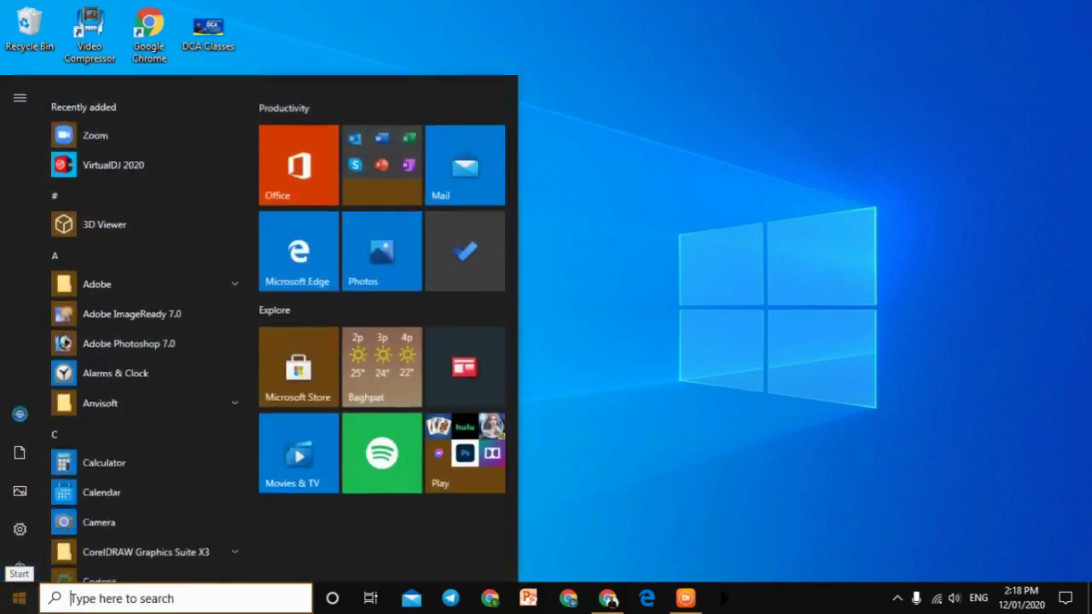
Scroll through the Start menu app list, then close the Start menu.
{"action": "scroll", "coordinate": [150, 452], "scroll_direction": "down", "scroll_amount": 10}
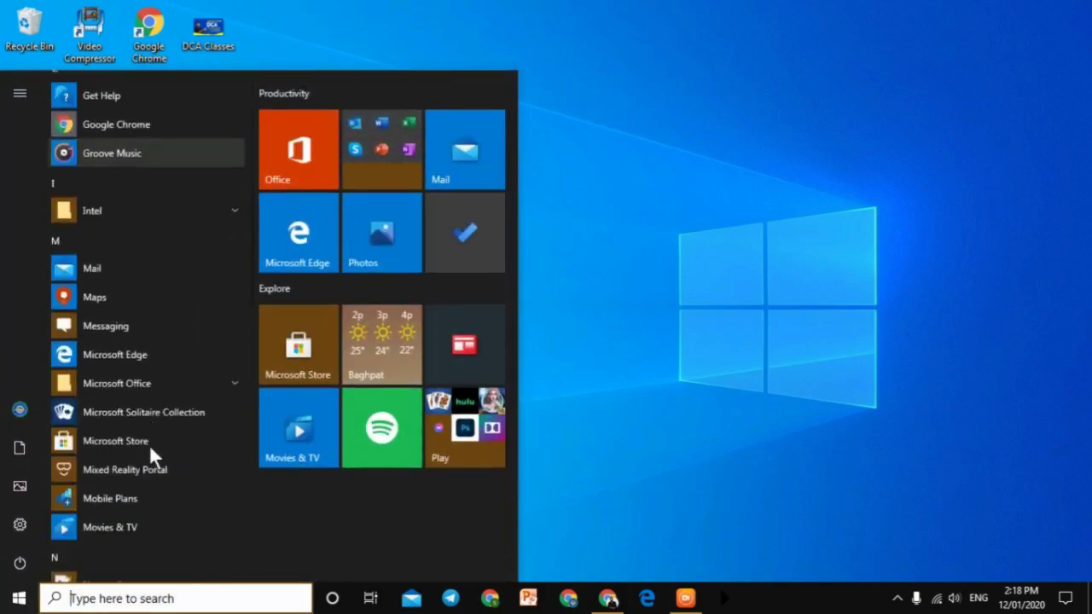
{"action": "scroll", "coordinate": [145, 456], "scroll_direction": "up", "scroll_amount": 10}
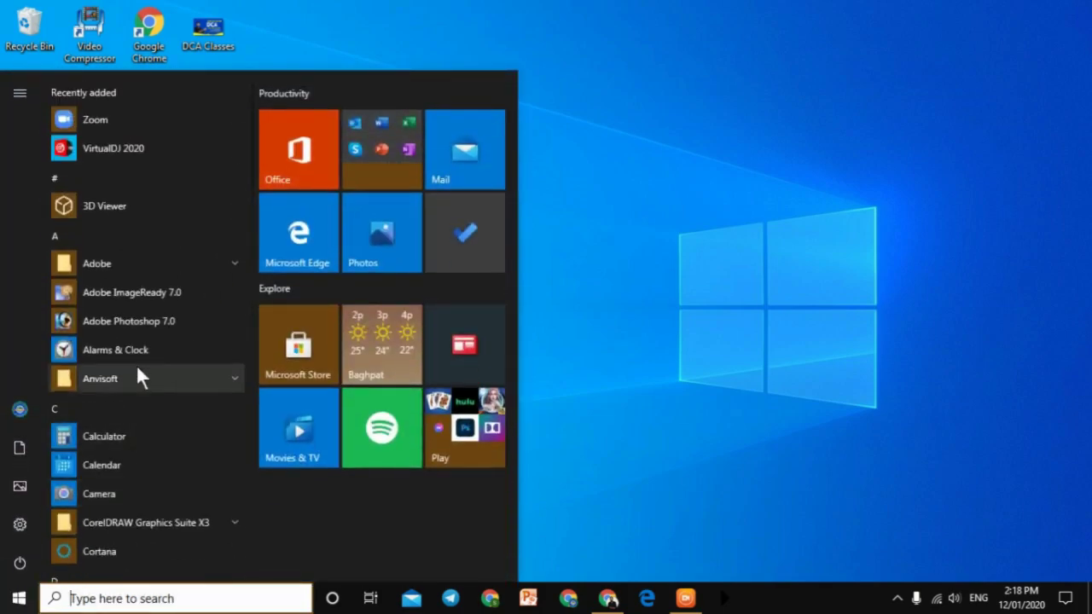
{"action": "scroll", "coordinate": [128, 342], "scroll_direction": "down", "scroll_amount": 10}
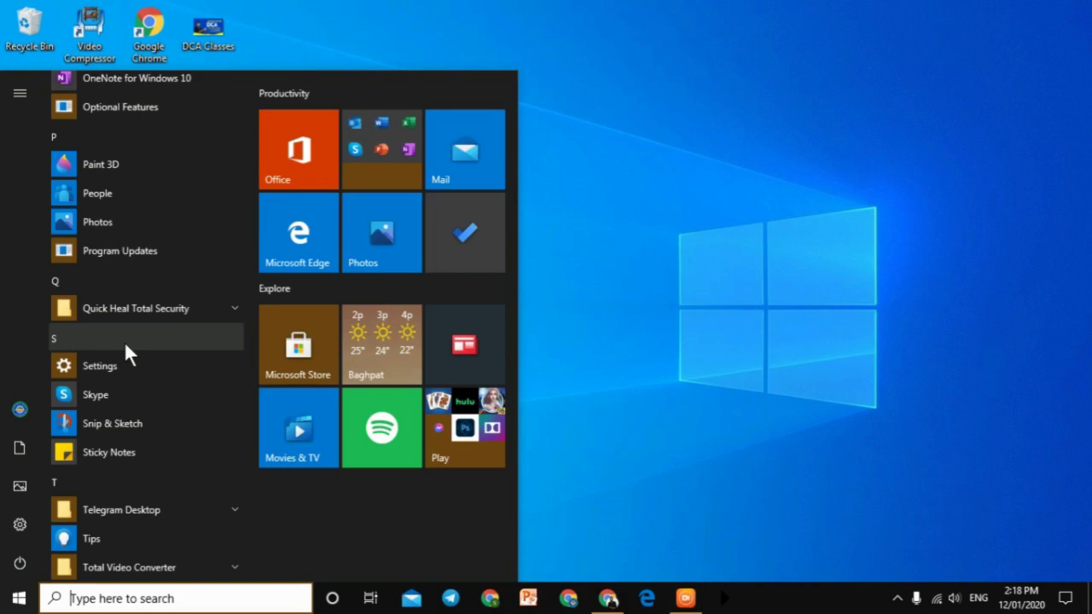
{"action": "left_click", "coordinate": [19, 598]}
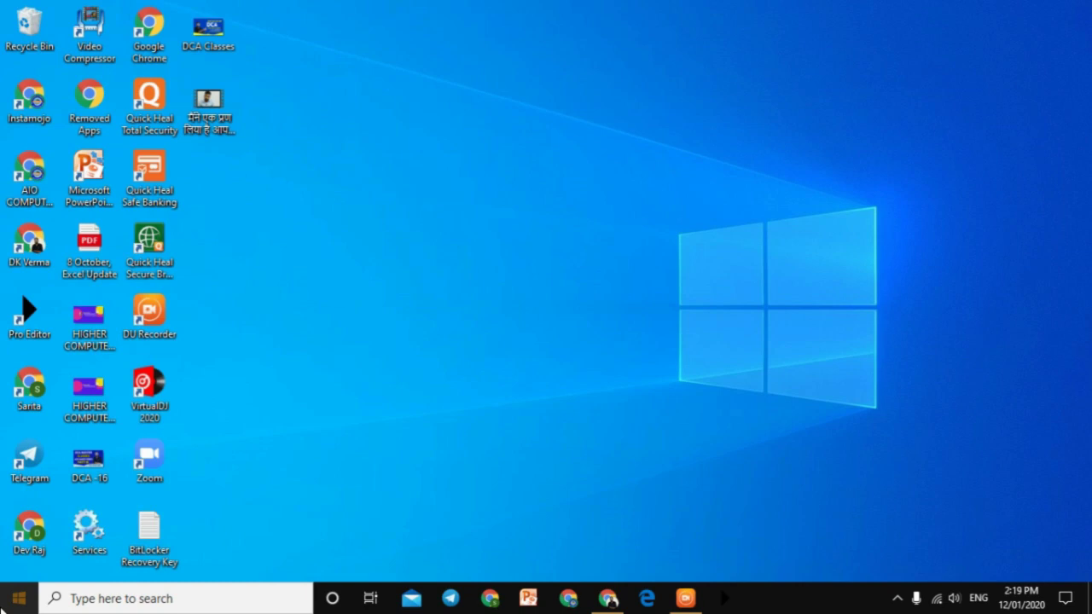
Reopen Start, scroll its app list again, then close it to show the desktop.
{"action": "left_click", "coordinate": [4, 606]}
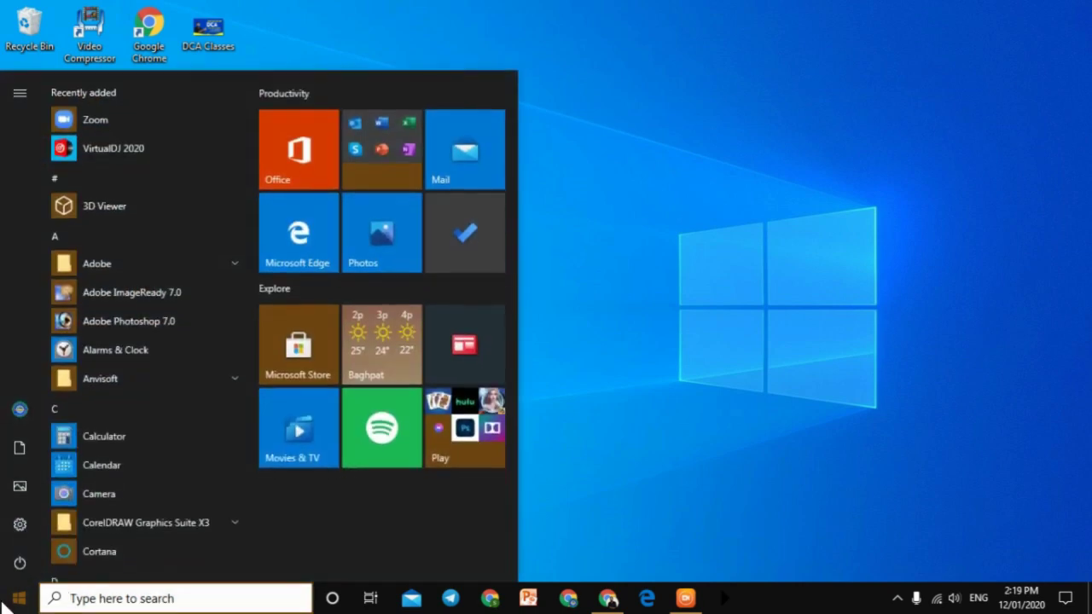
{"action": "scroll", "coordinate": [126, 423], "scroll_direction": "down", "scroll_amount": 10}
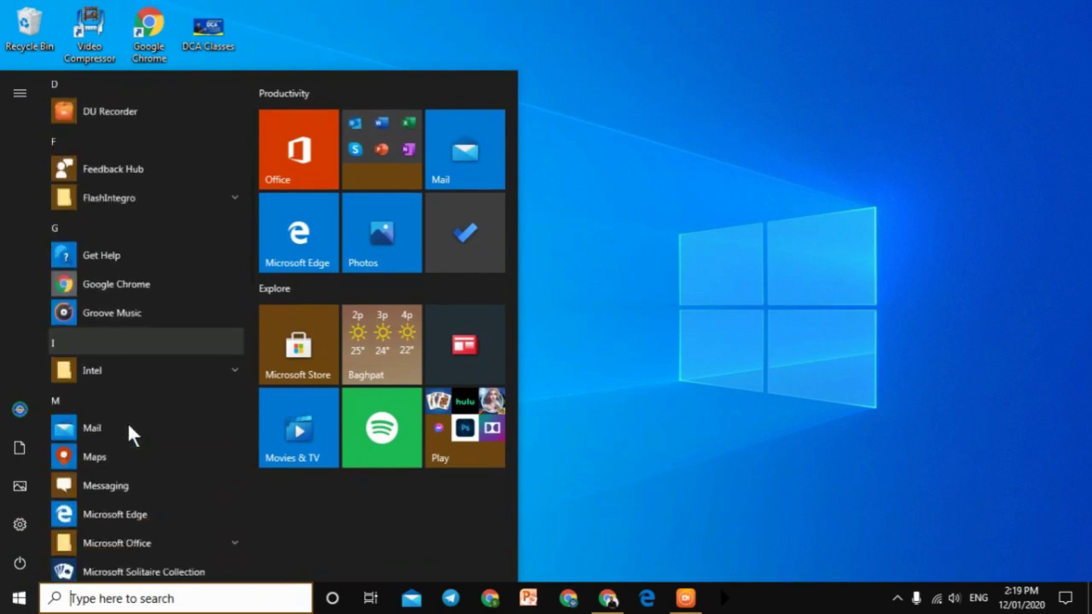
{"action": "scroll", "coordinate": [128, 422], "scroll_direction": "up", "scroll_amount": 5}
{"action": "scroll", "coordinate": [136, 436], "scroll_direction": "up", "scroll_amount": 5}
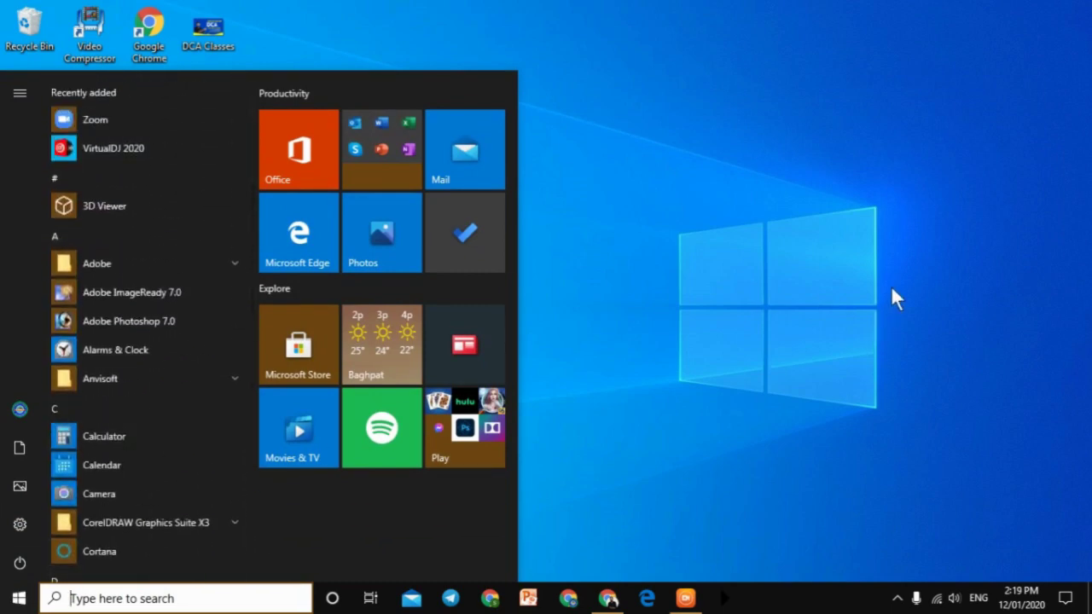
{"action": "left_click", "coordinate": [923, 256]}
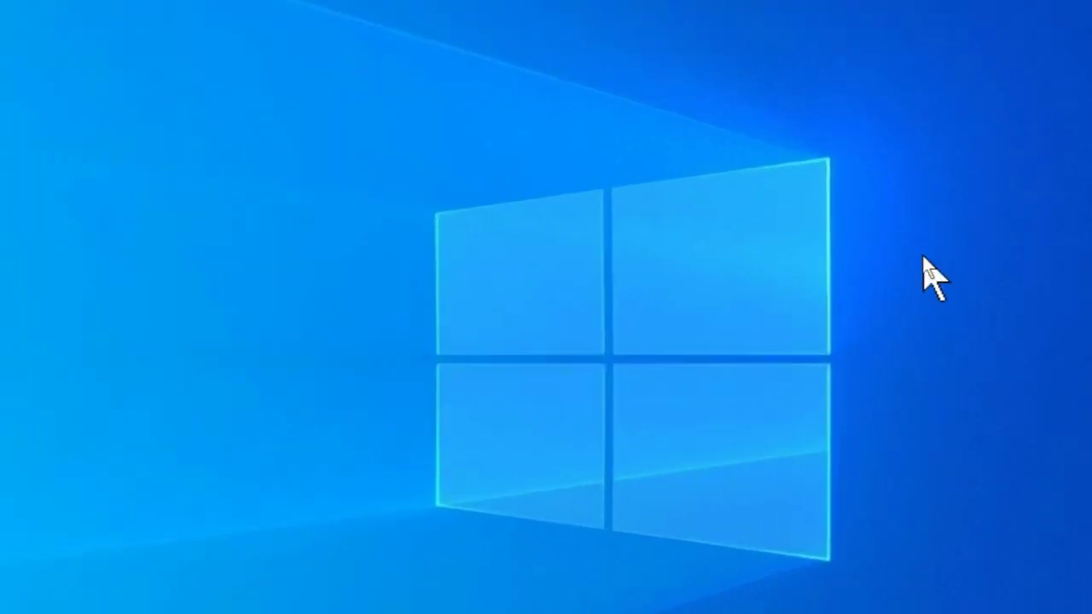
{"action": "key", "text": "t"}
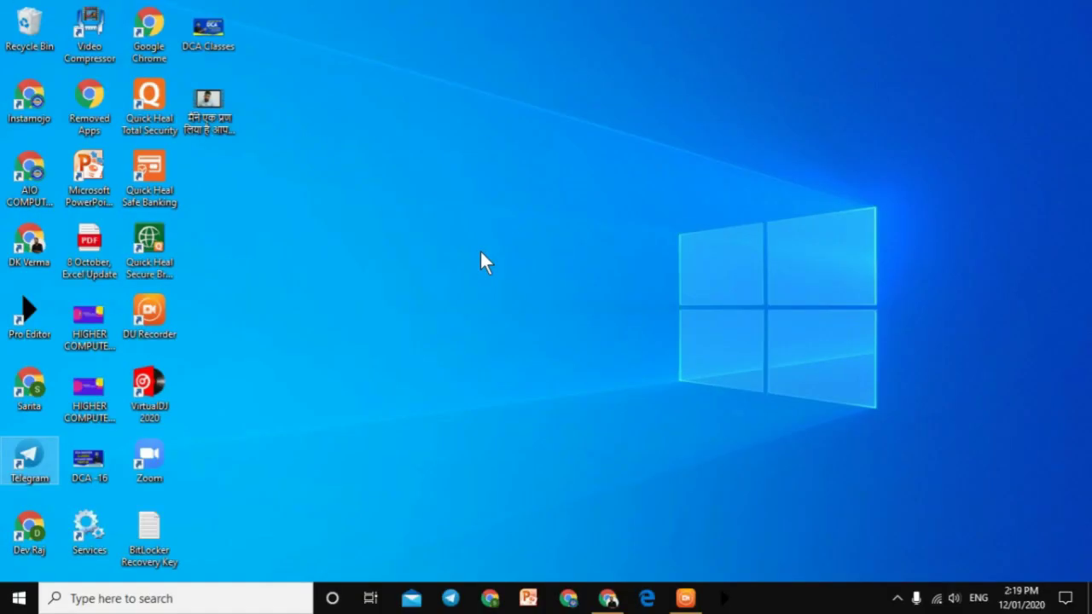
Open Run with Win+R, move it to screen centre, and clear the prefilled MSPAINT text.
{"action": "left_click", "coordinate": [480, 251]}
{"action": "type", "text": "w"}
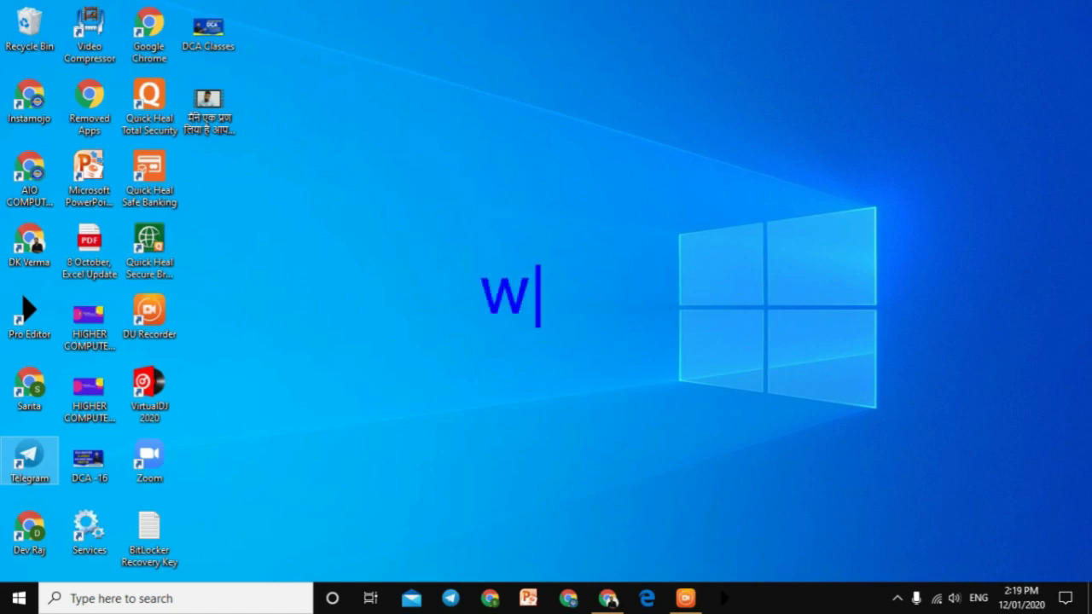
{"action": "type", "text": "indows+r"}
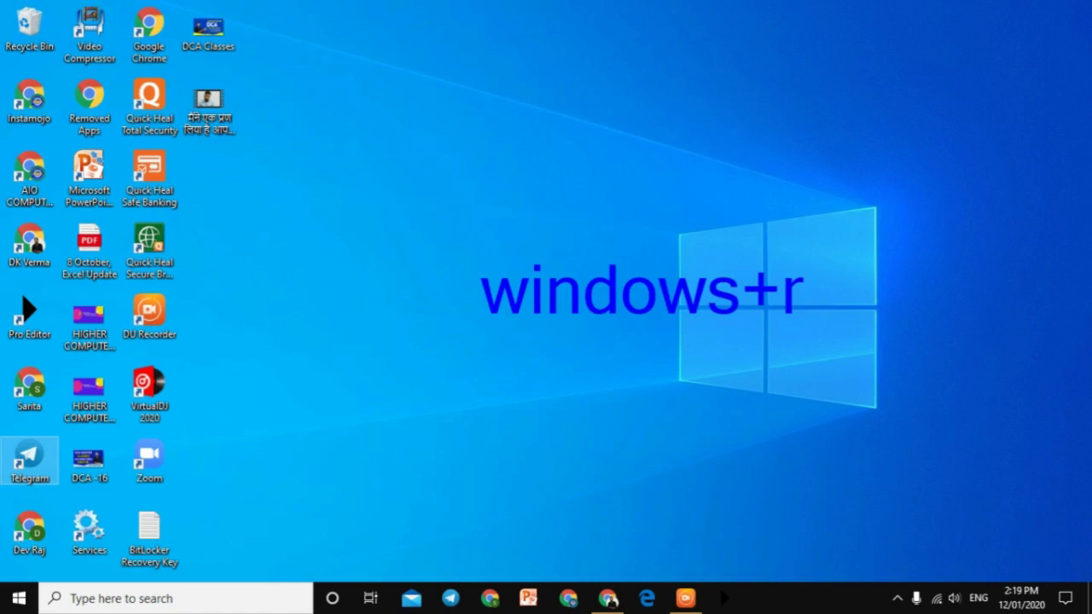
{"action": "key", "text": "super+r"}
{"action": "left_click_drag", "start_coordinate": [248, 431], "coordinate": [537, 262]}
{"action": "key", "text": "BackSpace"}
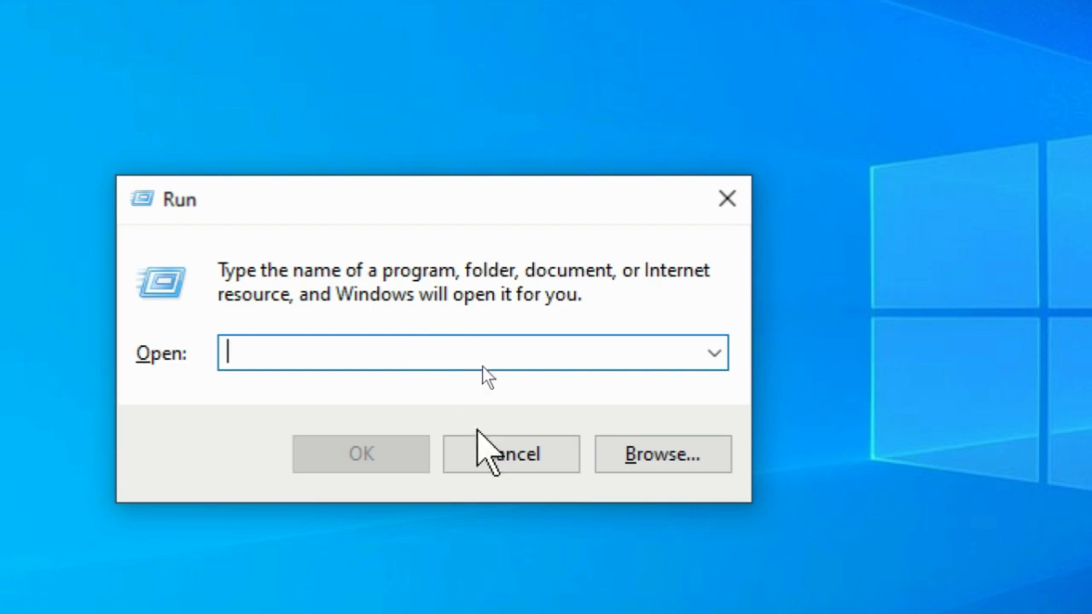
Cancel the Browse dialog, run mspaint from Run to launch Paint, then close Paint.
{"action": "left_click", "coordinate": [701, 454]}
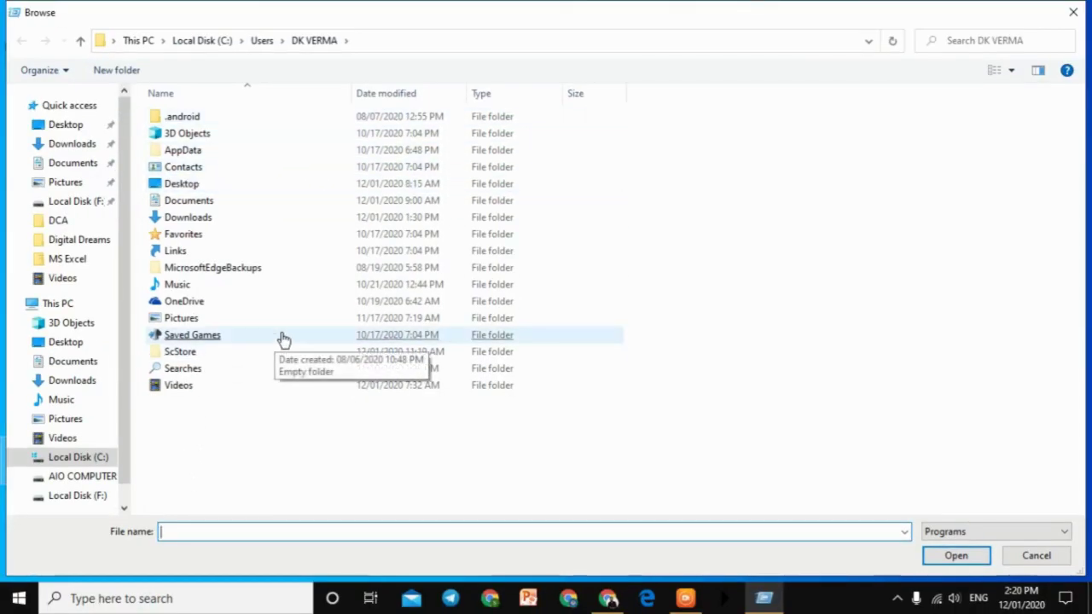
{"action": "left_click", "coordinate": [1073, 12]}
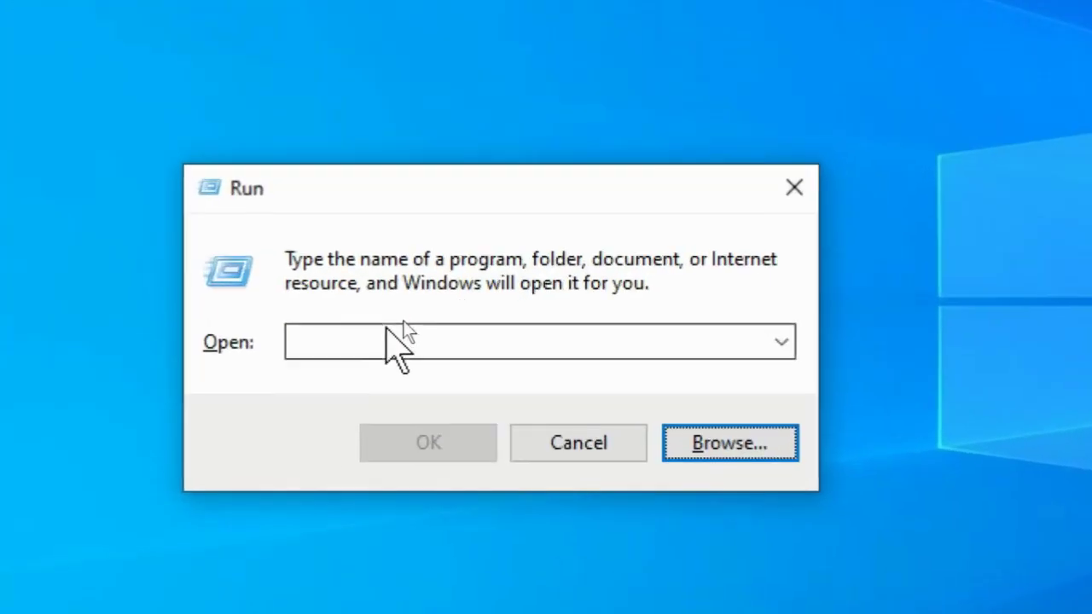
{"action": "left_click", "coordinate": [386, 330]}
{"action": "type", "text": "ms"}
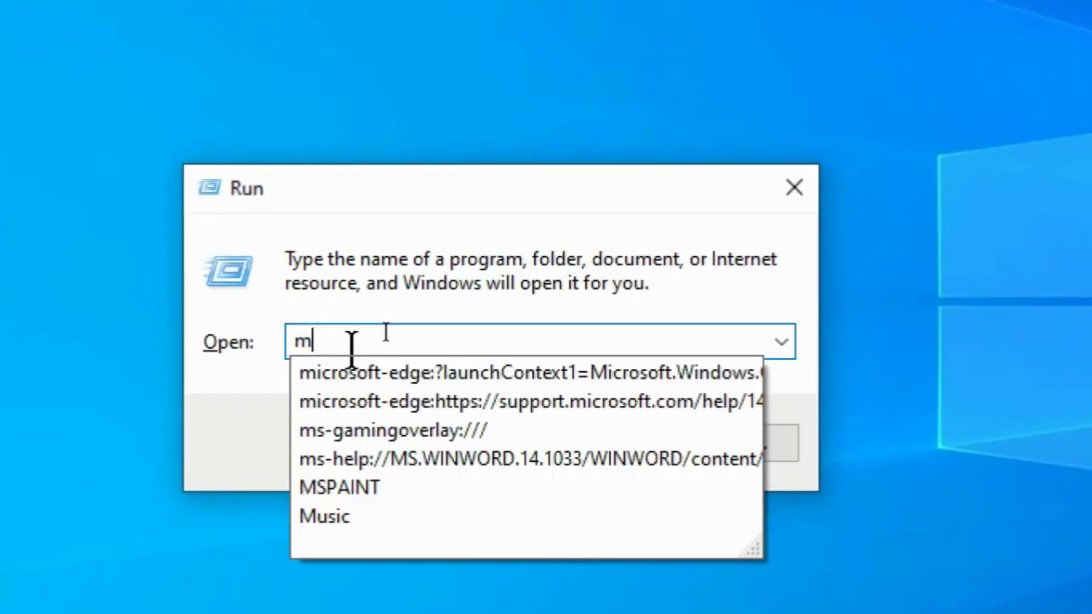
{"action": "type", "text": "paint"}
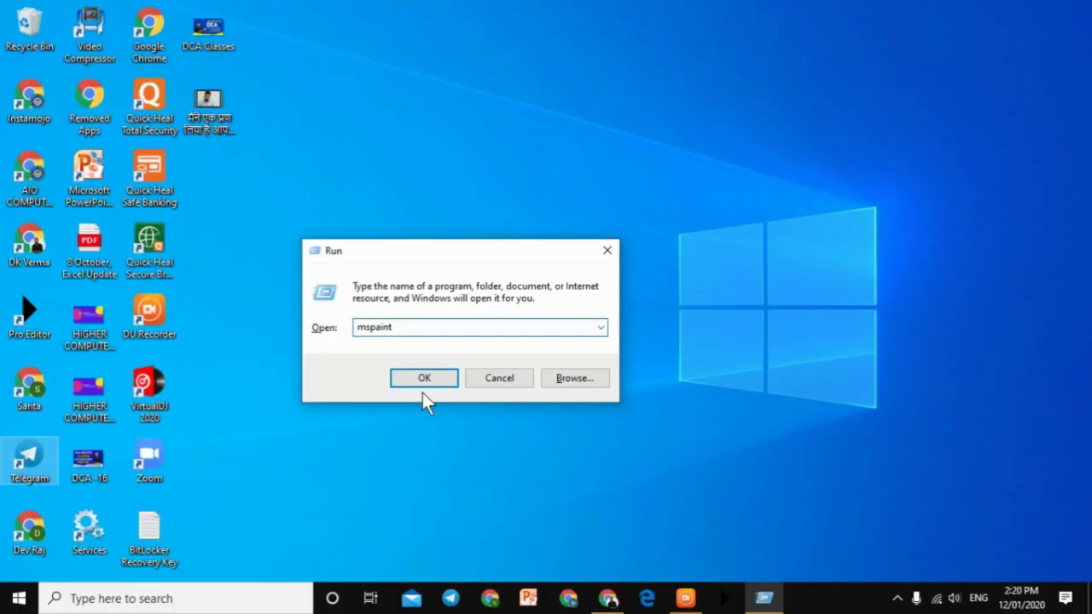
{"action": "left_click", "coordinate": [422, 386]}
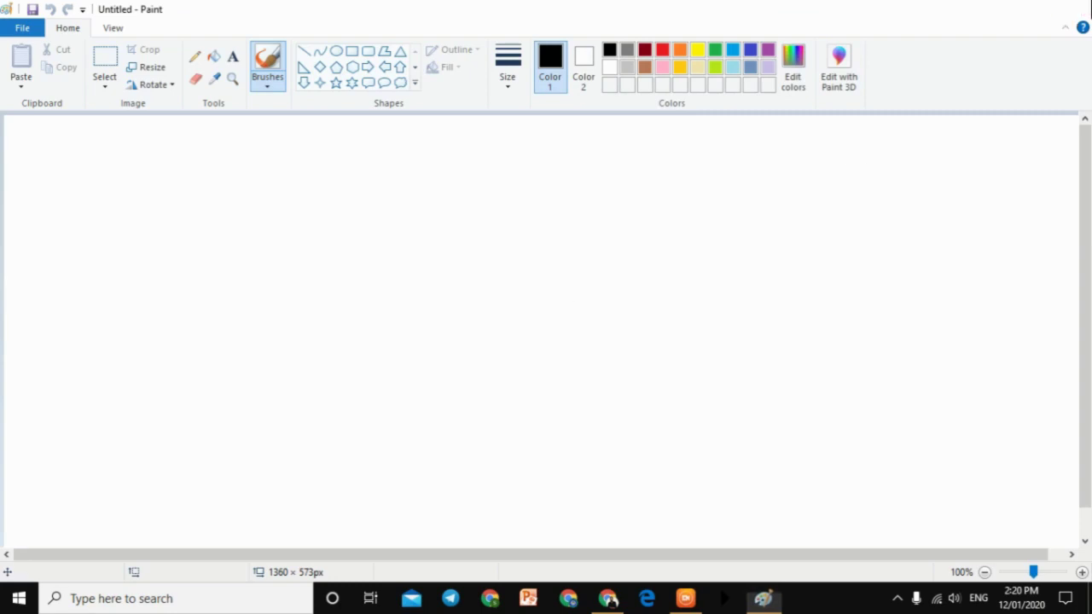
{"action": "left_click", "coordinate": [1071, 9]}
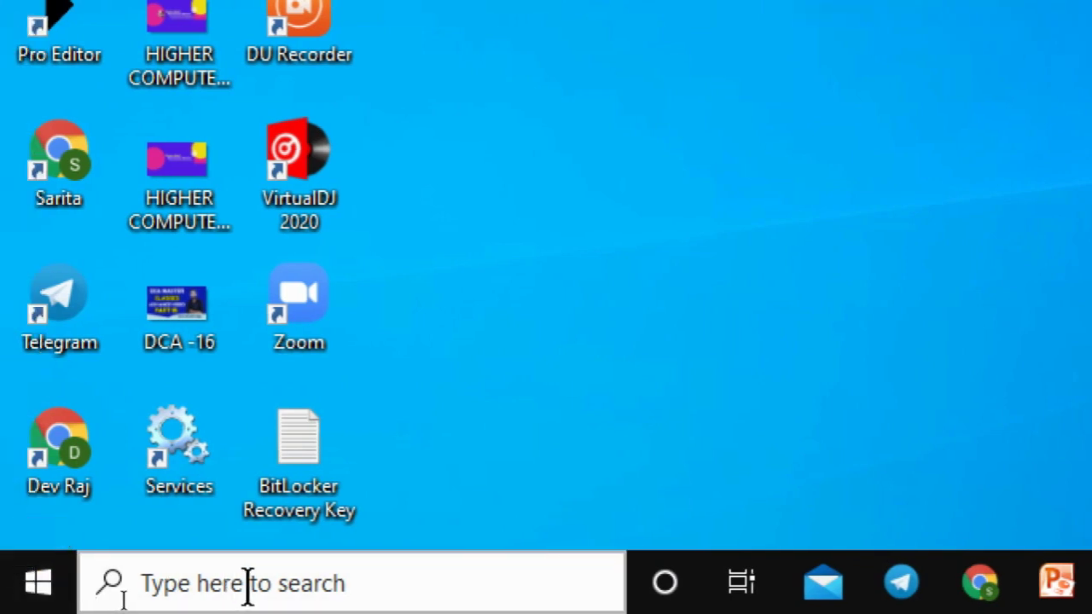
Search Windows for 'paint' and start Paint 3D from the Apps results.
{"action": "left_click", "coordinate": [294, 597]}
{"action": "type", "text": "paint"}
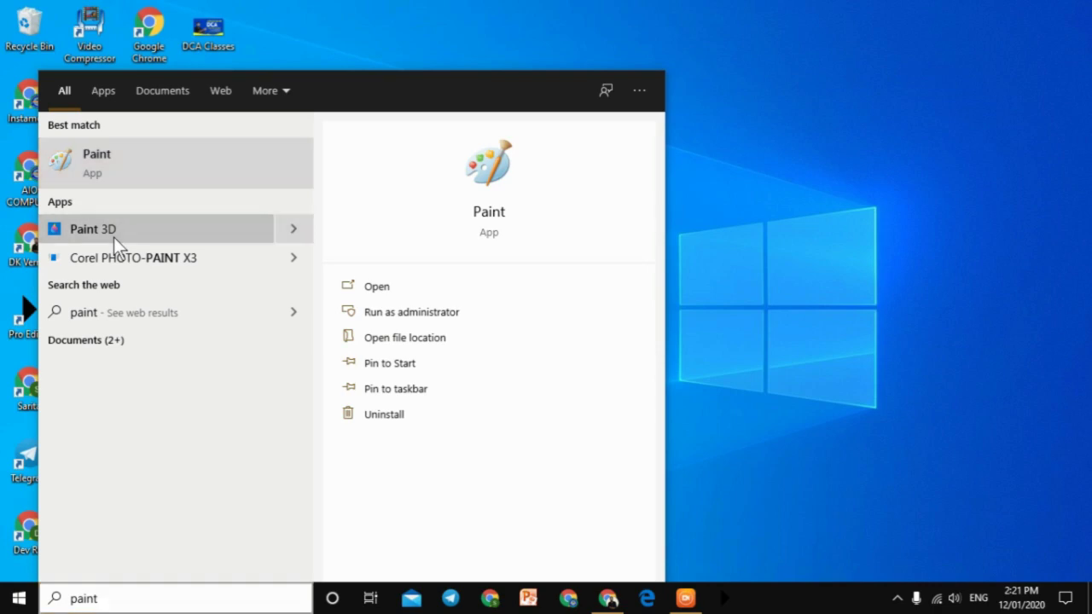
{"action": "left_click", "coordinate": [114, 237]}
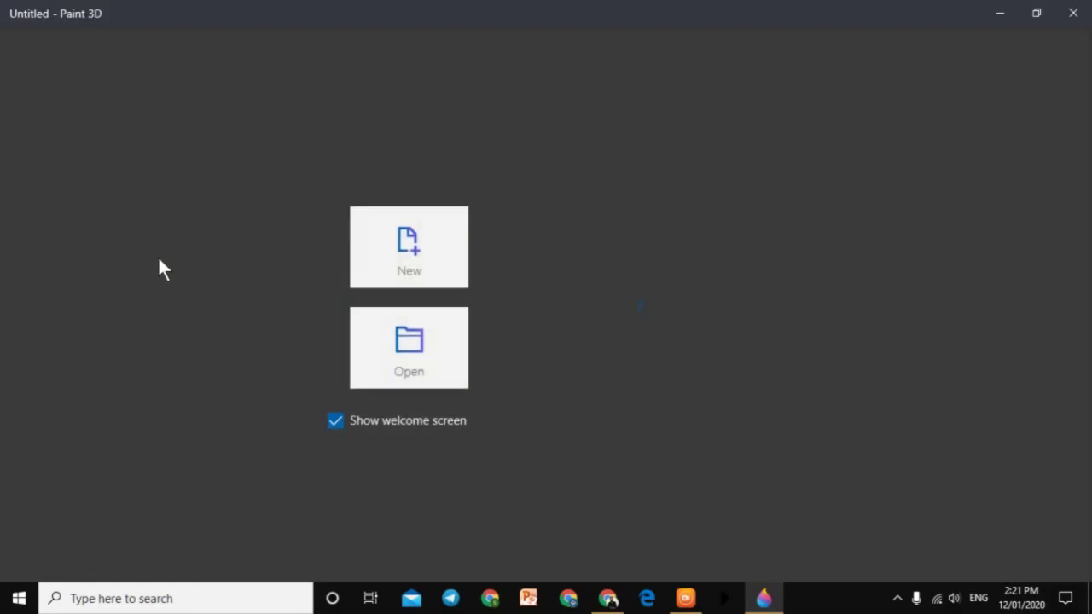
On a new canvas, draw a blue 3D sphere and shift it slightly right.
{"action": "left_click", "coordinate": [408, 256]}
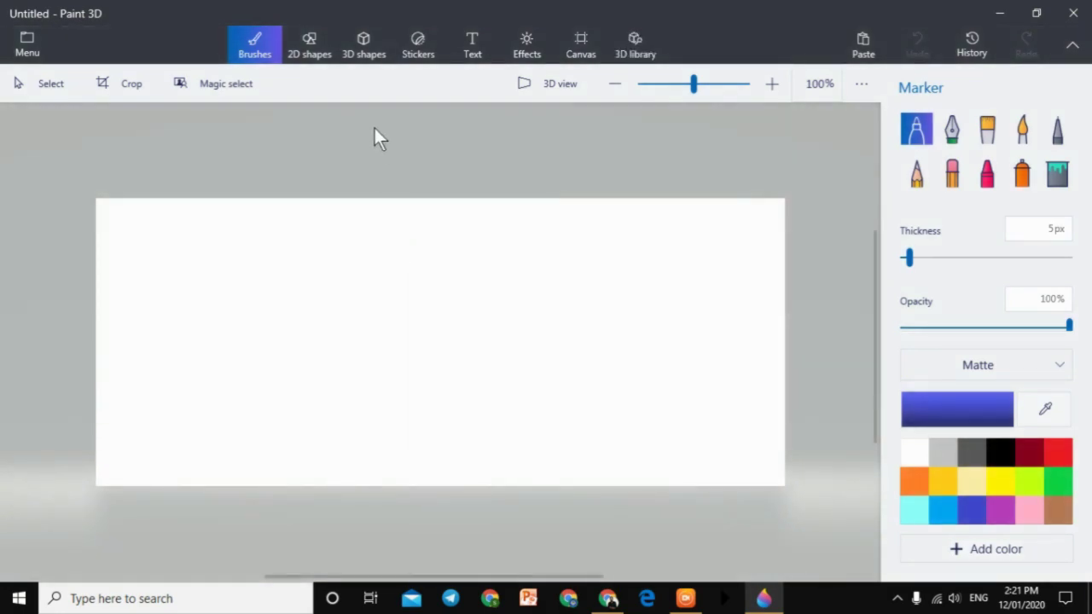
{"action": "left_click", "coordinate": [349, 52]}
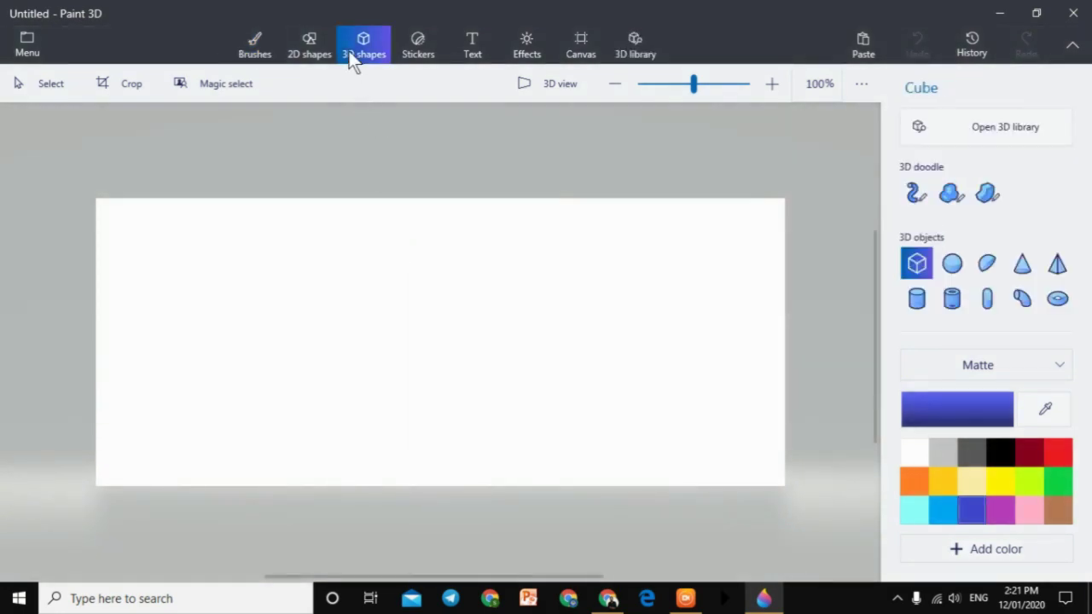
{"action": "left_click", "coordinate": [956, 273]}
{"action": "mouse_move", "coordinate": [307, 278]}
{"action": "left_mouse_down"}
{"action": "mouse_move", "coordinate": [407, 356]}
{"action": "mouse_move", "coordinate": [435, 456]}
{"action": "left_mouse_up"}
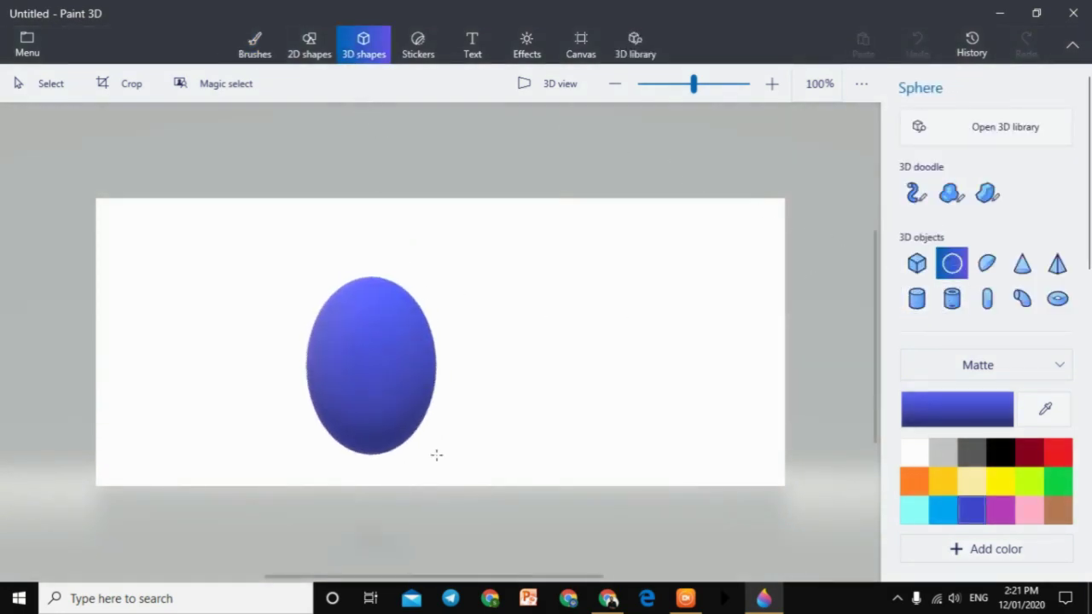
{"action": "left_click_drag", "start_coordinate": [376, 348], "coordinate": [416, 336]}
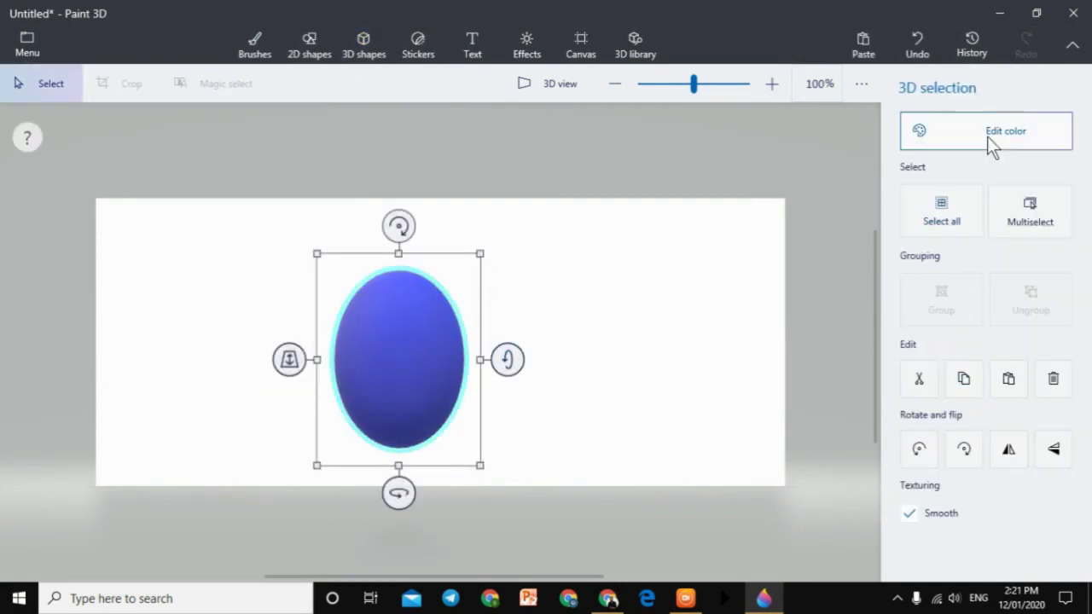
Draw a small black 2D ellipse beside the sphere and restore the window size.
{"action": "left_click", "coordinate": [290, 51]}
{"action": "left_click_drag", "start_coordinate": [433, 346], "coordinate": [497, 352]}
{"action": "left_click", "coordinate": [621, 349]}
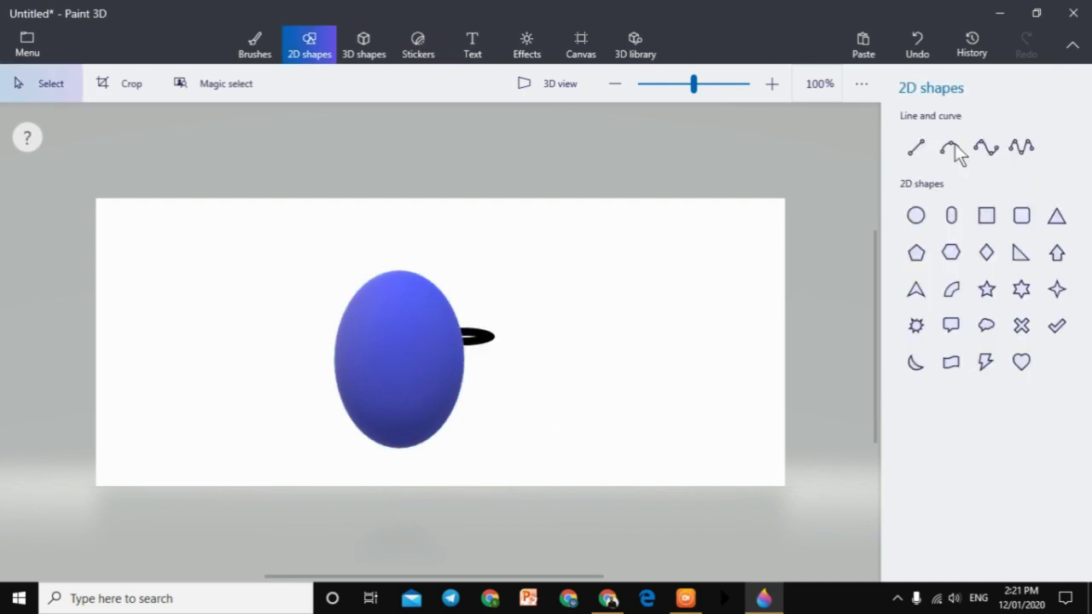
{"action": "left_click", "coordinate": [1056, 12]}
Quit Paint 3D without saving, open classic Paint via a 'paint' search, then close it.
{"action": "left_click", "coordinate": [755, 38]}
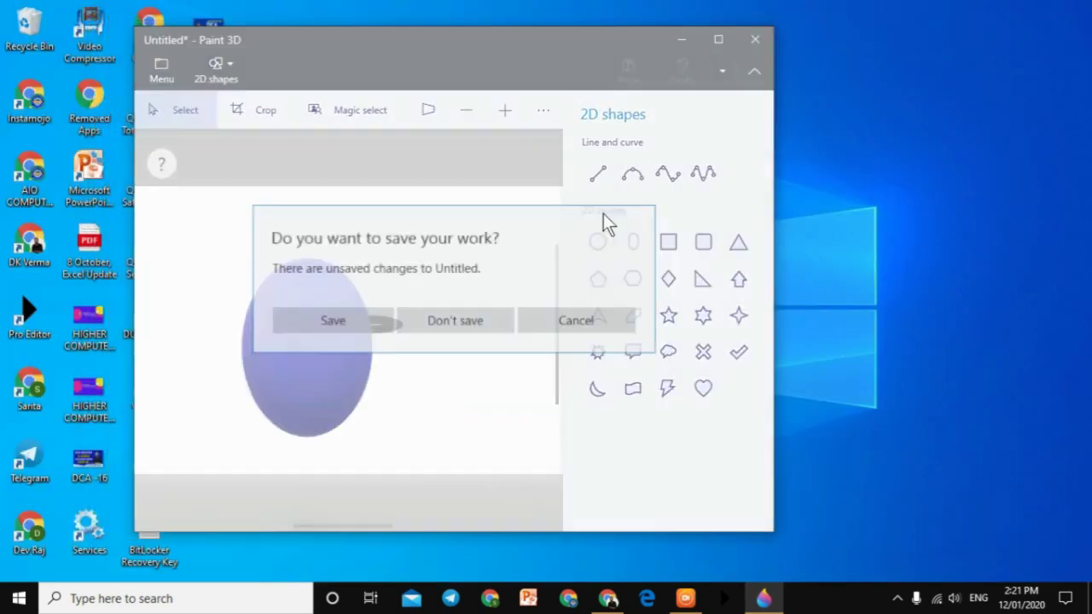
{"action": "left_click", "coordinate": [452, 320]}
{"action": "left_click", "coordinate": [151, 599]}
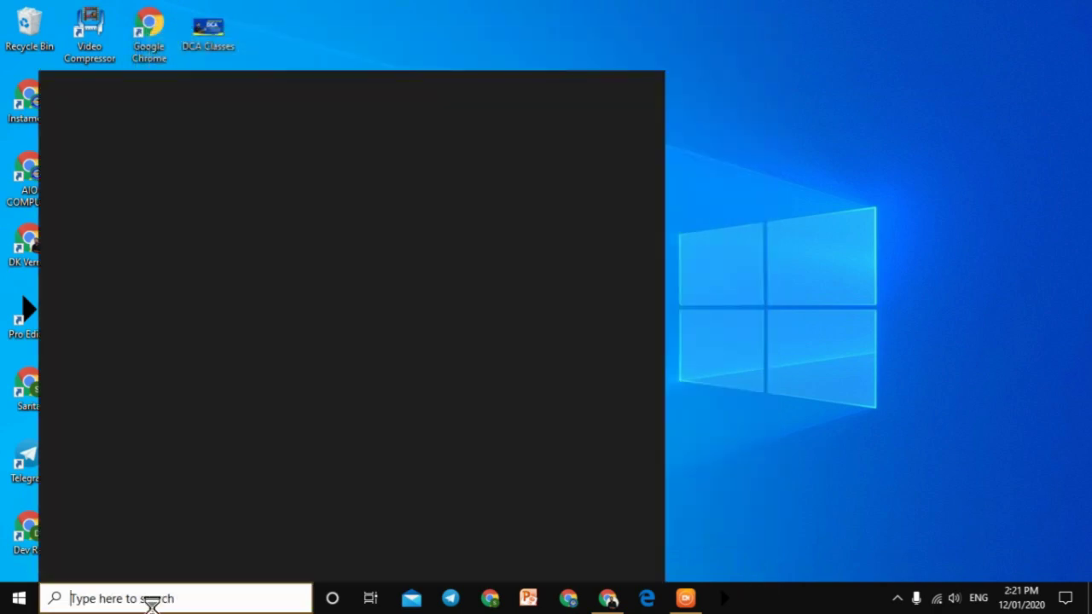
{"action": "type", "text": "paint"}
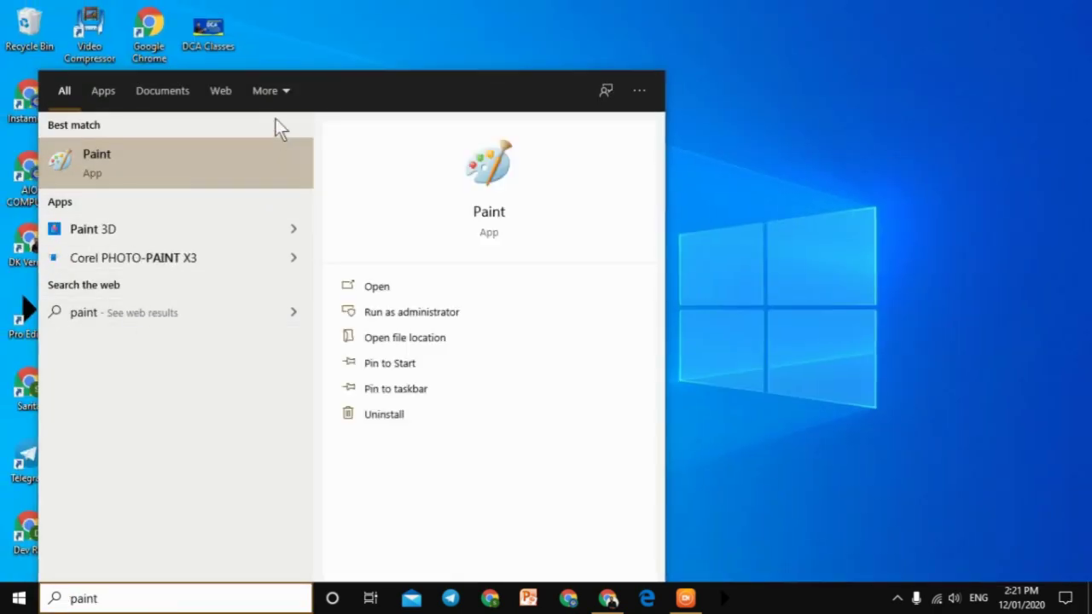
{"action": "left_click", "coordinate": [171, 180]}
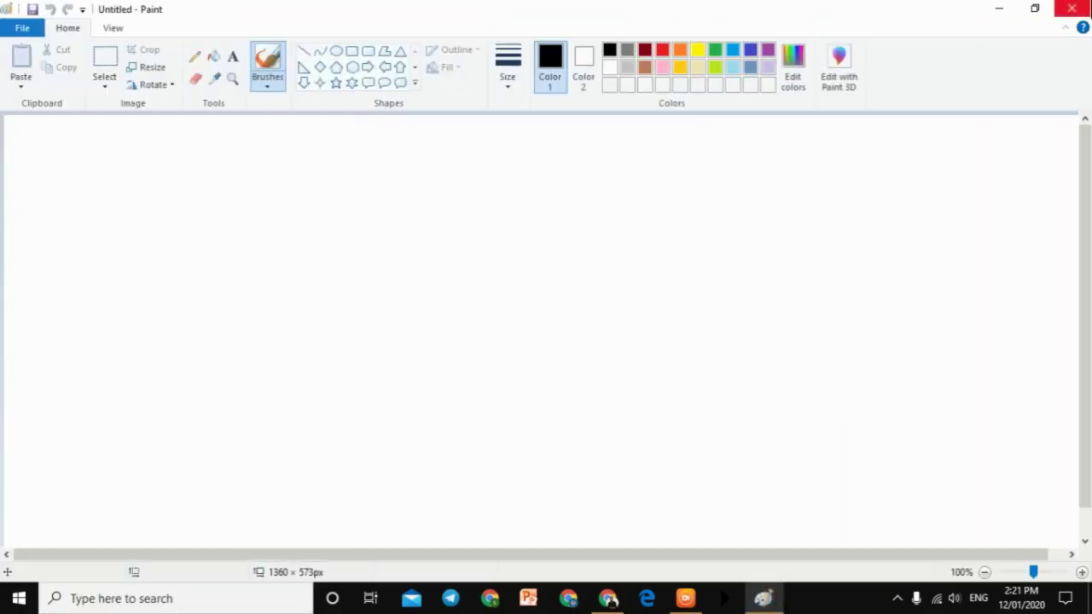
{"action": "left_click", "coordinate": [1076, 8]}
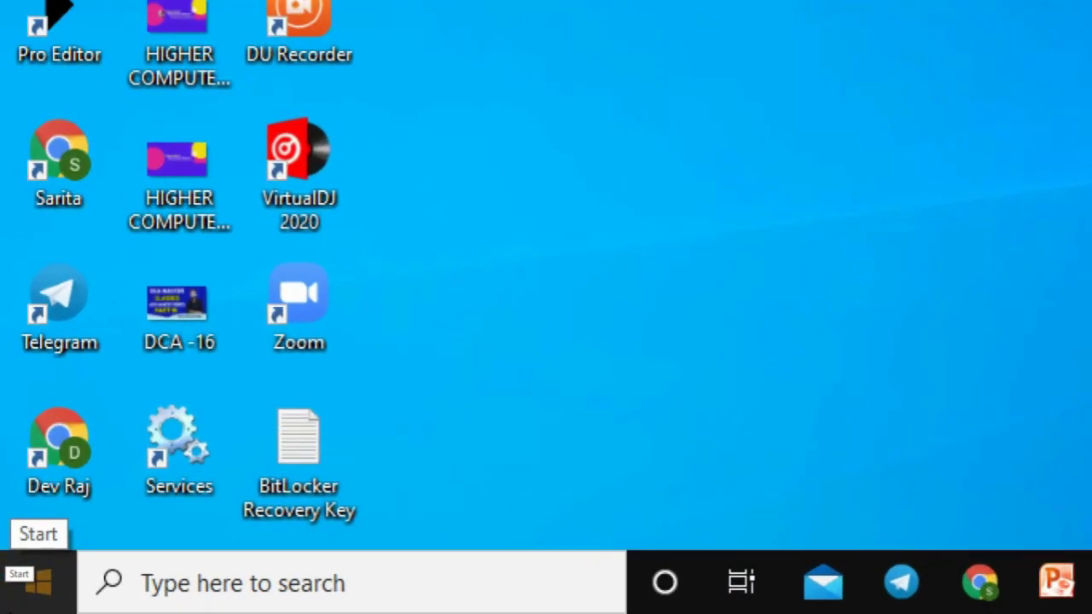
Open Start and scroll the alphabetical app list down, then back up toward Recently added.
{"action": "left_click", "coordinate": [30, 600]}
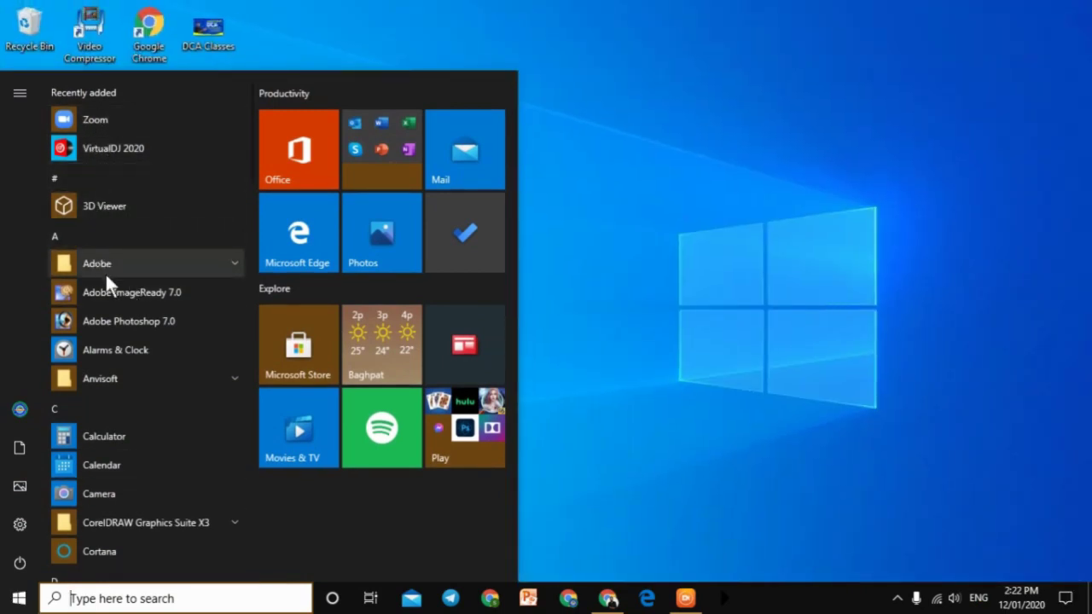
{"action": "scroll", "coordinate": [106, 295], "scroll_direction": "down", "scroll_amount": 3}
{"action": "scroll", "coordinate": [114, 336], "scroll_direction": "down", "scroll_amount": 11}
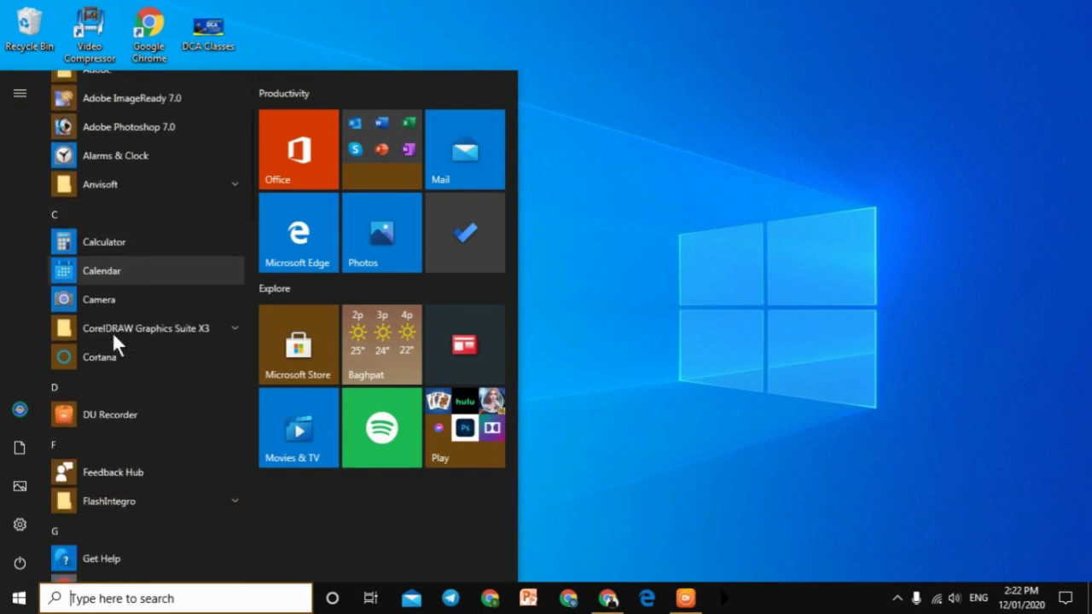
{"action": "scroll", "coordinate": [114, 336], "scroll_direction": "down", "scroll_amount": 12}
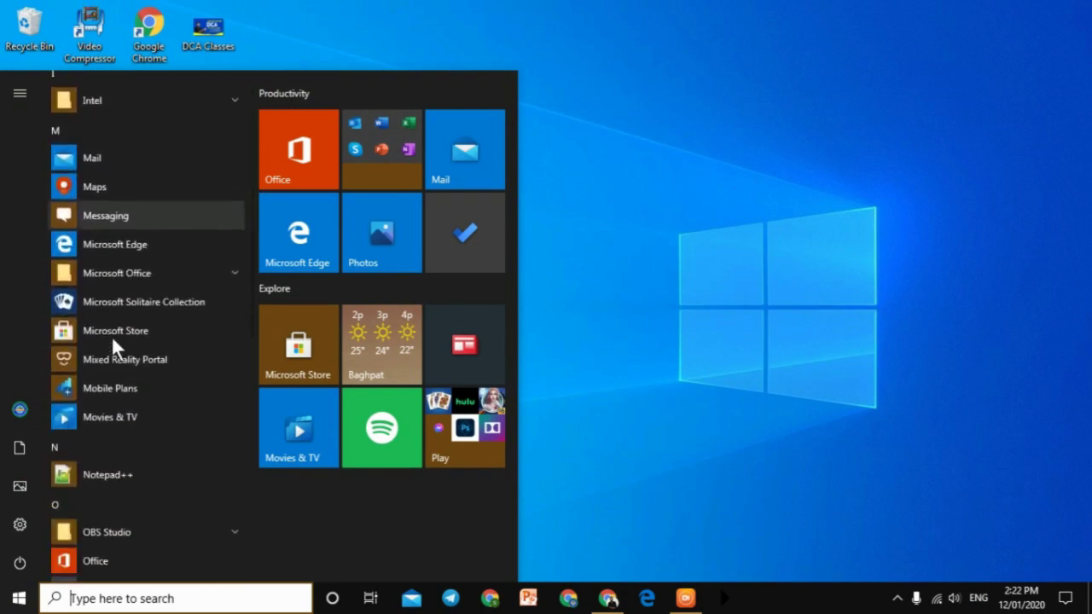
{"action": "scroll", "coordinate": [117, 369], "scroll_direction": "down", "scroll_amount": 11}
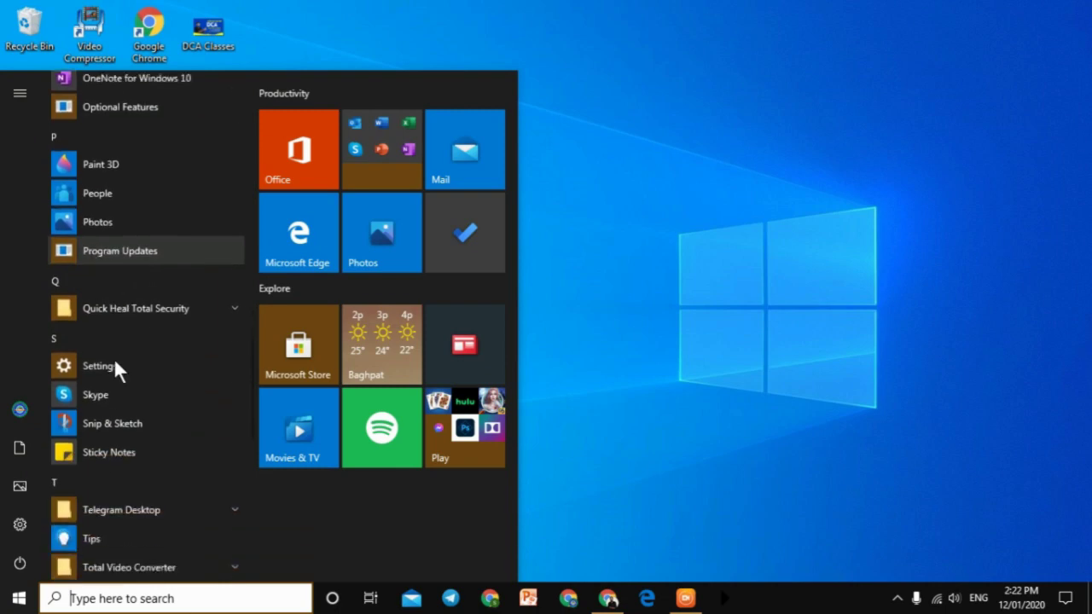
{"action": "scroll", "coordinate": [123, 383], "scroll_direction": "down", "scroll_amount": 4}
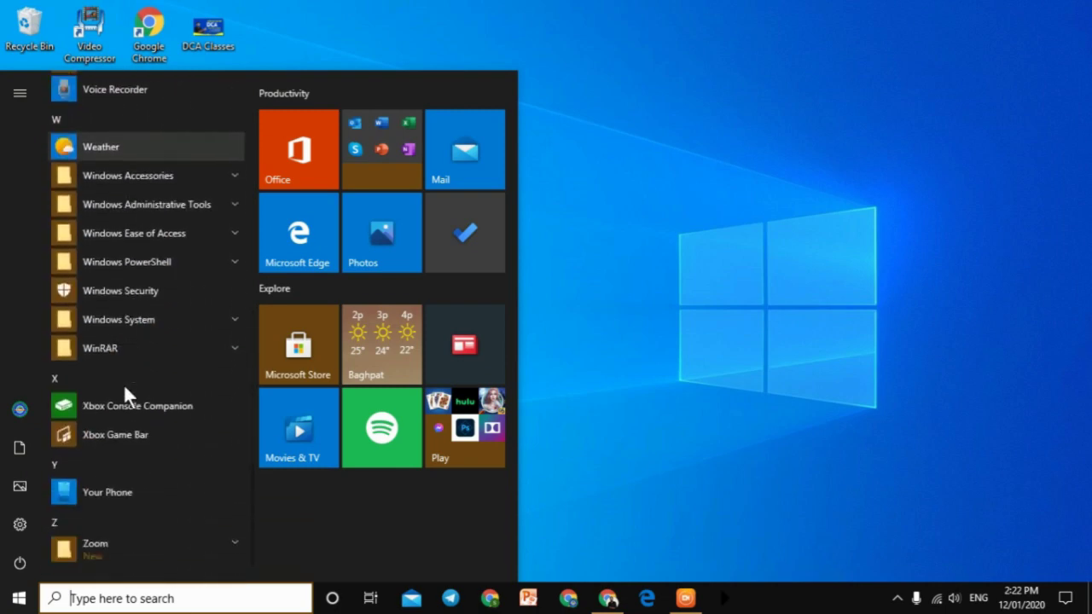
{"action": "scroll", "coordinate": [123, 383], "scroll_direction": "up", "scroll_amount": 14}
{"action": "scroll", "coordinate": [132, 388], "scroll_direction": "up", "scroll_amount": 5}
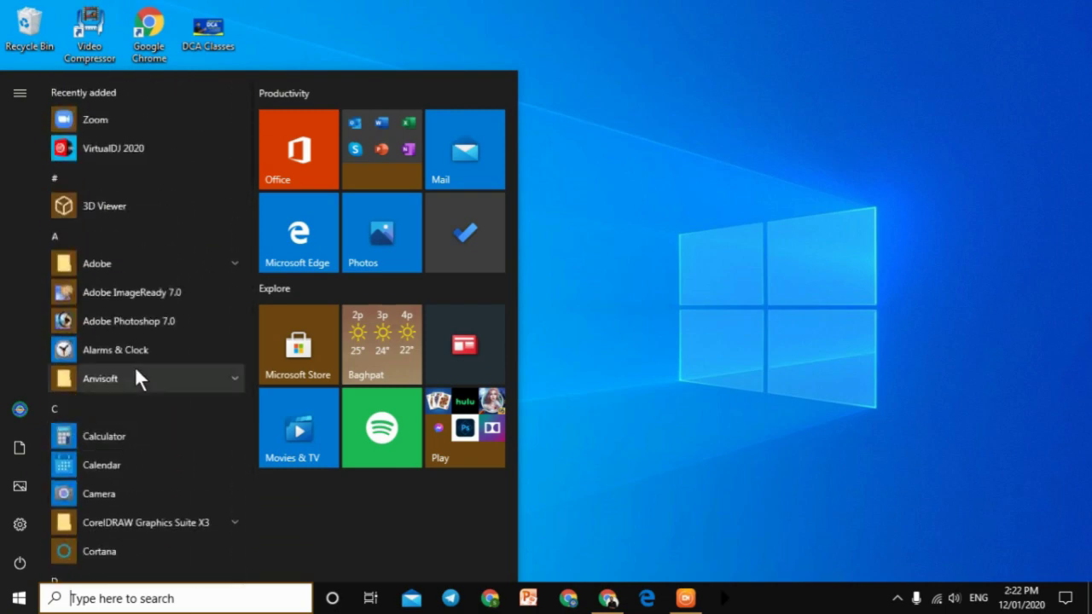
{"action": "scroll", "coordinate": [128, 379], "scroll_direction": "down", "scroll_amount": 3}
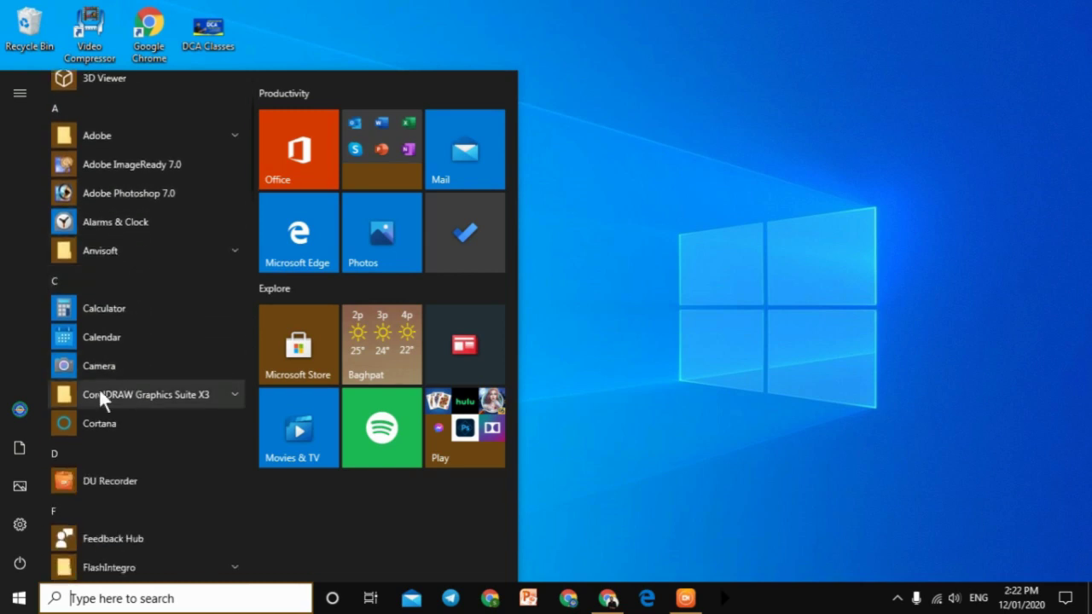
{"action": "scroll", "coordinate": [117, 419], "scroll_direction": "down", "scroll_amount": 6}
{"action": "scroll", "coordinate": [119, 414], "scroll_direction": "down", "scroll_amount": 6}
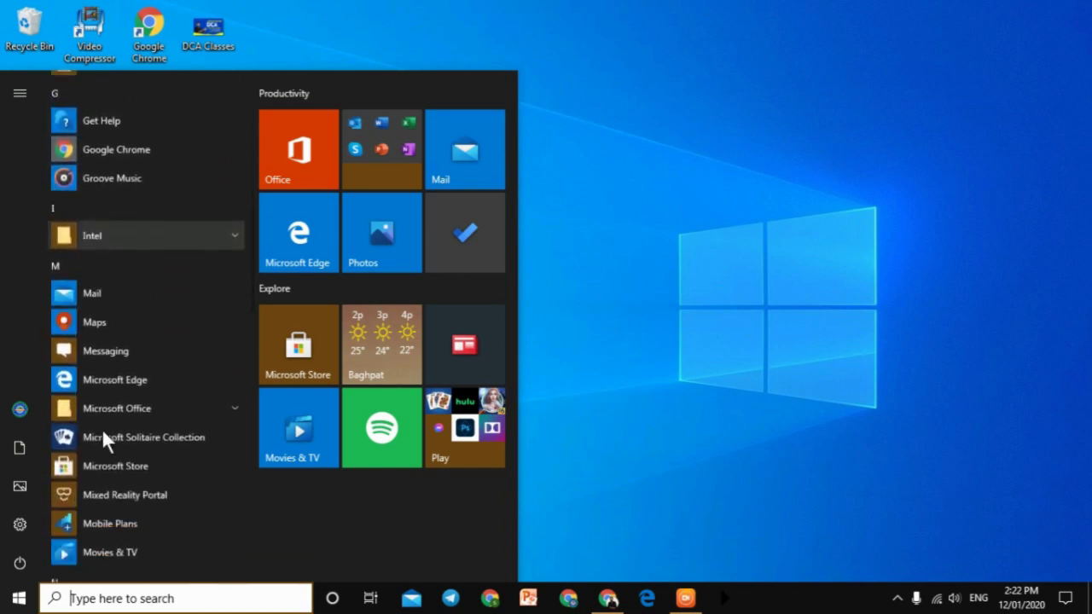
{"action": "scroll", "coordinate": [123, 418], "scroll_direction": "down", "scroll_amount": 3}
{"action": "scroll", "coordinate": [128, 430], "scroll_direction": "down", "scroll_amount": 9}
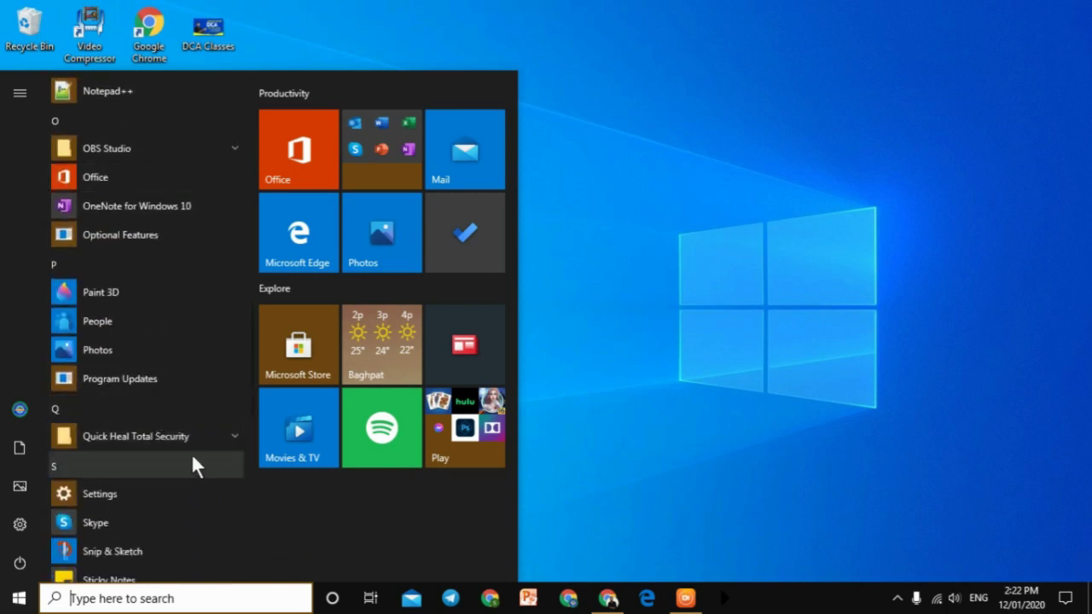
{"action": "scroll", "coordinate": [151, 469], "scroll_direction": "down", "scroll_amount": 6}
{"action": "scroll", "coordinate": [191, 445], "scroll_direction": "down", "scroll_amount": 9}
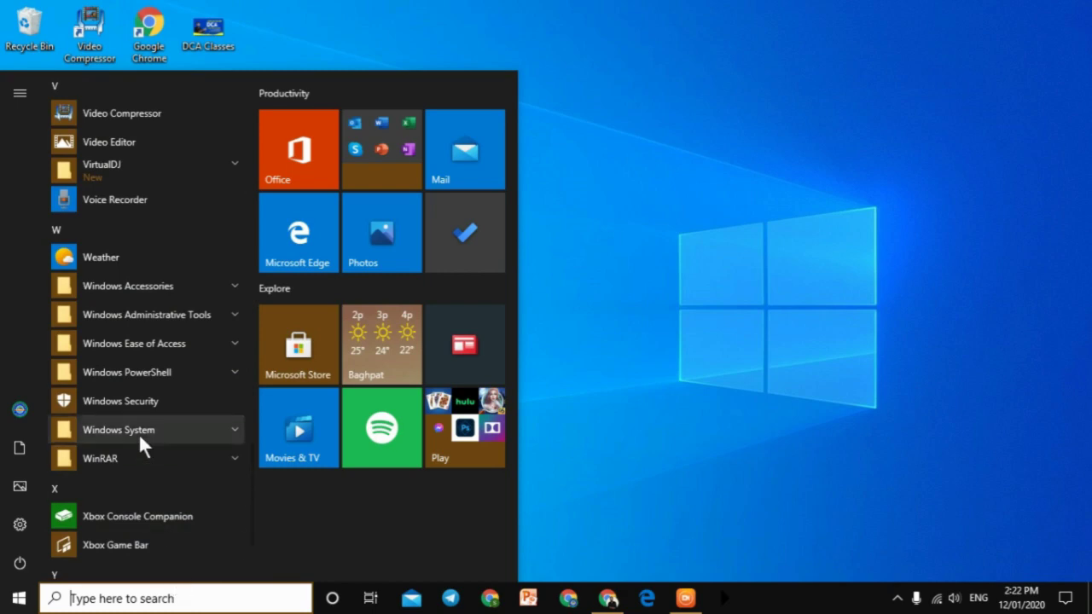
{"action": "scroll", "coordinate": [139, 439], "scroll_direction": "down", "scroll_amount": 2}
{"action": "scroll", "coordinate": [145, 367], "scroll_direction": "up", "scroll_amount": 6}
{"action": "scroll", "coordinate": [155, 340], "scroll_direction": "up", "scroll_amount": 15}
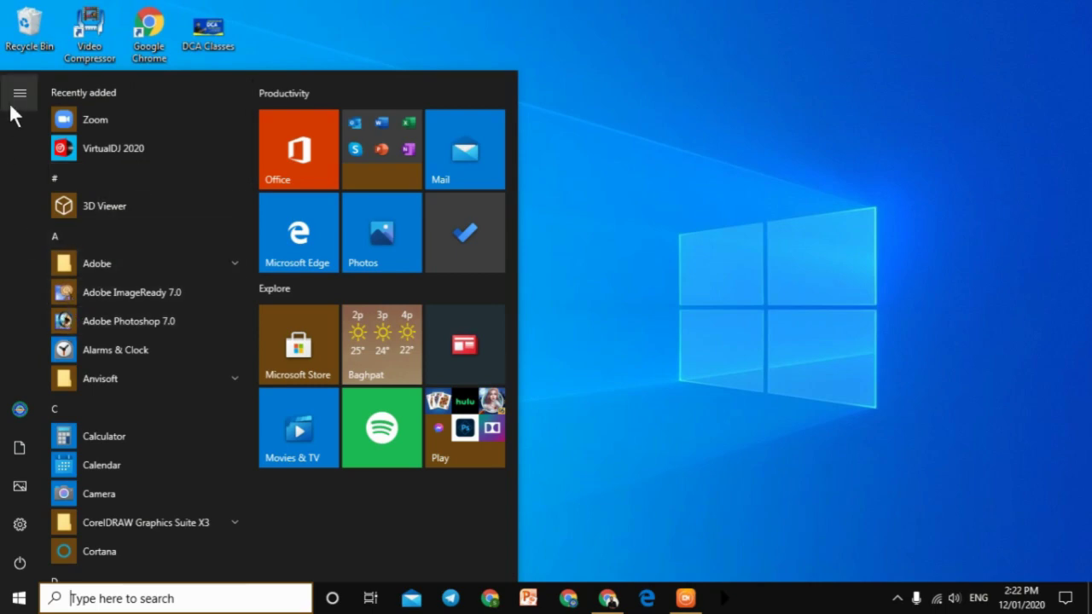
Close the Start menu, then open, dismiss and reopen Run with MSPAINT prefilled.
{"action": "left_click", "coordinate": [16, 94]}
{"action": "left_click", "coordinate": [14, 93]}
{"action": "scroll", "coordinate": [97, 298], "scroll_direction": "down", "scroll_amount": 10}
{"action": "key", "text": "Escape"}
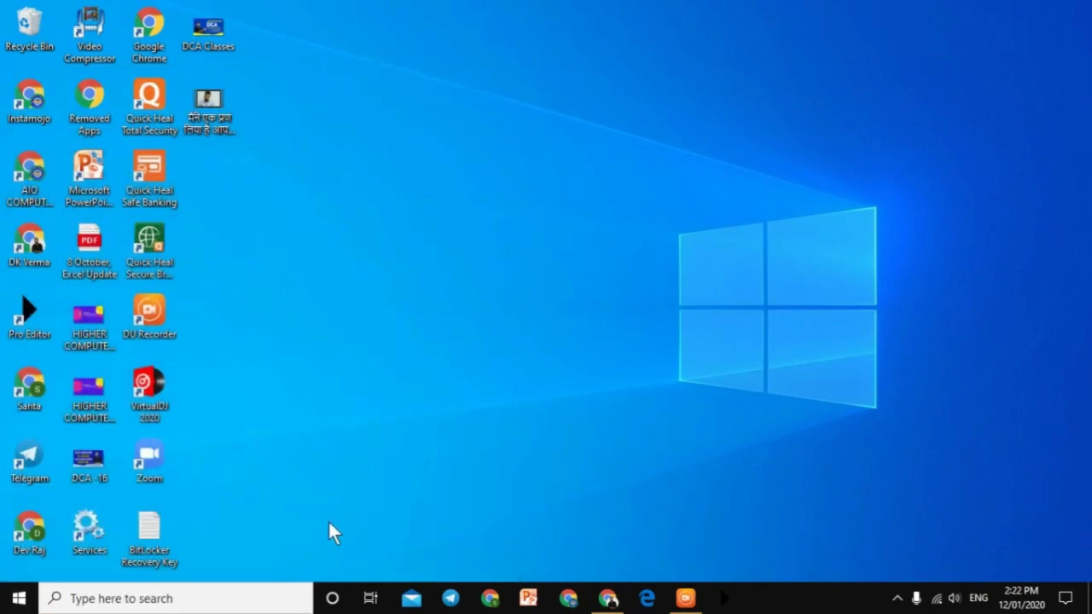
{"action": "key", "text": "super+r"}
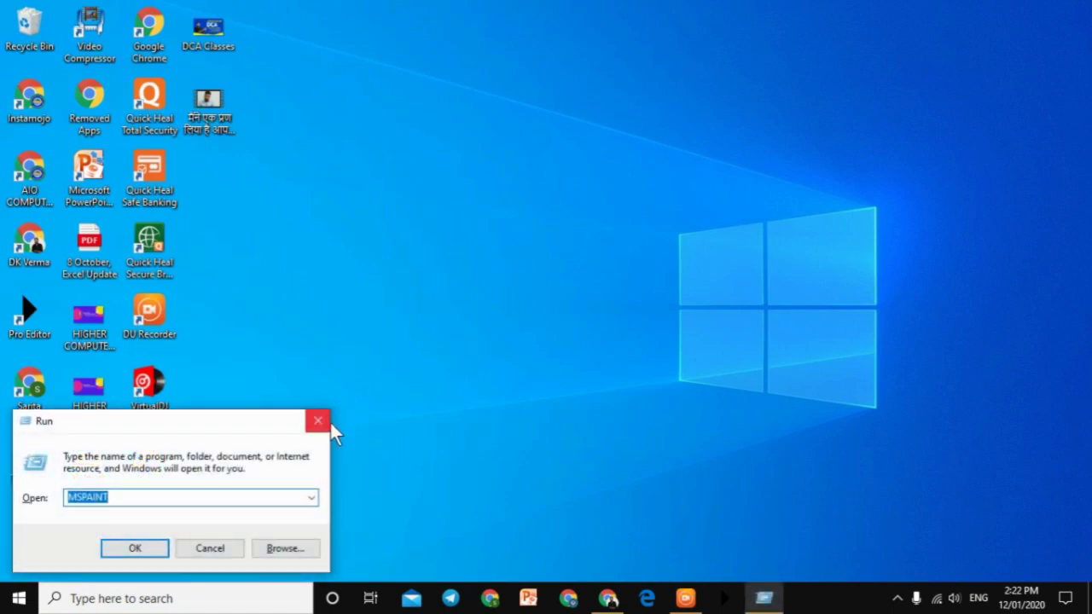
{"action": "left_click", "coordinate": [317, 421]}
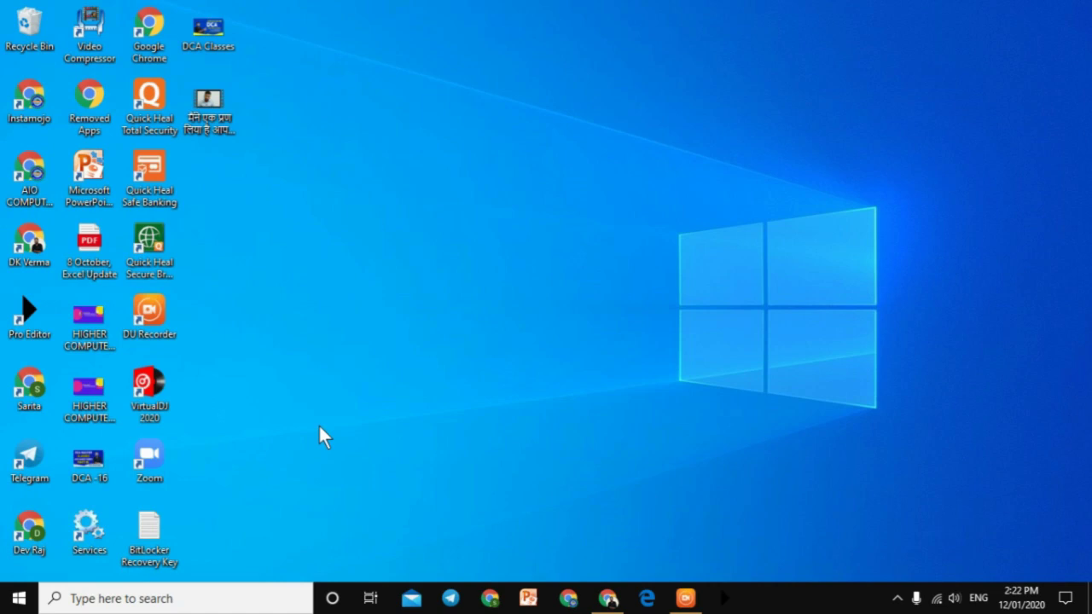
{"action": "key", "text": "super+r"}
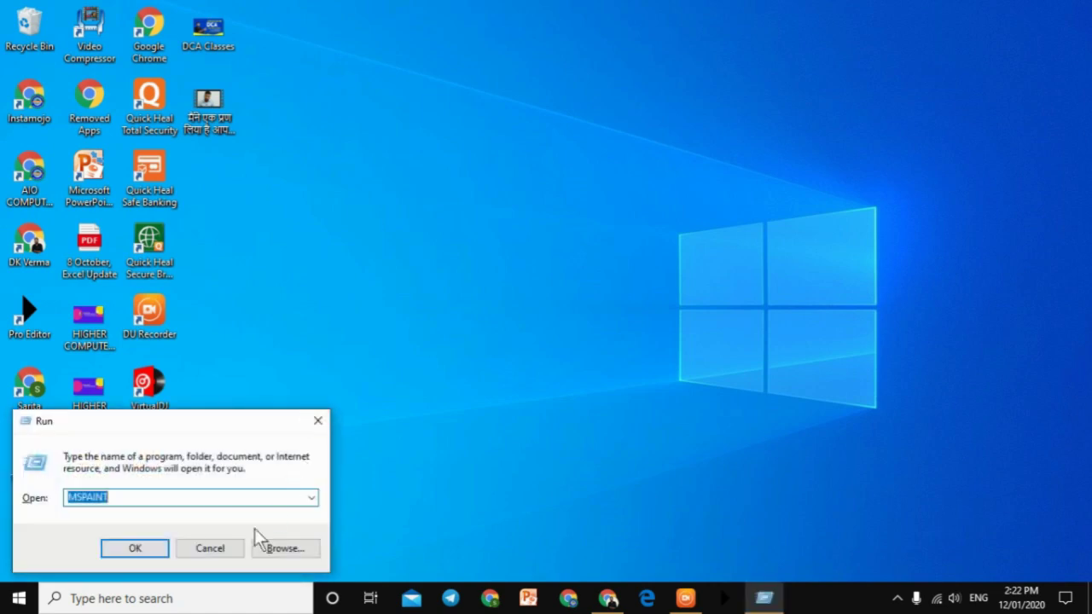
Run MSPAINT from the Run dialog, then close Paint to return to the desktop.
{"action": "left_click", "coordinate": [159, 548]}
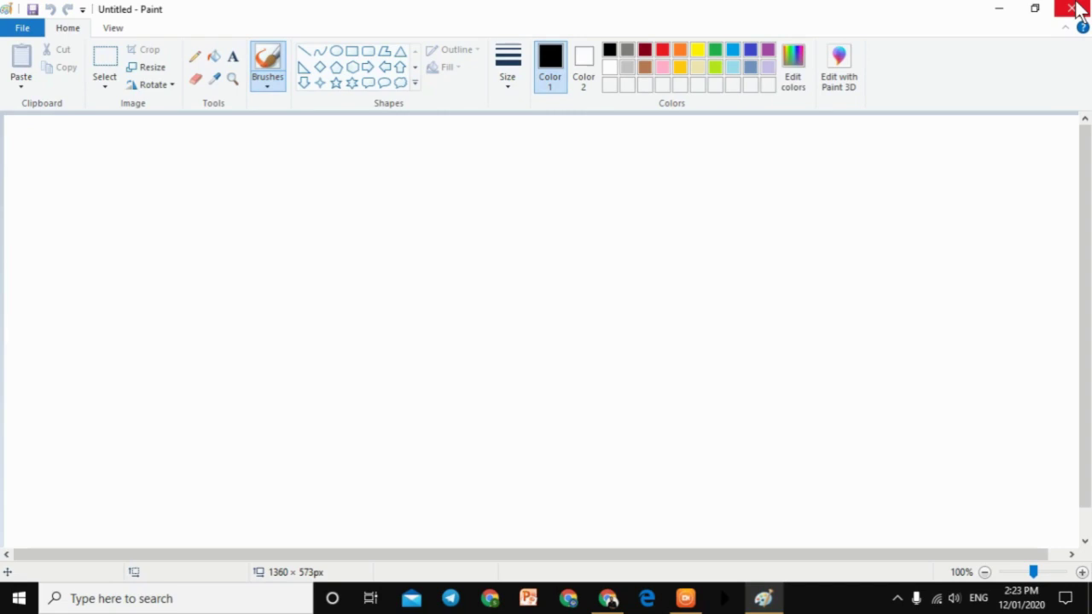
{"action": "left_click", "coordinate": [1076, 10]}
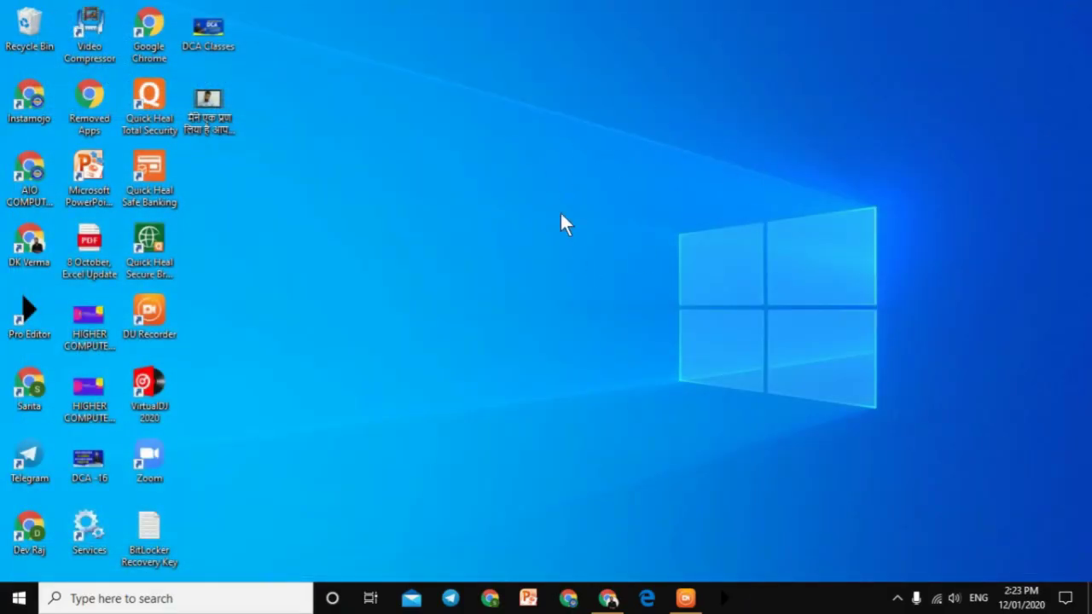
Relaunch Paint via Run, scribble black freehand loops, then close to trigger the save prompt.
{"action": "key", "text": "super+r"}
{"action": "left_click", "coordinate": [144, 552]}
{"action": "mouse_move", "coordinate": [428, 266]}
{"action": "left_mouse_down"}
{"action": "mouse_move", "coordinate": [356, 280]}
{"action": "mouse_move", "coordinate": [388, 443]}
{"action": "mouse_move", "coordinate": [351, 259]}
{"action": "mouse_move", "coordinate": [315, 275]}
{"action": "left_mouse_up"}
{"action": "mouse_move", "coordinate": [681, 234]}
{"action": "left_mouse_down"}
{"action": "mouse_move", "coordinate": [770, 395]}
{"action": "mouse_move", "coordinate": [204, 222]}
{"action": "mouse_move", "coordinate": [392, 355]}
{"action": "mouse_move", "coordinate": [380, 309]}
{"action": "left_mouse_up"}
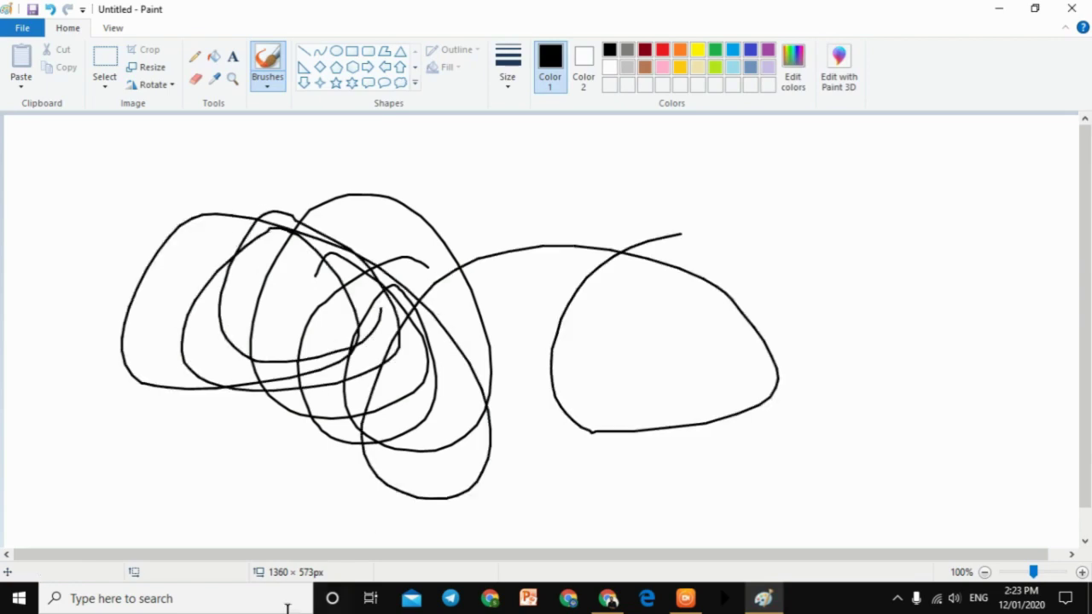
{"action": "left_click", "coordinate": [1088, 9]}
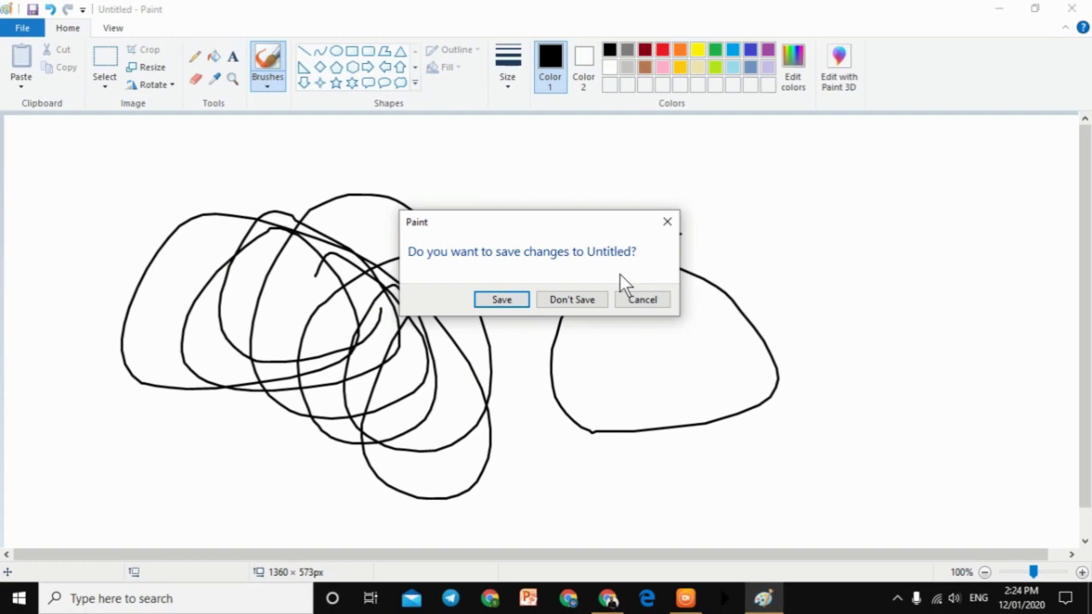
Dismiss the save prompt and add three more freehand loops, including one near the bottom left.
{"action": "left_click", "coordinate": [667, 221]}
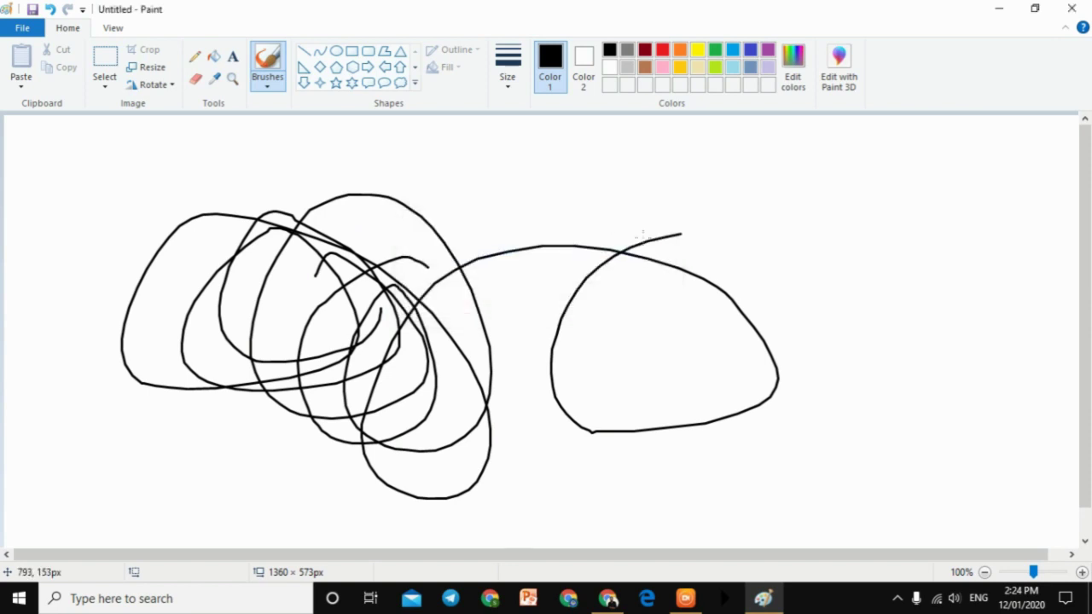
{"action": "mouse_move", "coordinate": [648, 200]}
{"action": "left_mouse_down"}
{"action": "mouse_move", "coordinate": [668, 307]}
{"action": "mouse_move", "coordinate": [538, 406]}
{"action": "mouse_move", "coordinate": [520, 273]}
{"action": "left_mouse_up"}
{"action": "mouse_move", "coordinate": [177, 190]}
{"action": "left_mouse_down"}
{"action": "mouse_move", "coordinate": [283, 242]}
{"action": "mouse_move", "coordinate": [213, 179]}
{"action": "mouse_move", "coordinate": [144, 256]}
{"action": "left_mouse_up"}
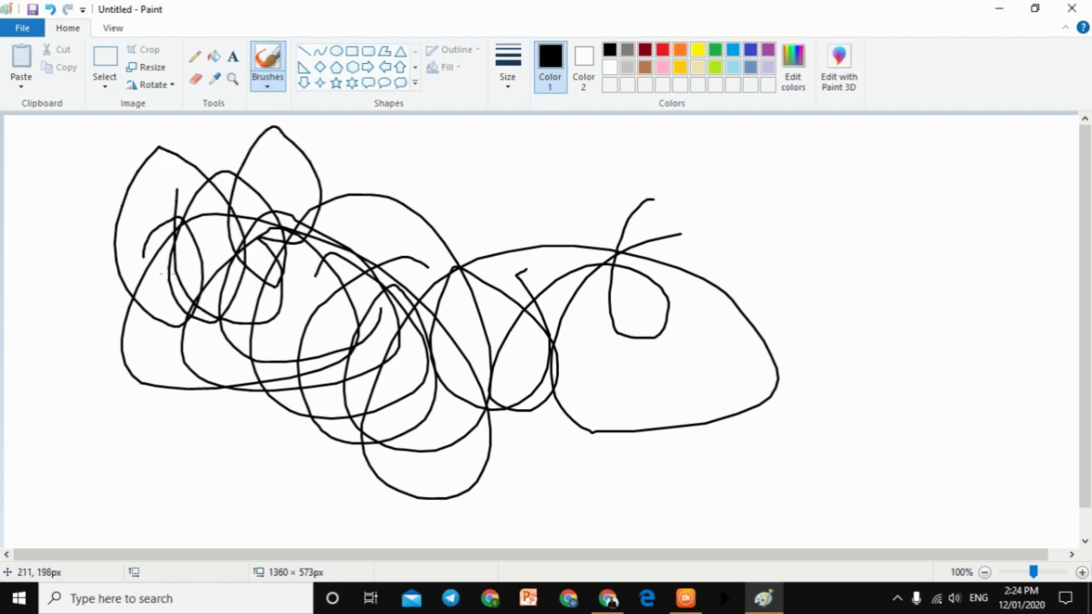
{"action": "mouse_move", "coordinate": [71, 433]}
{"action": "left_mouse_down"}
{"action": "mouse_move", "coordinate": [221, 425]}
{"action": "mouse_move", "coordinate": [244, 495]}
{"action": "mouse_move", "coordinate": [214, 437]}
{"action": "mouse_move", "coordinate": [288, 399]}
{"action": "mouse_move", "coordinate": [291, 441]}
{"action": "left_mouse_up"}
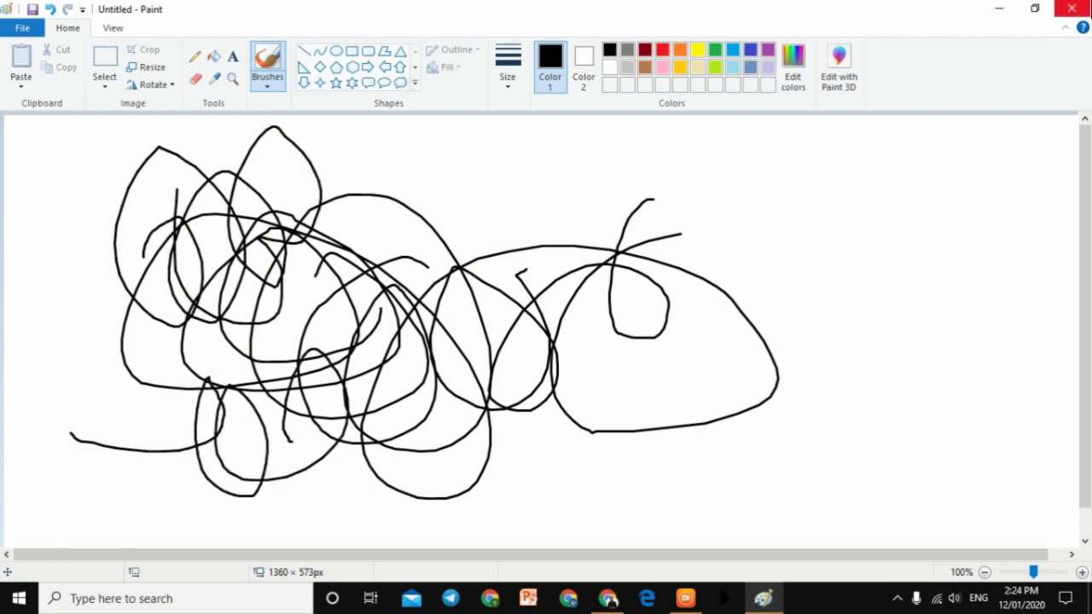
Try closing Paint, cancel once, then close again and choose Save at the prompt.
{"action": "left_click", "coordinate": [1071, 8]}
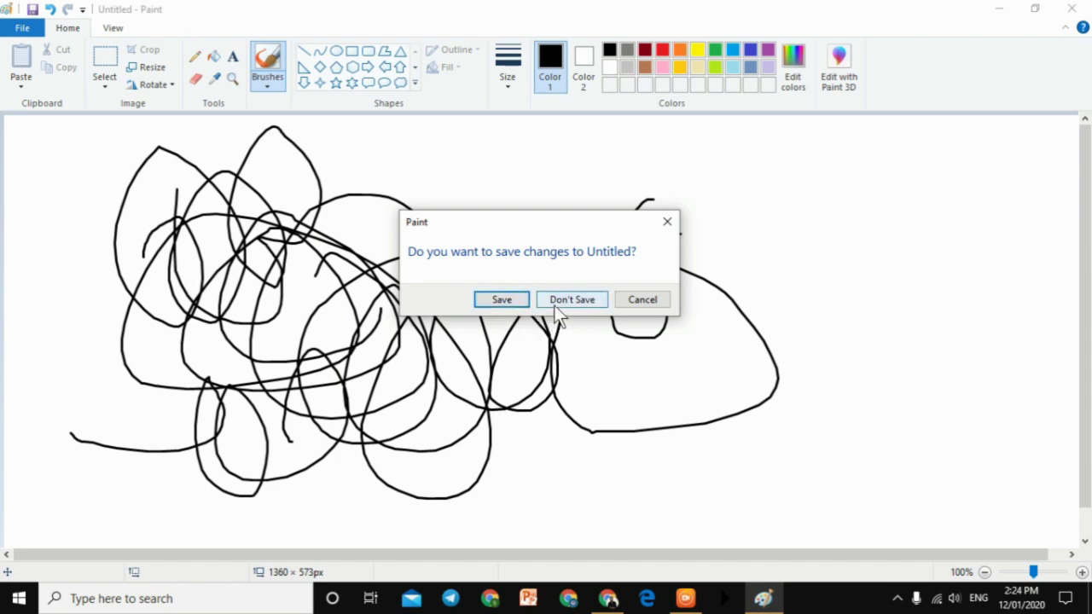
{"action": "left_click", "coordinate": [622, 299]}
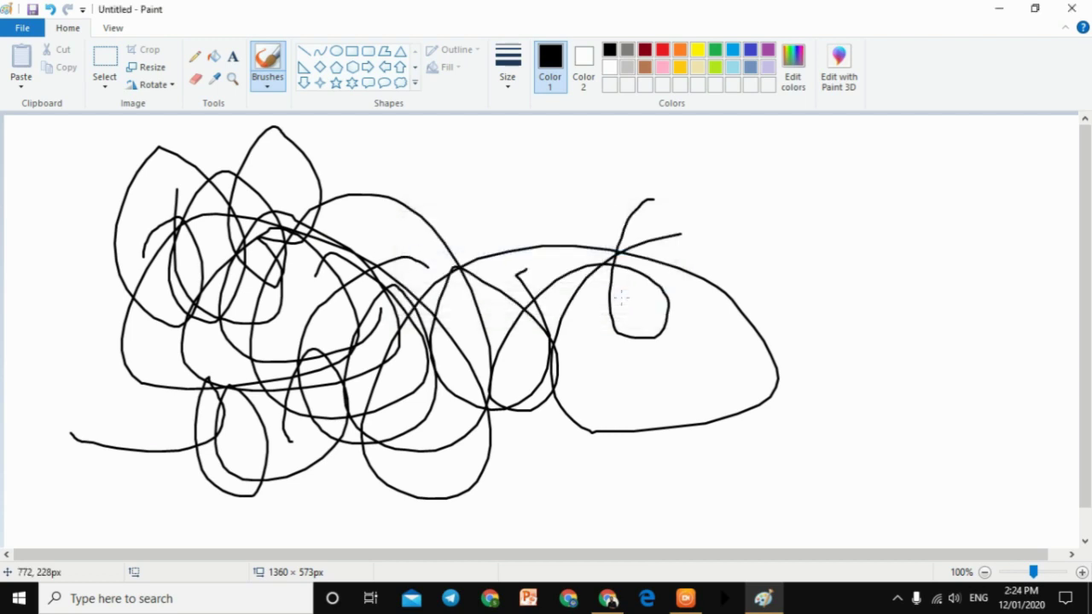
{"action": "left_click", "coordinate": [1071, 9]}
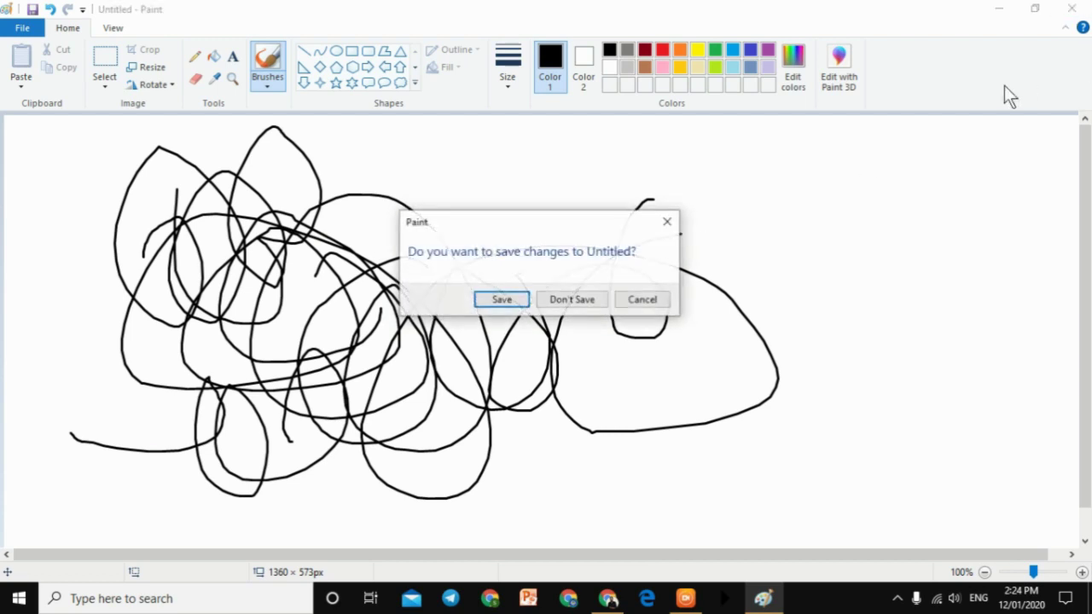
{"action": "left_click", "coordinate": [522, 303]}
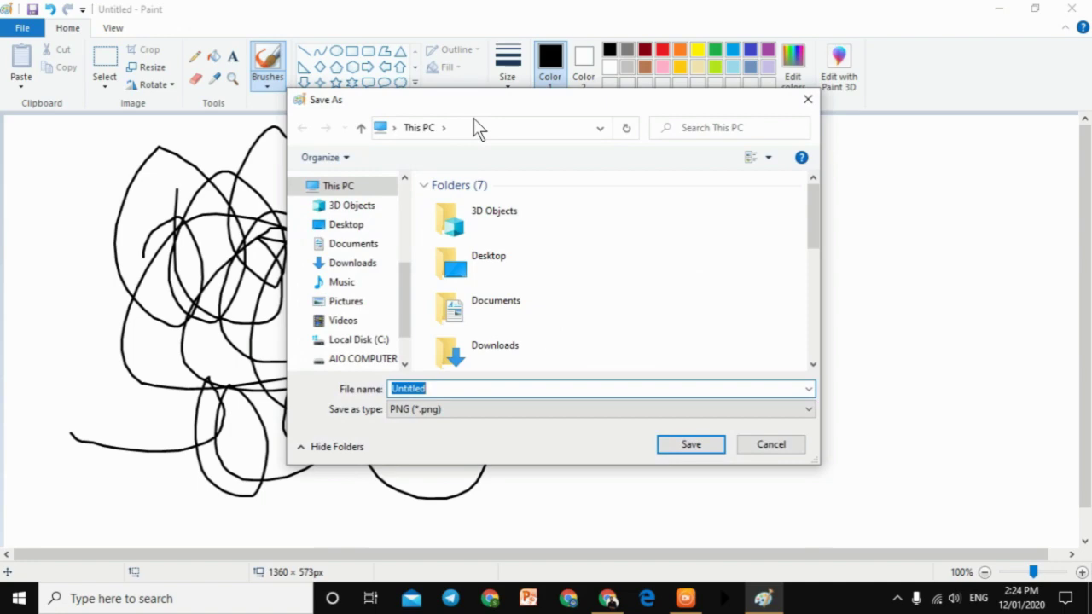
Close the Save As window and draw two more loops, one at the canvas right.
{"action": "left_click", "coordinate": [808, 99]}
{"action": "left_click_drag", "start_coordinate": [519, 210], "coordinate": [515, 298]}
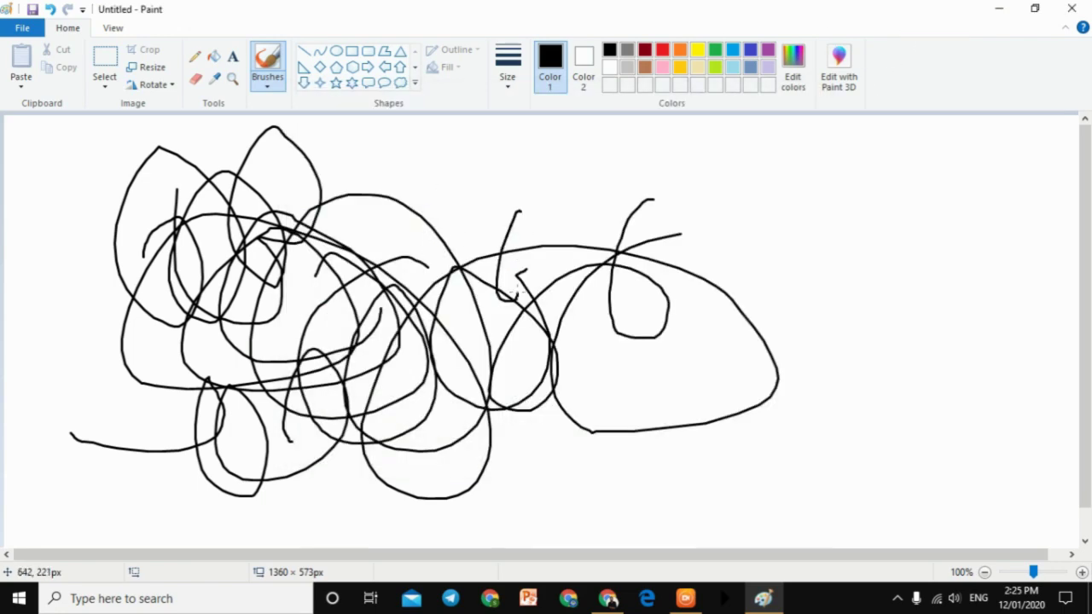
{"action": "mouse_move", "coordinate": [765, 191]}
{"action": "left_mouse_down"}
{"action": "mouse_move", "coordinate": [777, 256]}
{"action": "mouse_move", "coordinate": [882, 294]}
{"action": "mouse_move", "coordinate": [877, 284]}
{"action": "left_mouse_up"}
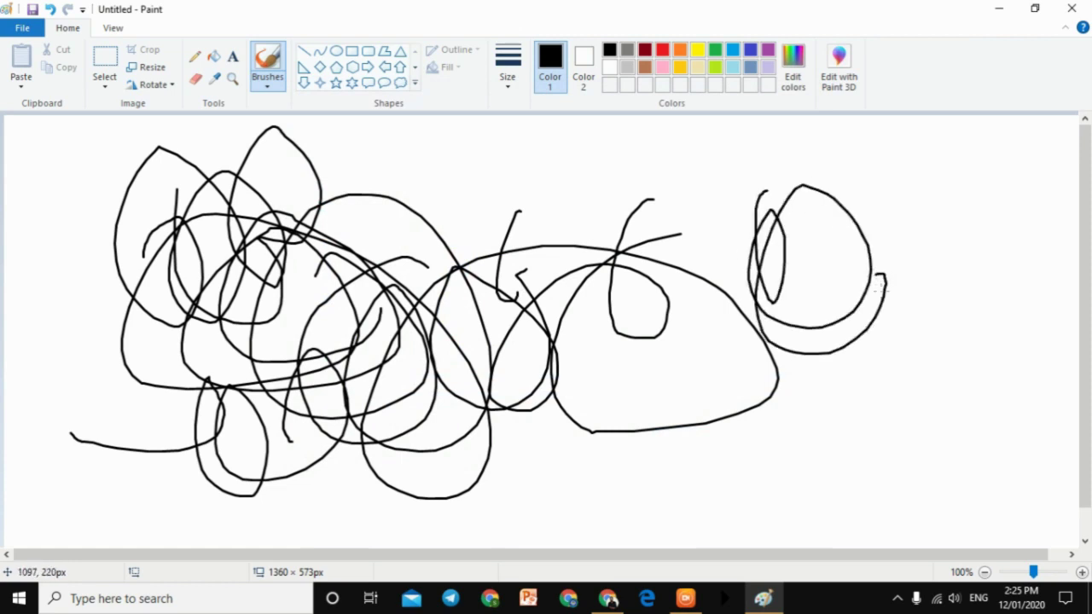
Try closing Paint, back out of the prompt, then close again and choose Save.
{"action": "left_click", "coordinate": [1071, 8]}
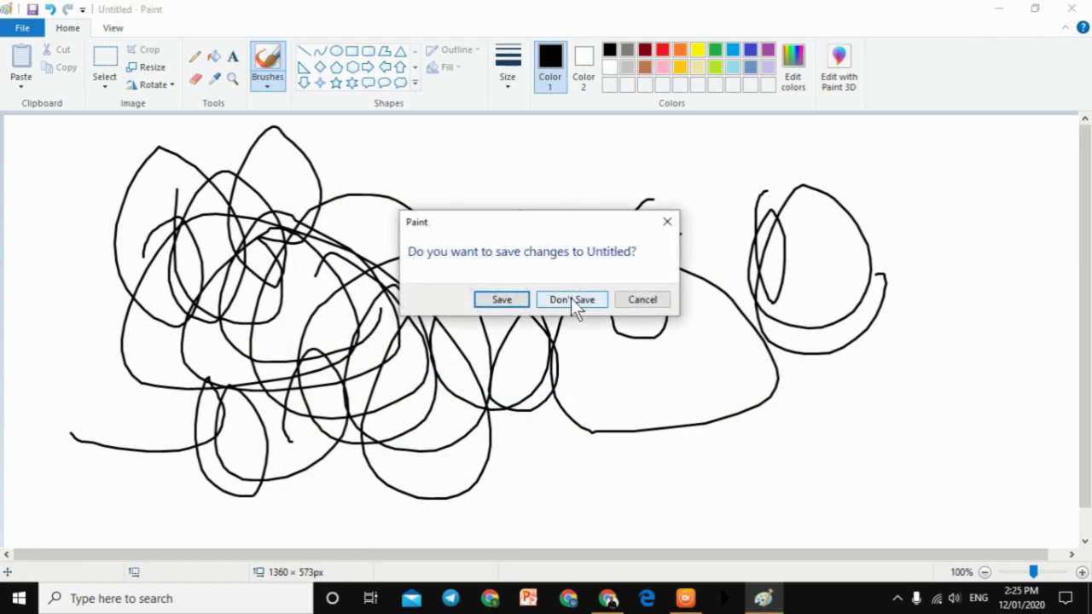
{"action": "left_click", "coordinate": [666, 224]}
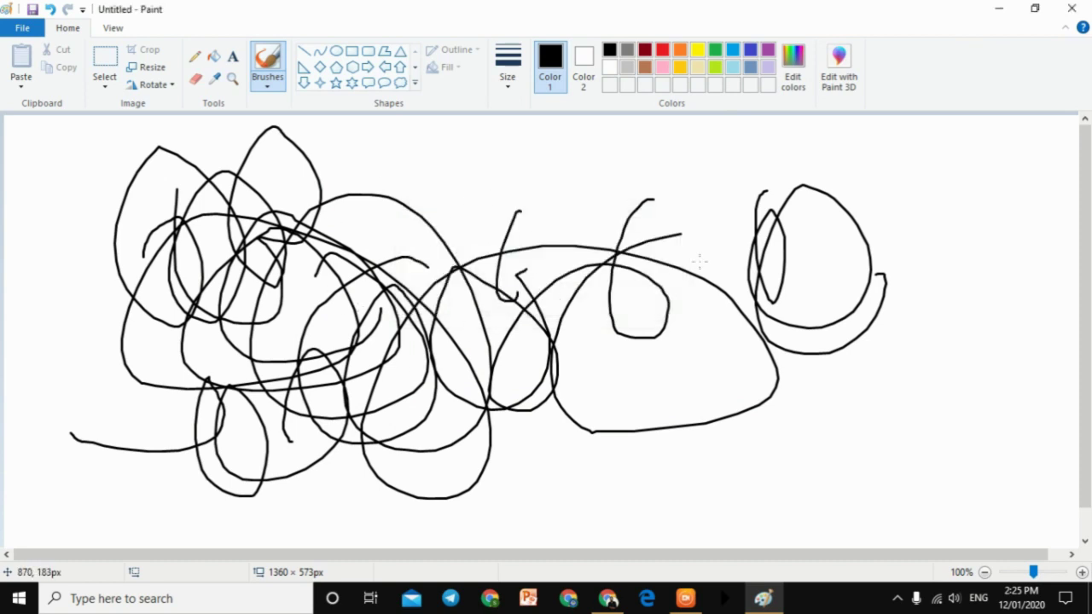
{"action": "left_click", "coordinate": [1071, 9]}
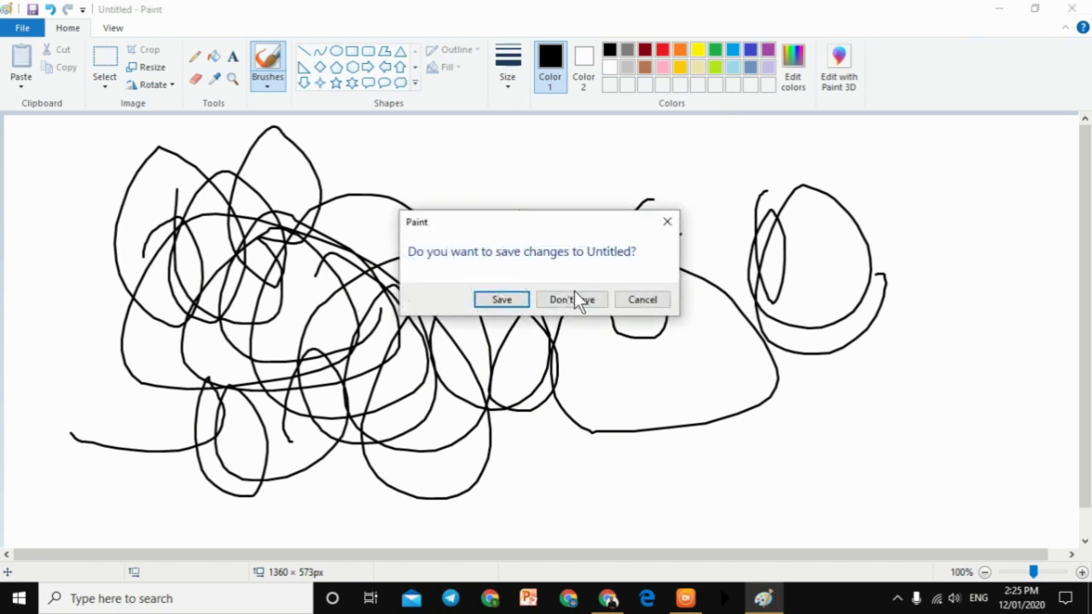
{"action": "left_click", "coordinate": [511, 300]}
Replace the stray file name text with a person's name.
{"action": "type", "text": "asd"}
{"action": "key", "text": "ctrl+a"}
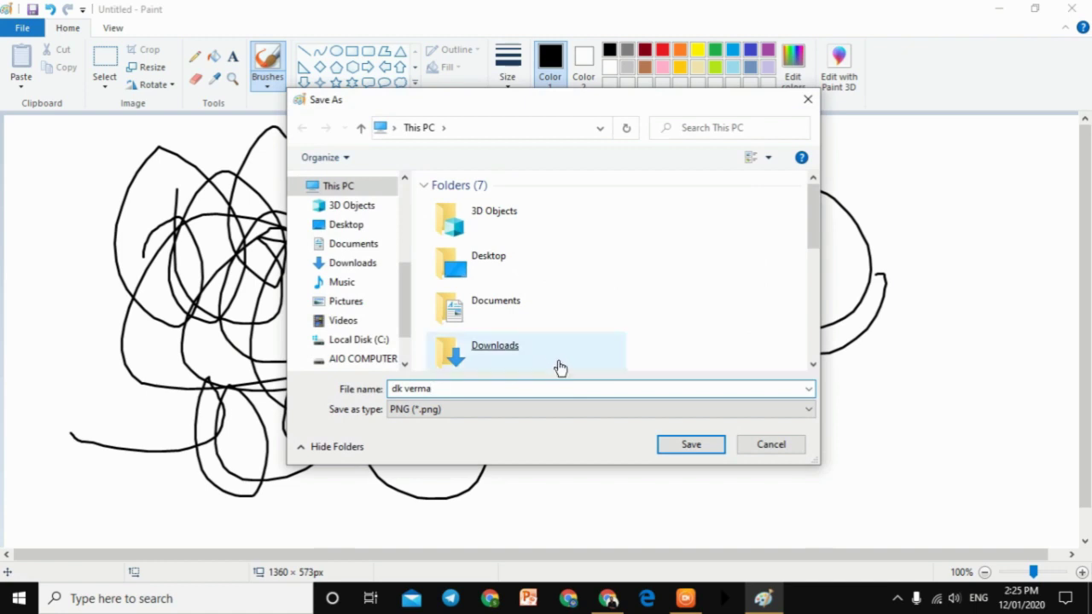
Save the PNG to the Desktop after the This PC warning, then close Paint.
{"action": "left_click", "coordinate": [694, 445]}
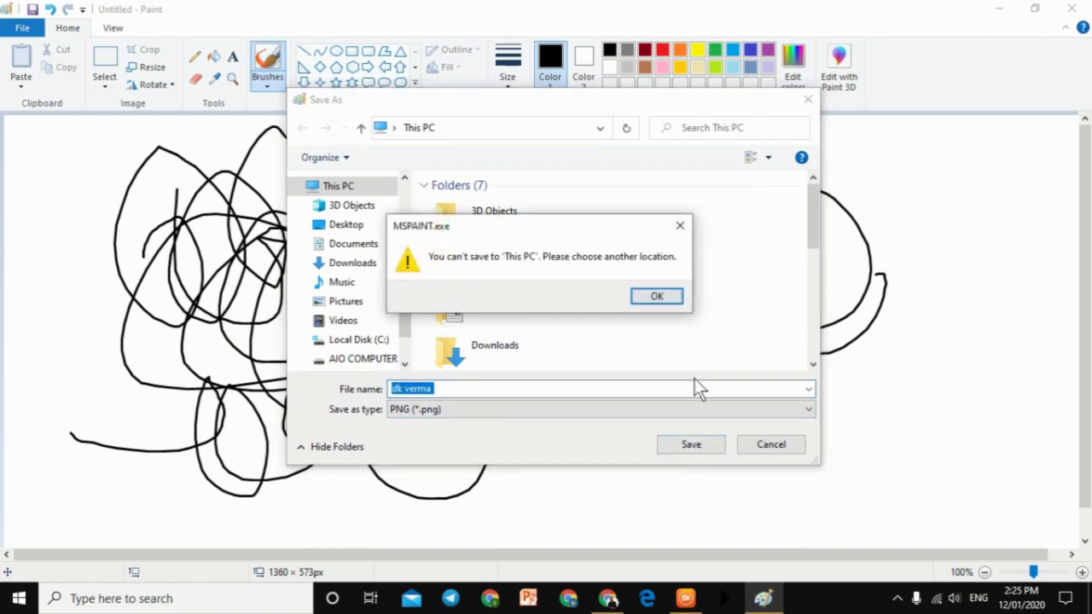
{"action": "left_click", "coordinate": [657, 296]}
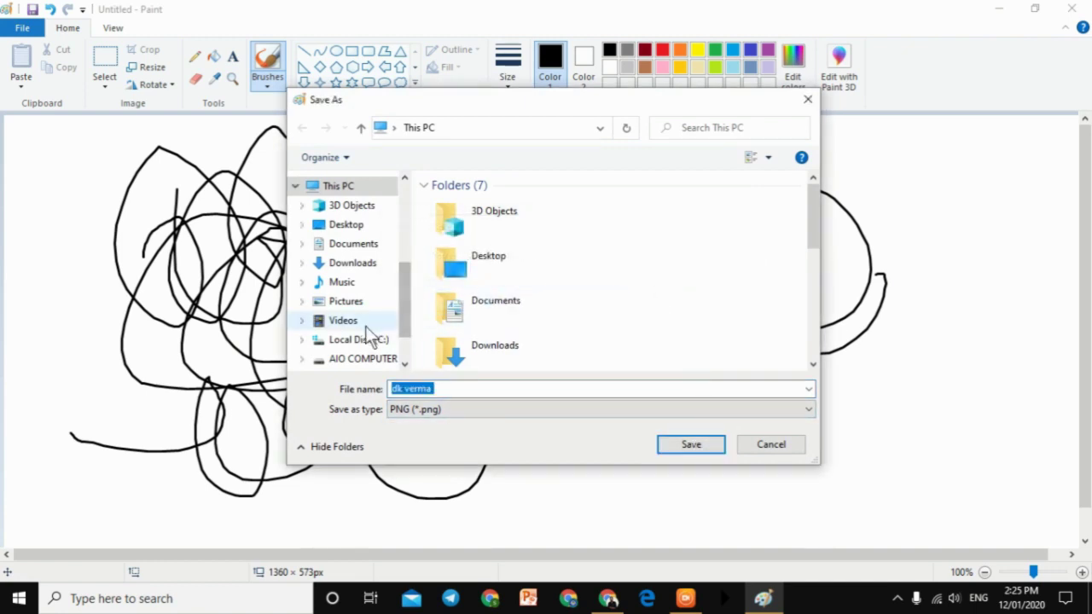
{"action": "left_click", "coordinate": [343, 225]}
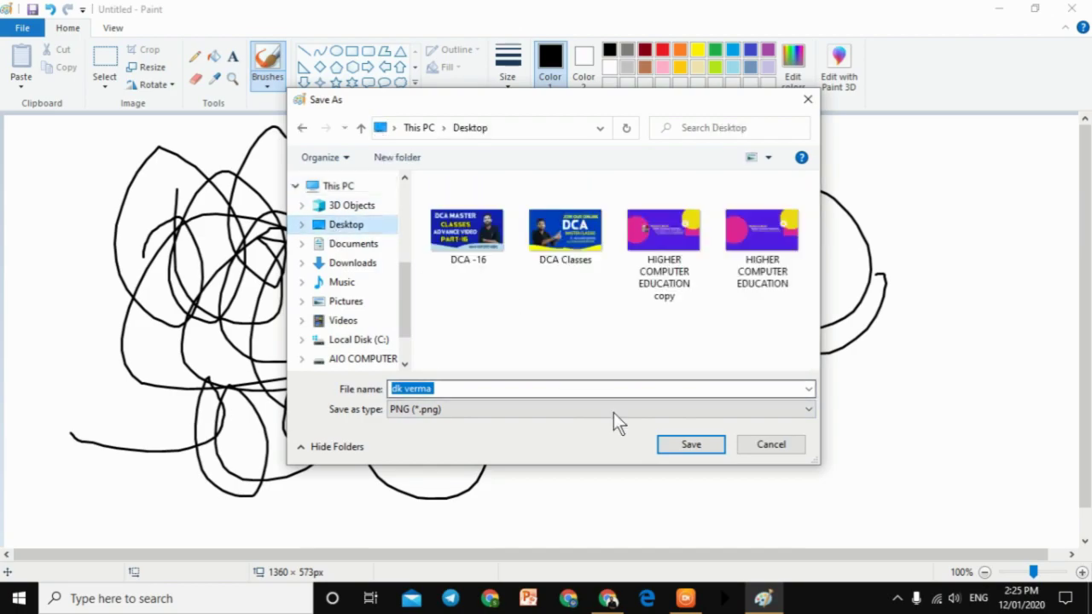
{"action": "left_click", "coordinate": [691, 445]}
{"action": "key", "text": "alt+F4"}
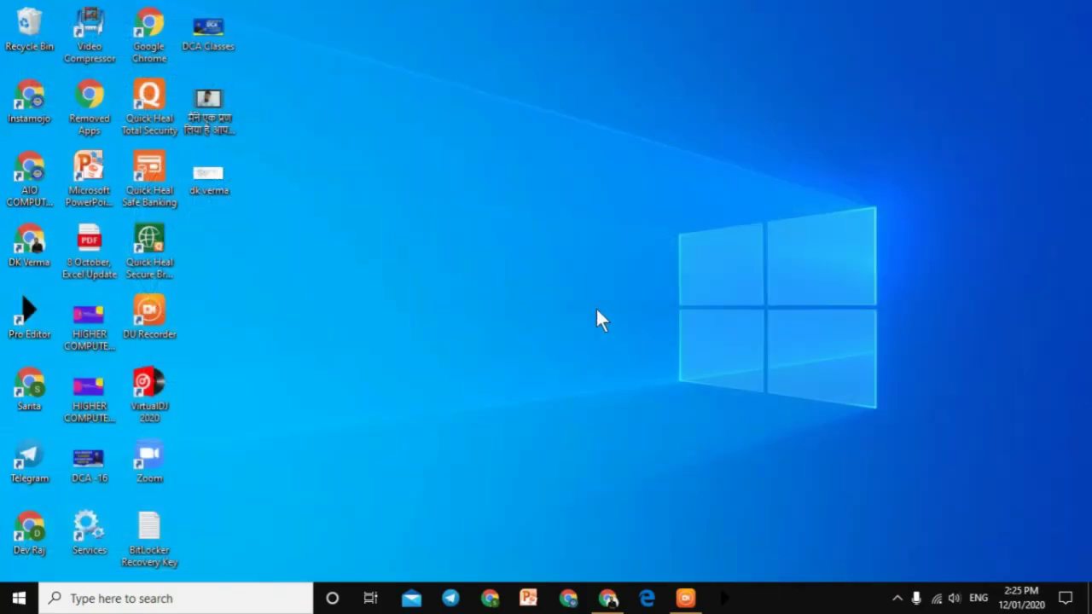
Open the Win+R Run dialog to relaunch Paint.
{"action": "left_click_drag", "start_coordinate": [208, 190], "coordinate": [709, 231]}
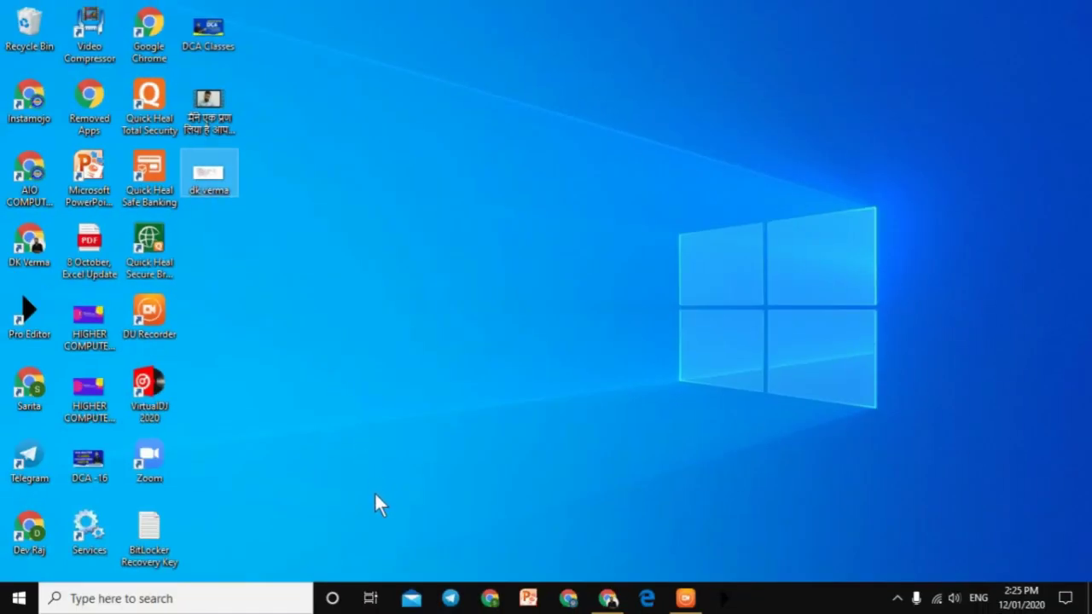
{"action": "key", "text": "super+r"}
Launch mspaint, scribble one looping stroke mid-canvas, and exit choosing Don't Save.
{"action": "key", "text": "Return"}
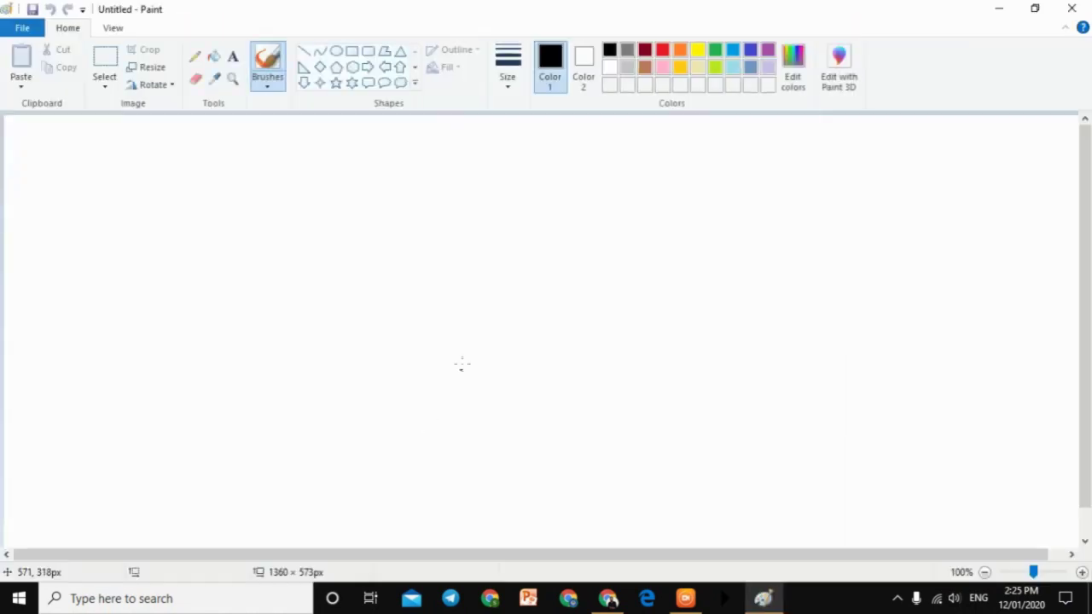
{"action": "mouse_move", "coordinate": [393, 344]}
{"action": "left_mouse_down"}
{"action": "mouse_move", "coordinate": [519, 270]}
{"action": "mouse_move", "coordinate": [534, 229]}
{"action": "mouse_move", "coordinate": [561, 302]}
{"action": "mouse_move", "coordinate": [689, 310]}
{"action": "mouse_move", "coordinate": [671, 250]}
{"action": "mouse_move", "coordinate": [763, 323]}
{"action": "left_mouse_up"}
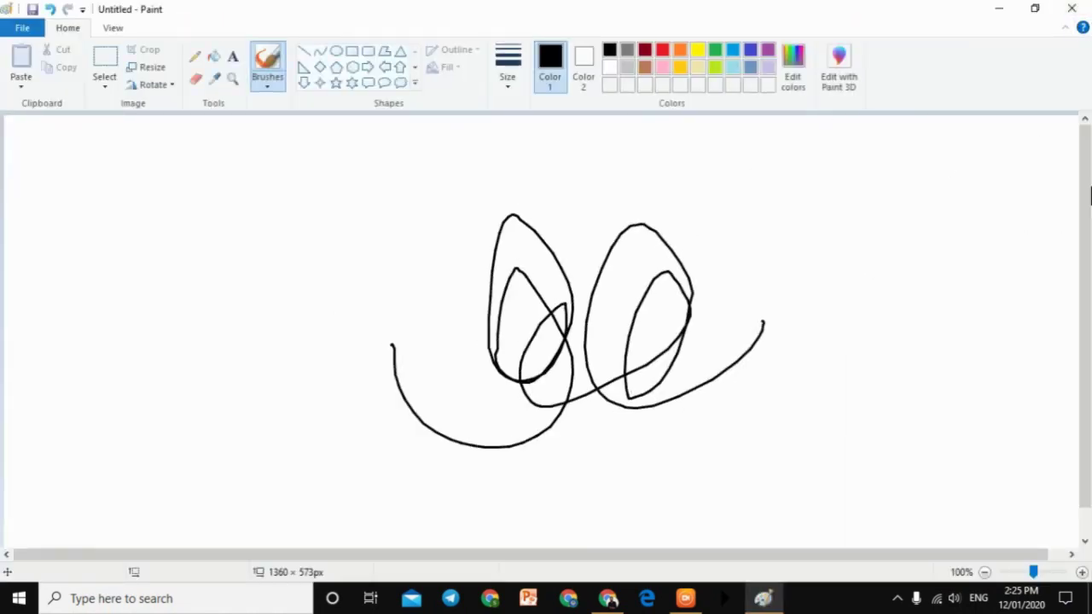
{"action": "left_click", "coordinate": [1071, 9]}
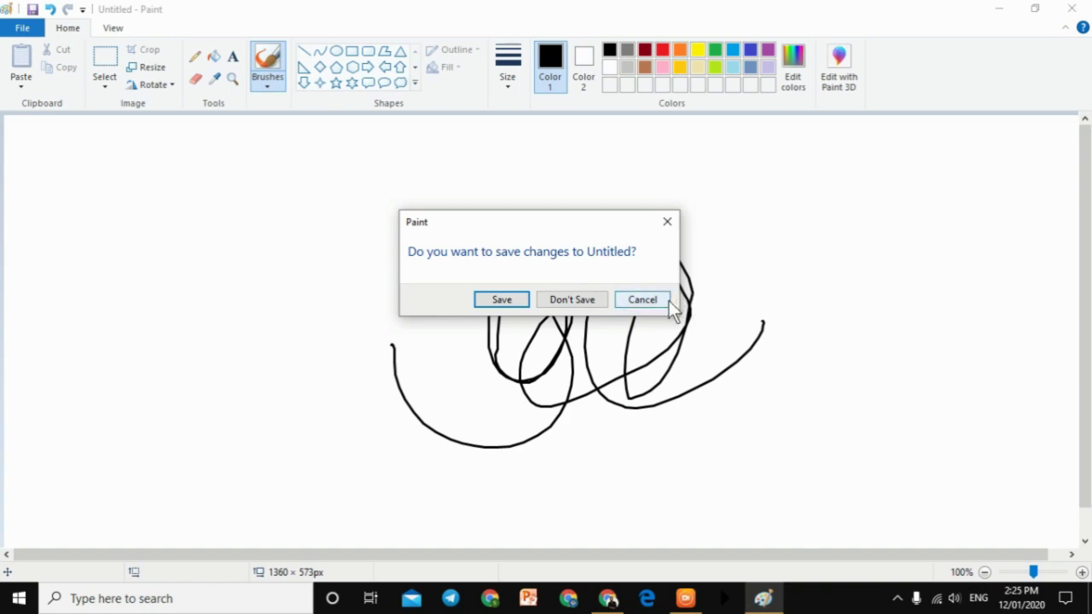
{"action": "left_click", "coordinate": [571, 303]}
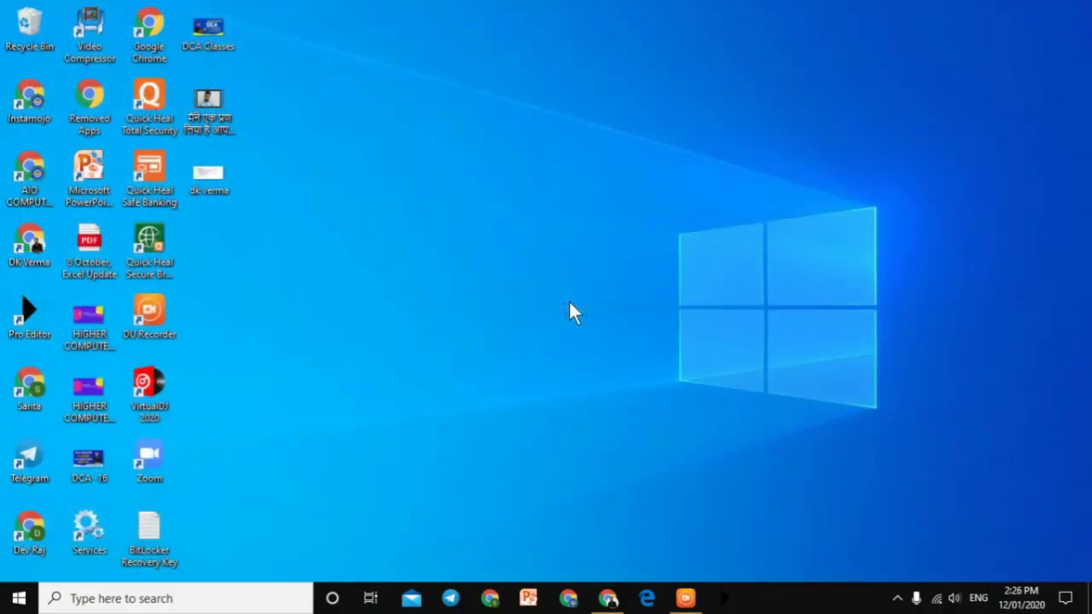
Relaunch Paint via Win+R and mspaint, and draw a looping stroke across the canvas.
{"action": "key", "text": "super+r"}
{"action": "key", "text": "Return"}
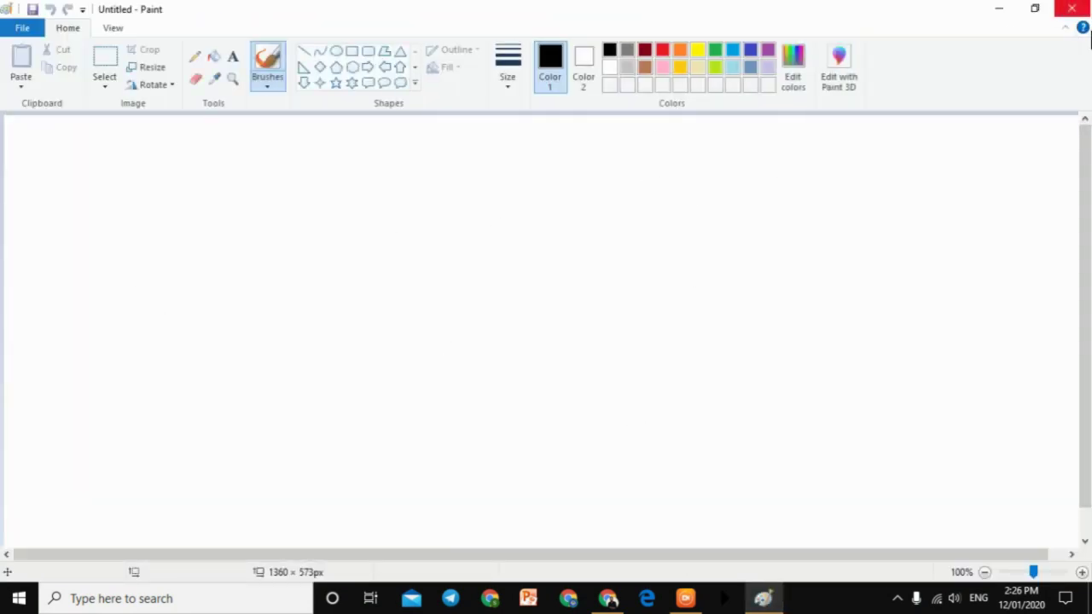
{"action": "mouse_move", "coordinate": [398, 246]}
{"action": "left_mouse_down"}
{"action": "mouse_move", "coordinate": [502, 339]}
{"action": "mouse_move", "coordinate": [628, 257]}
{"action": "mouse_move", "coordinate": [315, 376]}
{"action": "left_mouse_up"}
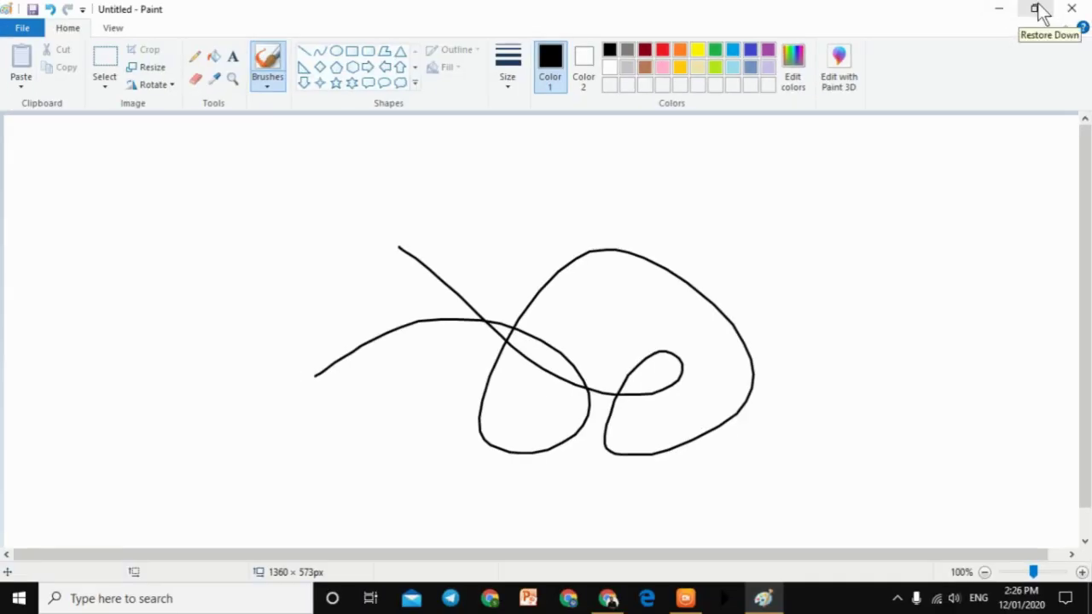
Restore down and resize the window, maximize again, add a second loop, then minimize.
{"action": "left_click", "coordinate": [1034, 10]}
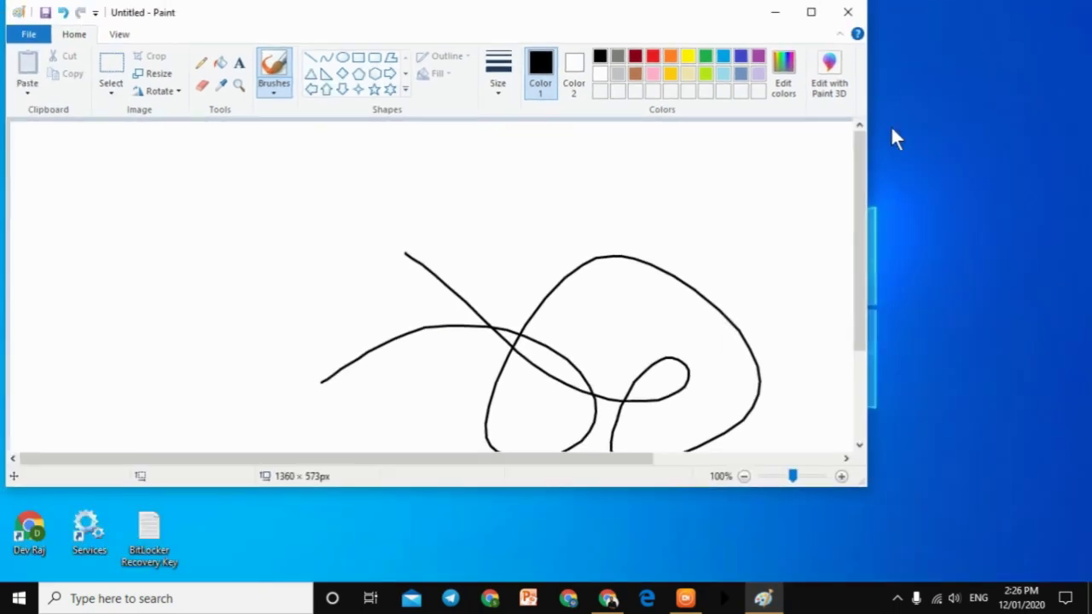
{"action": "mouse_move", "coordinate": [866, 124]}
{"action": "left_mouse_down"}
{"action": "mouse_move", "coordinate": [704, 153]}
{"action": "mouse_move", "coordinate": [451, 154]}
{"action": "left_mouse_up"}
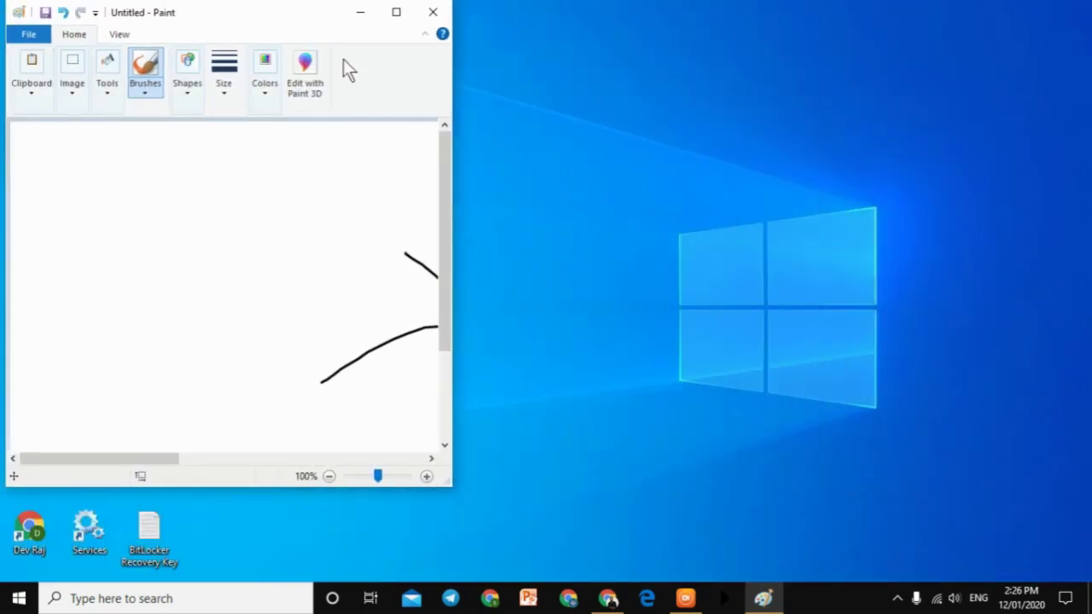
{"action": "mouse_move", "coordinate": [333, 3]}
{"action": "left_mouse_down"}
{"action": "mouse_move", "coordinate": [318, 282]}
{"action": "mouse_move", "coordinate": [744, 156]}
{"action": "left_mouse_up"}
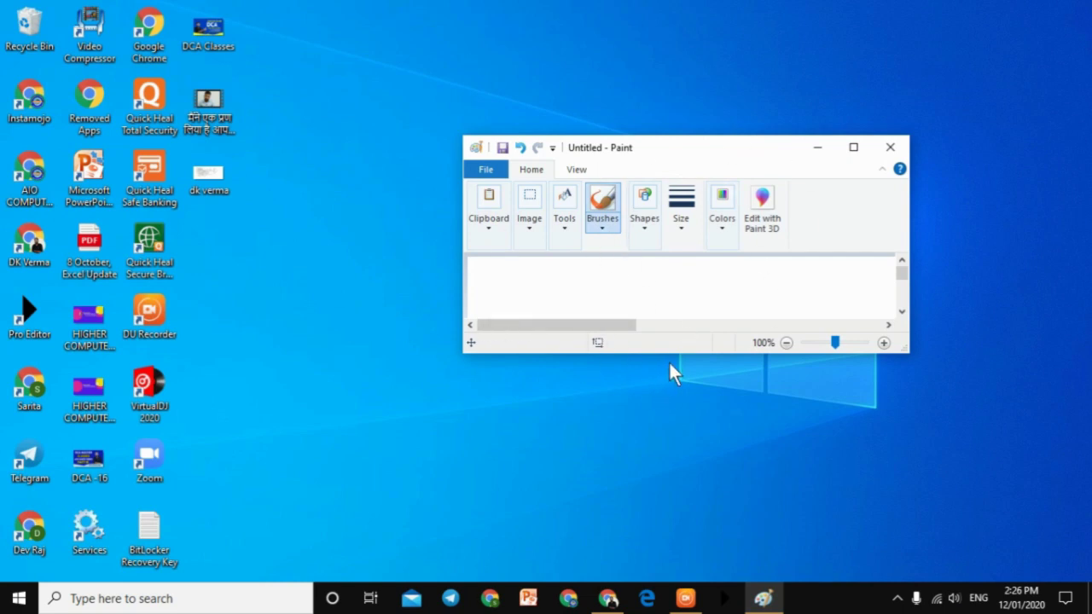
{"action": "left_click", "coordinate": [853, 147]}
{"action": "mouse_move", "coordinate": [600, 399]}
{"action": "left_mouse_down"}
{"action": "mouse_move", "coordinate": [397, 426]}
{"action": "mouse_move", "coordinate": [477, 324]}
{"action": "left_mouse_up"}
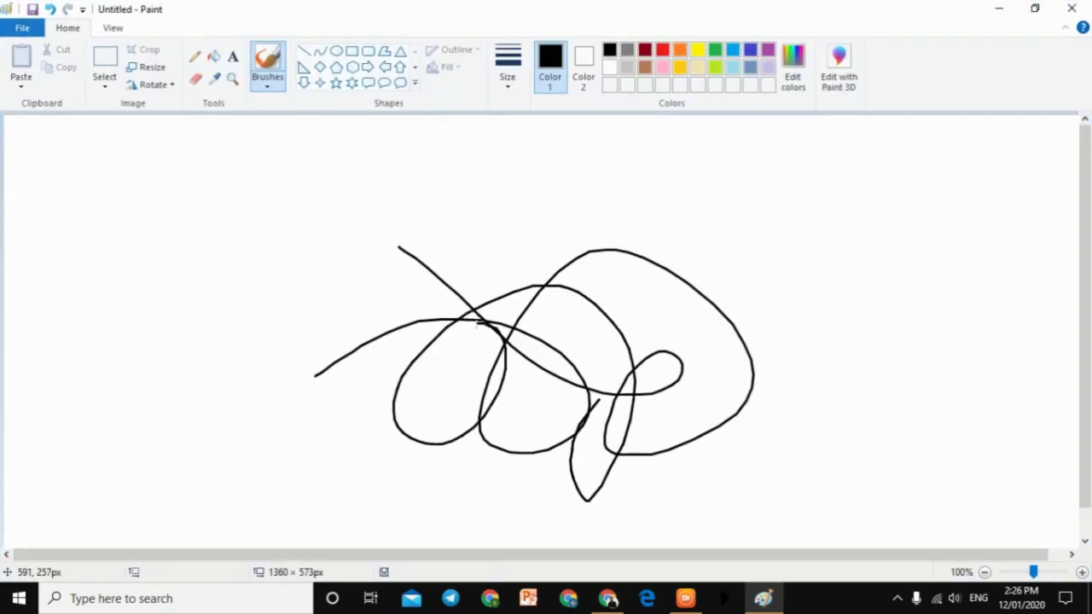
{"action": "left_click", "coordinate": [1003, 17]}
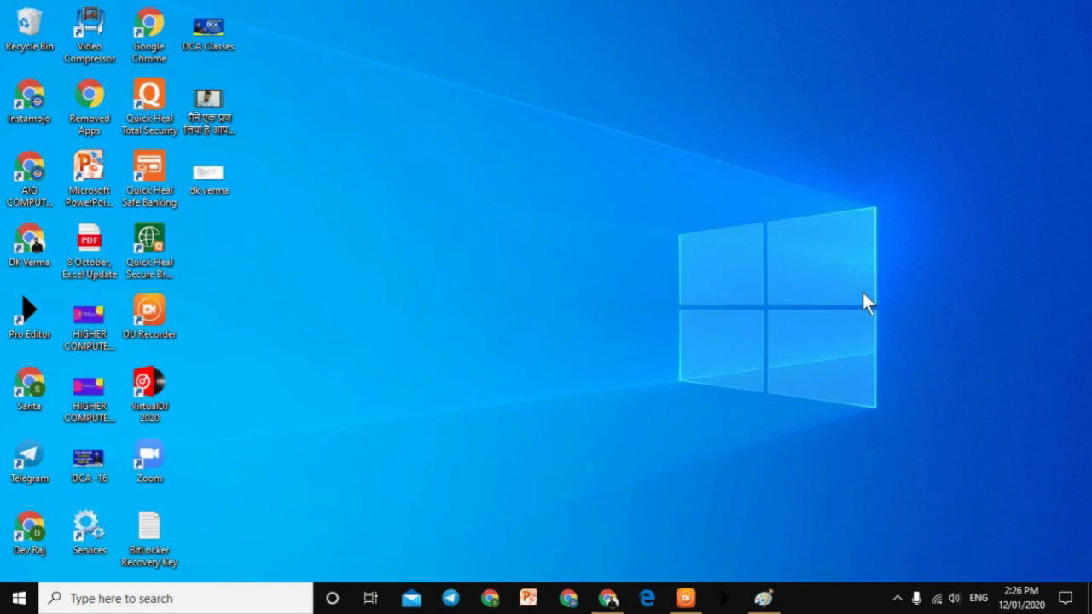
Restore the minimized Paint window from its taskbar preview thumbnail.
{"action": "mouse_move", "coordinate": [765, 602]}
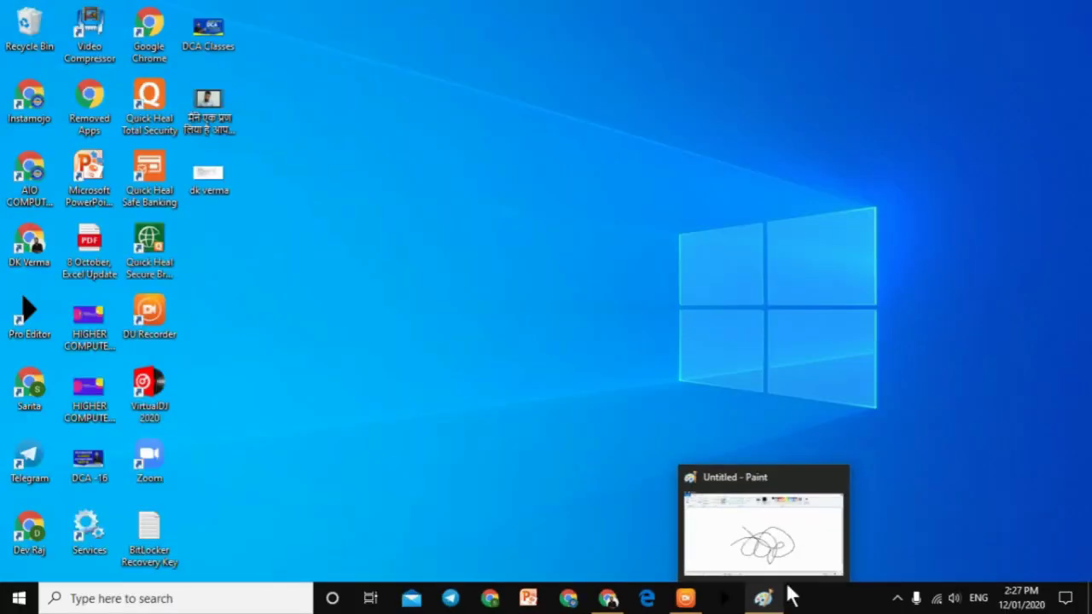
{"action": "left_click", "coordinate": [813, 504]}
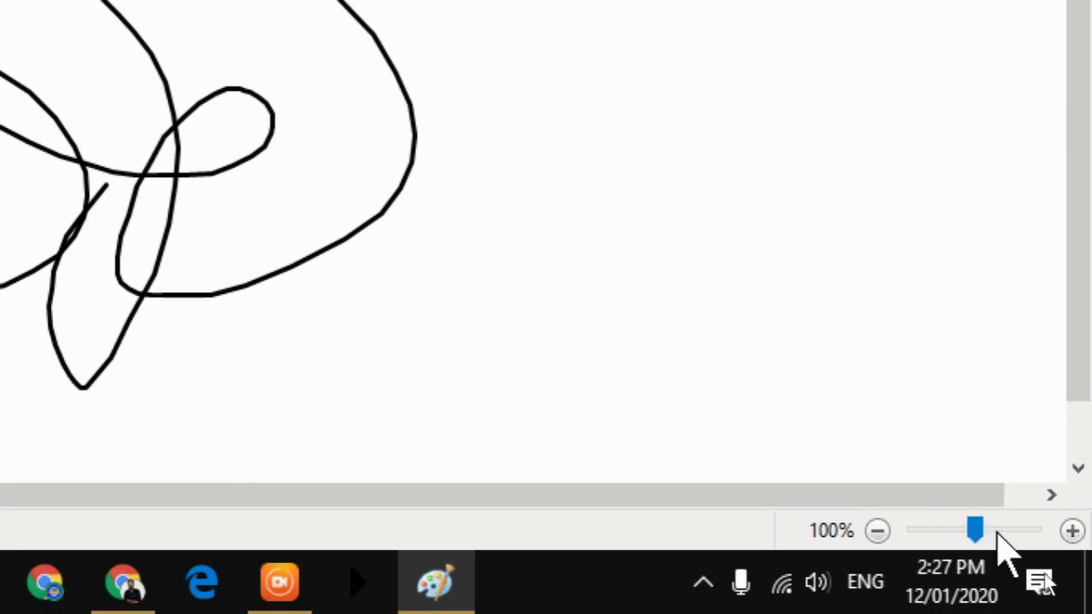
Zoom the scribble between 25% and 100% with the zoom slider, settling at 100%.
{"action": "mouse_move", "coordinate": [978, 529]}
{"action": "left_mouse_down"}
{"action": "mouse_move", "coordinate": [960, 549]}
{"action": "mouse_move", "coordinate": [946, 539]}
{"action": "left_mouse_up"}
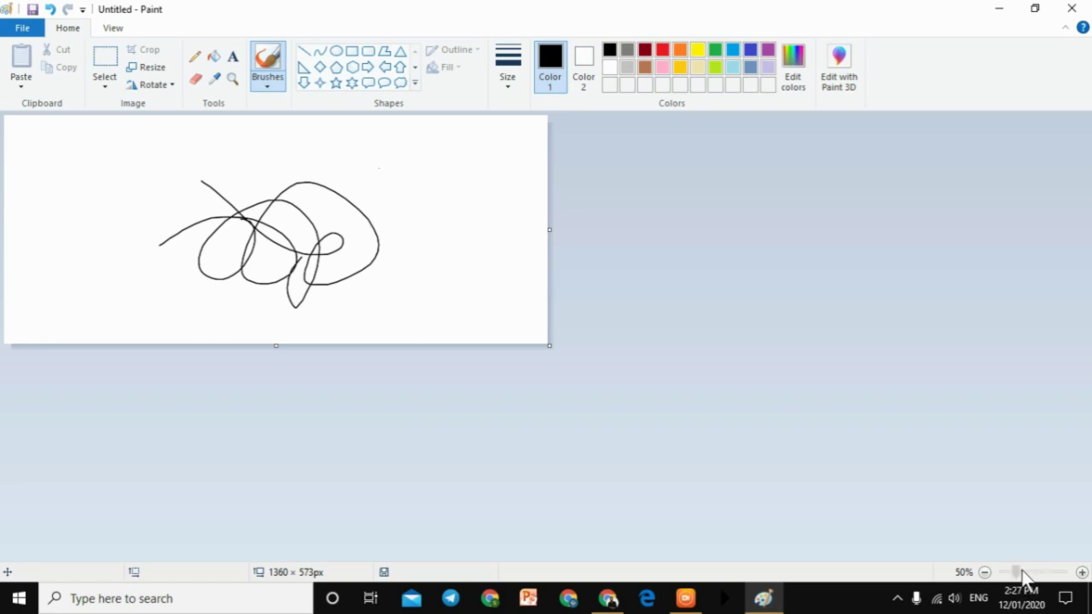
{"action": "mouse_move", "coordinate": [1014, 571]}
{"action": "left_mouse_down"}
{"action": "mouse_move", "coordinate": [1043, 570]}
{"action": "mouse_move", "coordinate": [1028, 575]}
{"action": "left_mouse_up"}
{"action": "left_click", "coordinate": [1032, 572]}
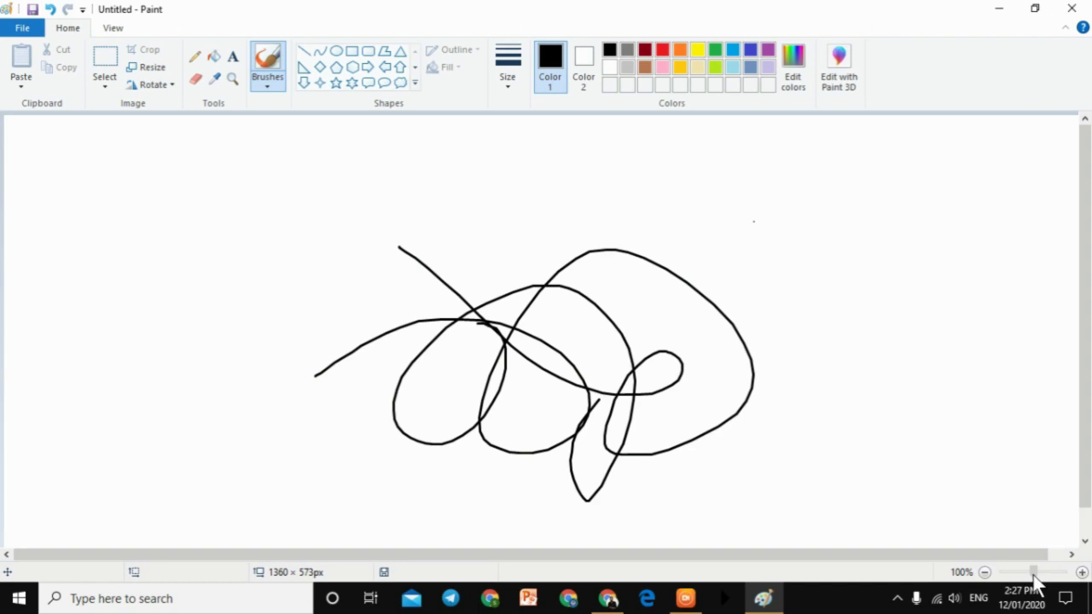
{"action": "left_click", "coordinate": [1031, 573]}
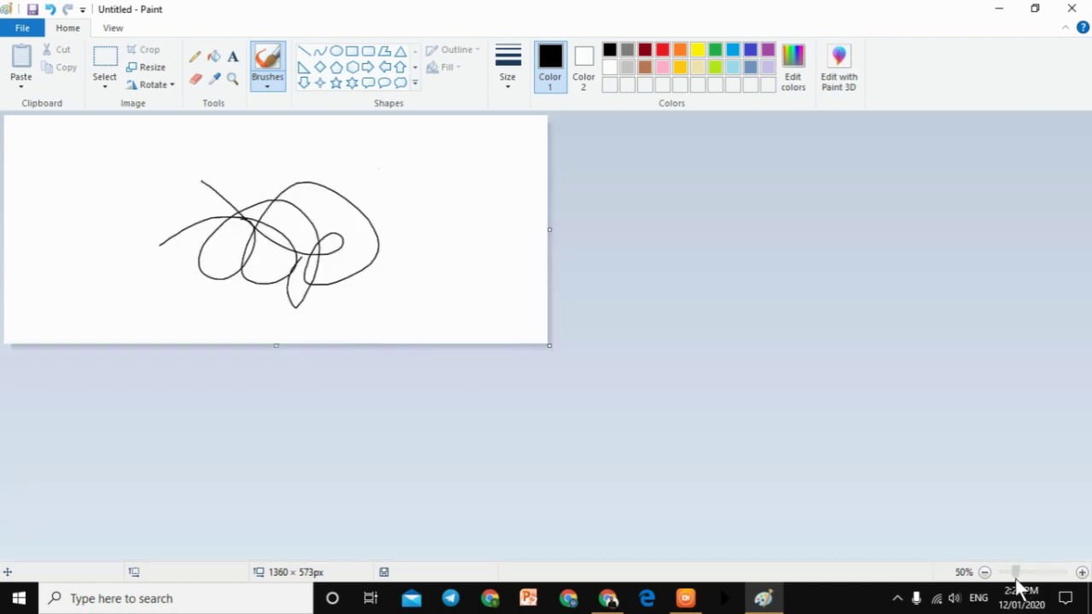
{"action": "left_click", "coordinate": [1014, 574]}
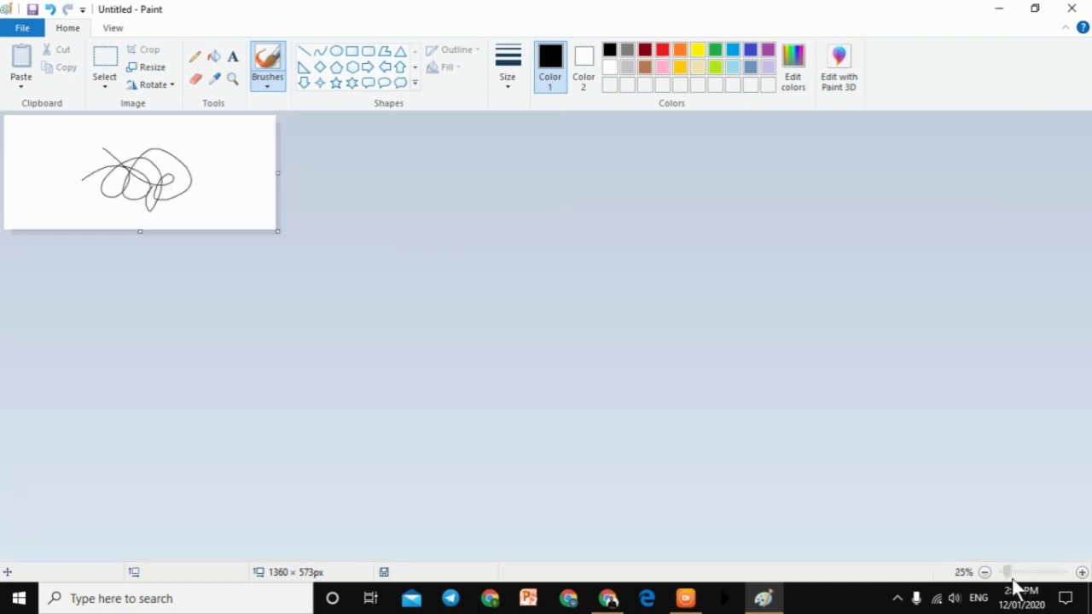
{"action": "left_click", "coordinate": [1015, 573]}
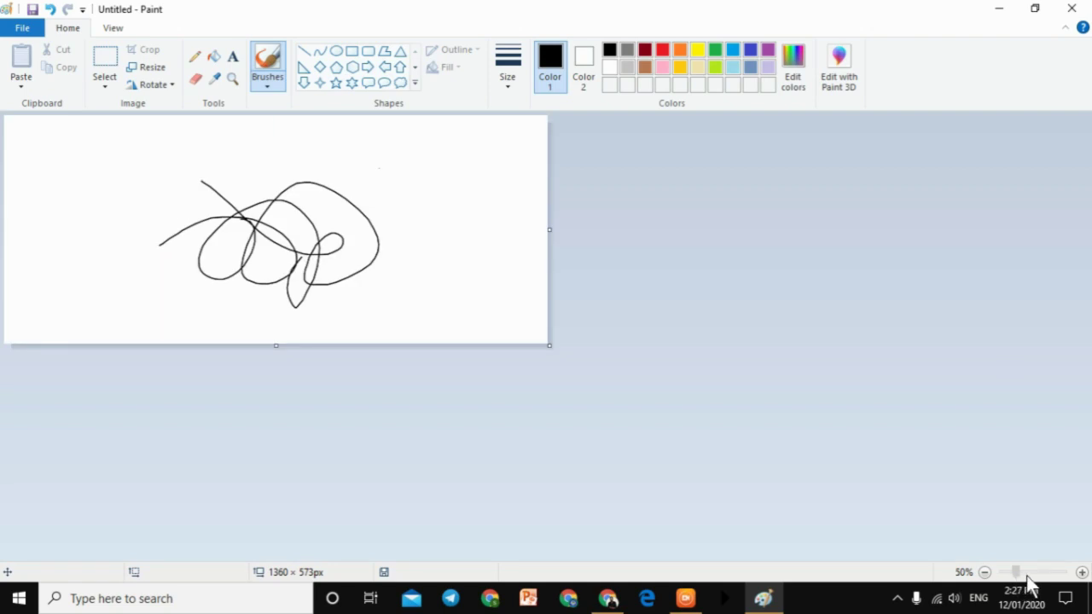
{"action": "left_click", "coordinate": [1031, 576]}
{"action": "left_click", "coordinate": [1026, 576]}
{"action": "left_click", "coordinate": [1031, 577]}
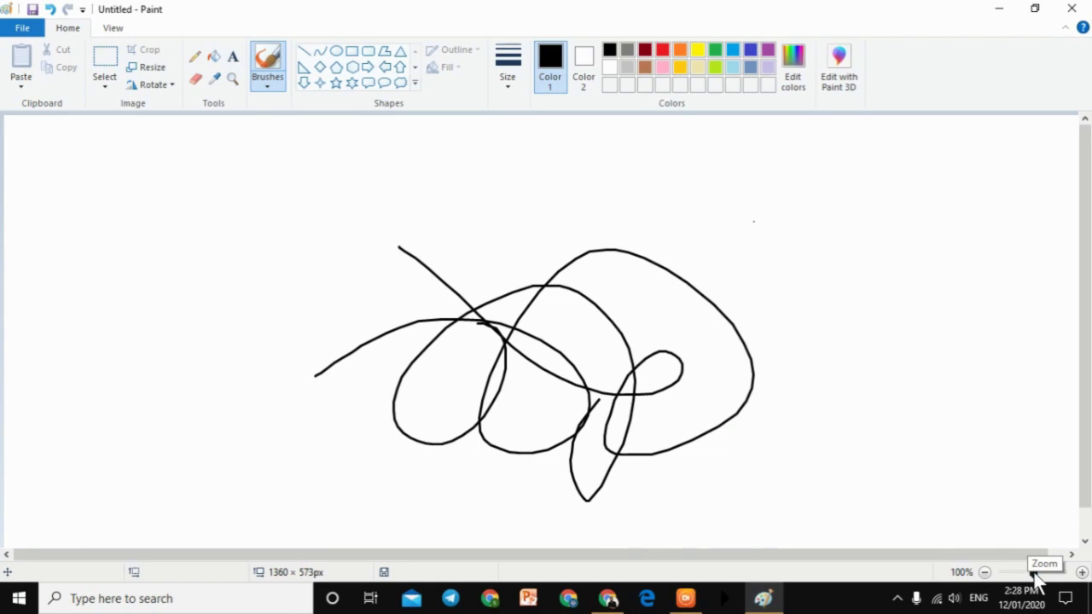
Step the zoom down to 12.5%, up to 300%, then back to 100%.
{"action": "left_click_drag", "start_coordinate": [1034, 571], "coordinate": [1028, 571]}
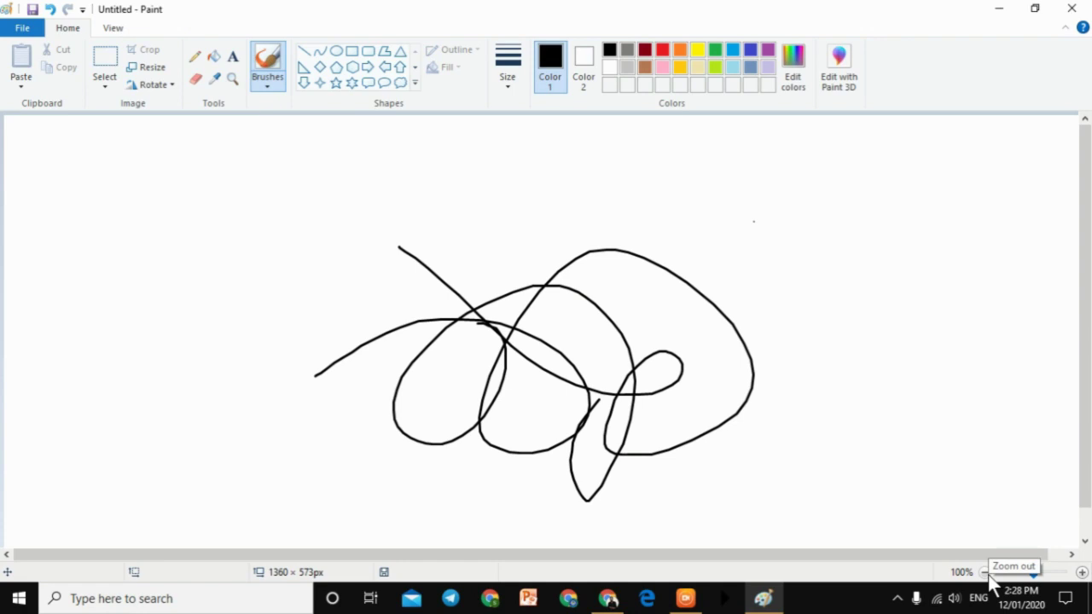
{"action": "left_click", "coordinate": [986, 573]}
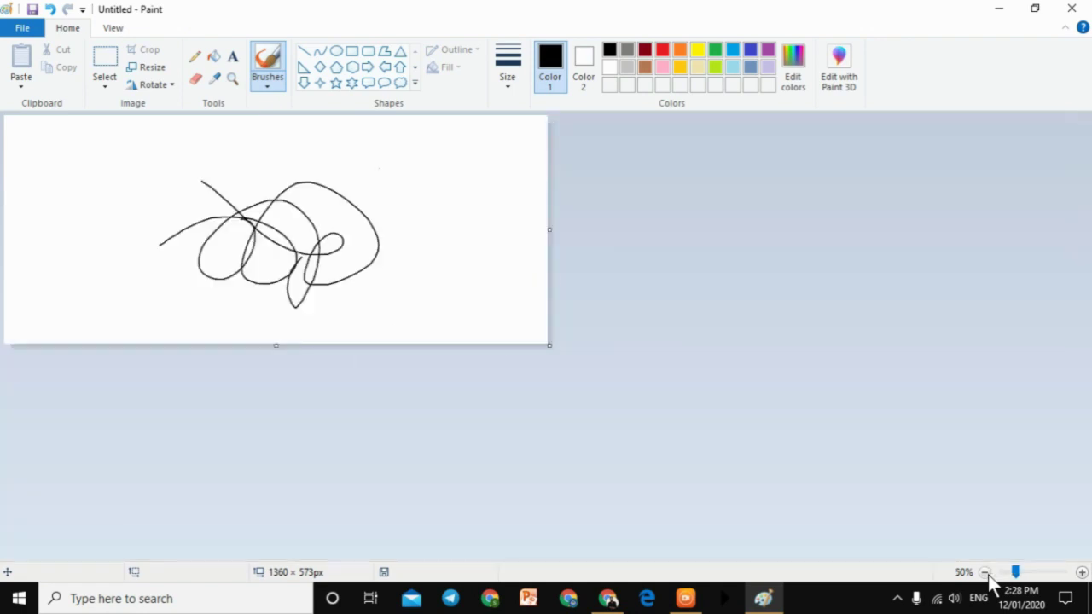
{"action": "left_click", "coordinate": [986, 573]}
{"action": "left_click", "coordinate": [985, 573]}
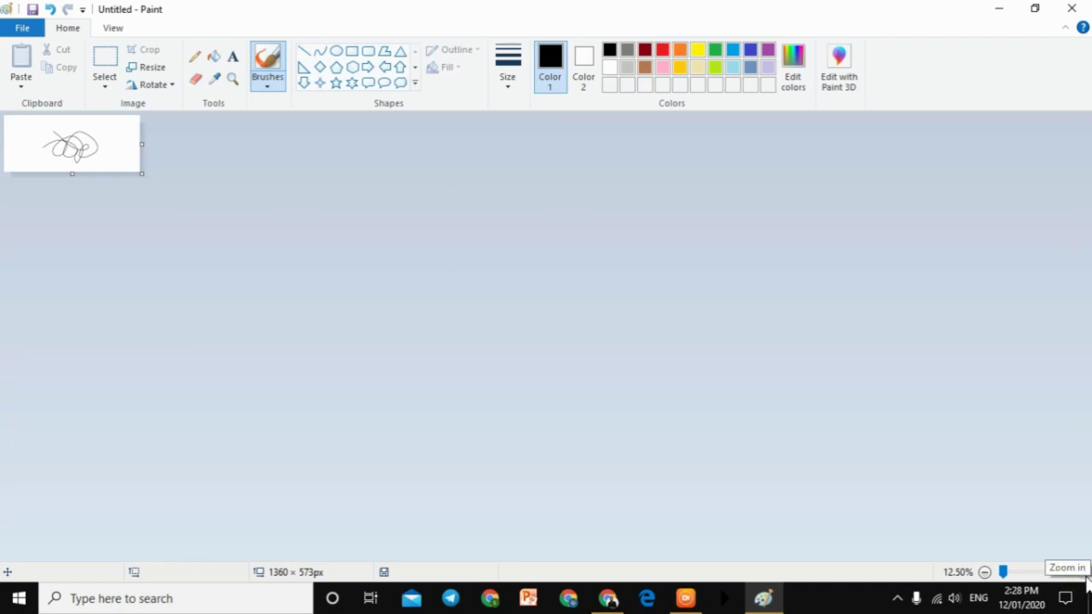
{"action": "left_click", "coordinate": [1081, 572]}
{"action": "left_click", "coordinate": [1081, 572]}
{"action": "left_click", "coordinate": [1082, 572]}
{"action": "left_click", "coordinate": [1081, 572]}
{"action": "left_click", "coordinate": [1081, 572]}
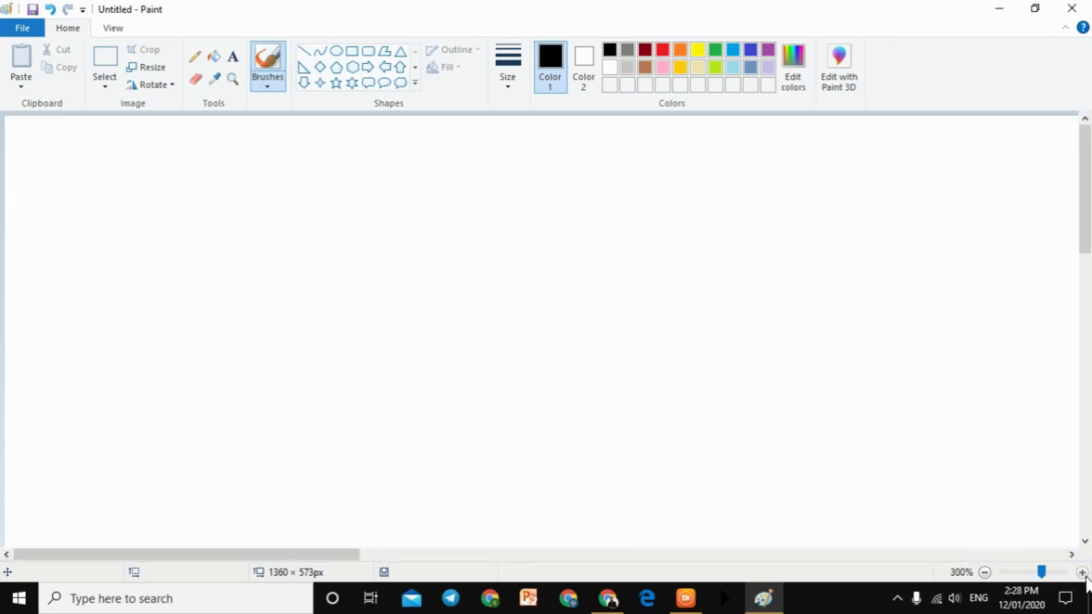
{"action": "left_click", "coordinate": [985, 573]}
{"action": "left_click", "coordinate": [985, 572]}
{"action": "left_click", "coordinate": [985, 572]}
{"action": "left_click", "coordinate": [985, 572]}
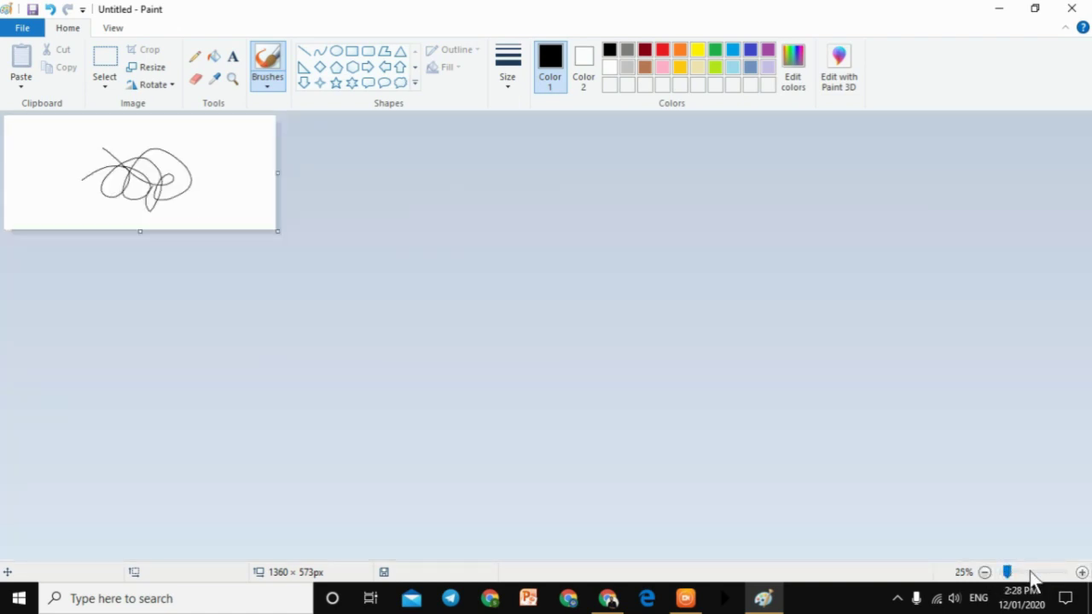
{"action": "left_click", "coordinate": [1081, 572]}
{"action": "left_click", "coordinate": [1082, 572]}
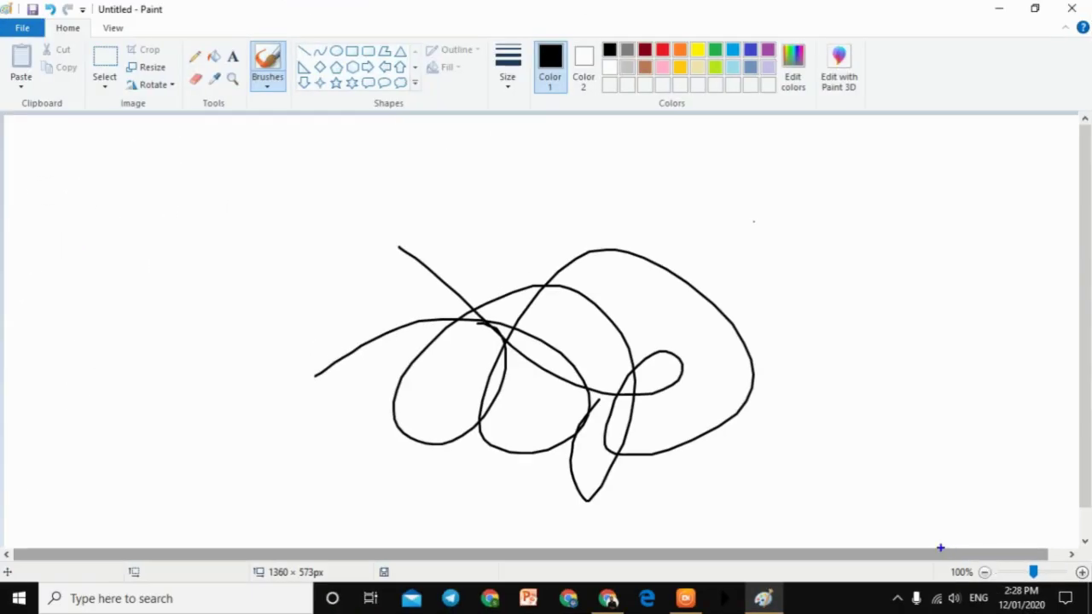
{"action": "left_click_drag", "start_coordinate": [906, 535], "coordinate": [1089, 587]}
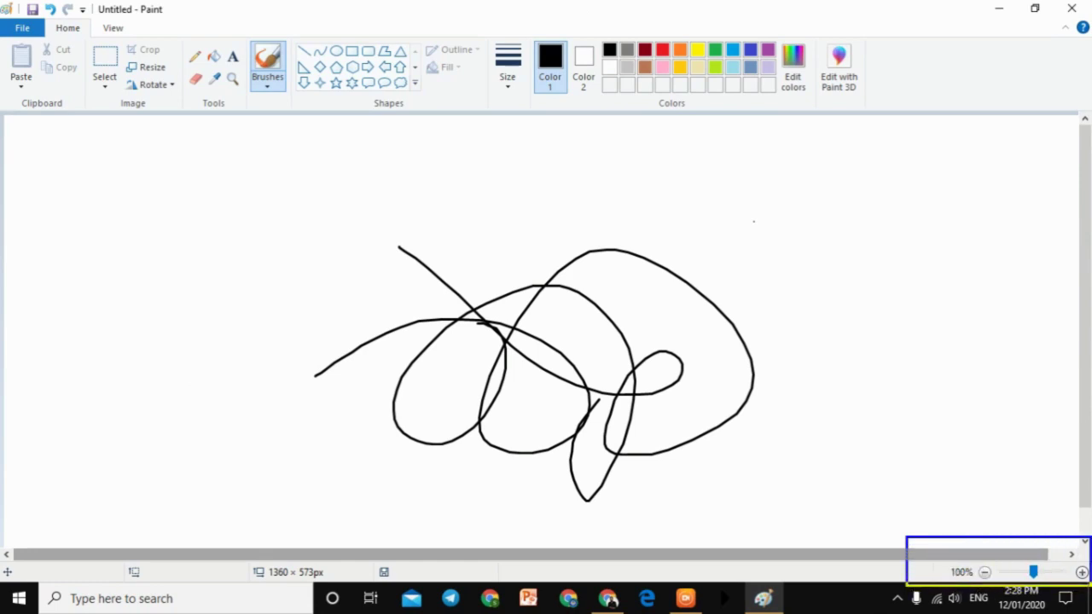
{"action": "mouse_move", "coordinate": [952, 580]}
{"action": "left_mouse_down"}
{"action": "mouse_move", "coordinate": [962, 557]}
{"action": "mouse_move", "coordinate": [996, 544]}
{"action": "left_mouse_up"}
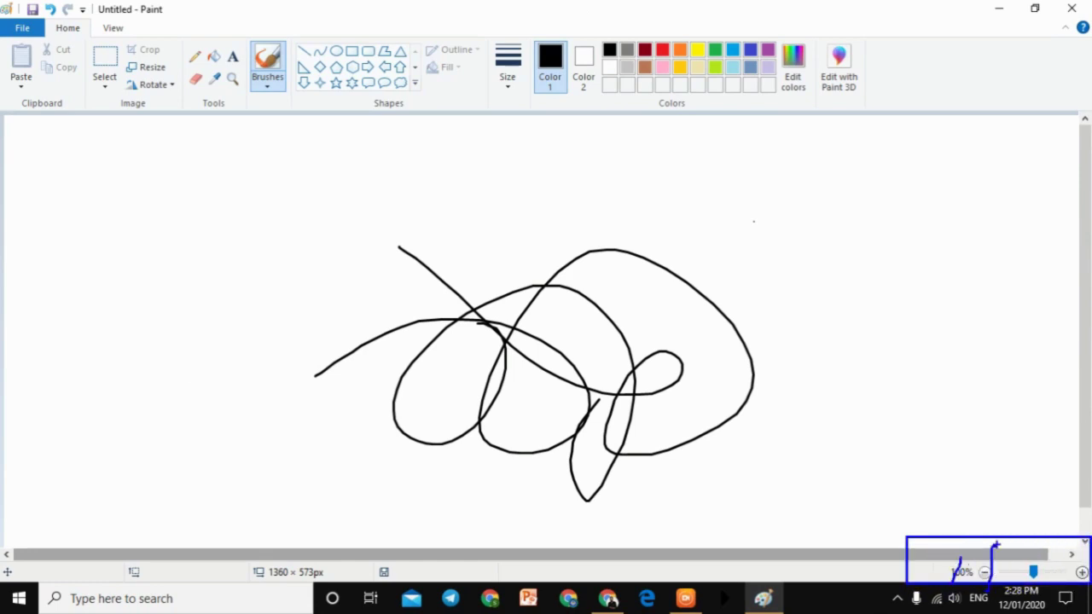
{"action": "left_click_drag", "start_coordinate": [1033, 576], "coordinate": [1017, 548]}
{"action": "mouse_move", "coordinate": [913, 541]}
{"action": "left_mouse_down"}
{"action": "mouse_move", "coordinate": [951, 526]}
{"action": "mouse_move", "coordinate": [1078, 547]}
{"action": "mouse_move", "coordinate": [1007, 562]}
{"action": "left_mouse_up"}
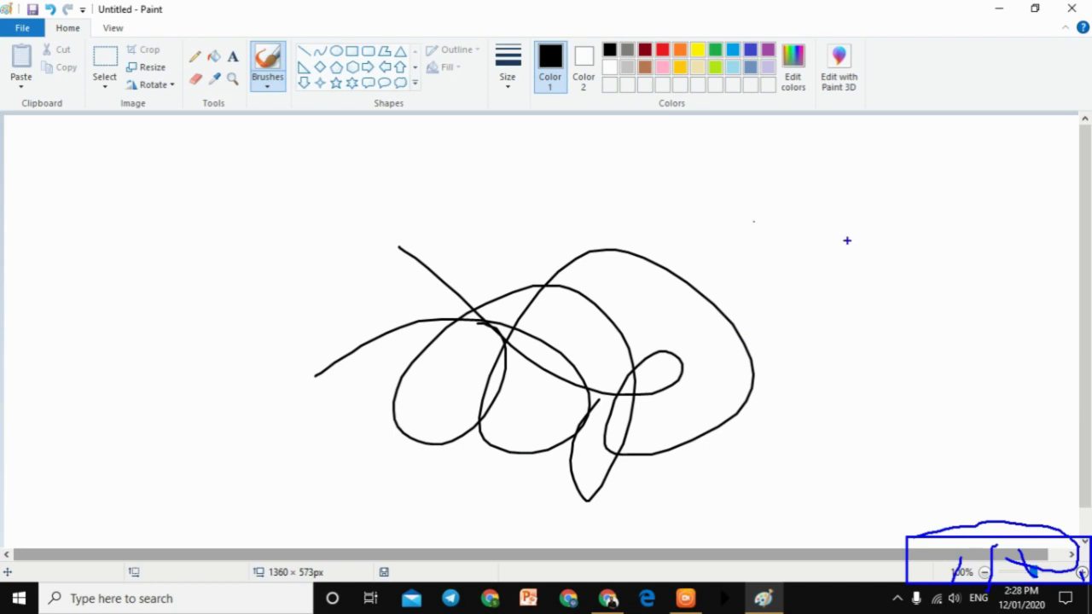
{"action": "mouse_move", "coordinate": [34, 291]}
{"action": "left_mouse_down"}
{"action": "mouse_move", "coordinate": [87, 361]}
{"action": "mouse_move", "coordinate": [132, 341]}
{"action": "left_mouse_up"}
{"action": "mouse_move", "coordinate": [150, 268]}
{"action": "left_mouse_down"}
{"action": "mouse_move", "coordinate": [179, 332]}
{"action": "mouse_move", "coordinate": [152, 275]}
{"action": "mouse_move", "coordinate": [187, 256]}
{"action": "mouse_move", "coordinate": [230, 326]}
{"action": "mouse_move", "coordinate": [189, 256]}
{"action": "left_mouse_up"}
{"action": "left_click_drag", "start_coordinate": [257, 261], "coordinate": [399, 297]}
{"action": "mouse_move", "coordinate": [239, 482]}
{"action": "left_mouse_down"}
{"action": "mouse_move", "coordinate": [226, 331]}
{"action": "mouse_move", "coordinate": [272, 394]}
{"action": "left_mouse_up"}
{"action": "mouse_move", "coordinate": [316, 345]}
{"action": "left_mouse_down"}
{"action": "mouse_move", "coordinate": [291, 319]}
{"action": "mouse_move", "coordinate": [341, 394]}
{"action": "left_mouse_up"}
{"action": "left_click_drag", "start_coordinate": [334, 319], "coordinate": [379, 365]}
{"action": "mouse_move", "coordinate": [379, 365]}
{"action": "left_mouse_down"}
{"action": "mouse_move", "coordinate": [433, 301]}
{"action": "mouse_move", "coordinate": [413, 345]}
{"action": "left_mouse_up"}
{"action": "mouse_move", "coordinate": [408, 226]}
{"action": "left_mouse_down"}
{"action": "mouse_move", "coordinate": [453, 321]}
{"action": "mouse_move", "coordinate": [484, 329]}
{"action": "left_mouse_up"}
{"action": "key", "text": "Escape"}
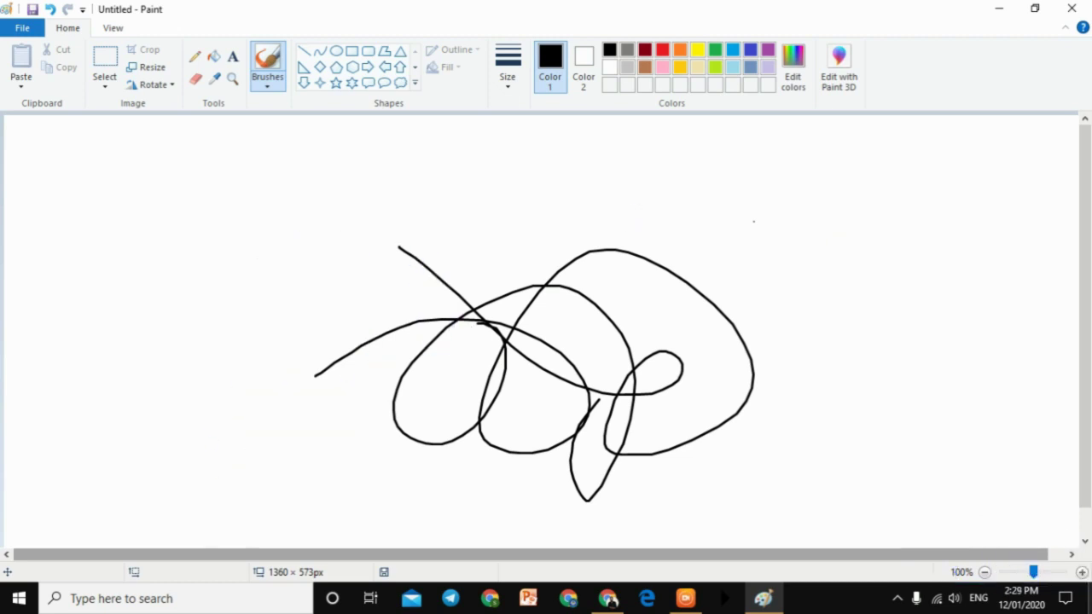
Zoom to 200%, then select all with Ctrl+A and delete the whole scribble.
{"action": "left_click", "coordinate": [1027, 576]}
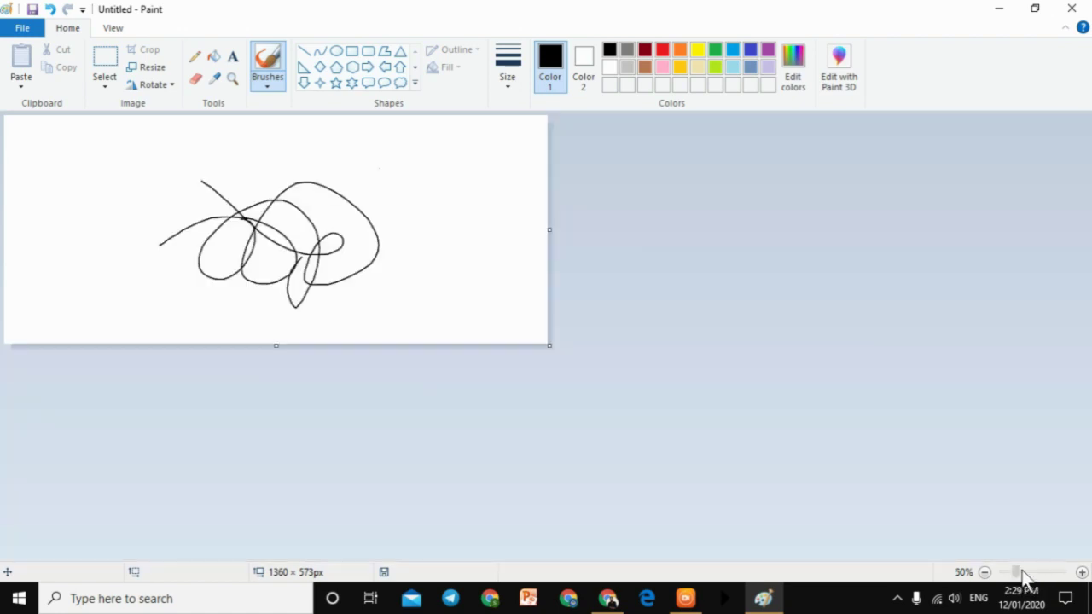
{"action": "left_click", "coordinate": [1031, 573]}
{"action": "left_click", "coordinate": [1039, 576]}
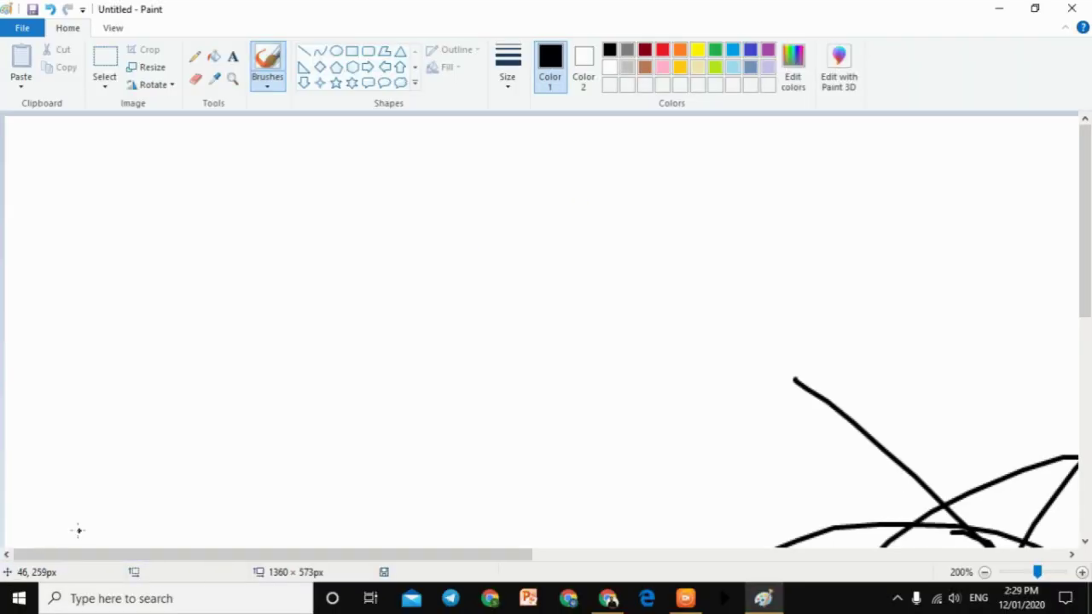
{"action": "key", "text": "ctrl+a"}
{"action": "key", "text": "Delete"}
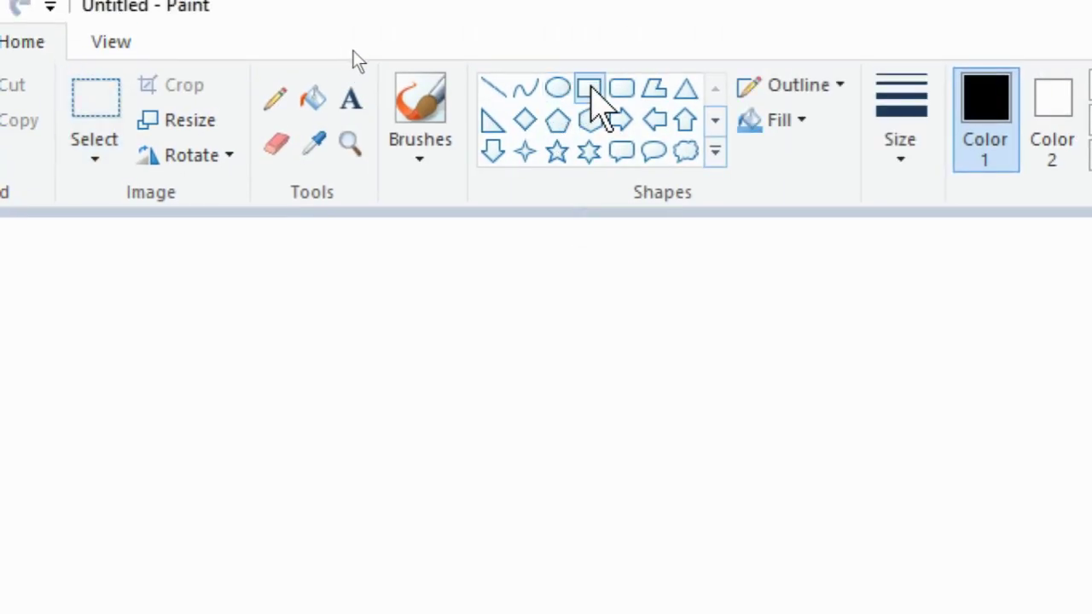
Draw two large overlapping black-outlined rectangles across the canvas centre.
{"action": "left_click_drag", "start_coordinate": [208, 203], "coordinate": [603, 391]}
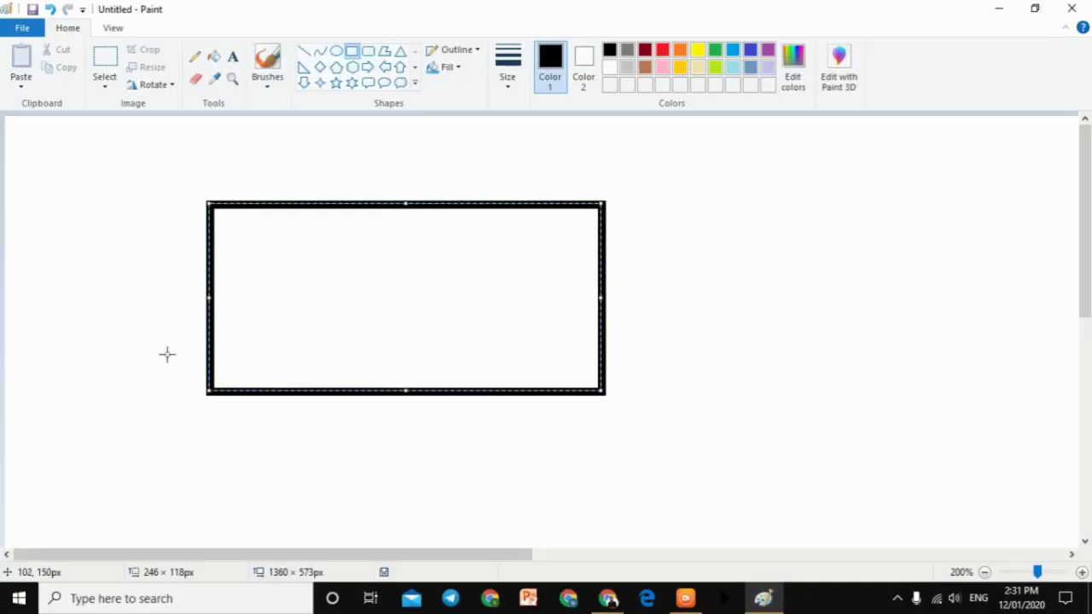
{"action": "left_click", "coordinate": [597, 266]}
{"action": "left_click_drag", "start_coordinate": [294, 283], "coordinate": [725, 472]}
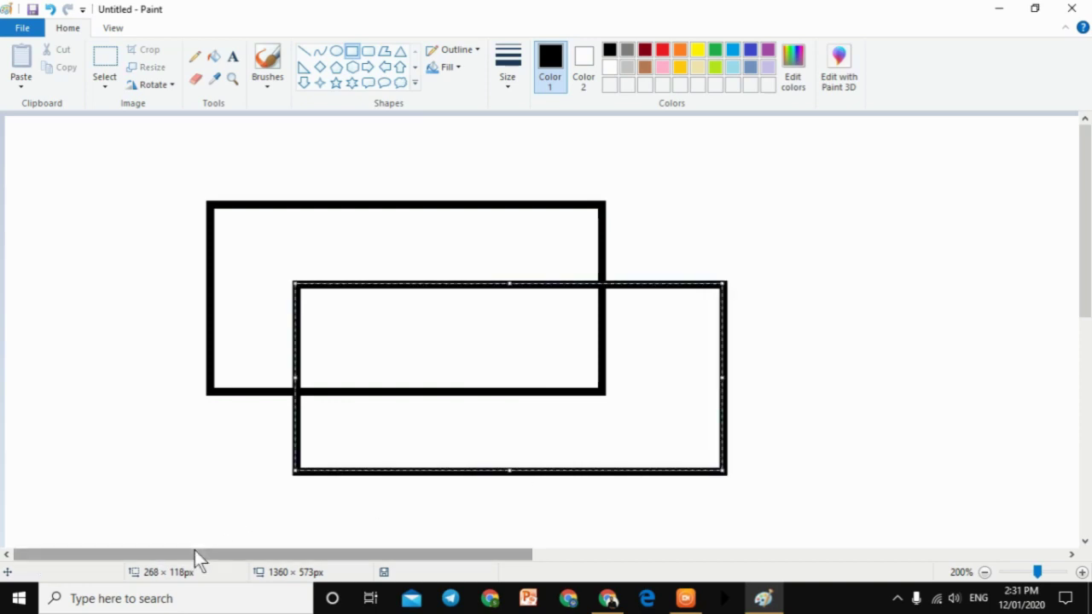
{"action": "left_click", "coordinate": [163, 250]}
Add a rectangle on the left and two small stacked rectangles at the right.
{"action": "mouse_move", "coordinate": [88, 261]}
{"action": "left_mouse_down"}
{"action": "mouse_move", "coordinate": [212, 404]}
{"action": "mouse_move", "coordinate": [282, 444]}
{"action": "left_mouse_up"}
{"action": "mouse_move", "coordinate": [692, 274]}
{"action": "left_mouse_down"}
{"action": "mouse_move", "coordinate": [850, 341]}
{"action": "mouse_move", "coordinate": [864, 367]}
{"action": "left_mouse_up"}
{"action": "left_click_drag", "start_coordinate": [727, 204], "coordinate": [858, 276]}
{"action": "left_click", "coordinate": [459, 175]}
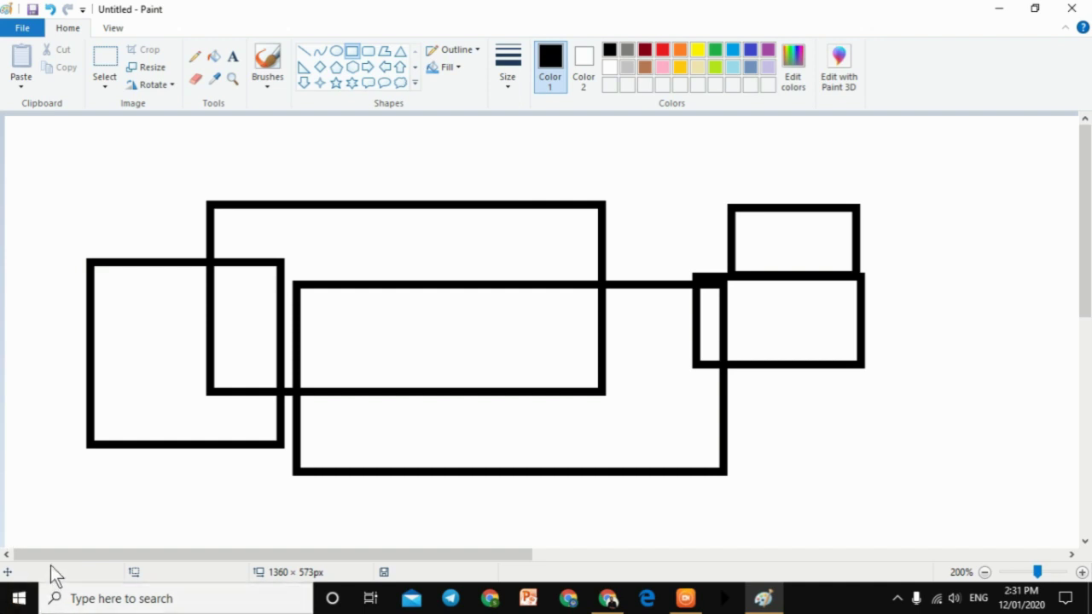
Erase all the rectangles with Select all and Delete, then choose Edit with Paint 3D.
{"action": "left_click_drag", "start_coordinate": [72, 582], "coordinate": [107, 512]}
{"action": "left_click_drag", "start_coordinate": [273, 585], "coordinate": [279, 550]}
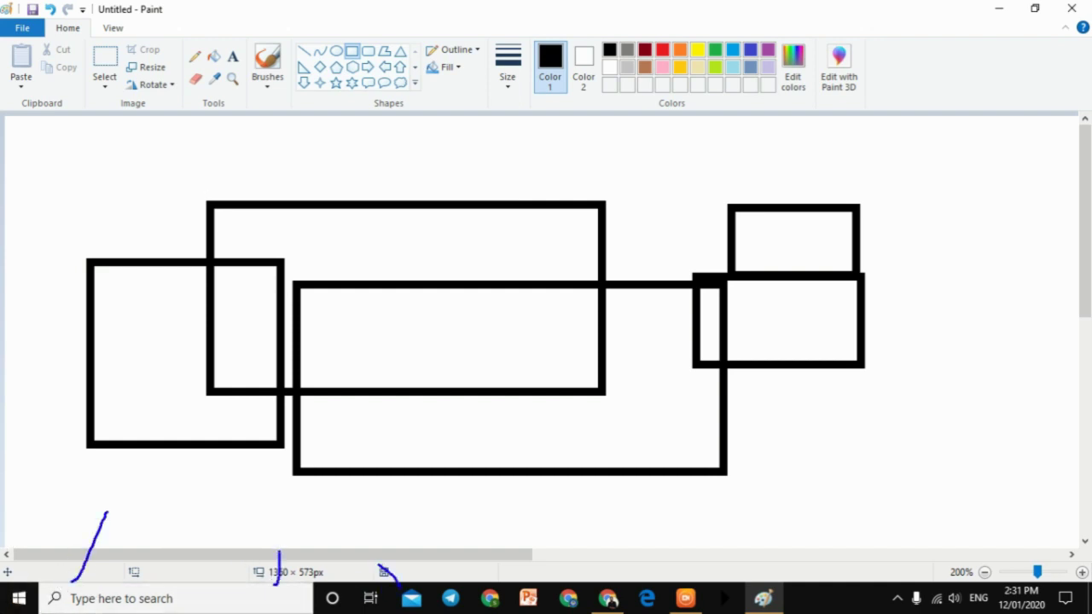
{"action": "key", "text": "ctrl+a"}
{"action": "key", "text": "Delete"}
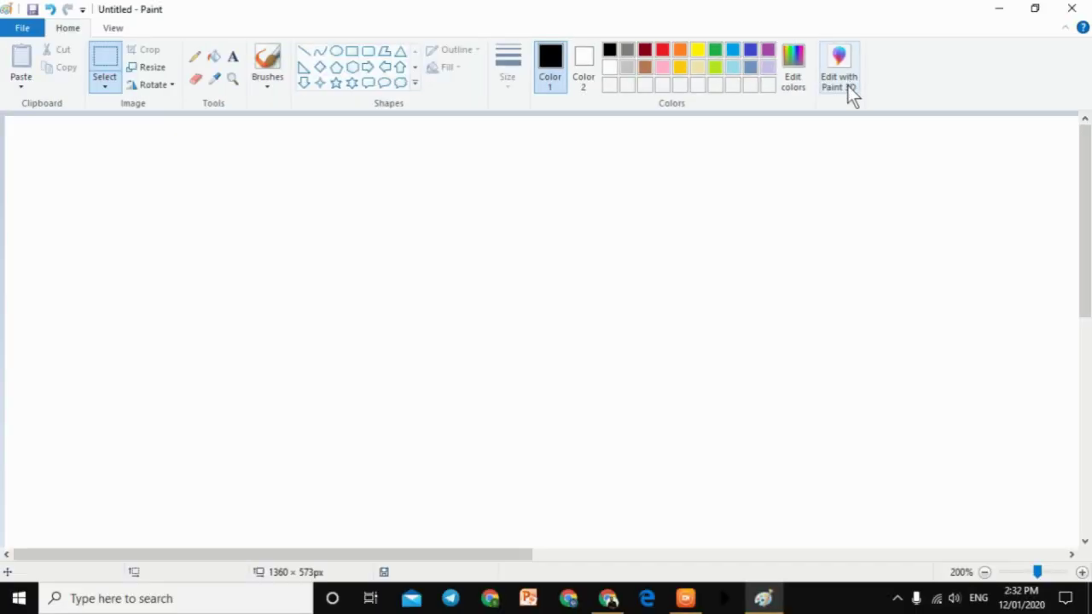
{"action": "left_click", "coordinate": [845, 86]}
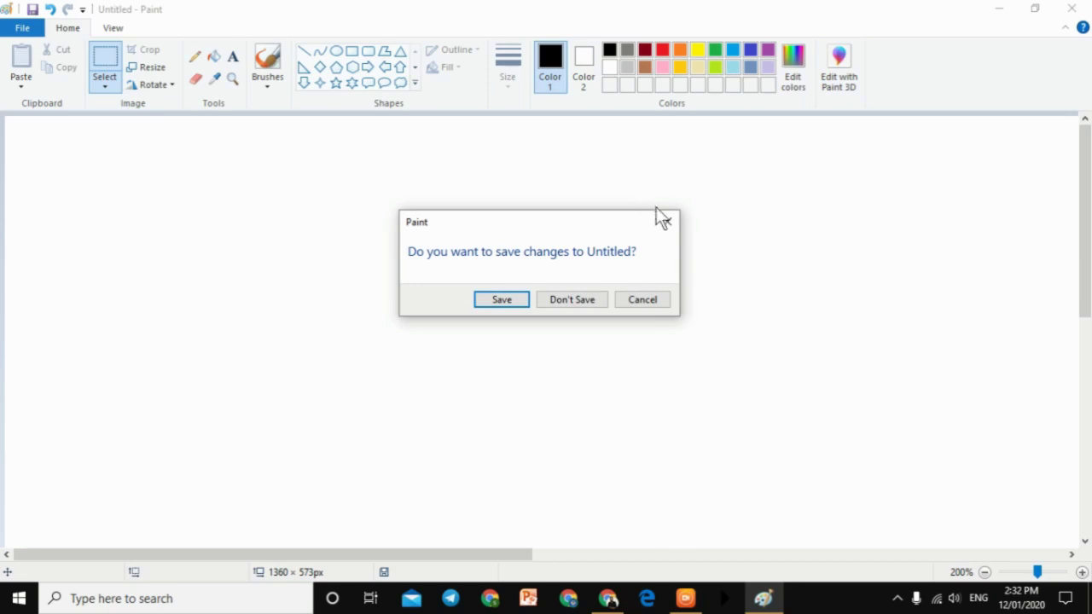
Dismiss the save-changes prompt and stay on the blank Untitled canvas.
{"action": "left_click", "coordinate": [668, 224]}
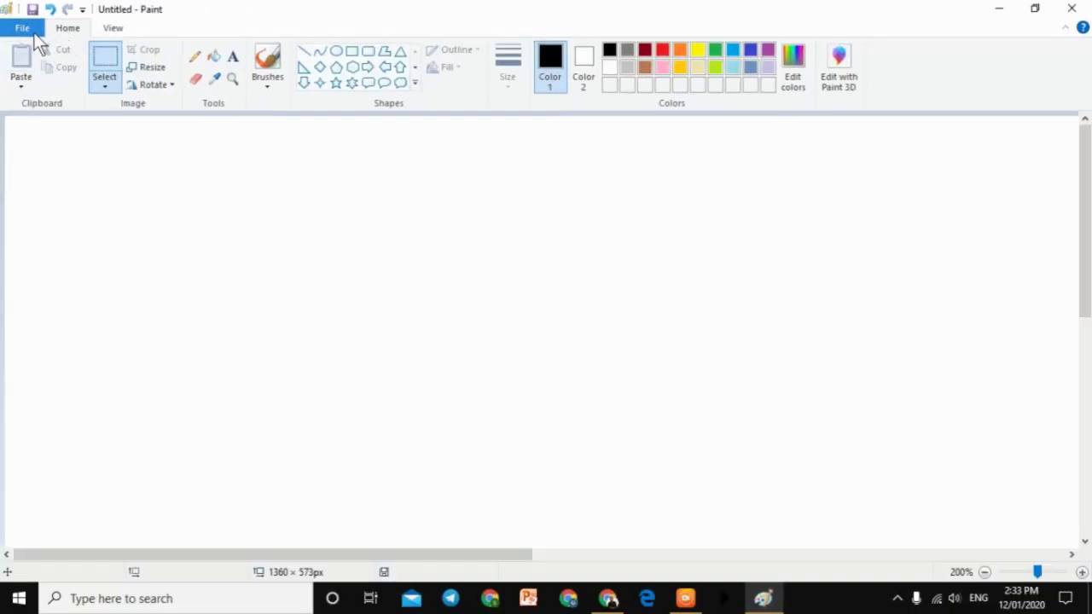
{"action": "left_click", "coordinate": [116, 31]}
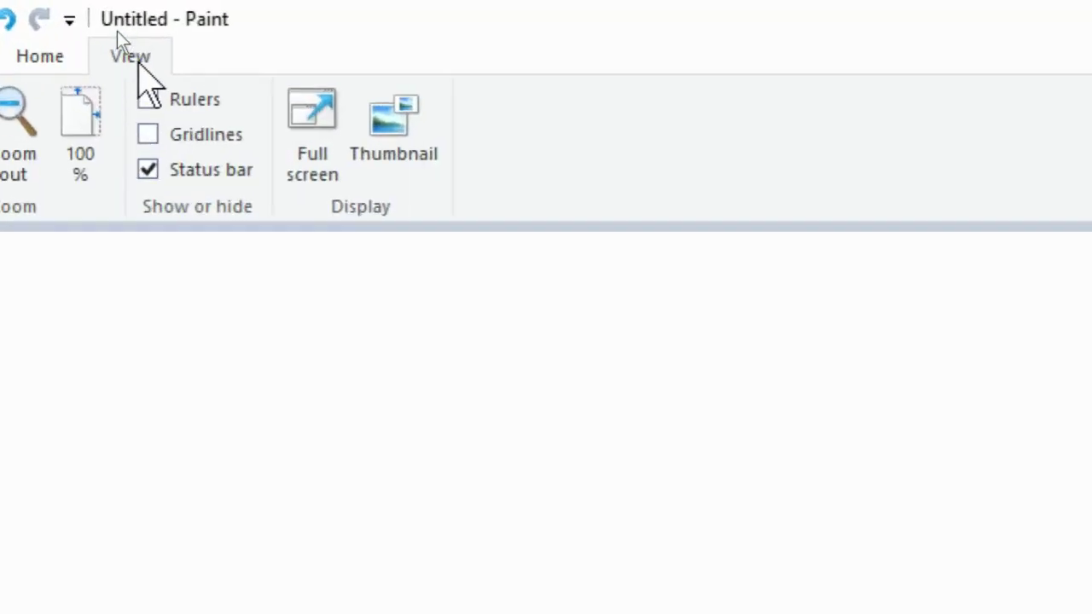
{"action": "left_click", "coordinate": [53, 56]}
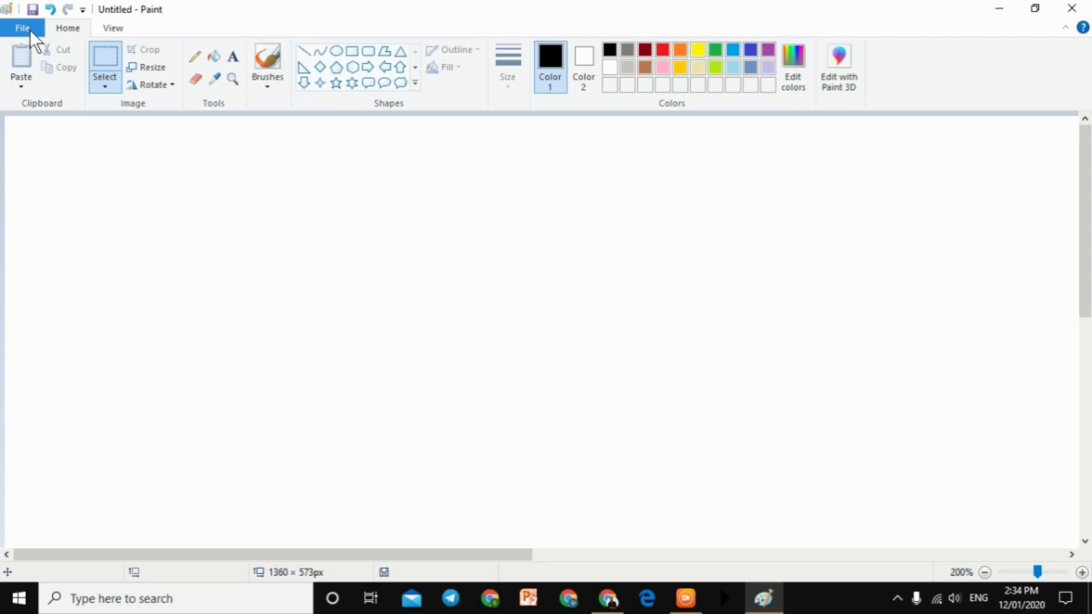
{"action": "left_click", "coordinate": [119, 28]}
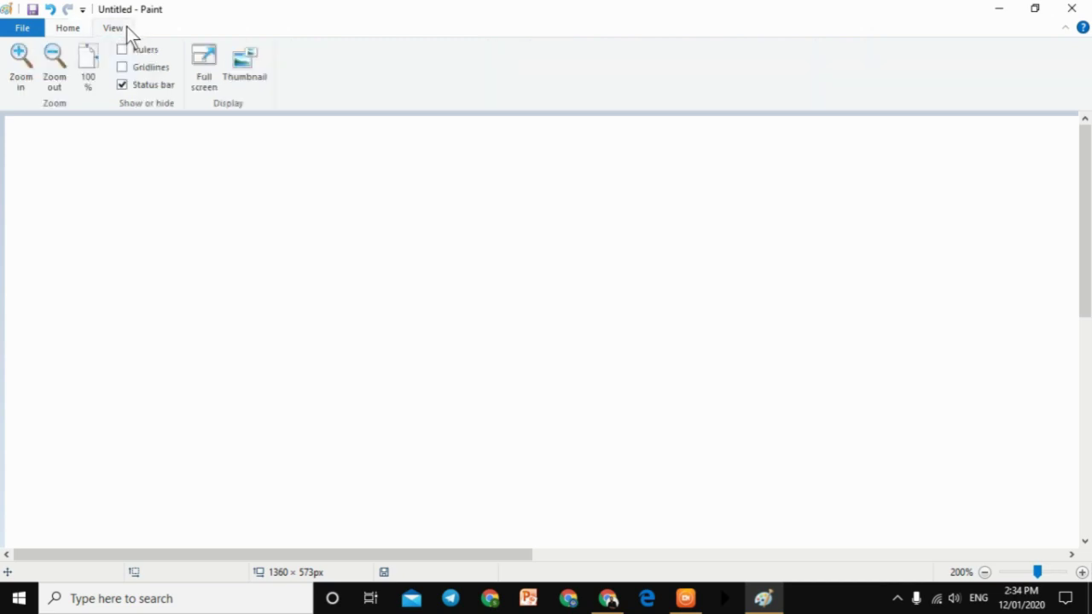
{"action": "left_click", "coordinate": [68, 30]}
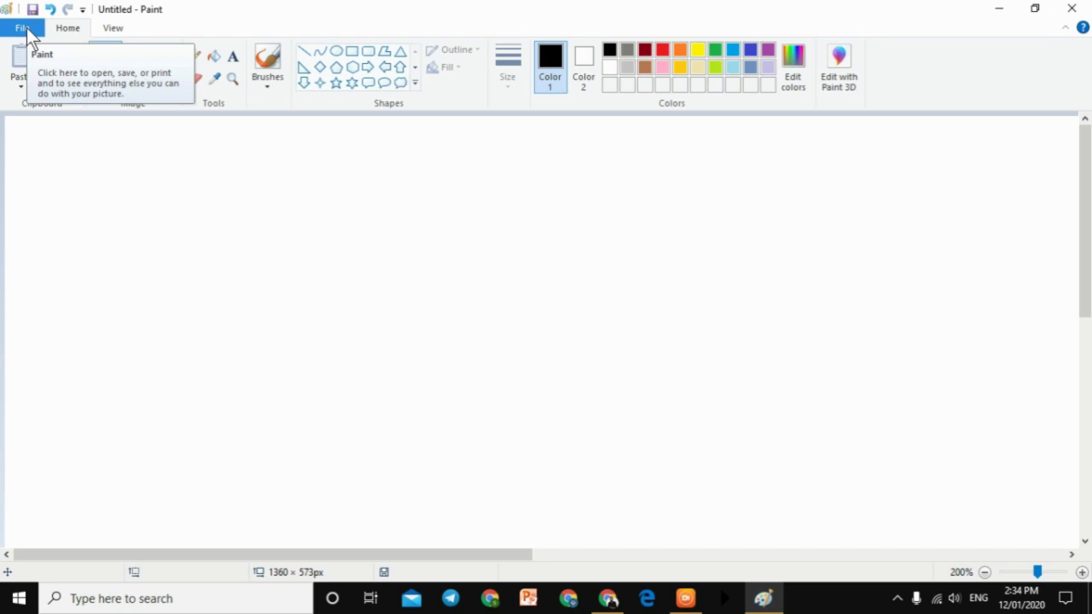
{"action": "left_click", "coordinate": [102, 26]}
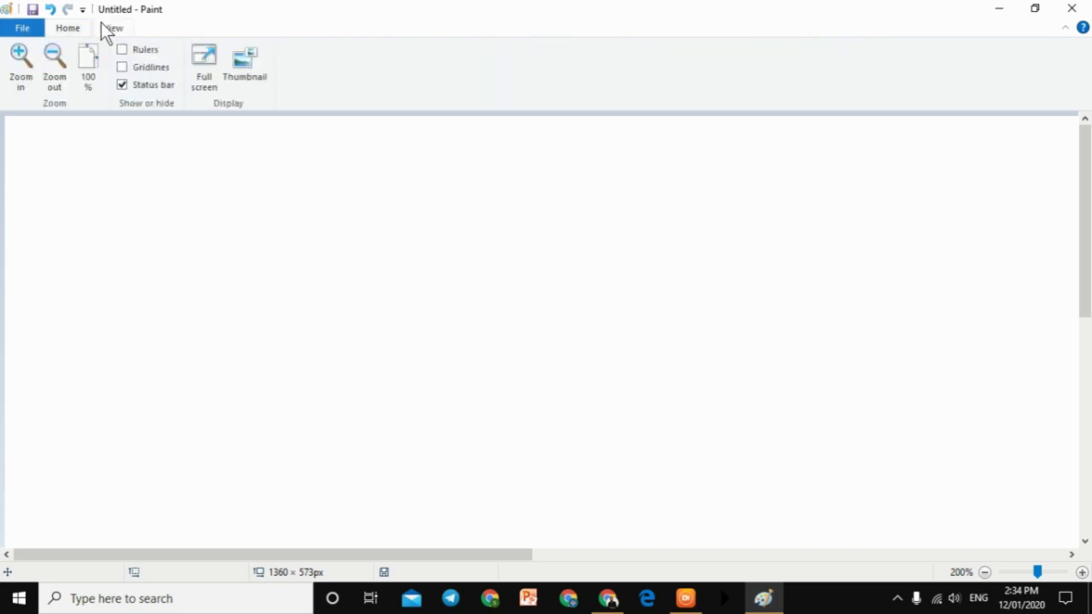
{"action": "left_click", "coordinate": [62, 29]}
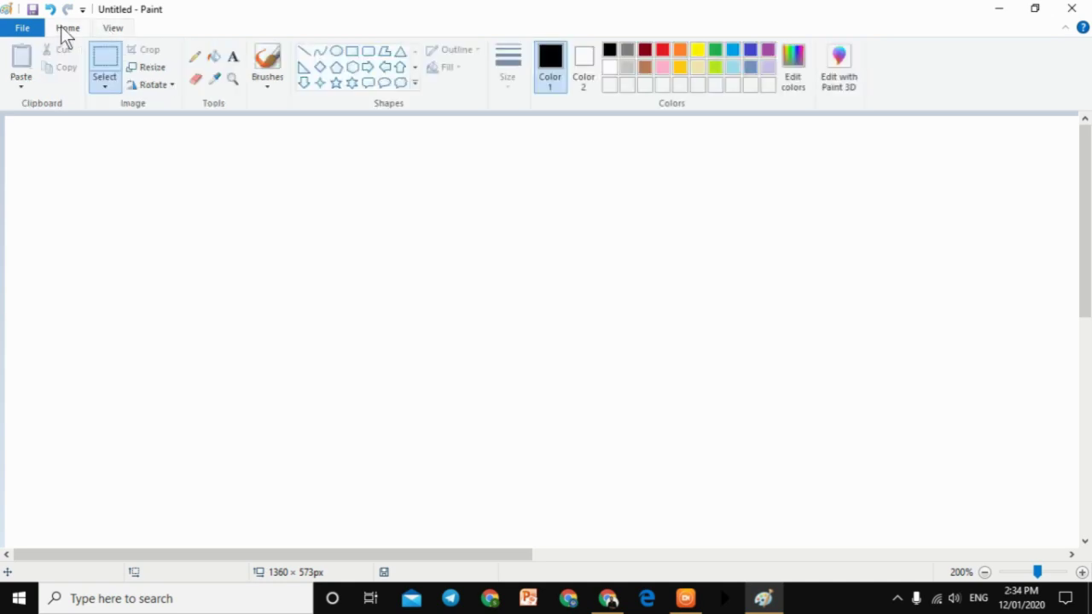
{"action": "left_click", "coordinate": [110, 29]}
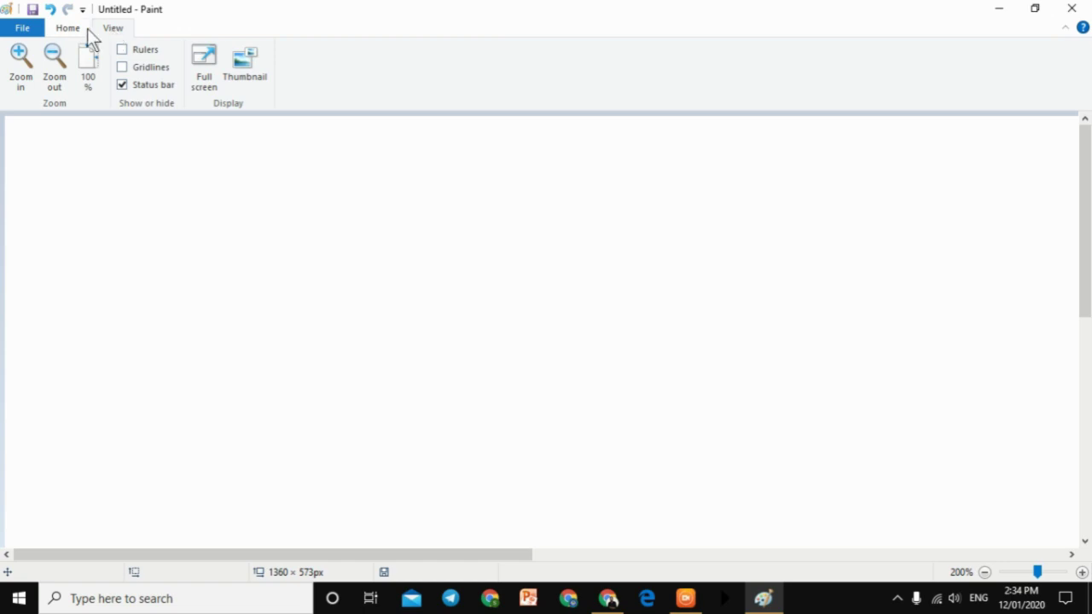
{"action": "left_click", "coordinate": [84, 28]}
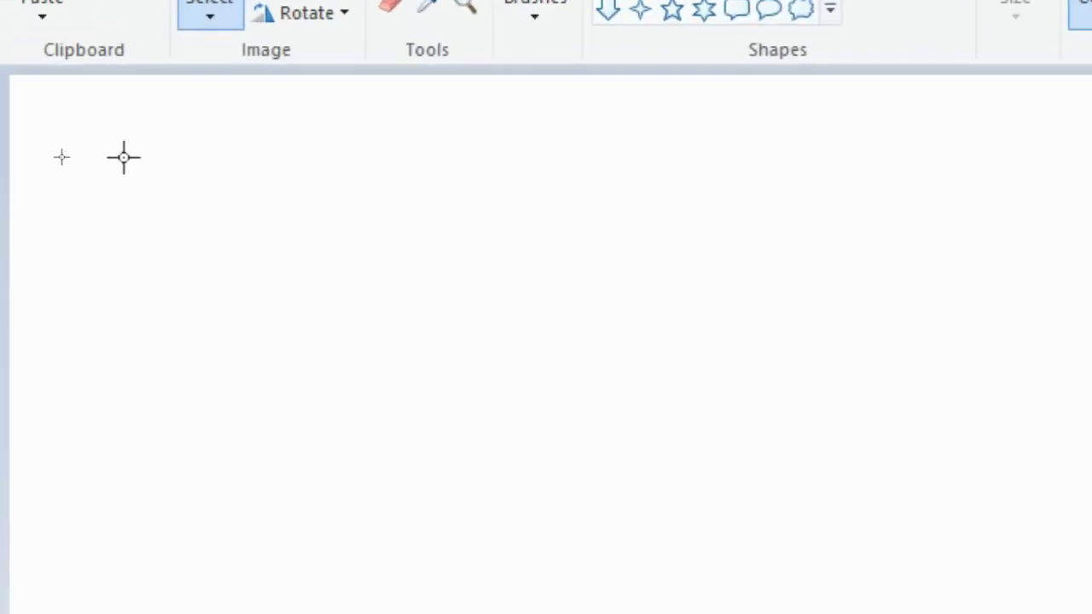
Open the File menu for the untitled picture.
{"action": "left_click", "coordinate": [68, 62]}
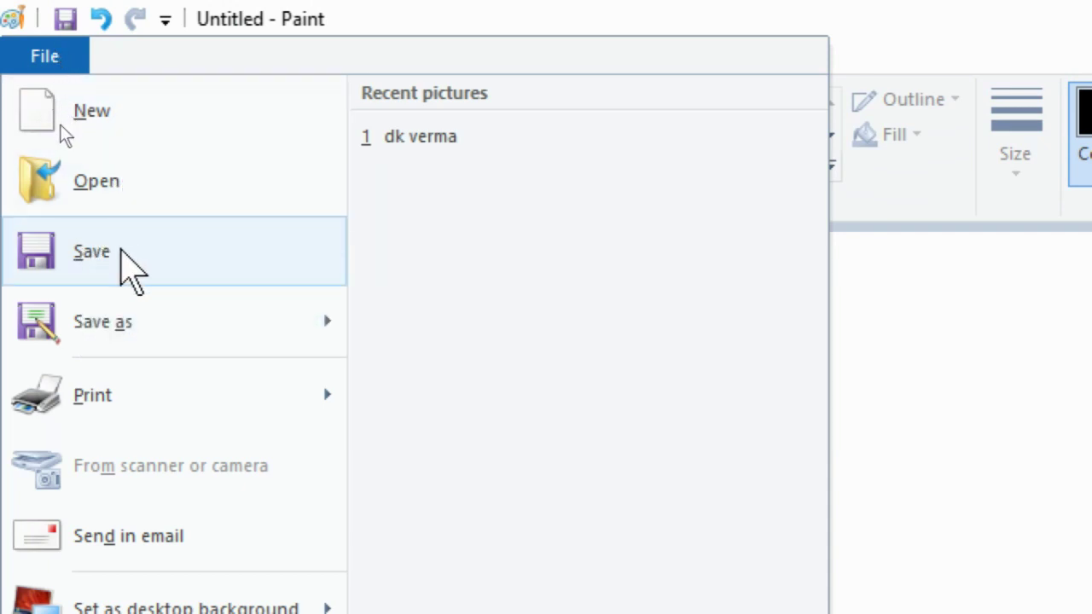
Close the File menu, check the View tab, and return to the Home drawing tools.
{"action": "mouse_move", "coordinate": [110, 394]}
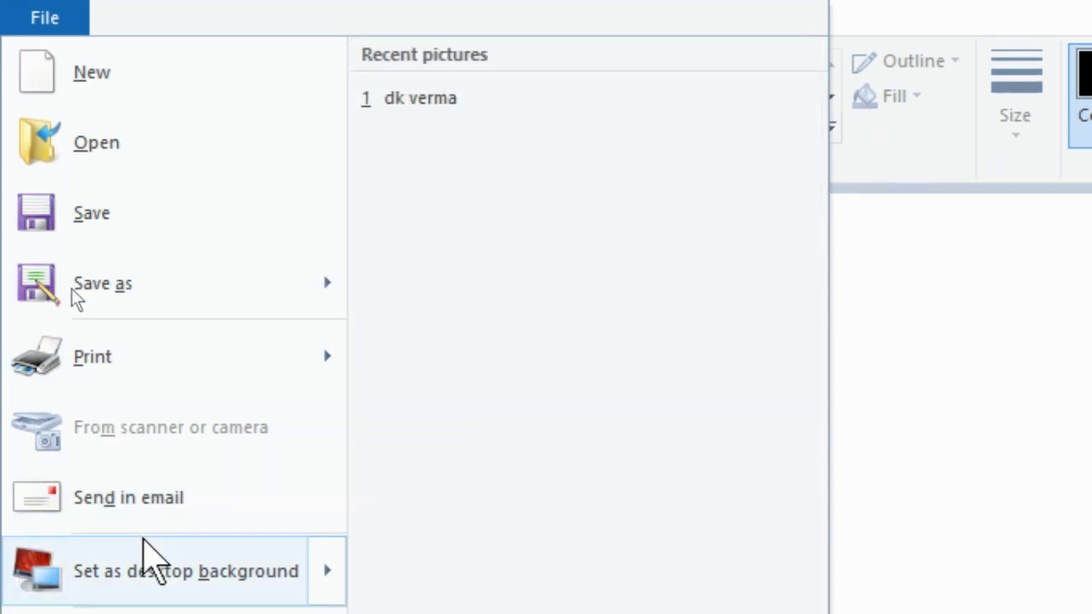
{"action": "mouse_move", "coordinate": [200, 412]}
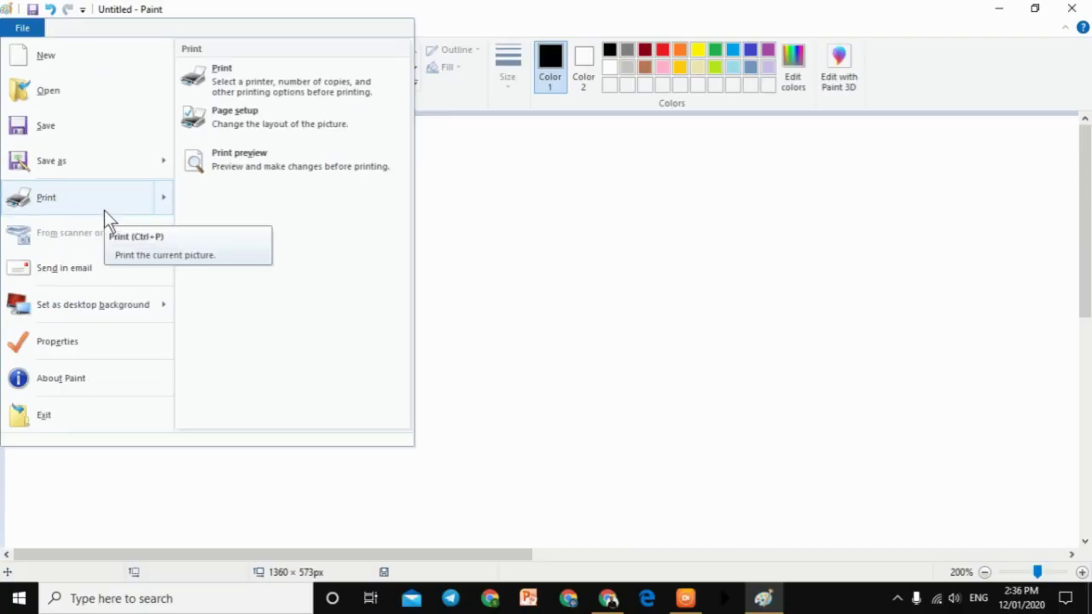
{"action": "left_click", "coordinate": [608, 304]}
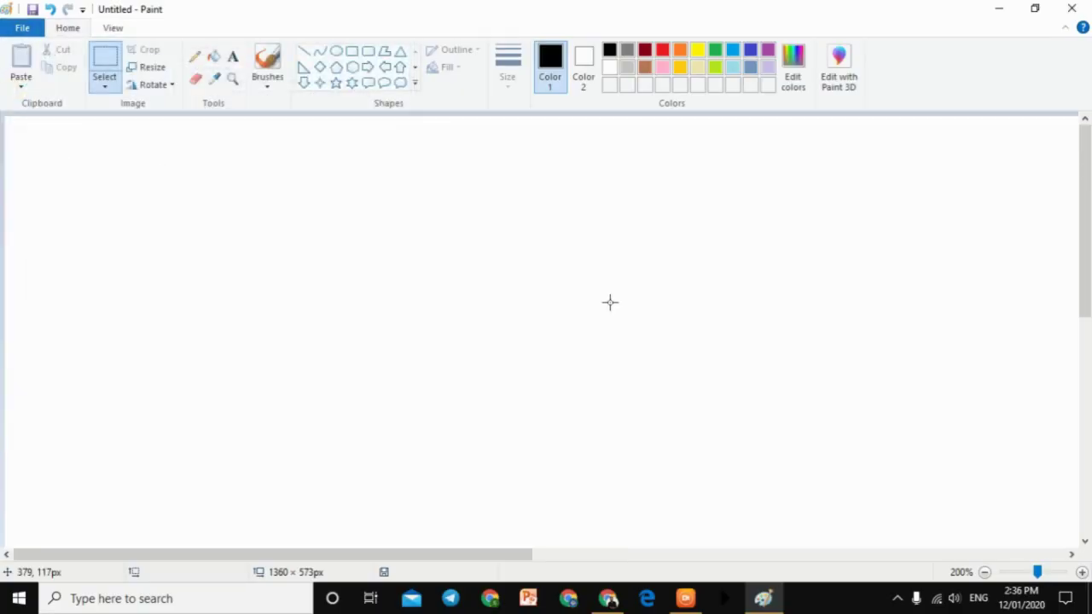
{"action": "left_click", "coordinate": [111, 28]}
{"action": "left_click", "coordinate": [70, 30]}
Save the blank picture as 'AIO COMPUTER' via File > Save.
{"action": "left_click", "coordinate": [38, 27]}
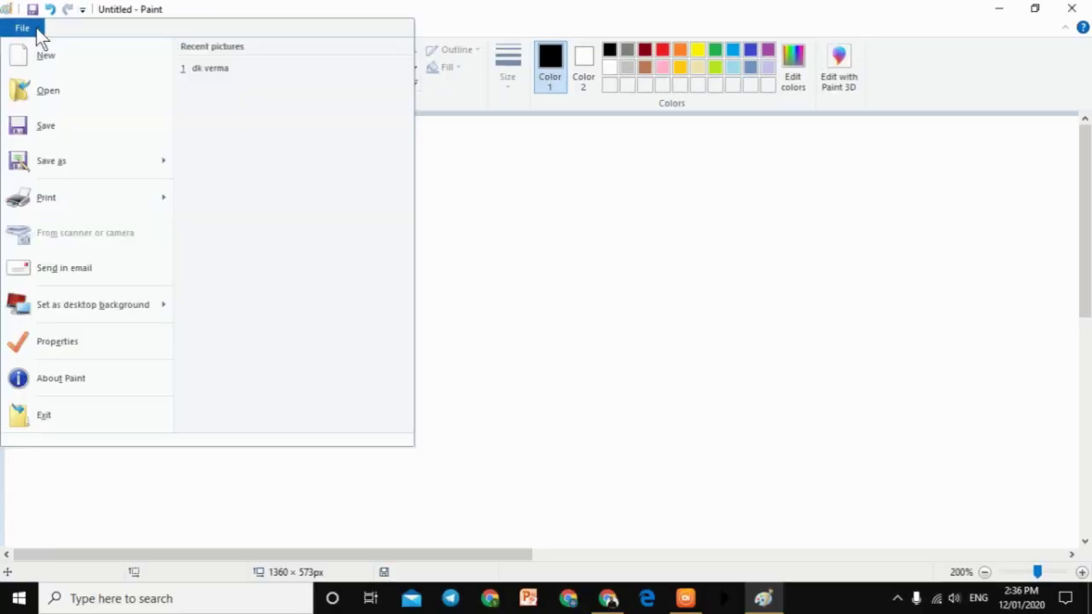
{"action": "left_click", "coordinate": [47, 126]}
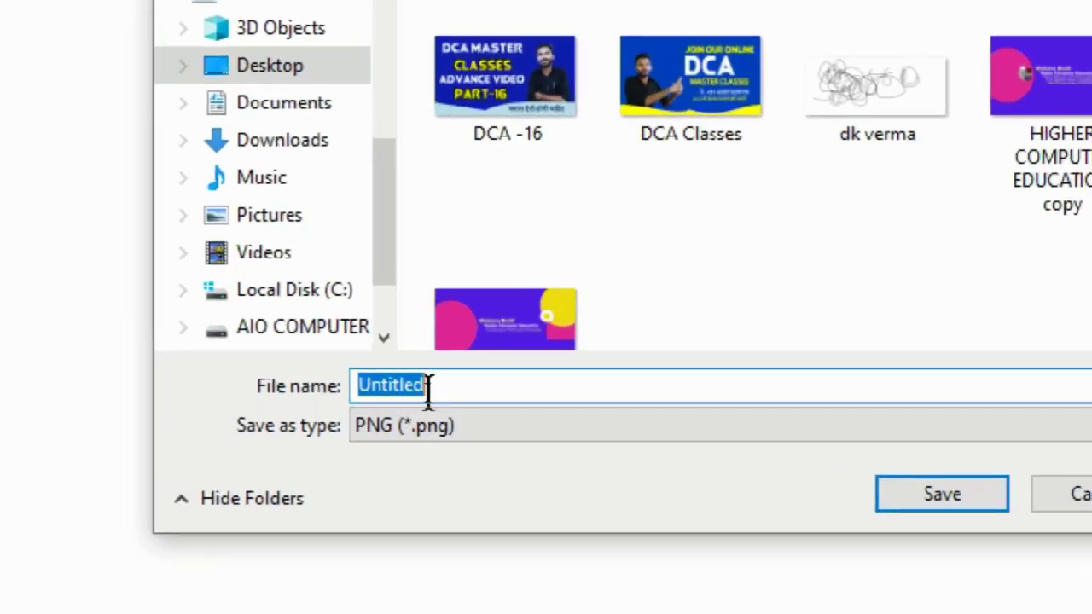
{"action": "left_click", "coordinate": [428, 388]}
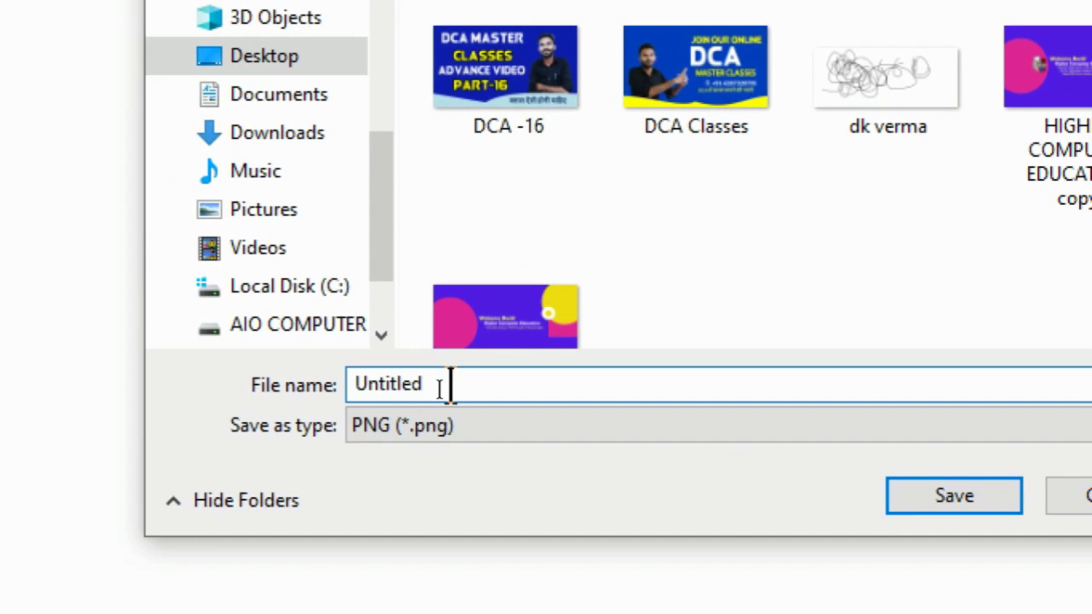
{"action": "double_click", "coordinate": [439, 388]}
{"action": "type", "text": "AIO COMPUTER"}
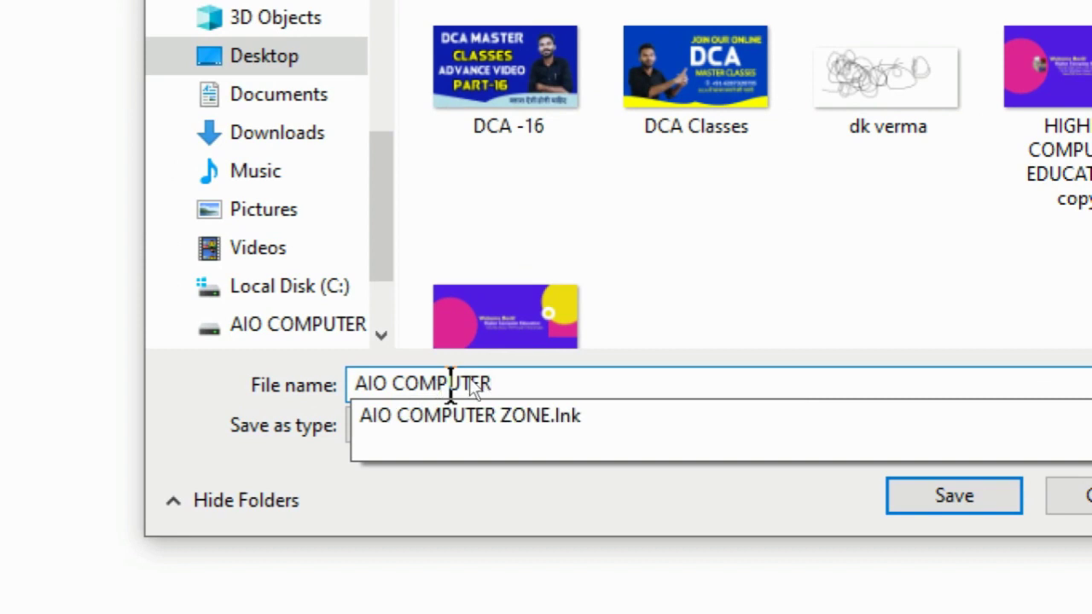
{"action": "key", "text": "Escape"}
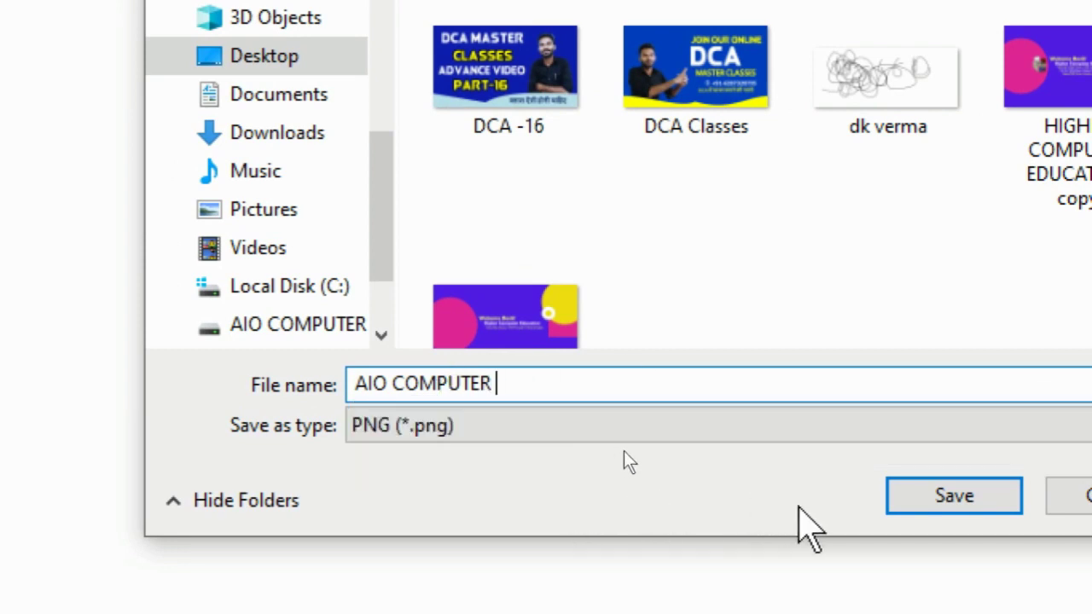
{"action": "left_click", "coordinate": [931, 505]}
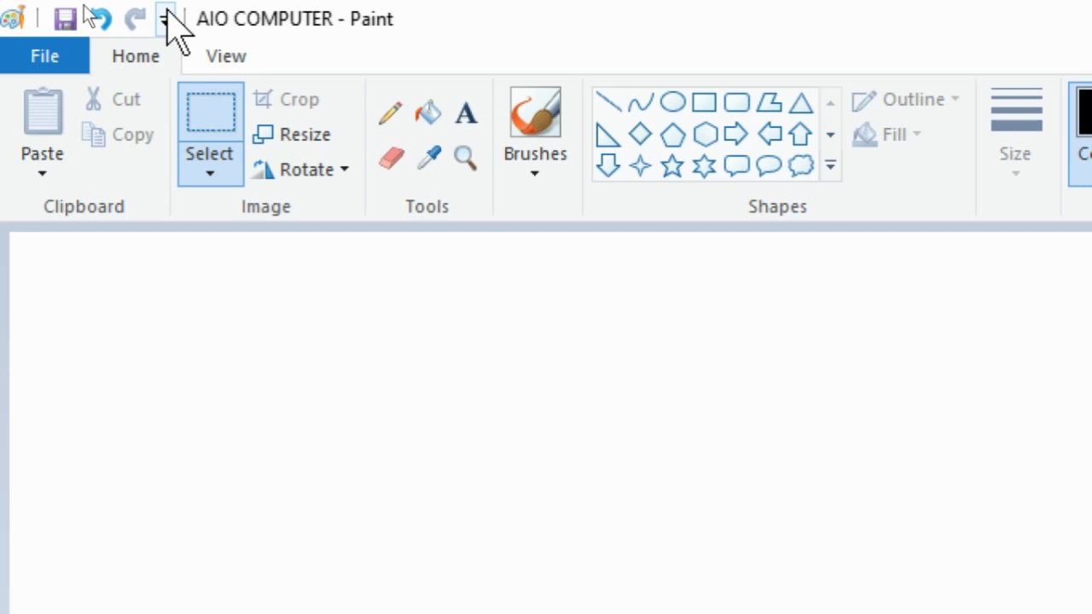
{"action": "left_click", "coordinate": [42, 55]}
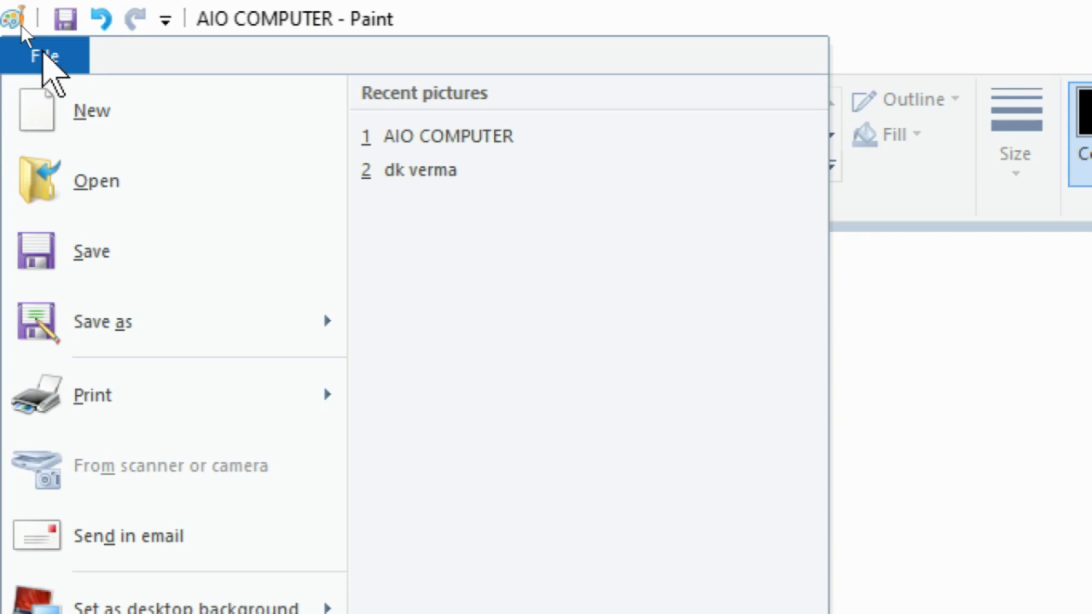
{"action": "left_click", "coordinate": [73, 65]}
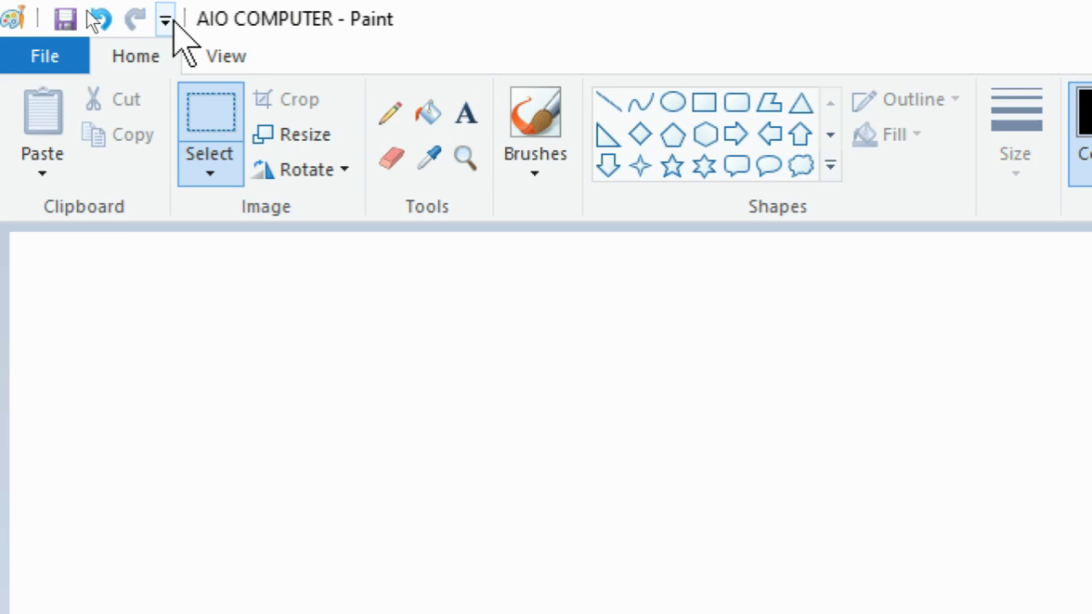
Open the Customize Quick Access Toolbar menu, close it unchanged, and open it again.
{"action": "left_click", "coordinate": [167, 21]}
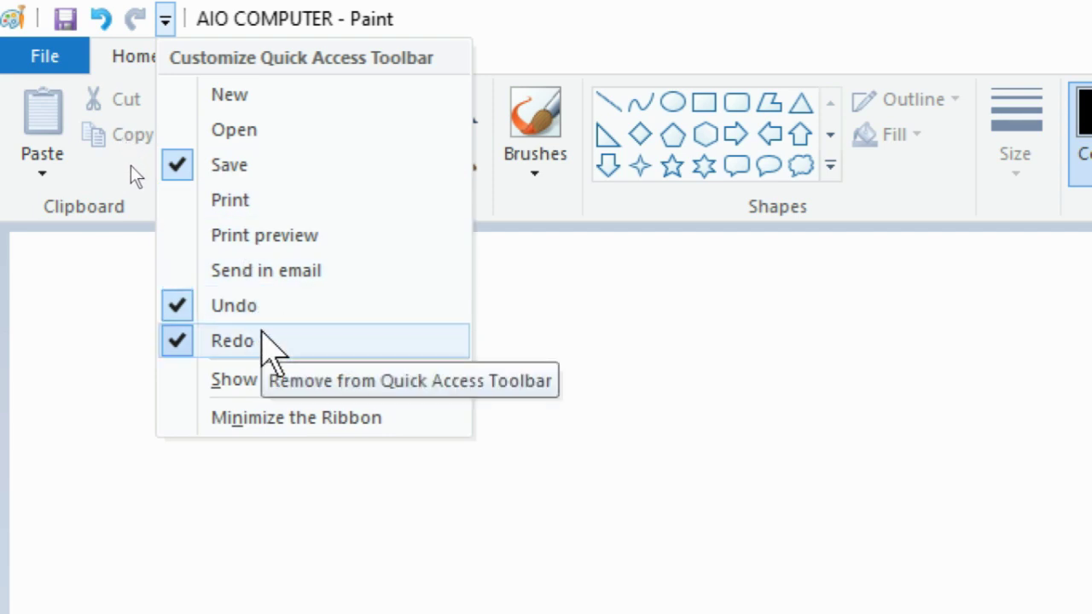
{"action": "left_click", "coordinate": [4, 388]}
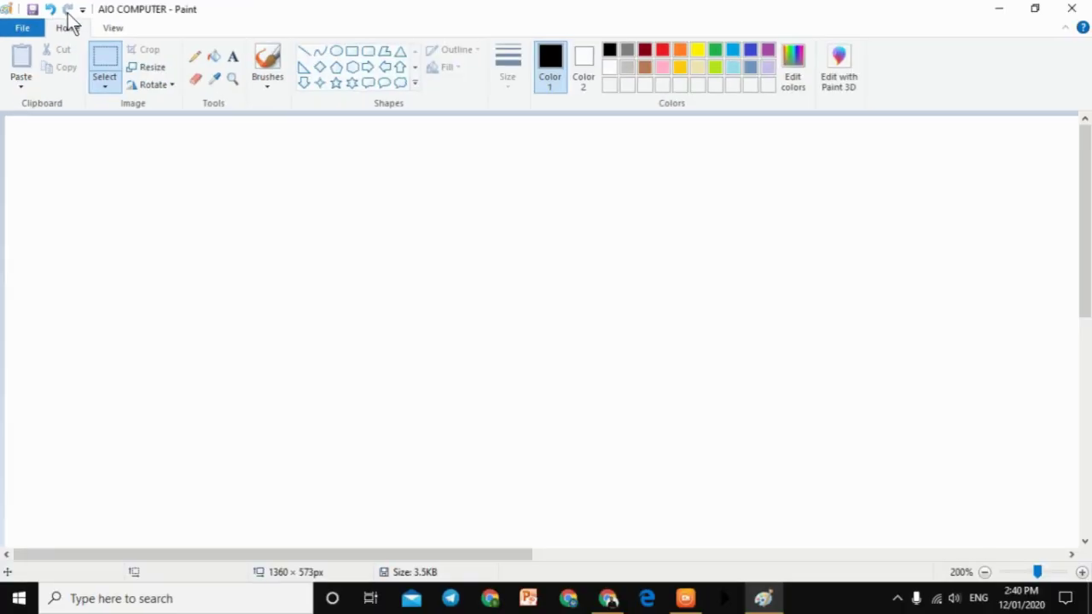
{"action": "left_click", "coordinate": [81, 10]}
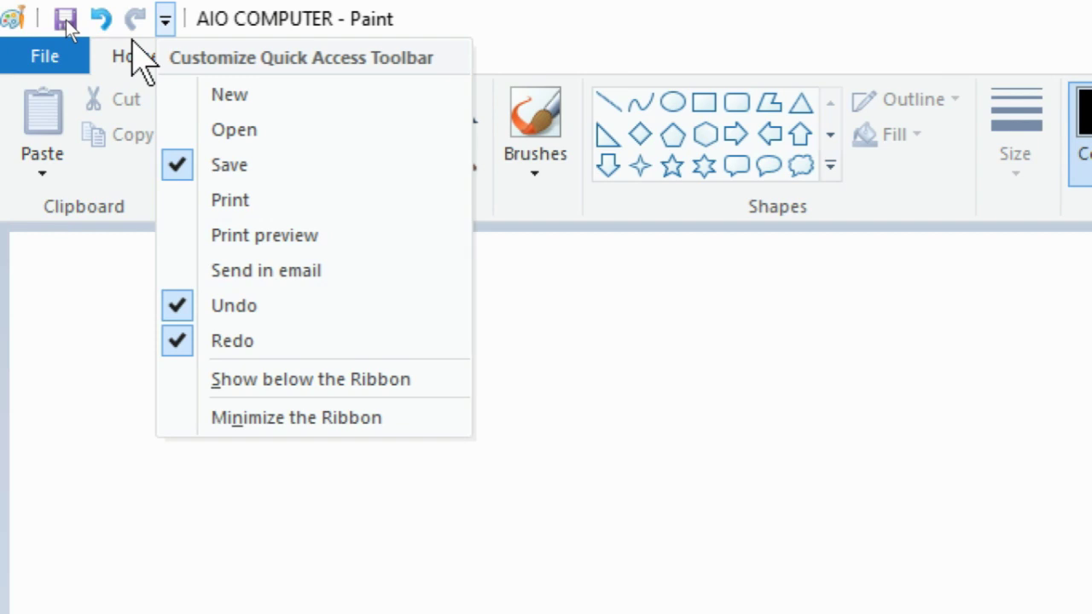
Add Open, Print preview and Send in email to the Quick Access Toolbar.
{"action": "left_click", "coordinate": [234, 130]}
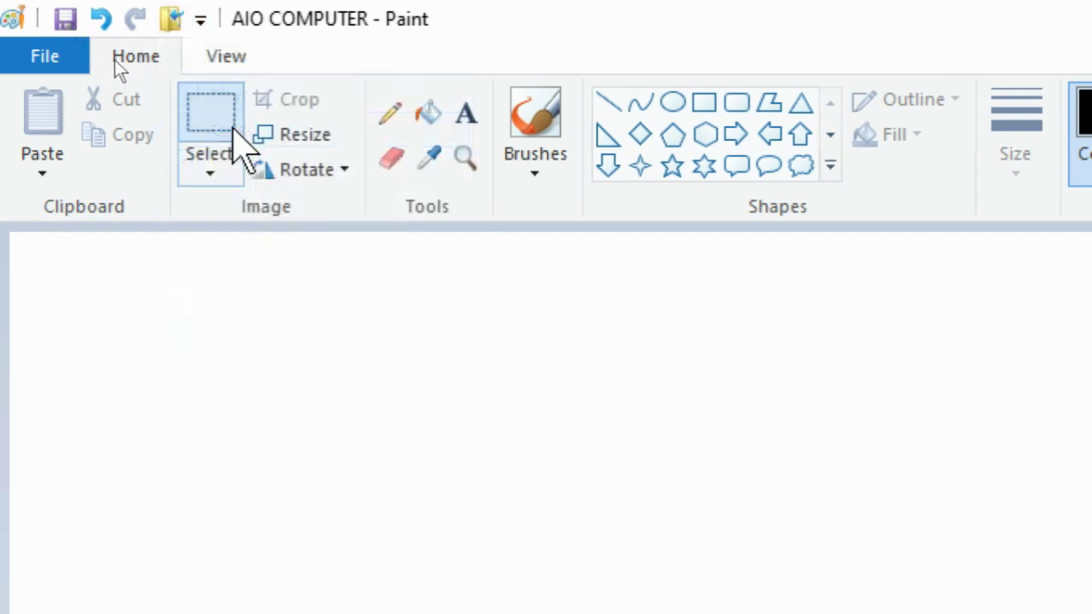
{"action": "left_click", "coordinate": [192, 22]}
{"action": "left_click", "coordinate": [306, 234]}
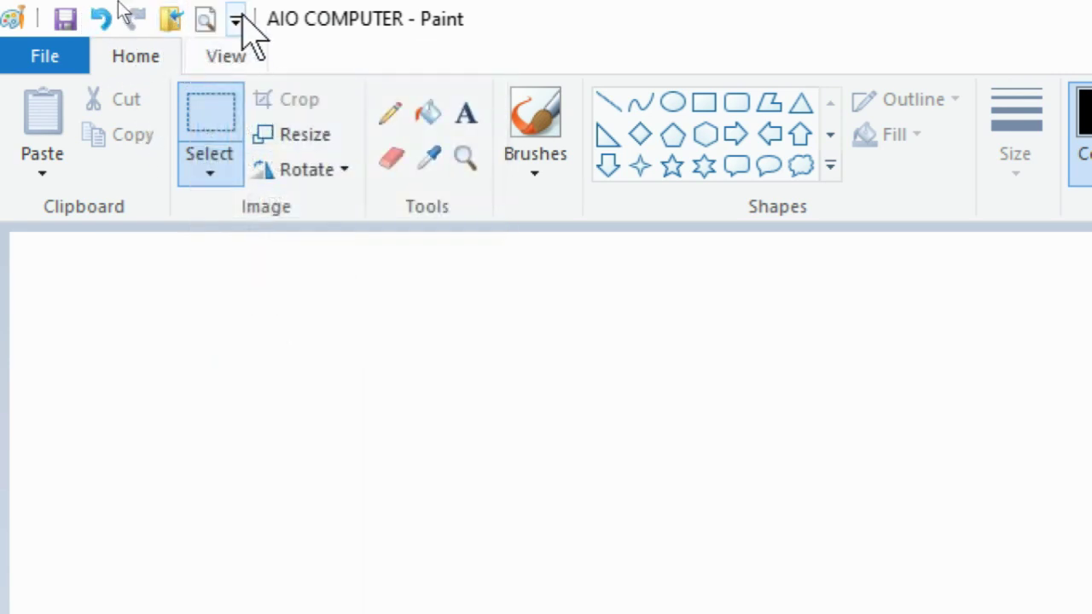
{"action": "left_click", "coordinate": [235, 18]}
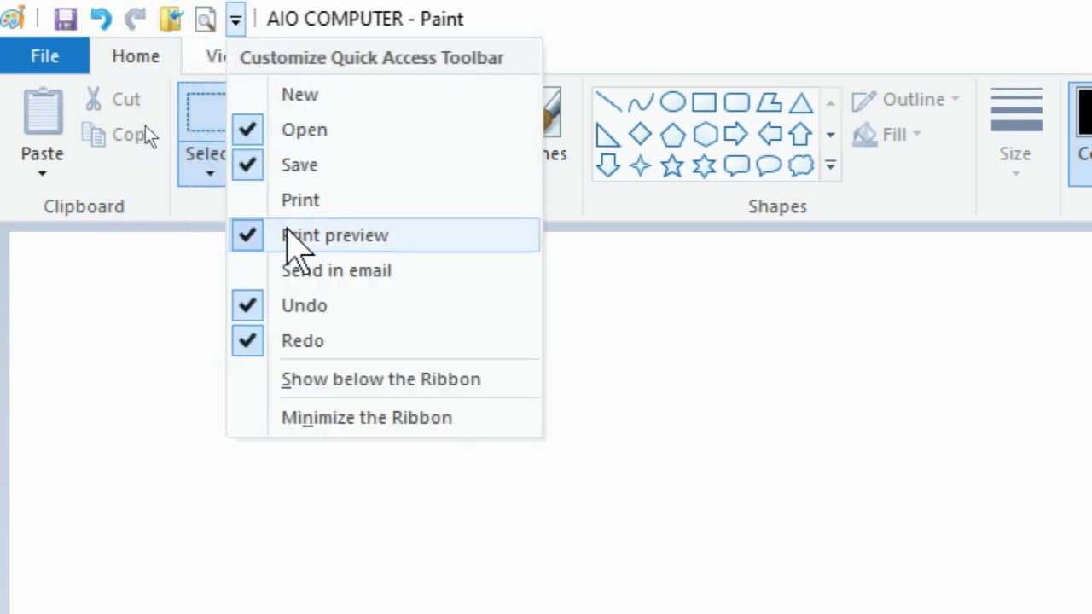
{"action": "left_click", "coordinate": [318, 271]}
Add New and Print to the Quick Access Toolbar, then uncheck New again.
{"action": "left_click", "coordinate": [270, 19]}
{"action": "left_click", "coordinate": [334, 95]}
{"action": "left_click", "coordinate": [301, 19]}
{"action": "left_click", "coordinate": [370, 202]}
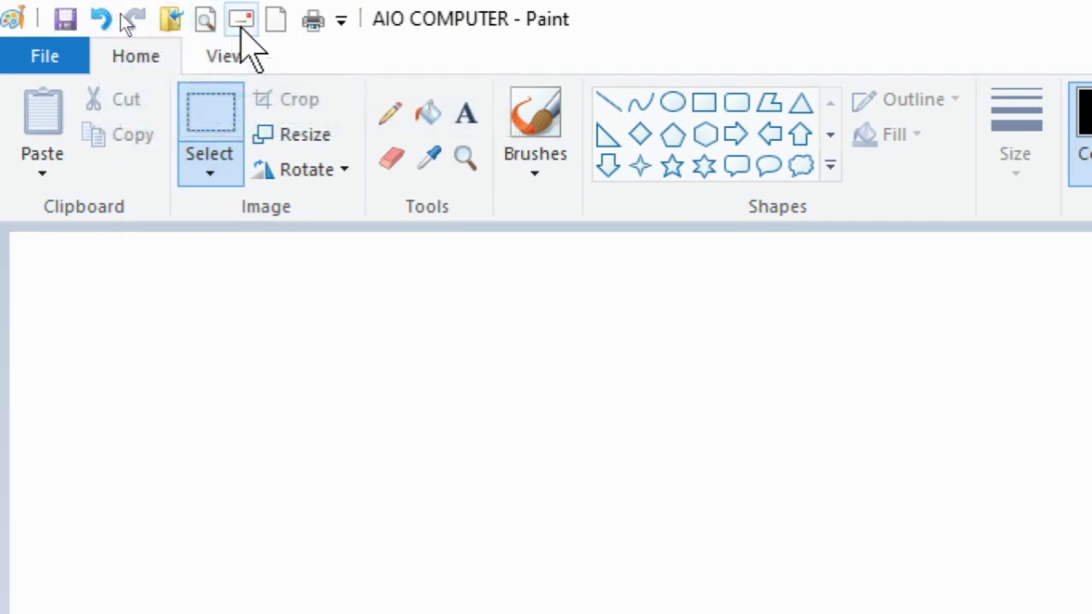
{"action": "left_click", "coordinate": [341, 21]}
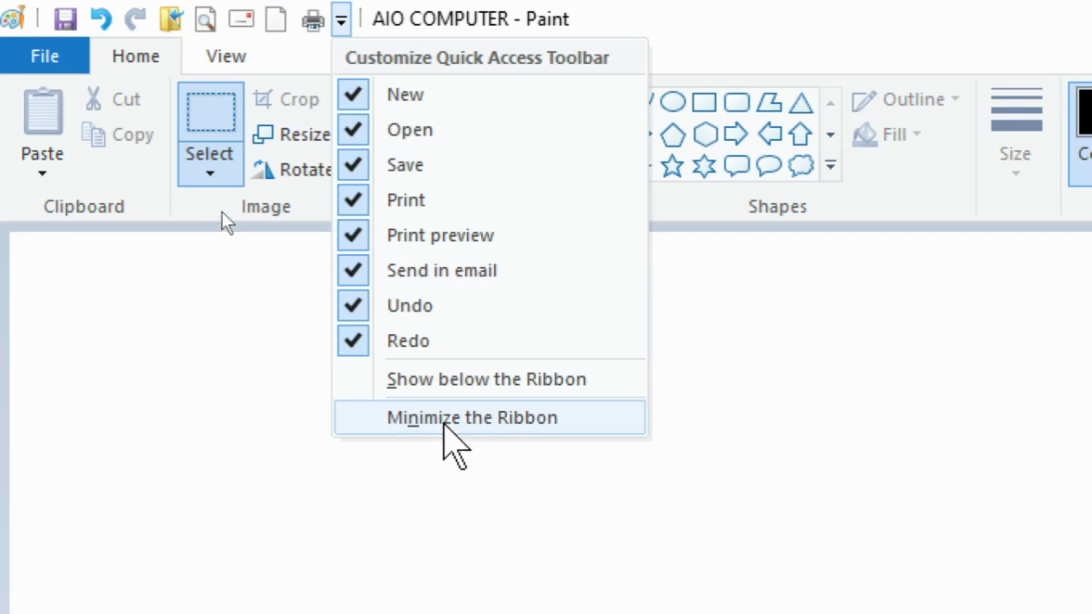
{"action": "left_click", "coordinate": [393, 98]}
Remove Open, Print and Print preview from the Quick Access Toolbar.
{"action": "left_click", "coordinate": [305, 26]}
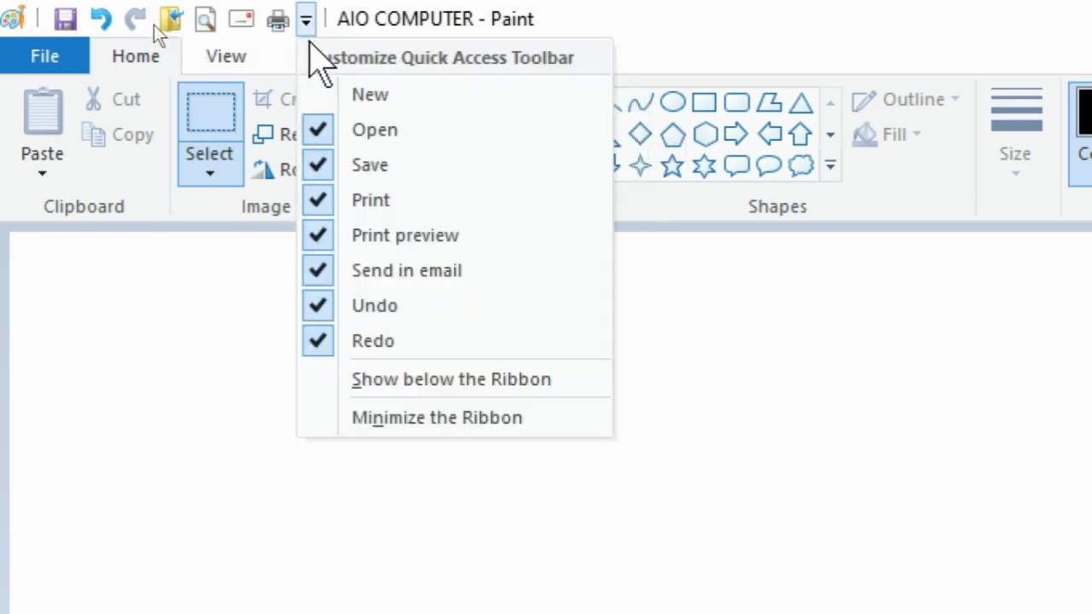
{"action": "left_click", "coordinate": [350, 133]}
{"action": "left_click", "coordinate": [271, 21]}
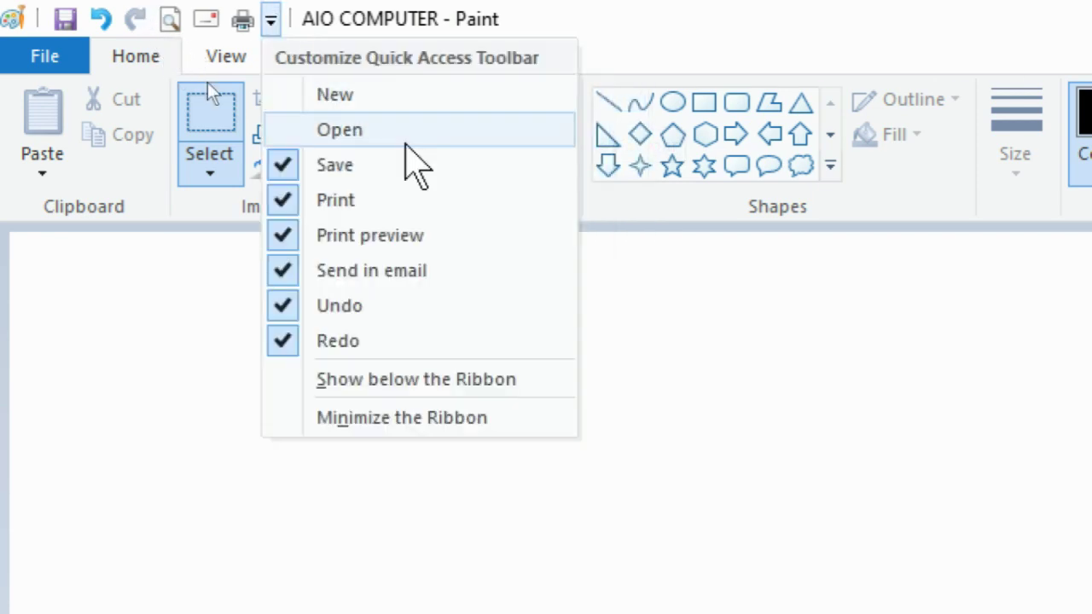
{"action": "left_click", "coordinate": [406, 201]}
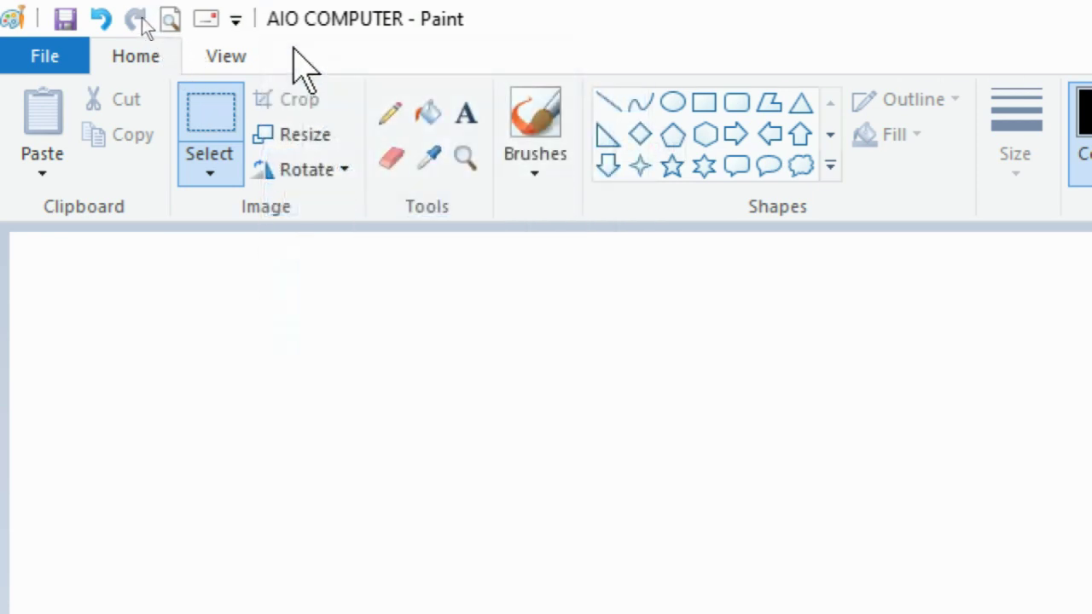
{"action": "left_click", "coordinate": [236, 17]}
{"action": "left_click", "coordinate": [330, 237]}
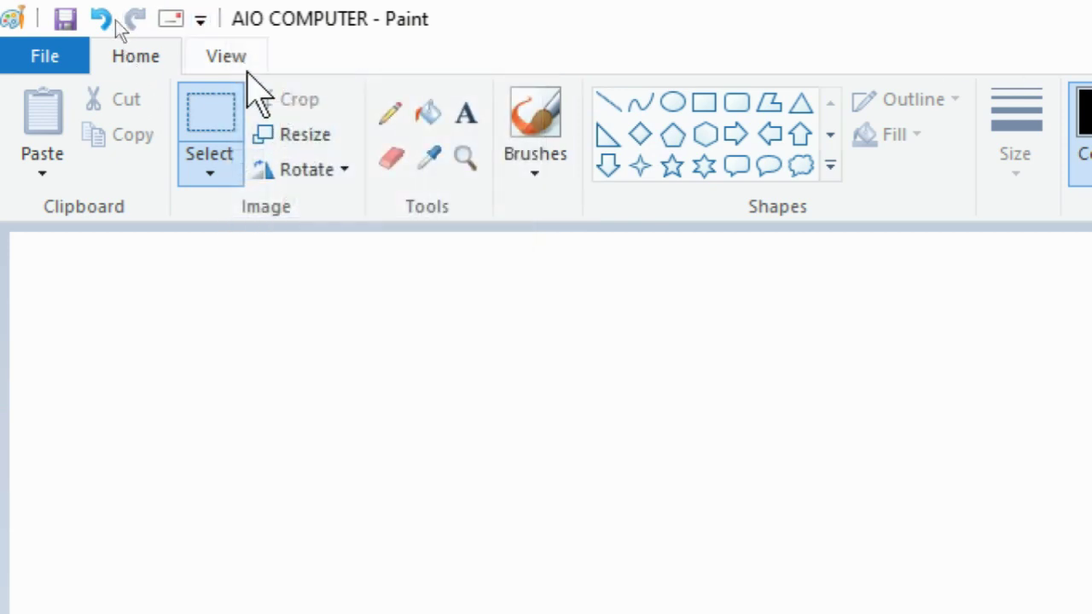
Dismiss the Outlook error from Send in email and remove that shortcut.
{"action": "left_click", "coordinate": [170, 19]}
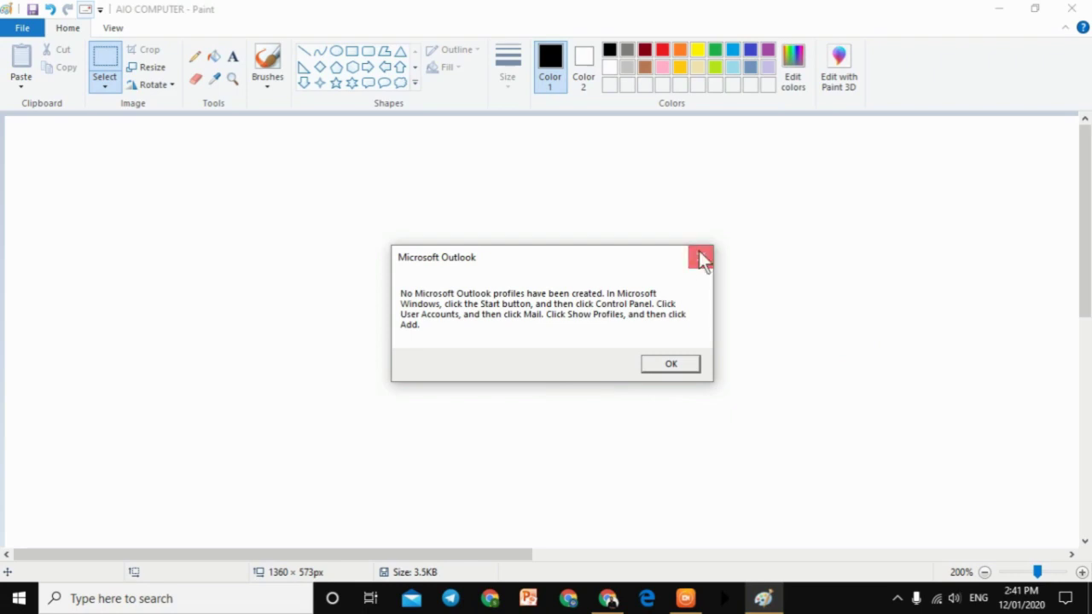
{"action": "left_click", "coordinate": [699, 256]}
{"action": "left_click", "coordinate": [100, 9]}
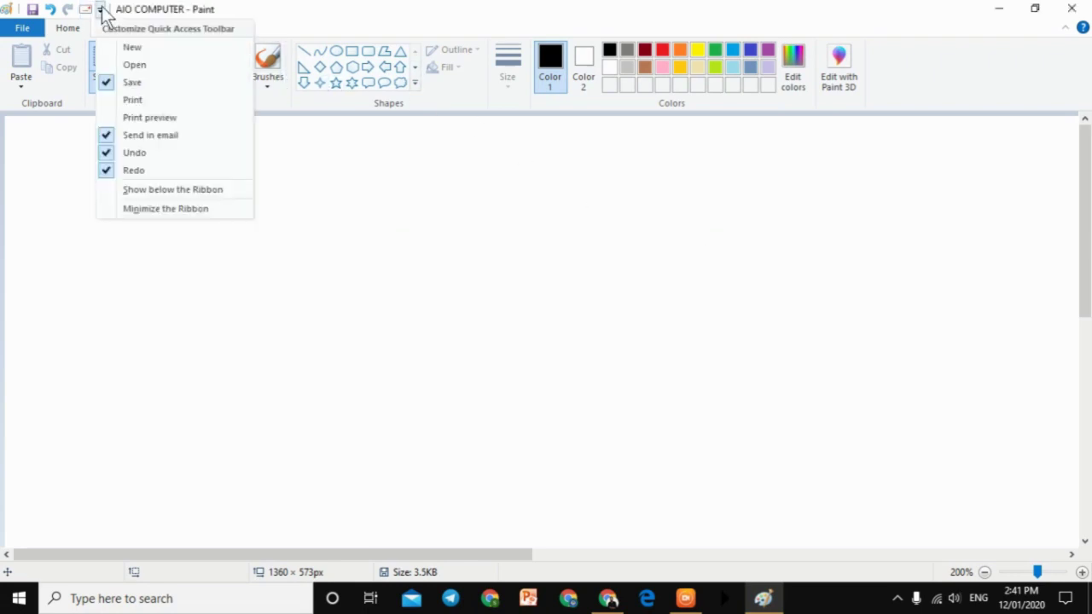
{"action": "left_click", "coordinate": [150, 135]}
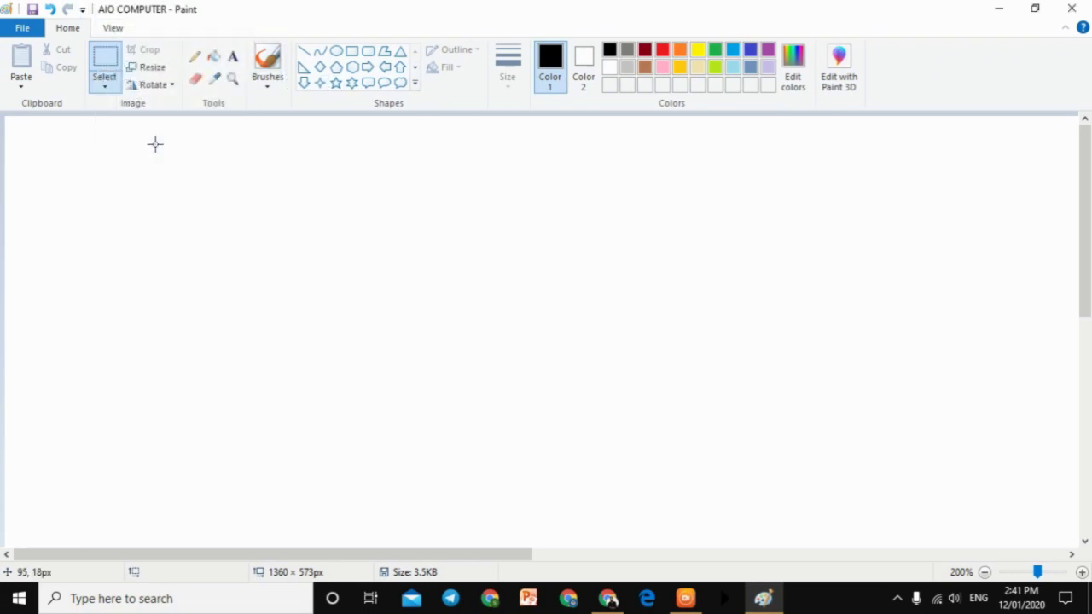
{"action": "left_click", "coordinate": [82, 9]}
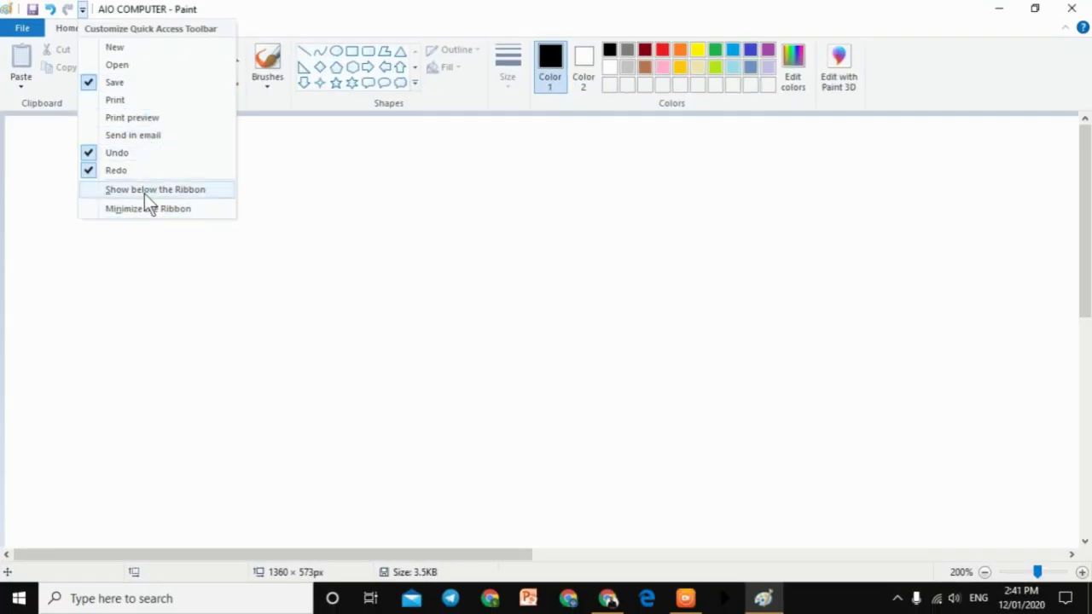
Minimize the ribbon from the Quick Access menu, restore it, then minimize it again.
{"action": "left_click", "coordinate": [147, 211]}
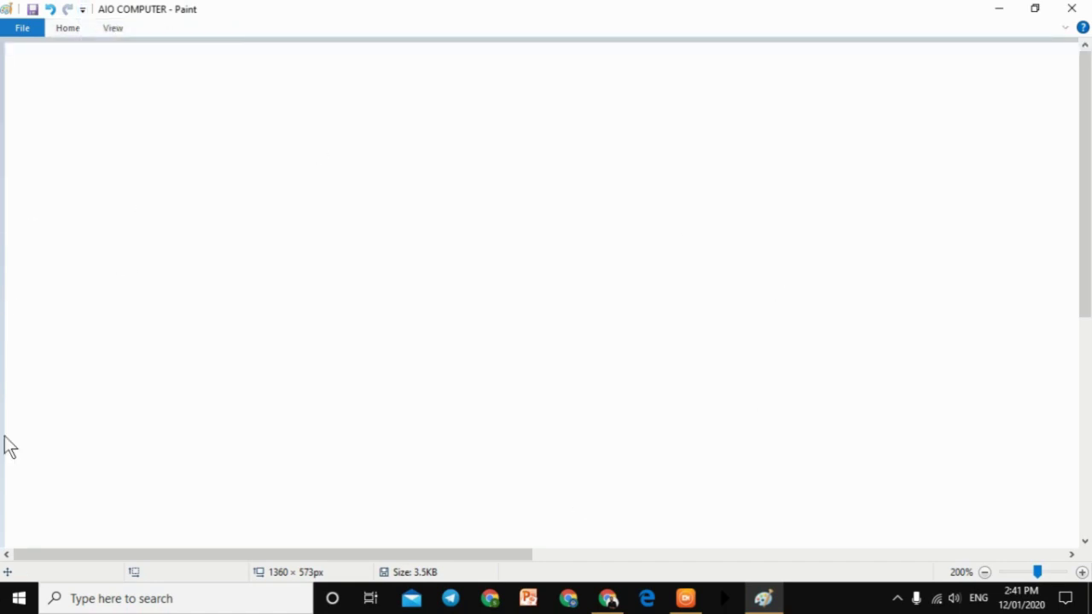
{"action": "left_click_drag", "start_coordinate": [537, 307], "coordinate": [538, 456]}
{"action": "left_click_drag", "start_coordinate": [229, 166], "coordinate": [282, 227]}
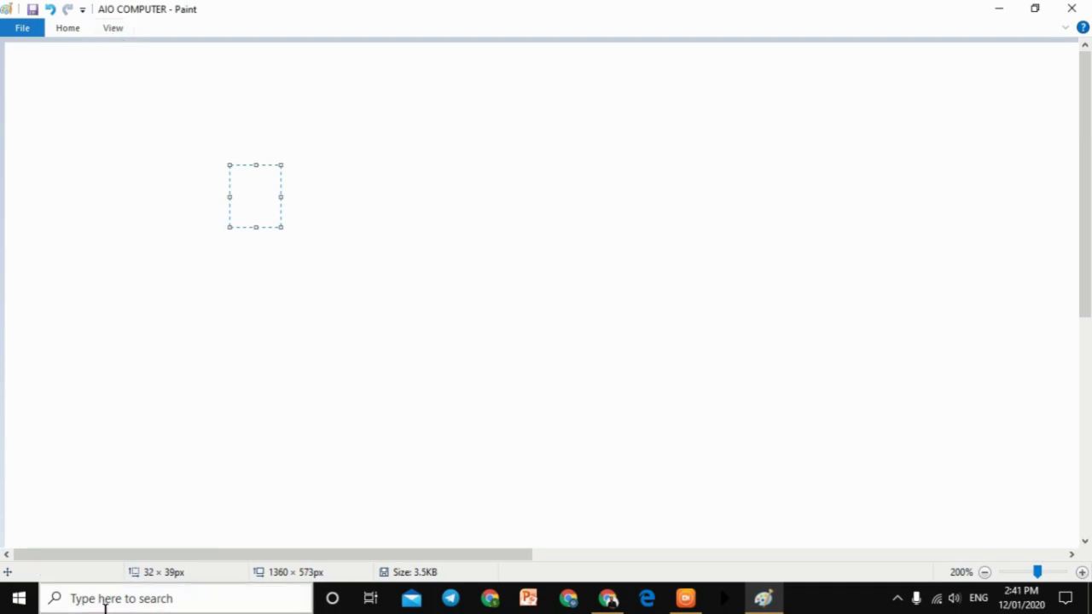
{"action": "left_click", "coordinate": [82, 10]}
{"action": "left_click", "coordinate": [140, 209]}
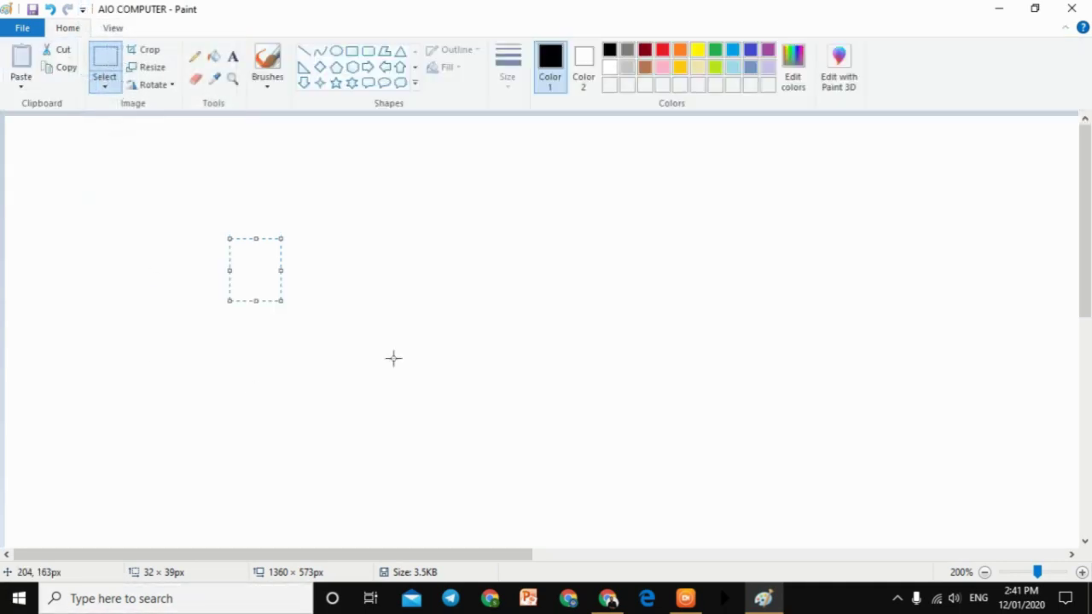
{"action": "left_click", "coordinate": [82, 9]}
{"action": "left_click", "coordinate": [141, 208]}
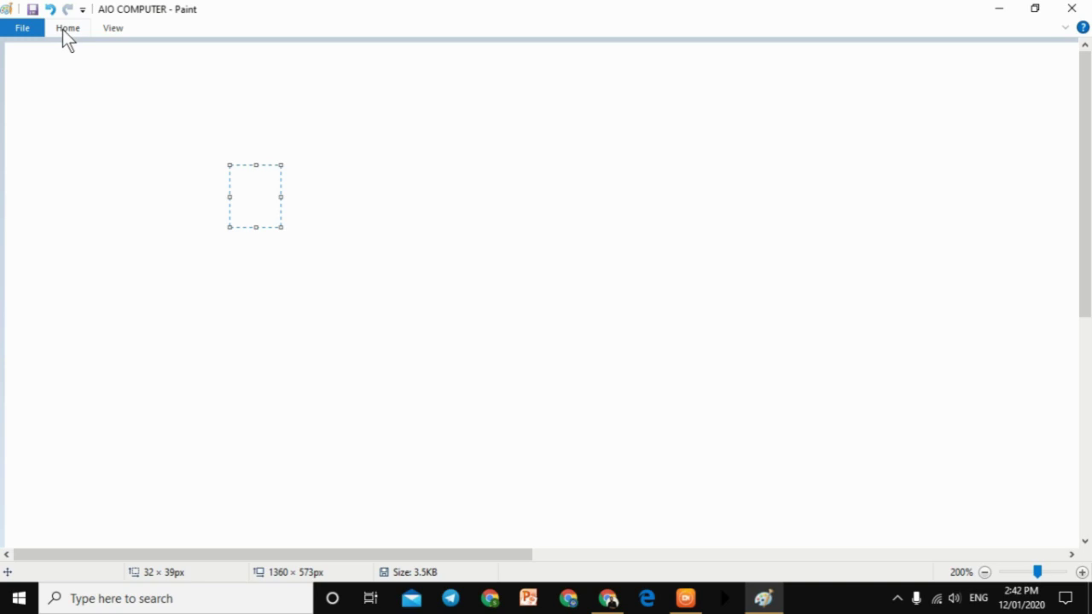
Toggle the ribbon by double-clicking tabs, ending expanded on the View tab.
{"action": "left_click", "coordinate": [73, 34]}
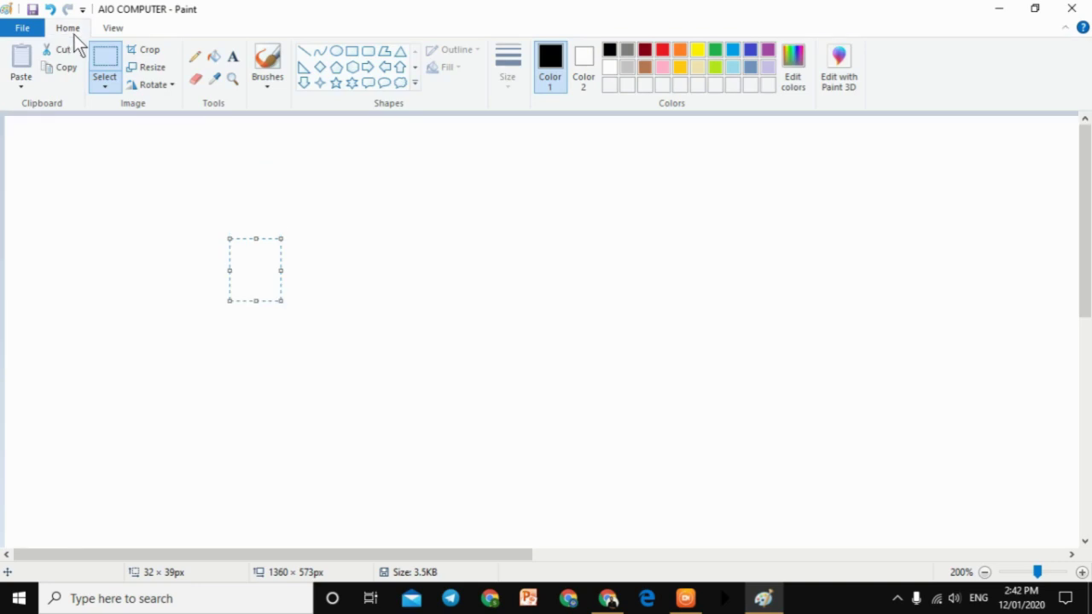
{"action": "left_click", "coordinate": [332, 210]}
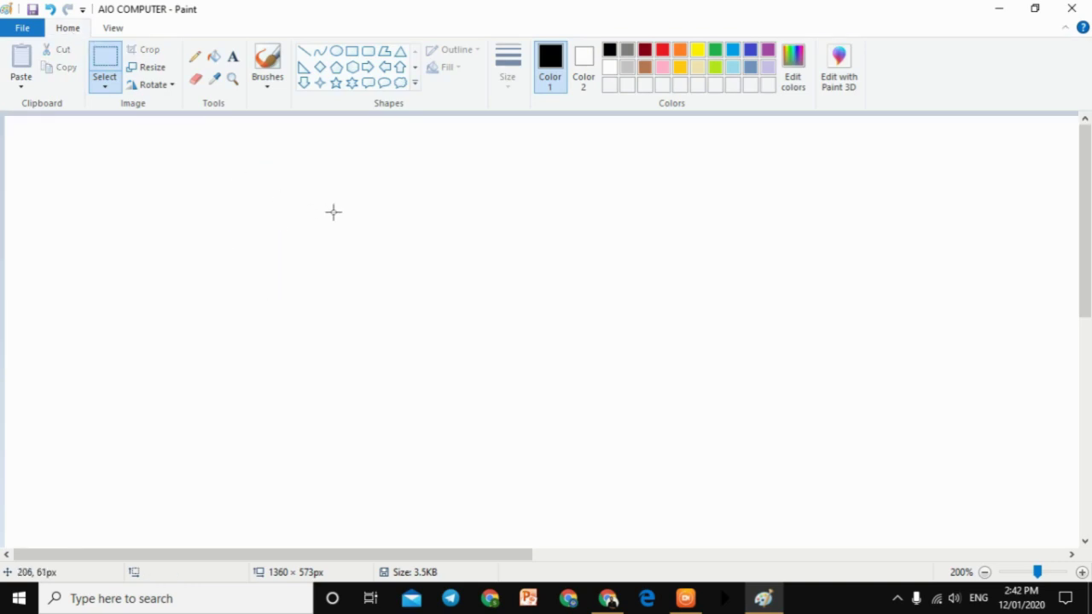
{"action": "double_click", "coordinate": [113, 29]}
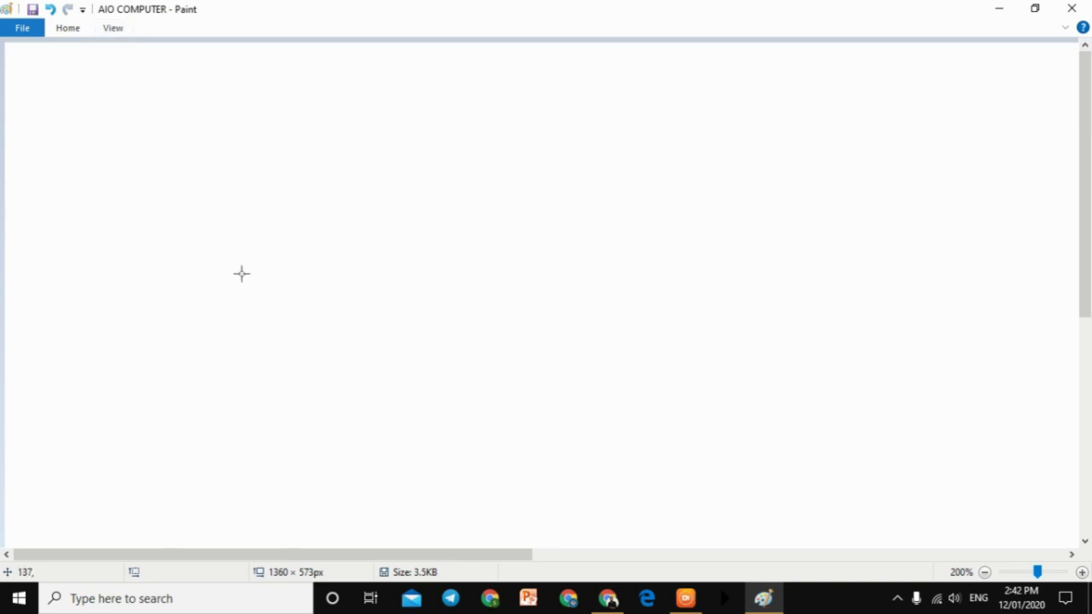
{"action": "left_click_drag", "start_coordinate": [427, 171], "coordinate": [490, 212]}
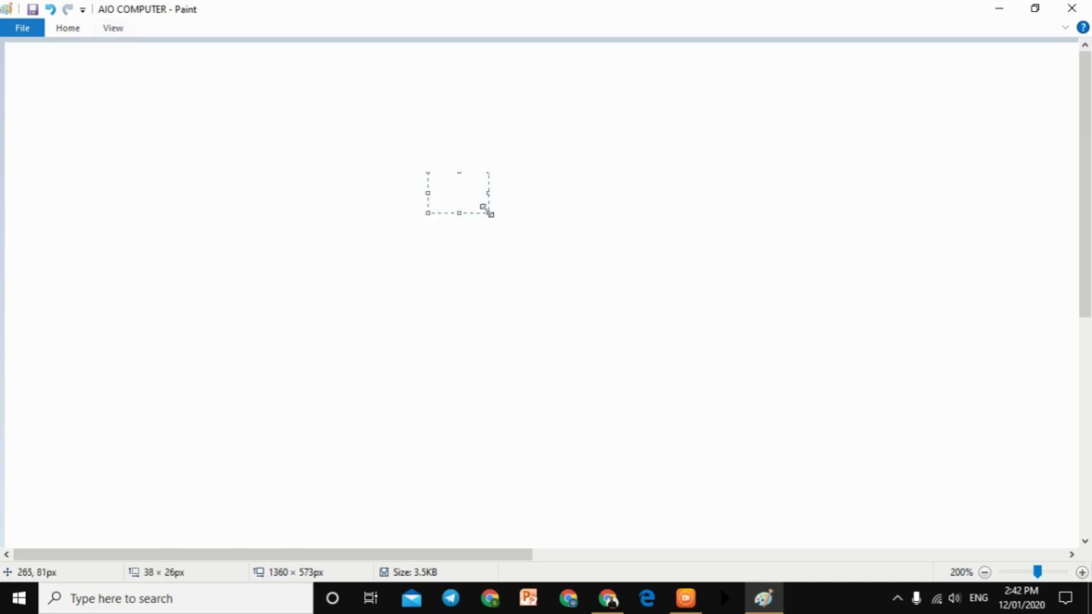
{"action": "double_click", "coordinate": [68, 28]}
{"action": "left_click", "coordinate": [229, 166]}
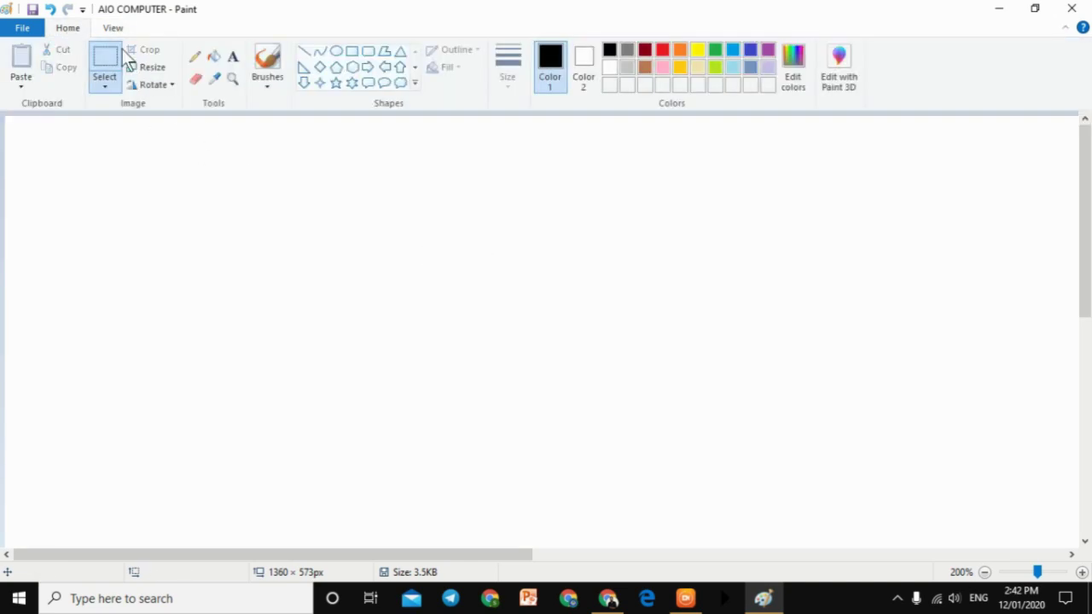
{"action": "left_click", "coordinate": [113, 28]}
{"action": "double_click", "coordinate": [111, 27]}
{"action": "double_click", "coordinate": [111, 26]}
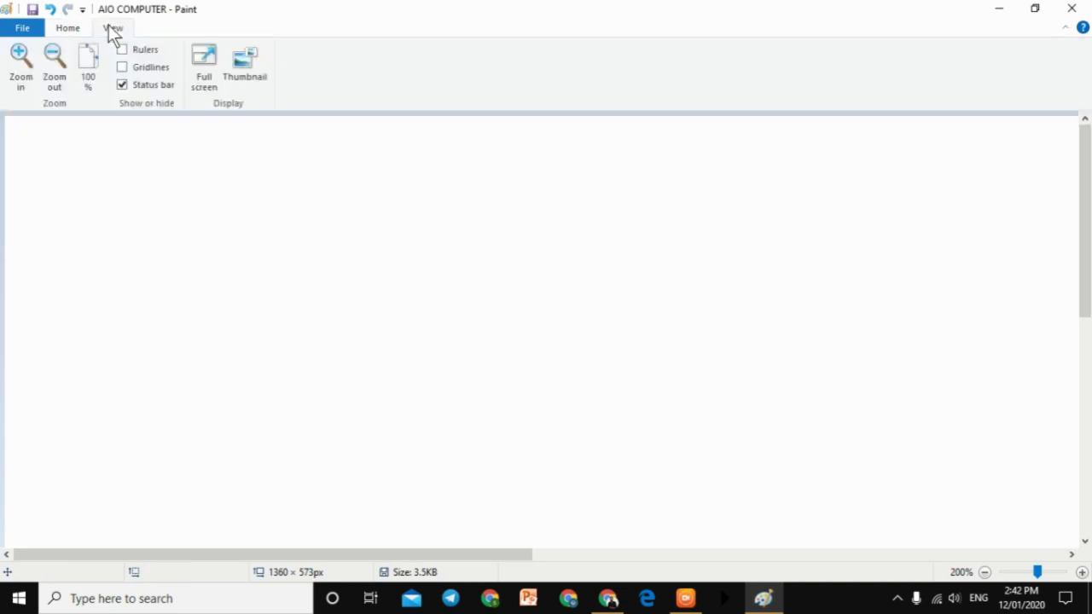
{"action": "left_click", "coordinate": [82, 9]}
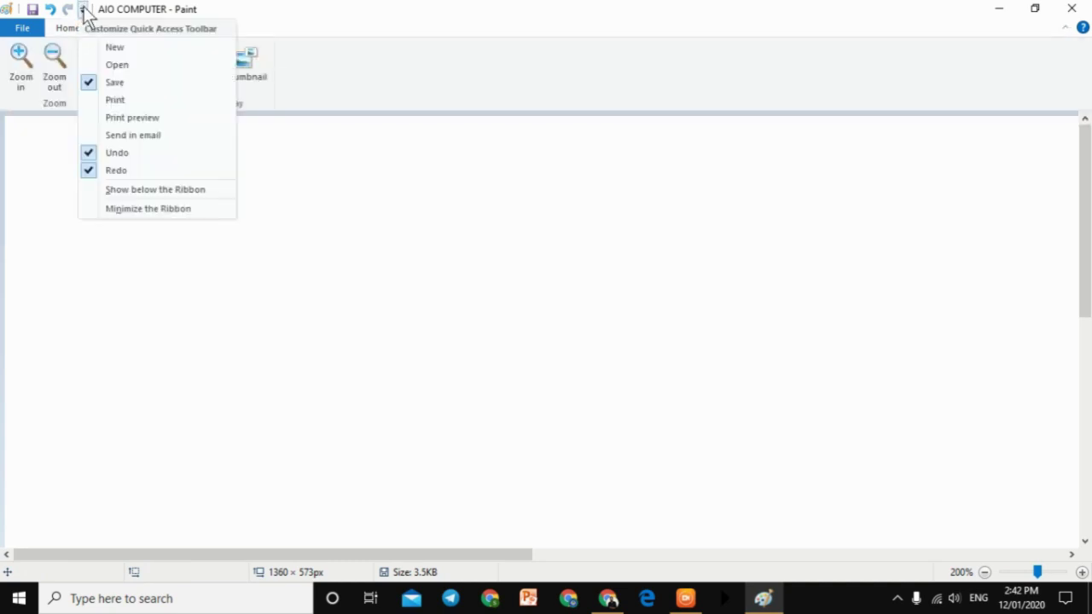
Show the Quick Access Toolbar below the ribbon, then move it back above.
{"action": "left_click", "coordinate": [135, 190]}
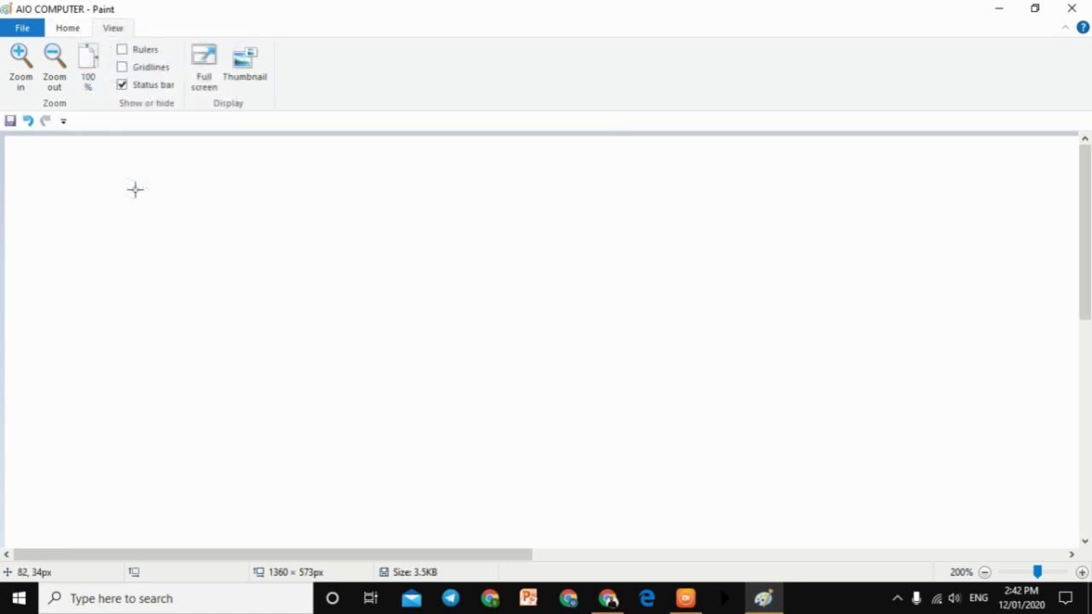
{"action": "left_click_drag", "start_coordinate": [211, 218], "coordinate": [295, 292]}
{"action": "left_click_drag", "start_coordinate": [162, 194], "coordinate": [230, 245]}
{"action": "left_click", "coordinate": [61, 30]}
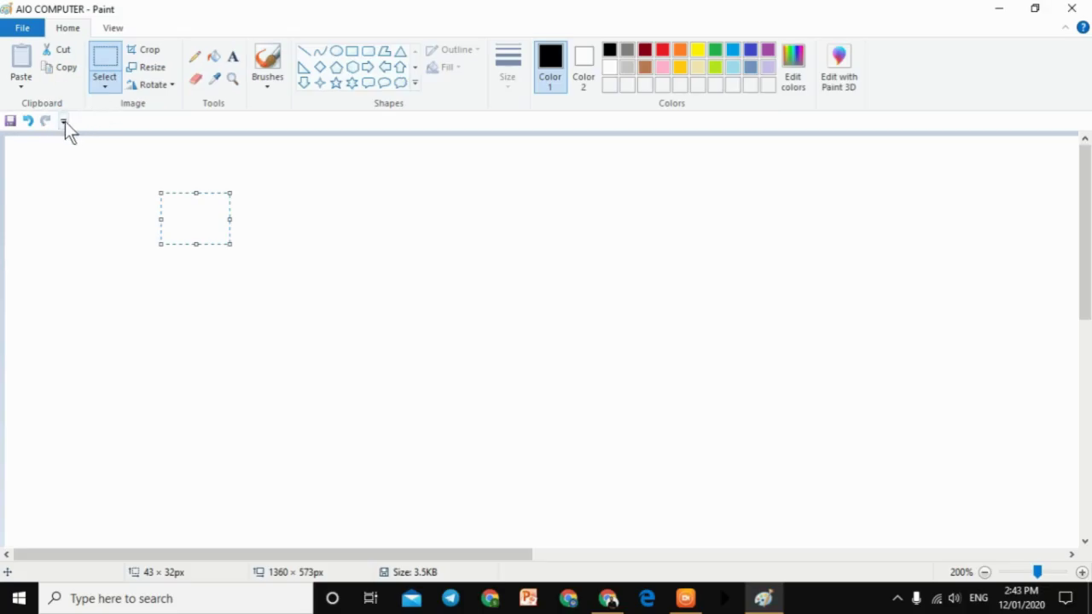
{"action": "left_click", "coordinate": [64, 122]}
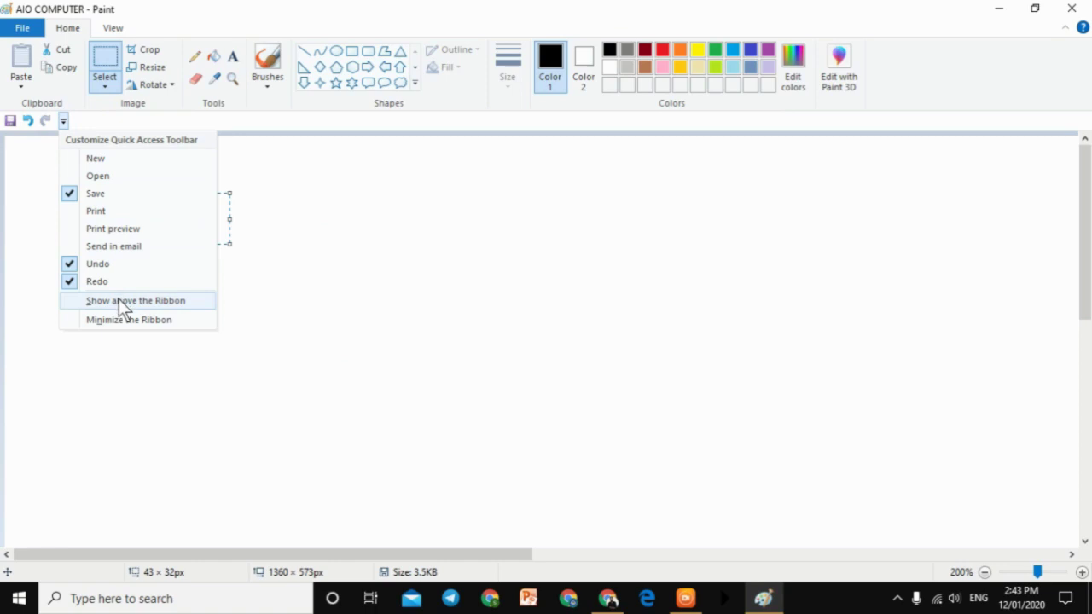
{"action": "left_click", "coordinate": [97, 300]}
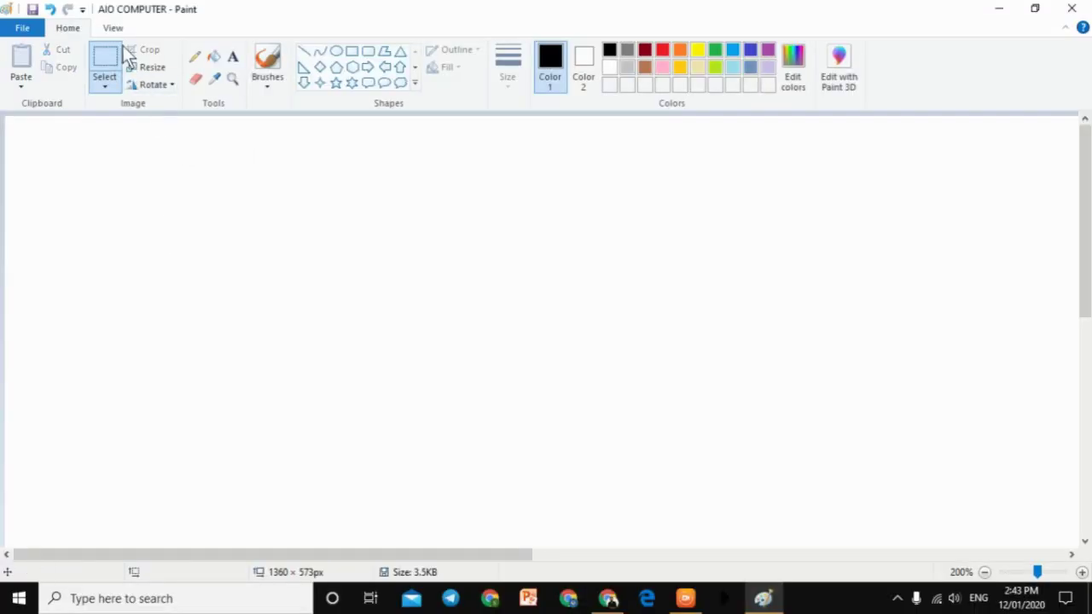
Repeat the move: toolbar below the ribbon, then back above with Save, Undo, Redo.
{"action": "left_click", "coordinate": [82, 9]}
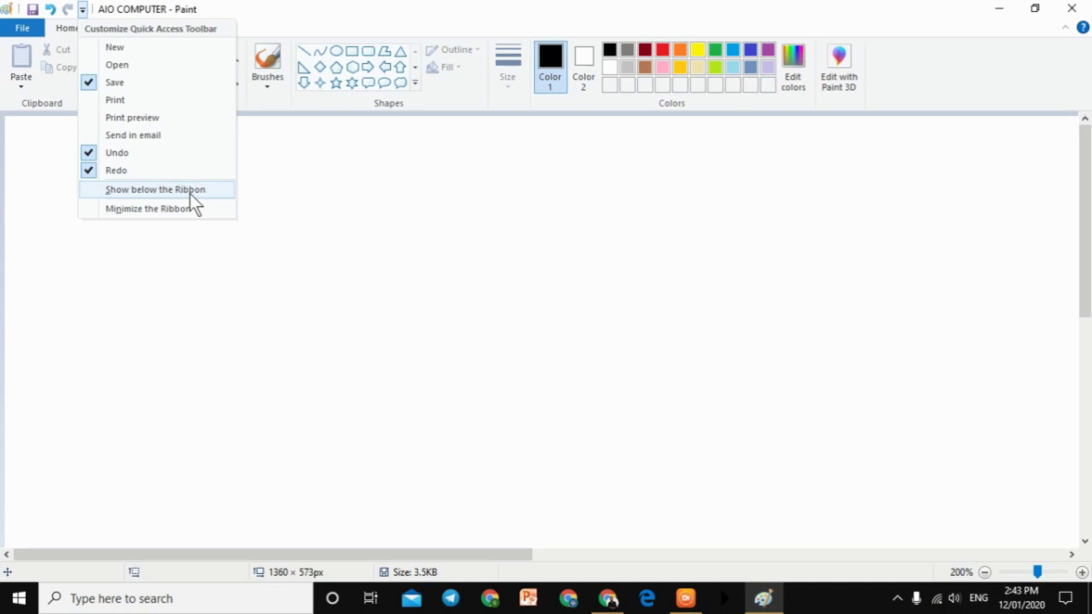
{"action": "left_click", "coordinate": [189, 189]}
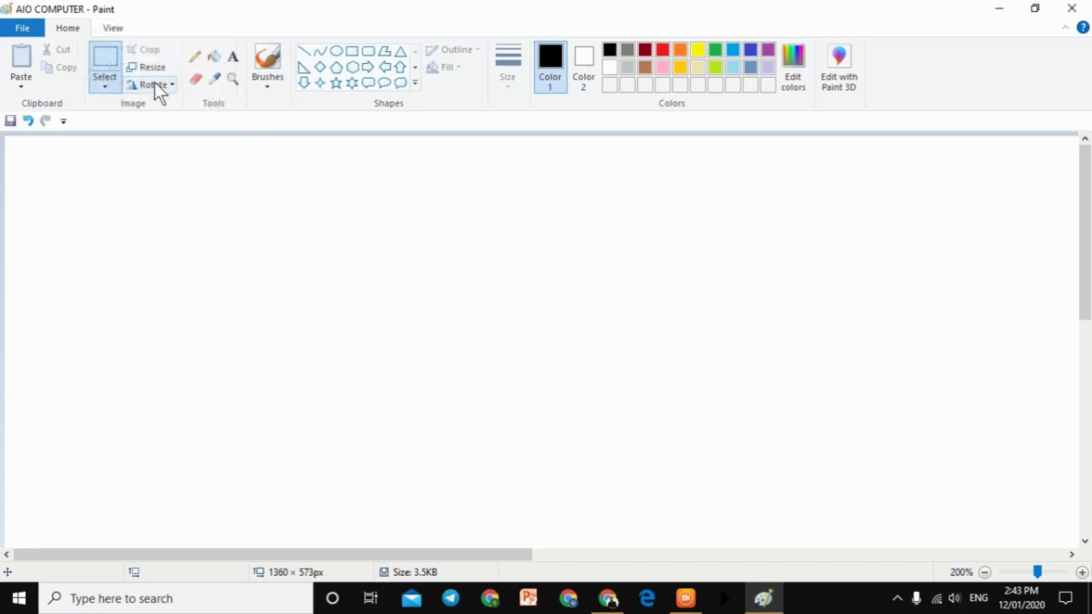
{"action": "left_click", "coordinate": [63, 120]}
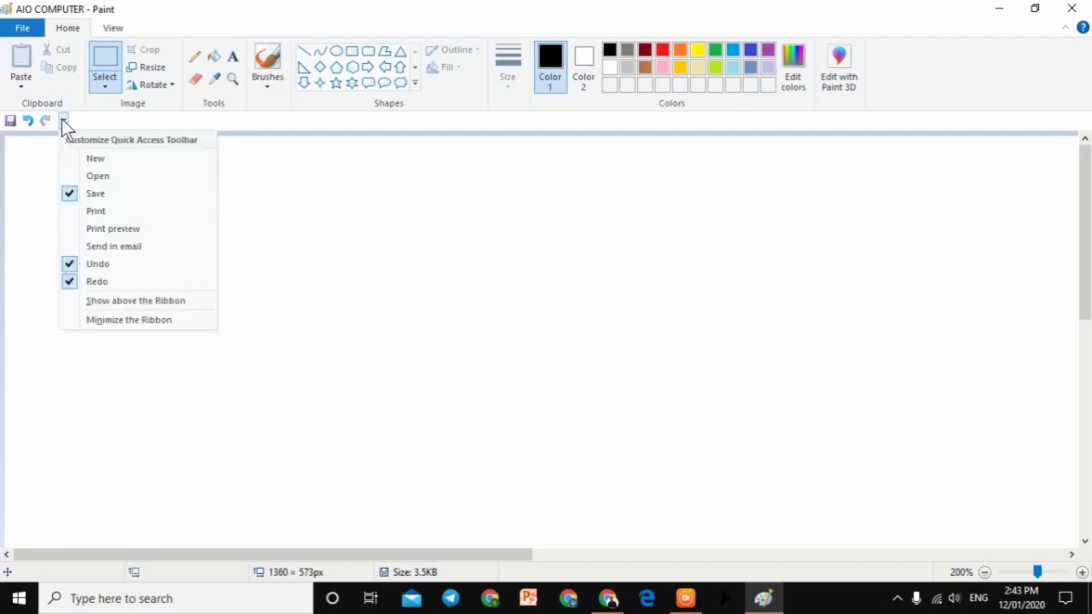
{"action": "left_click", "coordinate": [119, 305]}
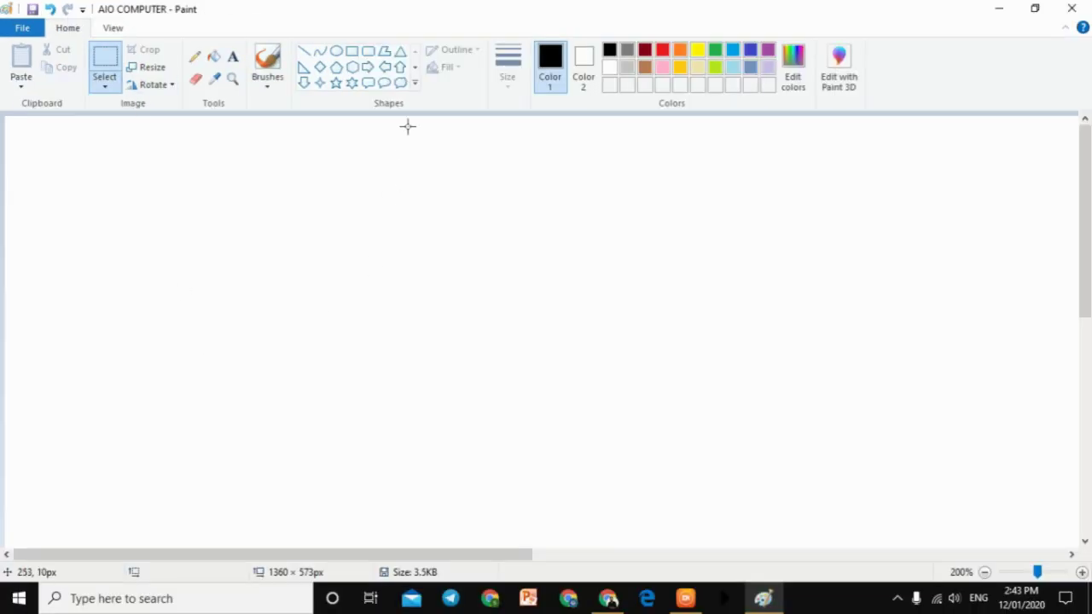
{"action": "left_click", "coordinate": [352, 67]}
{"action": "left_click_drag", "start_coordinate": [132, 226], "coordinate": [264, 397]}
{"action": "left_click", "coordinate": [331, 69]}
{"action": "left_click_drag", "start_coordinate": [329, 214], "coordinate": [487, 424]}
{"action": "left_click", "coordinate": [367, 68]}
{"action": "left_click_drag", "start_coordinate": [590, 209], "coordinate": [750, 423]}
{"action": "left_click", "coordinate": [139, 177]}
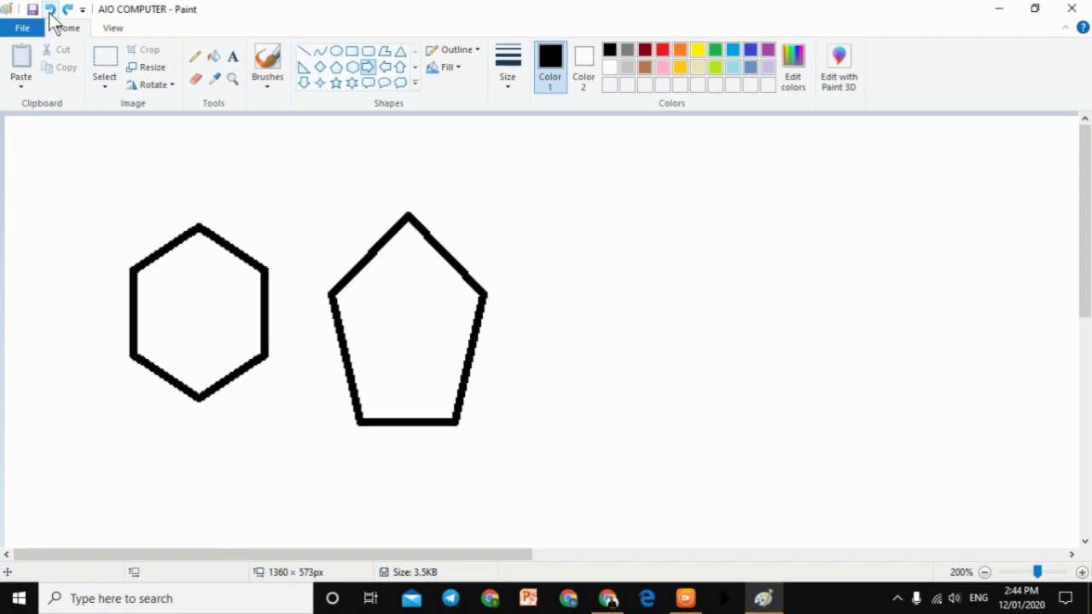
{"action": "left_click", "coordinate": [51, 10]}
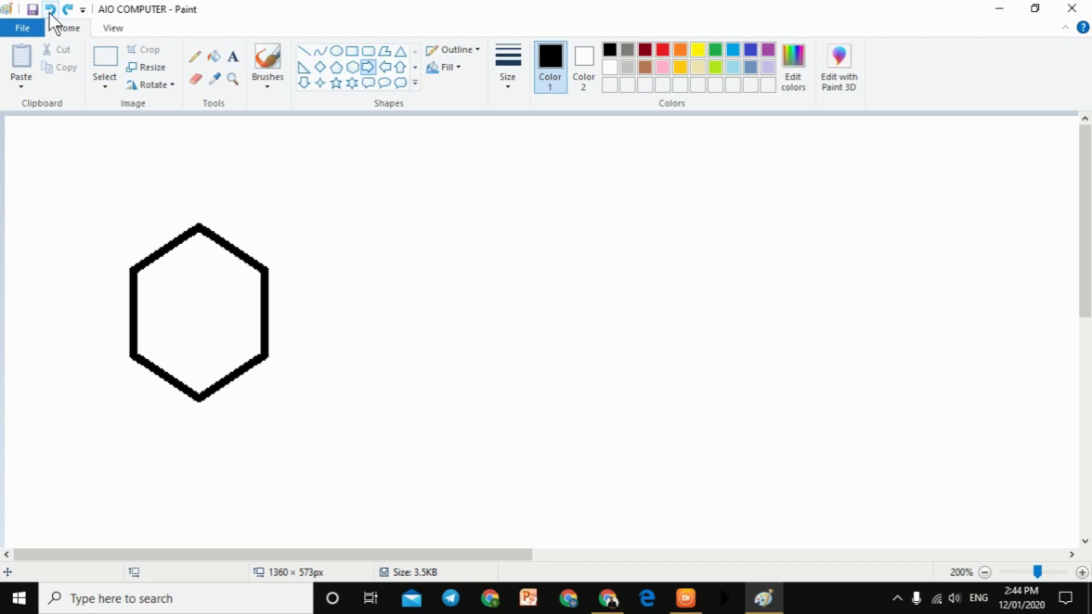
{"action": "left_click", "coordinate": [50, 10]}
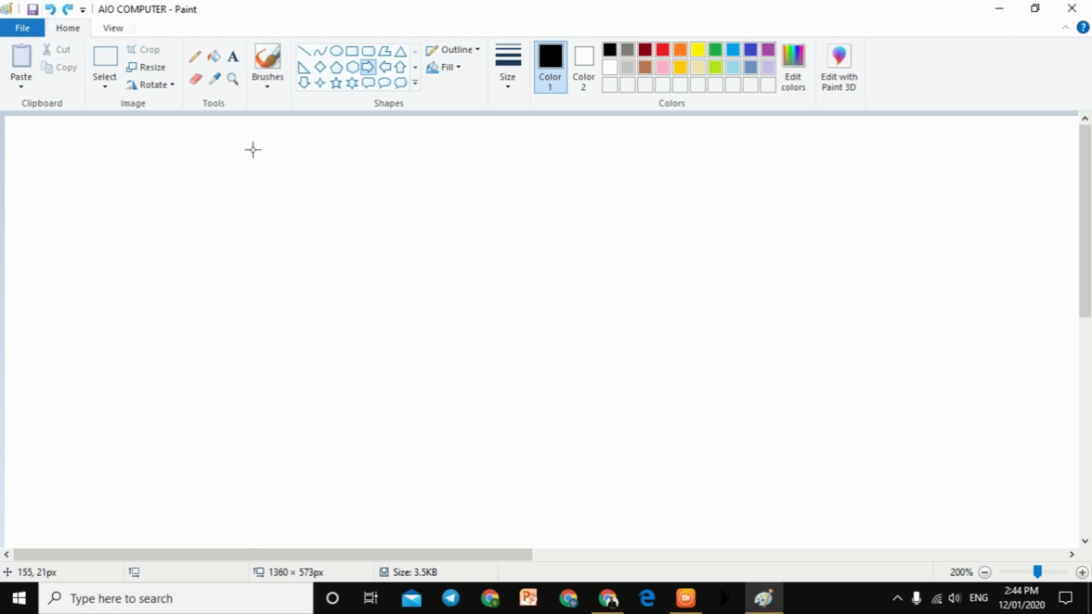
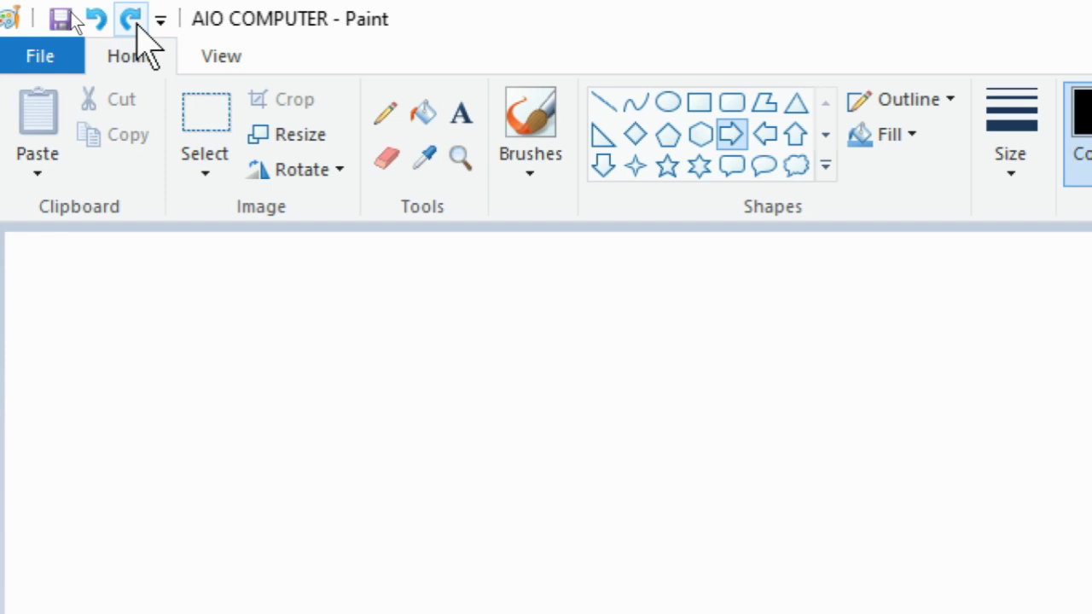
Redo and undo the hexagon, pentagon and right arrow, ending on a blank canvas.
{"action": "left_click", "coordinate": [68, 10]}
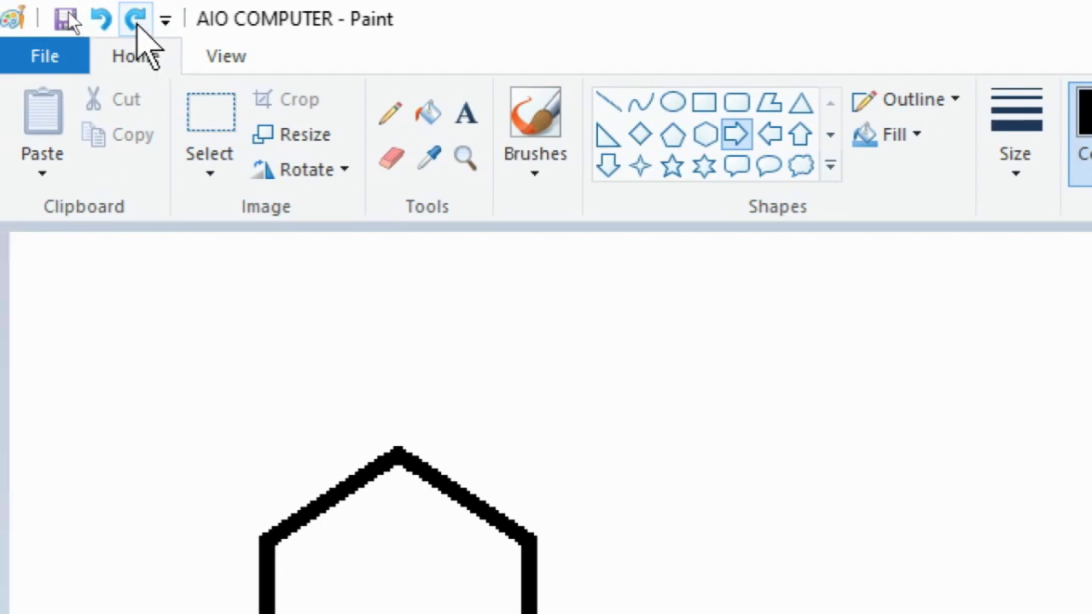
{"action": "left_click", "coordinate": [67, 10]}
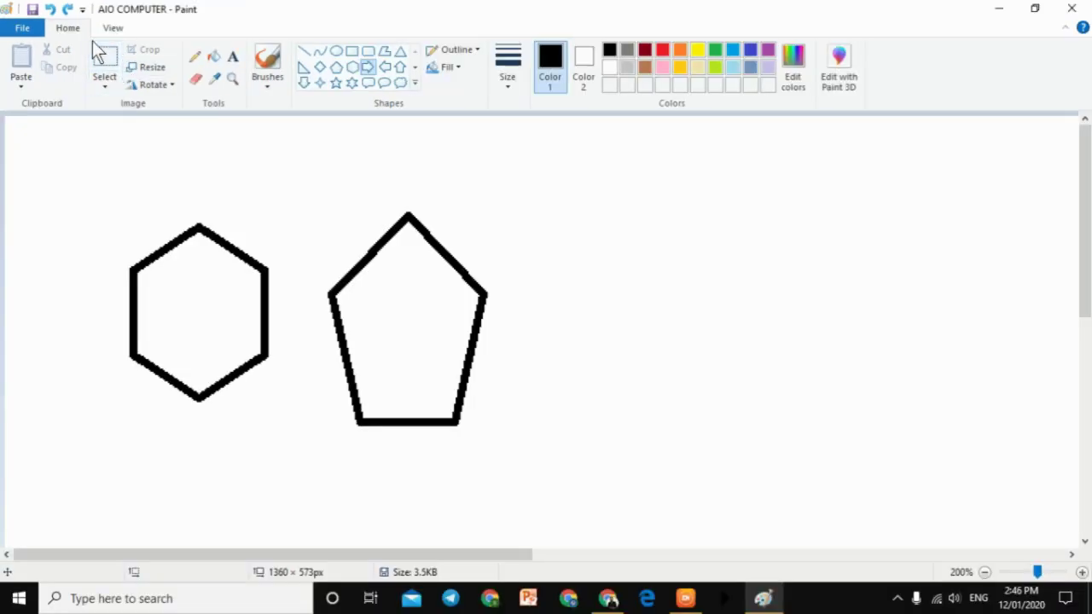
{"action": "left_click", "coordinate": [67, 10]}
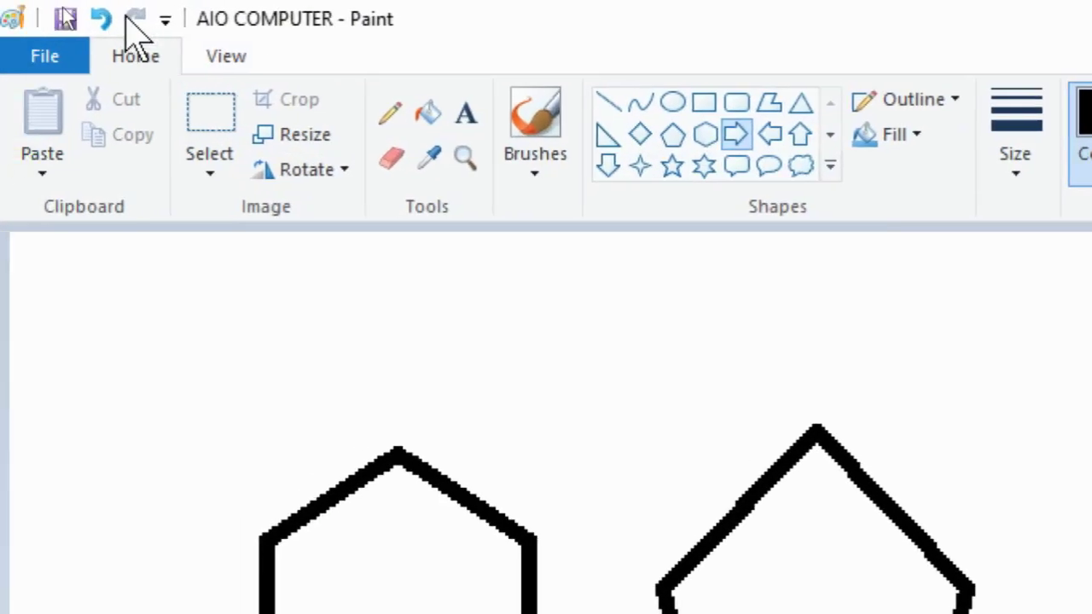
{"action": "left_click", "coordinate": [102, 20]}
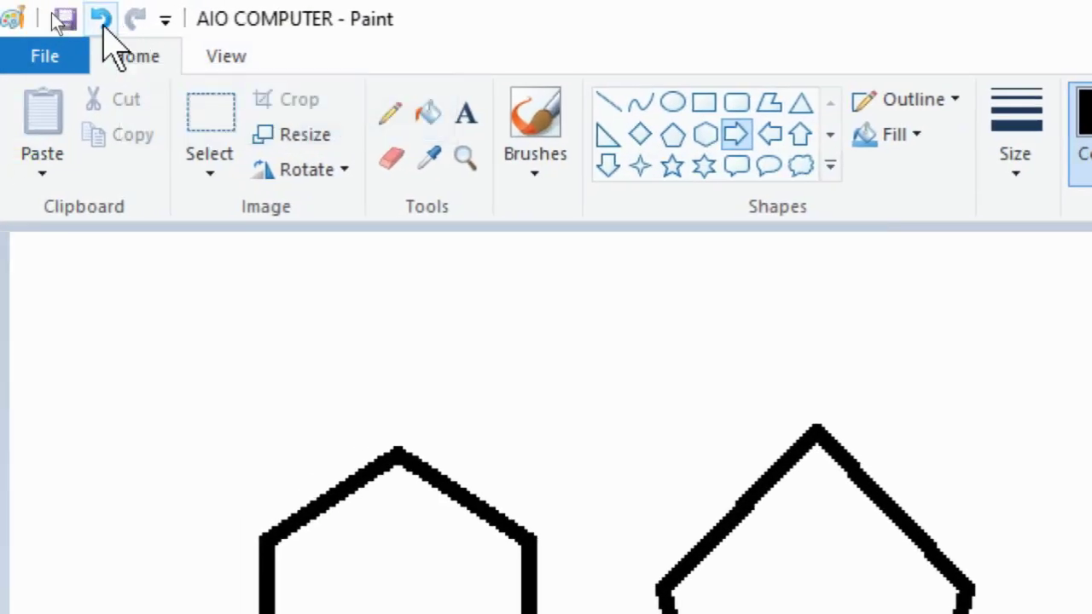
{"action": "left_click", "coordinate": [51, 12]}
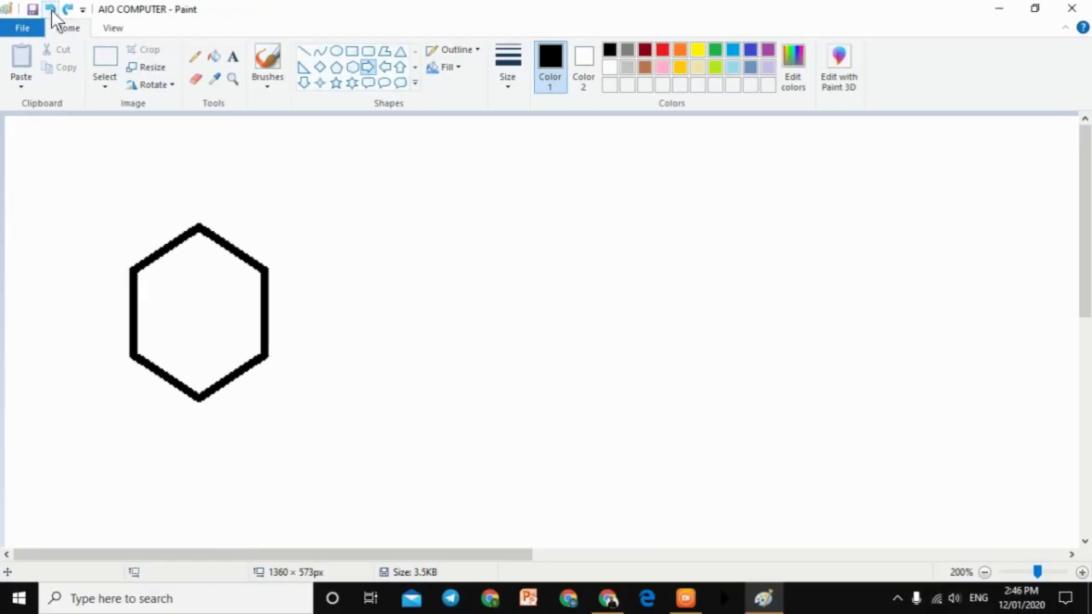
{"action": "left_click", "coordinate": [51, 11]}
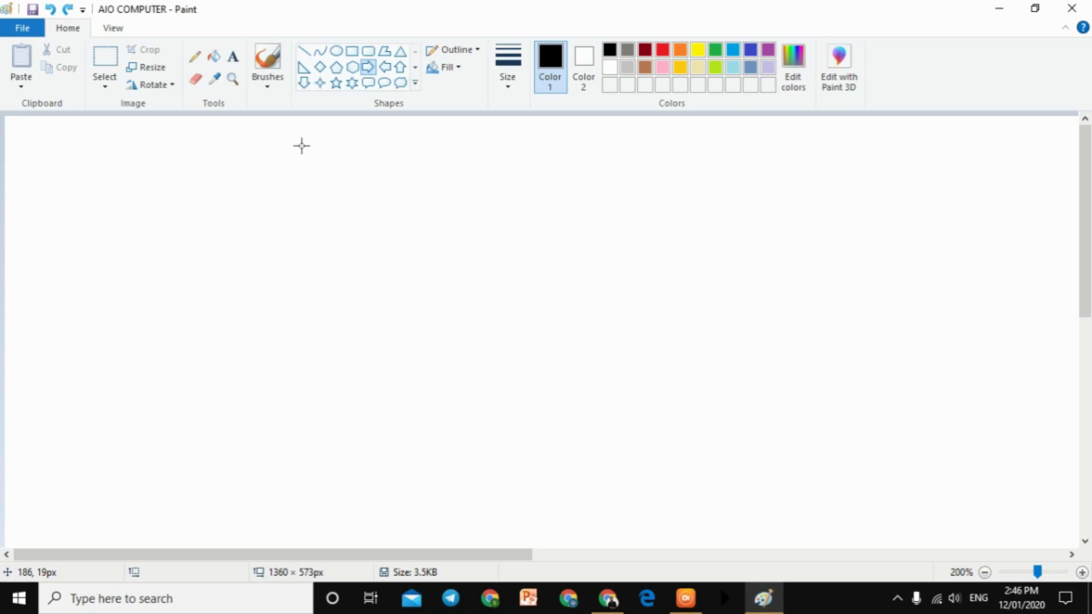
{"action": "key", "text": "ctrl+z"}
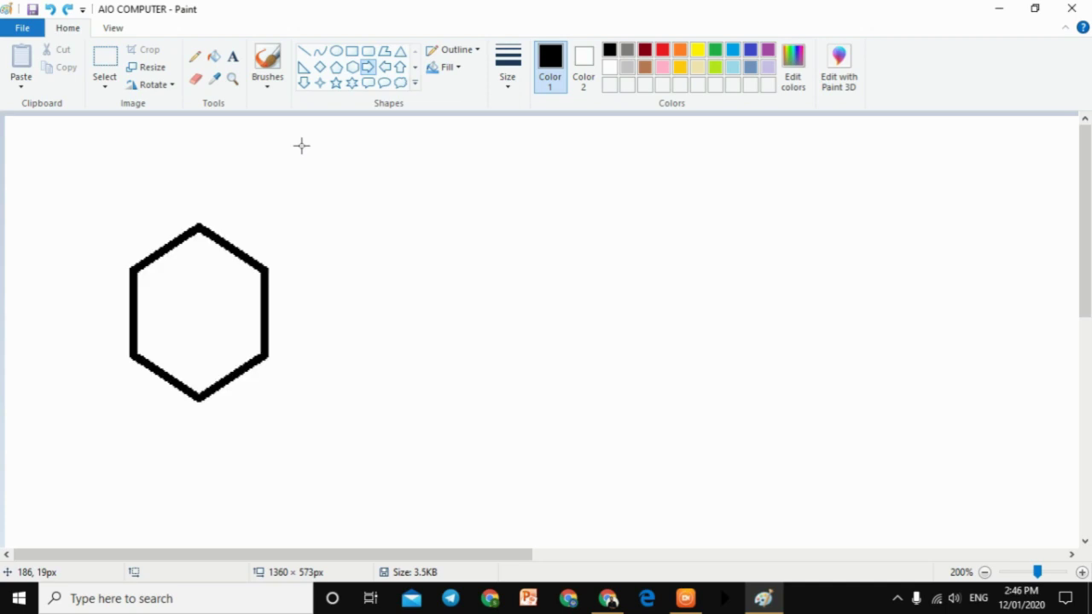
{"action": "key", "text": "ctrl+y"}
{"action": "key", "text": "ctrl+y"}
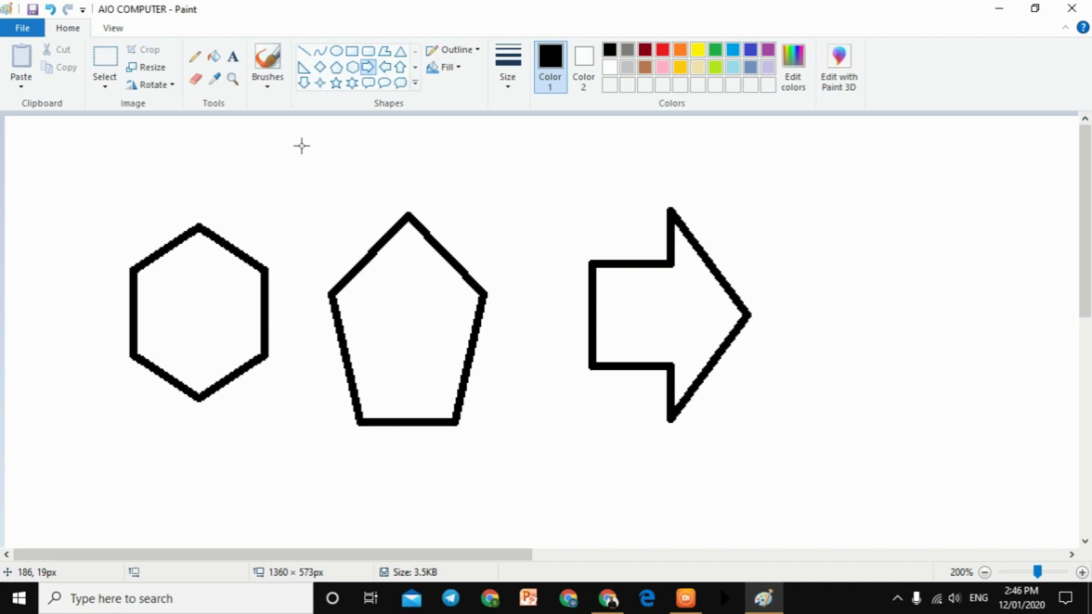
{"action": "key", "text": "ctrl+z"}
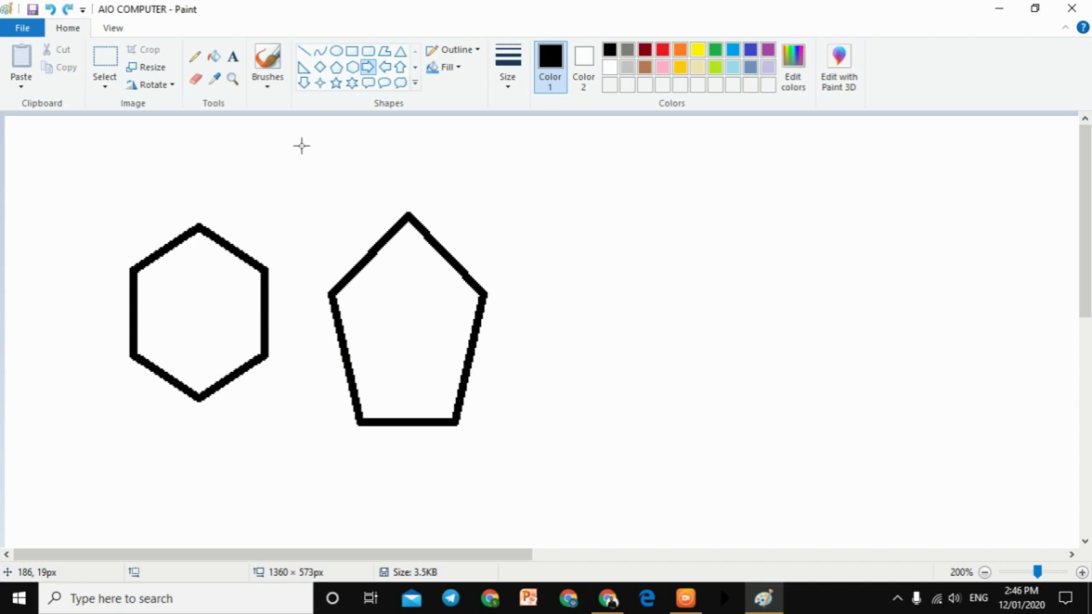
{"action": "key", "text": "ctrl+z"}
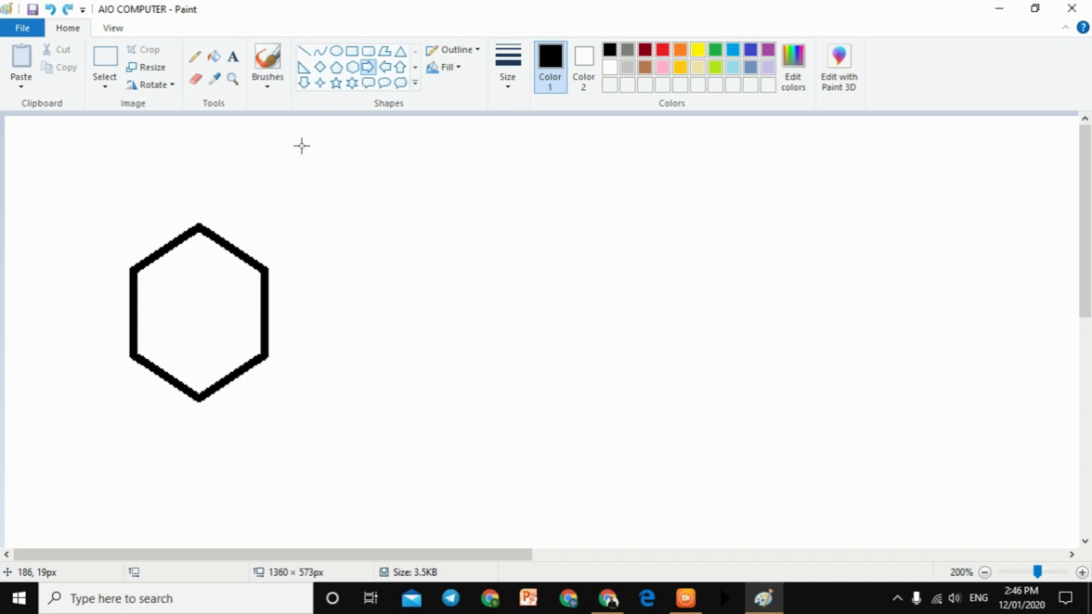
{"action": "key", "text": "ctrl+z"}
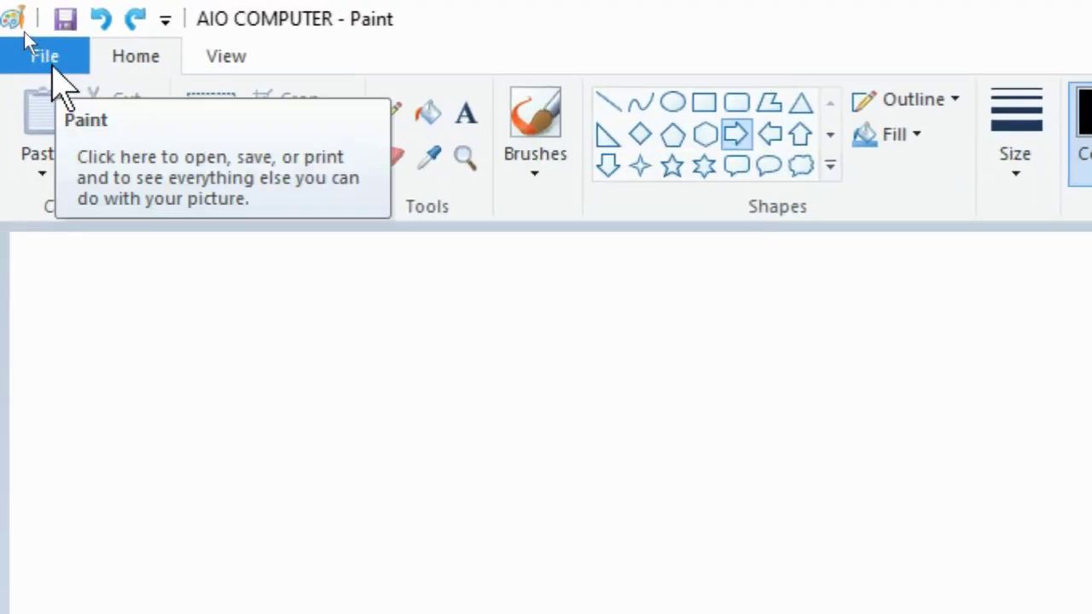
Save the blank canvas to AIO COMPUTER from the File menu, then start a new picture.
{"action": "left_click", "coordinate": [47, 58]}
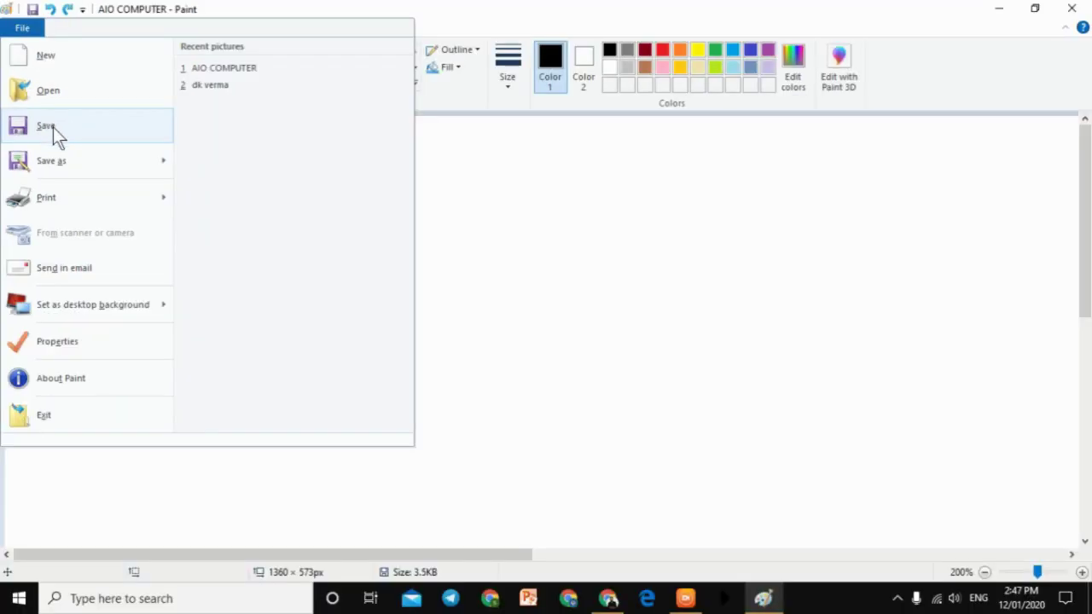
{"action": "left_click", "coordinate": [555, 199]}
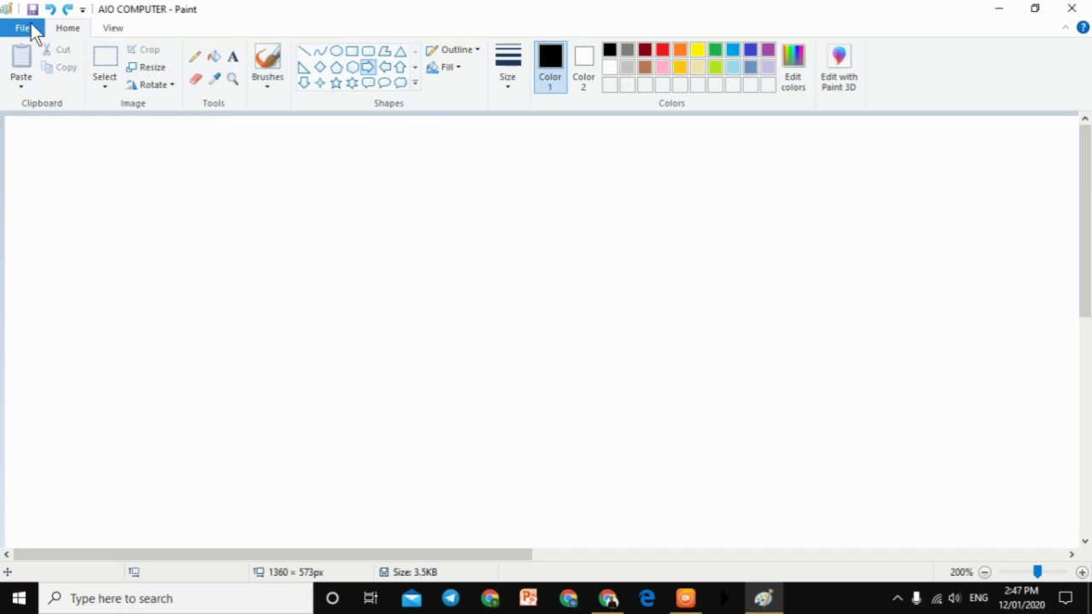
{"action": "left_click", "coordinate": [28, 29]}
{"action": "left_click", "coordinate": [47, 124]}
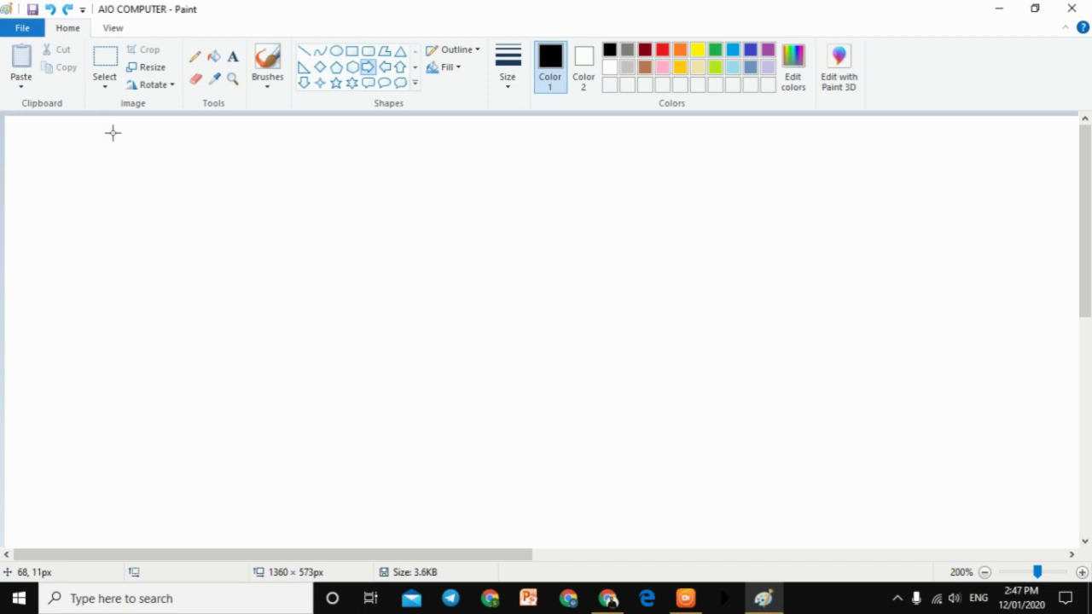
{"action": "key", "text": "ctrl+n"}
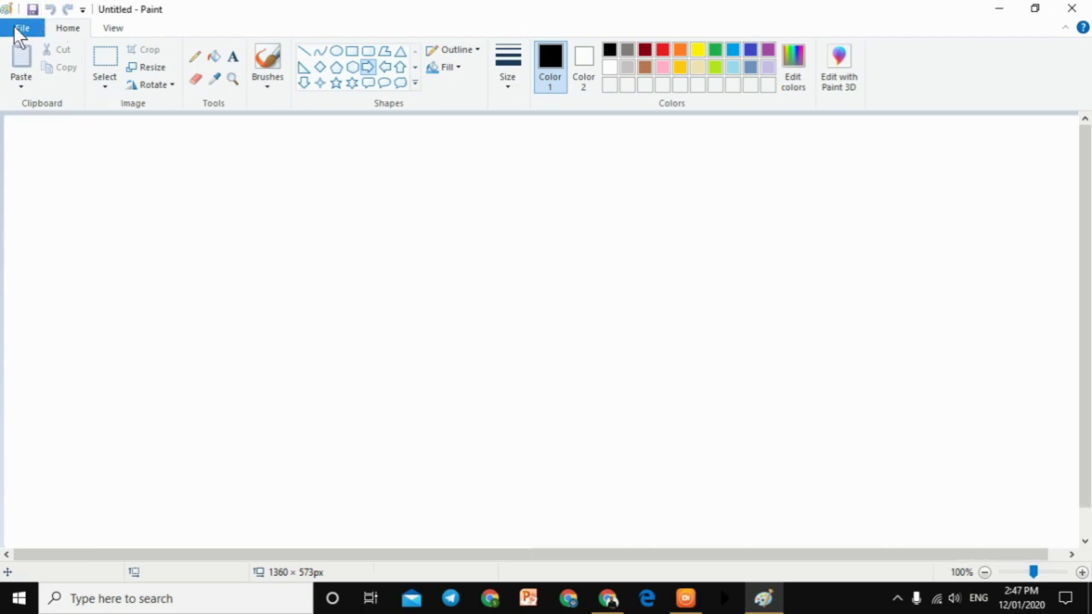
{"action": "left_click", "coordinate": [19, 30]}
{"action": "left_click", "coordinate": [47, 123]}
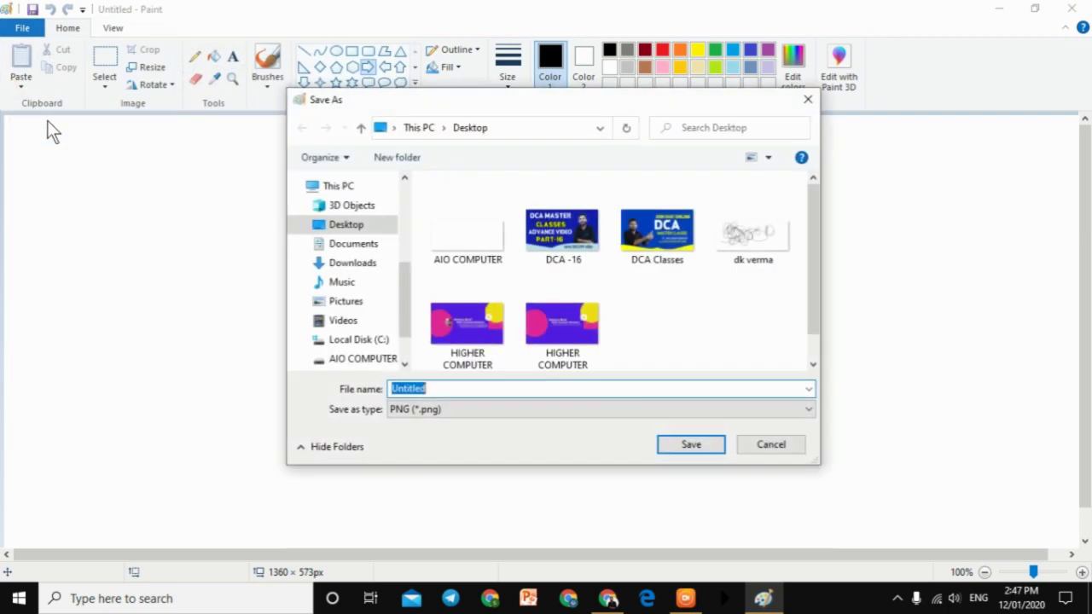
{"action": "left_click", "coordinate": [807, 100]}
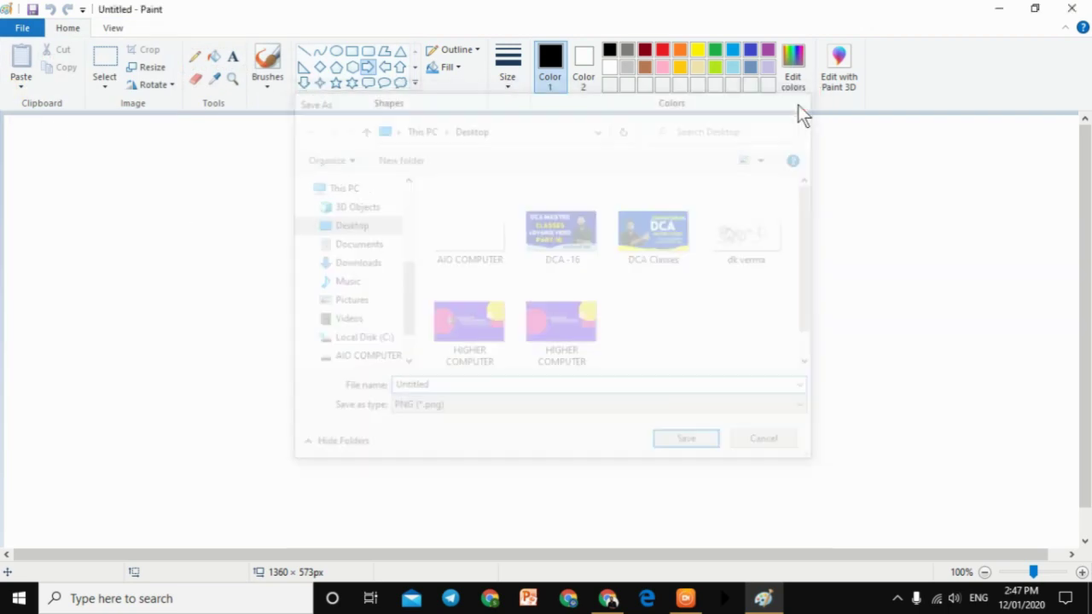
{"action": "left_click", "coordinate": [33, 12]}
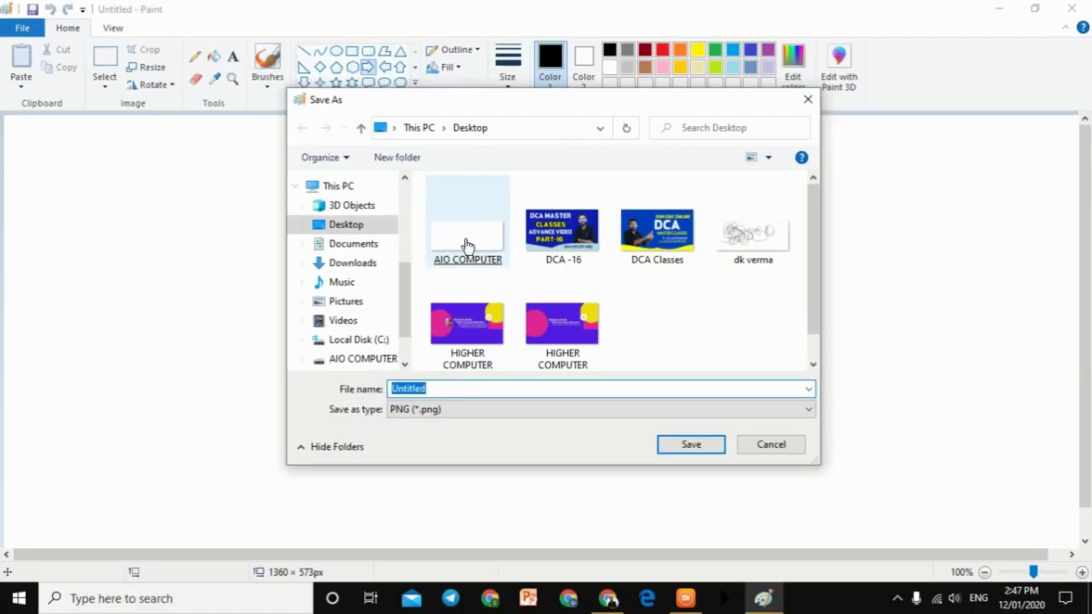
{"action": "left_click", "coordinate": [808, 100]}
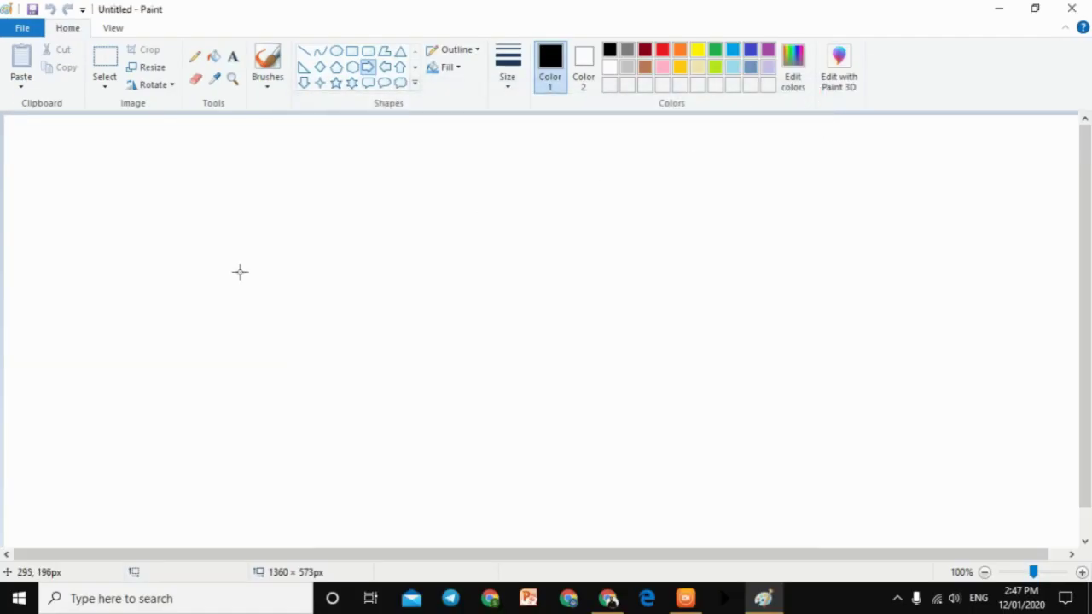
Draw a small right arrow and add the text CTRL+S in Cooper Black 70 beside it.
{"action": "left_click_drag", "start_coordinate": [238, 271], "coordinate": [265, 345]}
{"action": "left_click", "coordinate": [305, 285]}
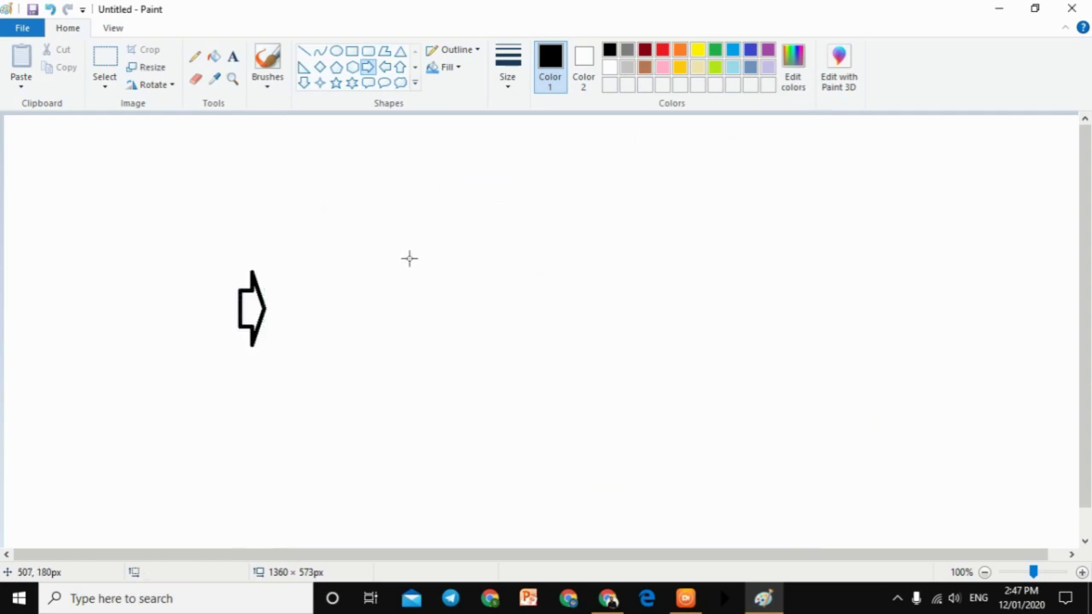
{"action": "left_click", "coordinate": [232, 56]}
{"action": "left_click_drag", "start_coordinate": [421, 219], "coordinate": [626, 368]}
{"action": "type", "text": "cTRL+S"}
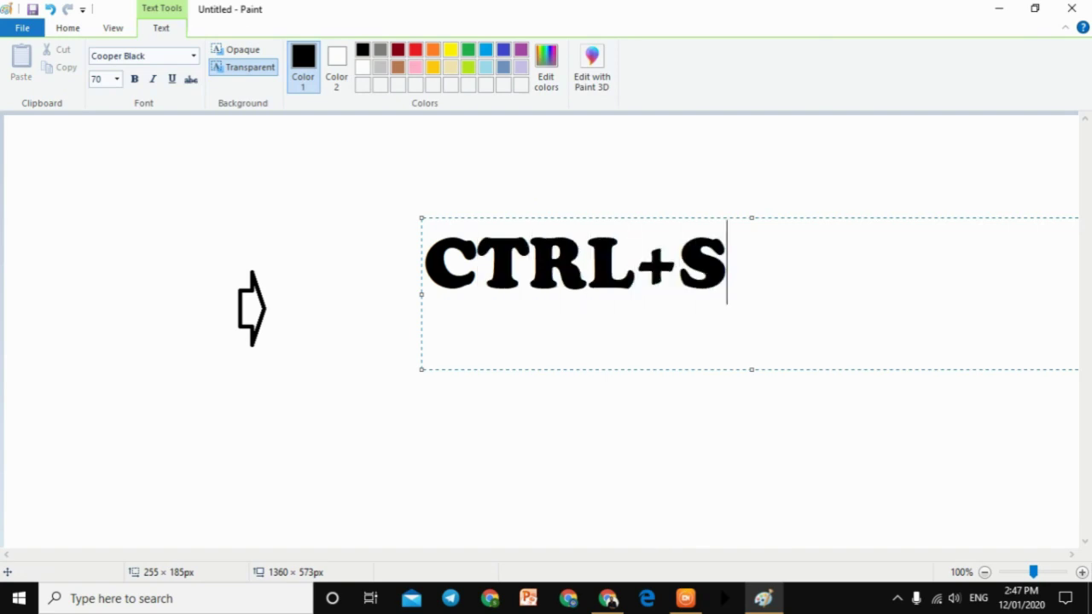
{"action": "left_click", "coordinate": [394, 209]}
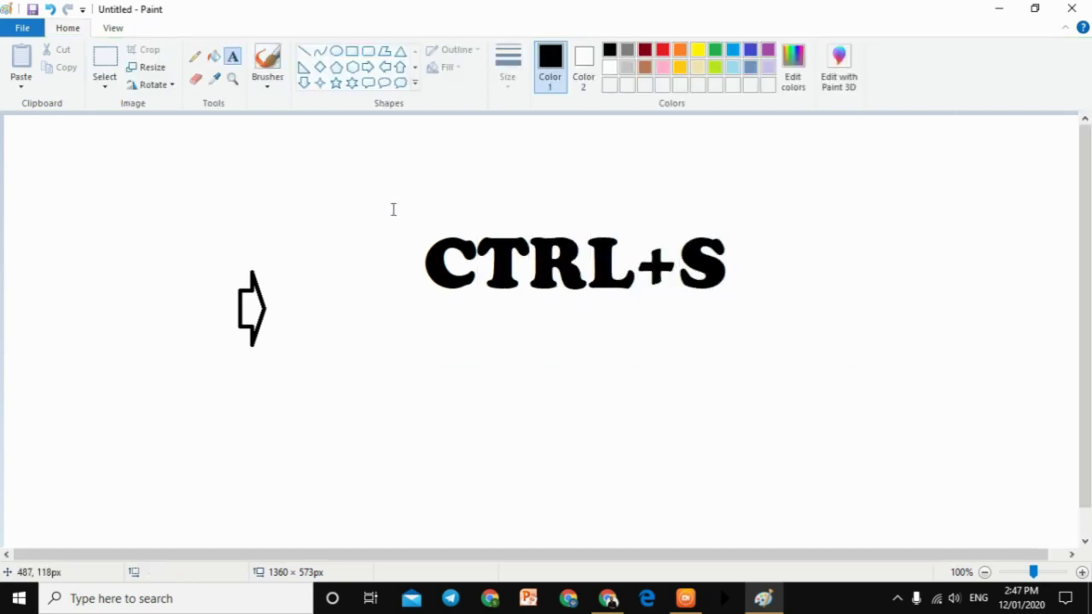
Start a Ctrl+S save and close the Save As dialog without saving.
{"action": "key", "text": "ctrl+s"}
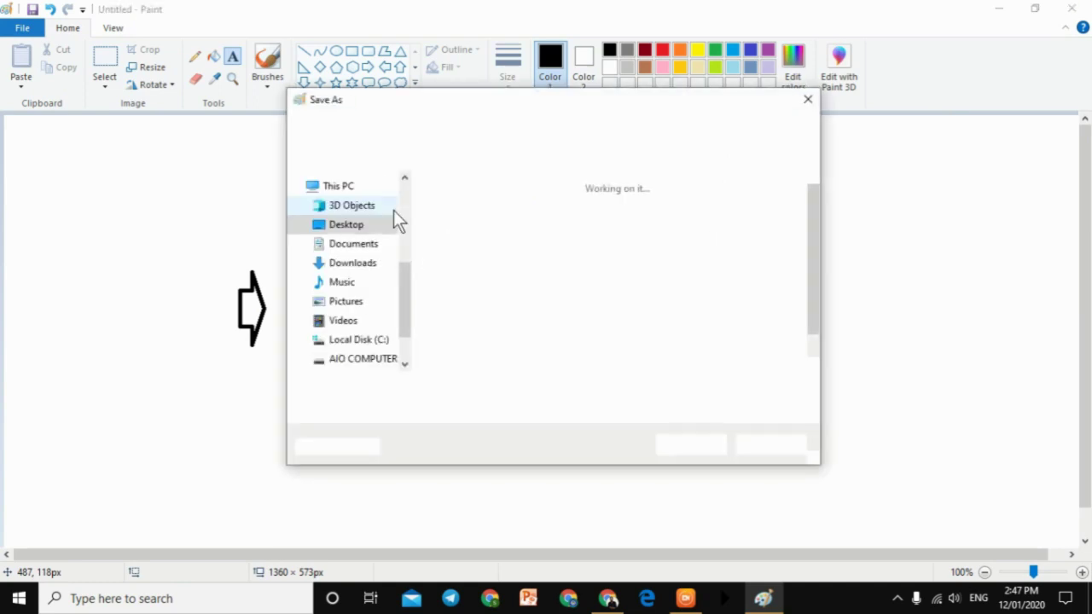
{"action": "left_click", "coordinate": [809, 105]}
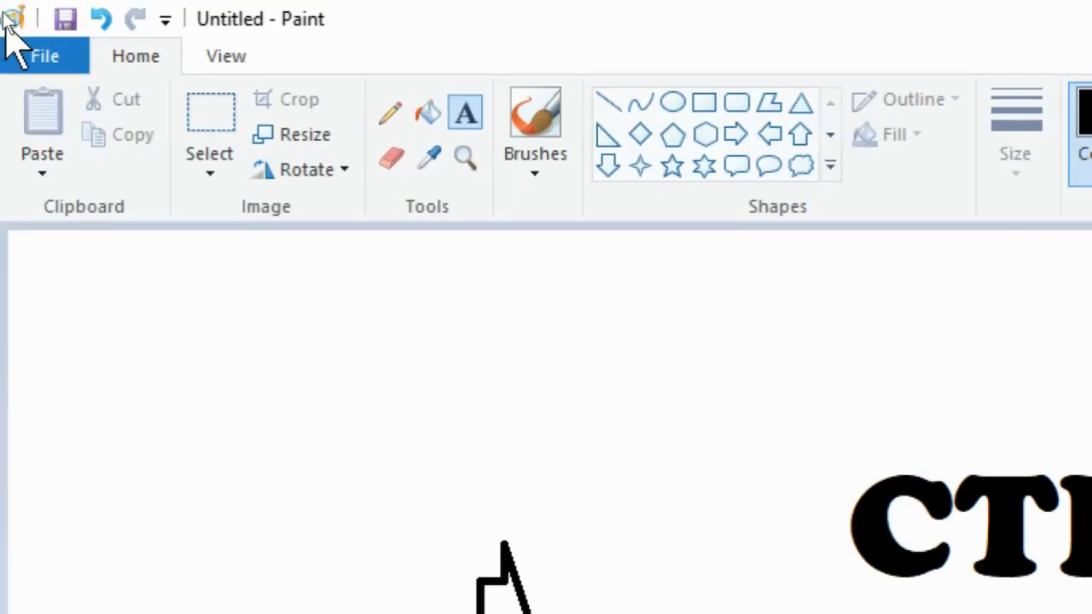
{"action": "left_click", "coordinate": [10, 17]}
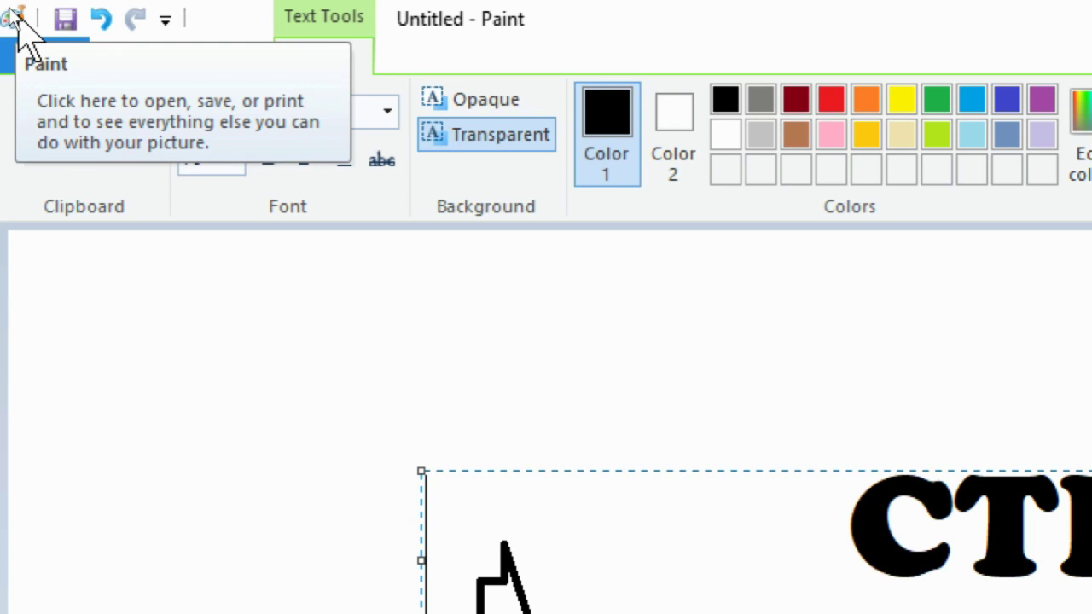
Open and close the window system menu twice, then finish the text.
{"action": "left_click", "coordinate": [16, 16]}
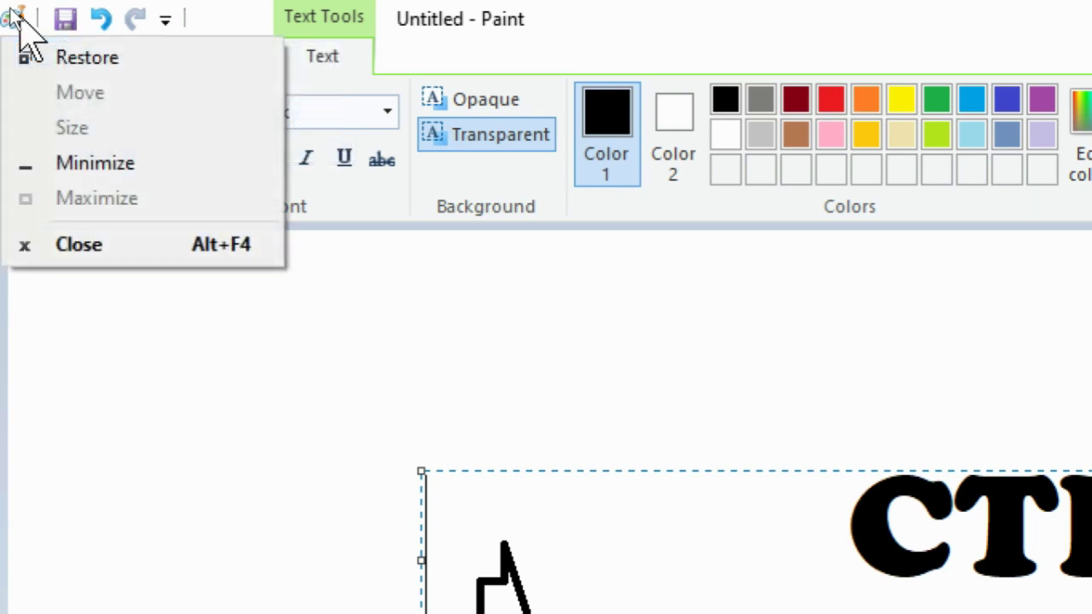
{"action": "left_click", "coordinate": [17, 15]}
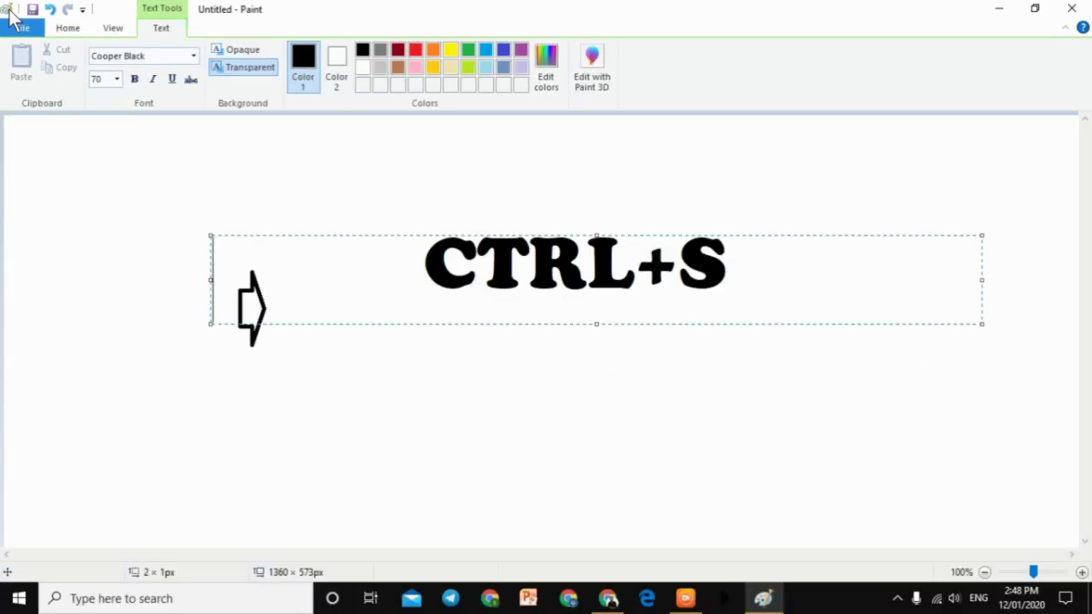
{"action": "left_click", "coordinate": [12, 17]}
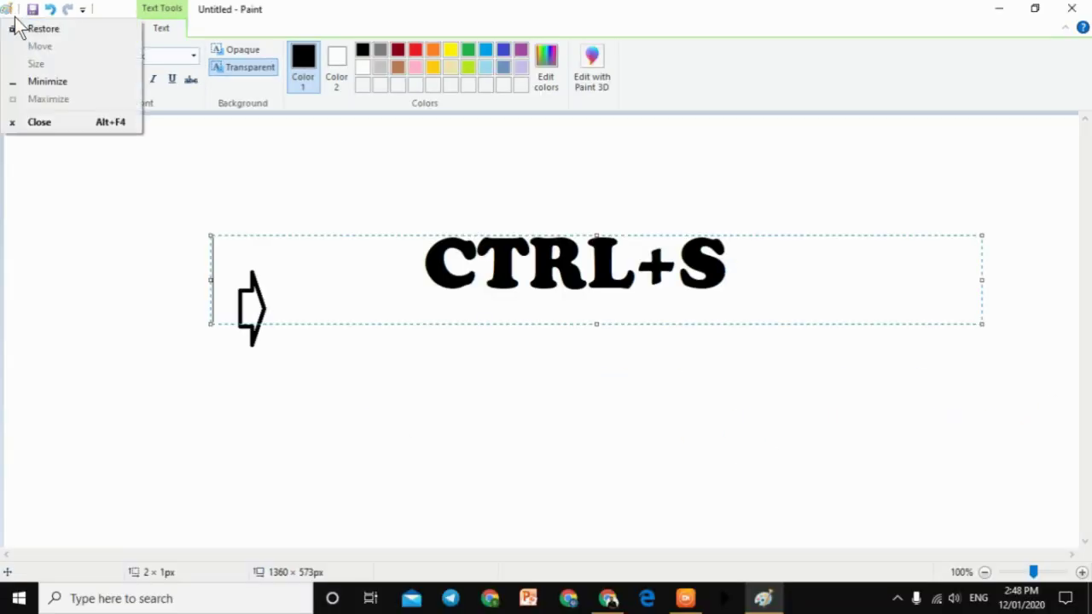
{"action": "left_click", "coordinate": [119, 184]}
{"action": "left_click", "coordinate": [213, 190]}
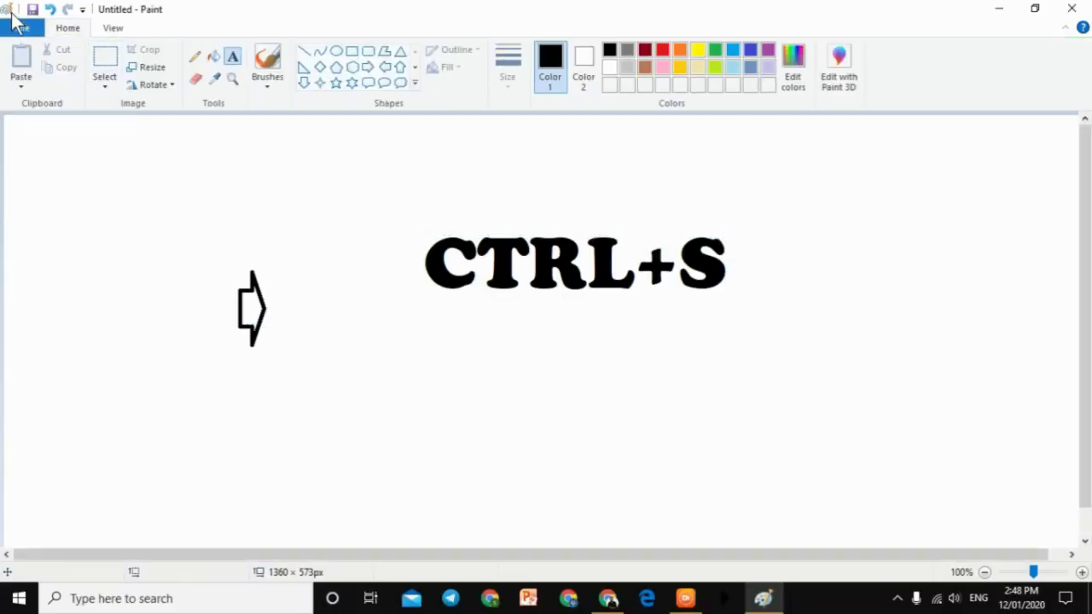
Look at the File menu and window menu, then start an empty text box on the canvas.
{"action": "left_click", "coordinate": [21, 29]}
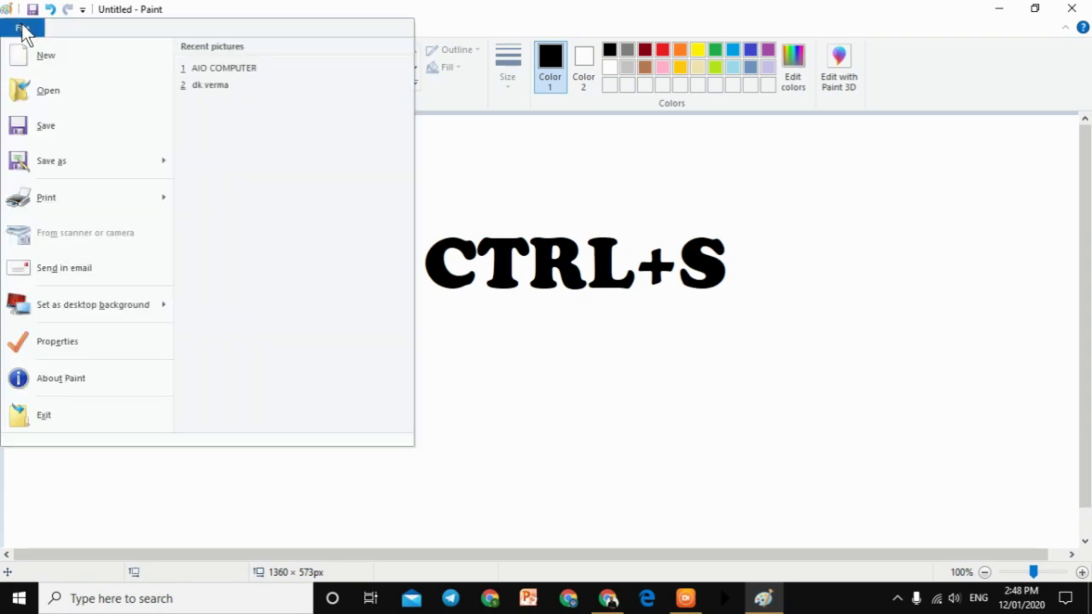
{"action": "left_click", "coordinate": [19, 22]}
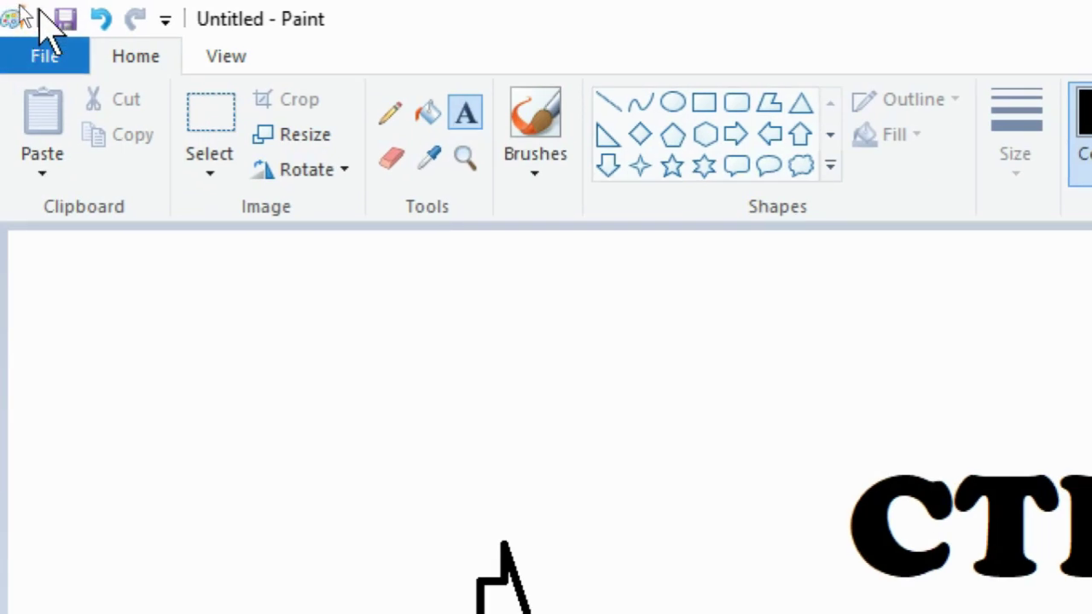
{"action": "left_click", "coordinate": [14, 18]}
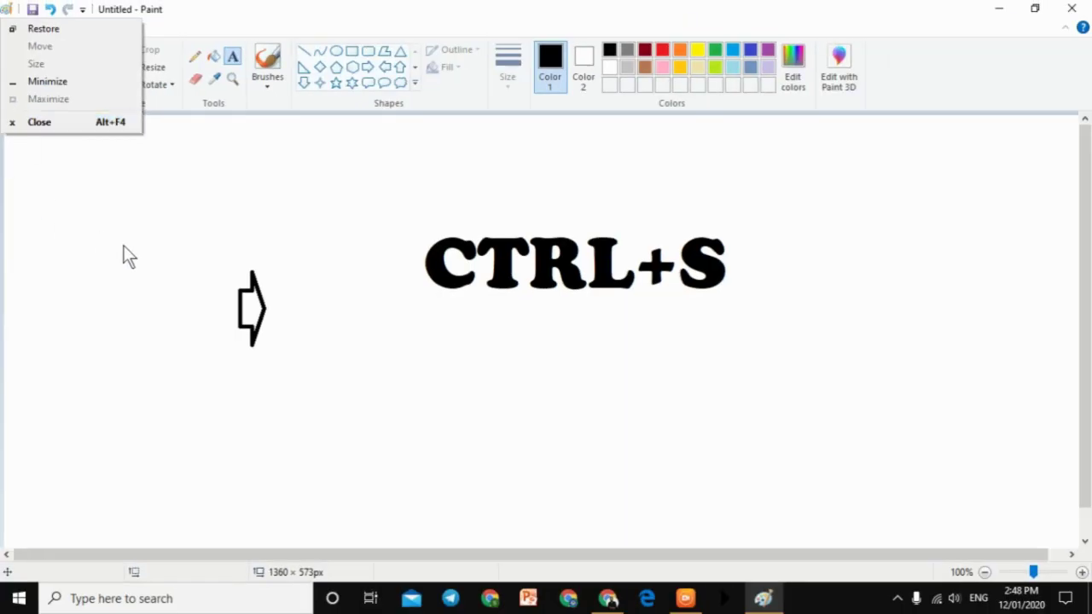
{"action": "left_click", "coordinate": [123, 244]}
{"action": "left_click", "coordinate": [123, 245]}
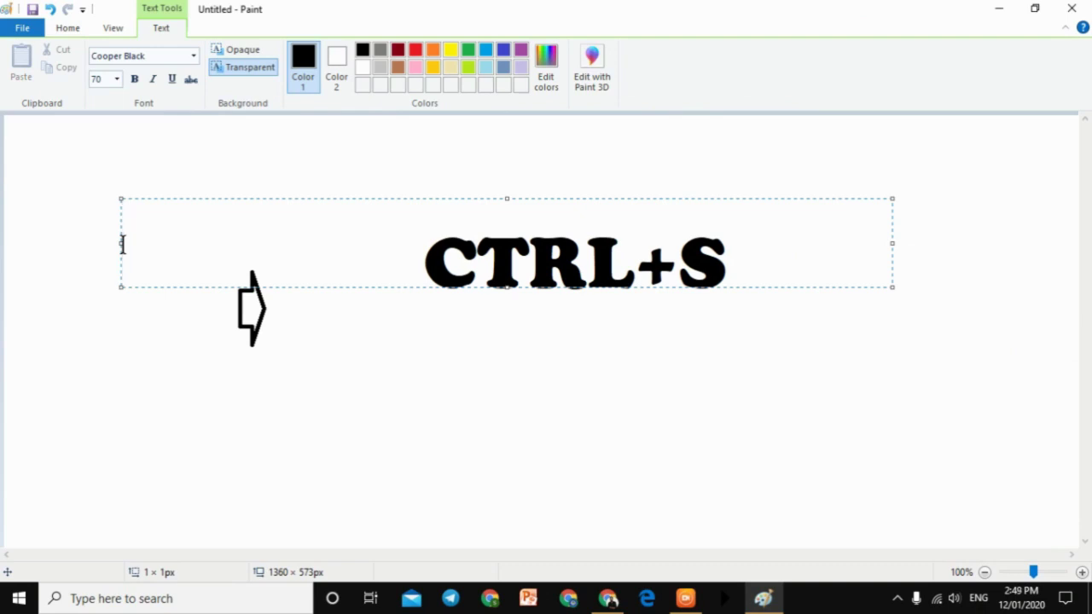
Discard the empty text box and scroll around the canvas.
{"action": "left_click", "coordinate": [402, 356]}
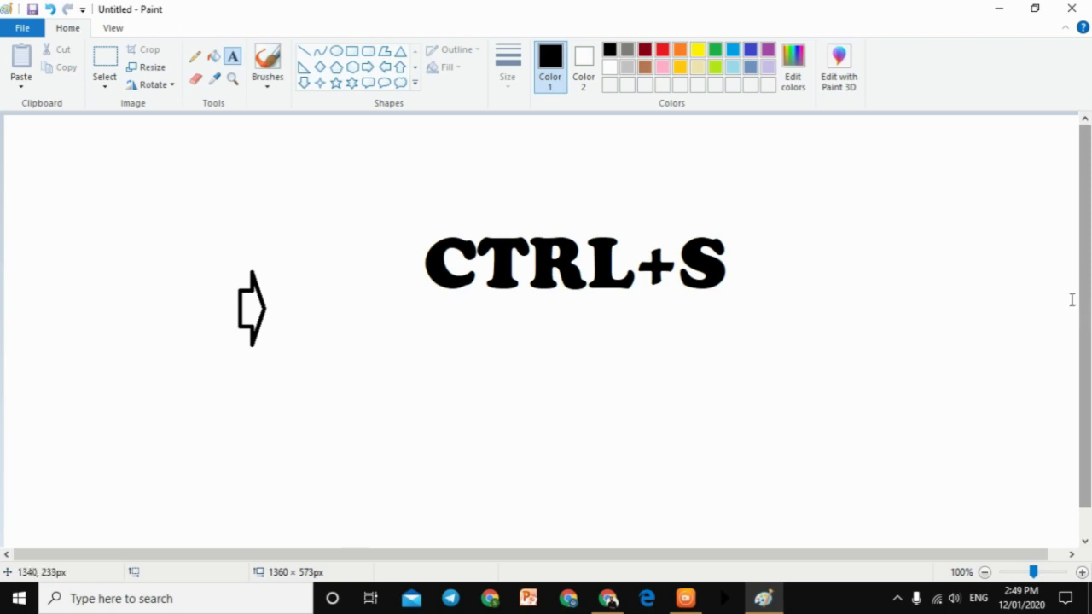
{"action": "left_click_drag", "start_coordinate": [1084, 129], "coordinate": [1085, 217]}
{"action": "left_click_drag", "start_coordinate": [1085, 268], "coordinate": [1084, 469]}
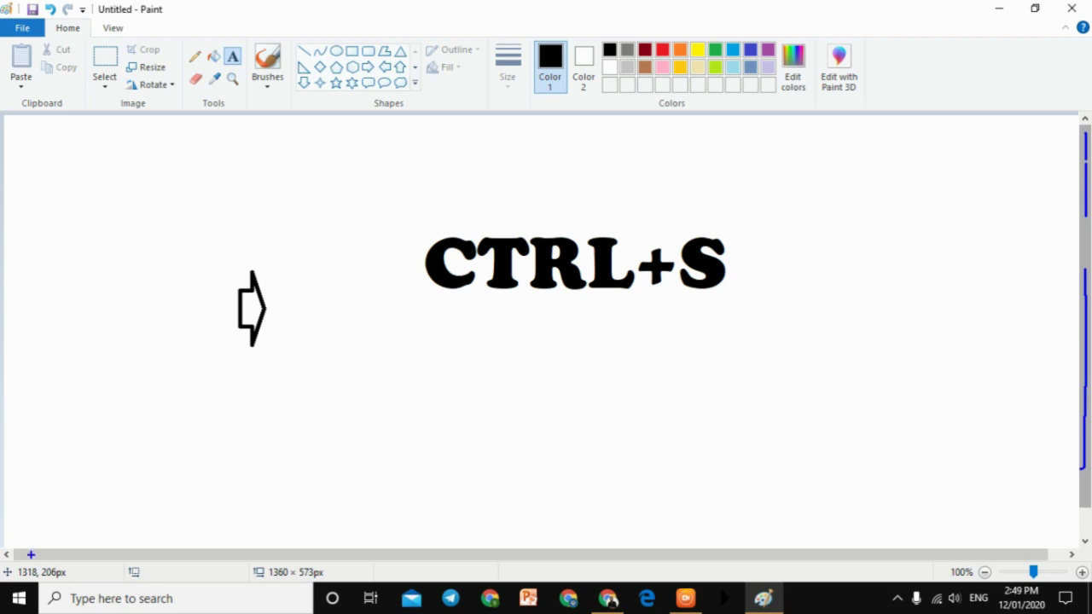
{"action": "left_click_drag", "start_coordinate": [31, 555], "coordinate": [1016, 554]}
Handwrite 'R' and 'Down' screen annotations around CTRL+S, then clear them.
{"action": "left_click_drag", "start_coordinate": [969, 223], "coordinate": [1008, 336]}
{"action": "mouse_move", "coordinate": [960, 205]}
{"action": "left_mouse_down"}
{"action": "mouse_move", "coordinate": [989, 256]}
{"action": "mouse_move", "coordinate": [1088, 313]}
{"action": "left_mouse_up"}
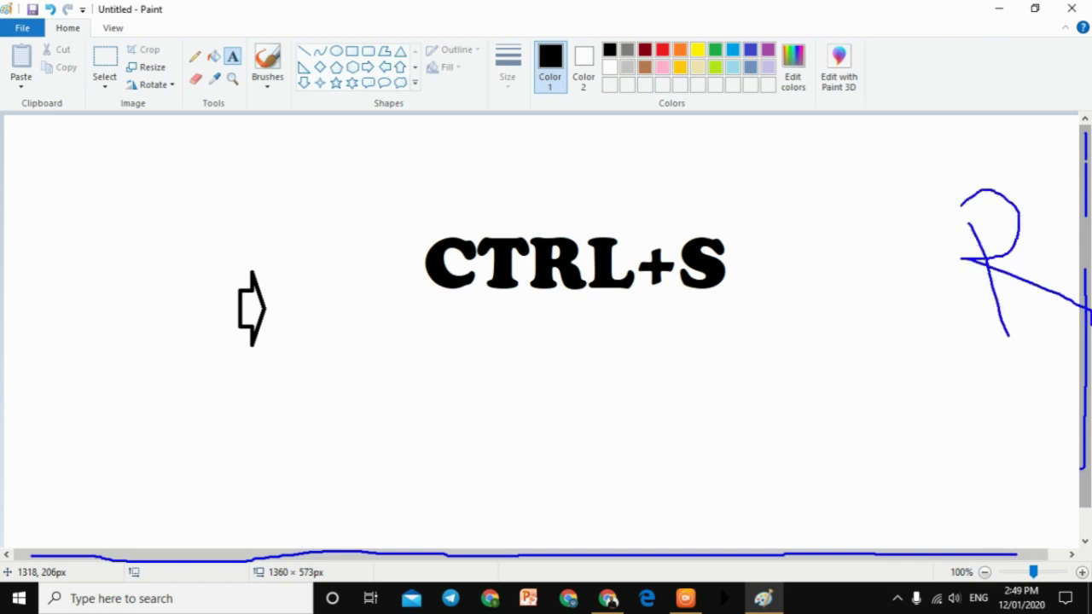
{"action": "left_click_drag", "start_coordinate": [430, 486], "coordinate": [445, 529]}
{"action": "mouse_move", "coordinate": [418, 471]}
{"action": "left_mouse_down"}
{"action": "mouse_move", "coordinate": [493, 501]}
{"action": "mouse_move", "coordinate": [449, 530]}
{"action": "mouse_move", "coordinate": [424, 520]}
{"action": "left_mouse_up"}
{"action": "mouse_move", "coordinate": [539, 467]}
{"action": "left_mouse_down"}
{"action": "mouse_move", "coordinate": [537, 517]}
{"action": "mouse_move", "coordinate": [544, 477]}
{"action": "mouse_move", "coordinate": [562, 471]}
{"action": "mouse_move", "coordinate": [616, 499]}
{"action": "mouse_move", "coordinate": [626, 445]}
{"action": "mouse_move", "coordinate": [655, 488]}
{"action": "mouse_move", "coordinate": [683, 495]}
{"action": "left_mouse_up"}
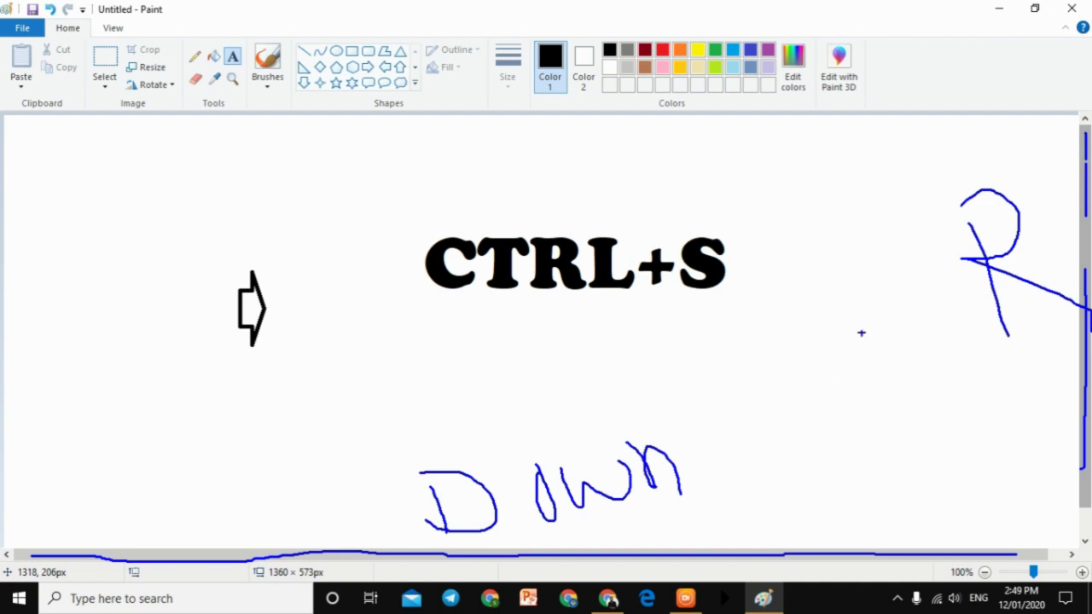
{"action": "key", "text": "Escape"}
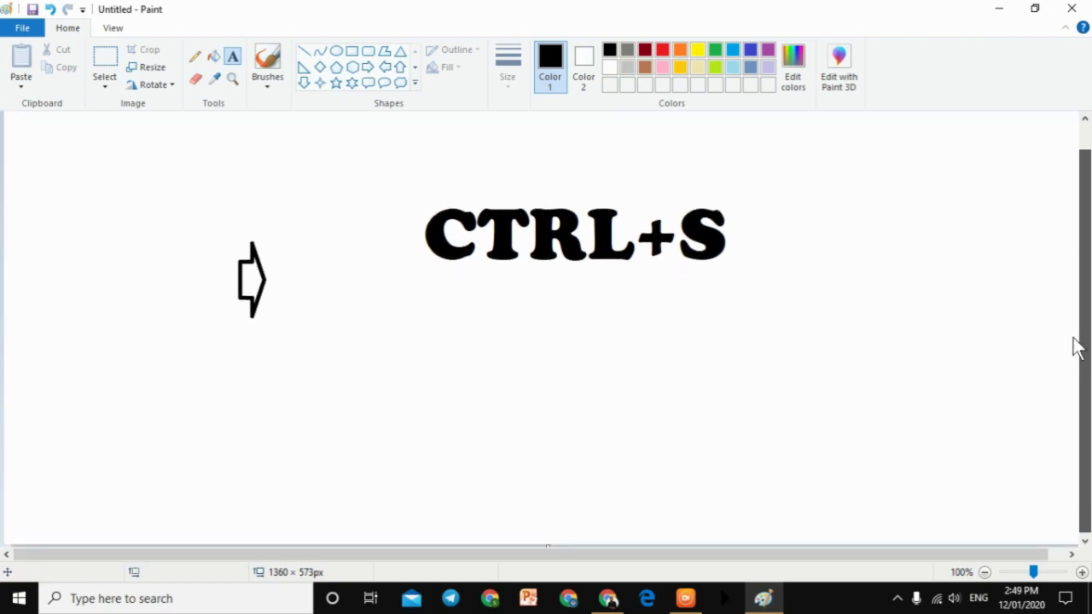
Zoom the picture to 300% and pan with the vertical and horizontal scrollbars.
{"action": "left_click", "coordinate": [1044, 572]}
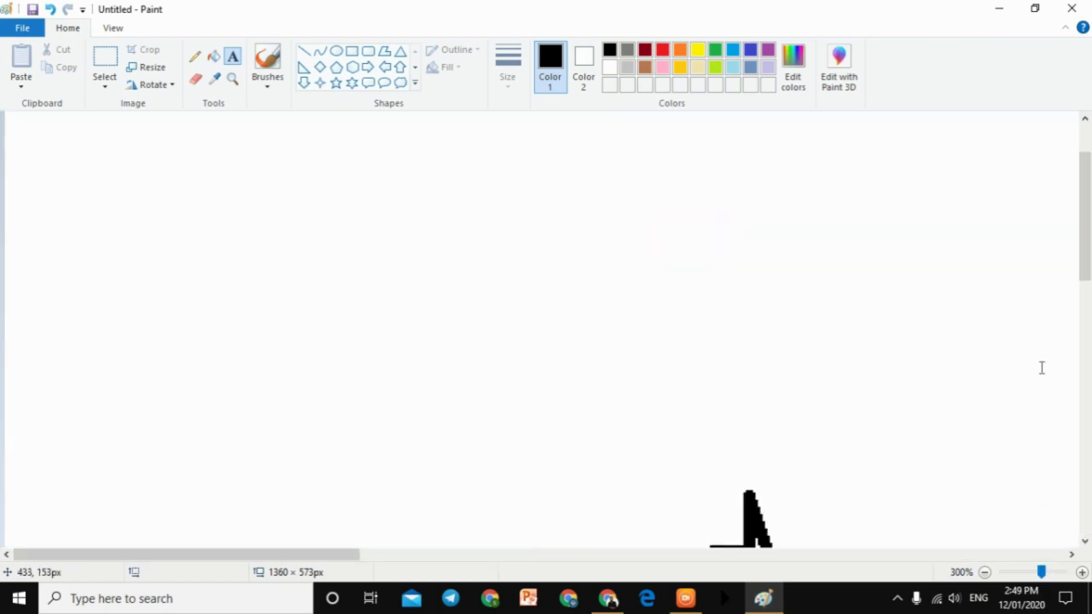
{"action": "mouse_move", "coordinate": [1084, 254]}
{"action": "left_mouse_down"}
{"action": "mouse_move", "coordinate": [1085, 417]}
{"action": "mouse_move", "coordinate": [1084, 209]}
{"action": "left_mouse_up"}
{"action": "left_click_drag", "start_coordinate": [155, 553], "coordinate": [163, 530]}
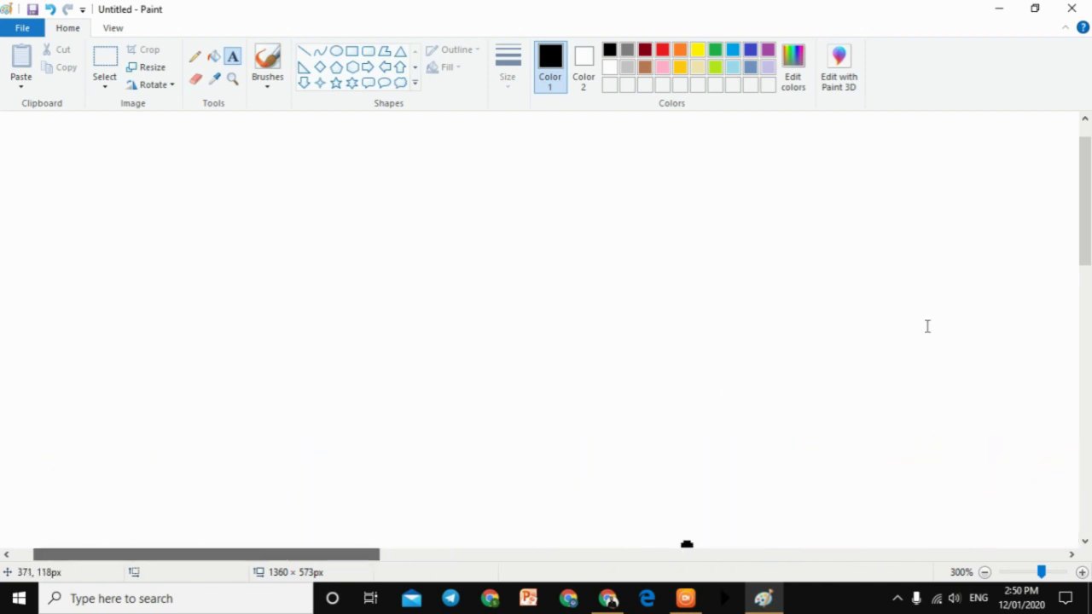
{"action": "left_click_drag", "start_coordinate": [1084, 159], "coordinate": [1087, 182]}
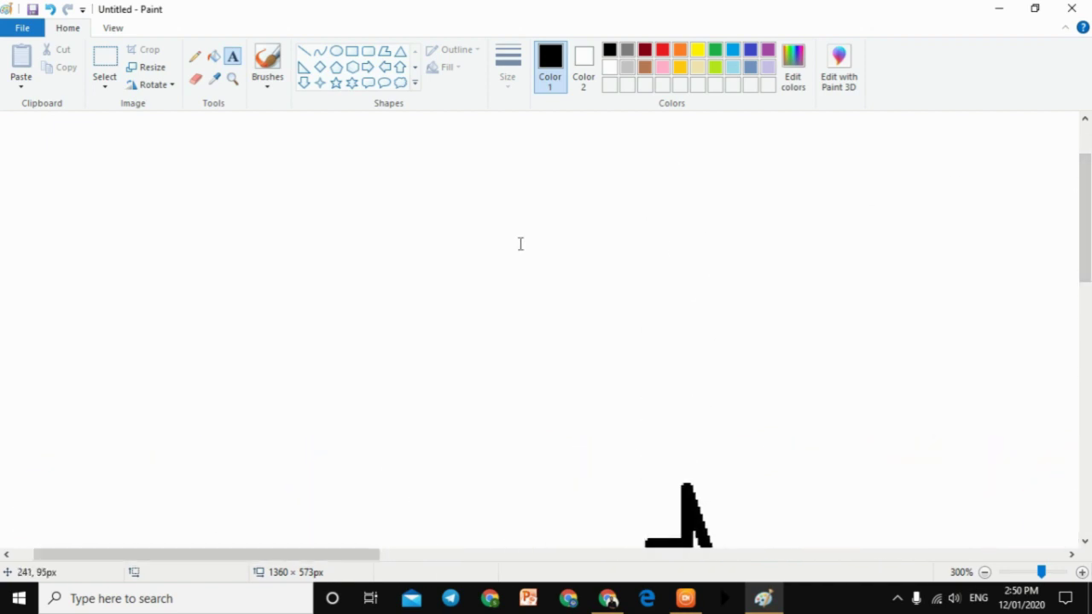
{"action": "left_click_drag", "start_coordinate": [325, 237], "coordinate": [342, 332]}
Handwrite 'vertical' and 'horizontal' screen annotations, clear them, and pan the scrollbars again.
{"action": "mouse_move", "coordinate": [432, 266]}
{"action": "left_mouse_down"}
{"action": "mouse_move", "coordinate": [479, 314]}
{"action": "mouse_move", "coordinate": [478, 259]}
{"action": "mouse_move", "coordinate": [506, 258]}
{"action": "mouse_move", "coordinate": [500, 266]}
{"action": "mouse_move", "coordinate": [537, 245]}
{"action": "mouse_move", "coordinate": [560, 286]}
{"action": "left_mouse_up"}
{"action": "left_click_drag", "start_coordinate": [573, 223], "coordinate": [607, 300]}
{"action": "left_click_drag", "start_coordinate": [573, 269], "coordinate": [631, 247]}
{"action": "left_click_drag", "start_coordinate": [625, 232], "coordinate": [646, 268]}
{"action": "mouse_move", "coordinate": [676, 194]}
{"action": "left_mouse_down"}
{"action": "mouse_move", "coordinate": [690, 241]}
{"action": "mouse_move", "coordinate": [719, 207]}
{"action": "mouse_move", "coordinate": [730, 228]}
{"action": "mouse_move", "coordinate": [767, 213]}
{"action": "left_mouse_up"}
{"action": "mouse_move", "coordinate": [523, 366]}
{"action": "left_mouse_down"}
{"action": "mouse_move", "coordinate": [546, 394]}
{"action": "mouse_move", "coordinate": [607, 394]}
{"action": "left_mouse_up"}
{"action": "mouse_move", "coordinate": [610, 329]}
{"action": "left_mouse_down"}
{"action": "mouse_move", "coordinate": [632, 358]}
{"action": "mouse_move", "coordinate": [618, 338]}
{"action": "mouse_move", "coordinate": [680, 291]}
{"action": "mouse_move", "coordinate": [701, 305]}
{"action": "mouse_move", "coordinate": [744, 275]}
{"action": "mouse_move", "coordinate": [815, 276]}
{"action": "mouse_move", "coordinate": [882, 255]}
{"action": "left_mouse_up"}
{"action": "mouse_move", "coordinate": [754, 253]}
{"action": "left_mouse_down"}
{"action": "mouse_move", "coordinate": [747, 307]}
{"action": "mouse_move", "coordinate": [824, 330]}
{"action": "left_mouse_up"}
{"action": "key", "text": "Escape"}
{"action": "mouse_move", "coordinate": [1088, 205]}
{"action": "left_mouse_down"}
{"action": "mouse_move", "coordinate": [1077, 419]}
{"action": "mouse_move", "coordinate": [1077, 214]}
{"action": "left_mouse_up"}
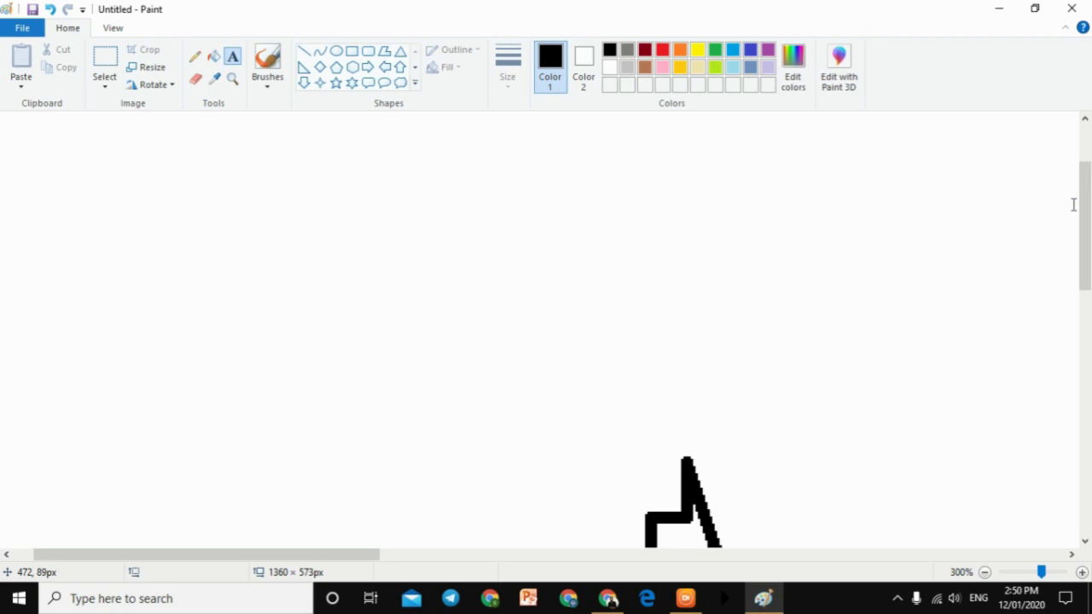
{"action": "left_click_drag", "start_coordinate": [300, 556], "coordinate": [503, 518]}
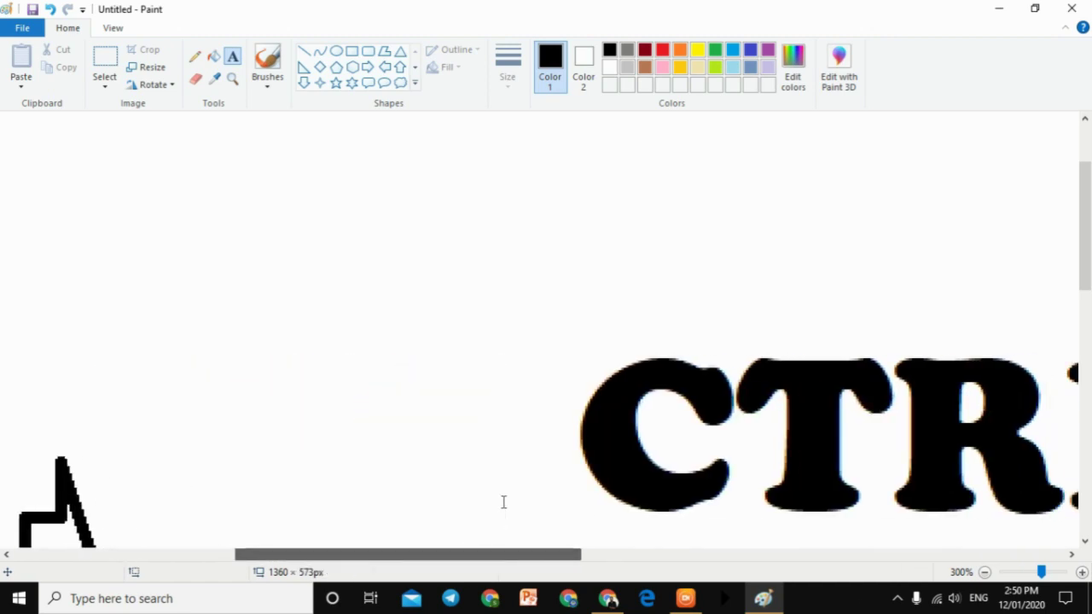
Zoom out to 200%, pan across the canvas with both scrollbars, then return to 100%.
{"action": "scroll", "coordinate": [502, 517], "scroll_direction": "down", "scroll_amount": 1, "text": "ctrl"}
{"action": "scroll", "coordinate": [487, 427], "scroll_direction": "down", "scroll_amount": 2}
{"action": "left_click_drag", "start_coordinate": [1087, 284], "coordinate": [1007, 353]}
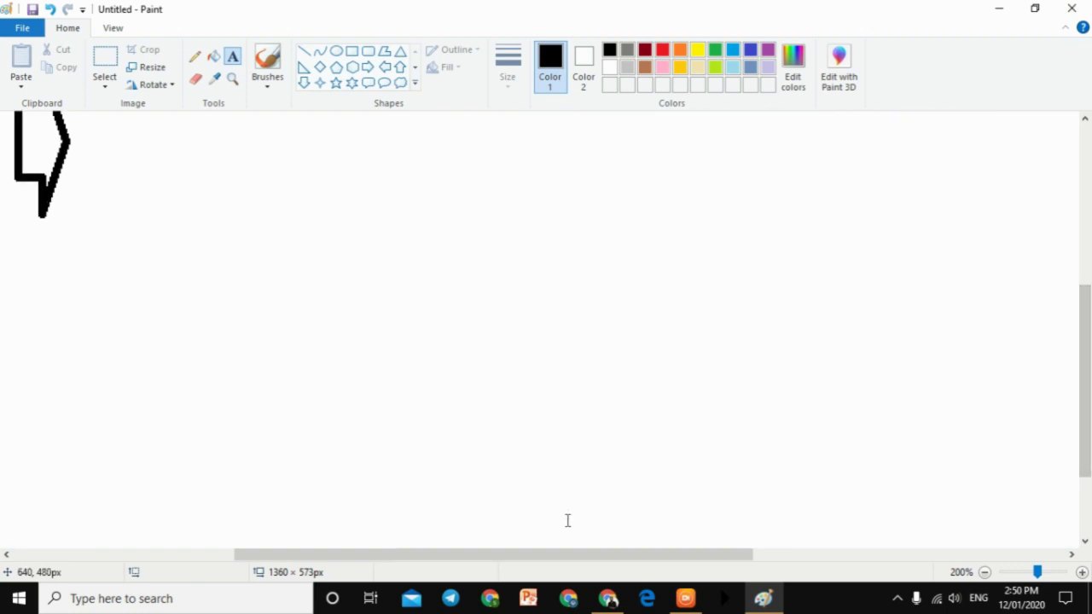
{"action": "left_click_drag", "start_coordinate": [555, 554], "coordinate": [305, 553]}
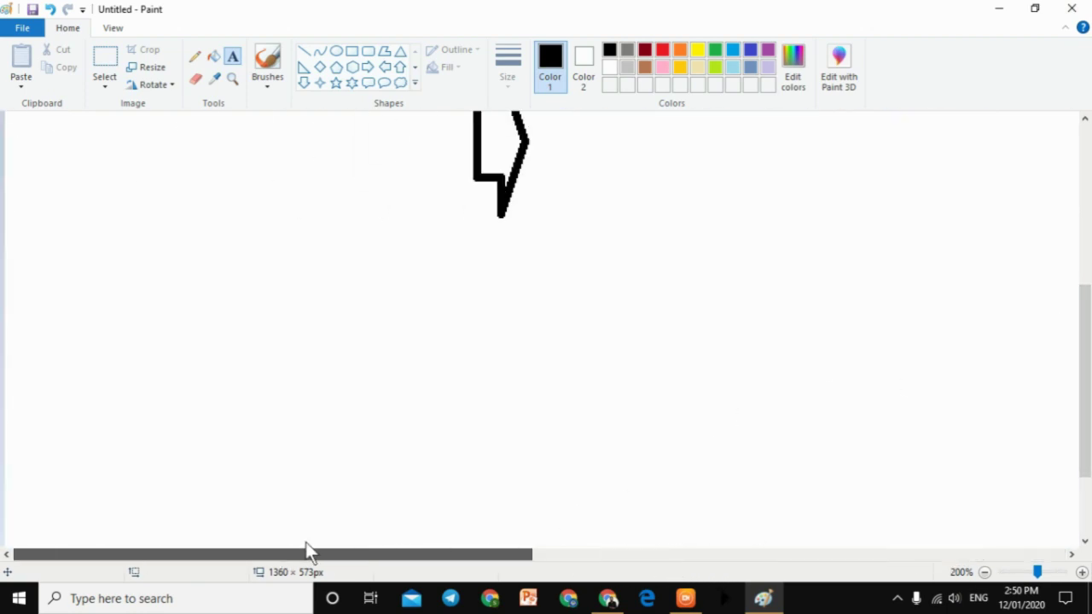
{"action": "left_click_drag", "start_coordinate": [1087, 372], "coordinate": [1087, 267]}
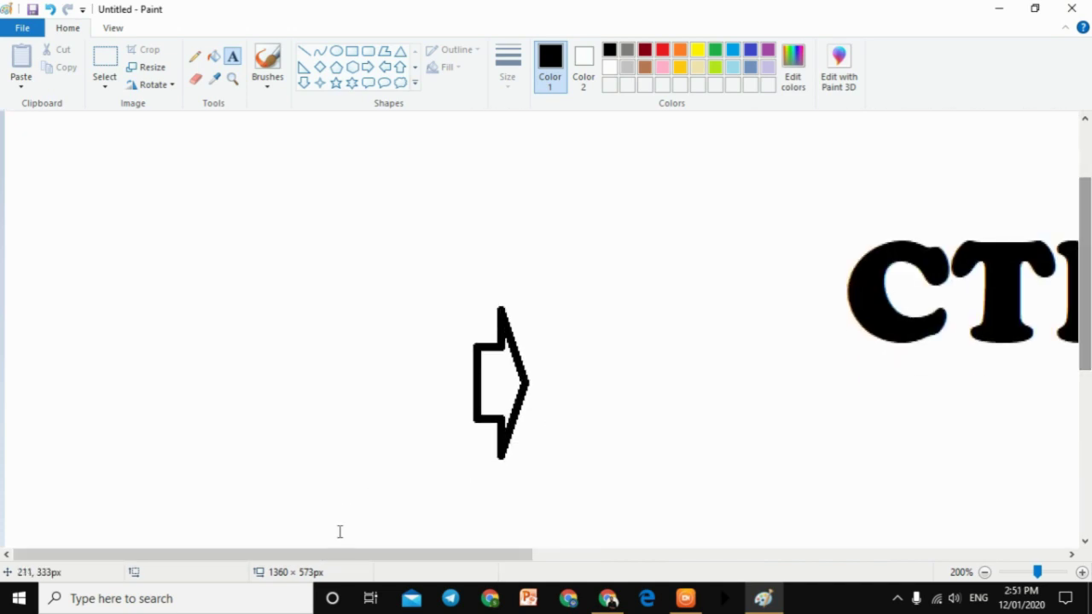
{"action": "left_click_drag", "start_coordinate": [317, 554], "coordinate": [855, 537]}
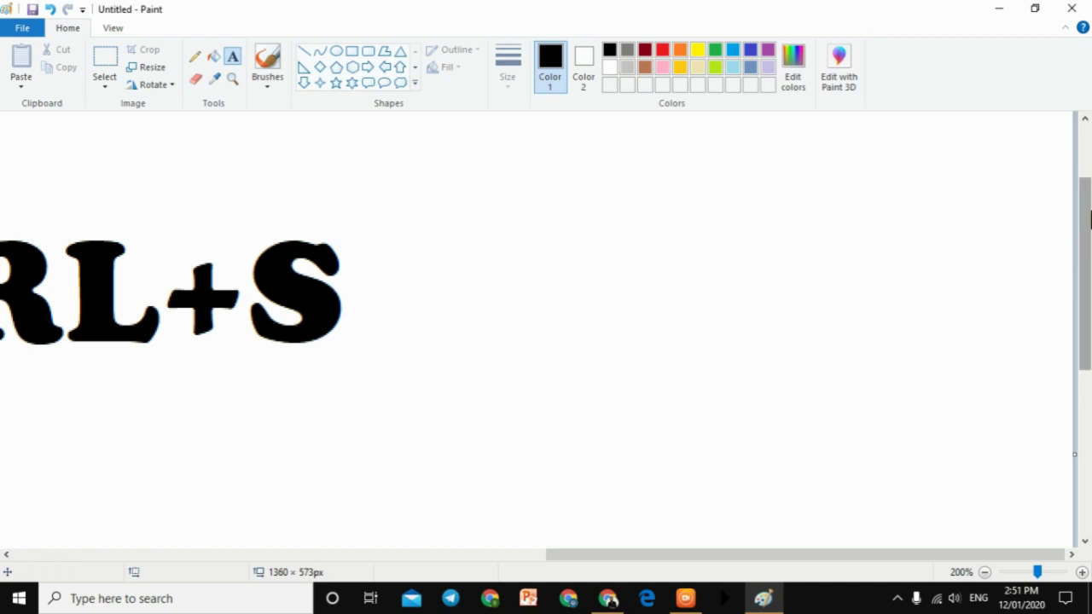
{"action": "mouse_move", "coordinate": [1089, 215]}
{"action": "left_mouse_down"}
{"action": "mouse_move", "coordinate": [1089, 281]}
{"action": "mouse_move", "coordinate": [1089, 209]}
{"action": "left_mouse_up"}
{"action": "left_click_drag", "start_coordinate": [771, 555], "coordinate": [331, 544]}
{"action": "scroll", "coordinate": [644, 459], "scroll_direction": "down", "scroll_amount": 2, "text": "ctrl"}
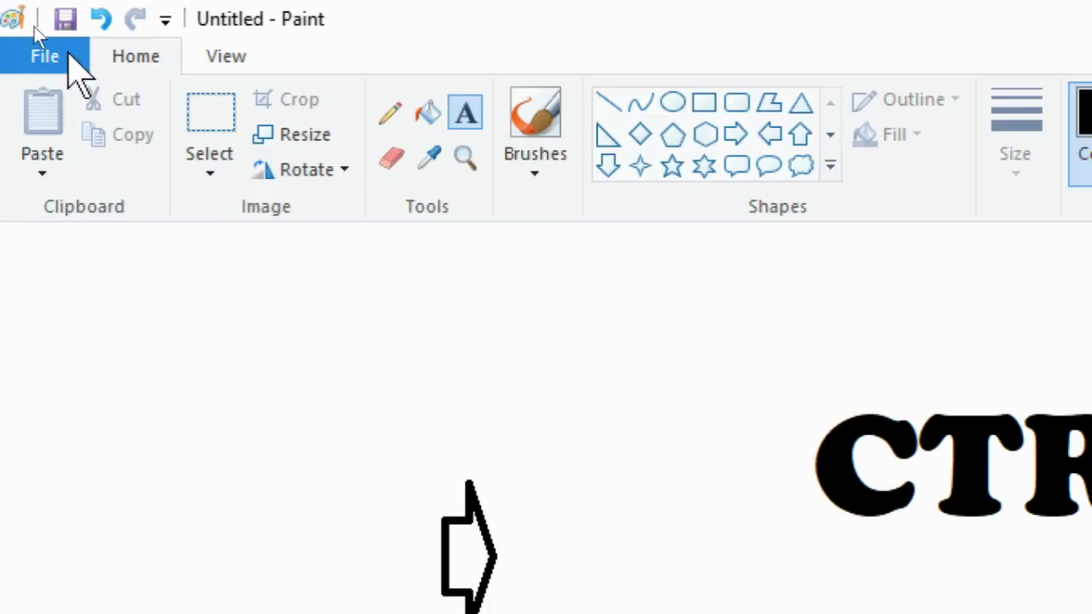
Open and close the File menu, then visit the View tab and return to Home.
{"action": "left_click", "coordinate": [47, 54]}
{"action": "left_click", "coordinate": [137, 56]}
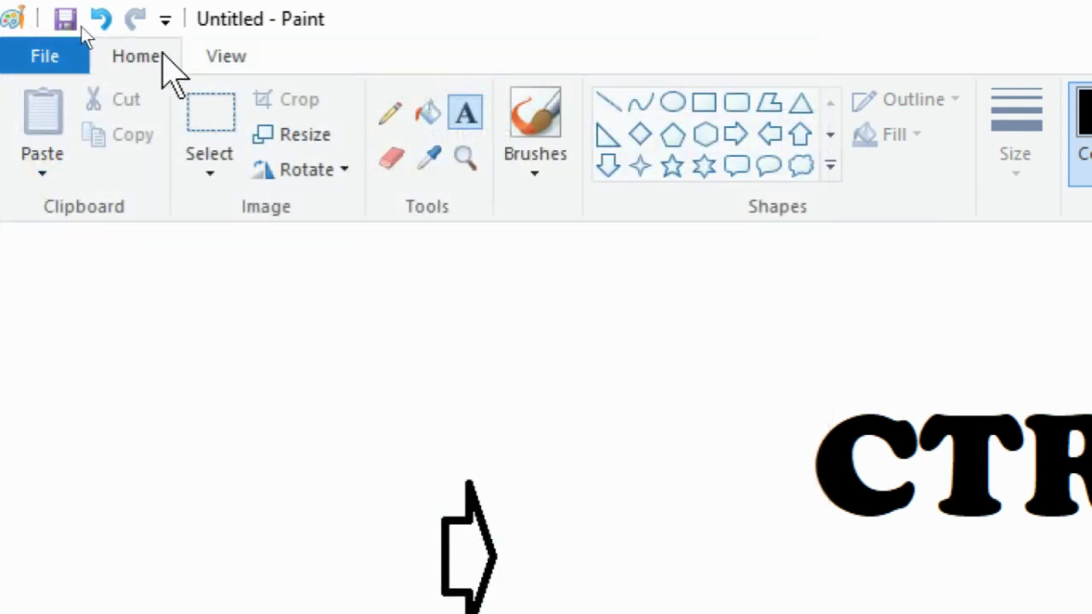
{"action": "left_click", "coordinate": [226, 55]}
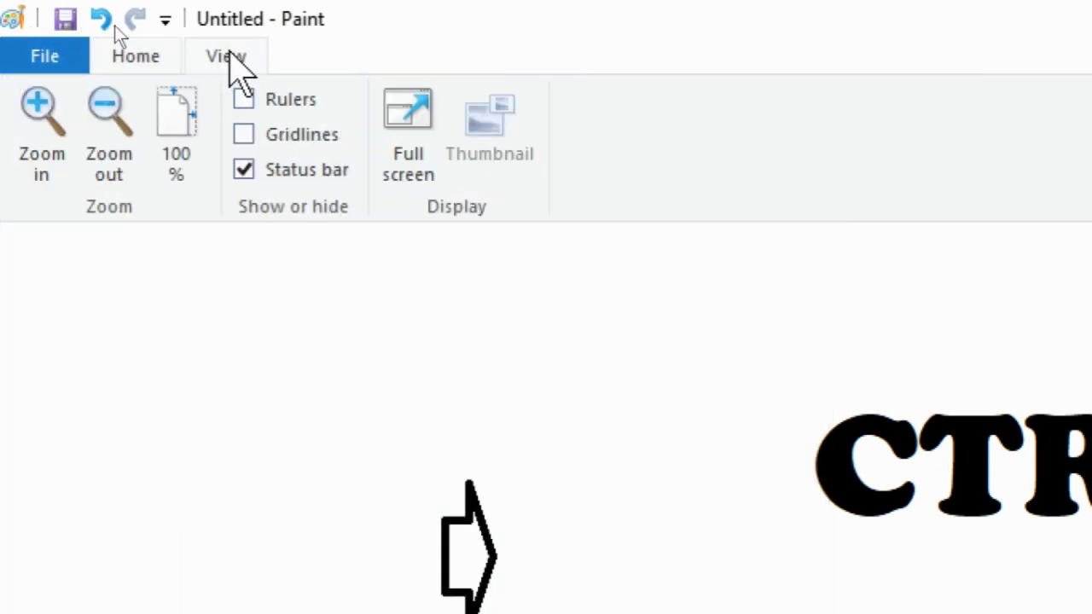
{"action": "left_click", "coordinate": [154, 55]}
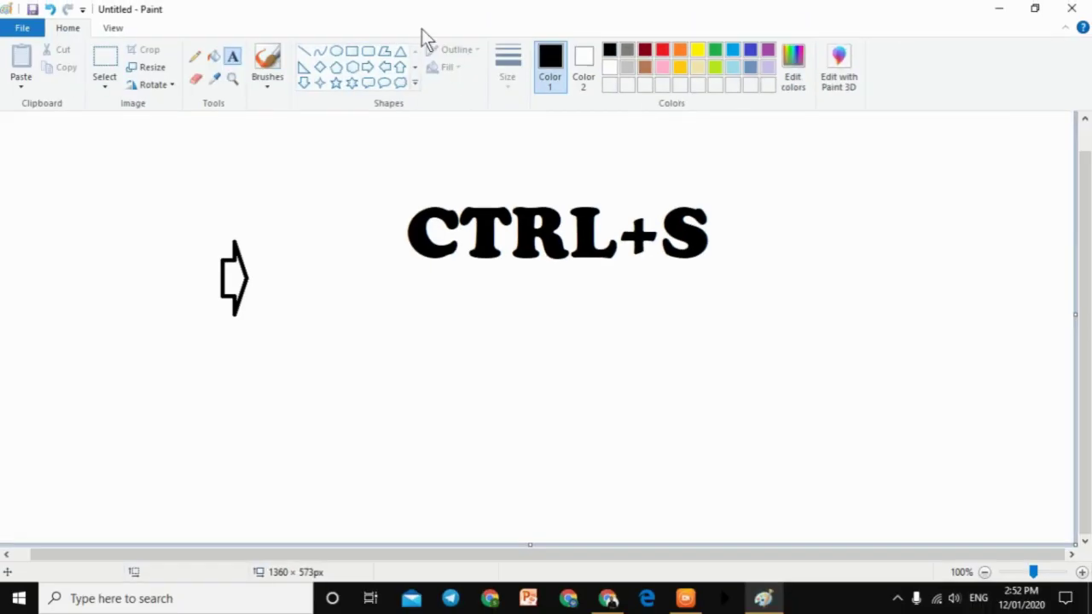
Switch the ribbon back to the Home tab.
{"action": "left_click", "coordinate": [68, 28]}
Open and close the File menu, then show the View tab's zoom, ruler and gridline options.
{"action": "left_click", "coordinate": [32, 27]}
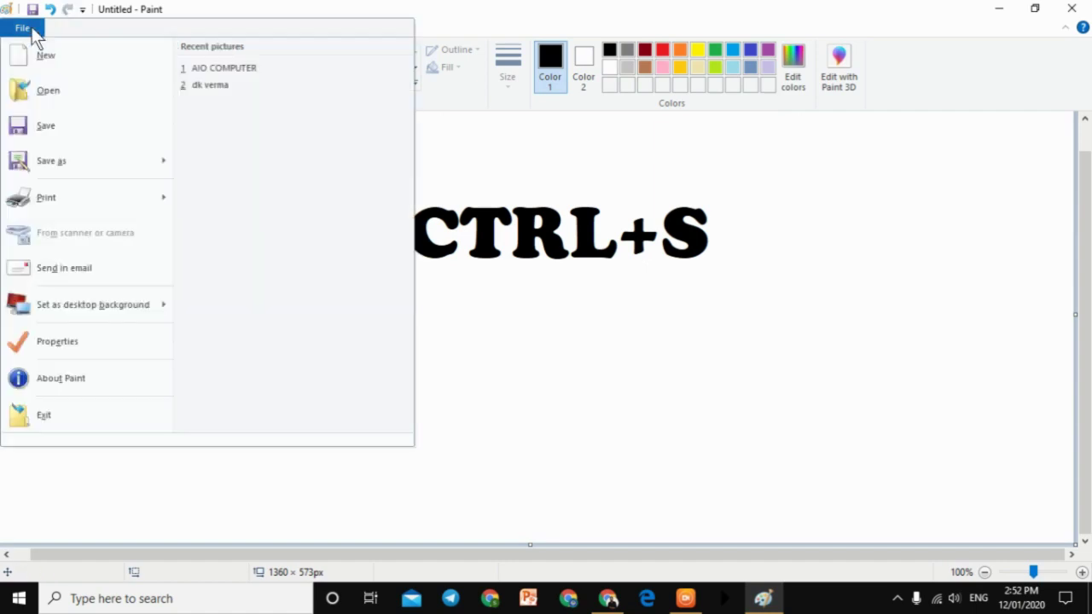
{"action": "left_click", "coordinate": [31, 27]}
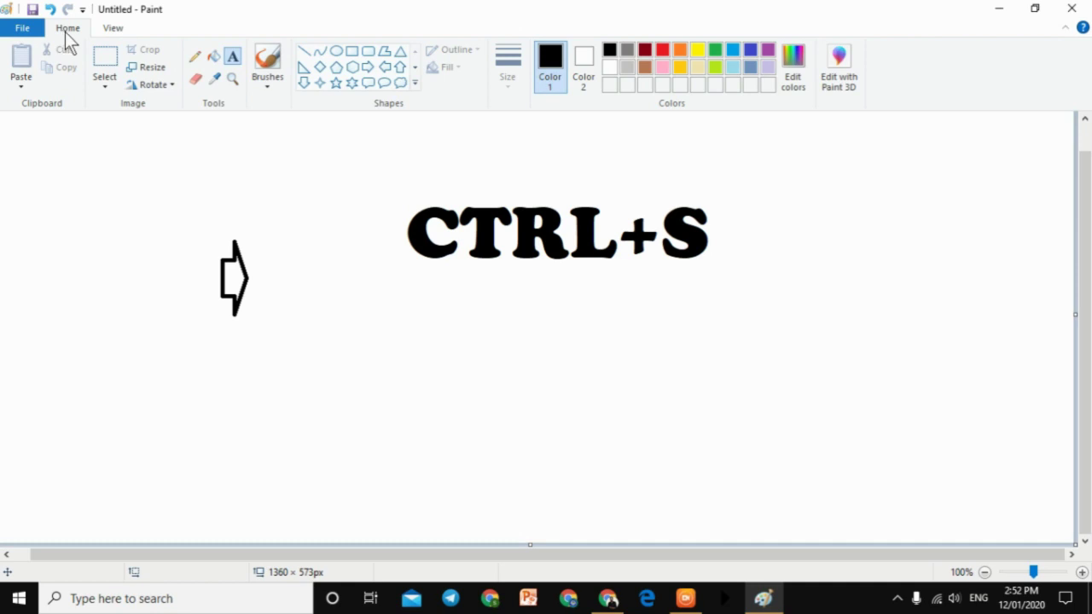
{"action": "left_click", "coordinate": [115, 33]}
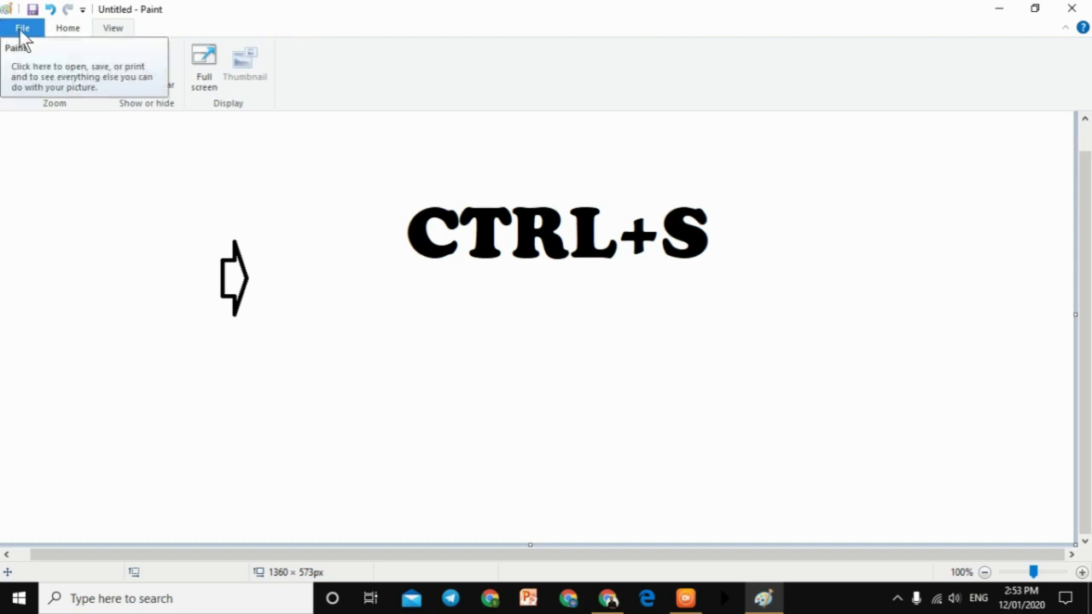
{"action": "left_click", "coordinate": [21, 35]}
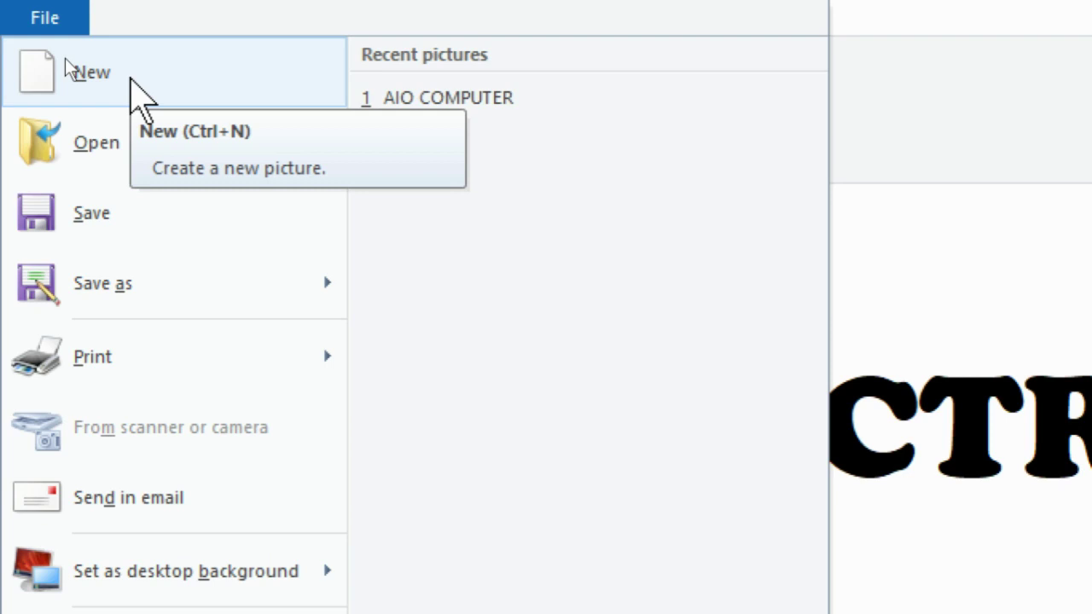
{"action": "left_click", "coordinate": [1091, 613]}
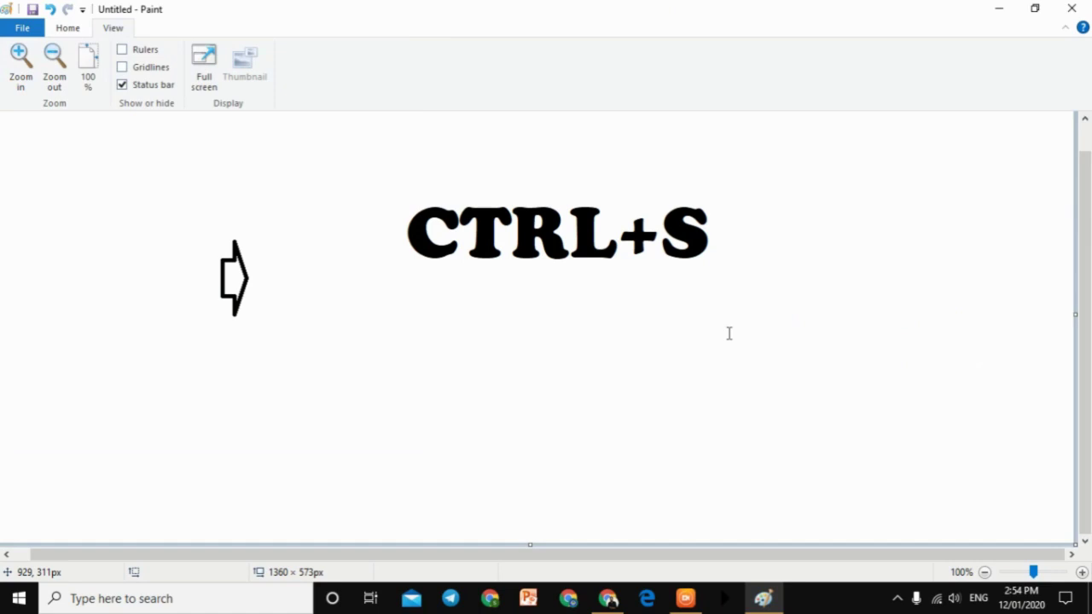
{"action": "left_click", "coordinate": [68, 28]}
Drag out a text box beside the arrow and discard it while still empty.
{"action": "left_click_drag", "start_coordinate": [237, 269], "coordinate": [1009, 381]}
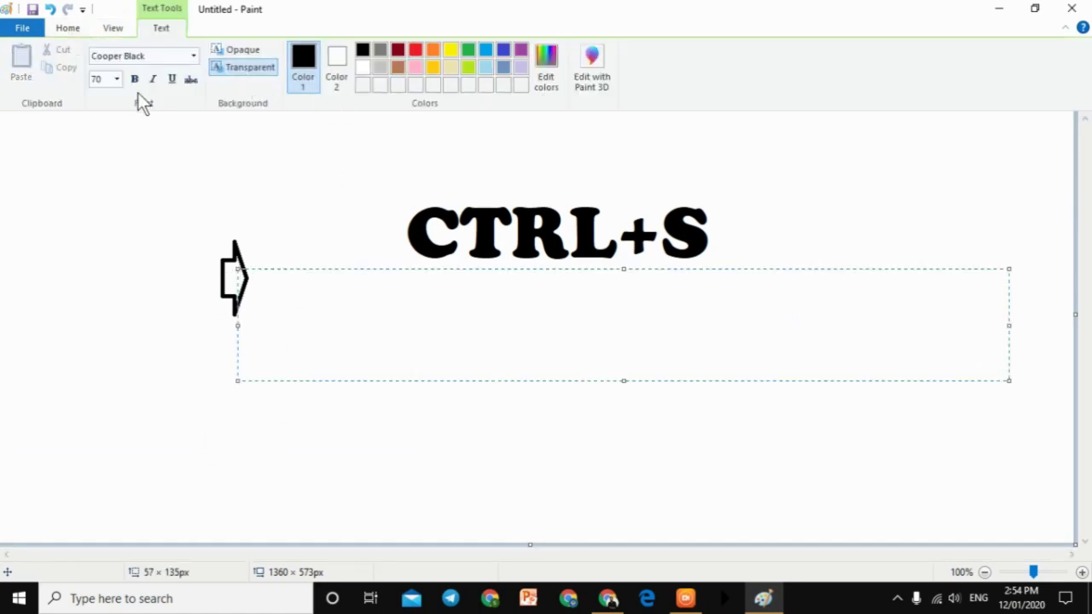
{"action": "left_click", "coordinate": [77, 30]}
{"action": "left_click", "coordinate": [229, 190]}
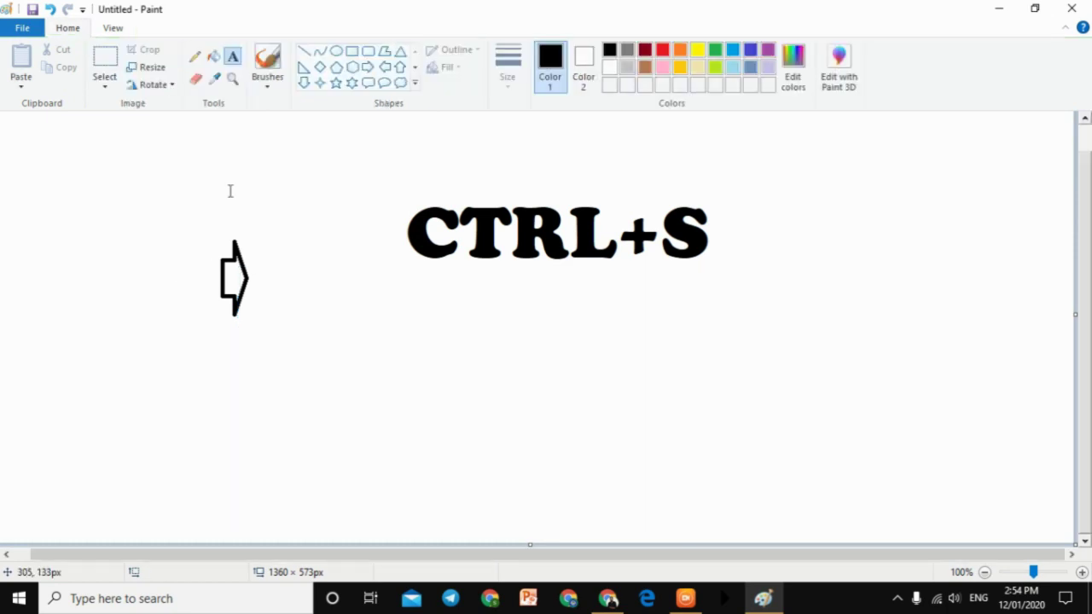
Sketch two pencil loops, one around the arrow and one below CTRL+S, and open the File menu.
{"action": "left_click", "coordinate": [195, 56]}
{"action": "mouse_move", "coordinate": [151, 201]}
{"action": "left_mouse_down"}
{"action": "mouse_move", "coordinate": [283, 350]}
{"action": "mouse_move", "coordinate": [313, 497]}
{"action": "left_mouse_up"}
{"action": "mouse_move", "coordinate": [515, 381]}
{"action": "left_mouse_down"}
{"action": "mouse_move", "coordinate": [565, 480]}
{"action": "mouse_move", "coordinate": [784, 309]}
{"action": "mouse_move", "coordinate": [850, 313]}
{"action": "left_mouse_up"}
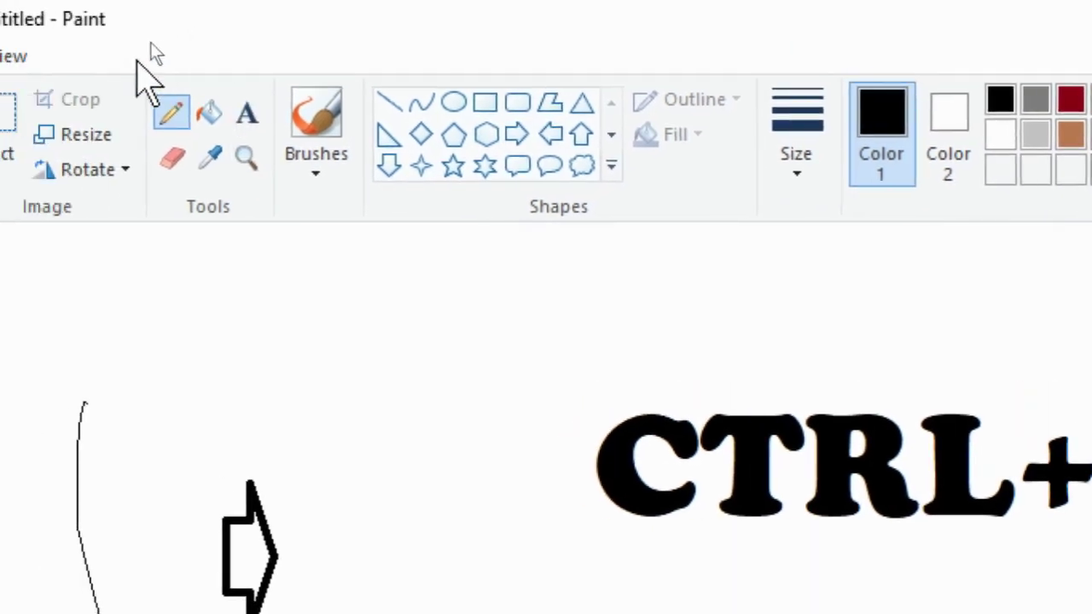
{"action": "left_click", "coordinate": [43, 54]}
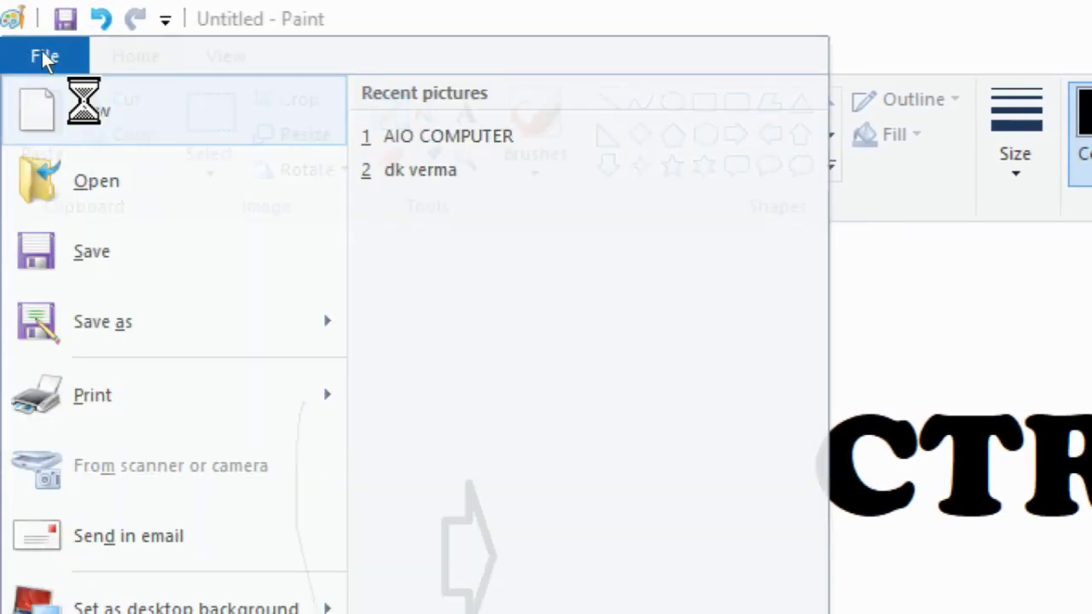
Start a new blank picture, discarding the unsaved scribbled drawing.
{"action": "left_click", "coordinate": [64, 111]}
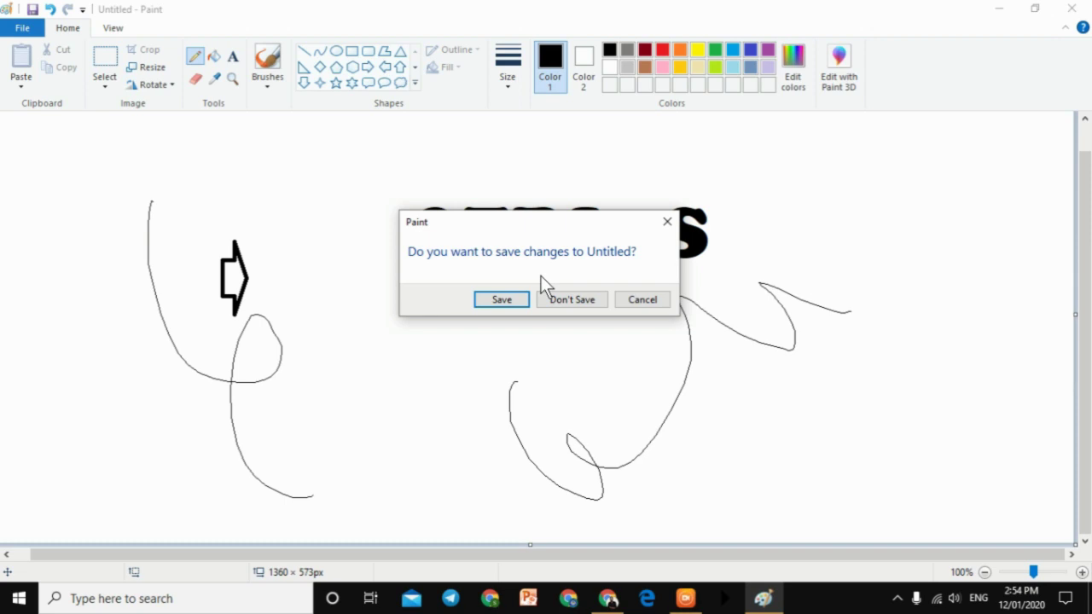
{"action": "left_click", "coordinate": [577, 301]}
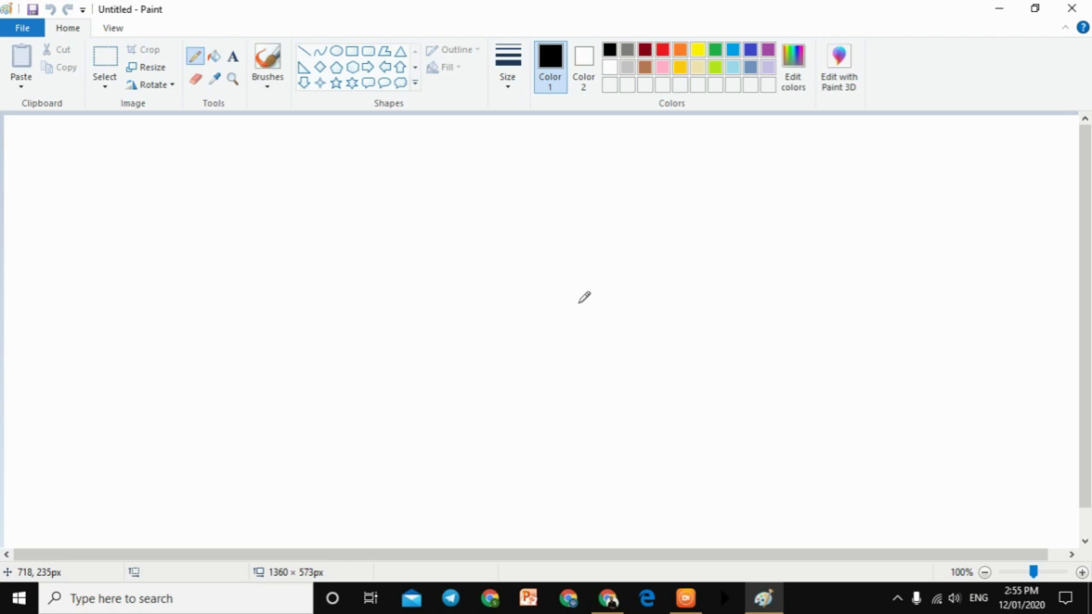
{"action": "left_click", "coordinate": [368, 67]}
Draw a large right arrow with a pentagon beside it, then discard them without saving.
{"action": "left_click_drag", "start_coordinate": [228, 218], "coordinate": [529, 436]}
{"action": "left_click", "coordinate": [336, 67]}
{"action": "left_click_drag", "start_coordinate": [538, 184], "coordinate": [806, 384]}
{"action": "left_click", "coordinate": [378, 213]}
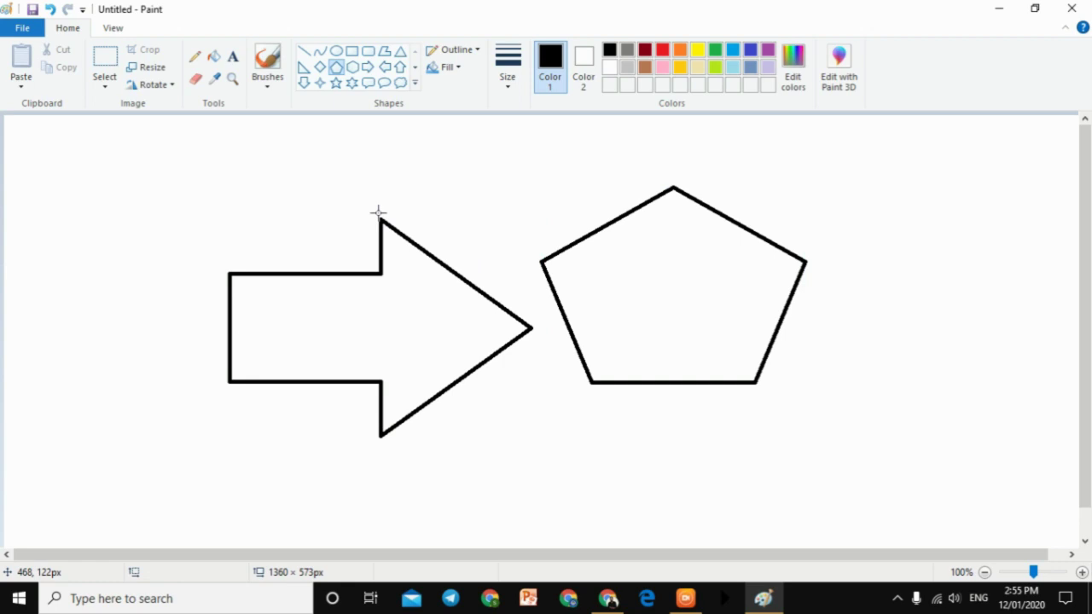
{"action": "key", "text": "alt+F4"}
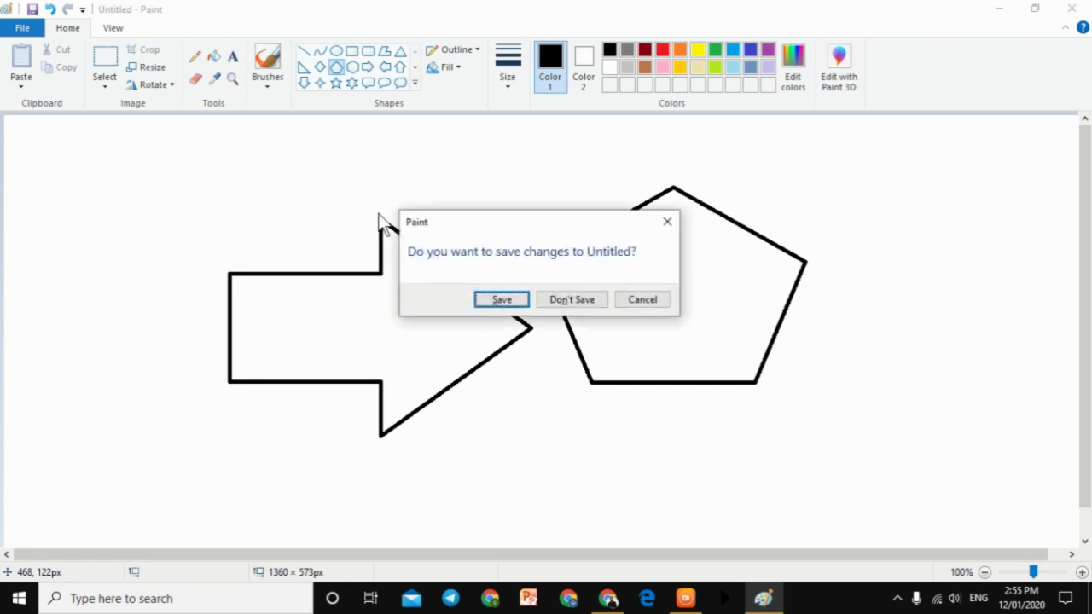
{"action": "left_click", "coordinate": [586, 301]}
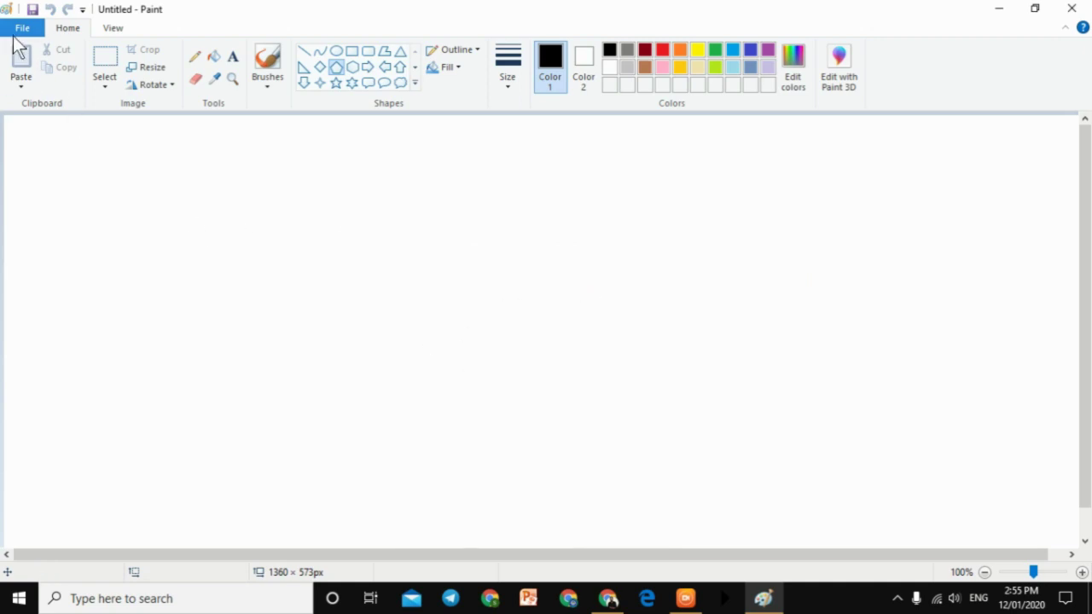
Open the File menu showing the recent pictures list.
{"action": "left_click", "coordinate": [16, 31]}
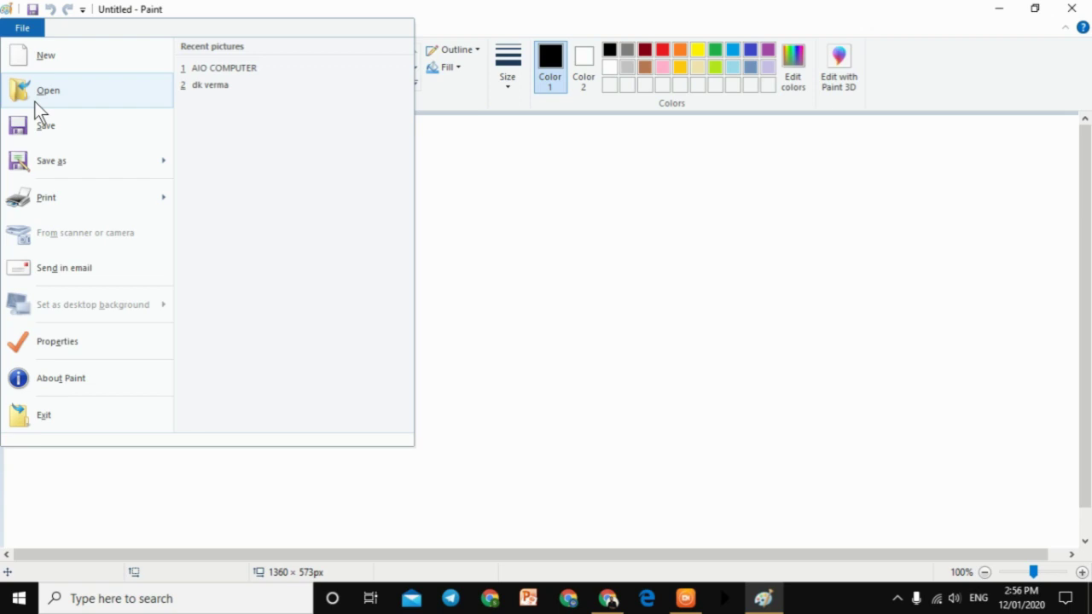
Open the photo IMG_20201105_105105 from Local Disk (F:).
{"action": "left_click", "coordinate": [35, 101]}
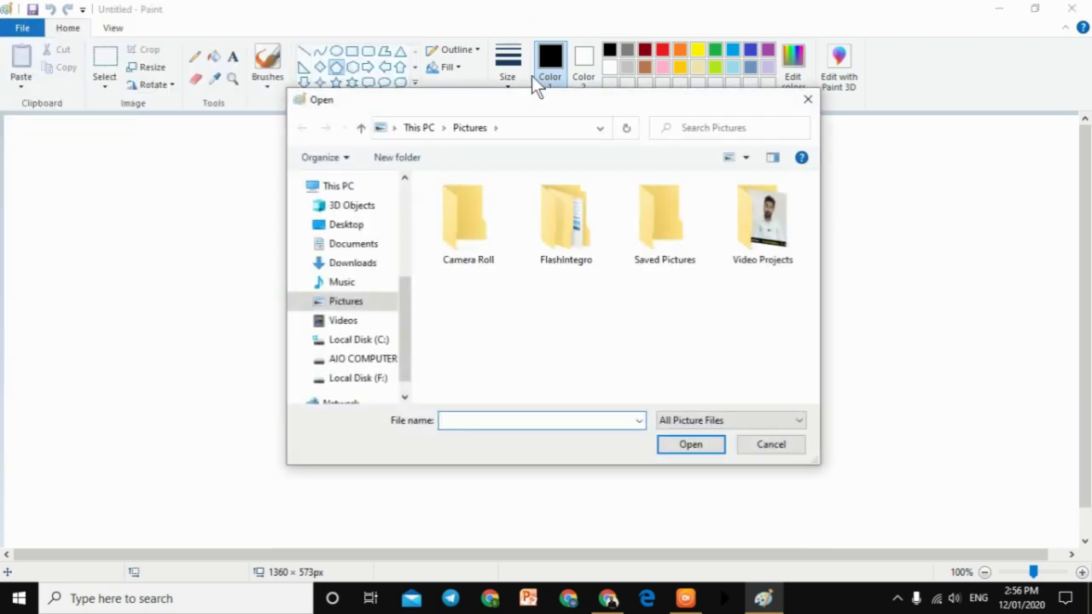
{"action": "double_click", "coordinate": [591, 103]}
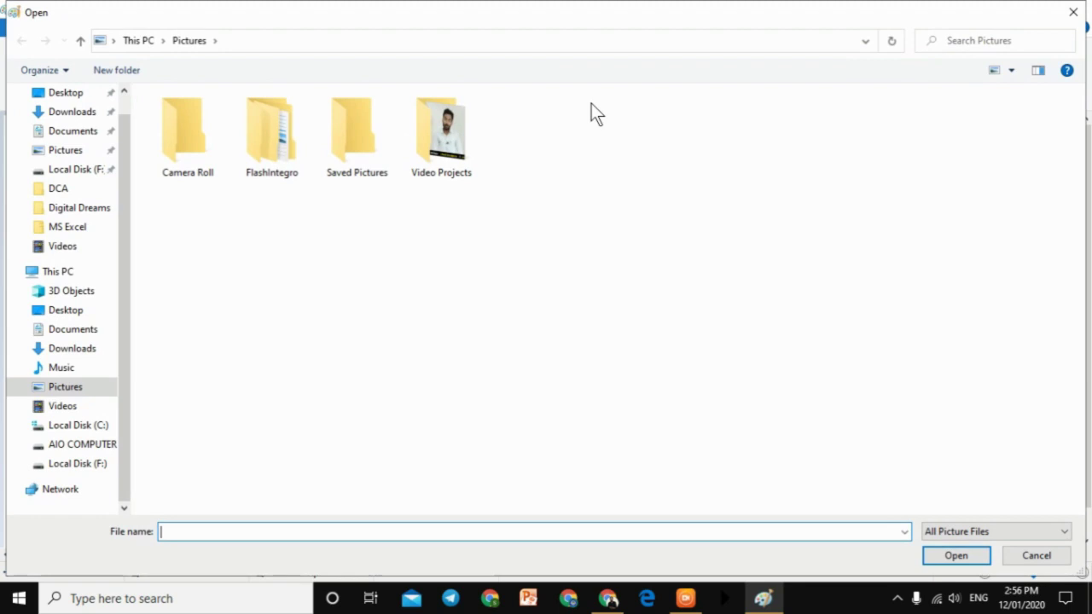
{"action": "left_click", "coordinate": [64, 271]}
{"action": "double_click", "coordinate": [648, 256]}
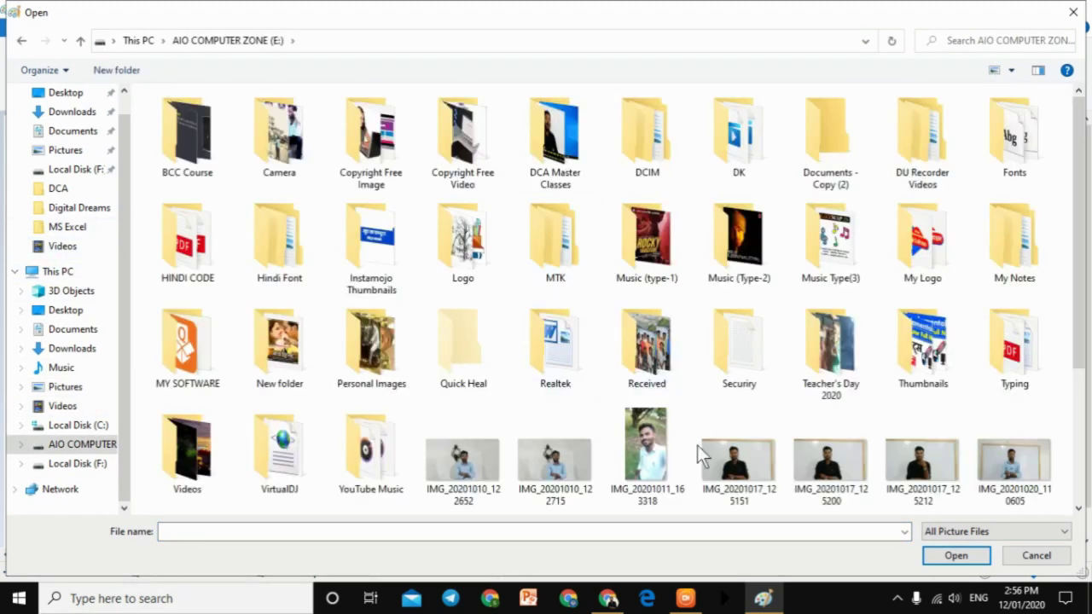
{"action": "scroll", "coordinate": [703, 443], "scroll_direction": "down", "scroll_amount": 3}
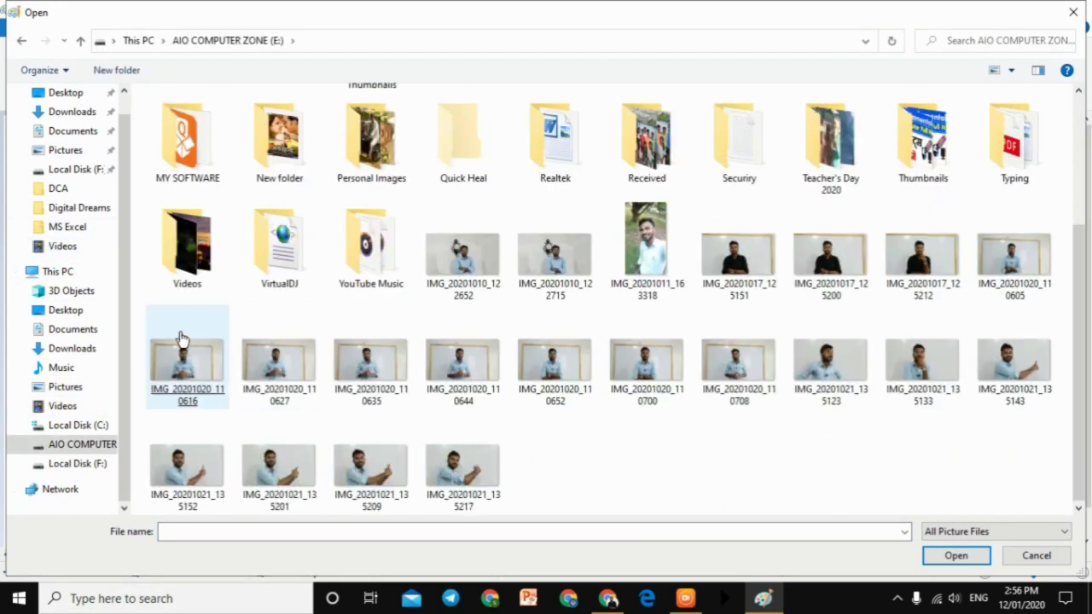
{"action": "left_click", "coordinate": [84, 468]}
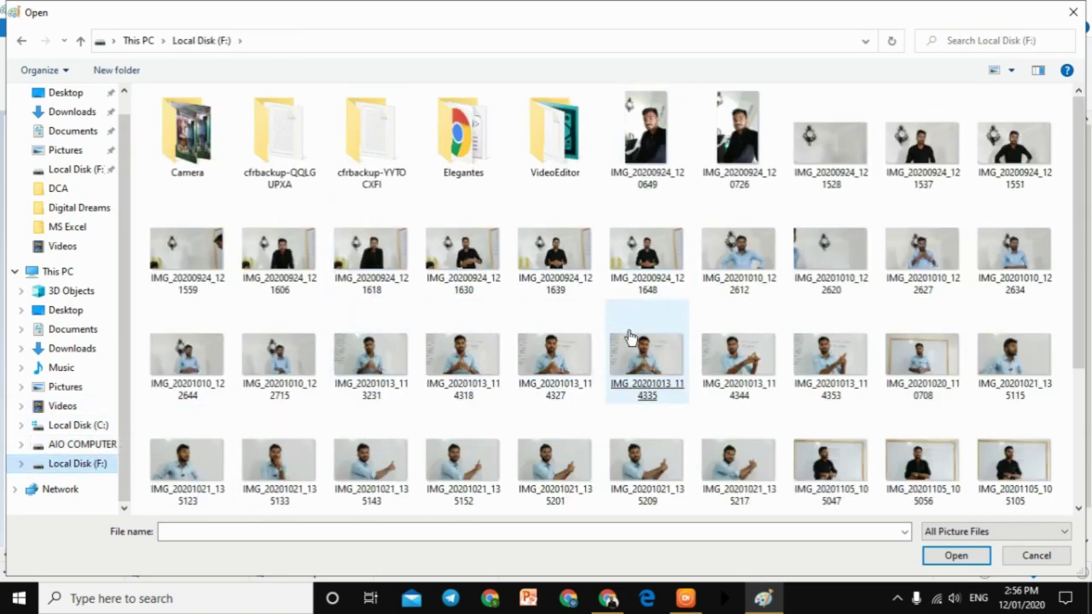
{"action": "double_click", "coordinate": [996, 459]}
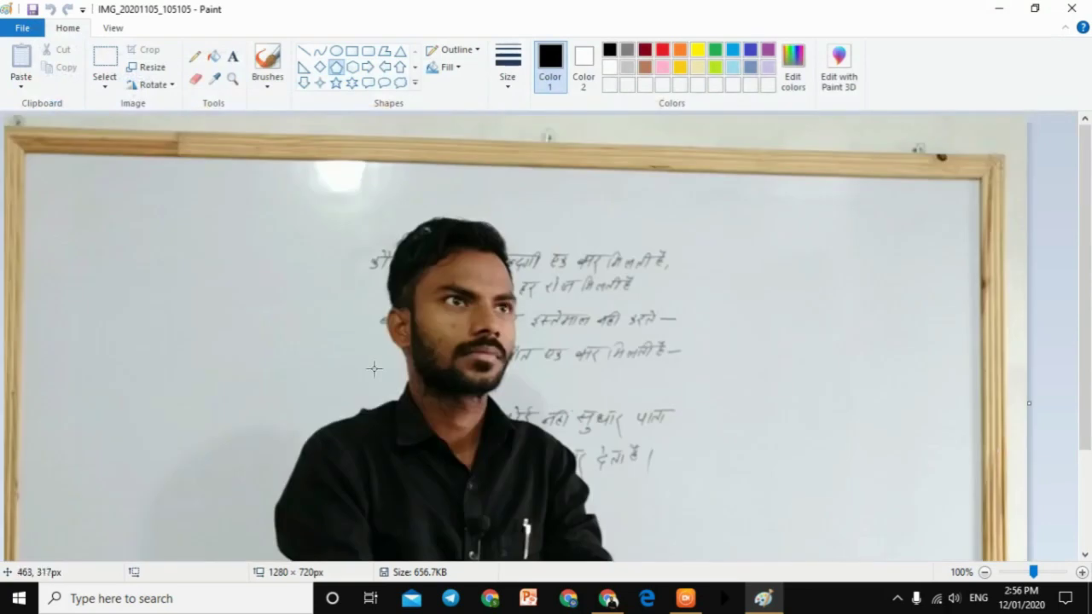
{"action": "scroll", "coordinate": [555, 319], "scroll_direction": "down", "scroll_amount": 2, "text": "ctrl"}
{"action": "scroll", "coordinate": [554, 317], "scroll_direction": "up", "scroll_amount": 3, "text": "ctrl"}
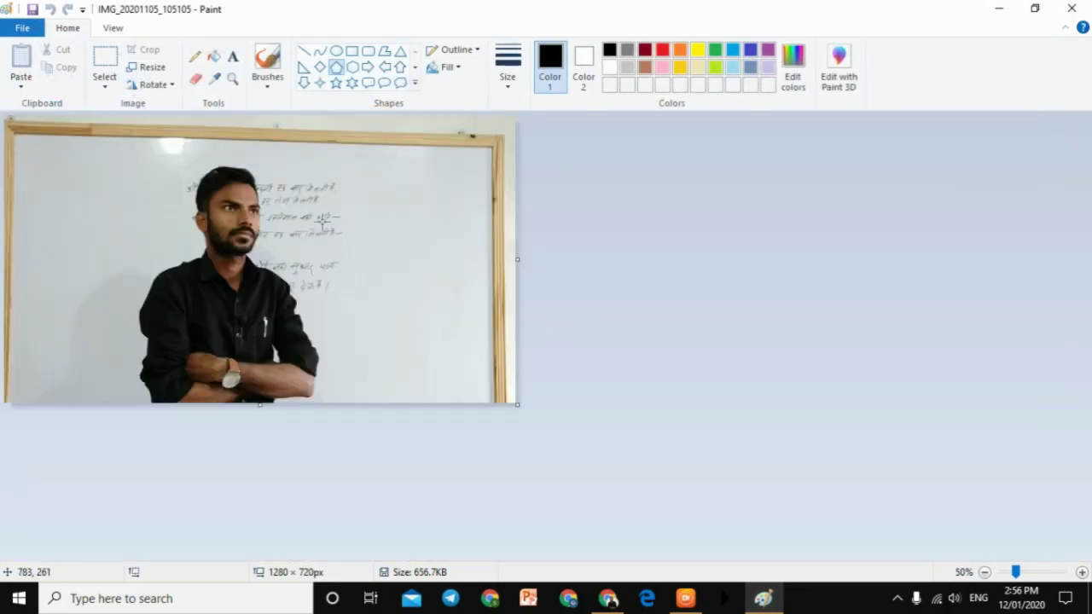
{"action": "scroll", "coordinate": [431, 251], "scroll_direction": "down", "scroll_amount": 2, "text": "ctrl"}
Open the photo IMG_20201010_122612 in its place.
{"action": "left_click", "coordinate": [19, 29]}
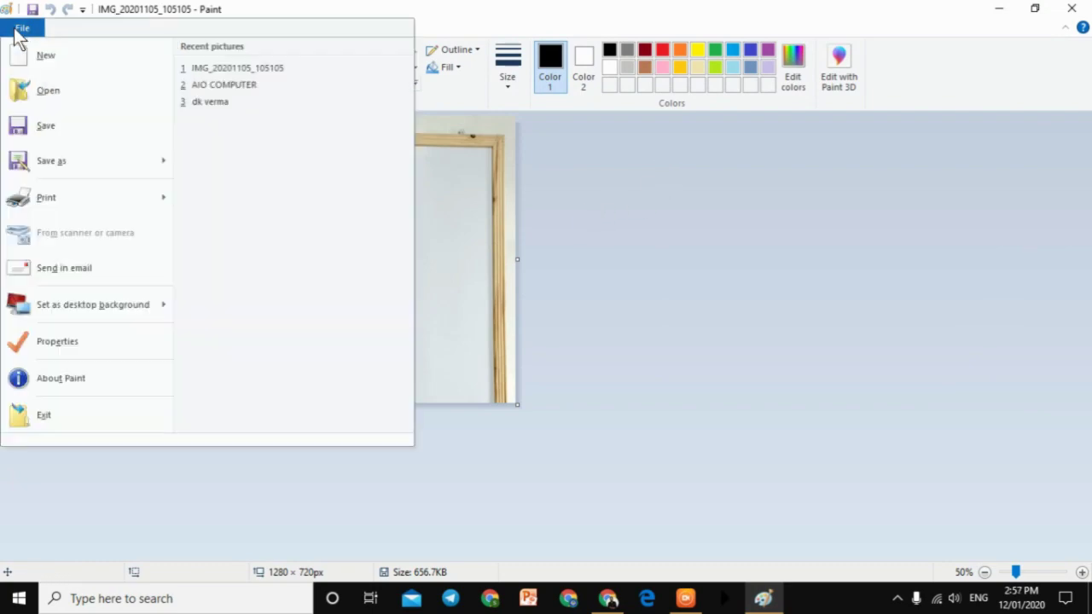
{"action": "left_click", "coordinate": [47, 90]}
{"action": "double_click", "coordinate": [759, 252]}
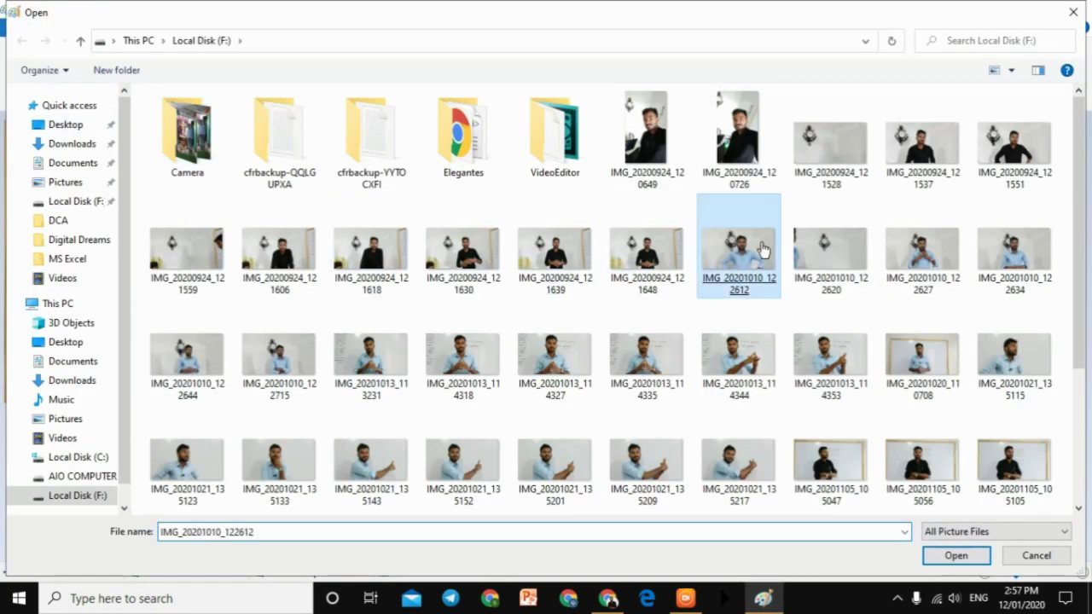
{"action": "scroll", "coordinate": [776, 239], "scroll_direction": "down", "scroll_amount": 3}
{"action": "scroll", "coordinate": [794, 239], "scroll_direction": "down", "scroll_amount": 3}
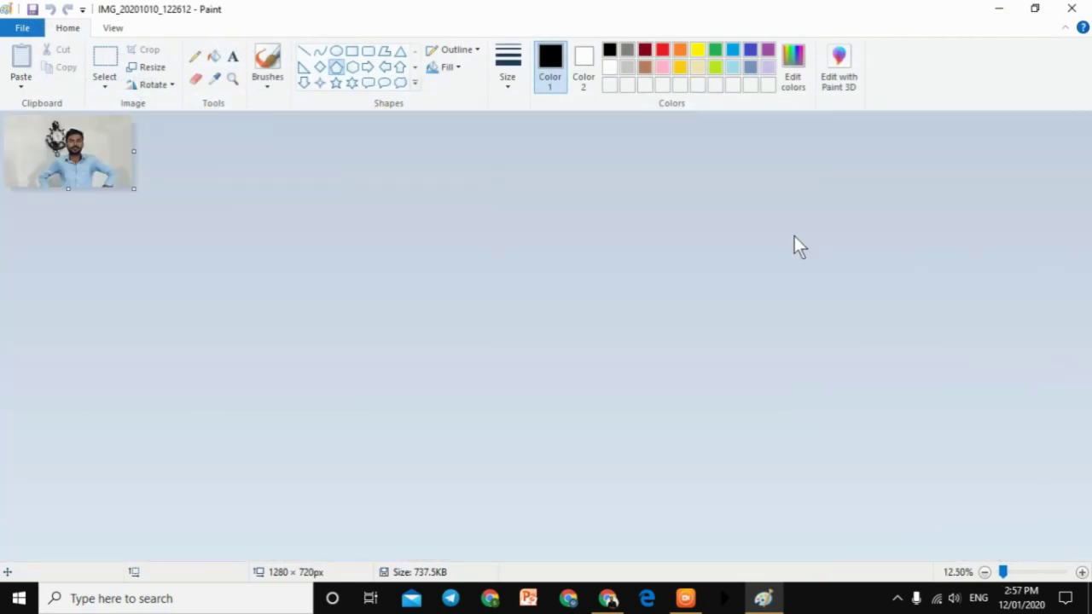
{"action": "scroll", "coordinate": [324, 218], "scroll_direction": "up", "scroll_amount": 2}
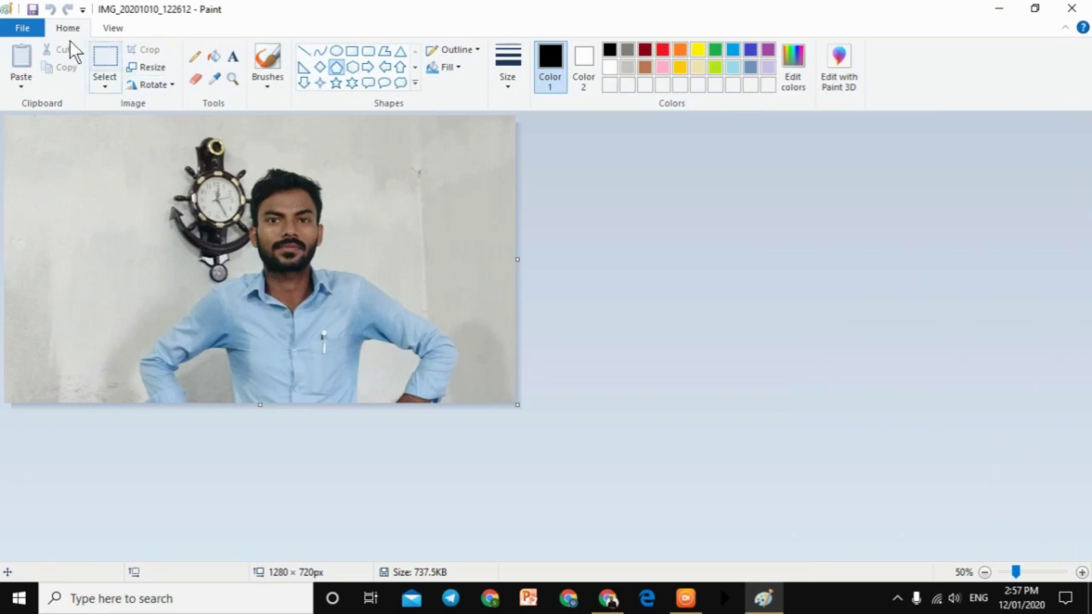
{"action": "left_click", "coordinate": [22, 27]}
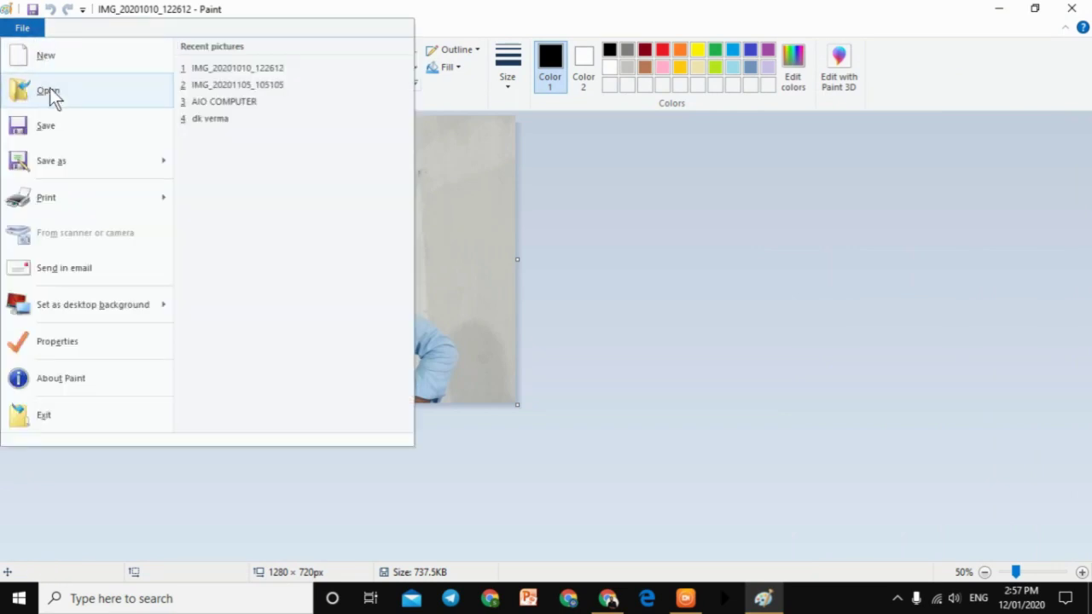
Start a blank picture, then reopen the scribble drawing from Recent pictures.
{"action": "left_click", "coordinate": [75, 56]}
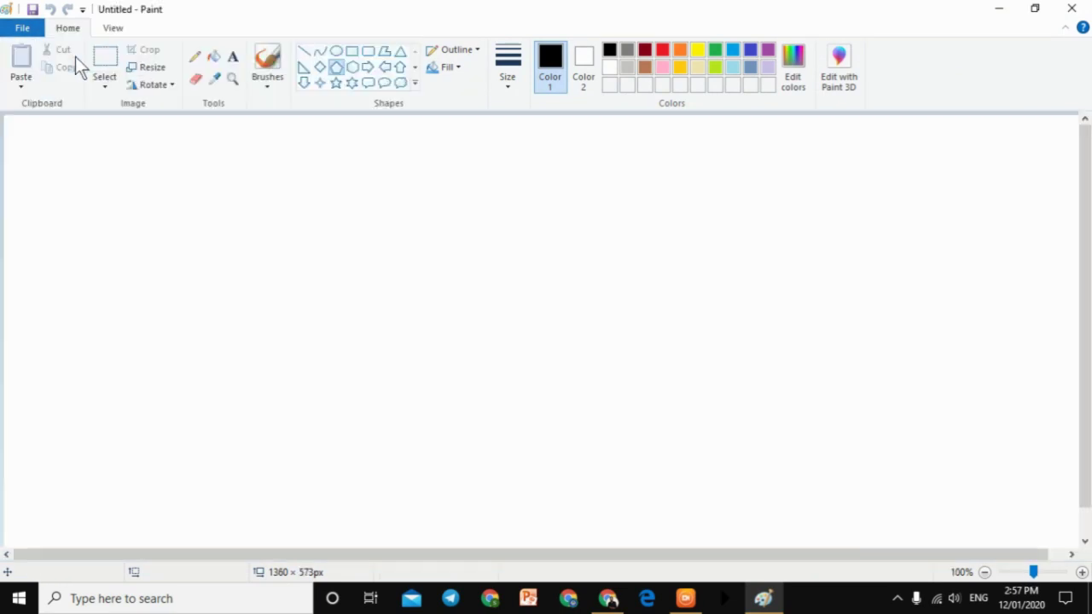
{"action": "left_click", "coordinate": [34, 31]}
{"action": "left_click", "coordinate": [758, 268]}
{"action": "left_click", "coordinate": [37, 29]}
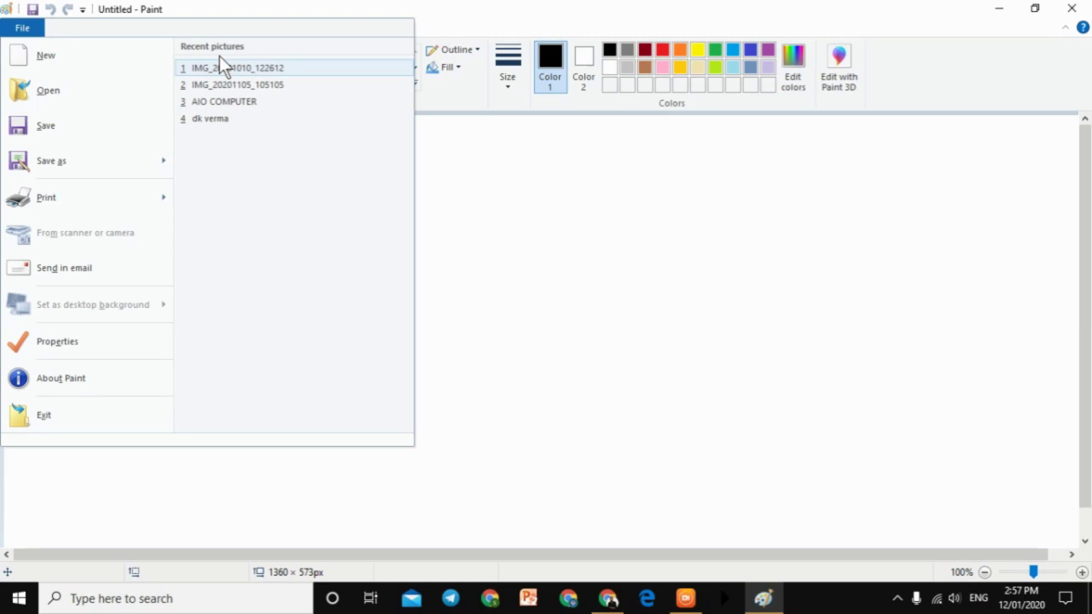
{"action": "left_click", "coordinate": [218, 119]}
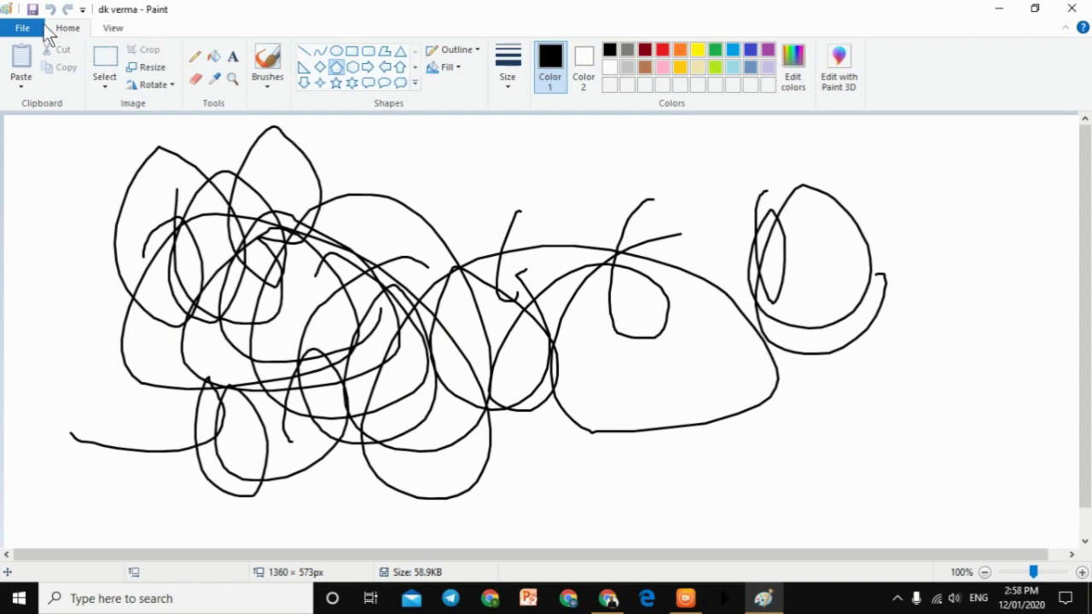
{"action": "left_click", "coordinate": [17, 28]}
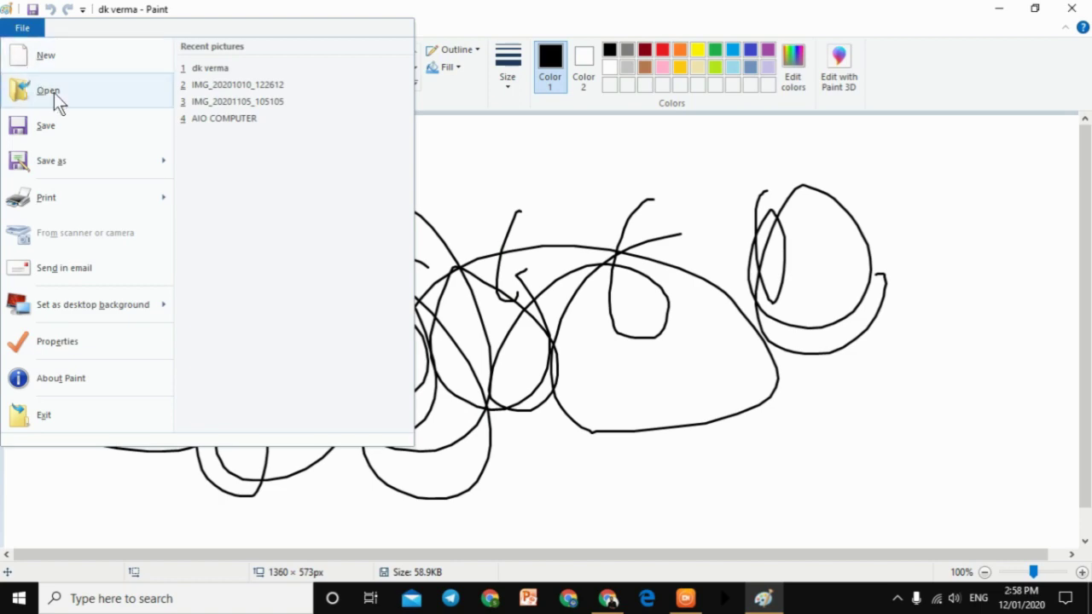
{"action": "left_click", "coordinate": [54, 93]}
{"action": "scroll", "coordinate": [437, 392], "scroll_direction": "down", "scroll_amount": 3}
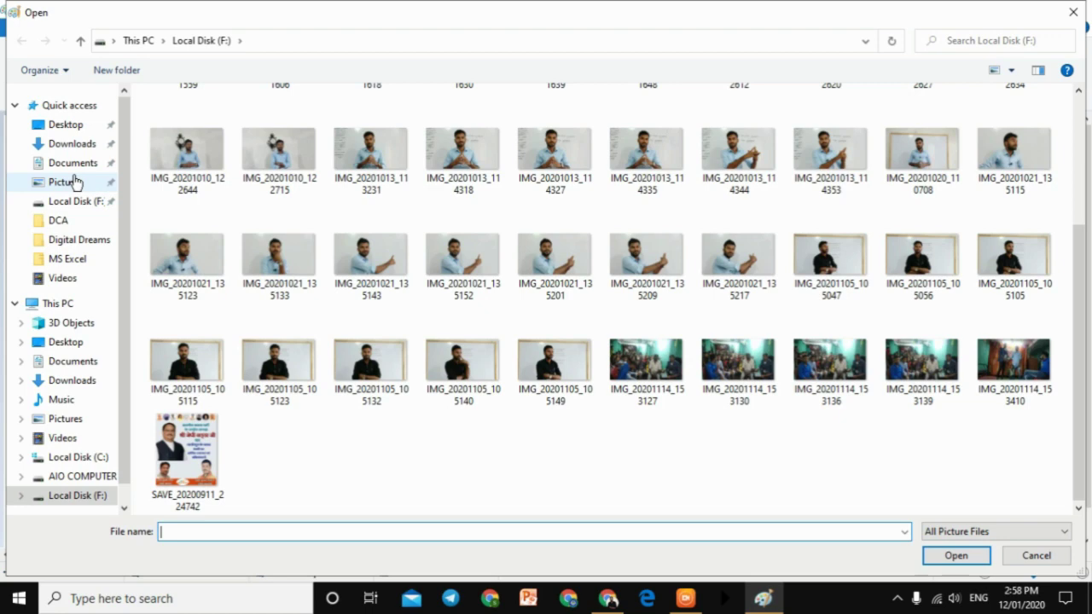
{"action": "key", "text": "Escape"}
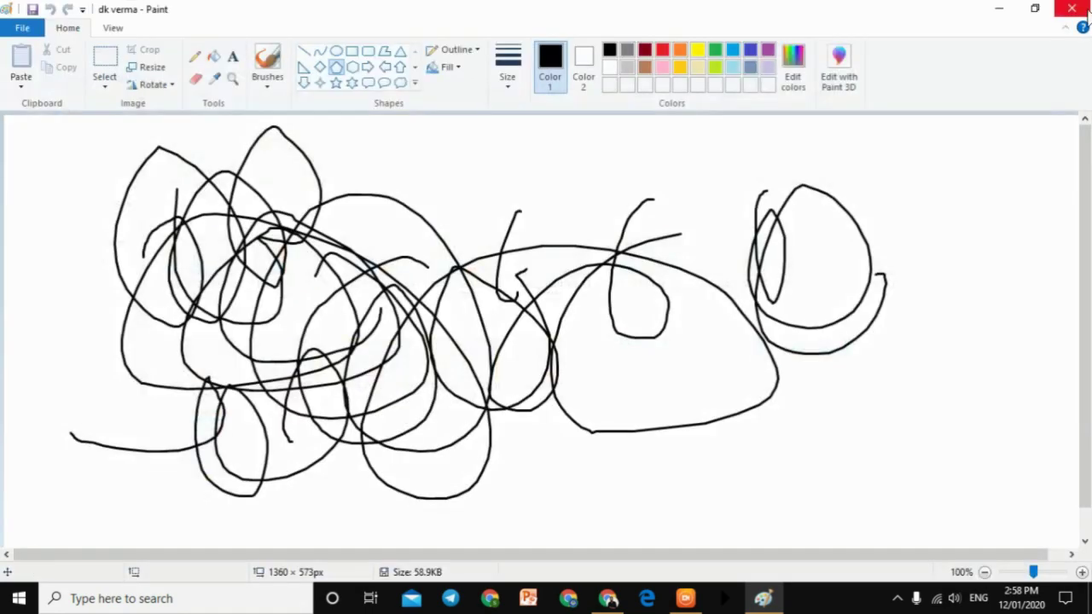
{"action": "left_click", "coordinate": [28, 26]}
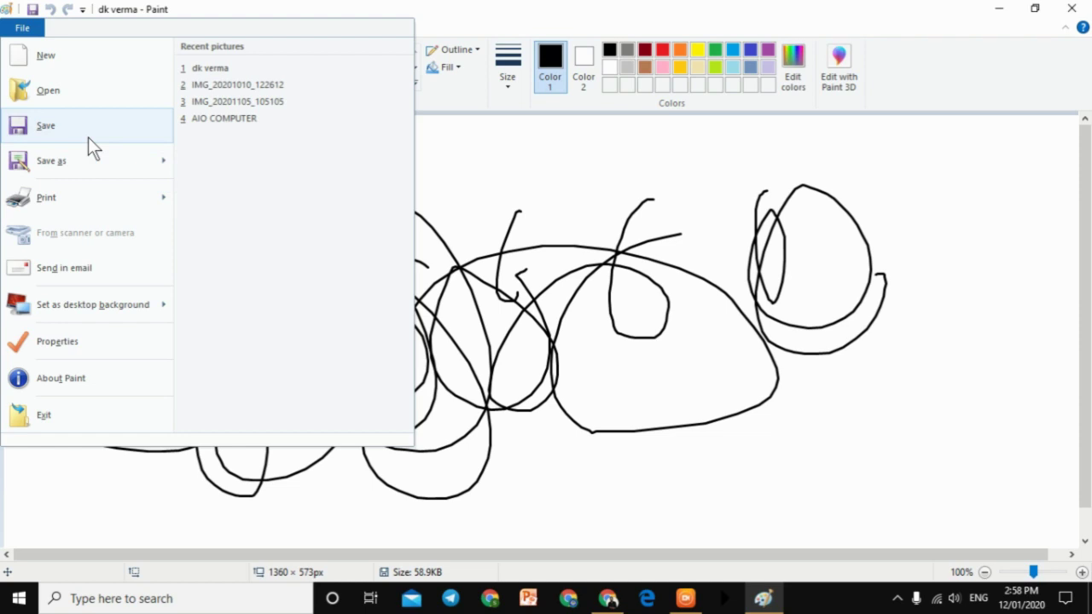
Look over the Save as format choices, then close the File menu.
{"action": "mouse_move", "coordinate": [99, 159]}
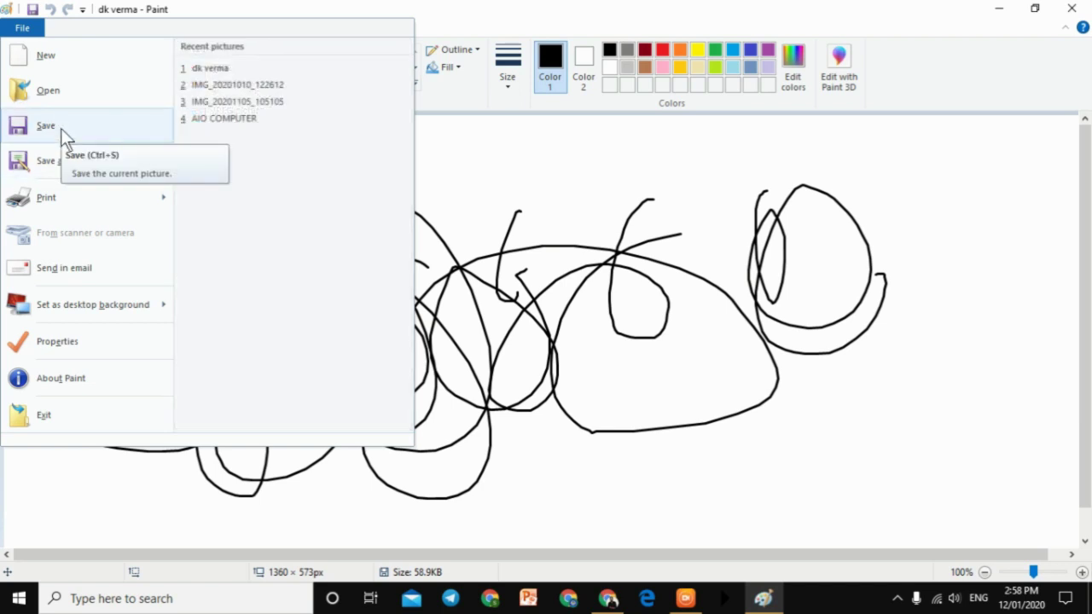
{"action": "mouse_move", "coordinate": [60, 151]}
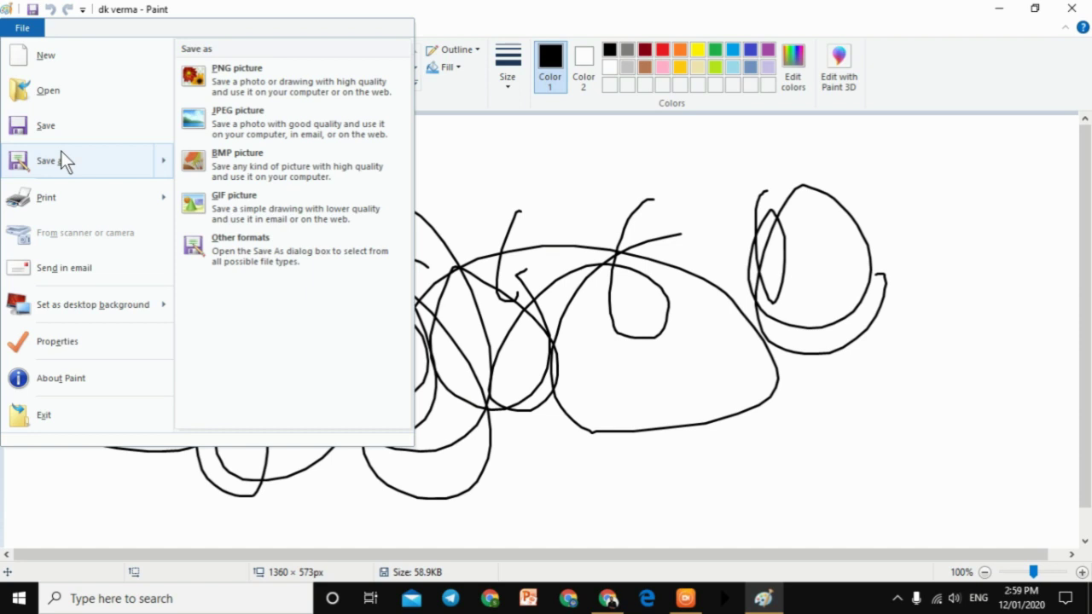
{"action": "left_click", "coordinate": [702, 178]}
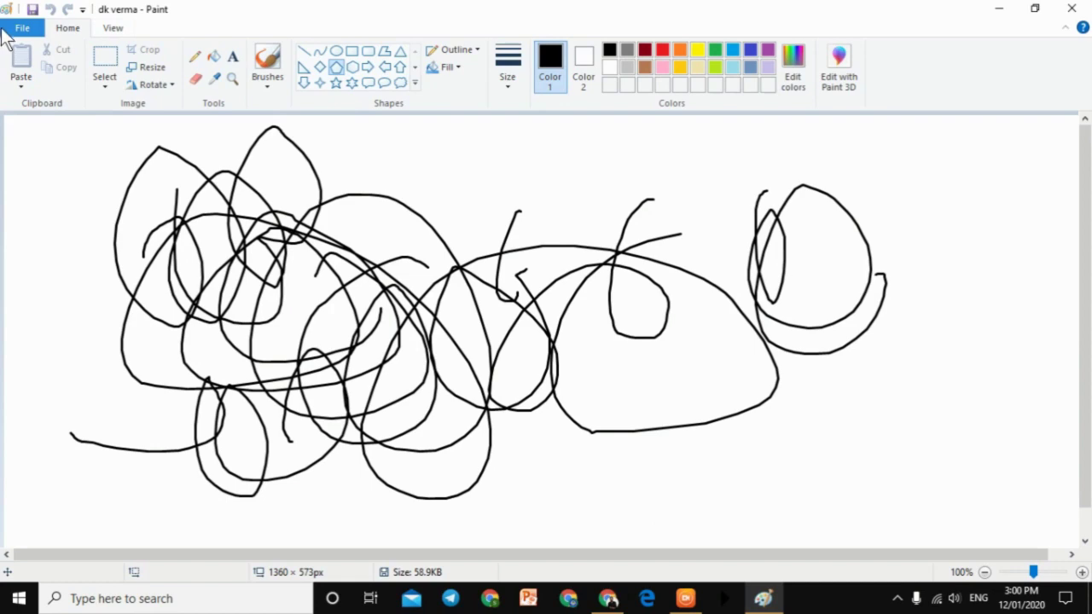
Save the picture while adding two overlapping black pentagons right of the scribbles.
{"action": "left_click", "coordinate": [12, 56]}
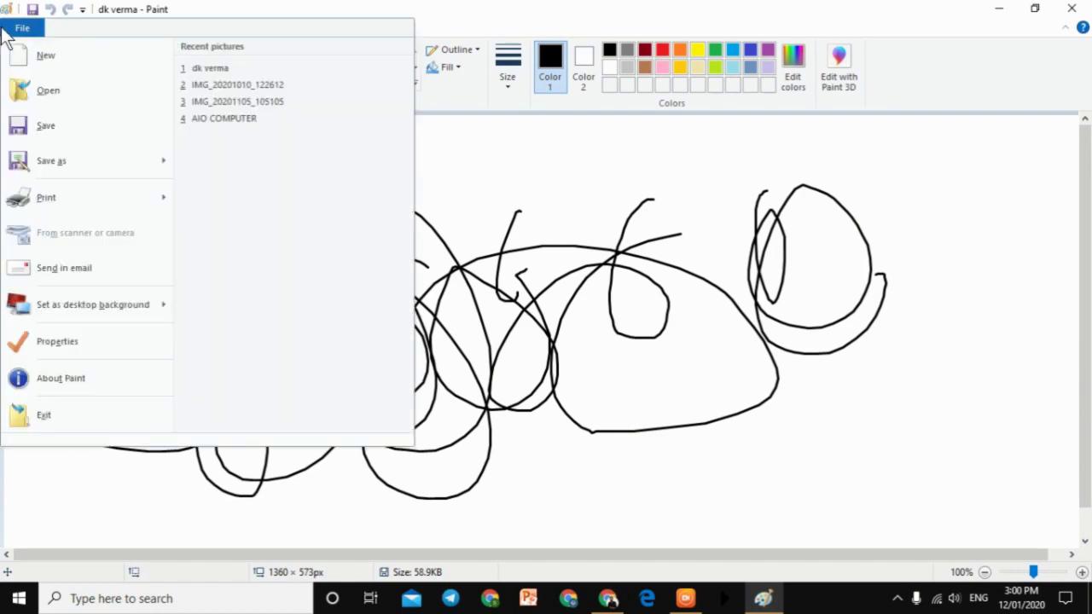
{"action": "left_click", "coordinate": [66, 125]}
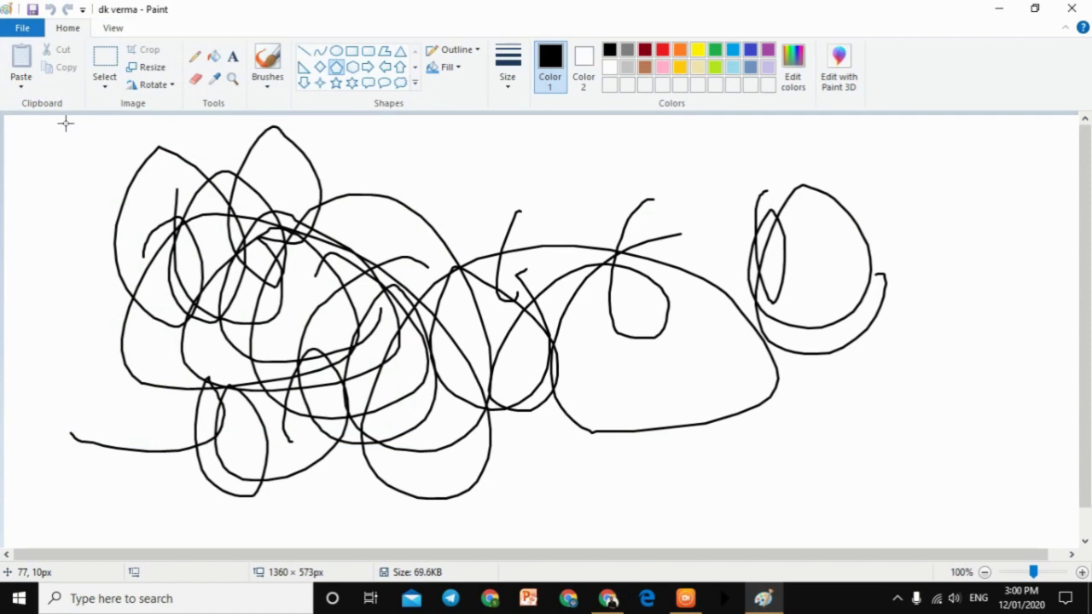
{"action": "mouse_move", "coordinate": [967, 364]}
{"action": "left_mouse_down"}
{"action": "mouse_move", "coordinate": [930, 326]}
{"action": "mouse_move", "coordinate": [862, 442]}
{"action": "left_mouse_up"}
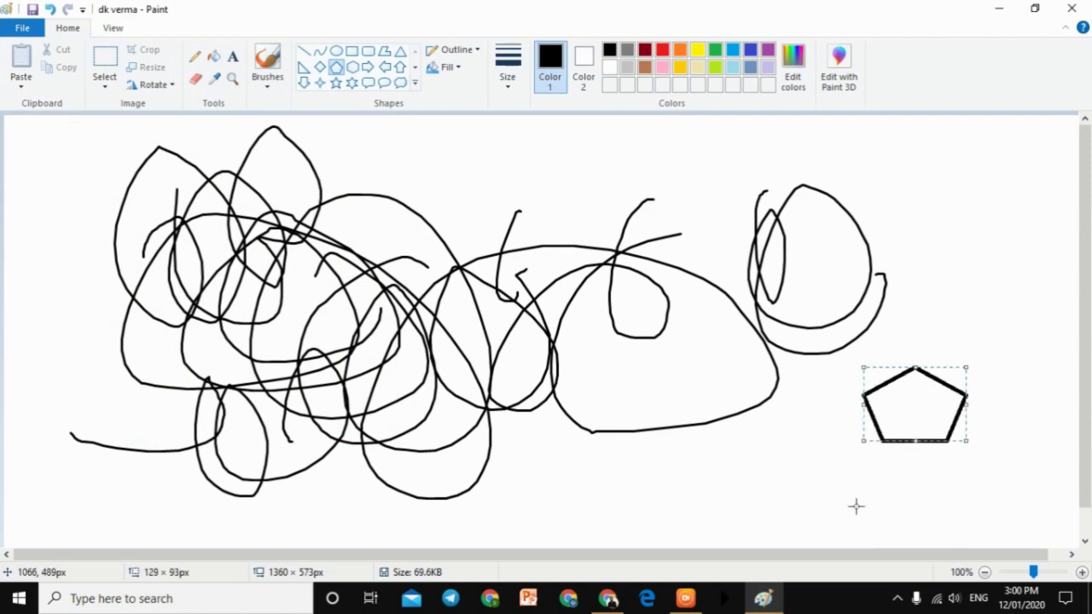
{"action": "left_click", "coordinate": [29, 27]}
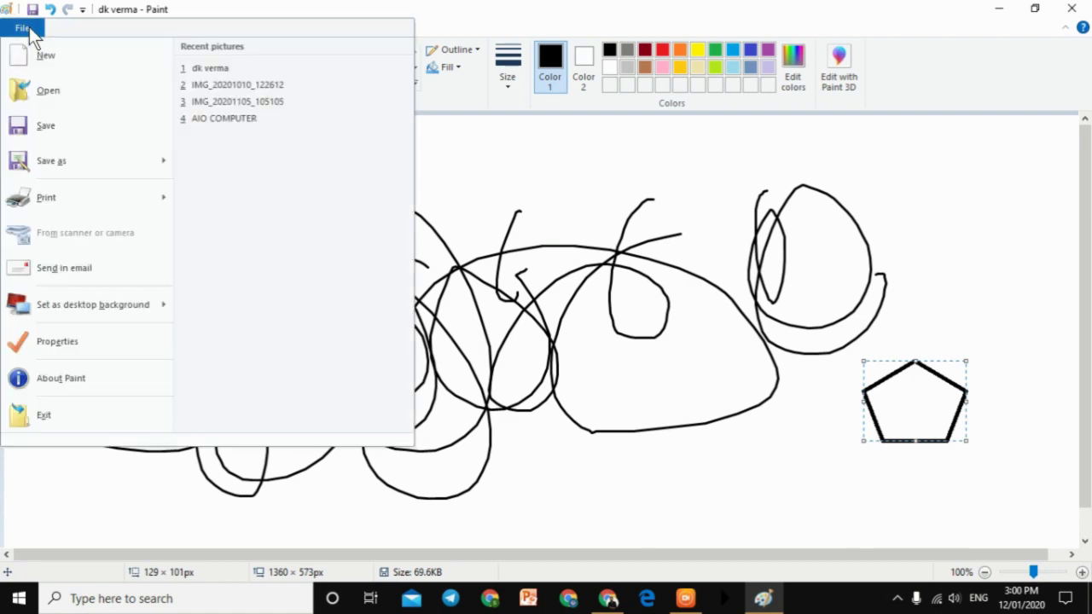
{"action": "left_click", "coordinate": [55, 124]}
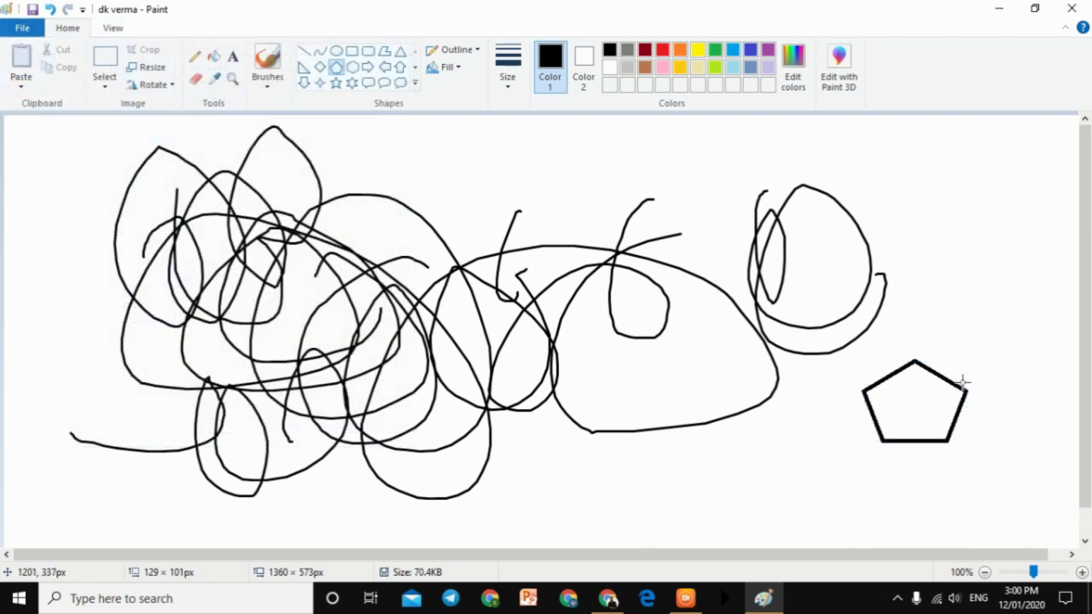
{"action": "mouse_move", "coordinate": [945, 335]}
{"action": "left_mouse_down"}
{"action": "mouse_move", "coordinate": [833, 438]}
{"action": "mouse_move", "coordinate": [901, 475]}
{"action": "mouse_move", "coordinate": [966, 337]}
{"action": "left_mouse_up"}
{"action": "left_click", "coordinate": [956, 290]}
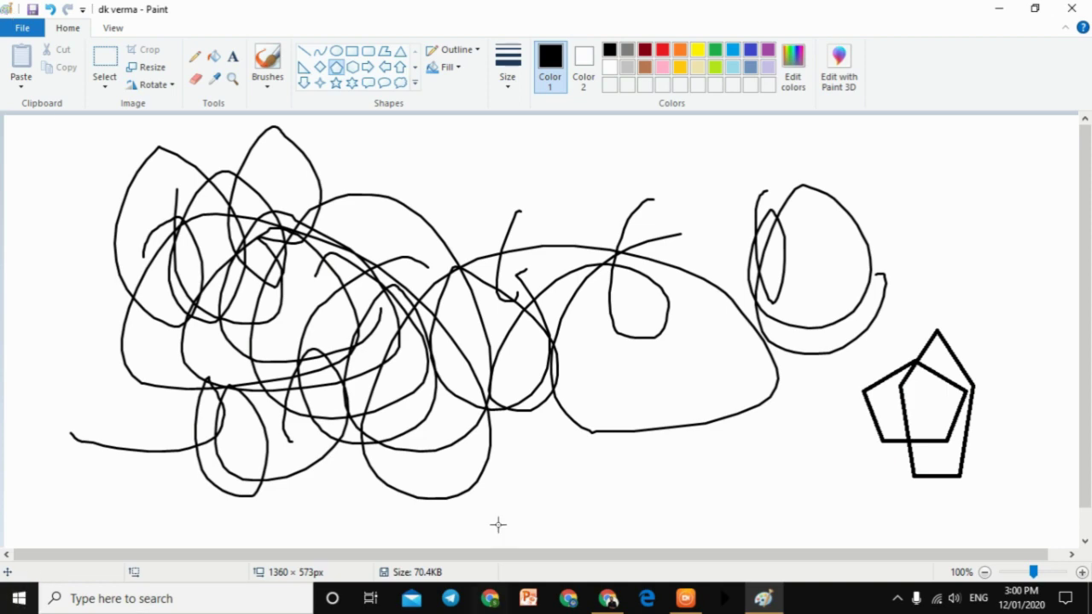
{"action": "left_click", "coordinate": [23, 34]}
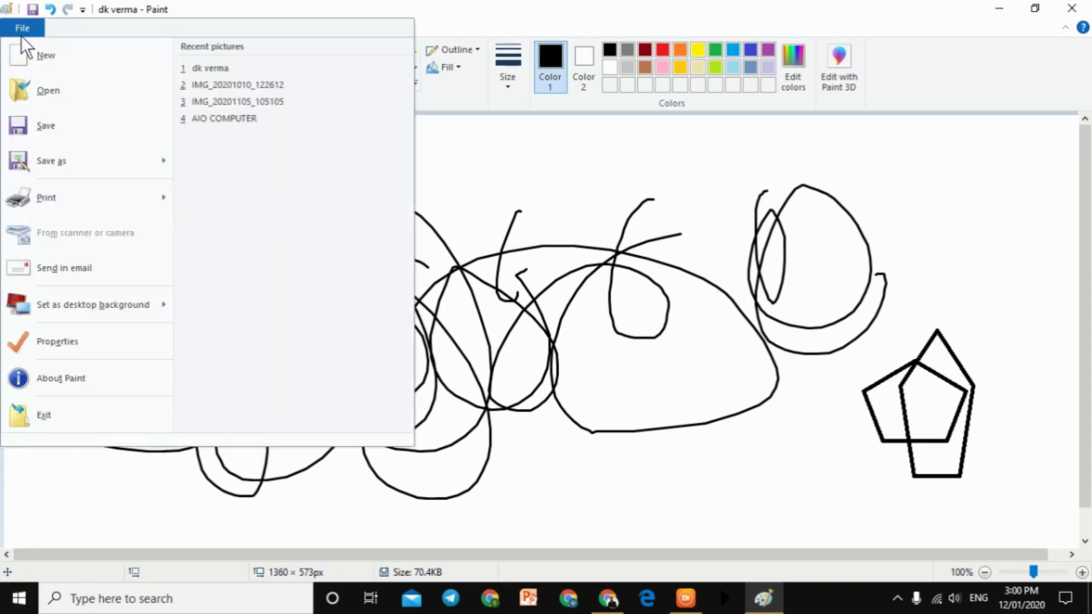
{"action": "left_click", "coordinate": [46, 159]}
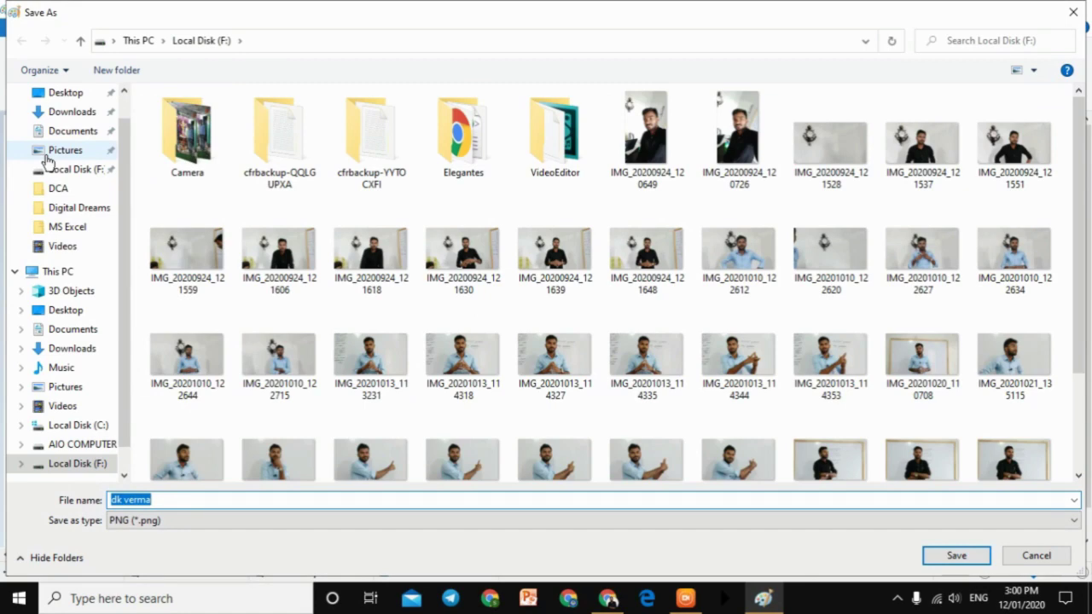
{"action": "key", "text": "Return"}
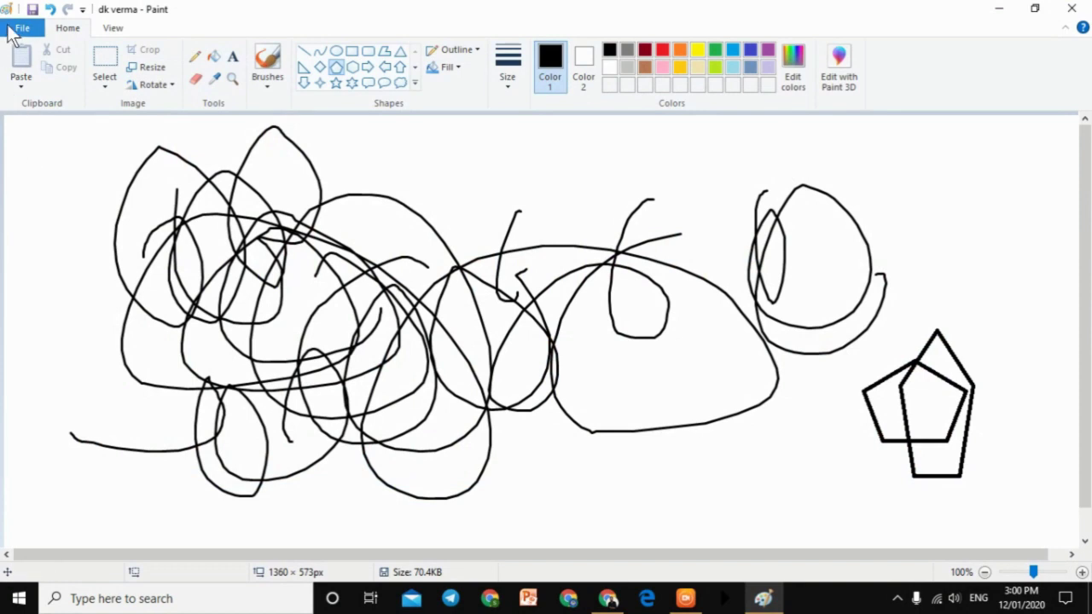
{"action": "left_click", "coordinate": [22, 27]}
{"action": "mouse_move", "coordinate": [64, 164]}
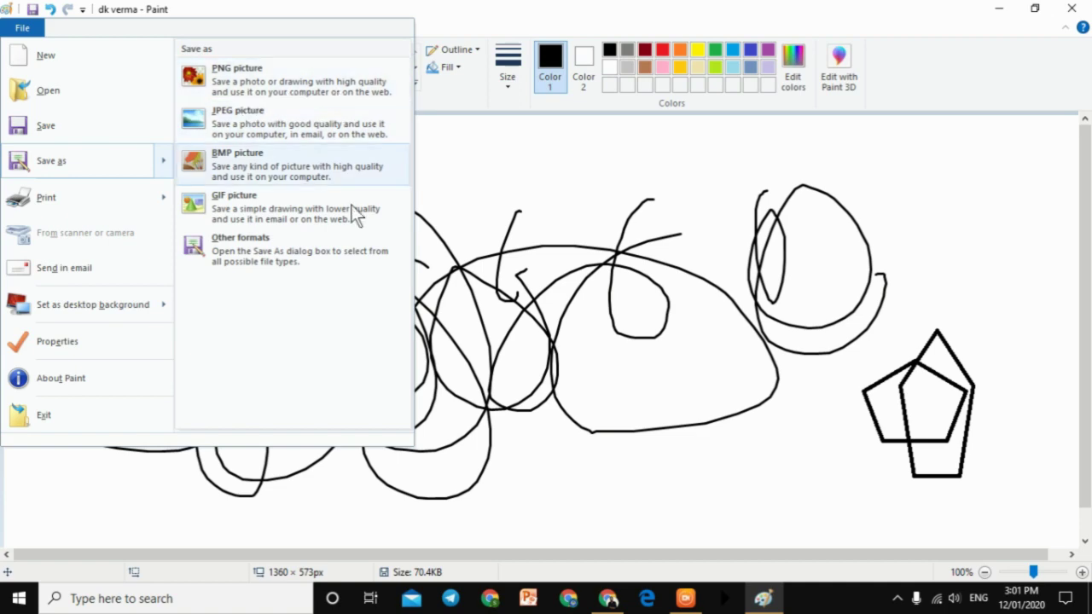
Reopen the File menu to show the Print, Page setup and Print preview options.
{"action": "left_click", "coordinate": [419, 276]}
{"action": "left_click", "coordinate": [24, 30]}
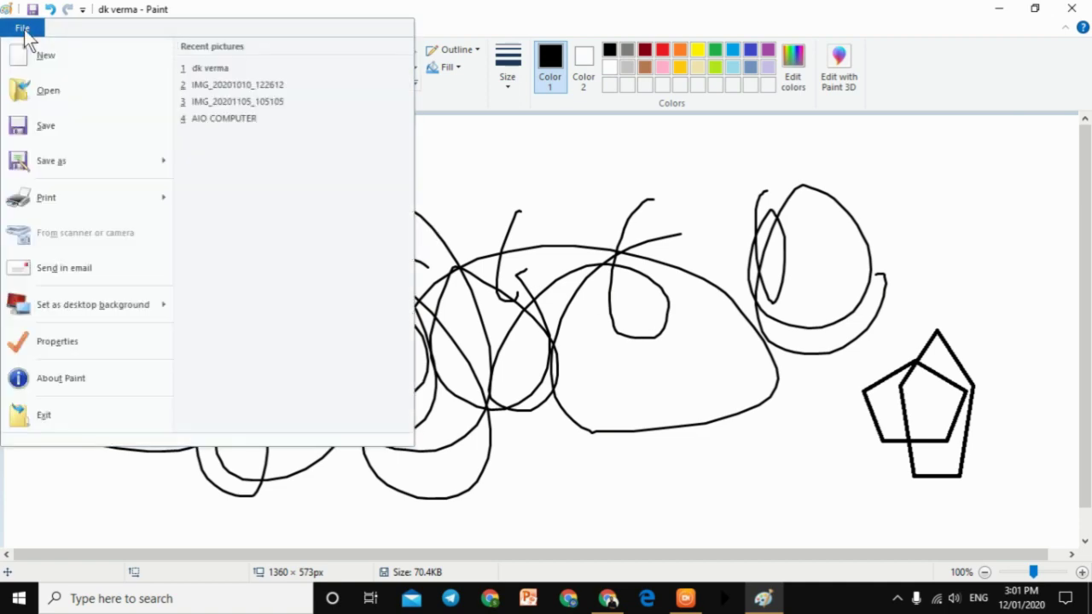
{"action": "left_click", "coordinate": [24, 30]}
{"action": "left_click", "coordinate": [24, 30]}
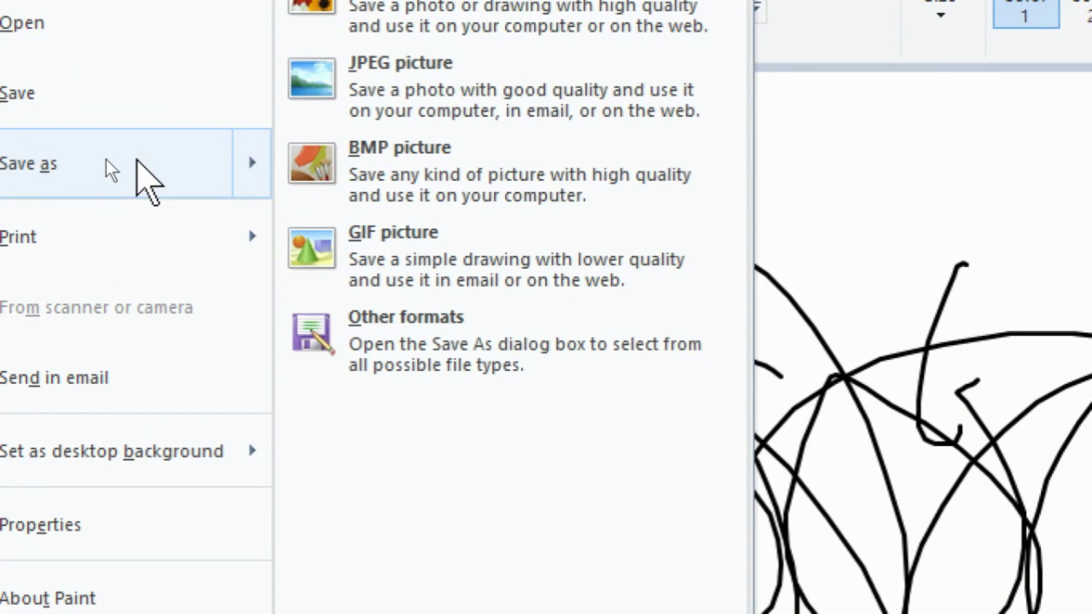
{"action": "mouse_move", "coordinate": [98, 241]}
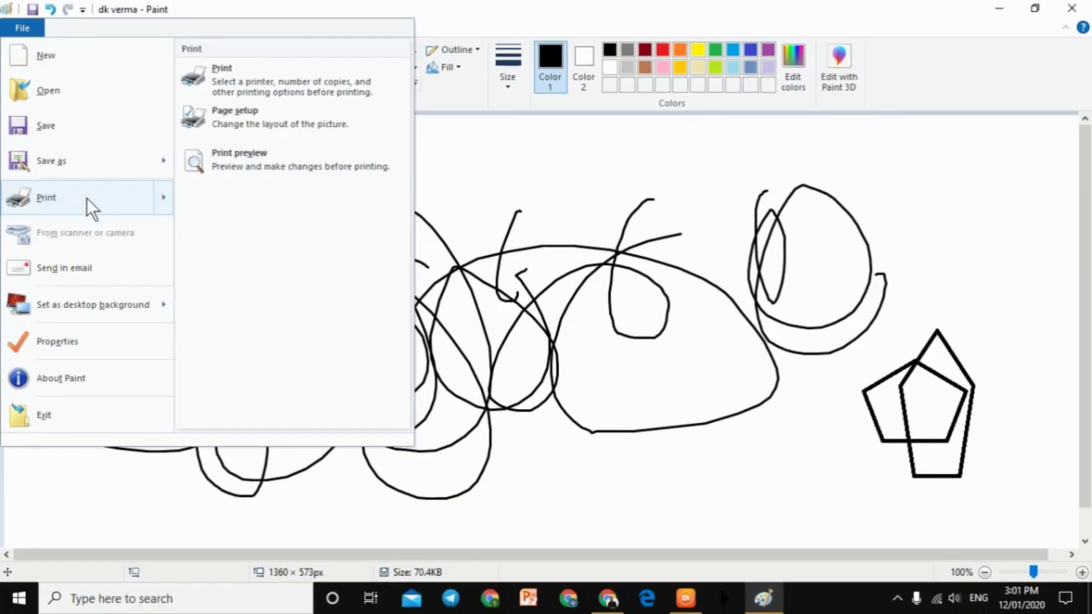
{"action": "left_click", "coordinate": [597, 282]}
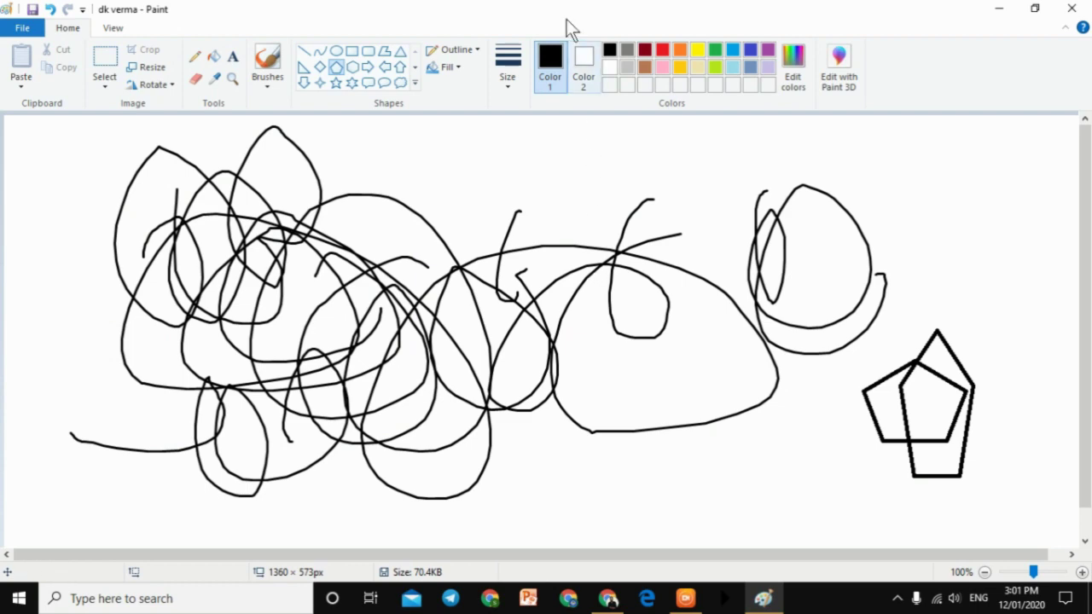
{"action": "left_click", "coordinate": [40, 30]}
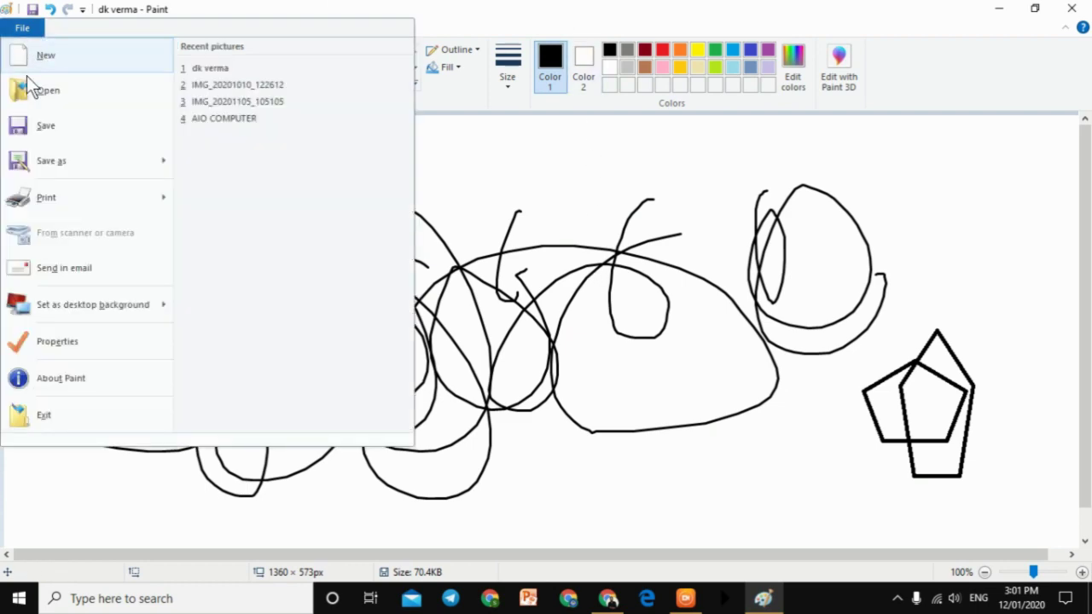
{"action": "left_click", "coordinate": [57, 198]}
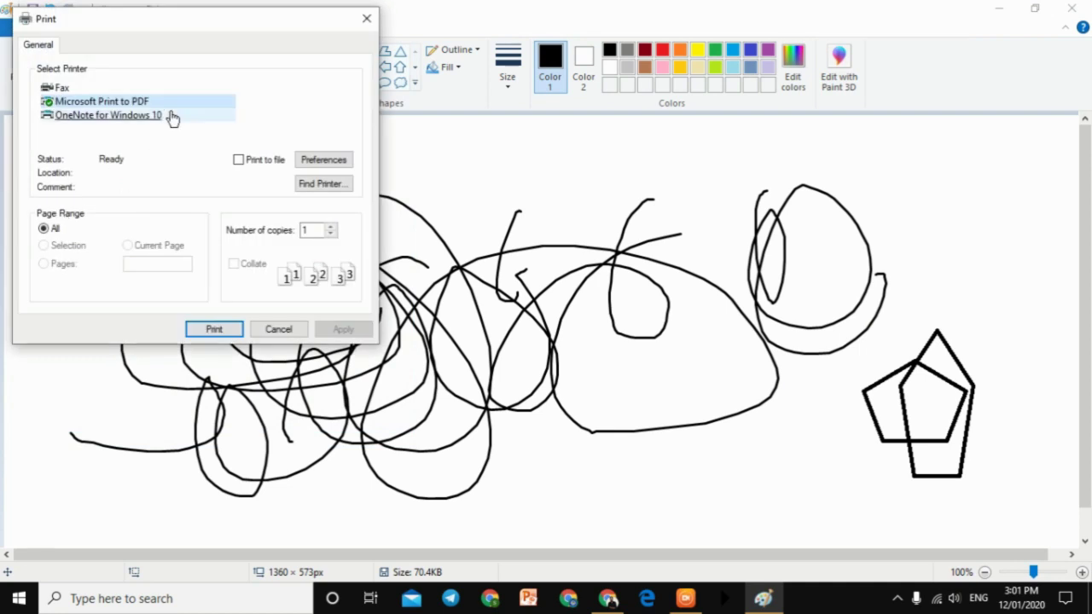
{"action": "mouse_move", "coordinate": [292, 23]}
{"action": "left_mouse_down"}
{"action": "mouse_move", "coordinate": [690, 161]}
{"action": "mouse_move", "coordinate": [701, 151]}
{"action": "left_mouse_up"}
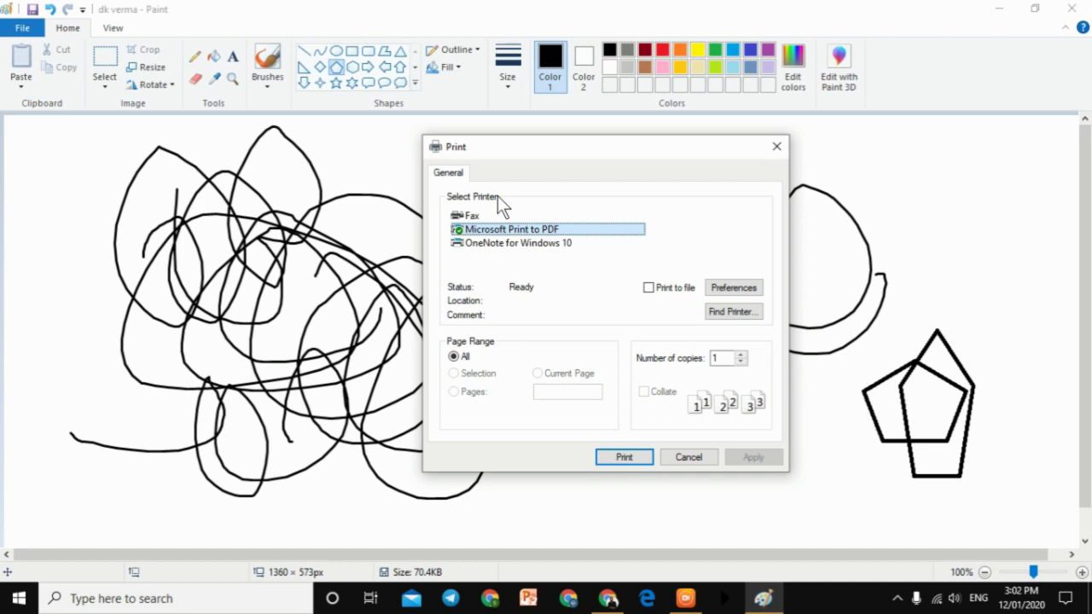
{"action": "double_click", "coordinate": [587, 243]}
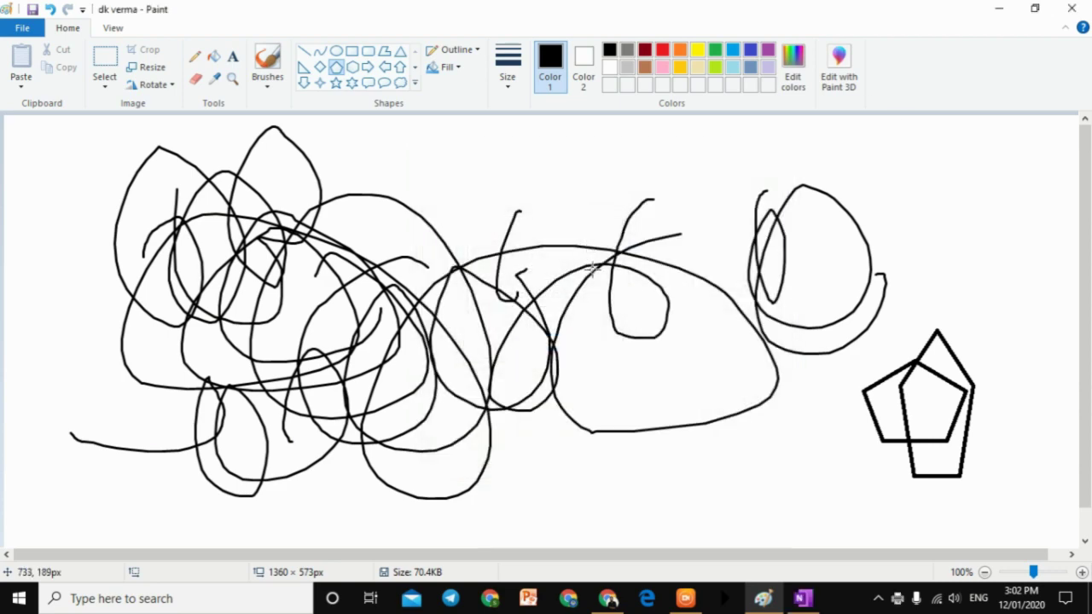
Set up another print to OneNote with 5 copies.
{"action": "left_click", "coordinate": [18, 30]}
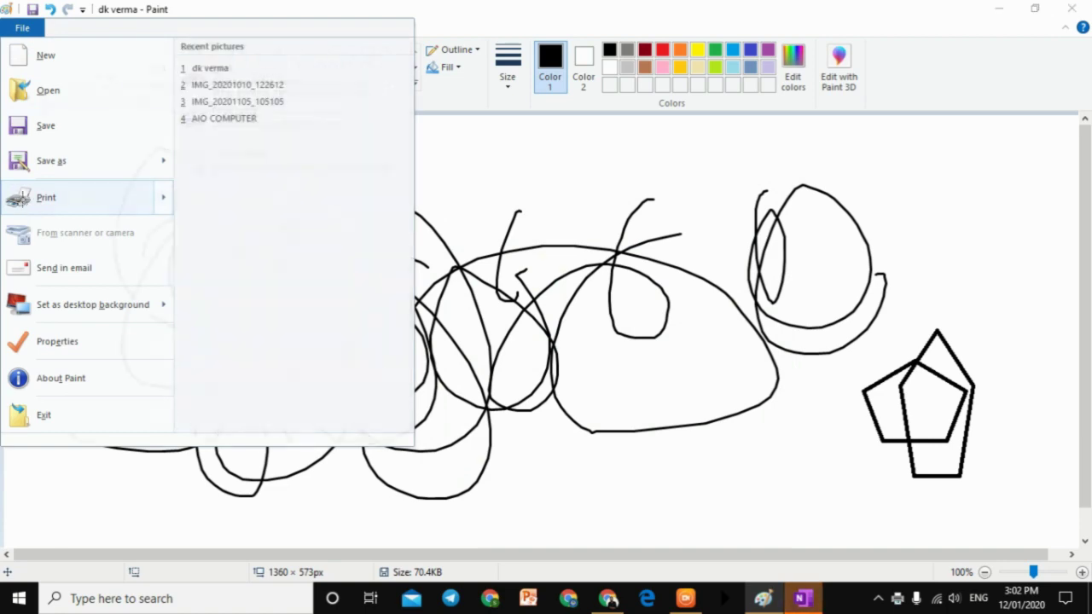
{"action": "left_click", "coordinate": [34, 198]}
{"action": "left_click_drag", "start_coordinate": [202, 34], "coordinate": [573, 133]}
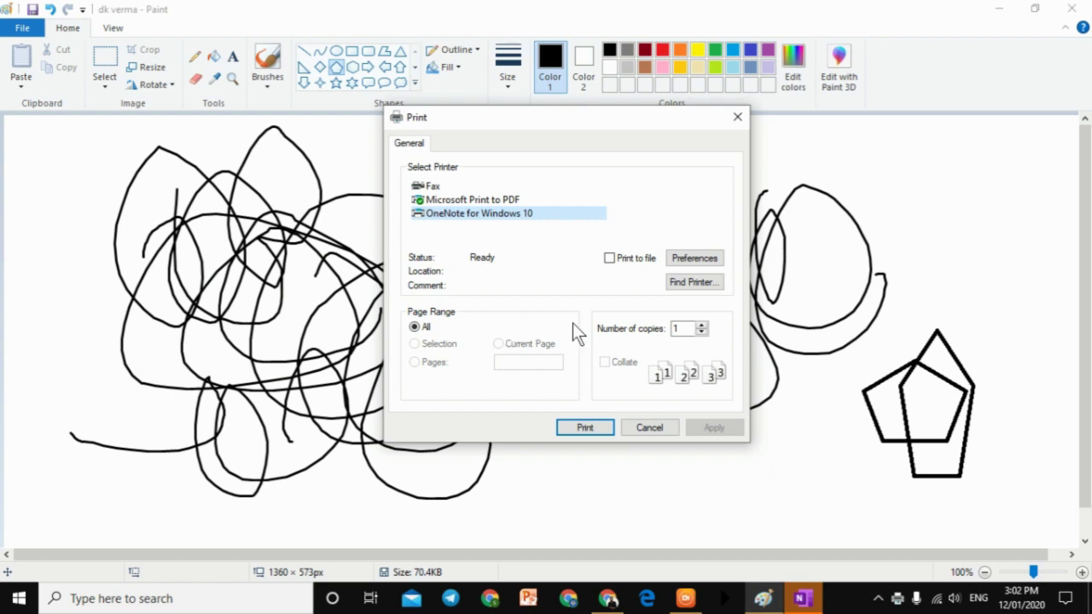
{"action": "left_click", "coordinate": [678, 329]}
{"action": "key", "text": "BackSpace"}
{"action": "type", "text": "5"}
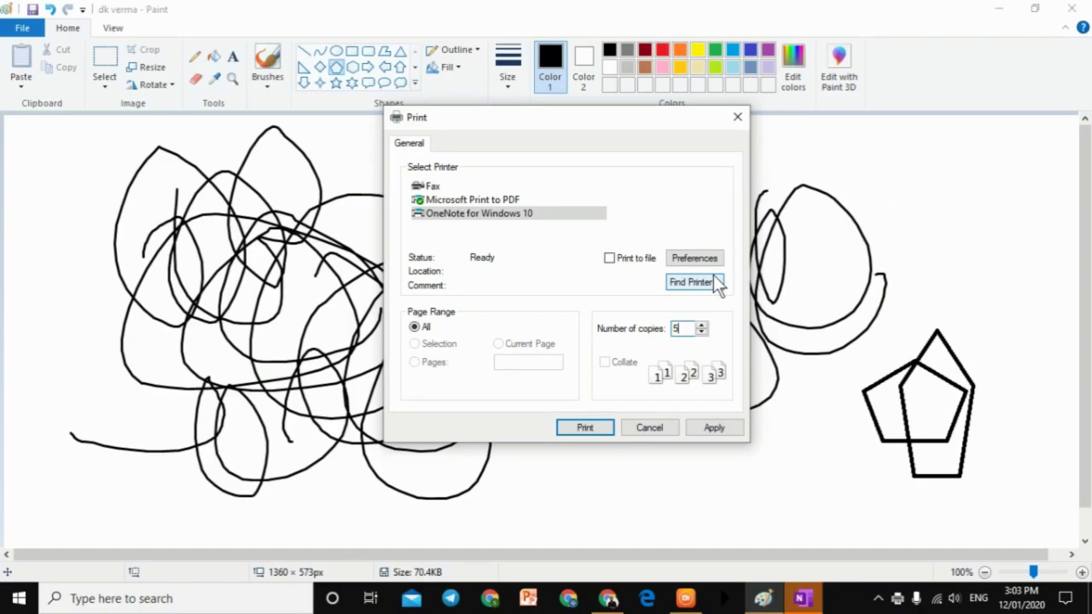
Bring up Printing Preferences for the OneNote printer and reposition the dialog.
{"action": "left_click", "coordinate": [710, 261]}
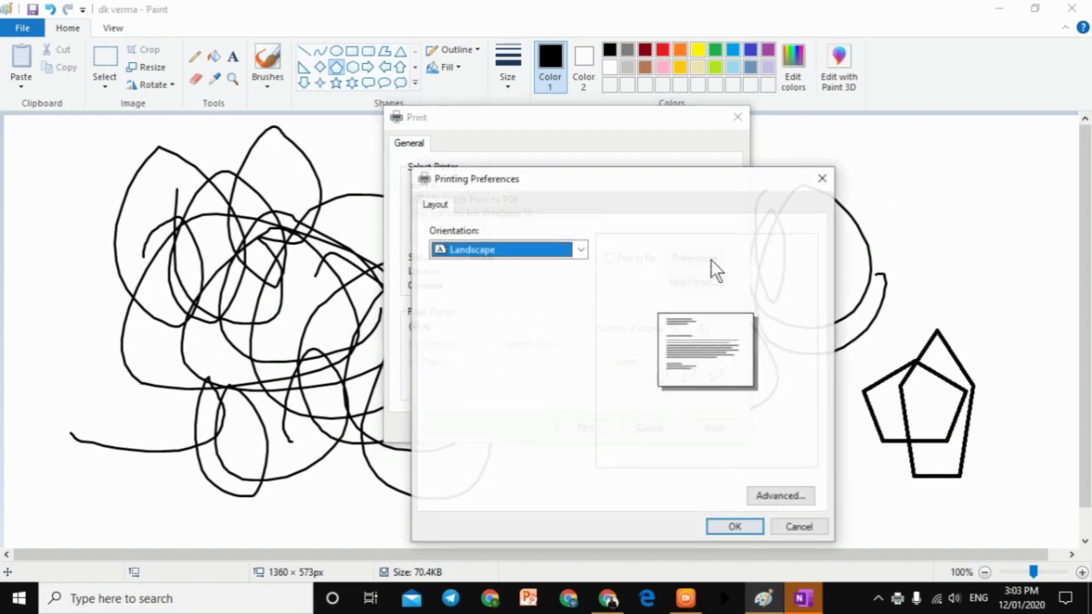
{"action": "left_click_drag", "start_coordinate": [650, 186], "coordinate": [572, 120]}
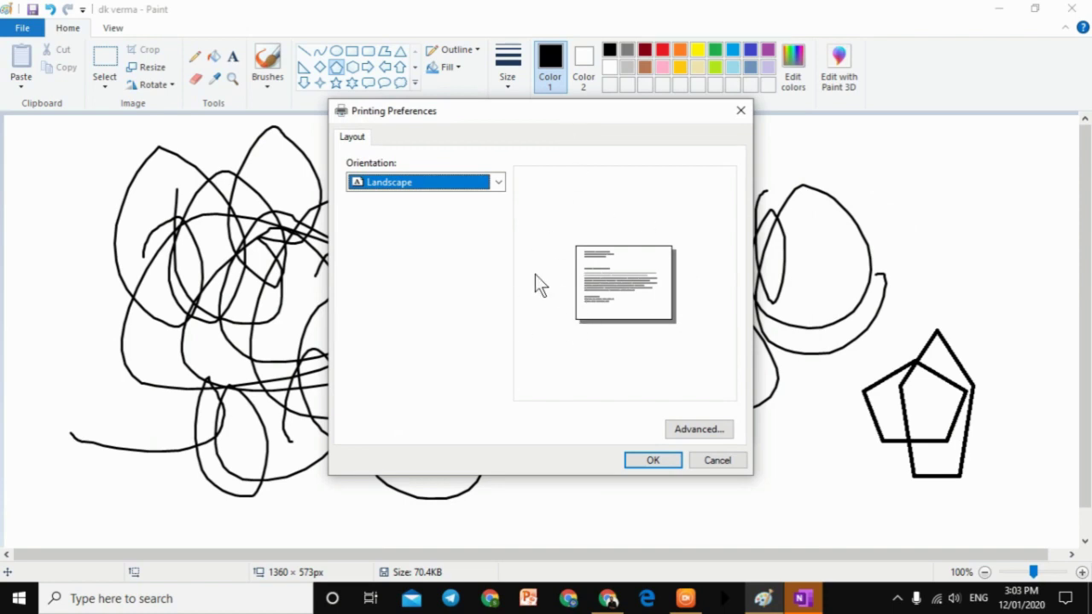
{"action": "left_click_drag", "start_coordinate": [557, 228], "coordinate": [705, 338]}
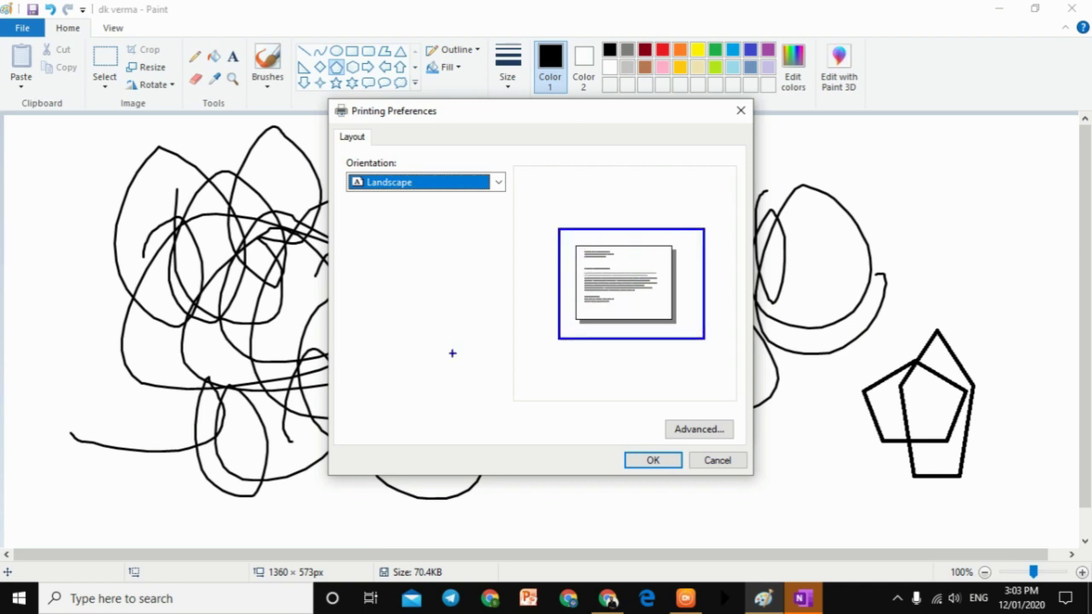
{"action": "left_click_drag", "start_coordinate": [357, 285], "coordinate": [445, 313]}
{"action": "key", "text": "Escape"}
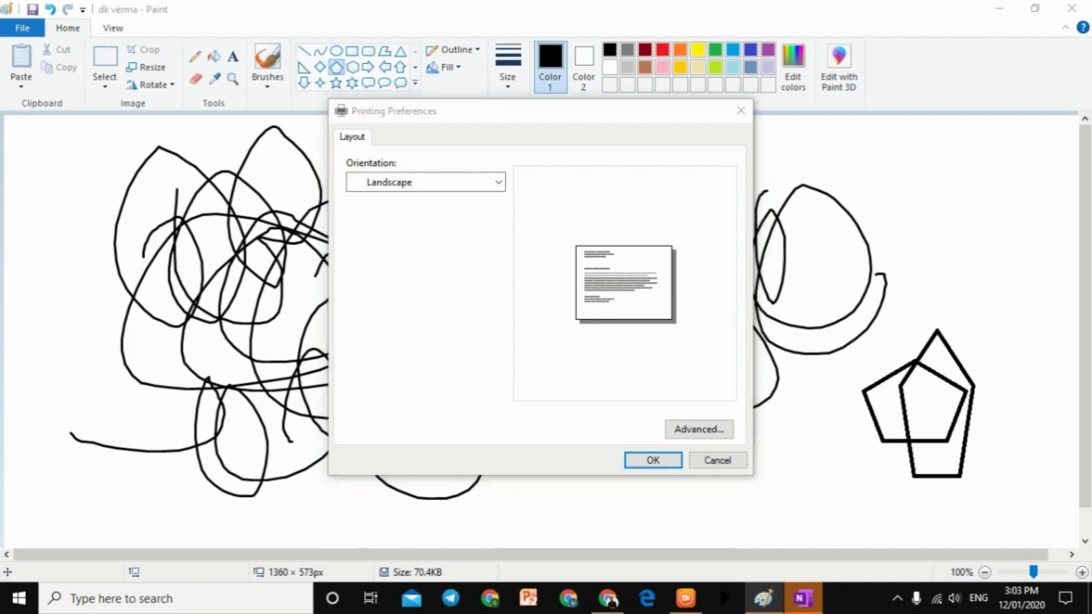
{"action": "left_click_drag", "start_coordinate": [351, 271], "coordinate": [498, 326]}
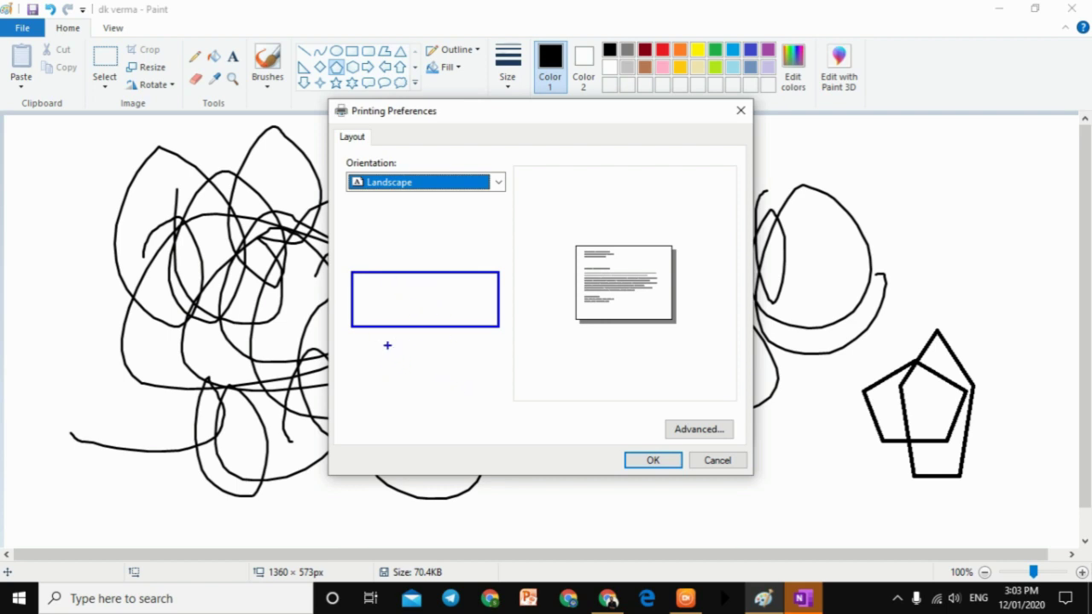
{"action": "left_click_drag", "start_coordinate": [385, 338], "coordinate": [457, 462]}
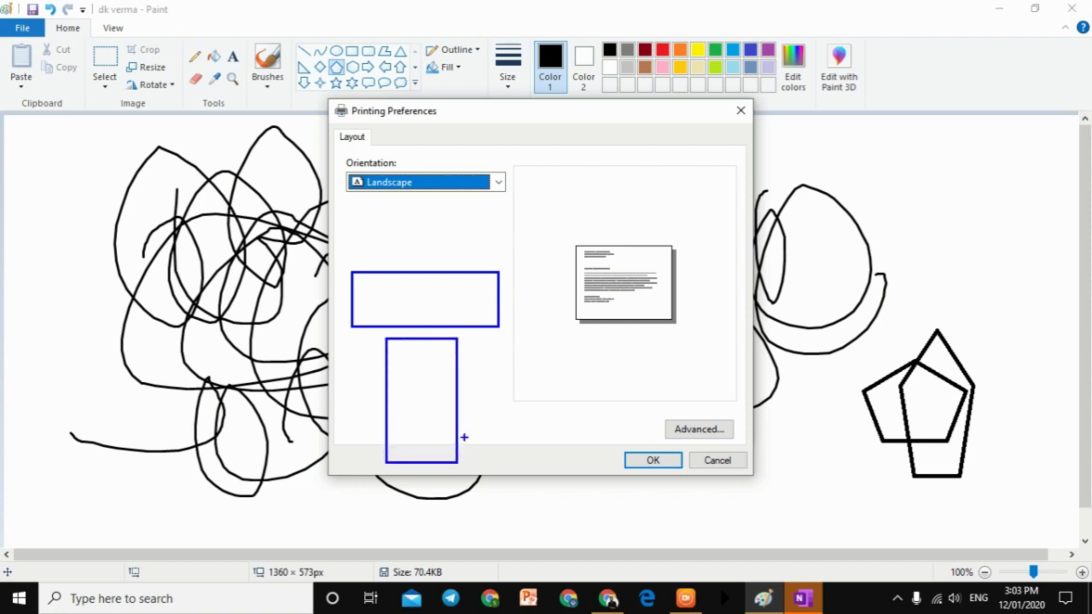
{"action": "key", "text": "Escape"}
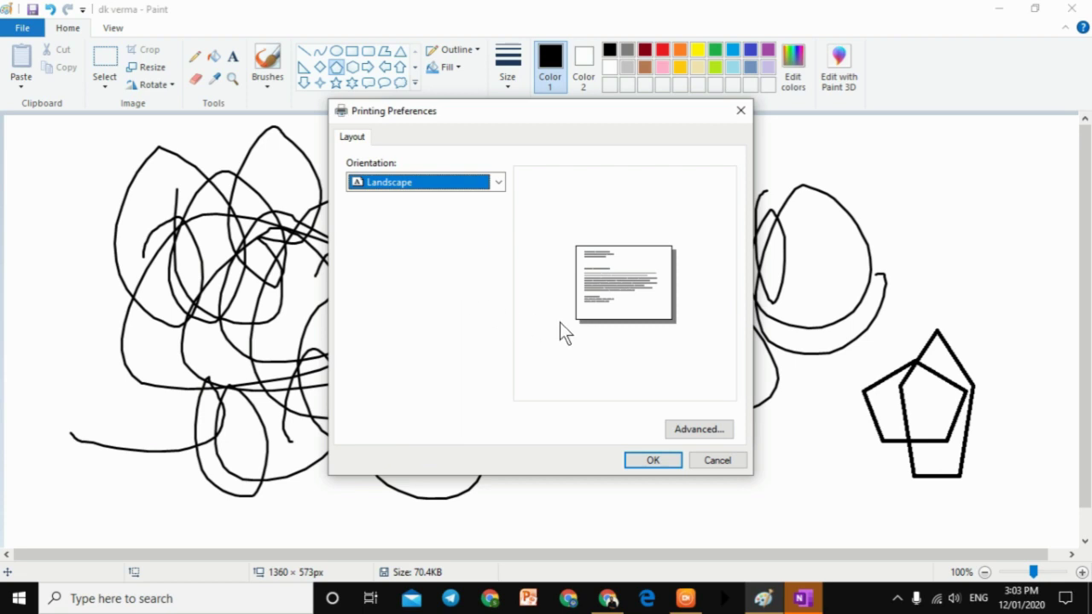
Switch the page orientation to Portrait, then back to Landscape.
{"action": "left_click", "coordinate": [444, 182]}
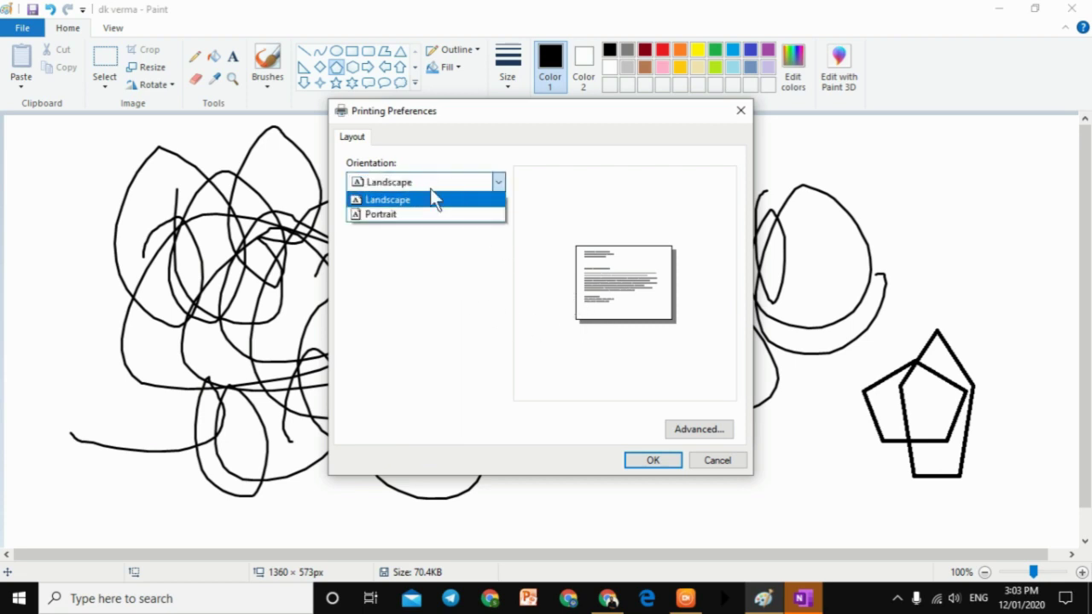
{"action": "left_click", "coordinate": [382, 209]}
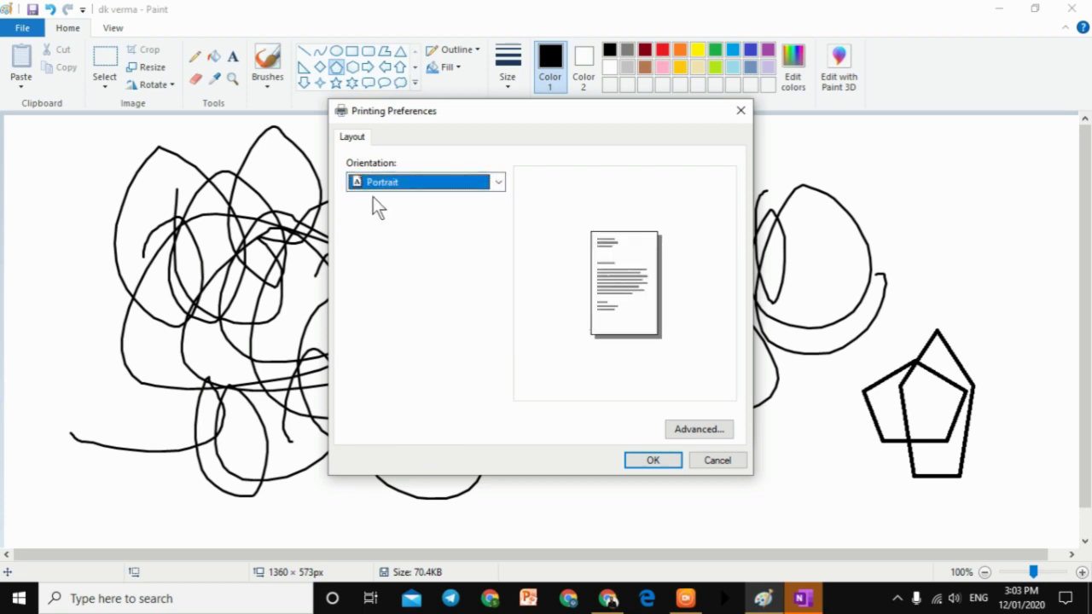
{"action": "left_click", "coordinate": [379, 182]}
{"action": "left_click", "coordinate": [382, 198]}
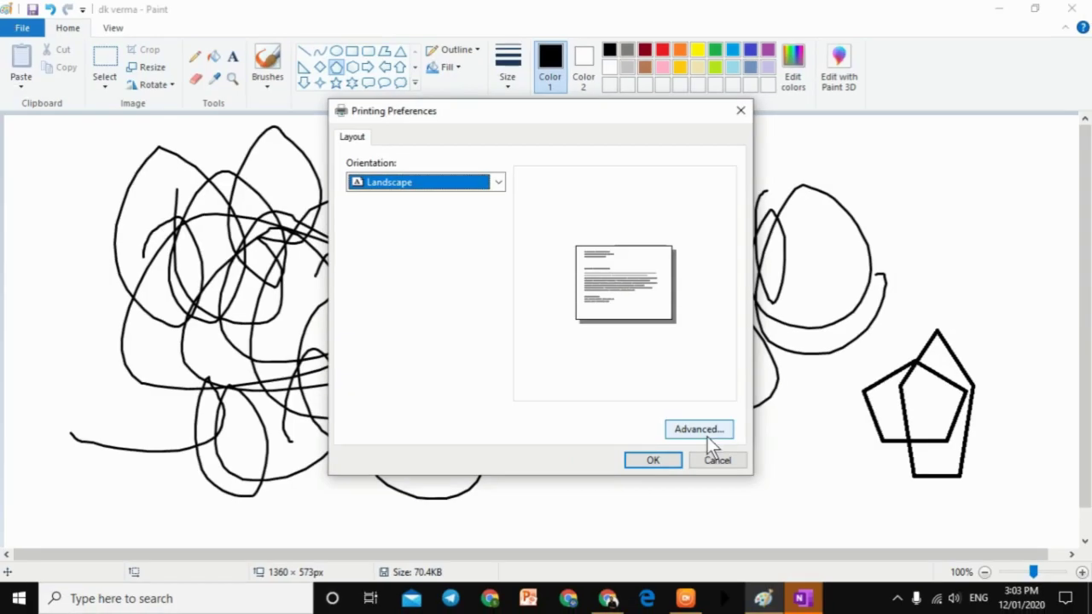
Set the OneNote printer's paper size to A4 under Advanced options, confirm, and print the picture.
{"action": "left_click", "coordinate": [706, 435]}
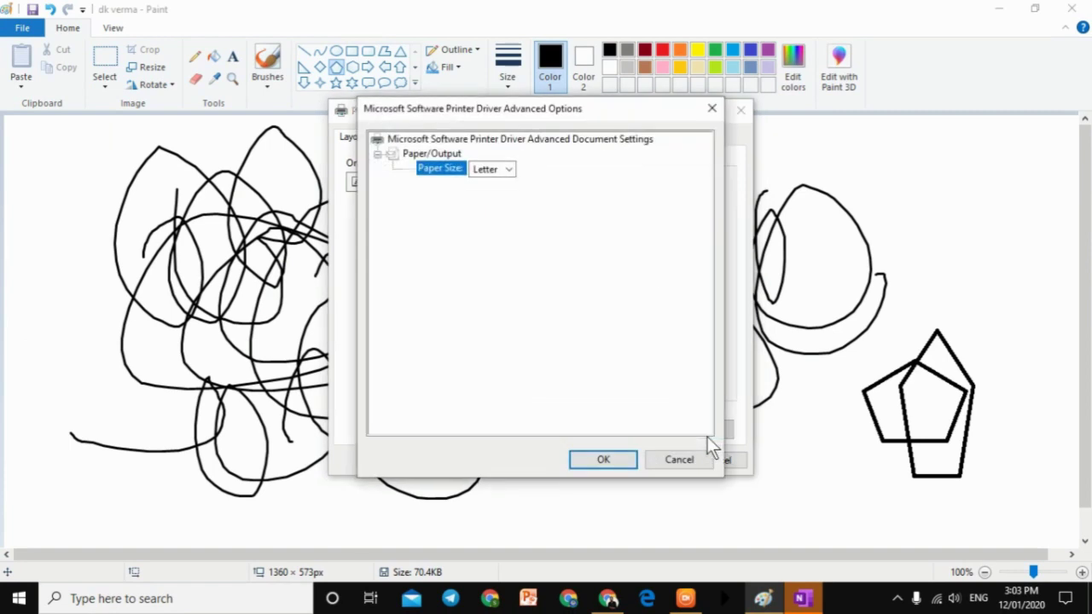
{"action": "mouse_move", "coordinate": [542, 108]}
{"action": "left_mouse_down"}
{"action": "mouse_move", "coordinate": [556, 126]}
{"action": "mouse_move", "coordinate": [540, 137]}
{"action": "mouse_move", "coordinate": [552, 125]}
{"action": "left_mouse_up"}
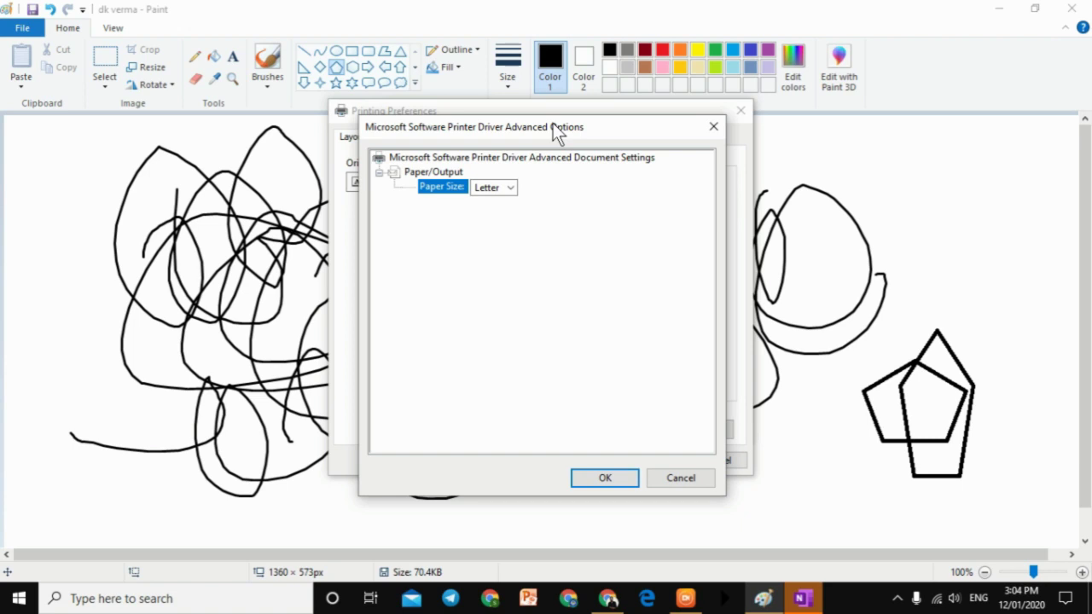
{"action": "left_click", "coordinate": [509, 187]}
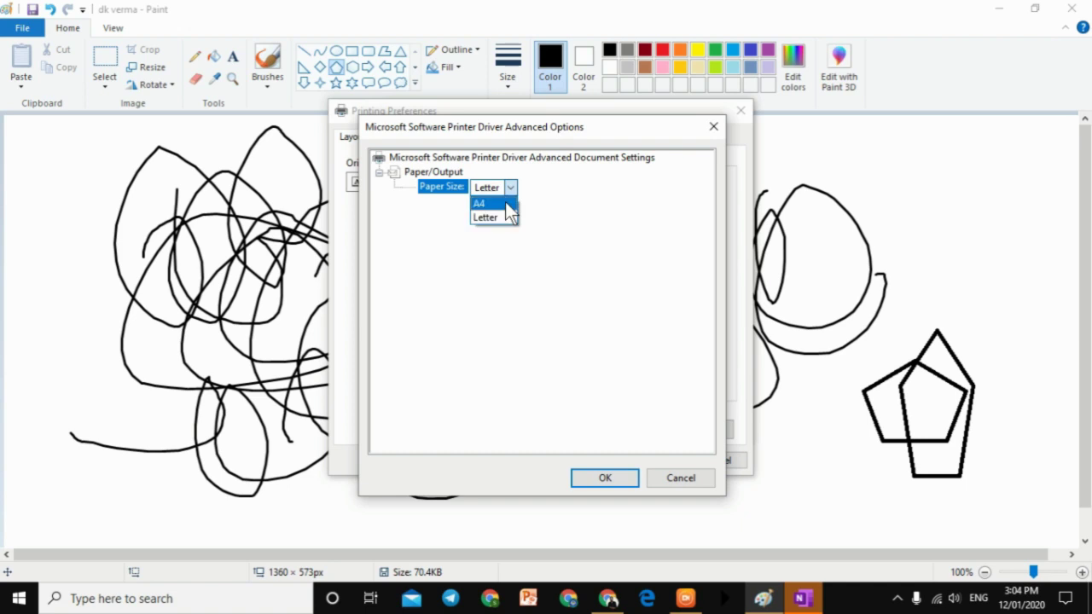
{"action": "left_click", "coordinate": [628, 479]}
{"action": "left_click", "coordinate": [630, 459]}
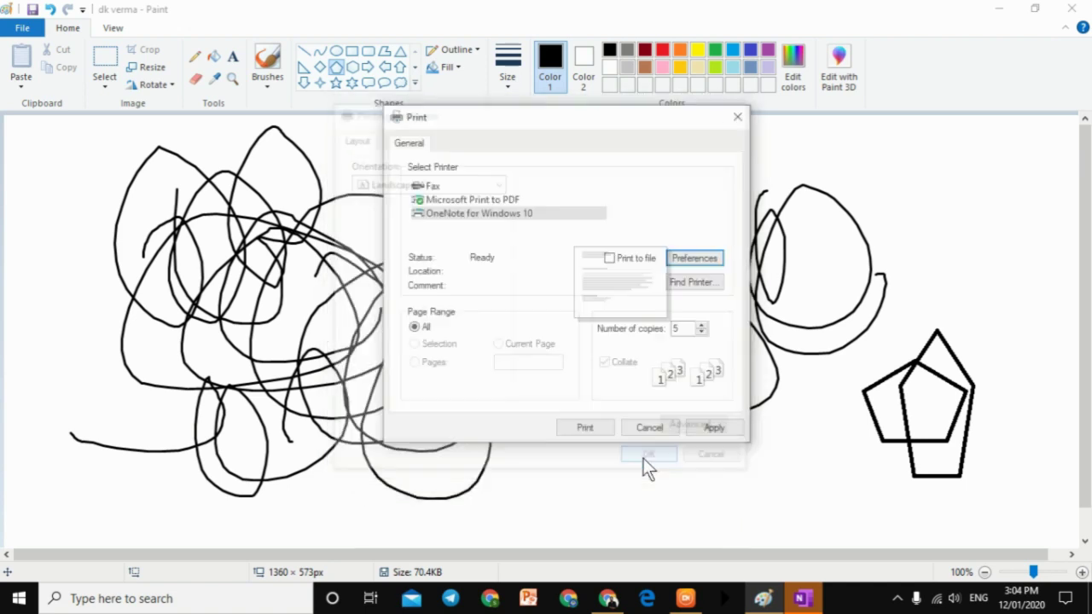
{"action": "left_click", "coordinate": [602, 429]}
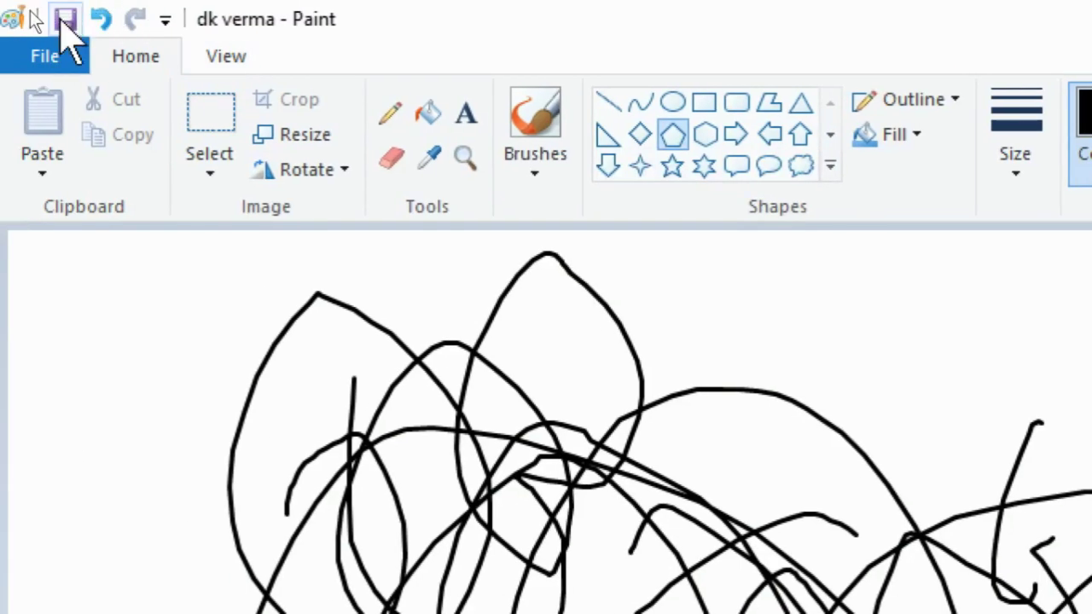
Show the File menu with its commands and recent pictures list.
{"action": "left_click", "coordinate": [47, 56]}
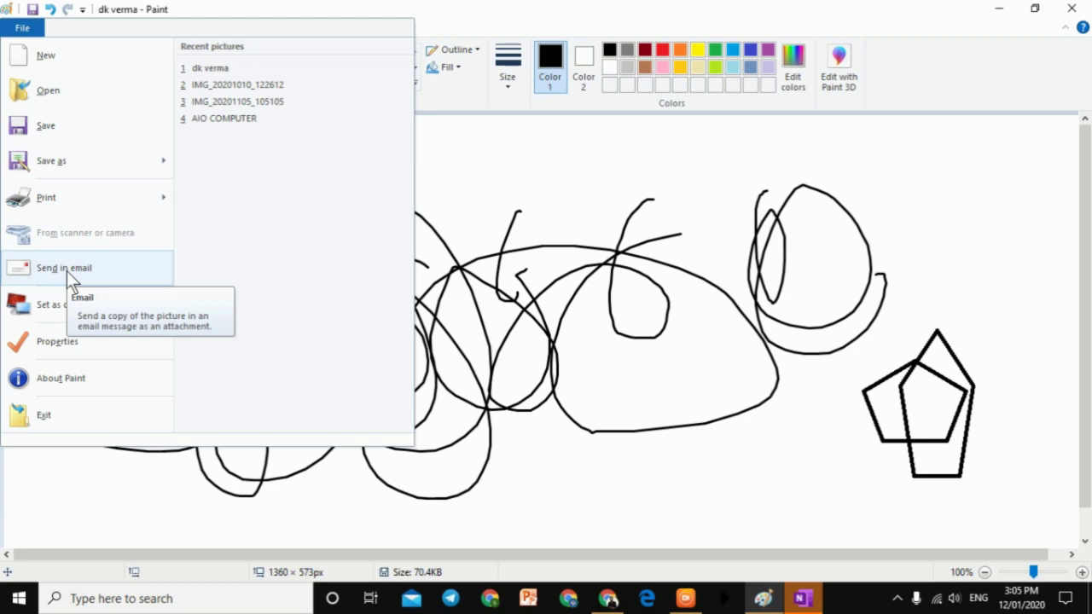
Try Send in email, dismiss the missing Outlook profile error, and bring OneNote forward.
{"action": "left_click", "coordinate": [53, 271]}
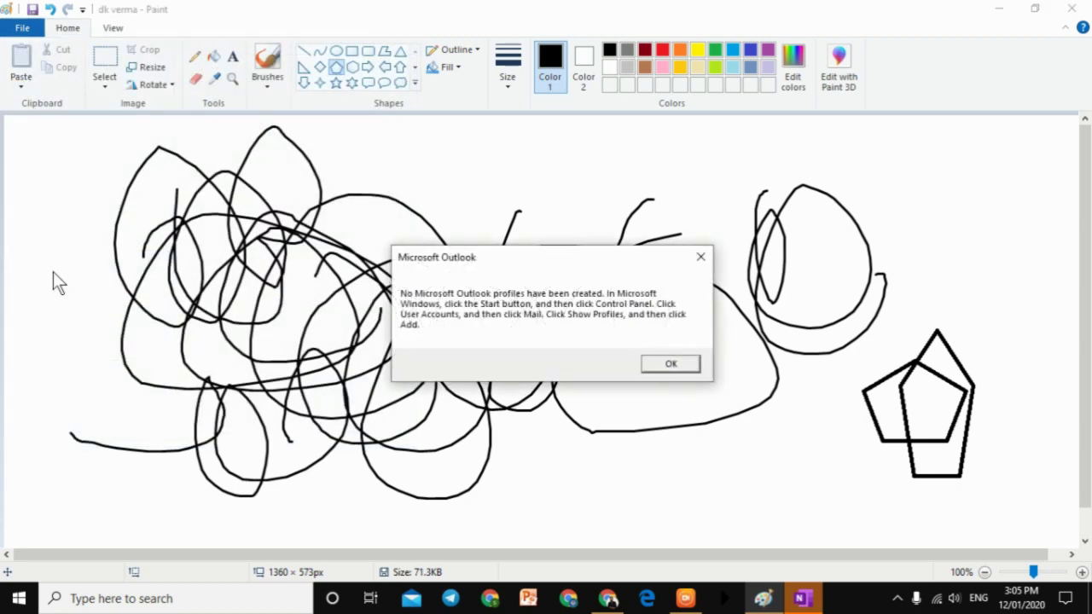
{"action": "left_click", "coordinate": [675, 368]}
{"action": "left_click", "coordinate": [801, 598]}
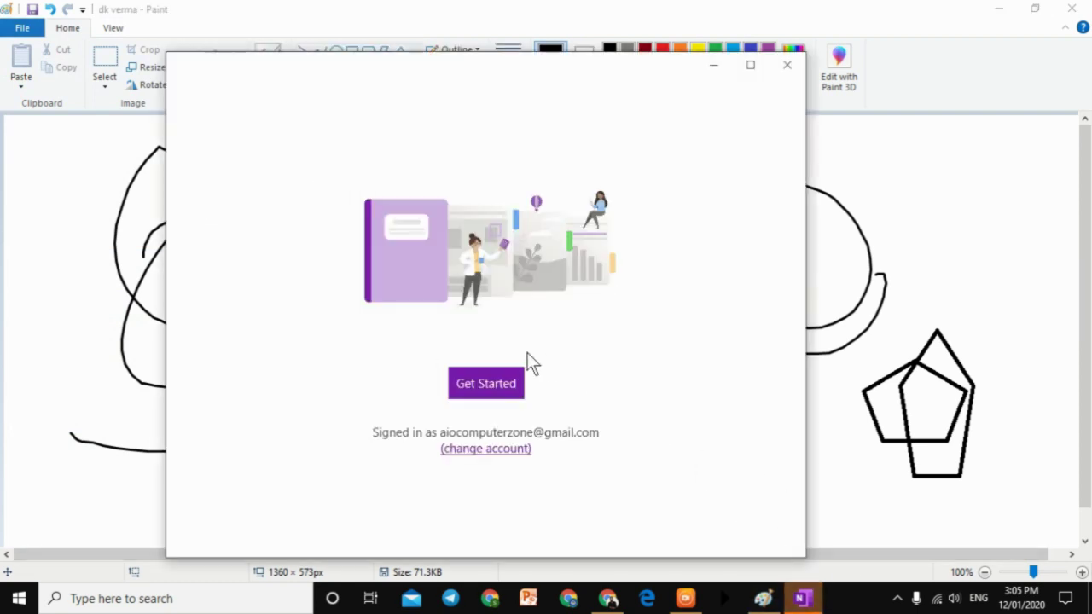
Get past OneNote's welcome screen, maximise its window, then close OneNote.
{"action": "left_click", "coordinate": [497, 383]}
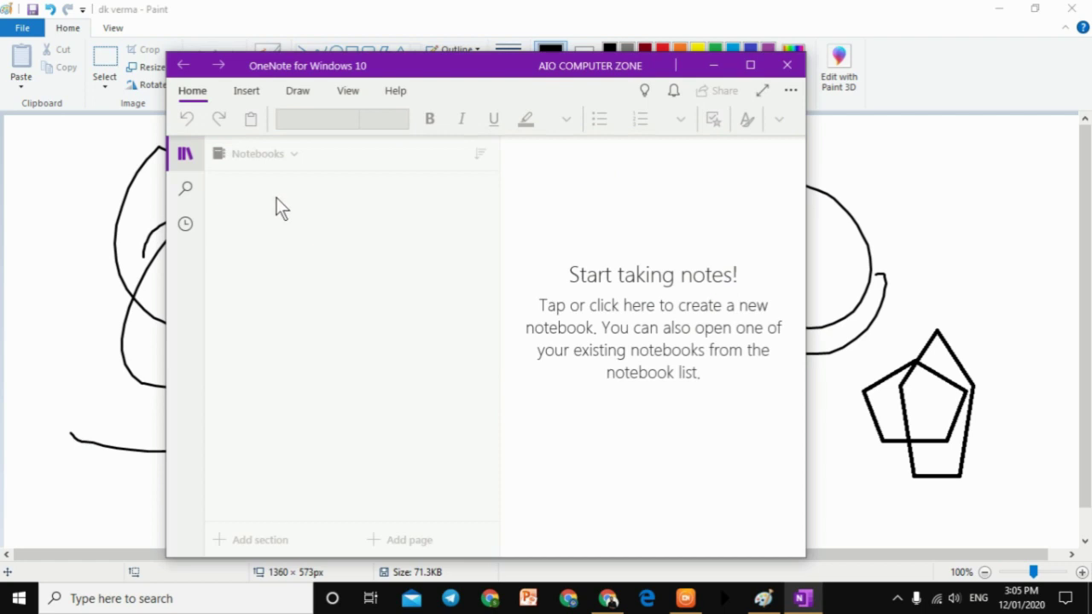
{"action": "left_click", "coordinate": [738, 71]}
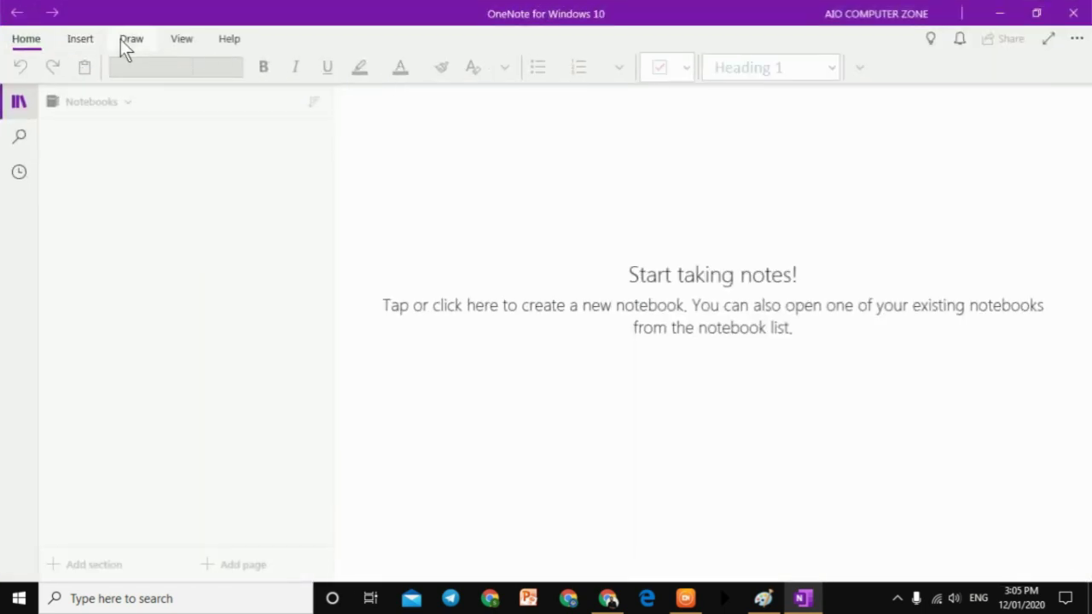
{"action": "left_click", "coordinate": [1073, 12]}
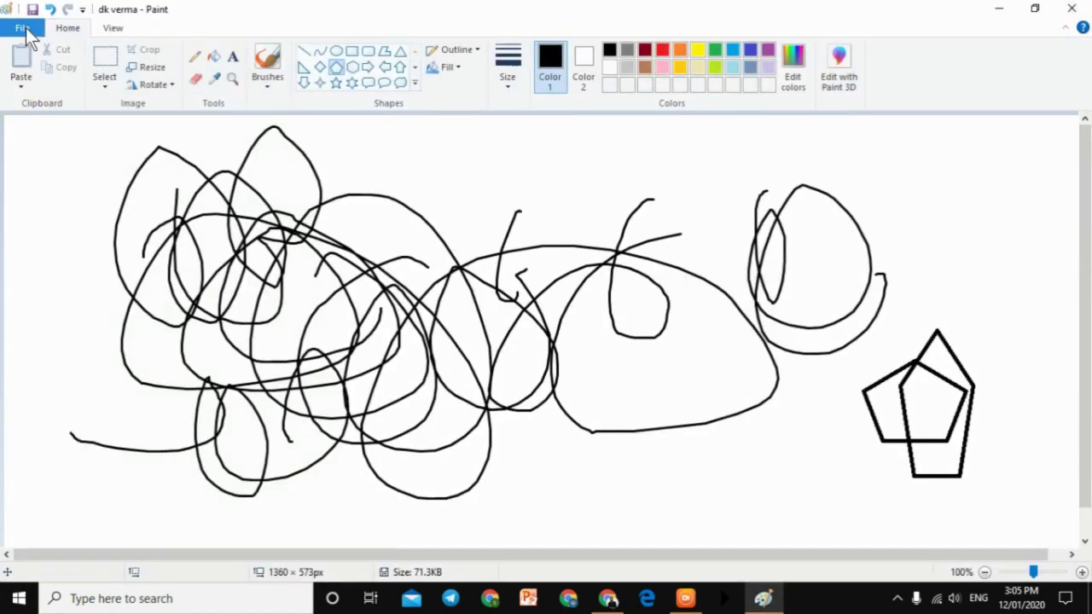
Try File > Set as desktop background, then close the File menu.
{"action": "left_click", "coordinate": [26, 27]}
{"action": "mouse_move", "coordinate": [81, 308]}
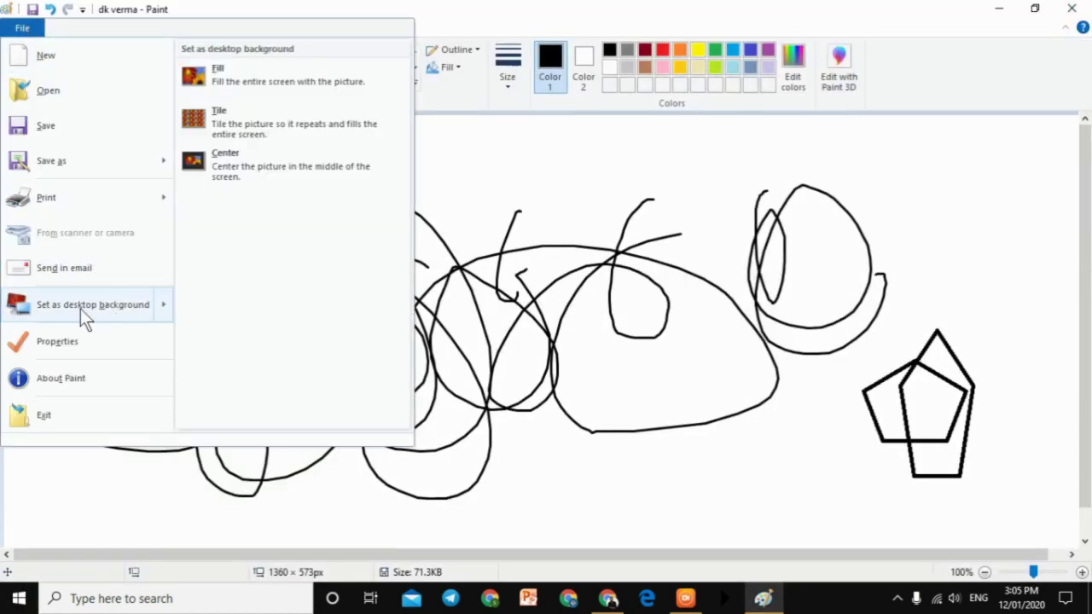
{"action": "left_click", "coordinate": [86, 316]}
{"action": "left_click", "coordinate": [786, 341]}
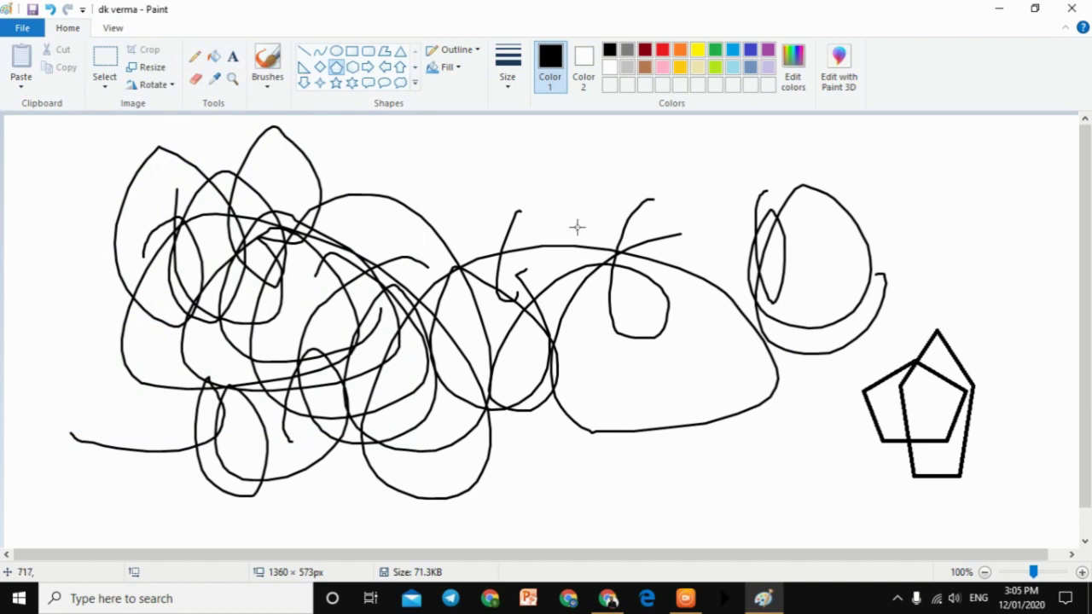
Draw a large pentagon over the centre of the drawing and minimise Paint.
{"action": "left_click_drag", "start_coordinate": [689, 431], "coordinate": [527, 259]}
{"action": "left_click", "coordinate": [488, 149]}
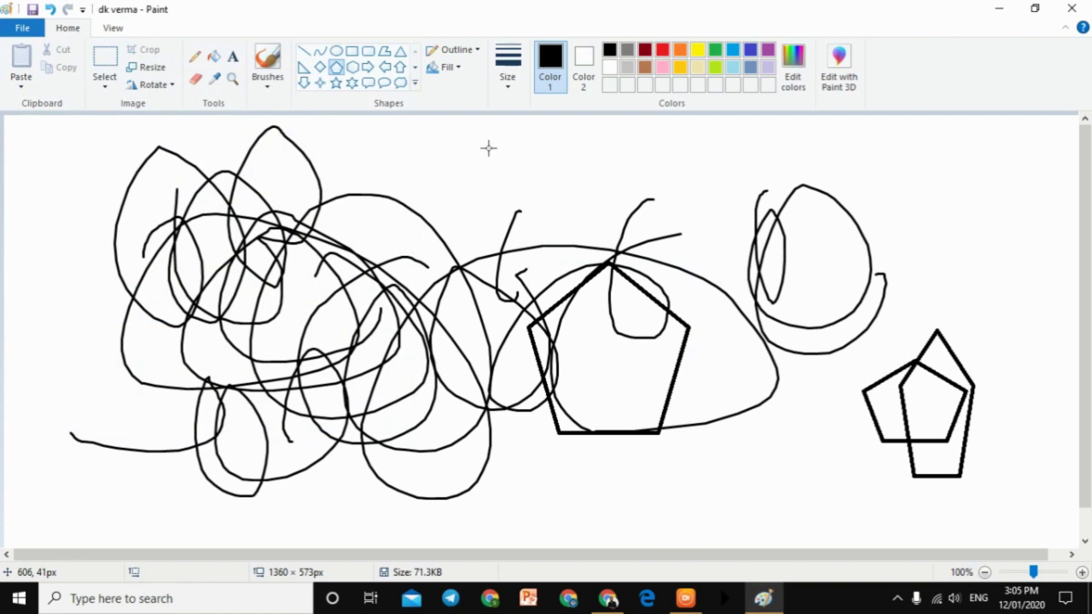
{"action": "left_click", "coordinate": [998, 8]}
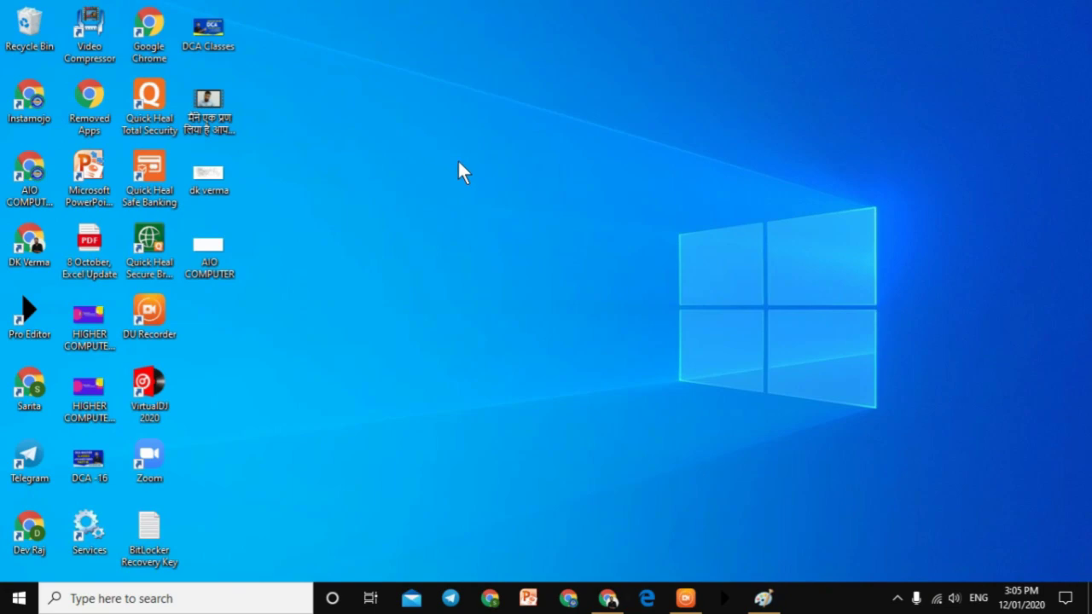
Set the current drawing as the desktop background and minimise Paint to check it.
{"action": "left_click", "coordinate": [763, 598]}
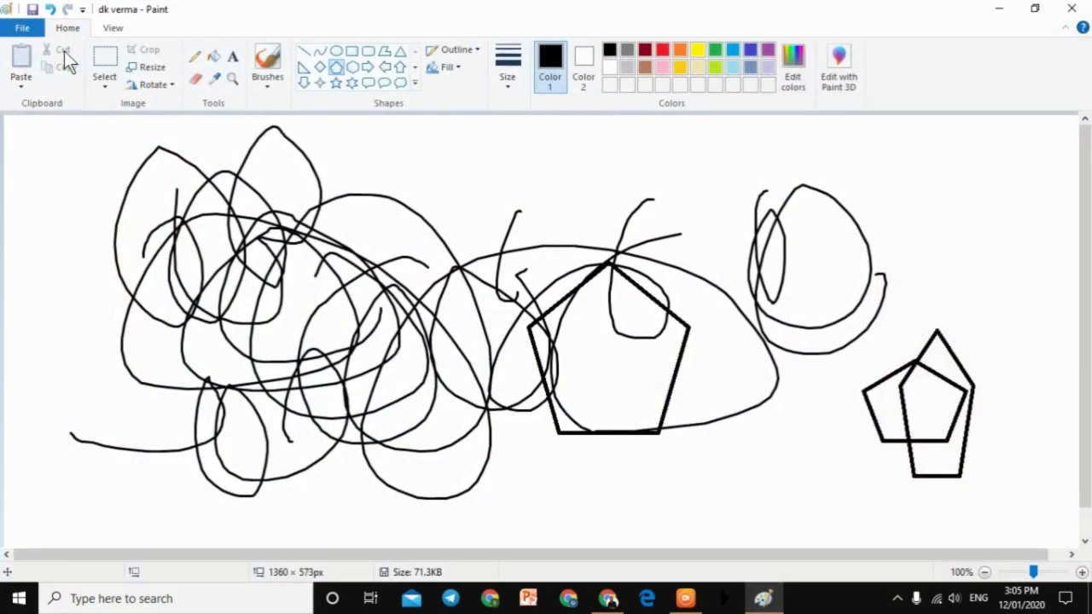
{"action": "left_click", "coordinate": [26, 28]}
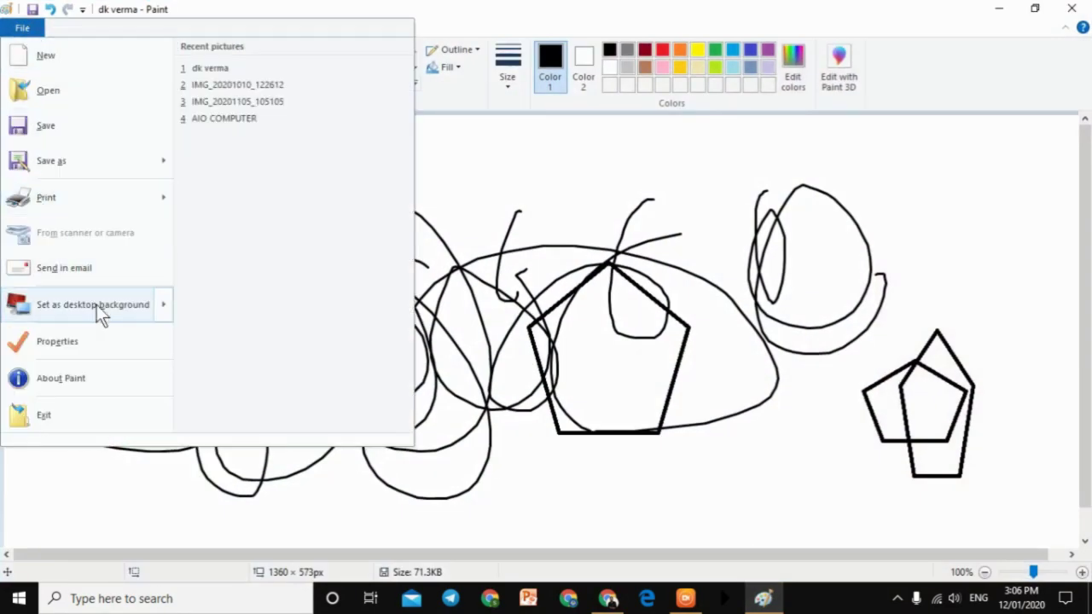
{"action": "mouse_move", "coordinate": [97, 305]}
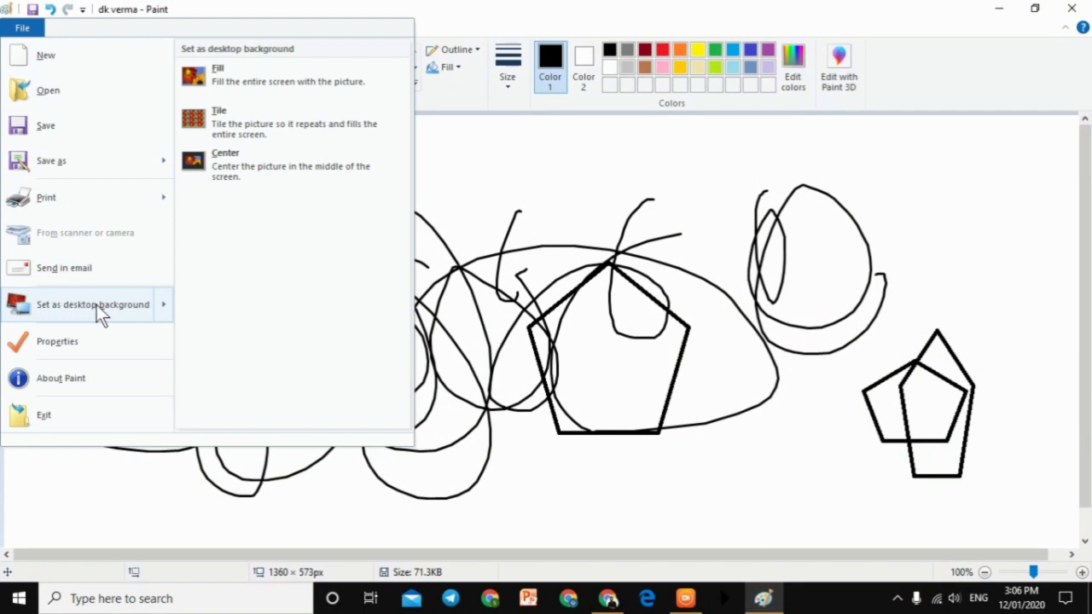
{"action": "left_click", "coordinate": [96, 304]}
{"action": "left_click", "coordinate": [580, 333]}
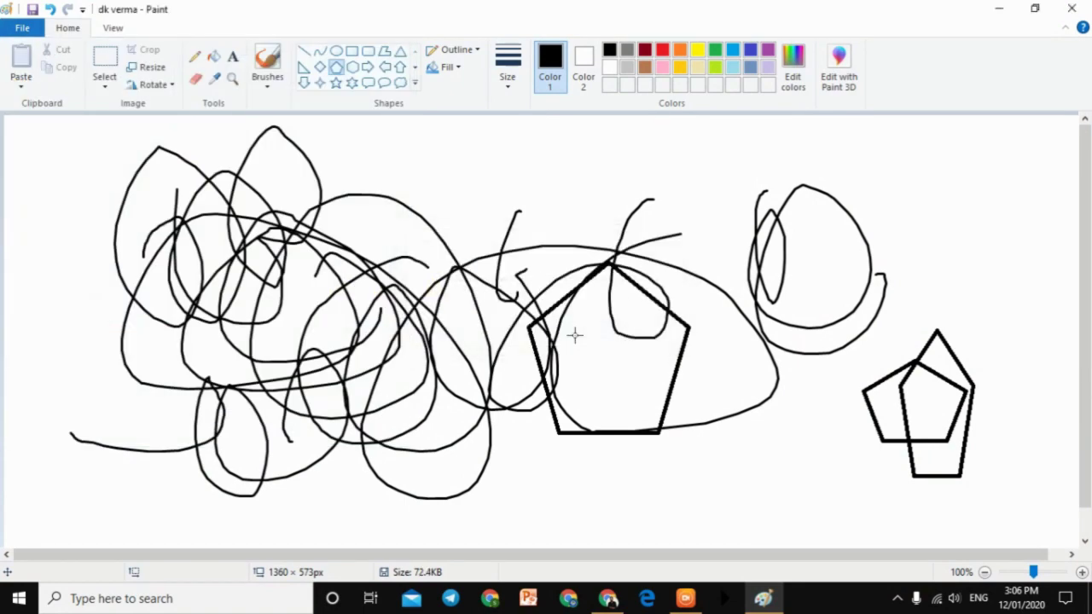
{"action": "left_click", "coordinate": [997, 9]}
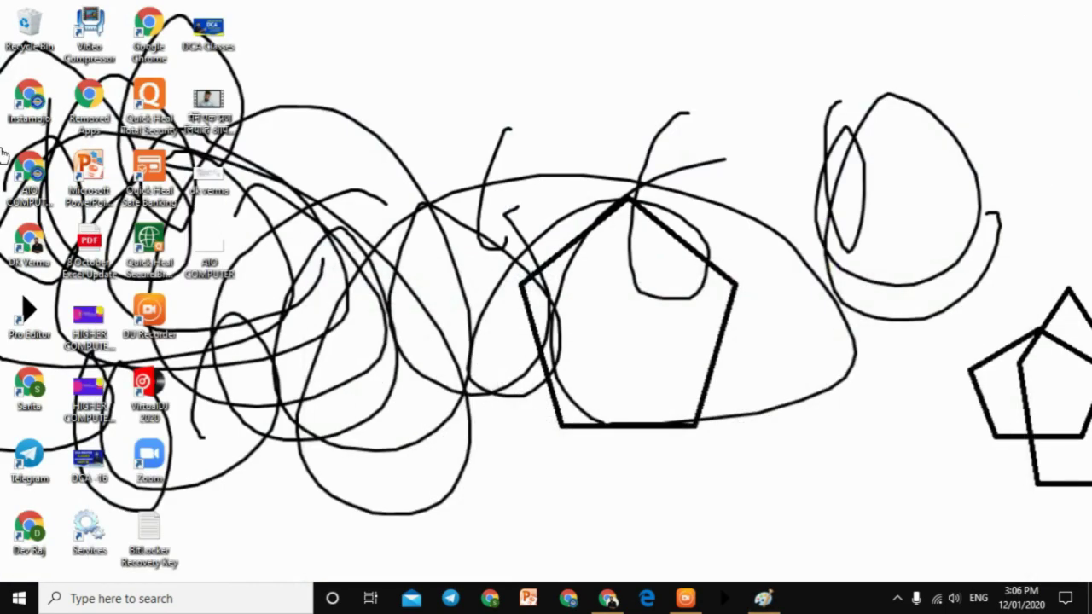
Fill the white background green, set it as desktop background, and minimise Paint.
{"action": "left_click", "coordinate": [780, 600]}
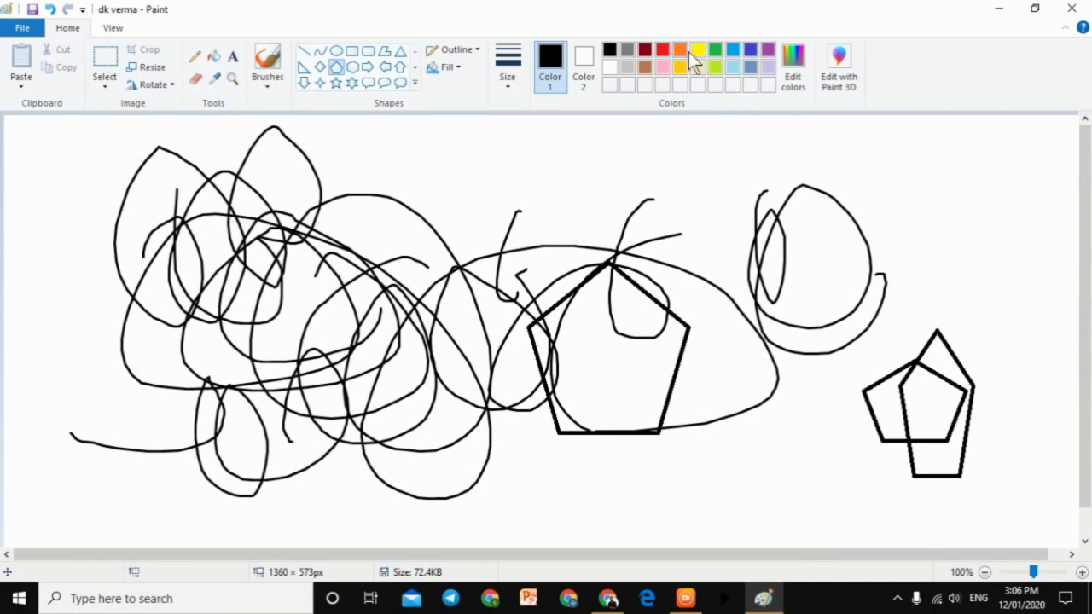
{"action": "left_click", "coordinate": [719, 51]}
{"action": "left_click", "coordinate": [213, 55]}
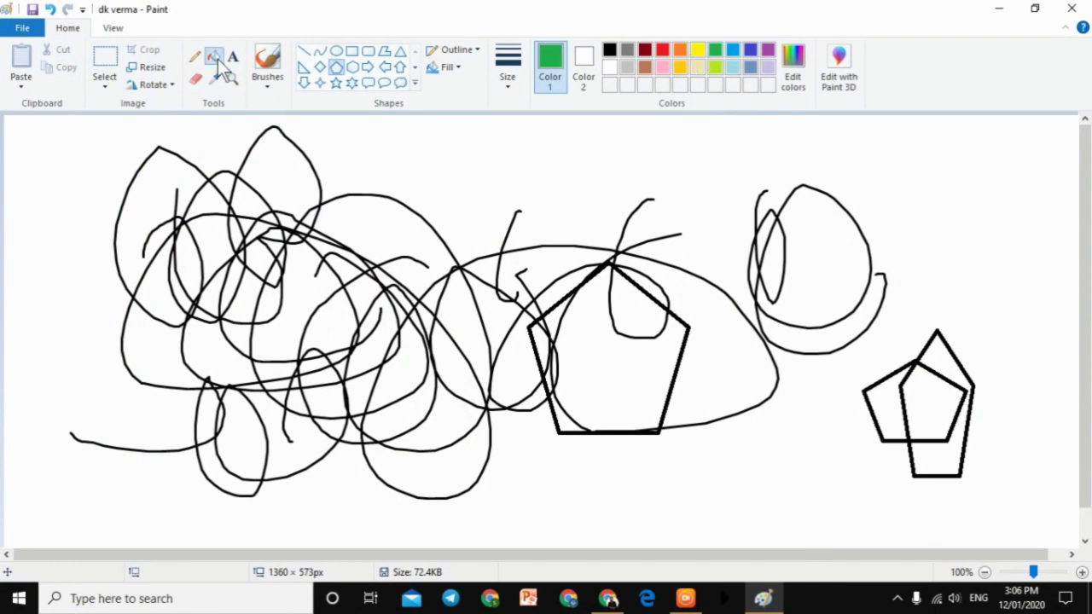
{"action": "left_click", "coordinate": [345, 176]}
{"action": "left_click", "coordinate": [32, 26]}
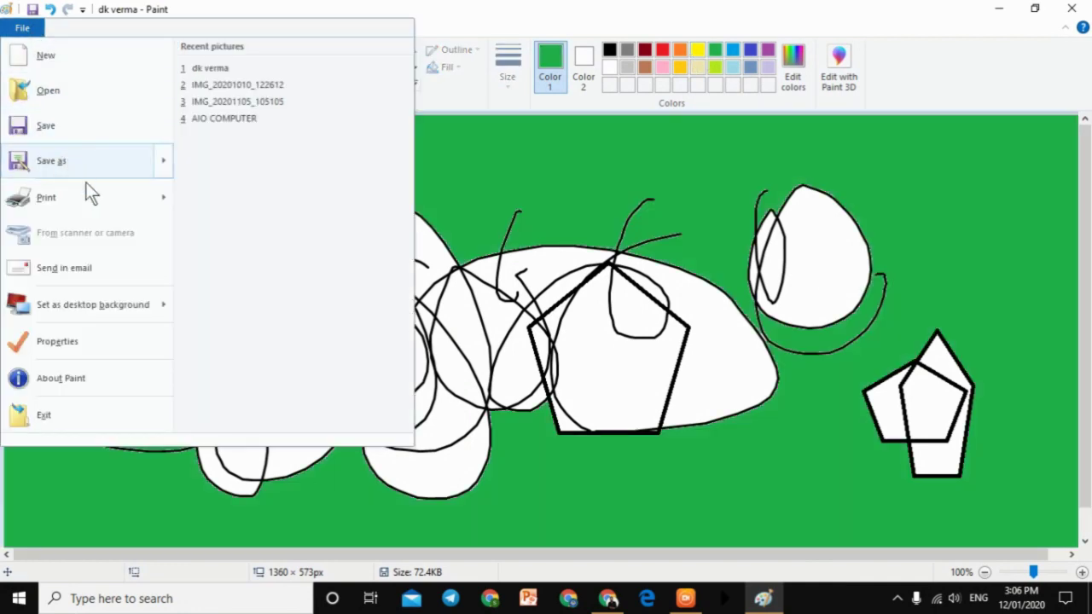
{"action": "left_click", "coordinate": [96, 304]}
{"action": "left_click", "coordinate": [597, 335]}
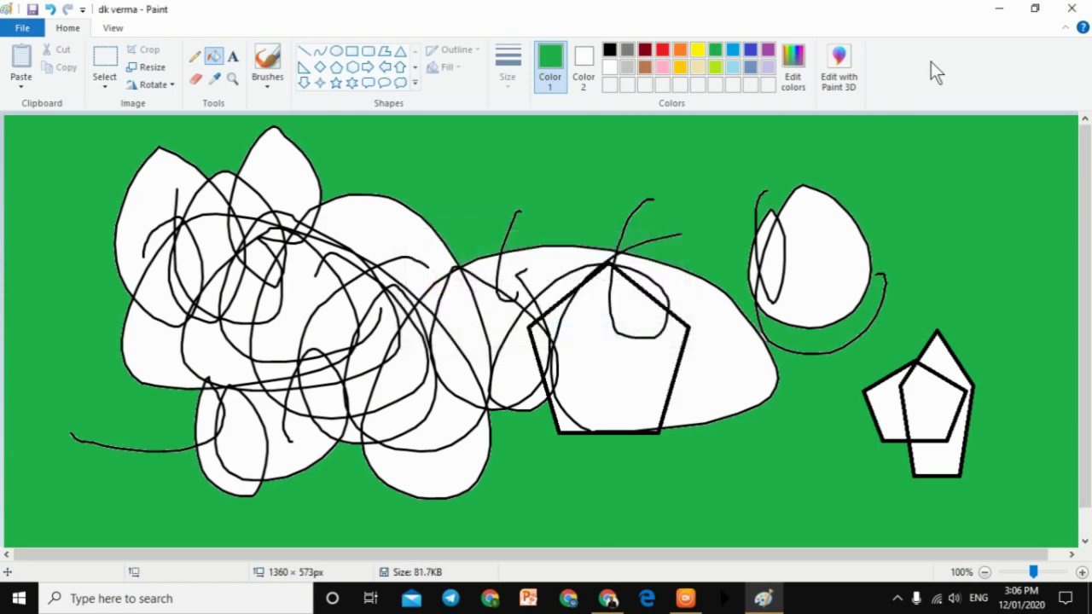
{"action": "left_click", "coordinate": [986, 7]}
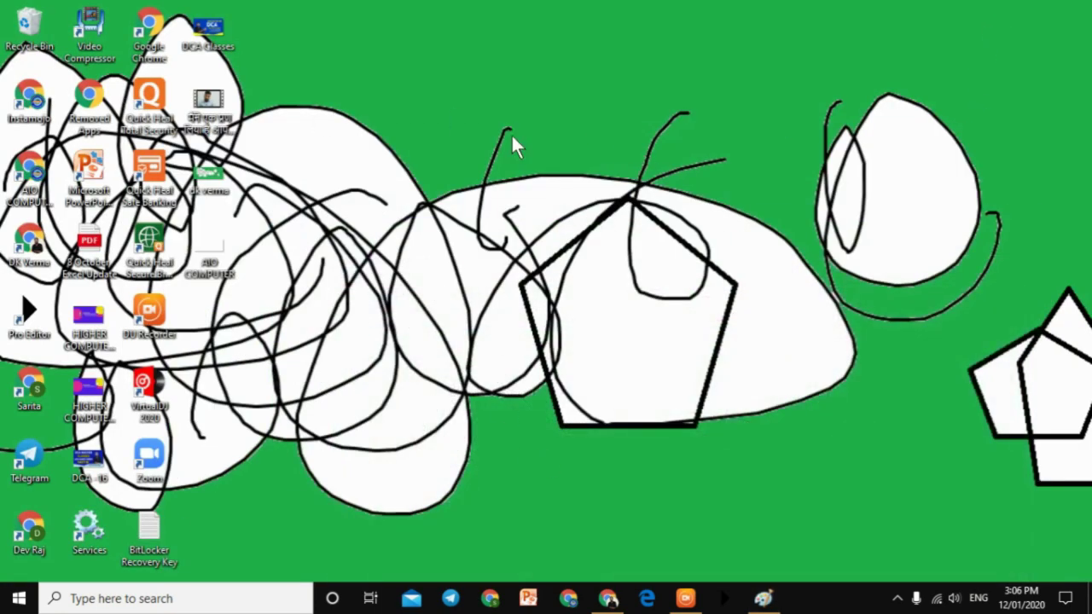
Reset the wallpaper to the blue Windows picture in Personalise settings, then restore Paint.
{"action": "right_click", "coordinate": [486, 127]}
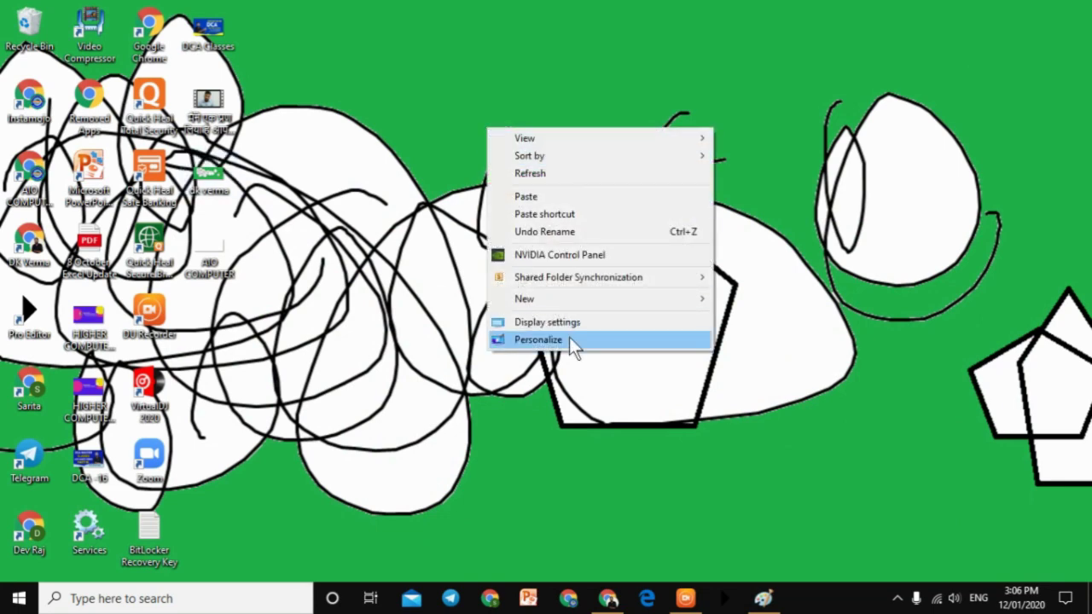
{"action": "left_click", "coordinate": [569, 340]}
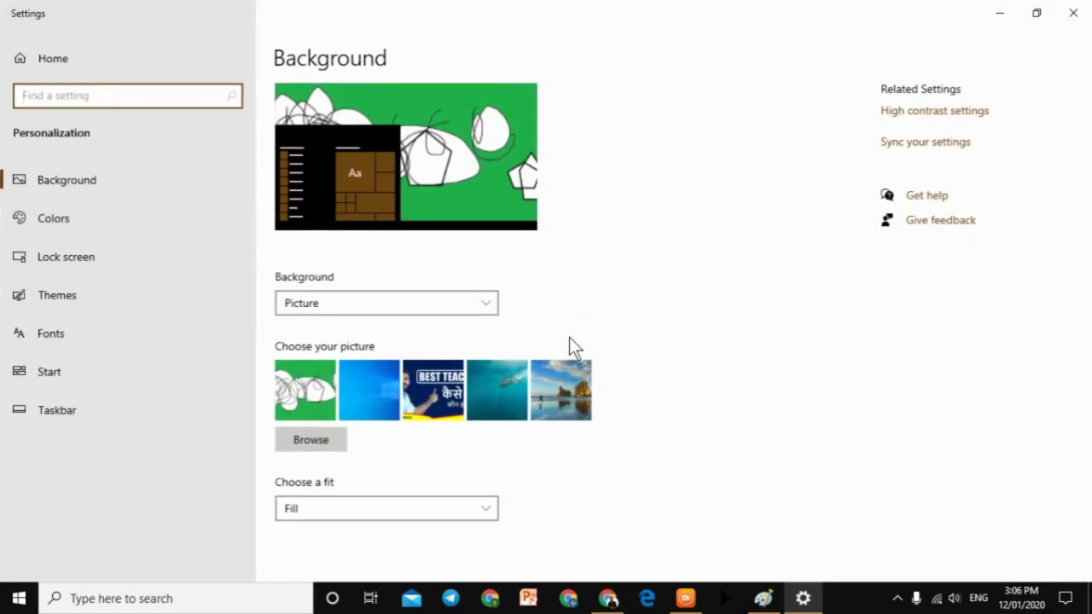
{"action": "left_click", "coordinate": [368, 390]}
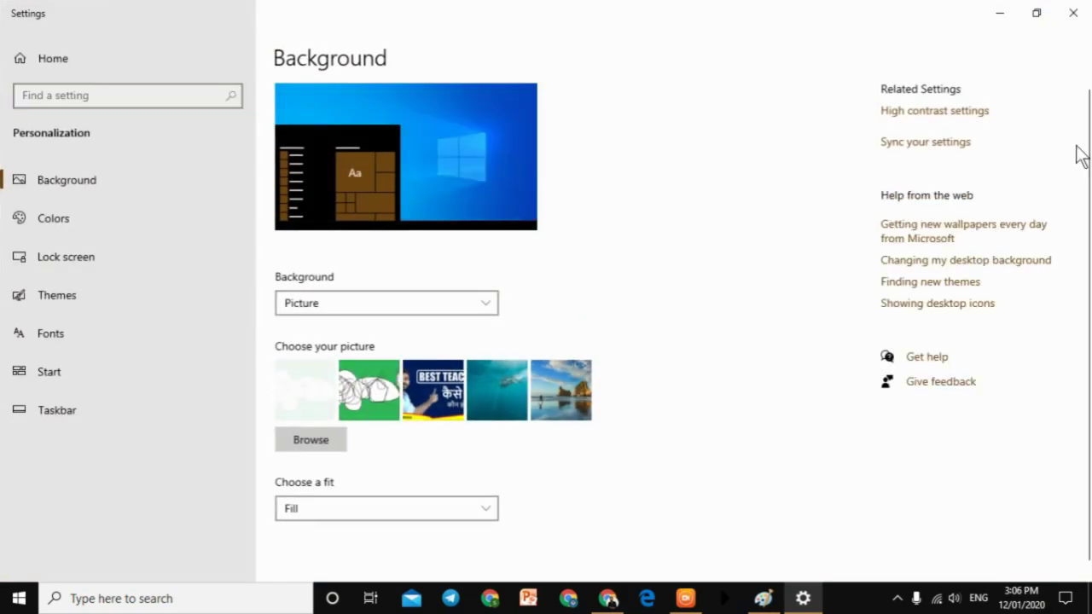
{"action": "key", "text": "alt+F4"}
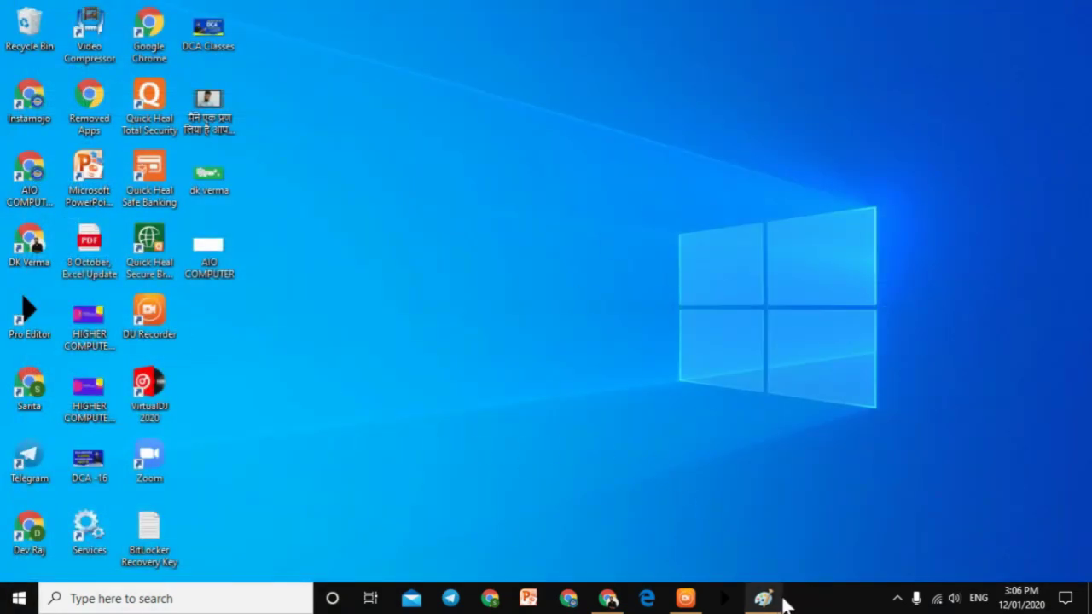
{"action": "left_click", "coordinate": [765, 599]}
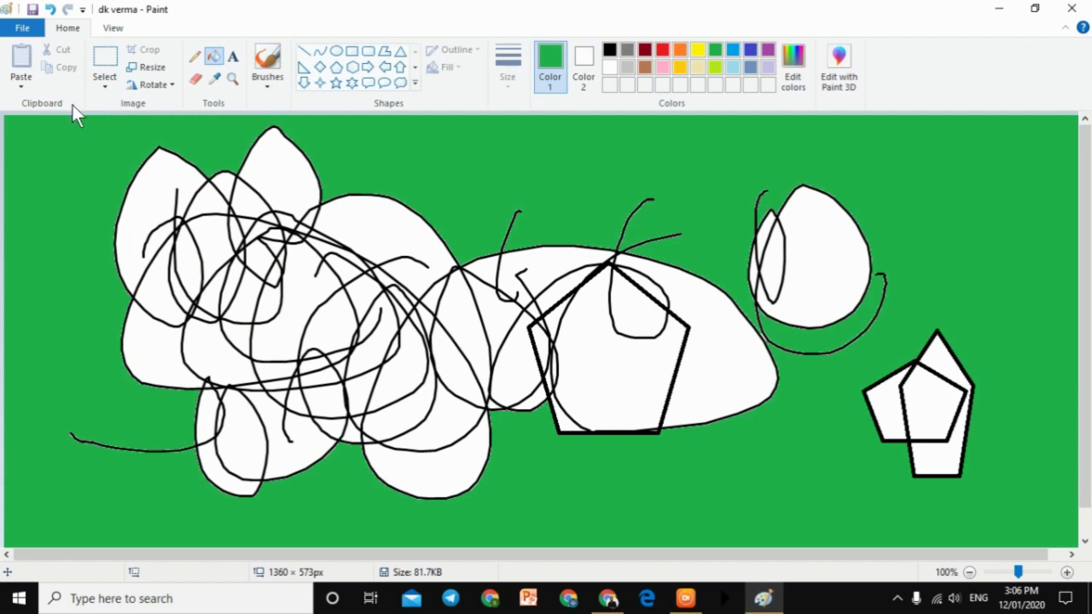
Undo the green background fill and briefly view Image Properties from the File menu.
{"action": "key", "text": "ctrl+z"}
{"action": "left_click", "coordinate": [7, 31]}
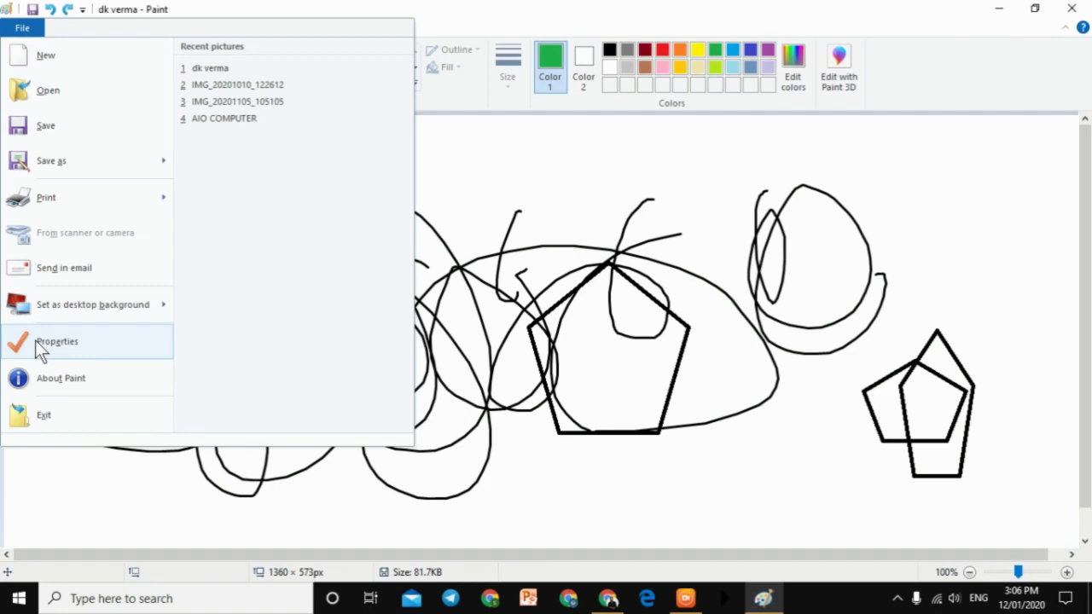
{"action": "left_click", "coordinate": [35, 340]}
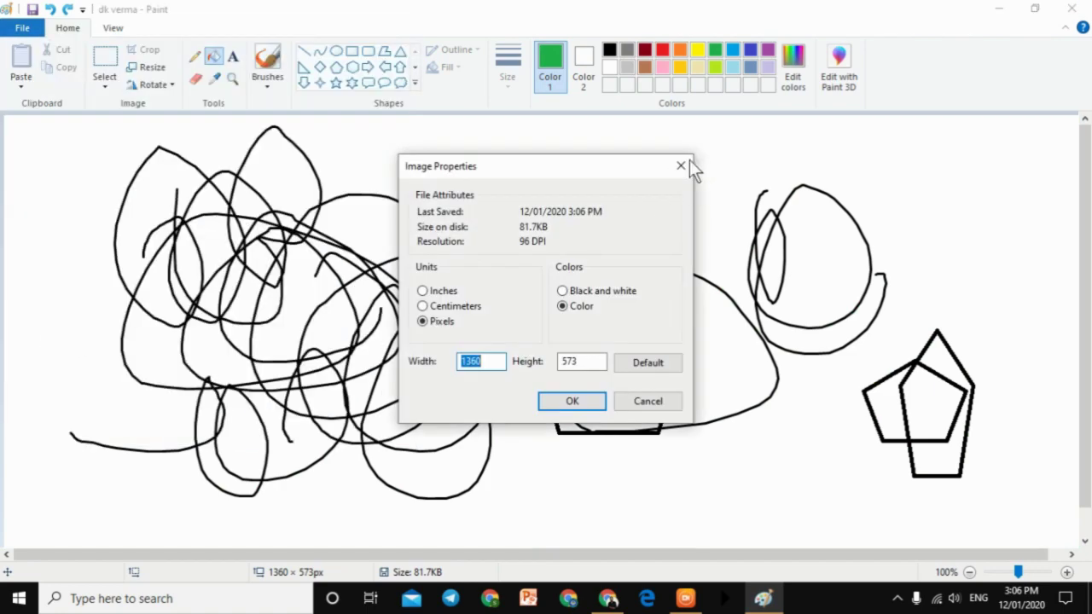
{"action": "left_click", "coordinate": [680, 166]}
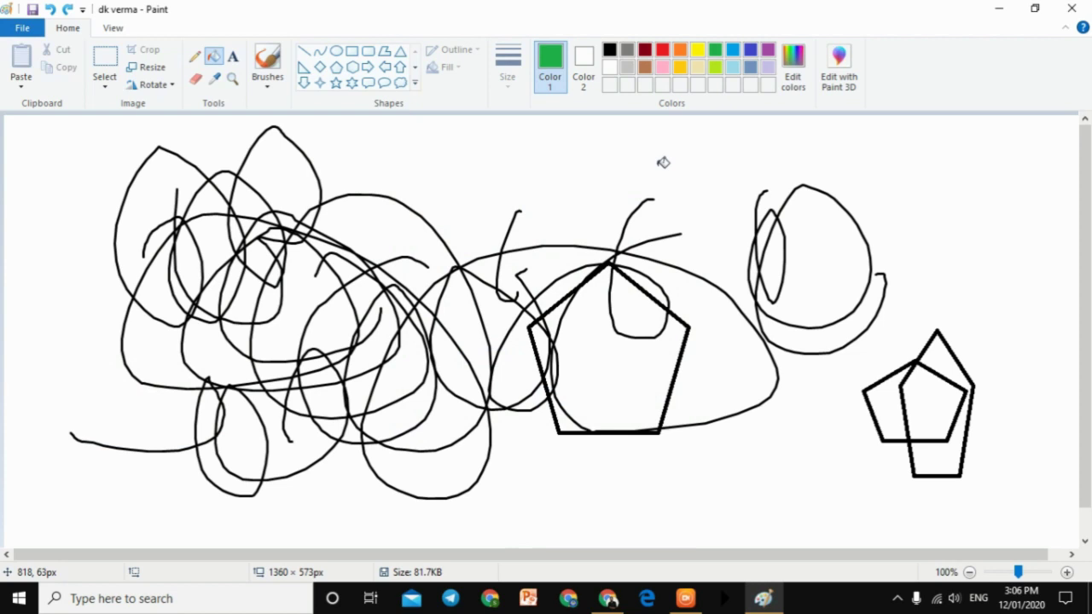
Reopen Image Properties with Ctrl+E and move the dialog to the right.
{"action": "key", "text": "ctrl+e"}
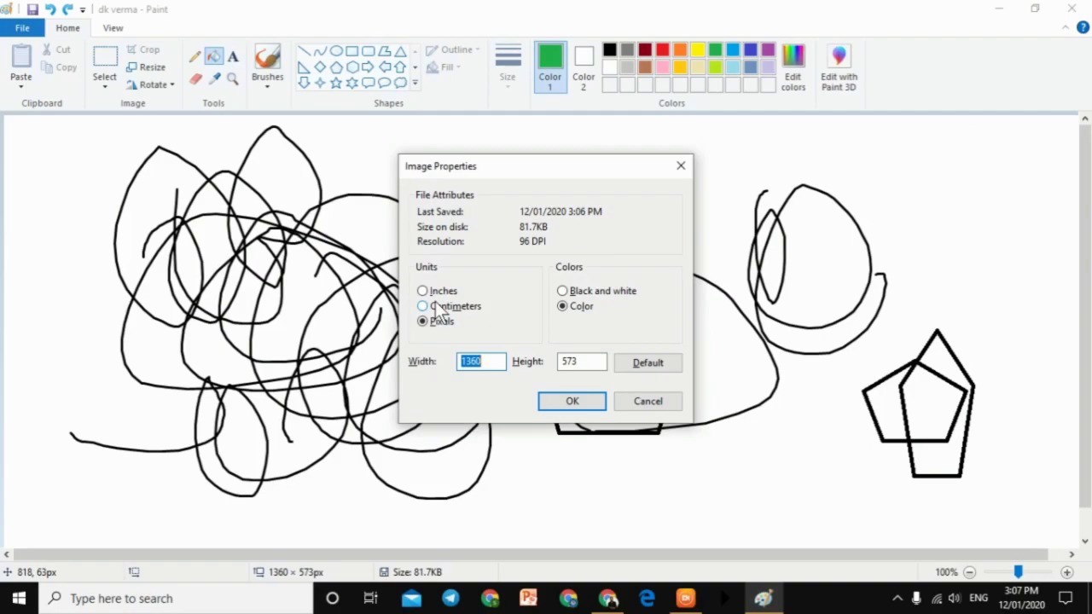
{"action": "left_click", "coordinate": [680, 165]}
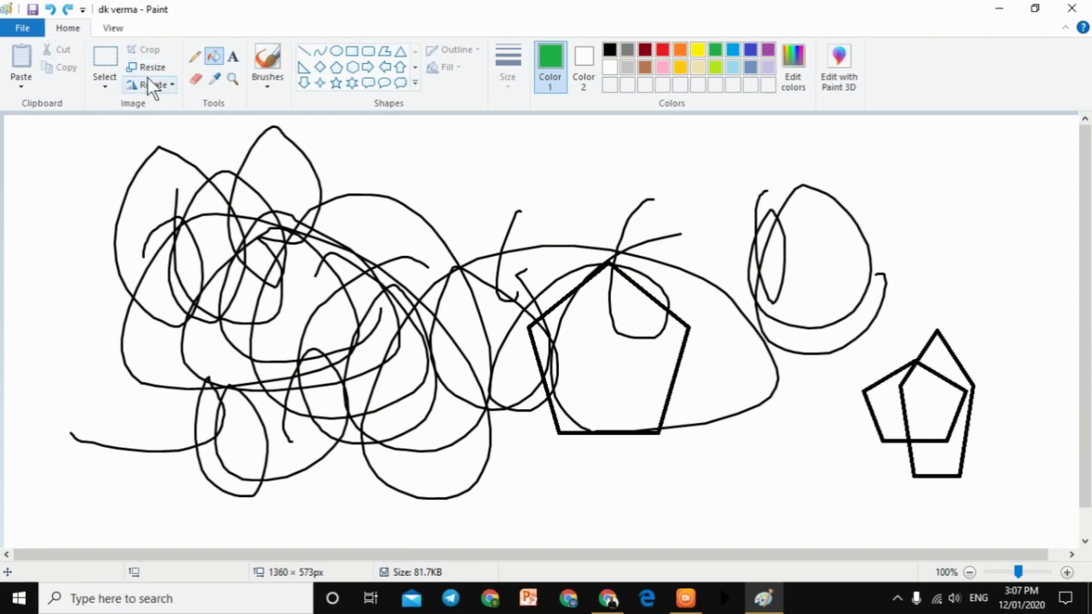
{"action": "key", "text": "ctrl+e"}
{"action": "left_click_drag", "start_coordinate": [512, 173], "coordinate": [601, 170]}
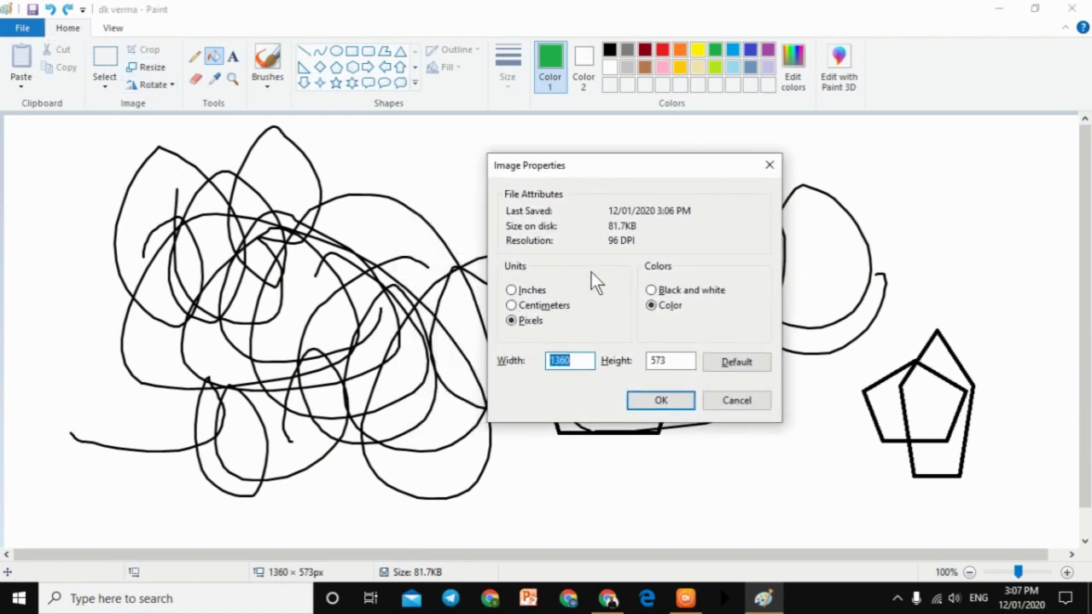
Change the image units to inches, showing 14.17 × 5.97.
{"action": "left_click", "coordinate": [585, 358]}
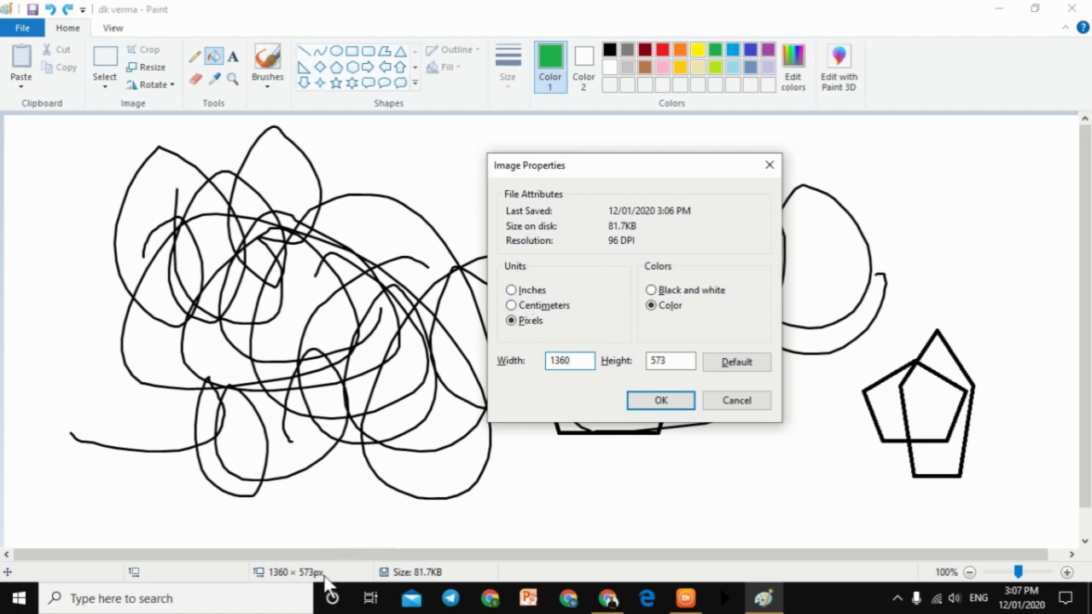
{"action": "left_click", "coordinate": [511, 290]}
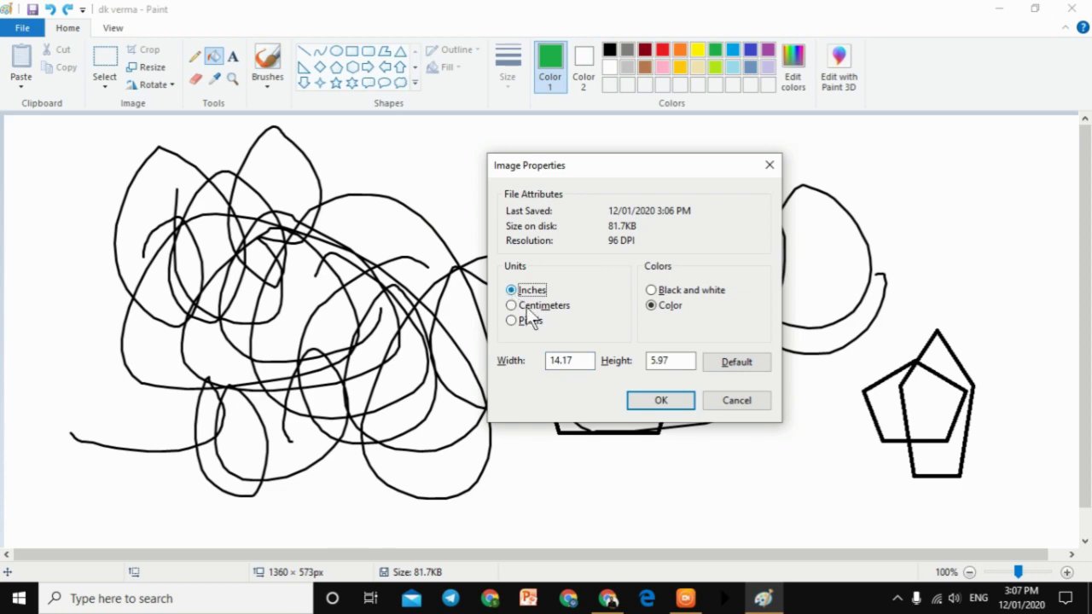
{"action": "left_click", "coordinate": [661, 400]}
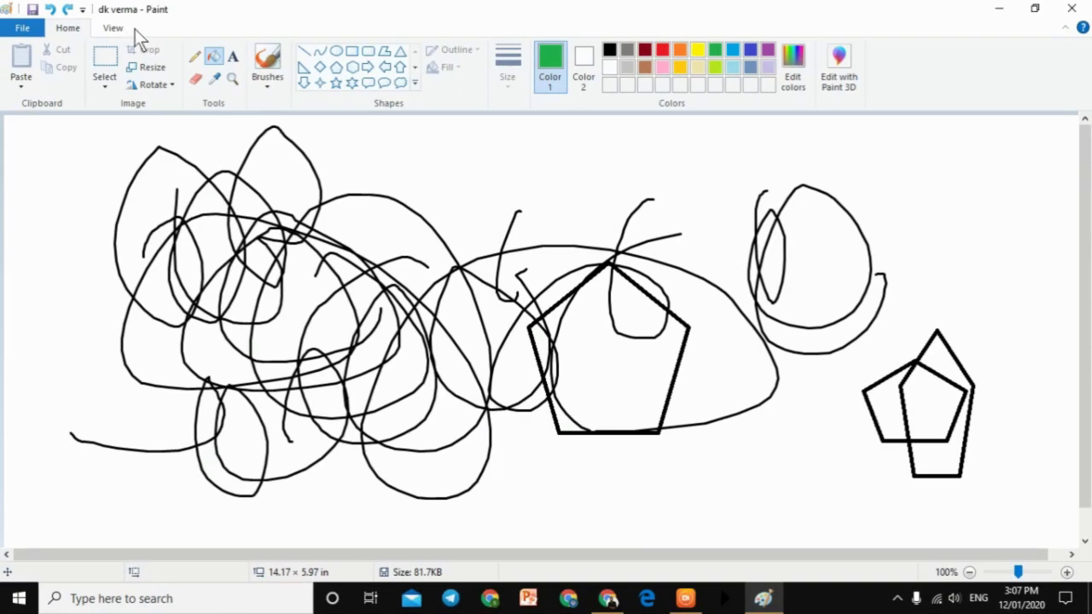
Switch units to centimetres (35.99 × 15.16), then reopen and select pixels.
{"action": "key", "text": "ctrl+e"}
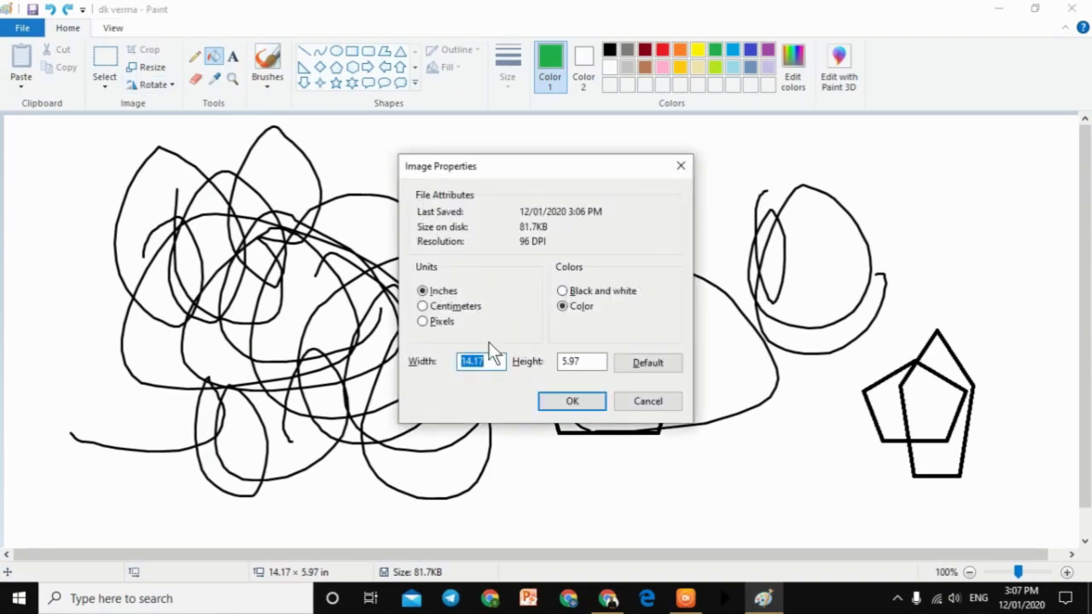
{"action": "left_click", "coordinate": [422, 305]}
{"action": "left_click", "coordinate": [569, 401]}
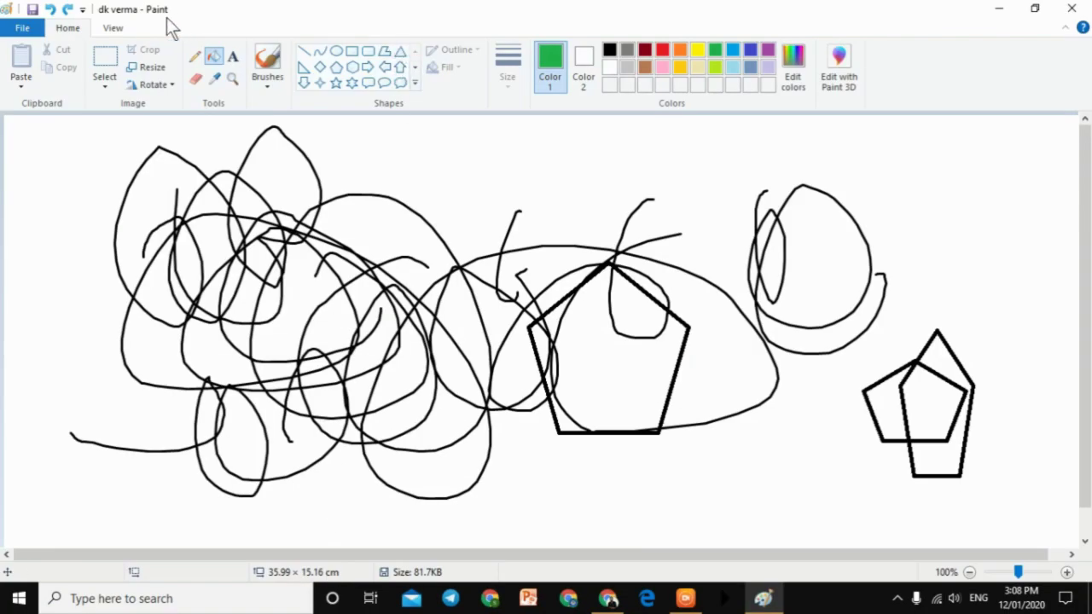
{"action": "key", "text": "ctrl+e"}
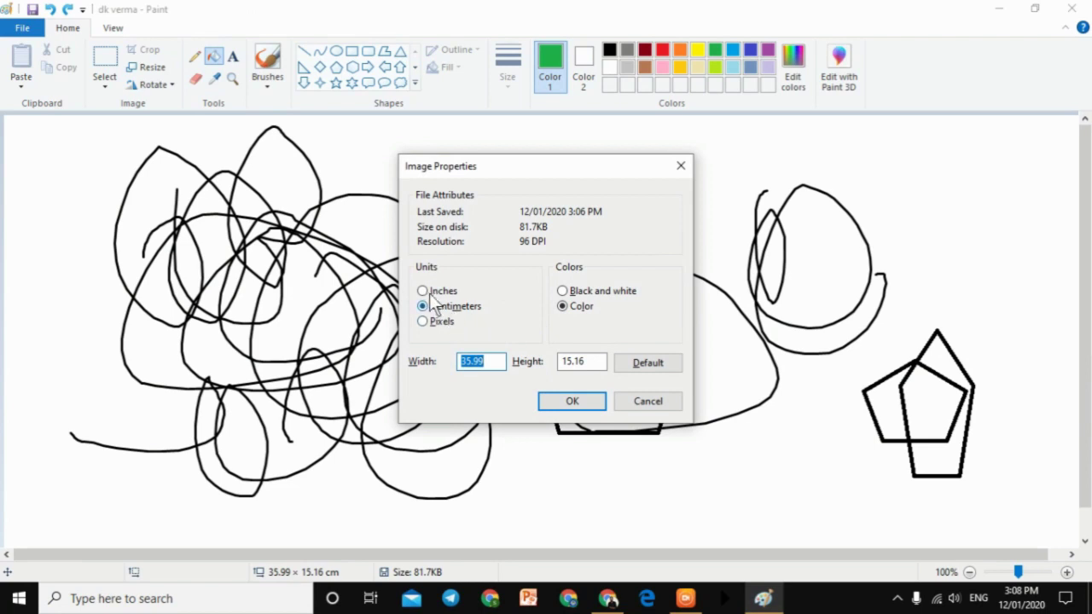
{"action": "left_click", "coordinate": [422, 320]}
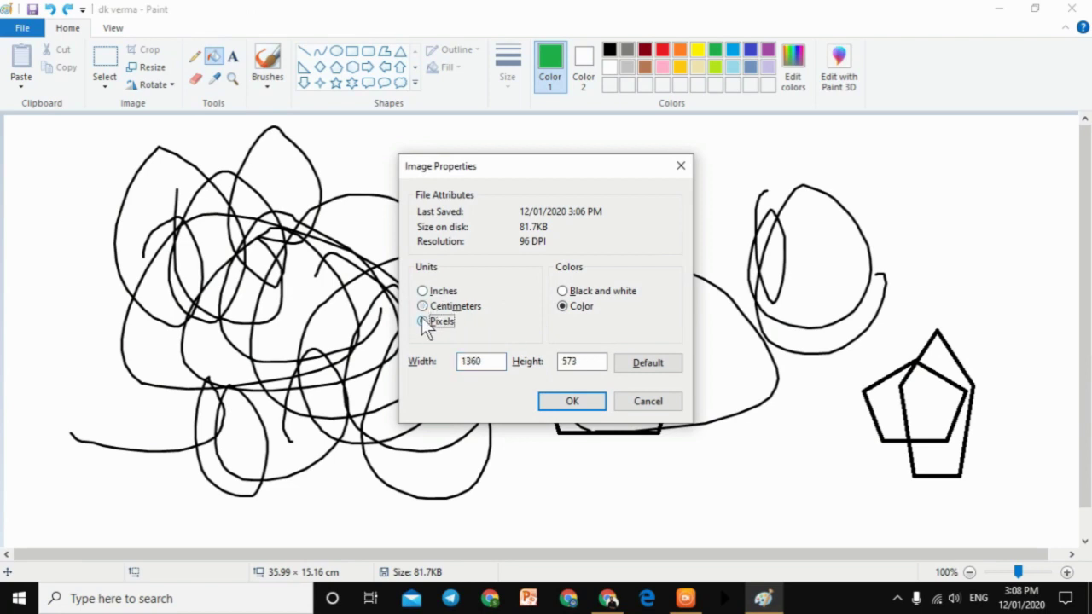
Convert the image to black and white in Image Properties and accept the warning.
{"action": "left_click", "coordinate": [564, 291]}
{"action": "left_click", "coordinate": [571, 401]}
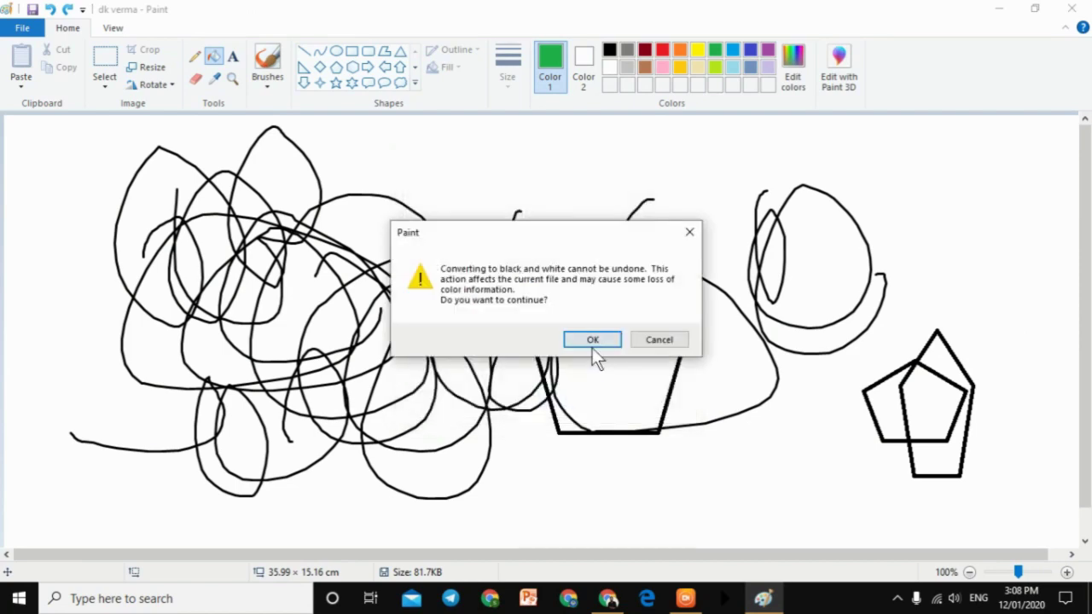
{"action": "left_click", "coordinate": [590, 340]}
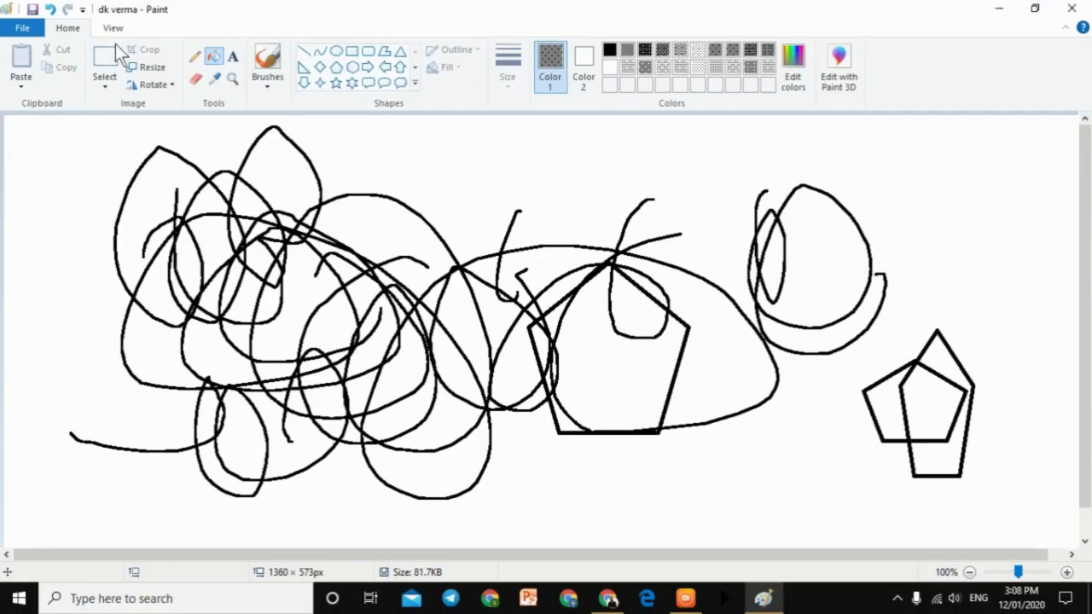
Switch the image back to Color via Image Properties, then reopen the dialog and cancel it.
{"action": "key", "text": "ctrl+e"}
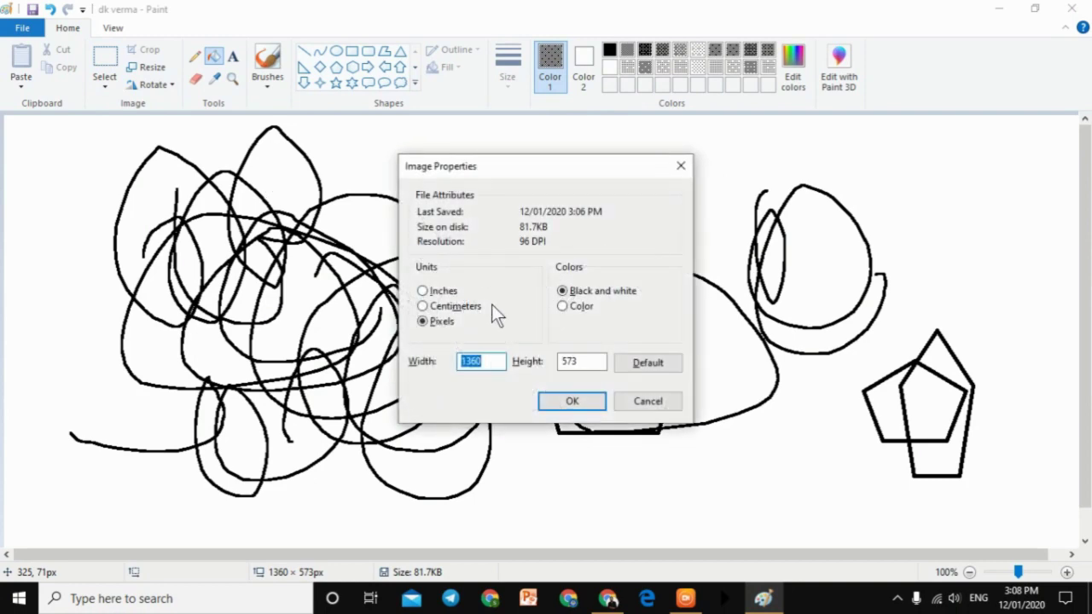
{"action": "left_click", "coordinate": [568, 308]}
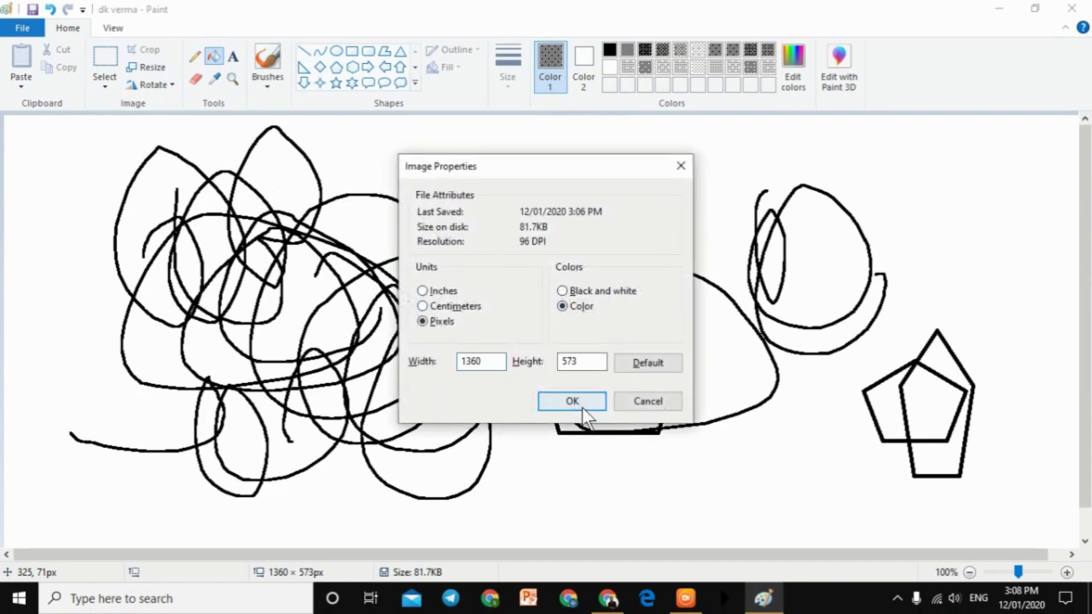
{"action": "left_click", "coordinate": [579, 406]}
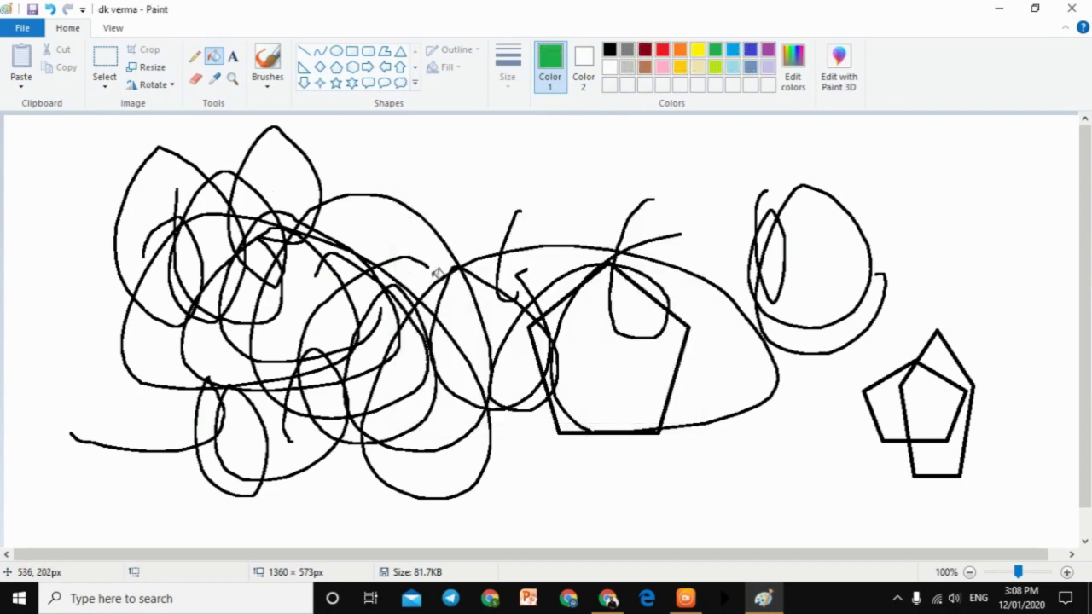
{"action": "key", "text": "ctrl+e"}
{"action": "left_click", "coordinate": [651, 401]}
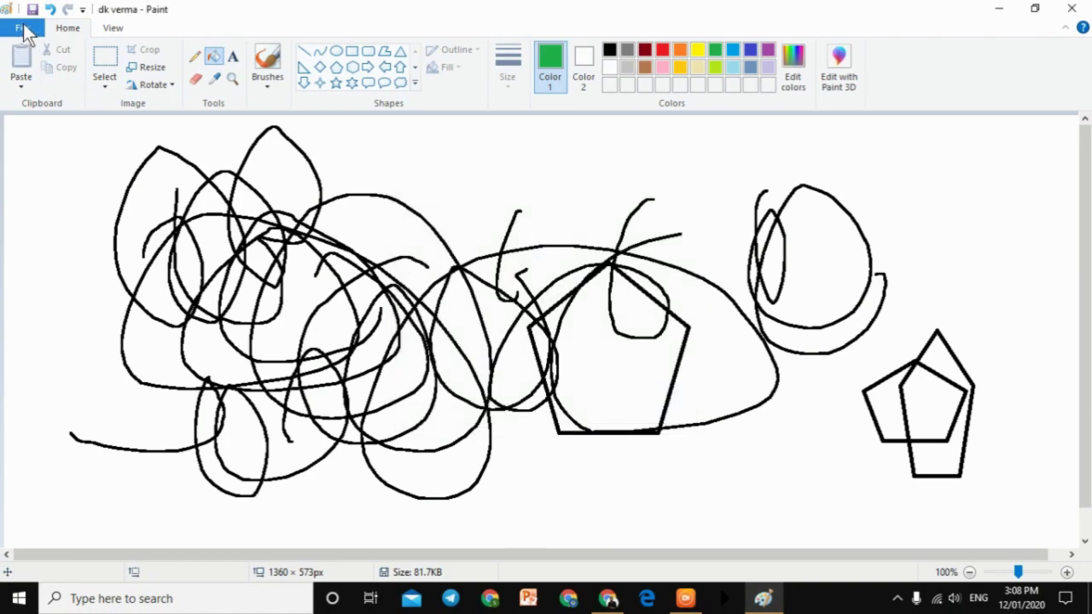
Show About Paint, which reports Windows 10 Version 2004, and move the box aside.
{"action": "left_click", "coordinate": [21, 27]}
{"action": "left_click", "coordinate": [87, 378]}
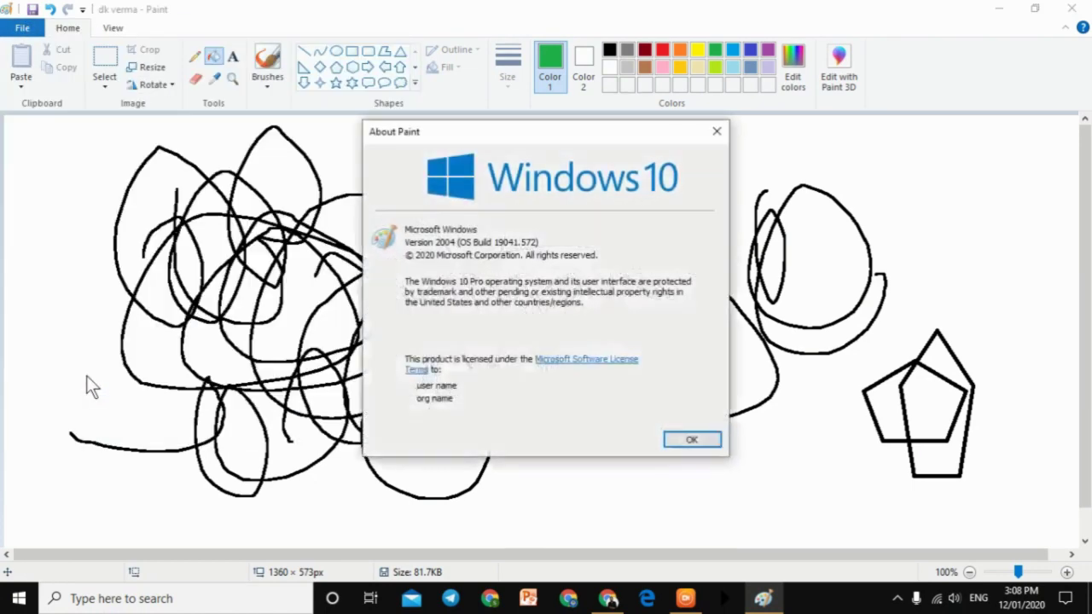
{"action": "left_click_drag", "start_coordinate": [466, 142], "coordinate": [555, 164]}
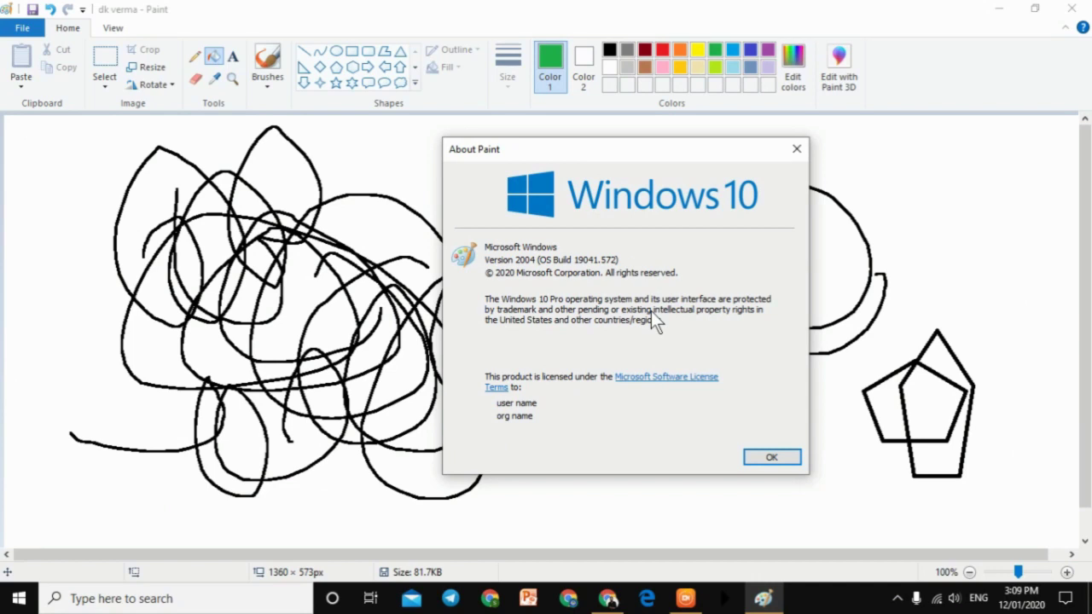
{"action": "left_click", "coordinate": [806, 149]}
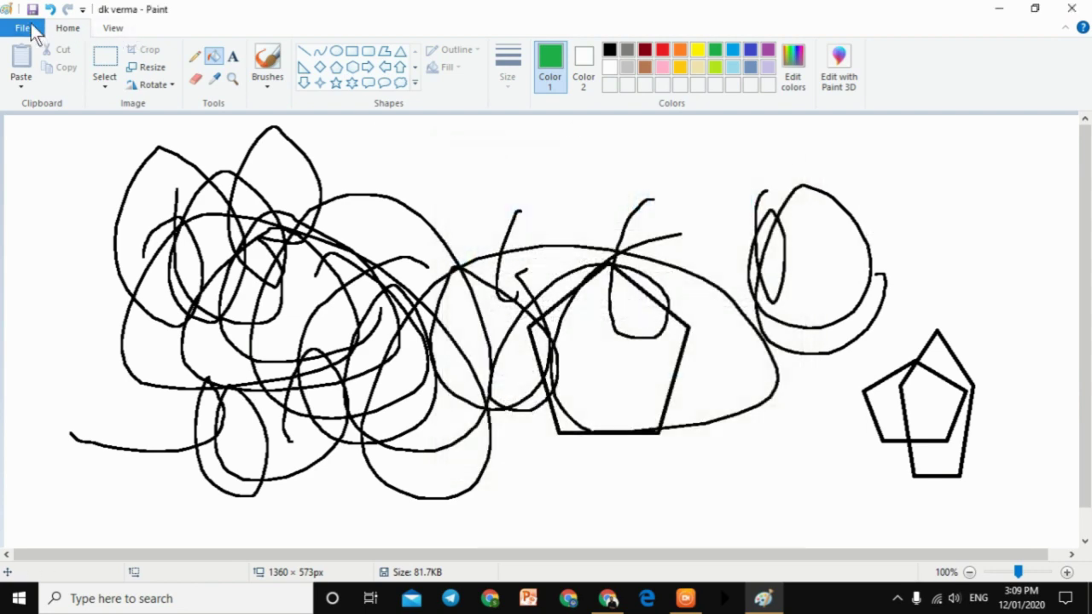
{"action": "left_click", "coordinate": [25, 28]}
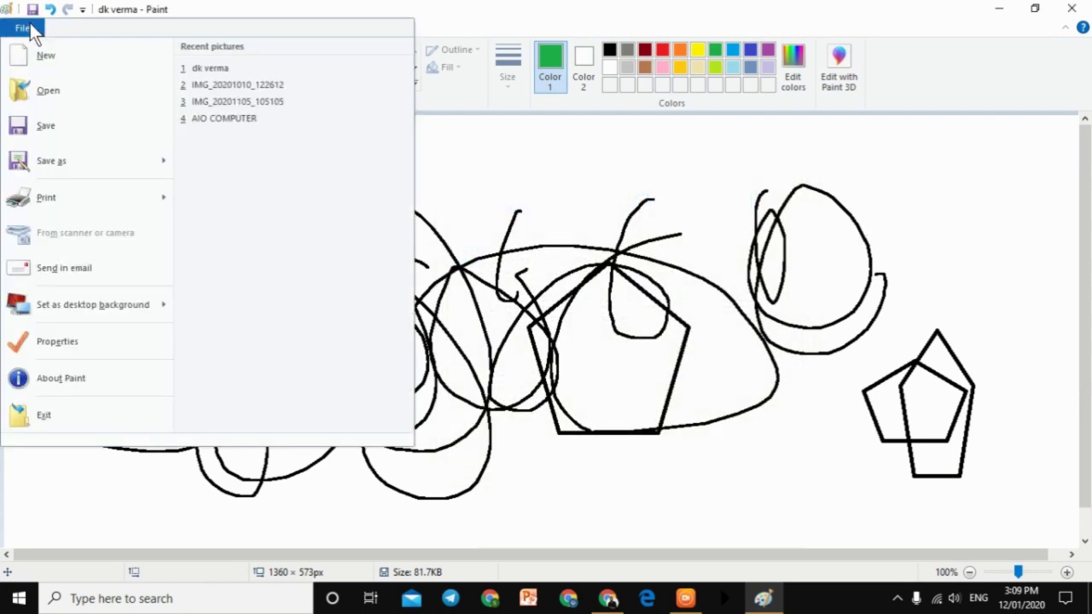
{"action": "left_click", "coordinate": [51, 419]}
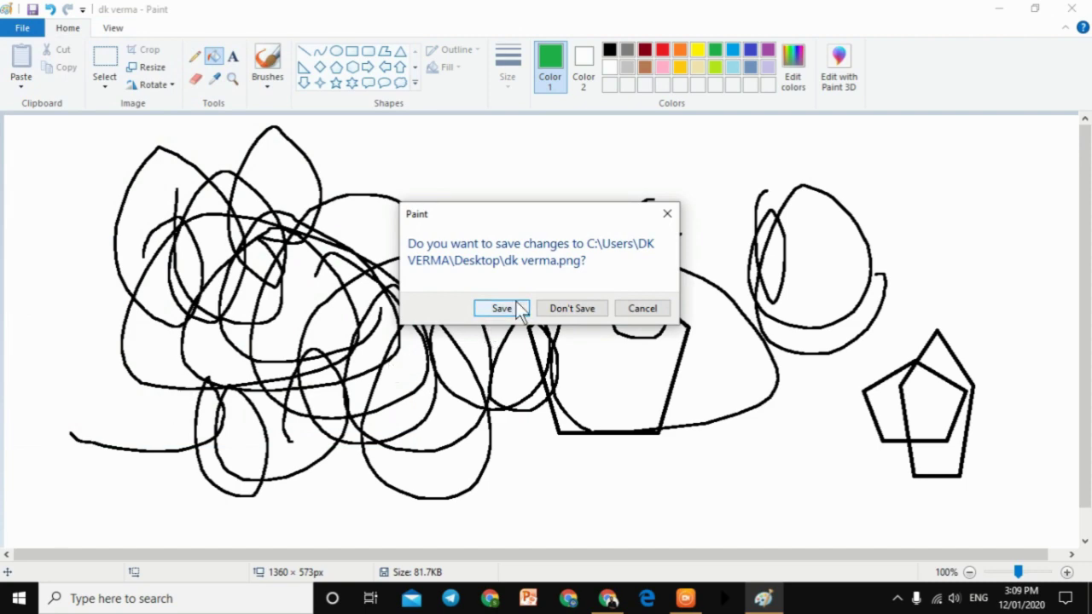
{"action": "left_click", "coordinate": [553, 313]}
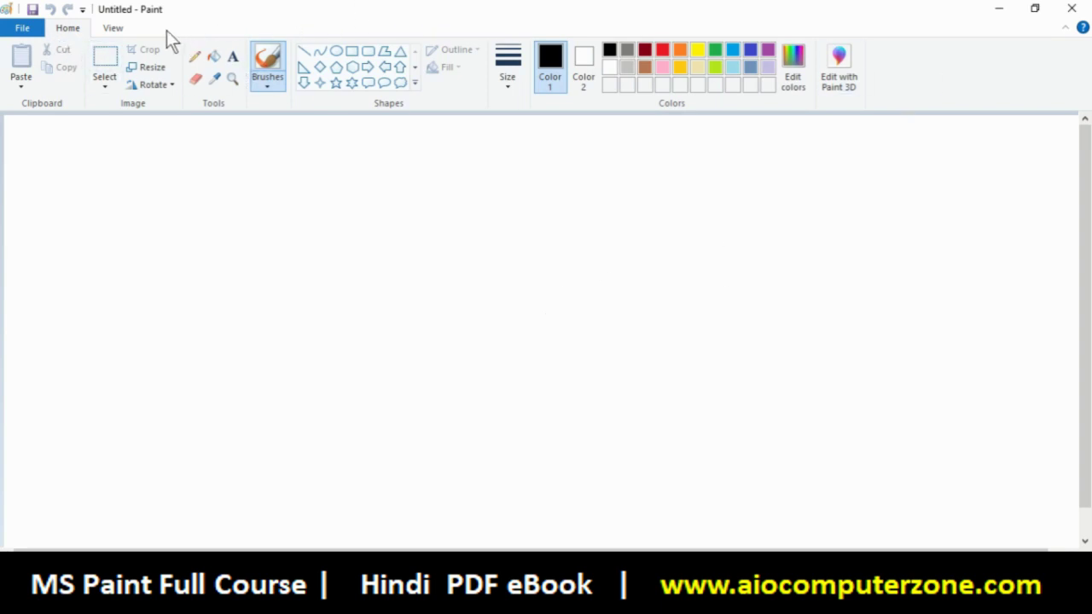
{"action": "left_click", "coordinate": [114, 28]}
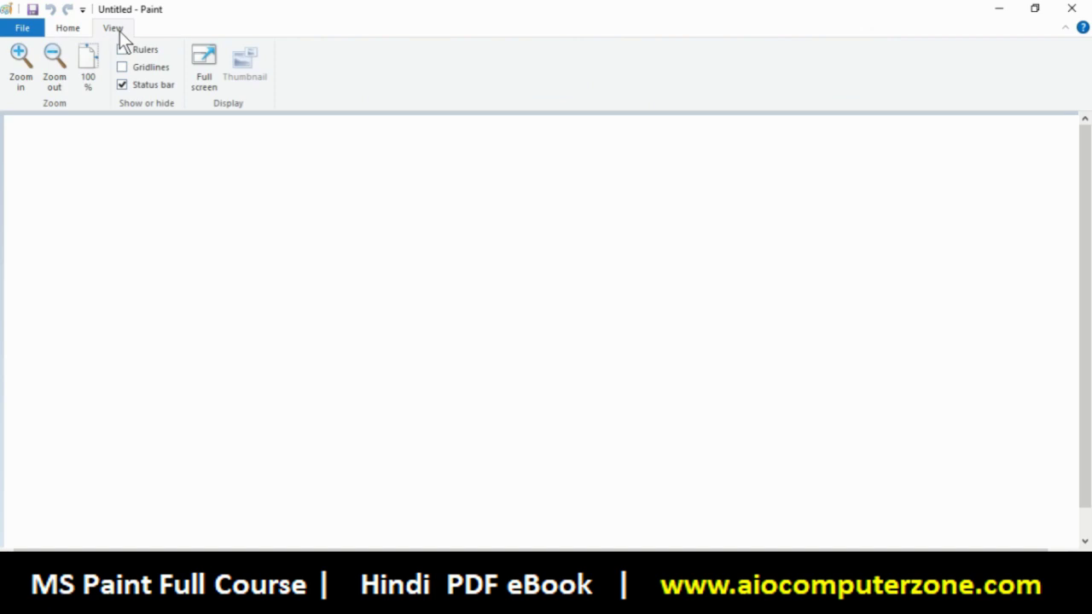
{"action": "left_click", "coordinate": [68, 28]}
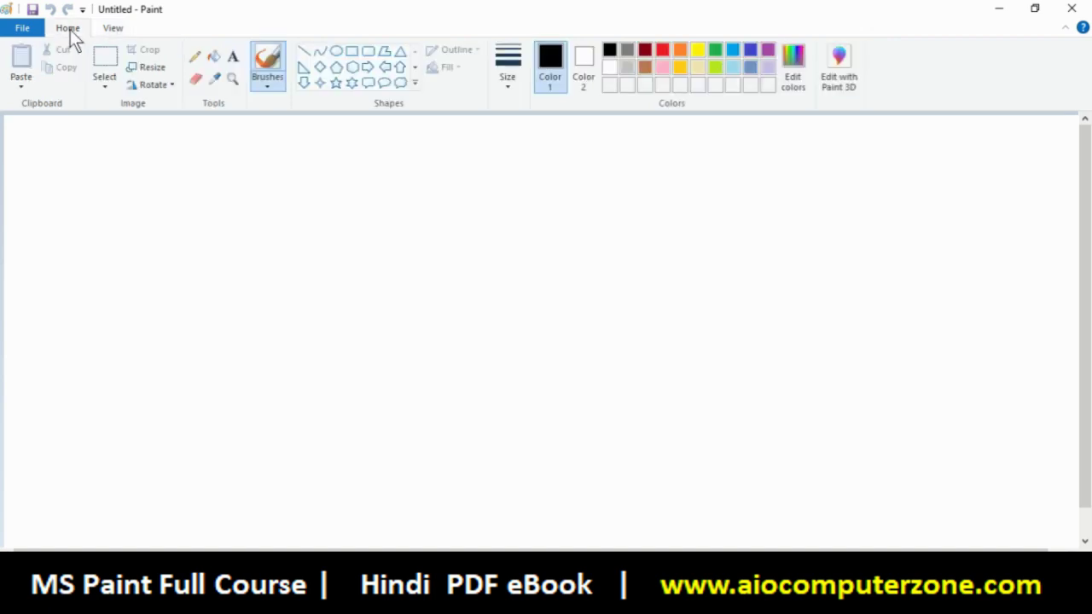
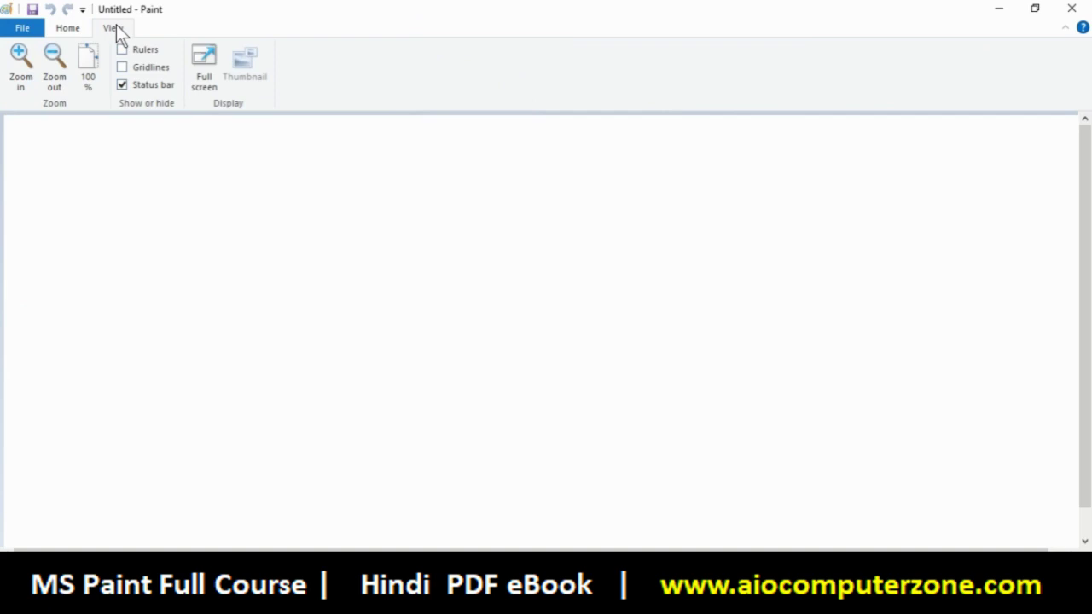
Switch to the Home ribbon to show the shape, drawing and colour tools.
{"action": "left_click", "coordinate": [70, 28]}
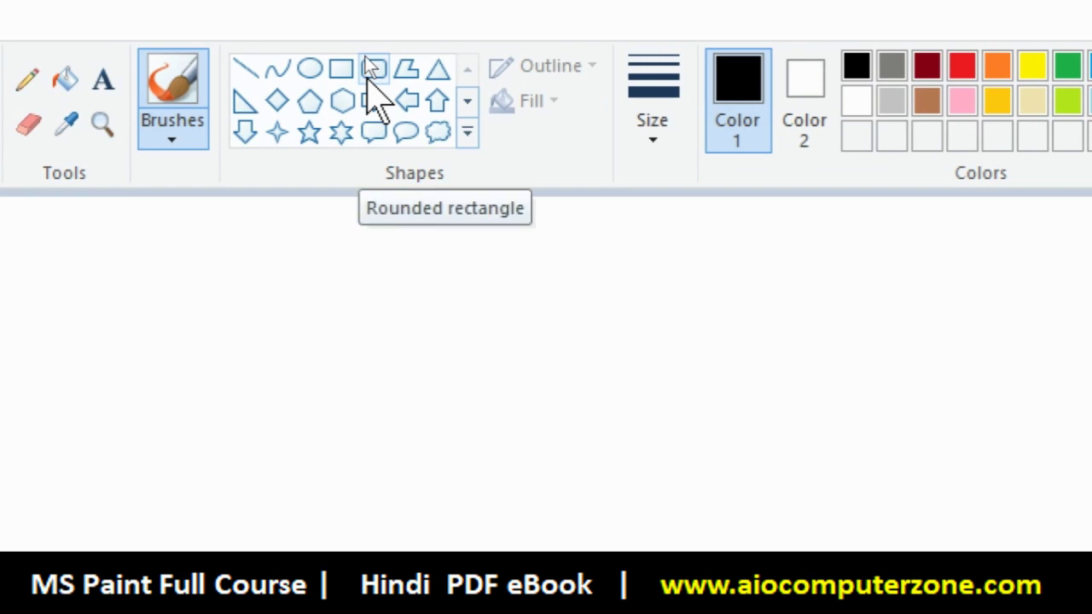
Draw a rounded rectangular callout near the top centre of the canvas.
{"action": "left_click", "coordinate": [369, 85]}
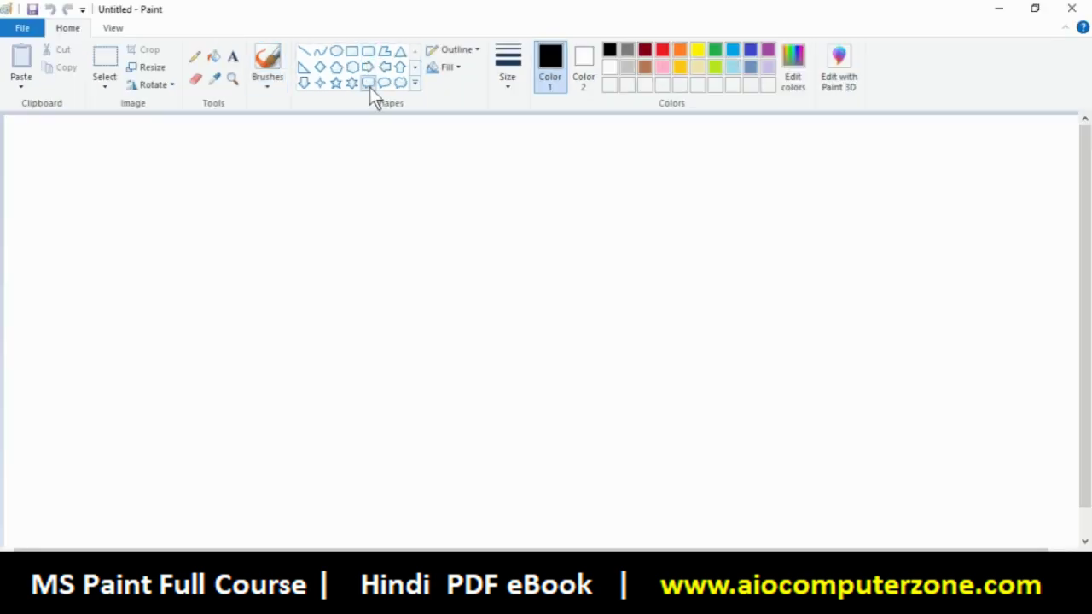
{"action": "left_click_drag", "start_coordinate": [365, 196], "coordinate": [605, 355]}
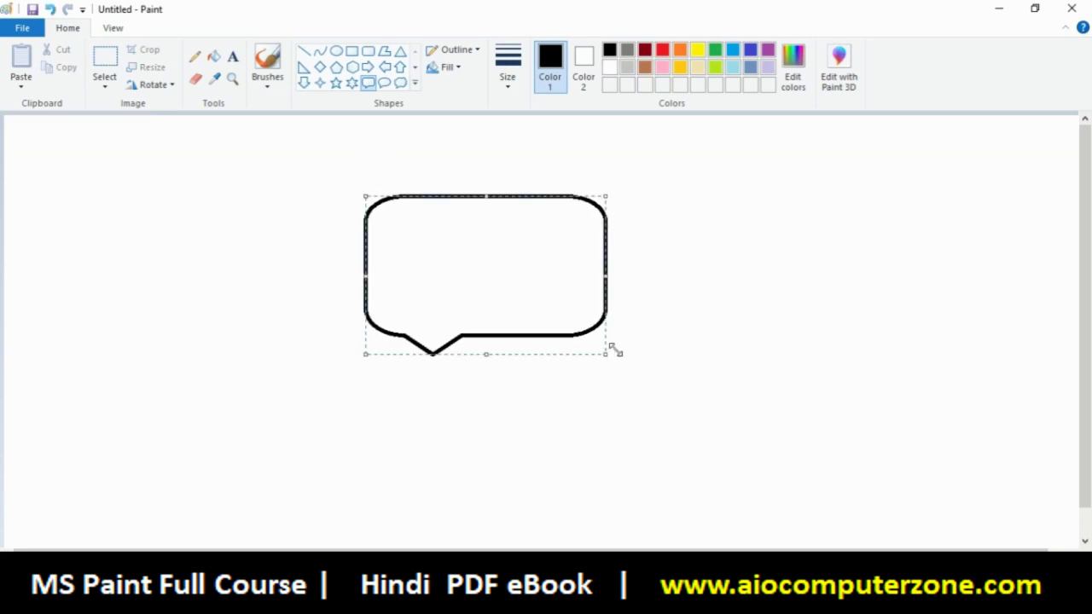
{"action": "right_click", "coordinate": [602, 310]}
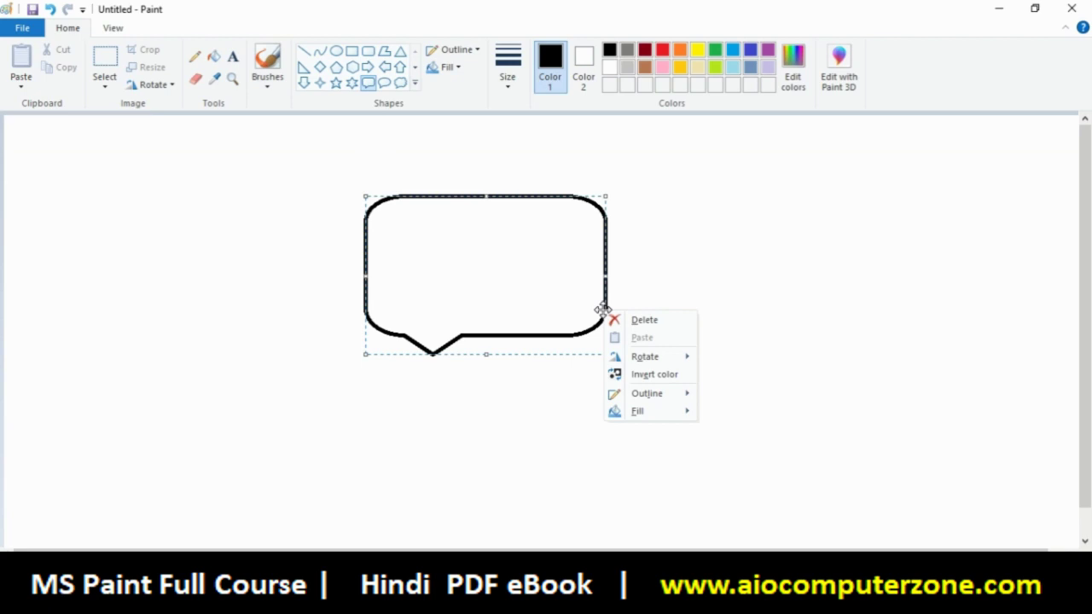
{"action": "left_click", "coordinate": [599, 314]}
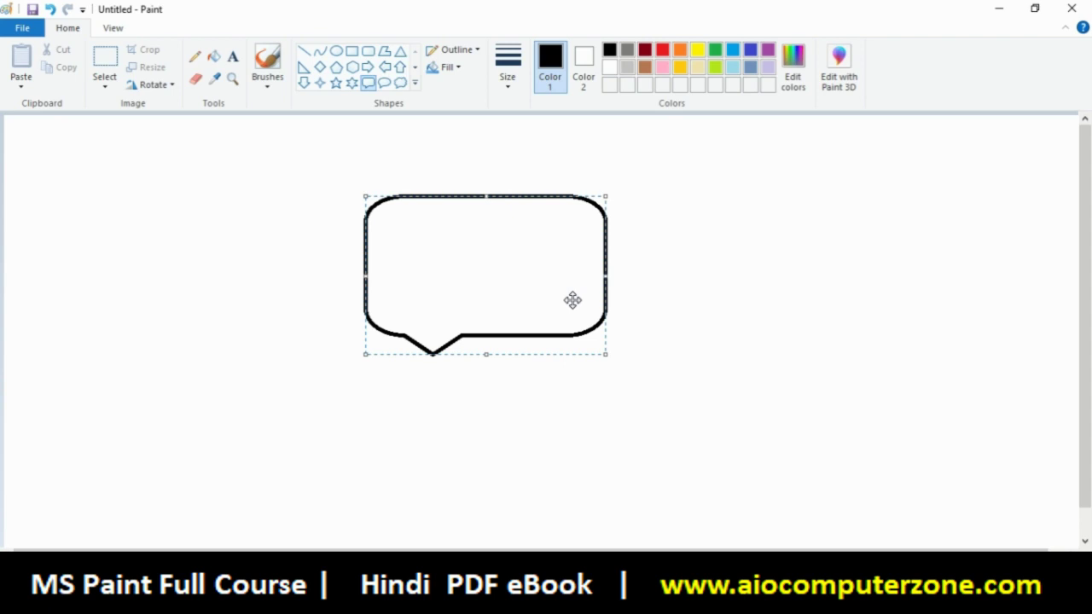
{"action": "left_click", "coordinate": [846, 347]}
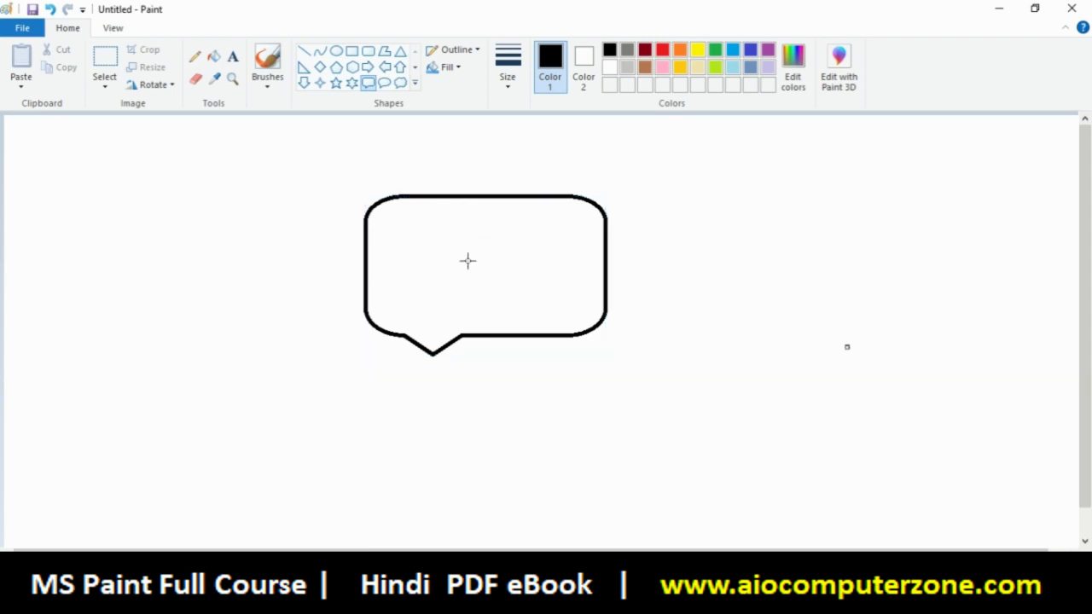
Draw a down arrow left of the bubble and a five-point star below it.
{"action": "left_click", "coordinate": [303, 83]}
{"action": "left_click_drag", "start_coordinate": [168, 222], "coordinate": [290, 387]}
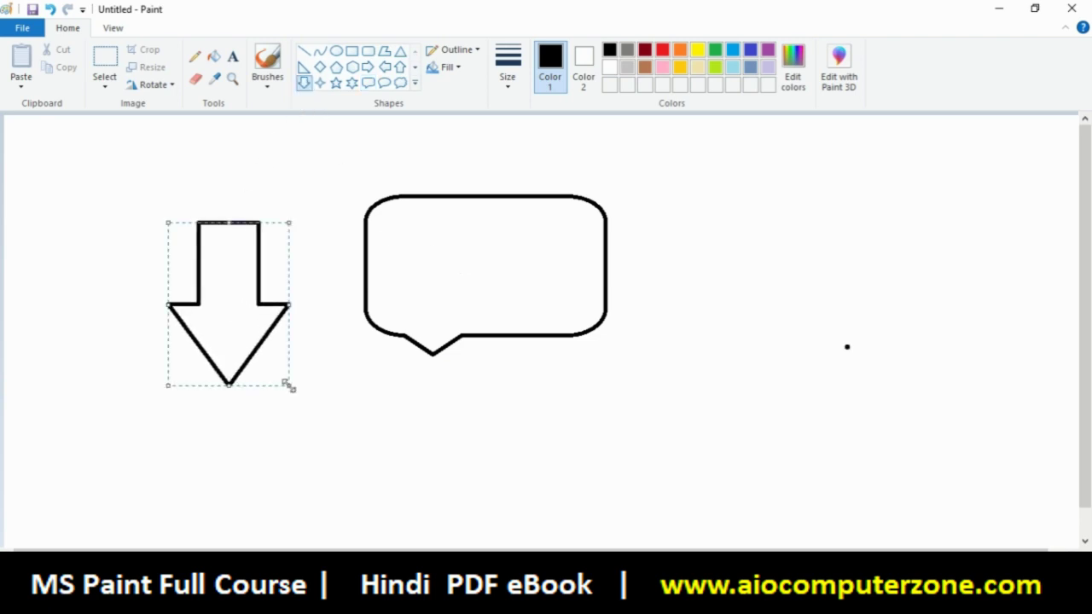
{"action": "left_click", "coordinate": [336, 83]}
{"action": "left_click_drag", "start_coordinate": [531, 414], "coordinate": [640, 528]}
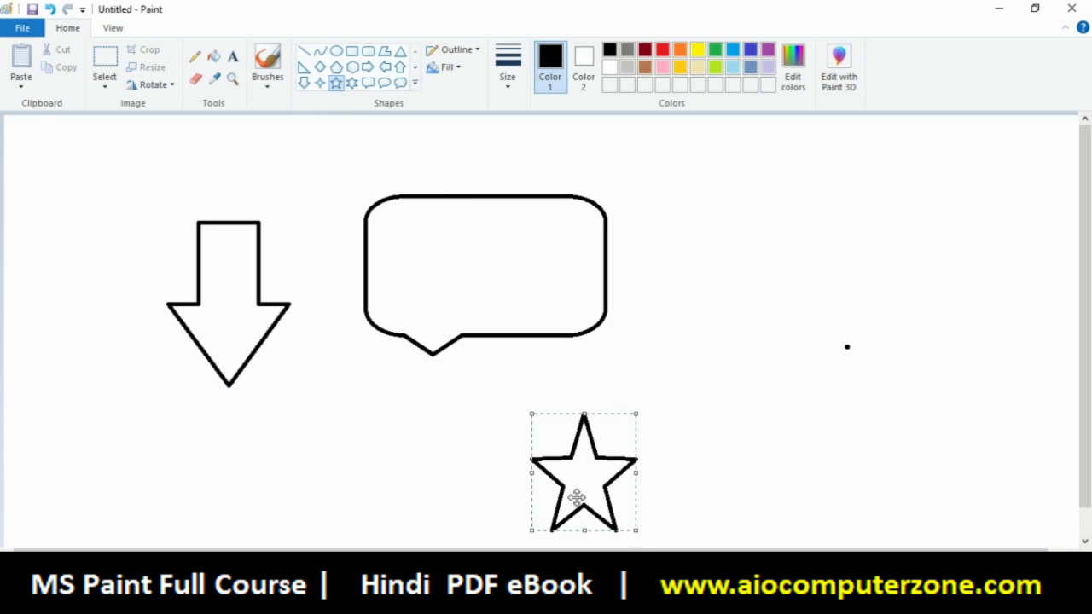
{"action": "left_click_drag", "start_coordinate": [580, 499], "coordinate": [587, 484]}
{"action": "left_click", "coordinate": [990, 363]}
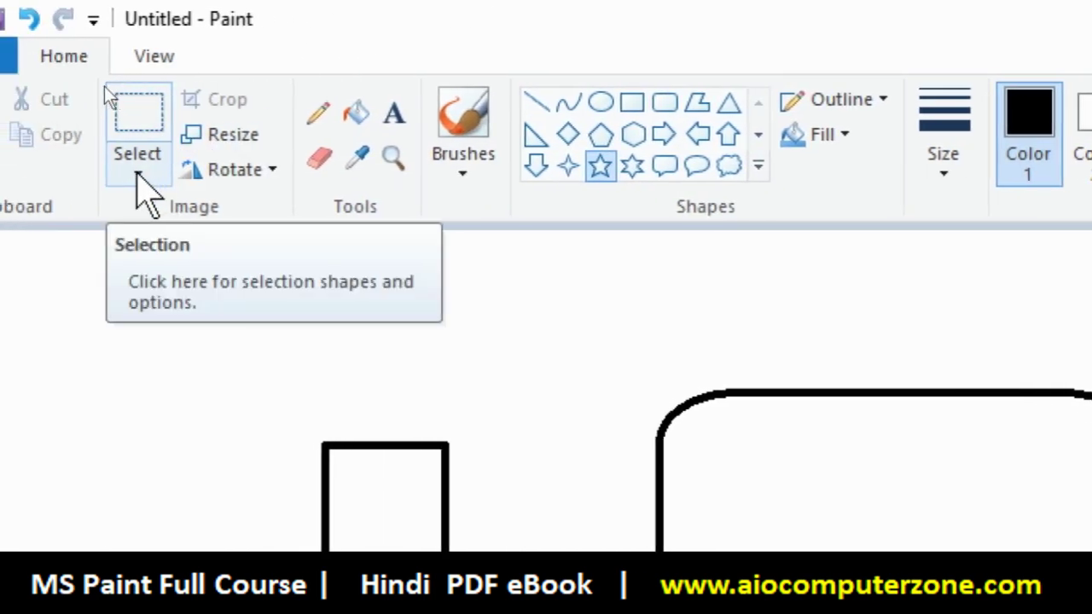
Drag a rectangular selection around the speech bubble.
{"action": "left_click", "coordinate": [137, 175]}
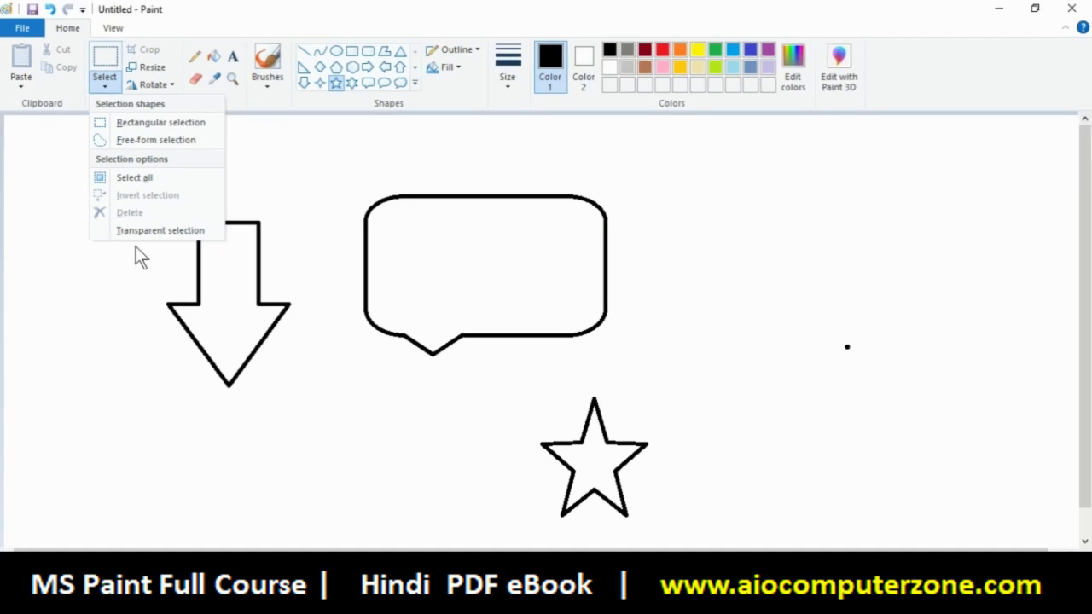
{"action": "left_click", "coordinate": [831, 309]}
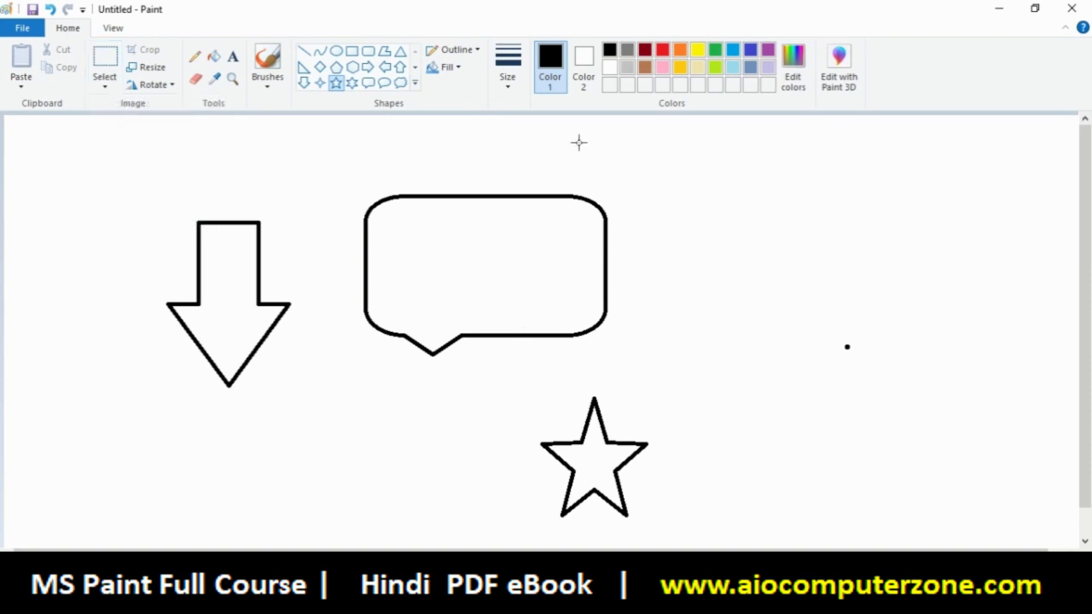
{"action": "left_click", "coordinate": [135, 79]}
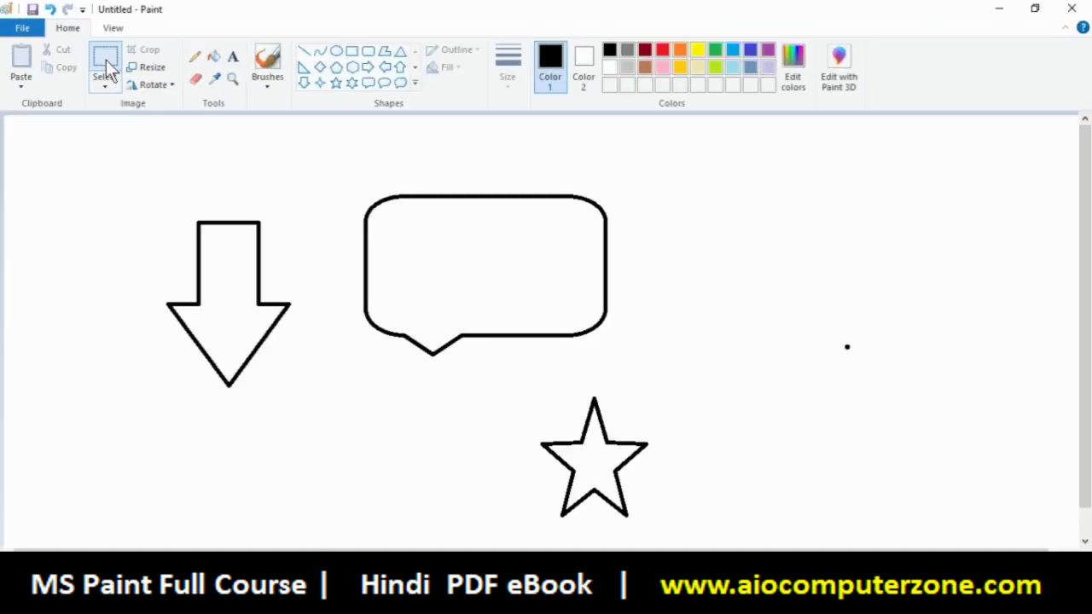
{"action": "left_click_drag", "start_coordinate": [317, 159], "coordinate": [672, 372]}
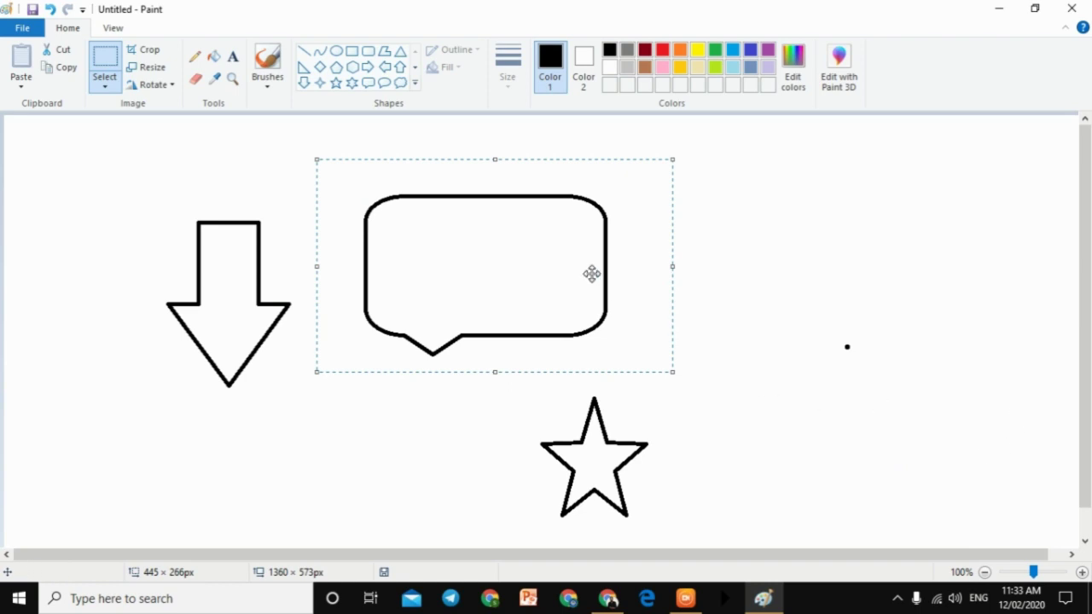
Nudge the selected bubble right, cut it, and paste it onto the right side.
{"action": "left_click_drag", "start_coordinate": [591, 273], "coordinate": [664, 256]}
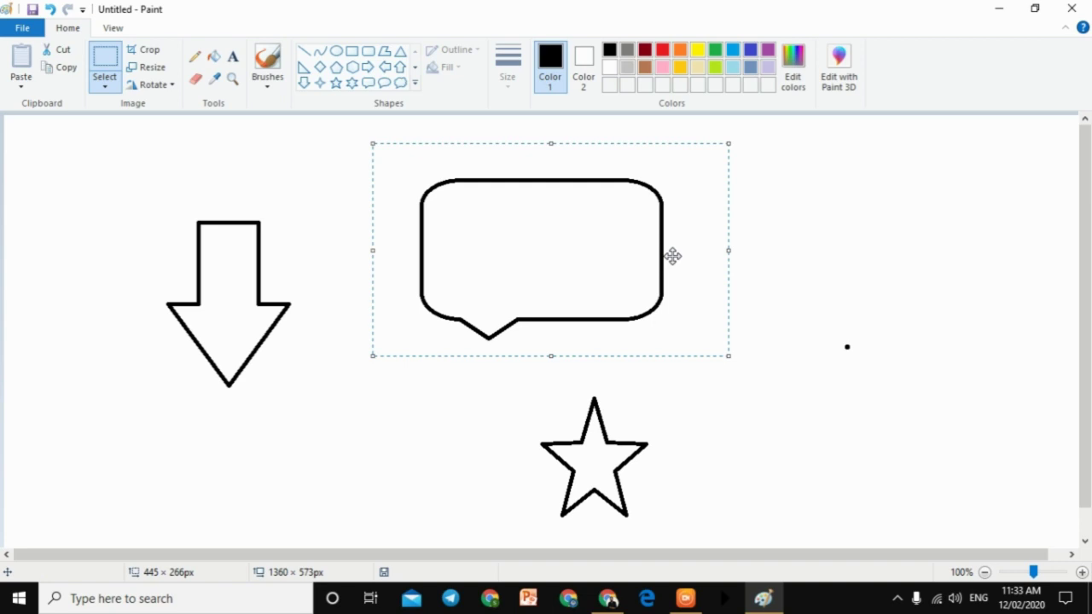
{"action": "left_click", "coordinate": [64, 56]}
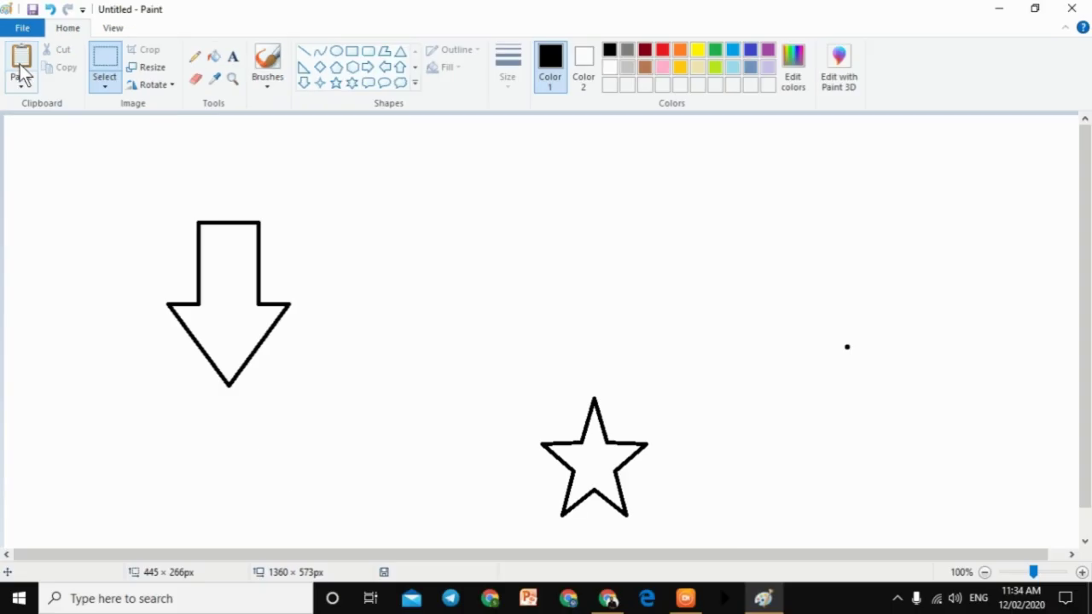
{"action": "left_click", "coordinate": [21, 75]}
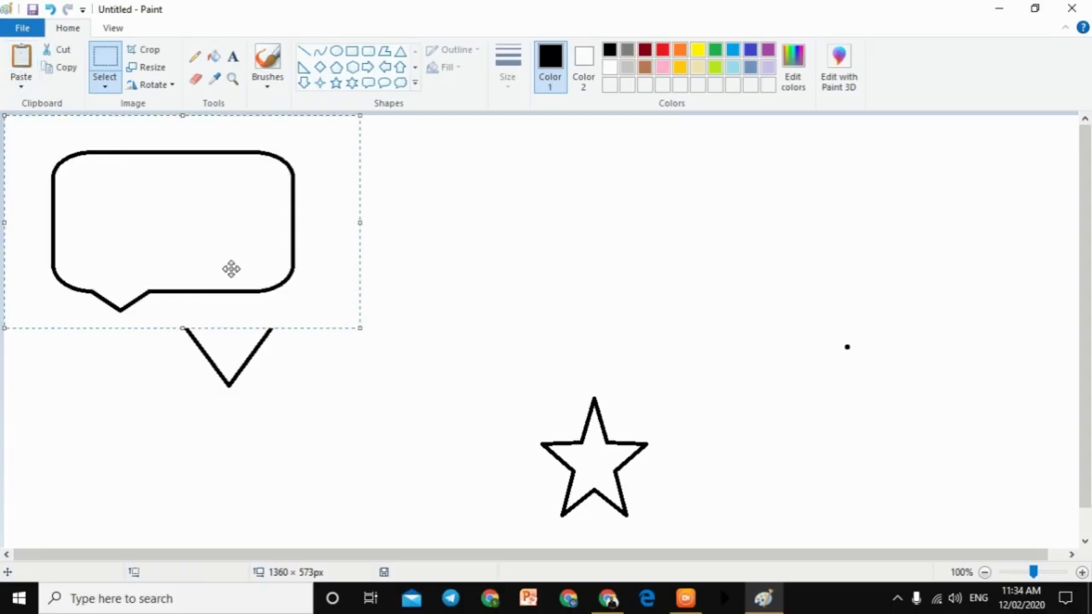
{"action": "left_click_drag", "start_coordinate": [231, 268], "coordinate": [861, 297]}
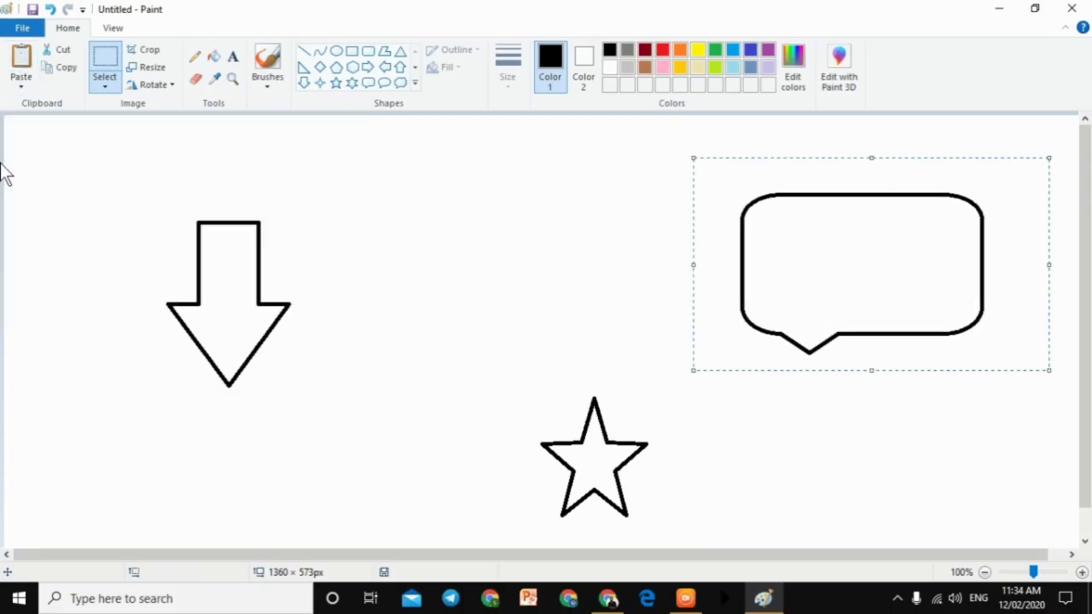
Paste two more bubble copies, placing them centre above the star and centre-left.
{"action": "left_click", "coordinate": [20, 73]}
{"action": "left_click_drag", "start_coordinate": [223, 230], "coordinate": [697, 343]}
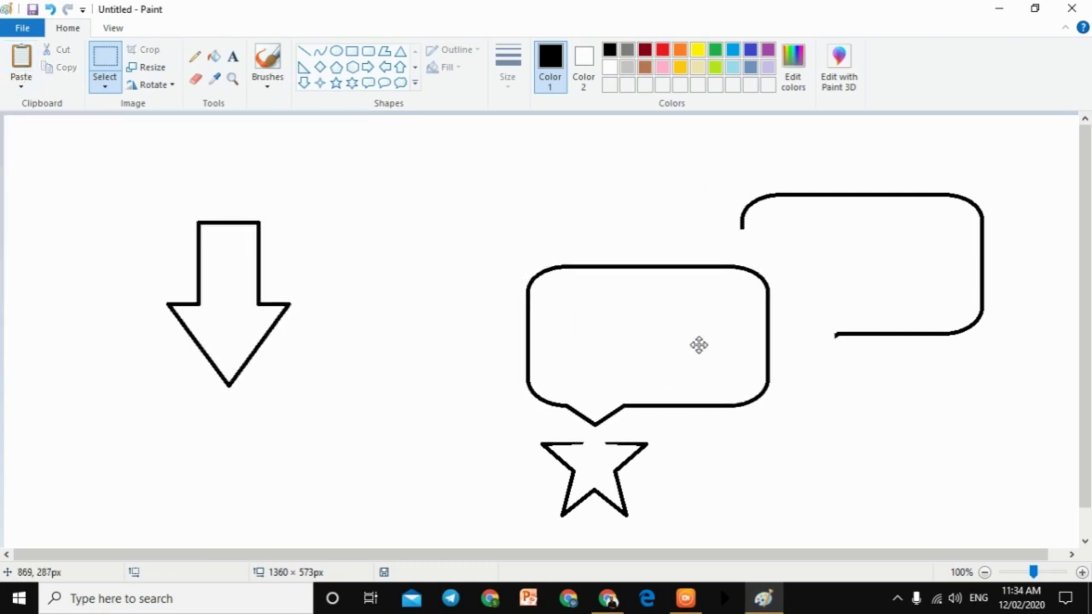
{"action": "left_click", "coordinate": [20, 74]}
{"action": "left_click_drag", "start_coordinate": [207, 205], "coordinate": [497, 328]}
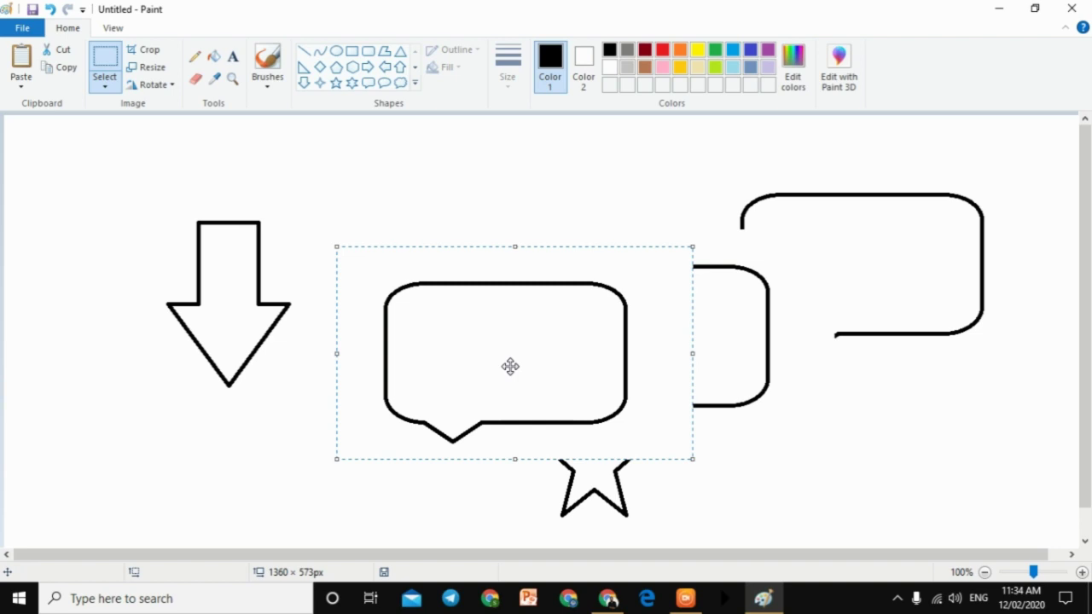
Undo the last two bubble placements, then select and copy the down arrow.
{"action": "key", "text": "ctrl+z"}
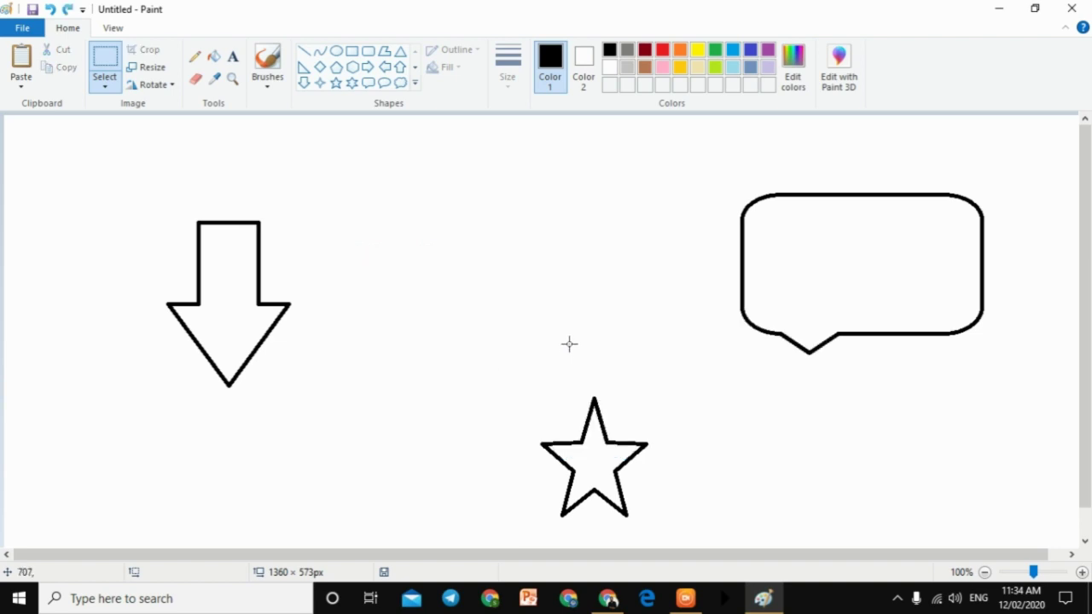
{"action": "key", "text": "ctrl+z"}
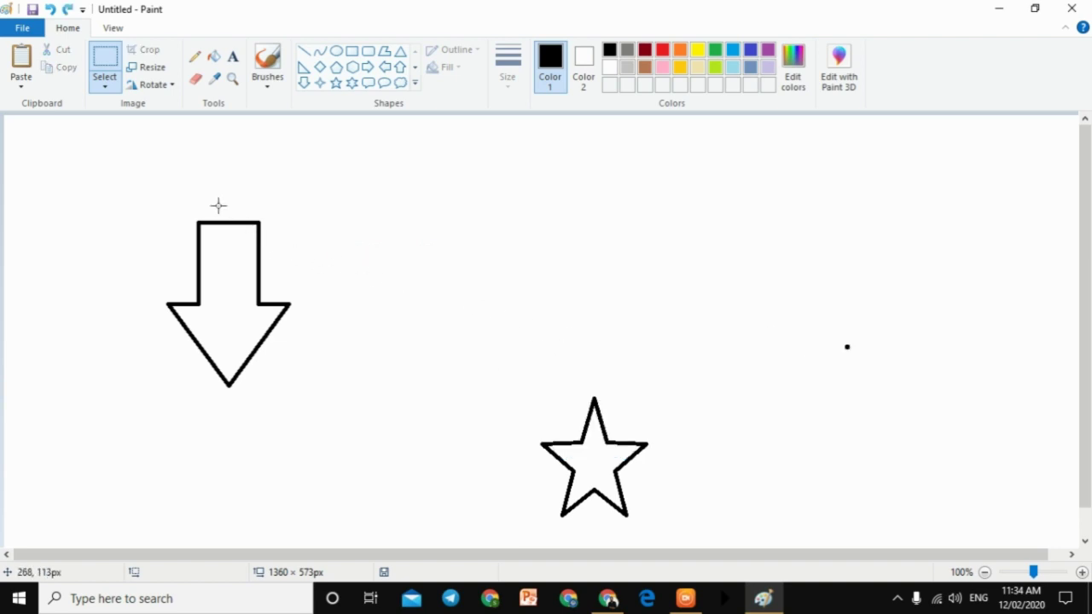
{"action": "left_click_drag", "start_coordinate": [108, 170], "coordinate": [346, 405]}
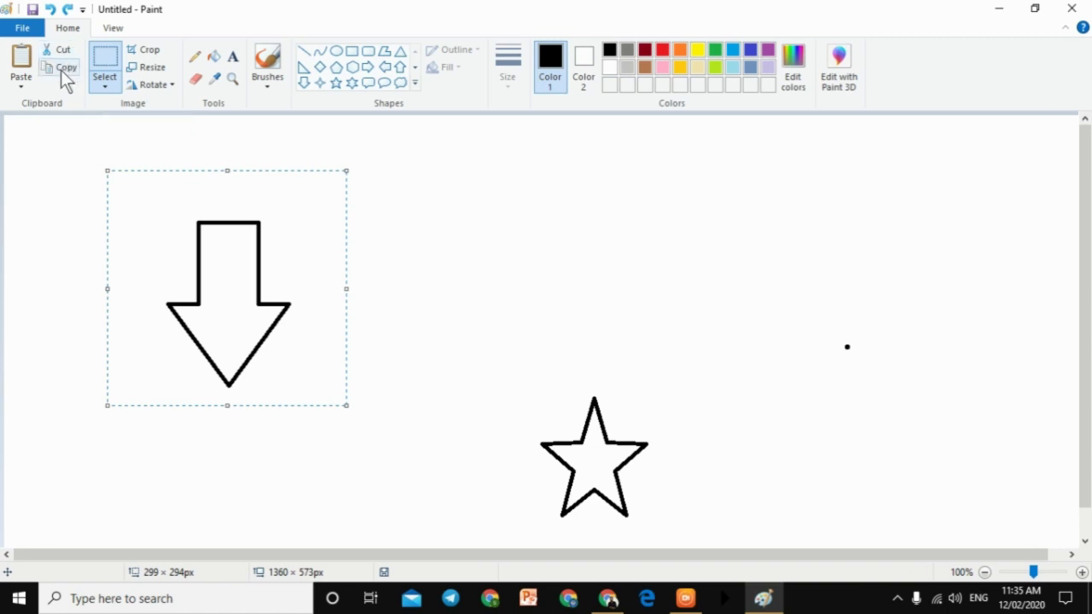
{"action": "left_click", "coordinate": [61, 70]}
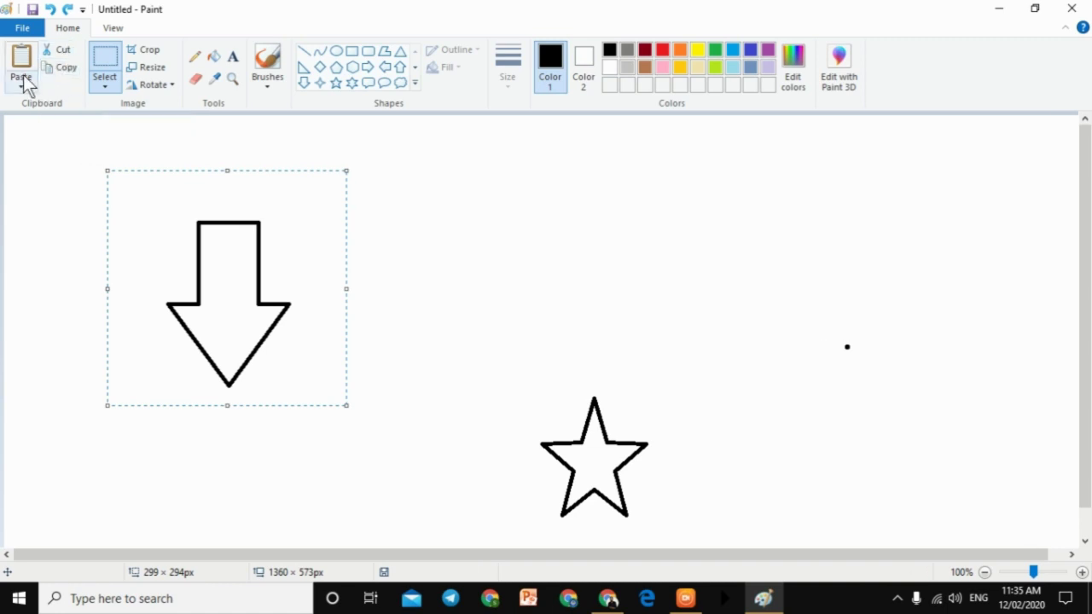
Paste two arrow copies, moving the second over the middle arrow.
{"action": "left_click", "coordinate": [20, 62]}
{"action": "left_click_drag", "start_coordinate": [86, 201], "coordinate": [458, 239]}
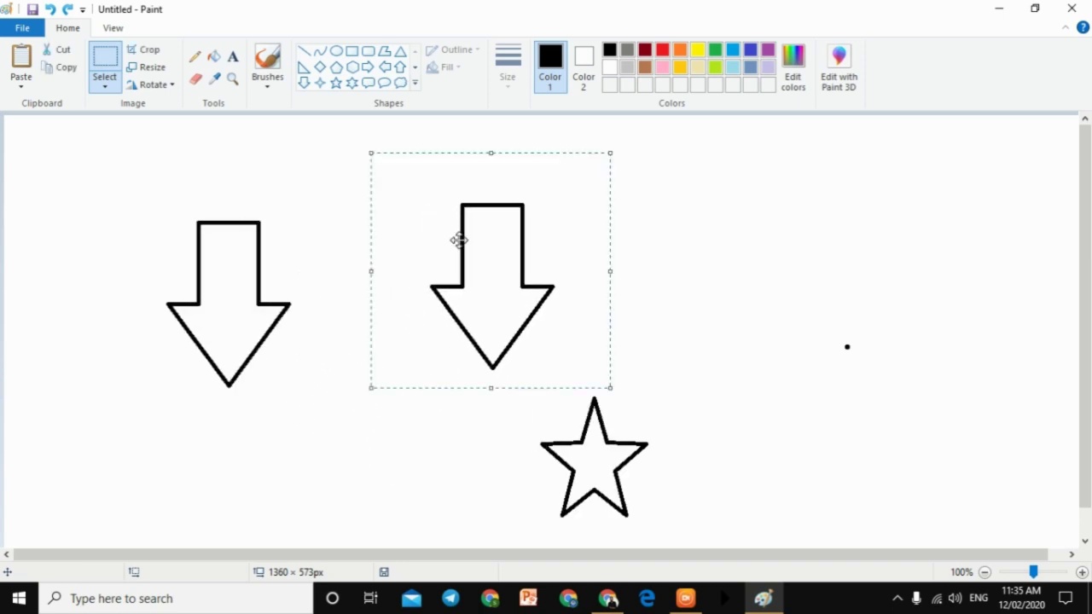
{"action": "left_click", "coordinate": [20, 64]}
{"action": "mouse_move", "coordinate": [122, 258]}
{"action": "left_mouse_down"}
{"action": "mouse_move", "coordinate": [256, 327]}
{"action": "mouse_move", "coordinate": [416, 365]}
{"action": "mouse_move", "coordinate": [492, 366]}
{"action": "mouse_move", "coordinate": [341, 364]}
{"action": "mouse_move", "coordinate": [344, 436]}
{"action": "mouse_move", "coordinate": [276, 338]}
{"action": "mouse_move", "coordinate": [371, 304]}
{"action": "mouse_move", "coordinate": [451, 384]}
{"action": "mouse_move", "coordinate": [433, 372]}
{"action": "mouse_move", "coordinate": [375, 401]}
{"action": "mouse_move", "coordinate": [475, 464]}
{"action": "mouse_move", "coordinate": [472, 412]}
{"action": "mouse_move", "coordinate": [387, 434]}
{"action": "mouse_move", "coordinate": [350, 492]}
{"action": "mouse_move", "coordinate": [324, 412]}
{"action": "mouse_move", "coordinate": [353, 333]}
{"action": "mouse_move", "coordinate": [371, 404]}
{"action": "mouse_move", "coordinate": [333, 402]}
{"action": "mouse_move", "coordinate": [356, 387]}
{"action": "mouse_move", "coordinate": [302, 458]}
{"action": "mouse_move", "coordinate": [372, 397]}
{"action": "mouse_move", "coordinate": [338, 339]}
{"action": "mouse_move", "coordinate": [304, 324]}
{"action": "mouse_move", "coordinate": [351, 307]}
{"action": "mouse_move", "coordinate": [475, 378]}
{"action": "mouse_move", "coordinate": [553, 370]}
{"action": "mouse_move", "coordinate": [558, 348]}
{"action": "mouse_move", "coordinate": [399, 411]}
{"action": "mouse_move", "coordinate": [332, 381]}
{"action": "mouse_move", "coordinate": [563, 366]}
{"action": "mouse_move", "coordinate": [407, 413]}
{"action": "left_mouse_up"}
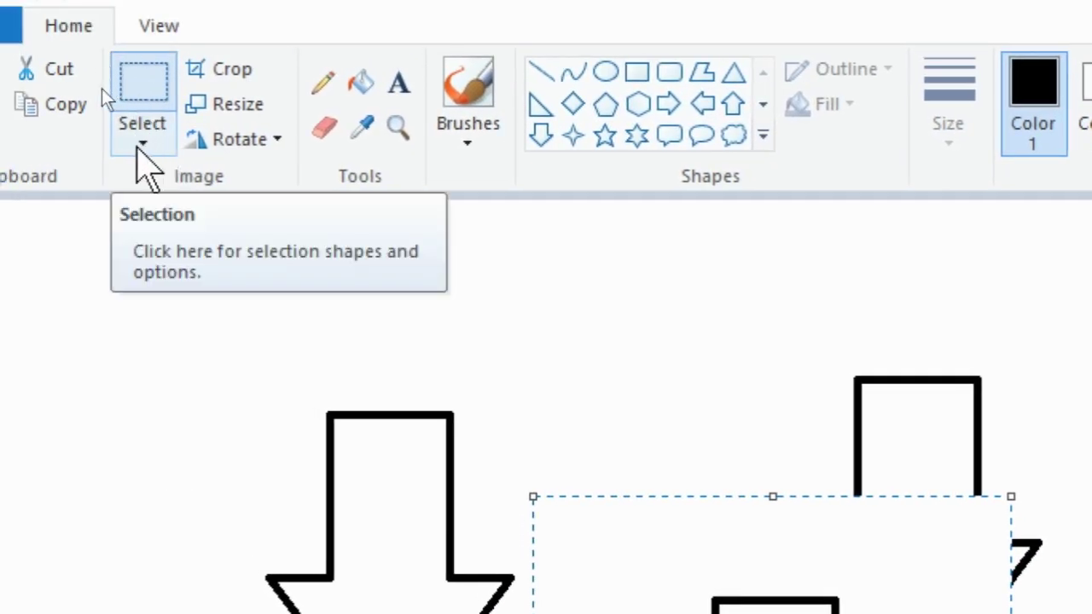
Make the selection background transparent and move the arrow over the upper arrow.
{"action": "left_click", "coordinate": [141, 143]}
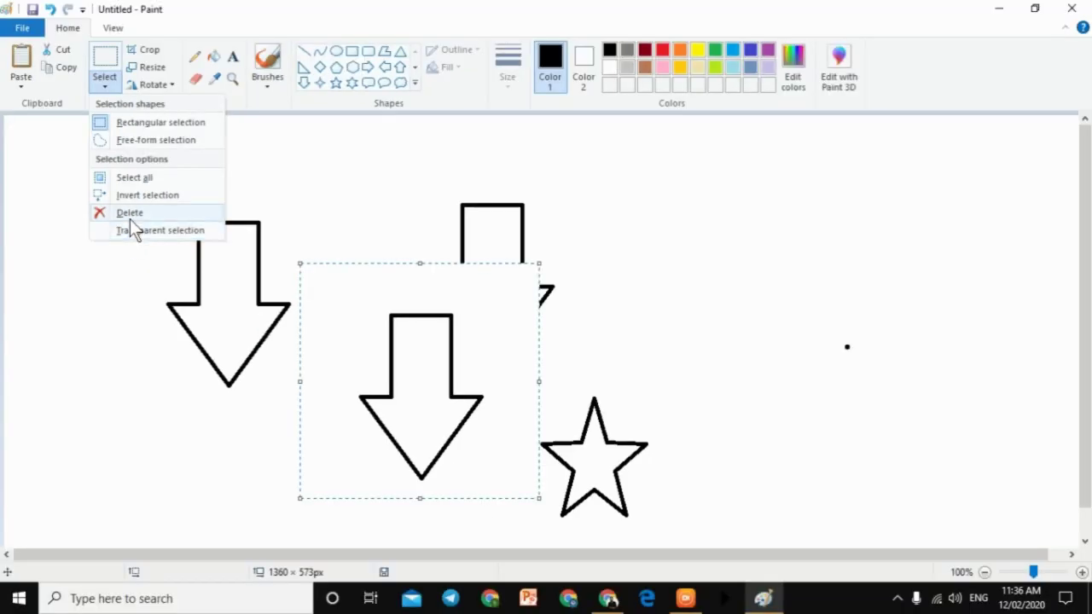
{"action": "left_click", "coordinate": [140, 231]}
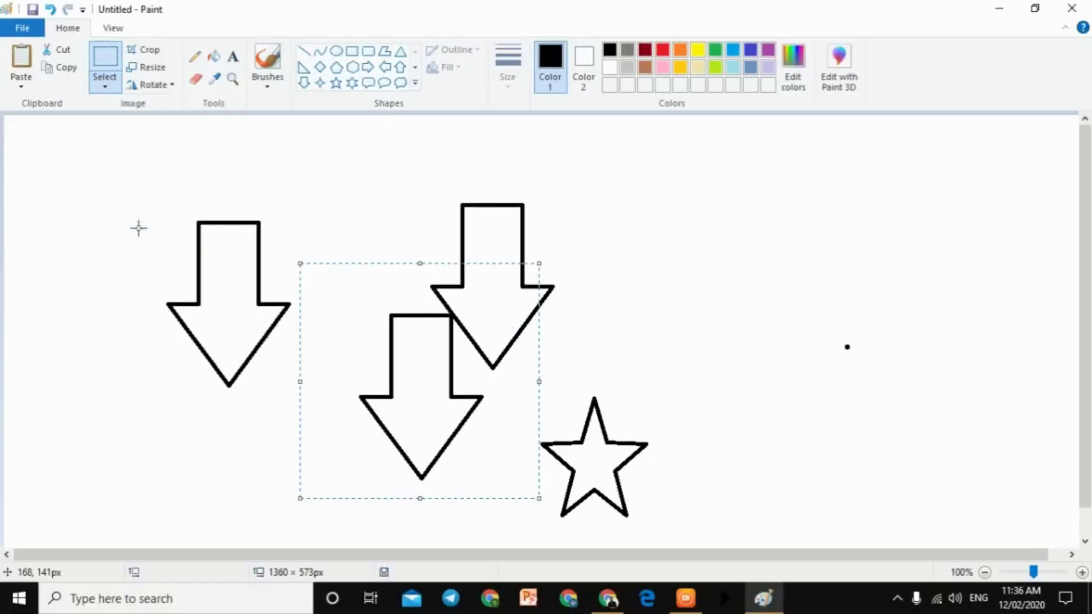
{"action": "left_click_drag", "start_coordinate": [378, 451], "coordinate": [488, 354]}
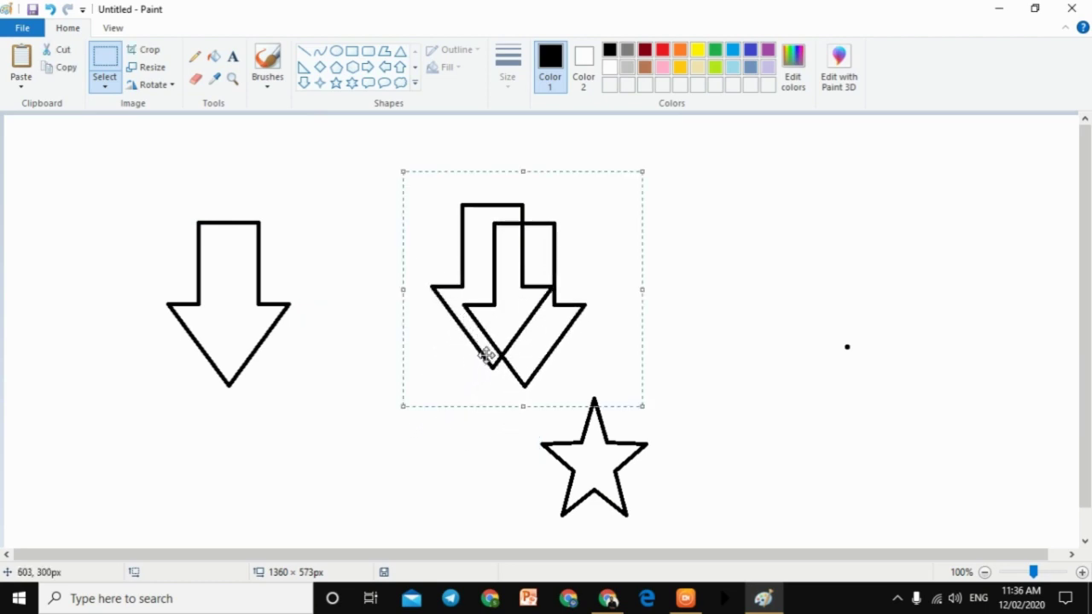
Paste five more arrow copies onto the left arrow group and deselect.
{"action": "left_click", "coordinate": [21, 64]}
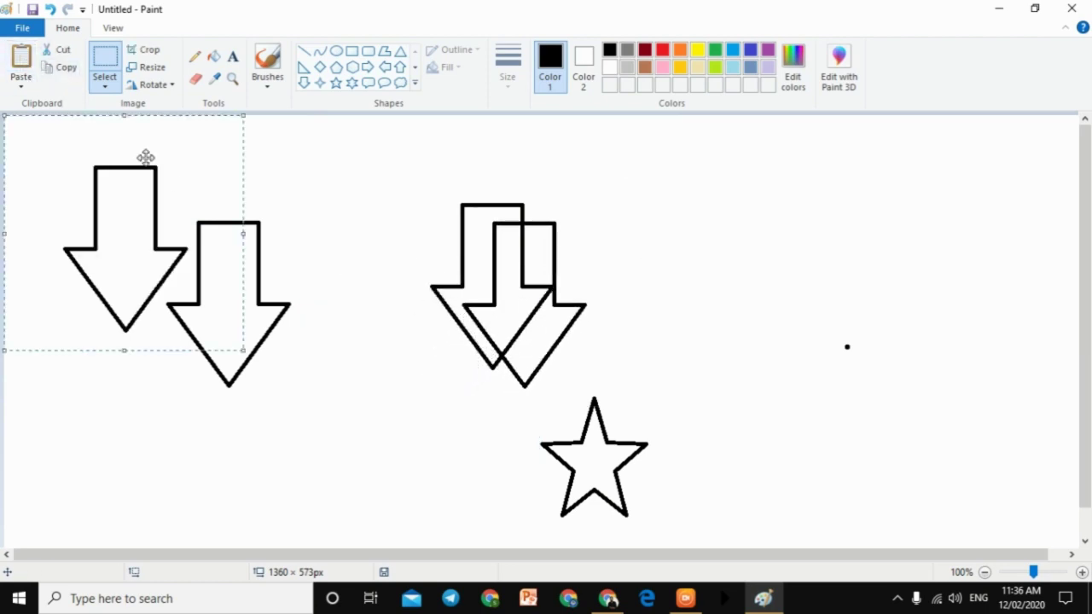
{"action": "left_click_drag", "start_coordinate": [142, 224], "coordinate": [563, 295]}
{"action": "left_click", "coordinate": [22, 64]}
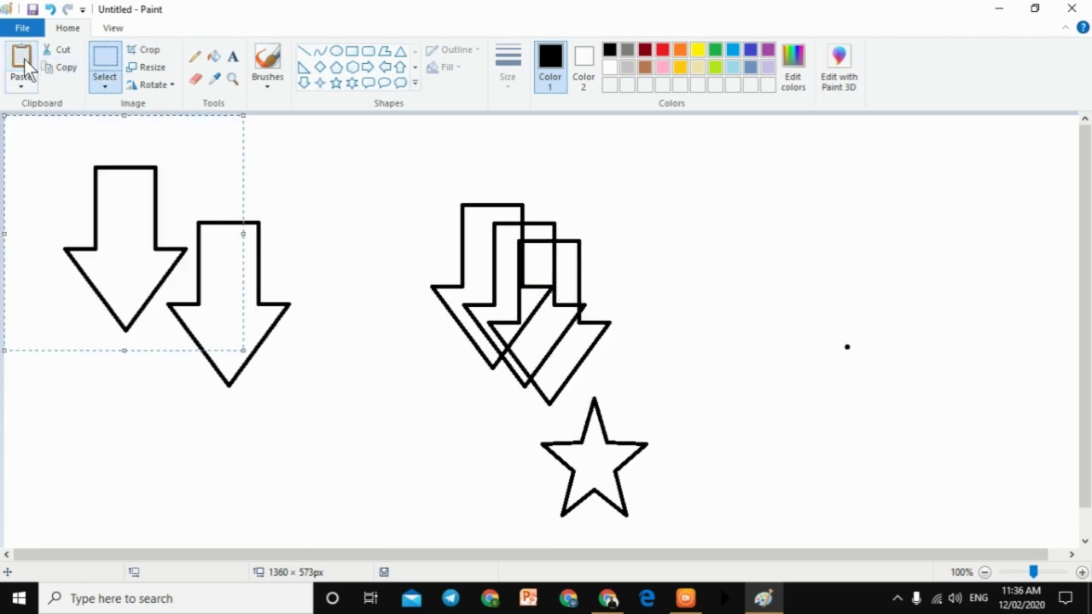
{"action": "left_click_drag", "start_coordinate": [73, 156], "coordinate": [213, 237]}
{"action": "left_click", "coordinate": [23, 64]}
{"action": "left_click_drag", "start_coordinate": [114, 232], "coordinate": [289, 320]}
{"action": "left_click", "coordinate": [20, 65]}
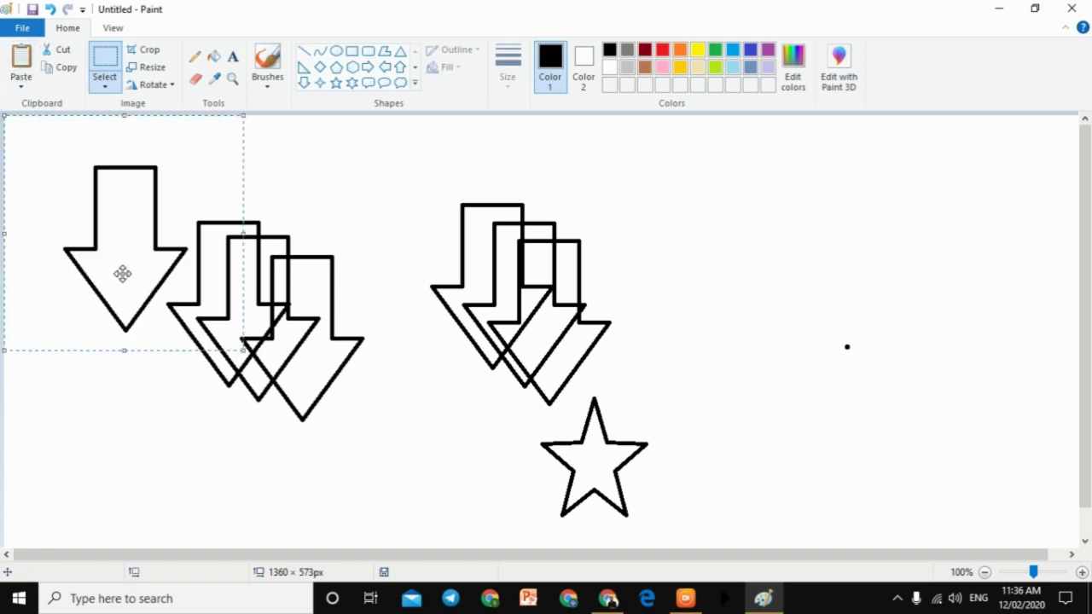
{"action": "left_click_drag", "start_coordinate": [109, 251], "coordinate": [303, 350]}
{"action": "left_click", "coordinate": [25, 74]}
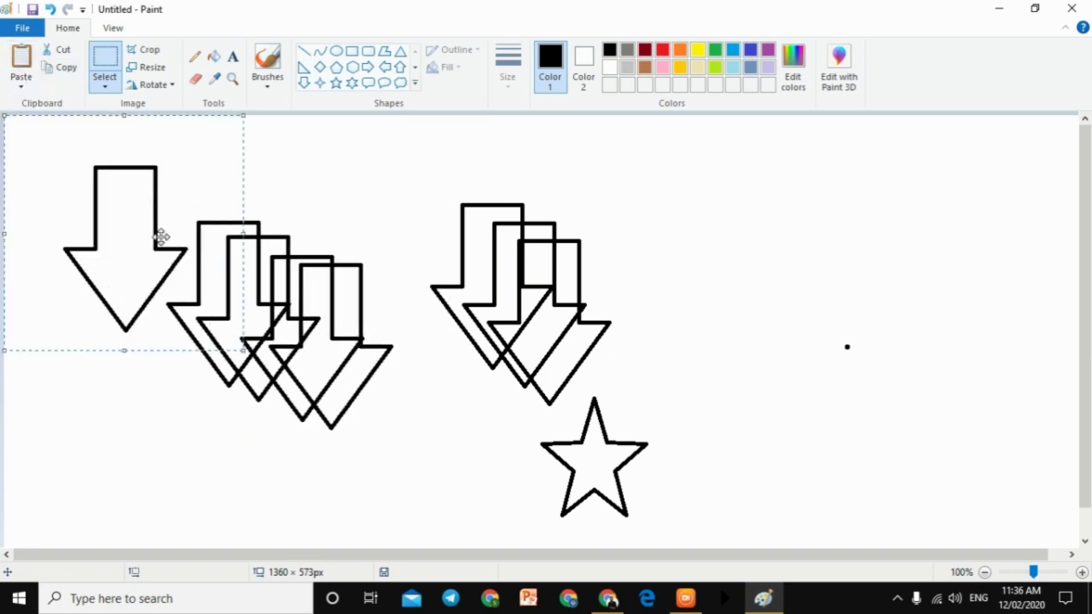
{"action": "left_click_drag", "start_coordinate": [159, 236], "coordinate": [279, 331]}
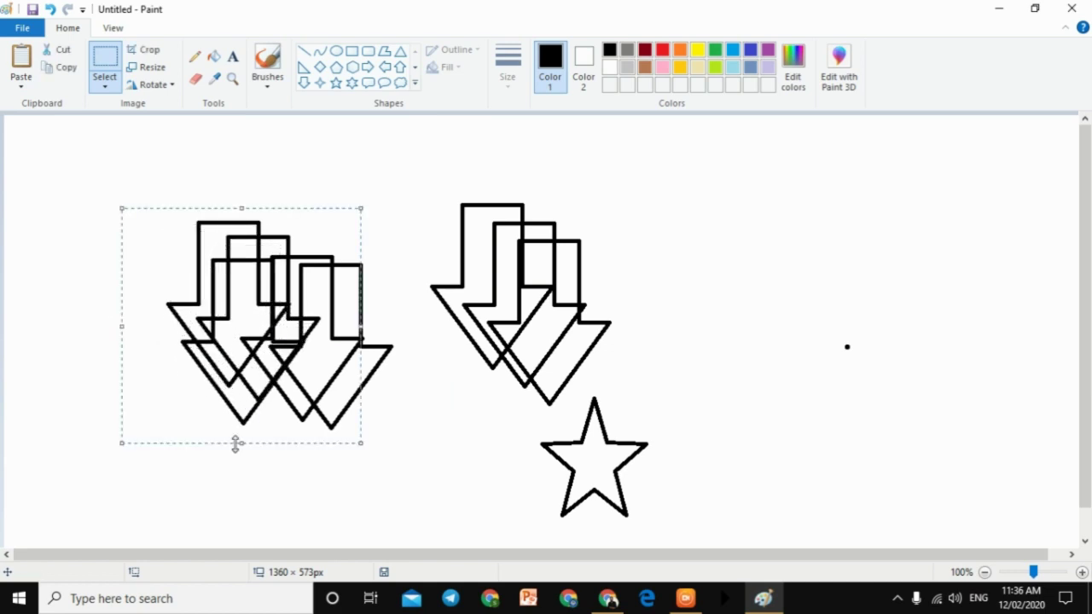
{"action": "left_click", "coordinate": [629, 389]}
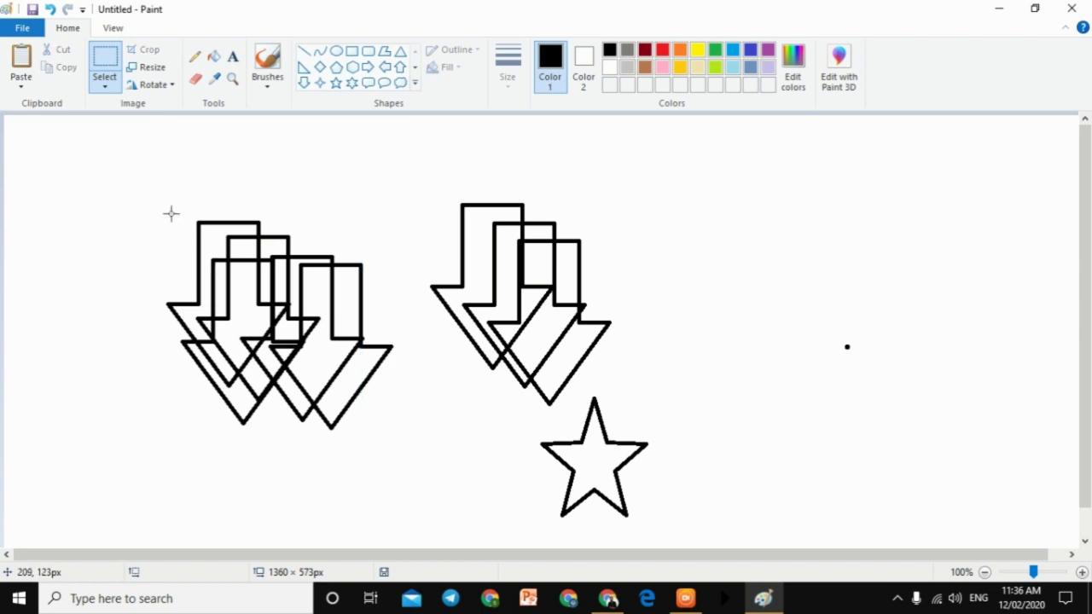
Select the arrows and star, delete them, then undo the deletion.
{"action": "left_click", "coordinate": [102, 68]}
{"action": "left_click_drag", "start_coordinate": [81, 147], "coordinate": [766, 535]}
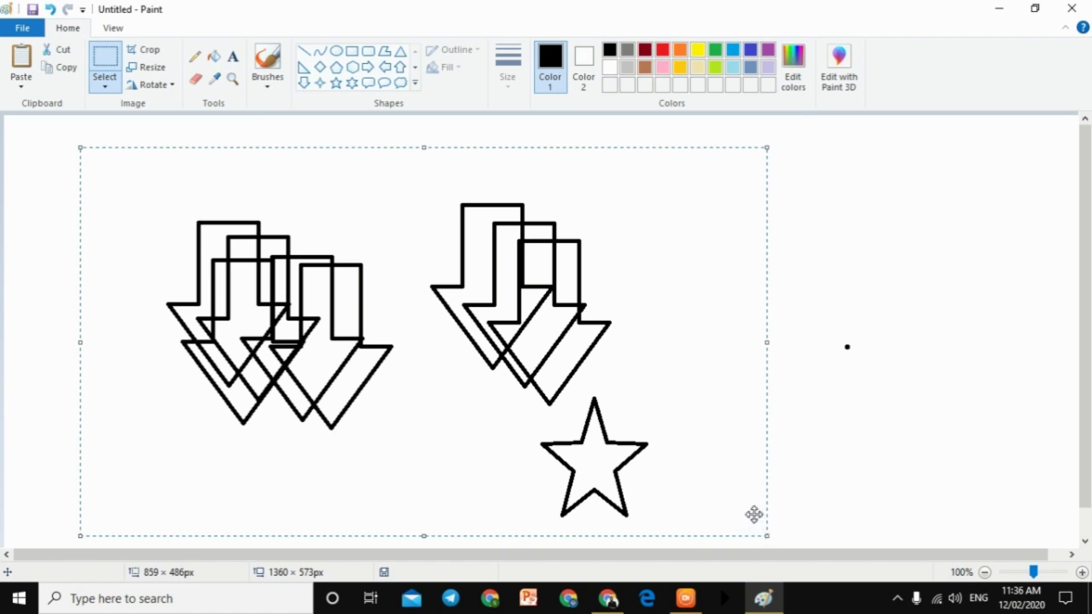
{"action": "key", "text": "Delete"}
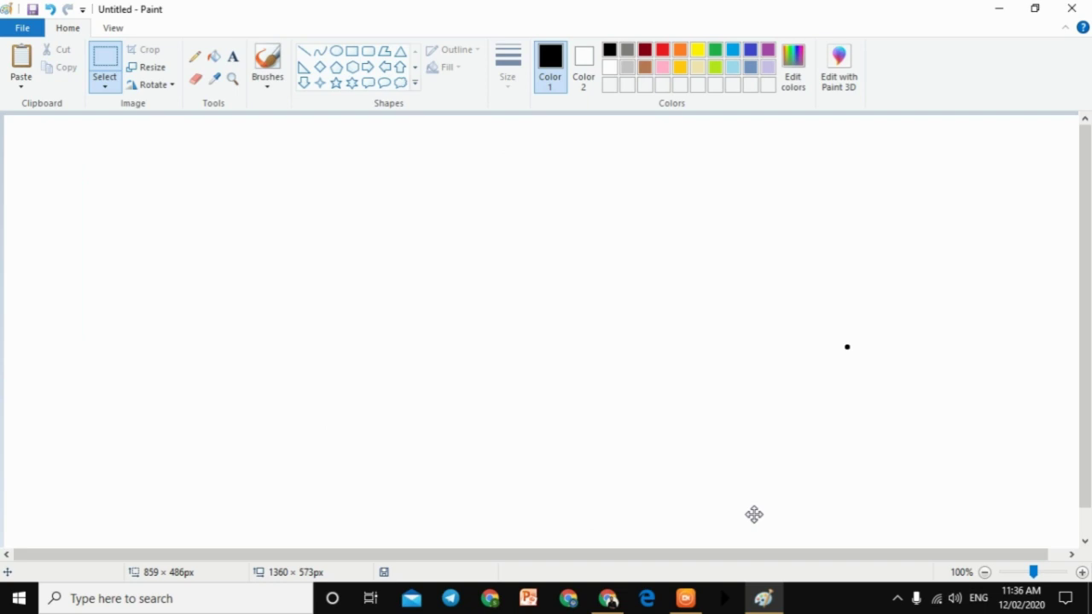
{"action": "key", "text": "ctrl+z"}
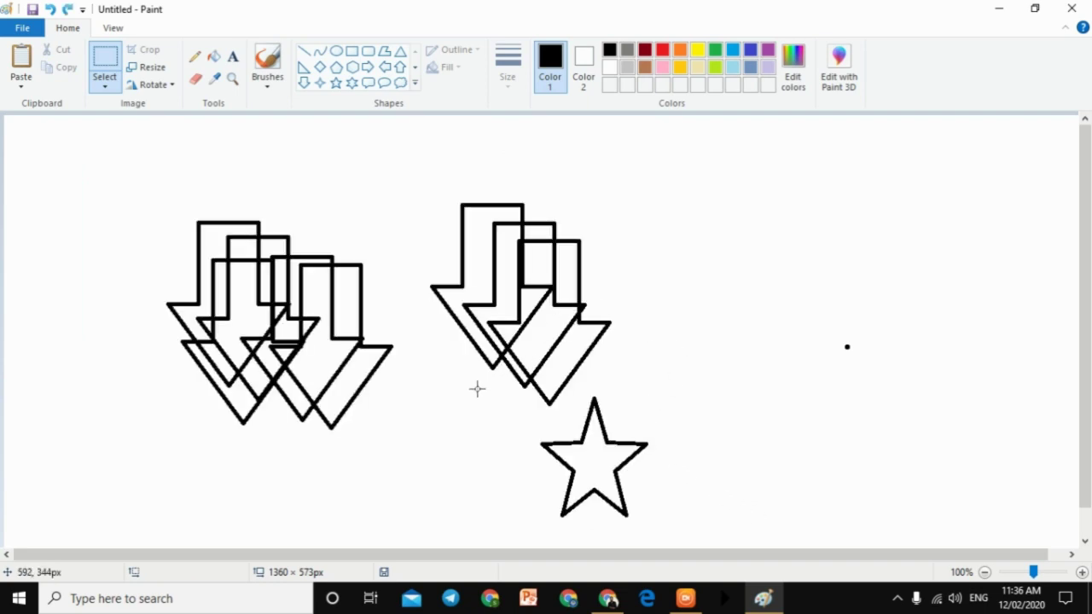
Erase the right arrow group and its leftover outline fragment.
{"action": "left_click_drag", "start_coordinate": [393, 165], "coordinate": [664, 379]}
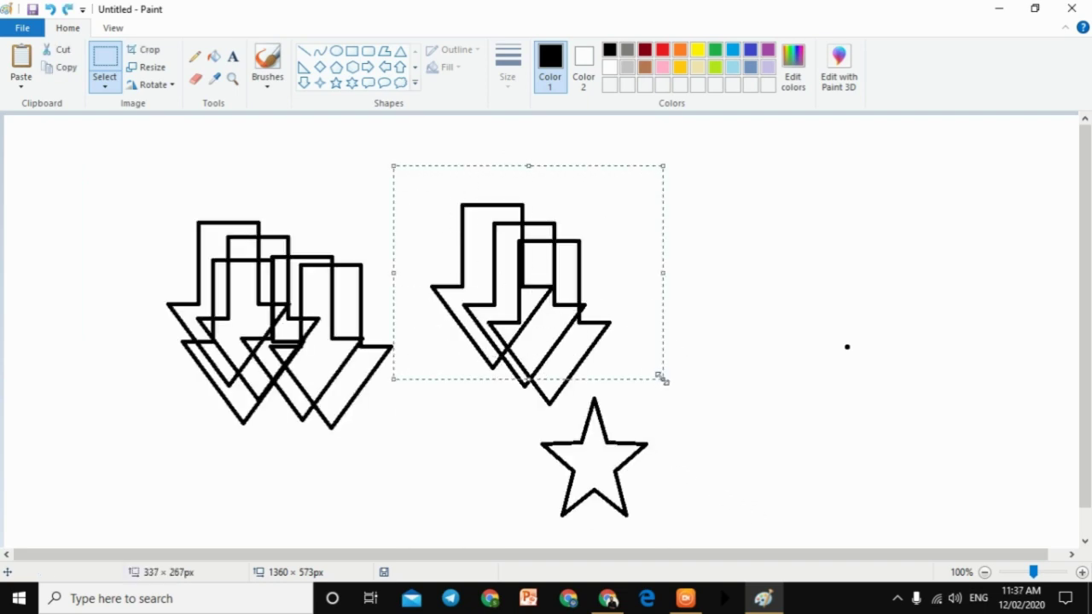
{"action": "key", "text": "Delete"}
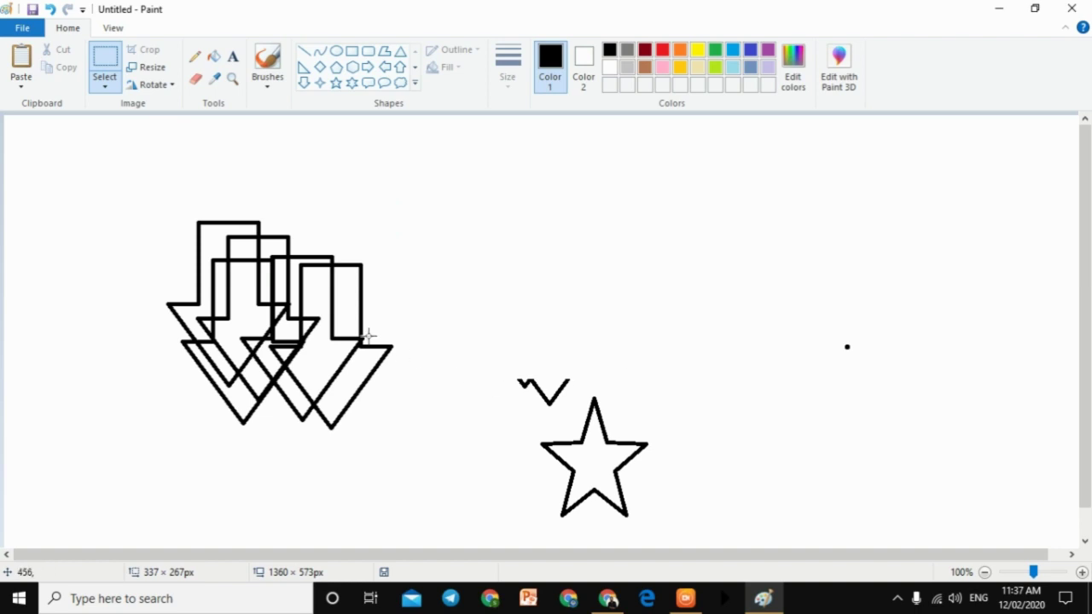
{"action": "left_click_drag", "start_coordinate": [495, 348], "coordinate": [582, 416]}
{"action": "key", "text": "Delete"}
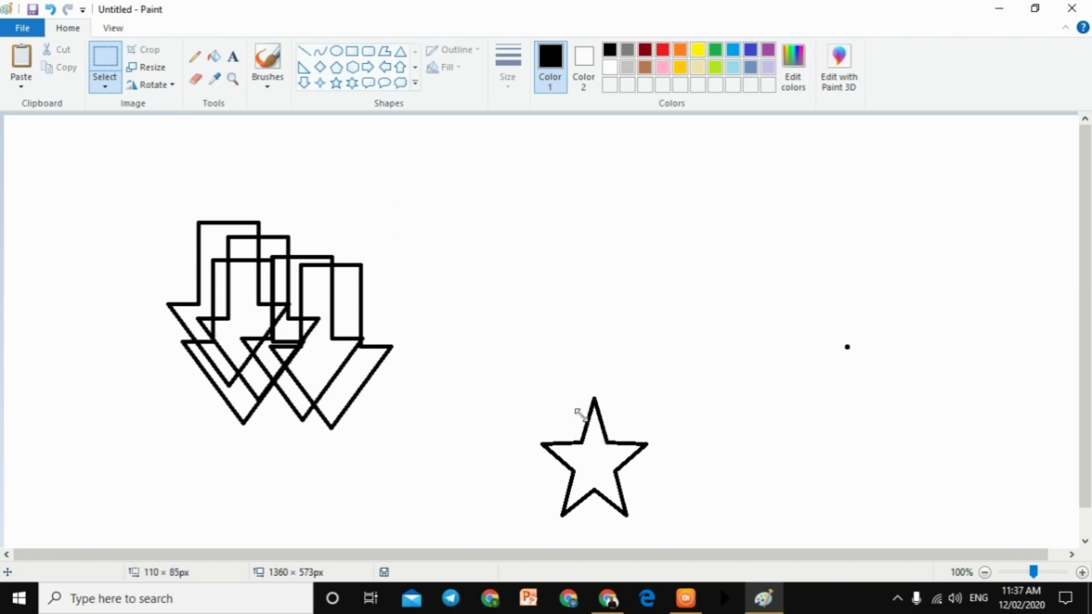
Select the left arrow cluster, deselect it, then select the entire canvas.
{"action": "left_click_drag", "start_coordinate": [148, 186], "coordinate": [442, 448]}
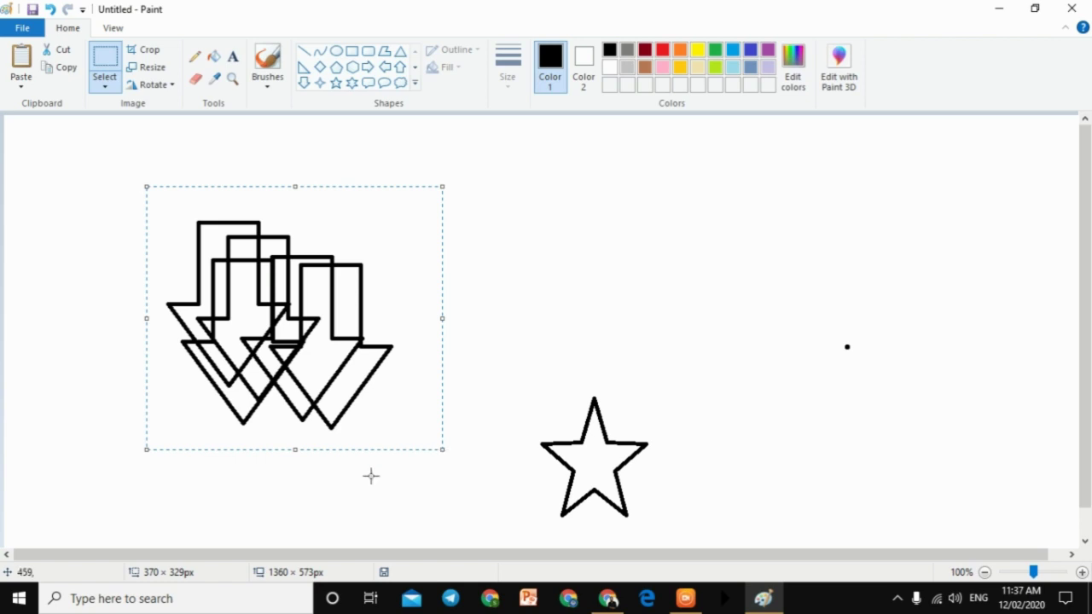
{"action": "left_click", "coordinate": [604, 281]}
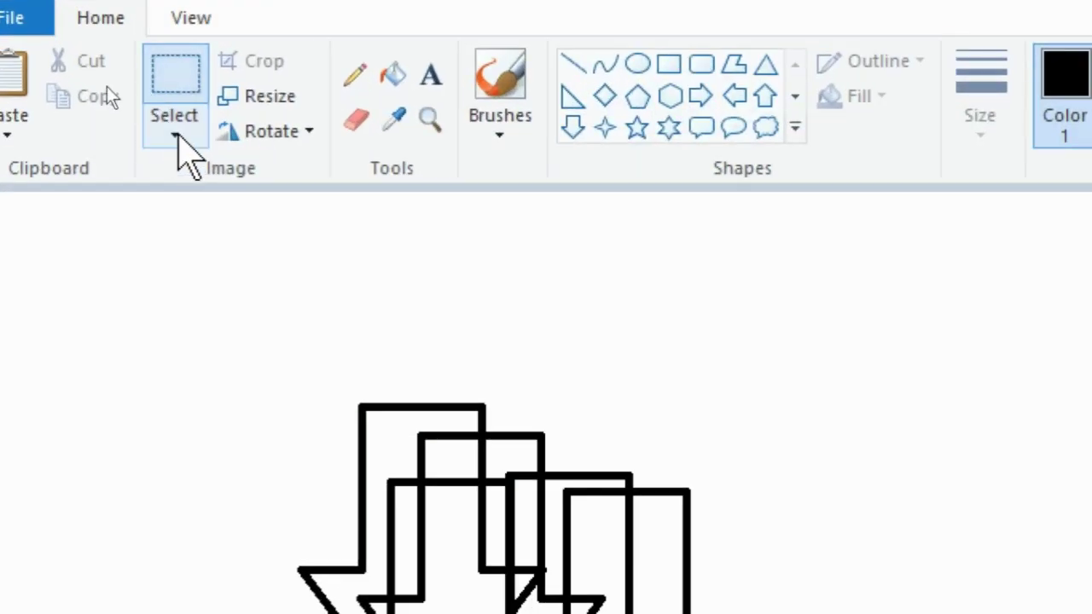
{"action": "left_click", "coordinate": [105, 87]}
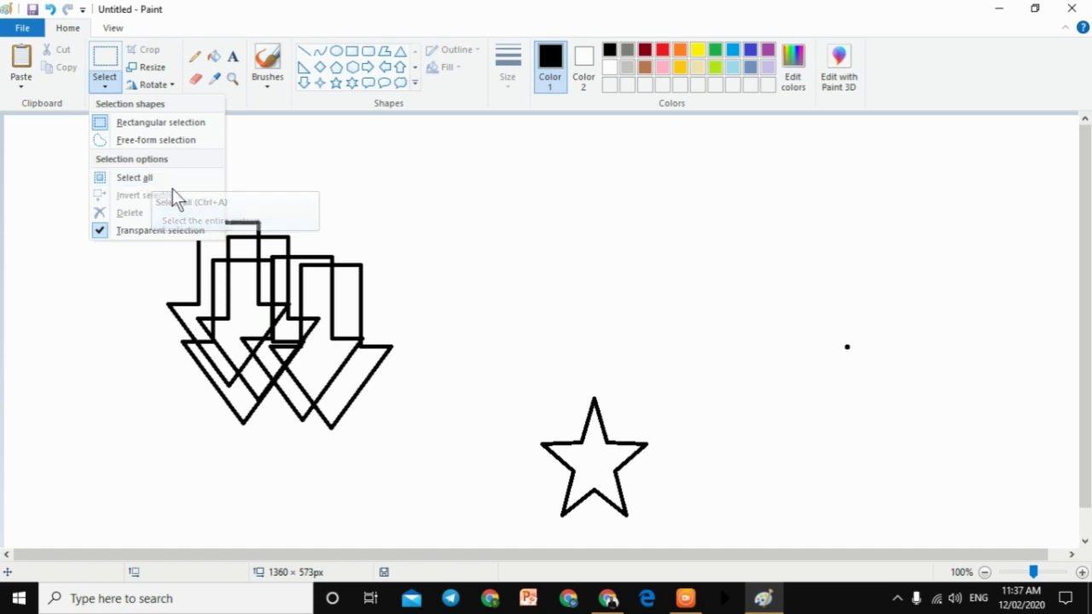
{"action": "left_click", "coordinate": [135, 177]}
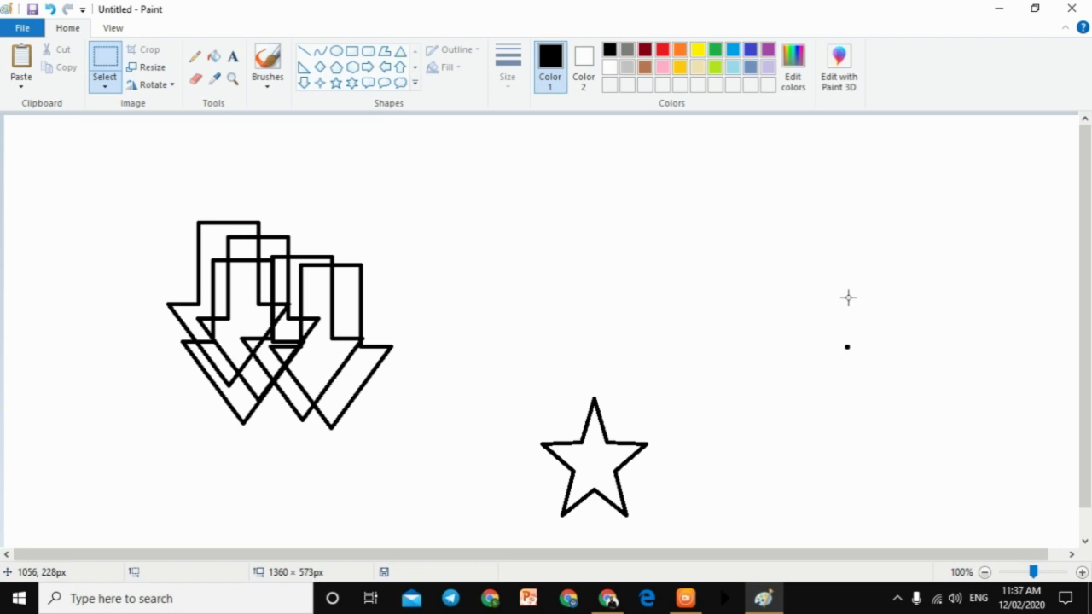
{"action": "key", "text": "ctrl+a"}
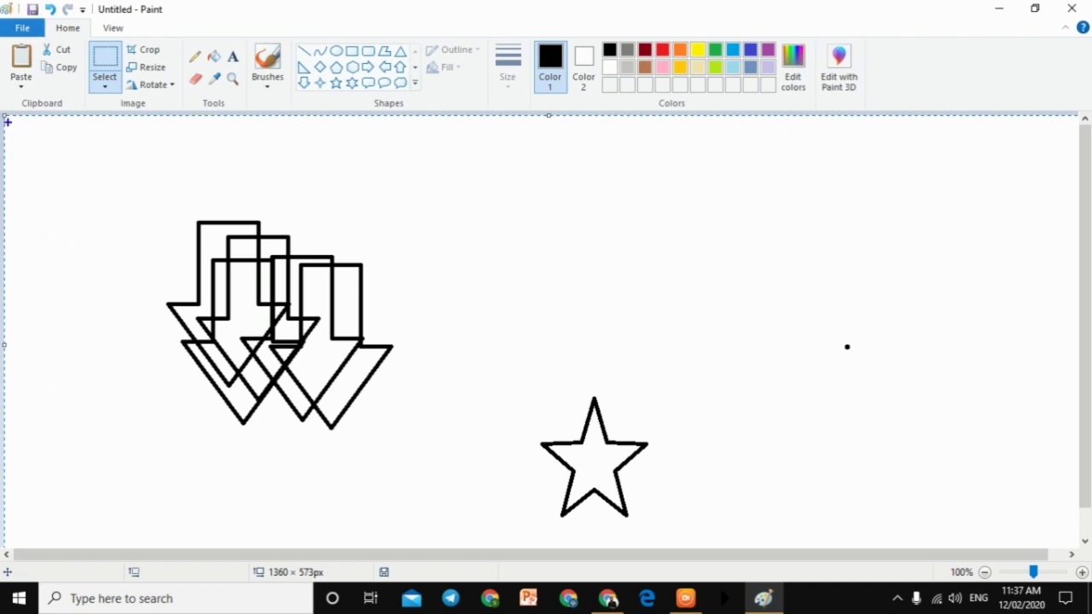
Delete the arrow cluster, star and dot from the fully selected canvas.
{"action": "mouse_move", "coordinate": [7, 122]}
{"action": "left_mouse_down"}
{"action": "mouse_move", "coordinate": [136, 114]}
{"action": "mouse_move", "coordinate": [458, 134]}
{"action": "mouse_move", "coordinate": [792, 130]}
{"action": "mouse_move", "coordinate": [898, 114]}
{"action": "mouse_move", "coordinate": [1043, 124]}
{"action": "mouse_move", "coordinate": [1066, 154]}
{"action": "left_mouse_up"}
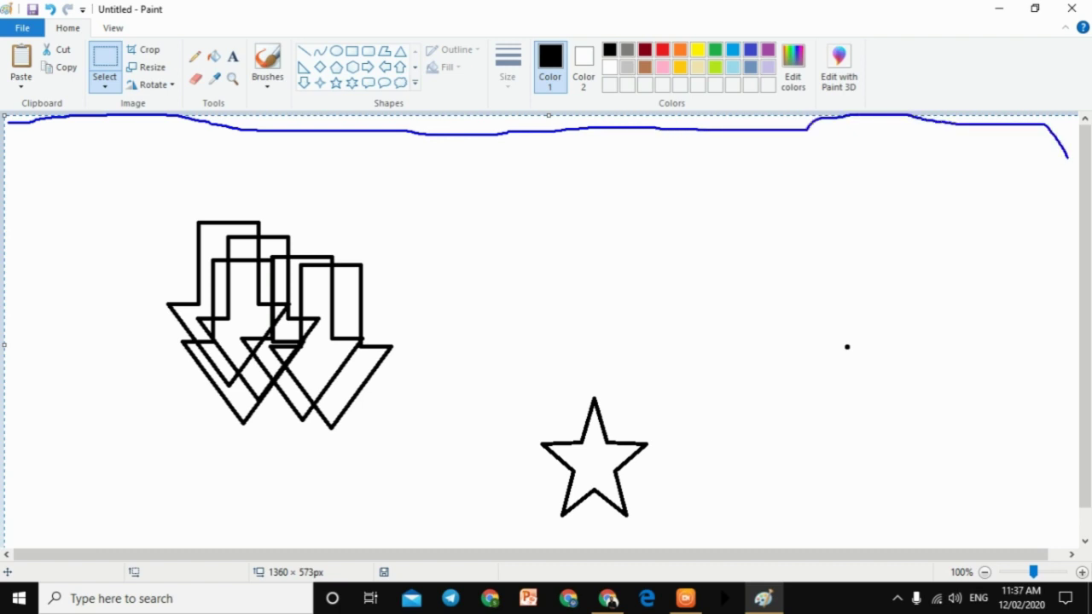
{"action": "left_click_drag", "start_coordinate": [21, 143], "coordinate": [16, 533]}
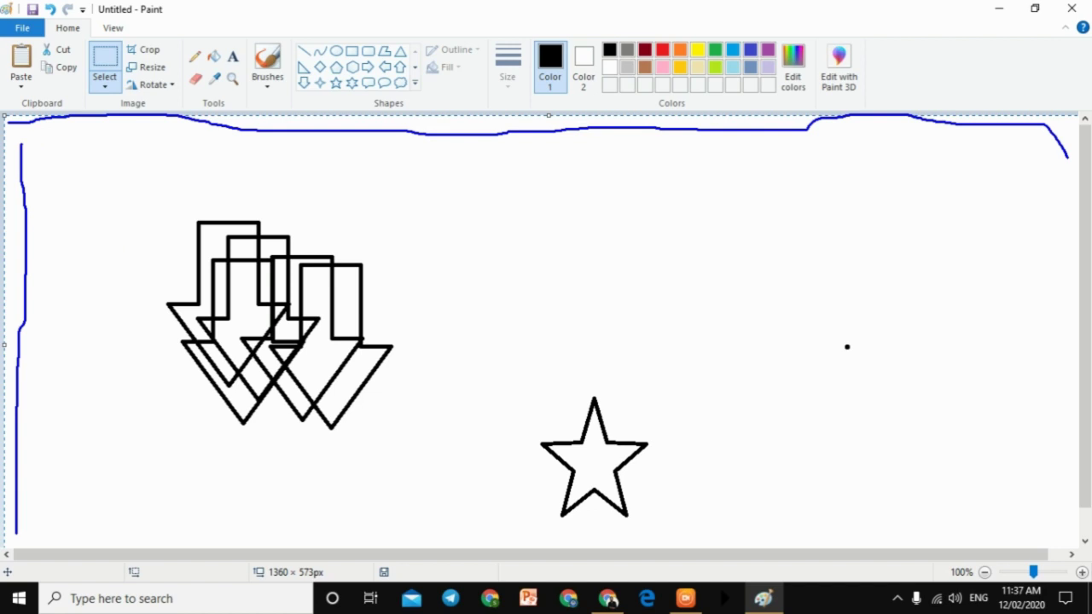
{"action": "key", "text": "Delete"}
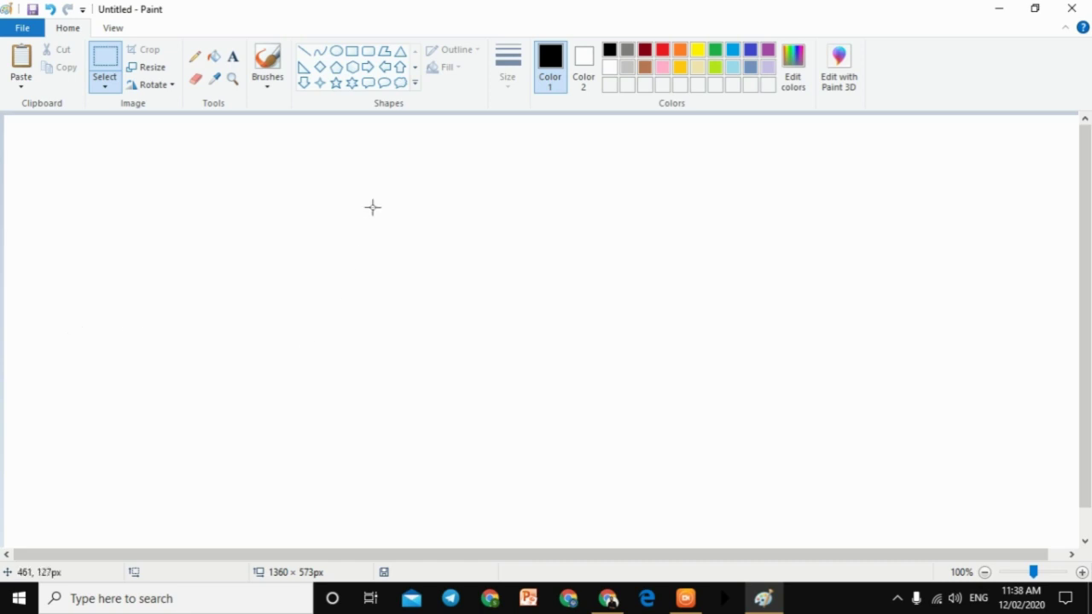
Draw a hexagon near the canvas centre, then select it and cut it.
{"action": "left_click", "coordinate": [352, 66]}
{"action": "left_click_drag", "start_coordinate": [318, 243], "coordinate": [487, 390]}
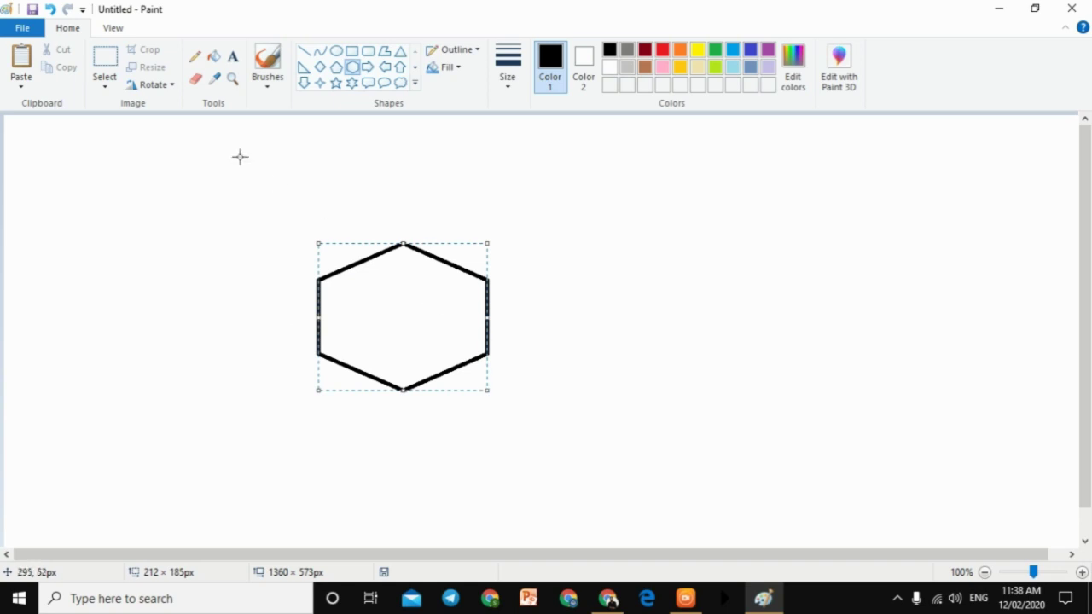
{"action": "left_click", "coordinate": [115, 60]}
{"action": "left_click_drag", "start_coordinate": [229, 208], "coordinate": [578, 436]}
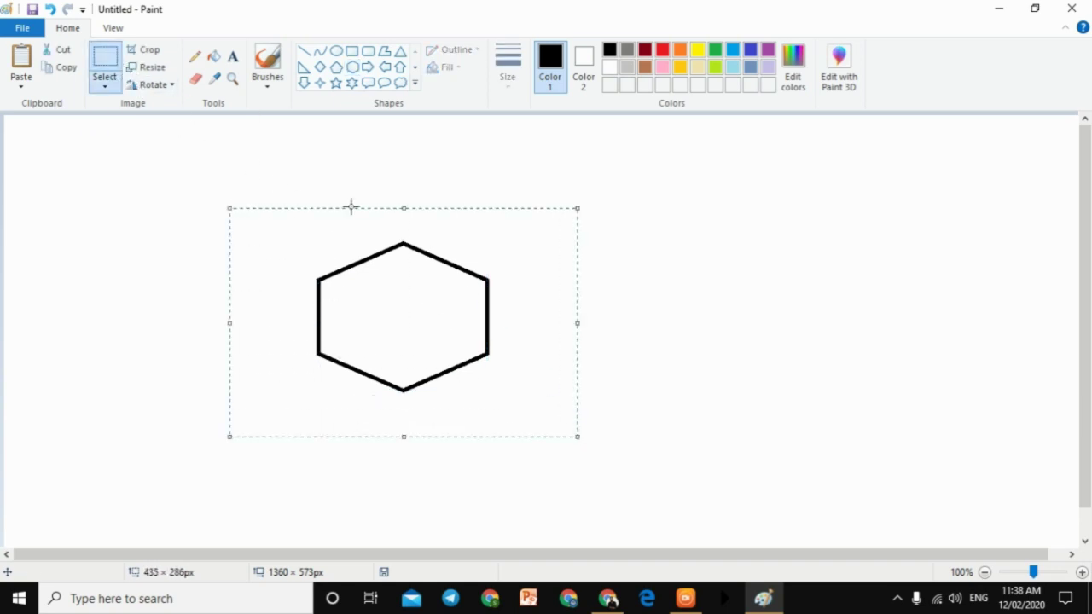
{"action": "left_click", "coordinate": [70, 56]}
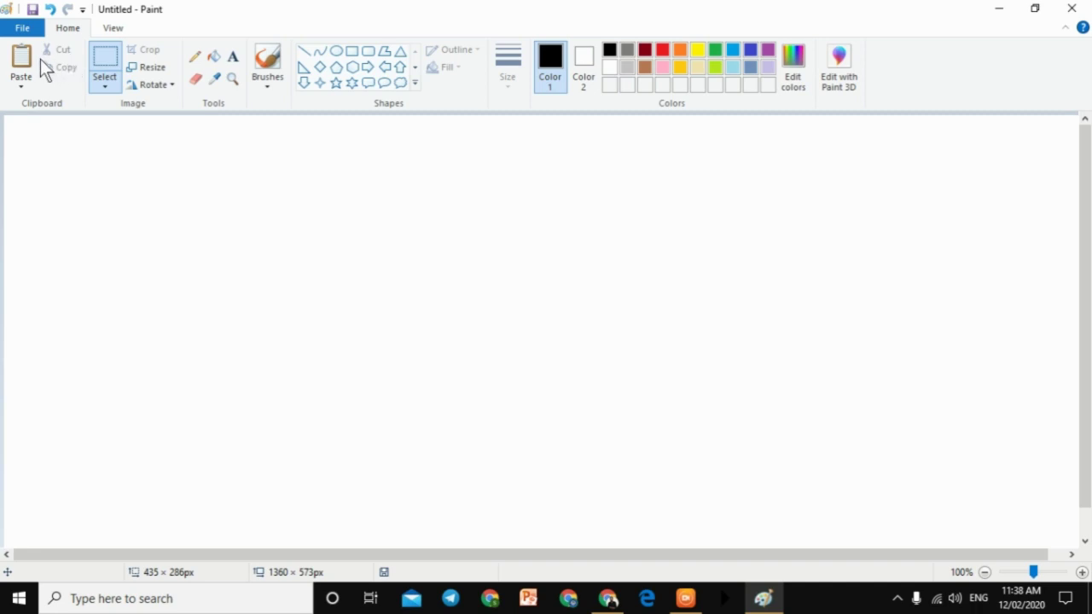
{"action": "left_click", "coordinate": [34, 61]}
{"action": "left_click_drag", "start_coordinate": [194, 180], "coordinate": [514, 326]}
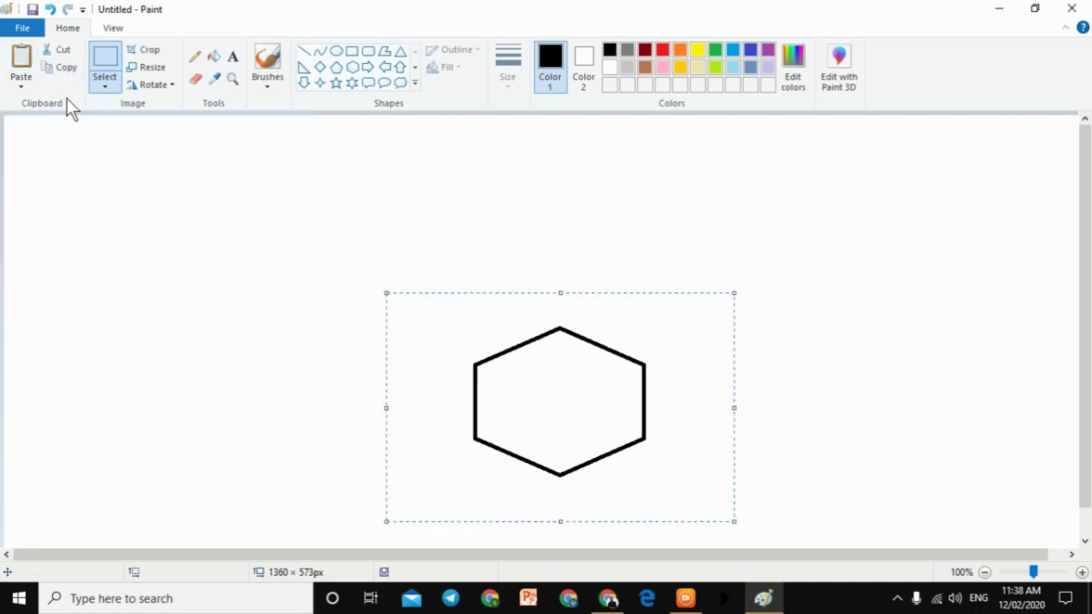
{"action": "left_click", "coordinate": [23, 73]}
{"action": "left_click_drag", "start_coordinate": [165, 282], "coordinate": [675, 506]}
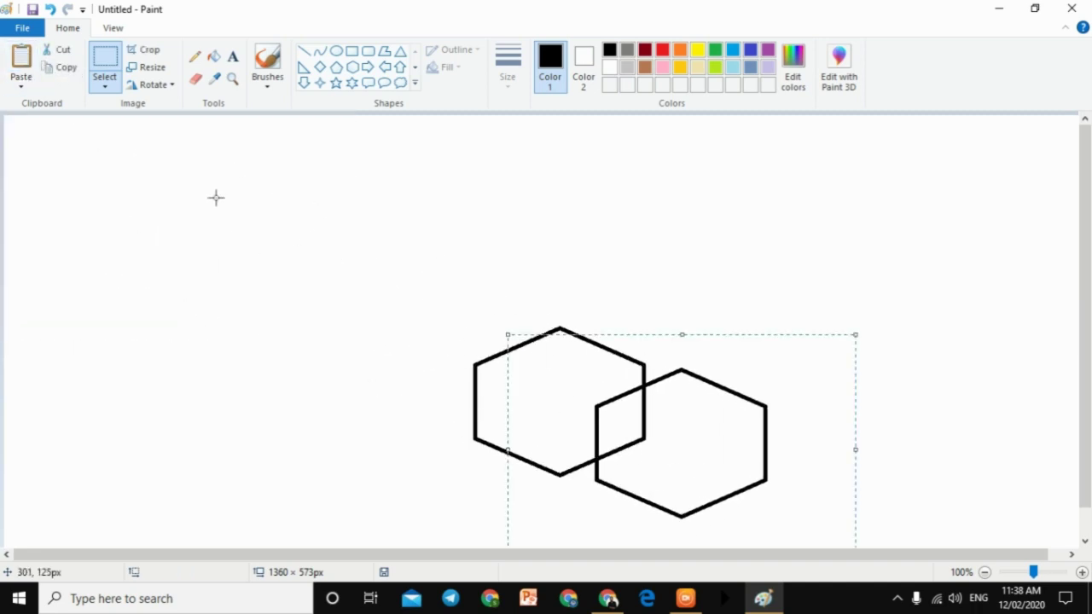
{"action": "left_click", "coordinate": [30, 69]}
{"action": "left_click_drag", "start_coordinate": [78, 148], "coordinate": [655, 384]}
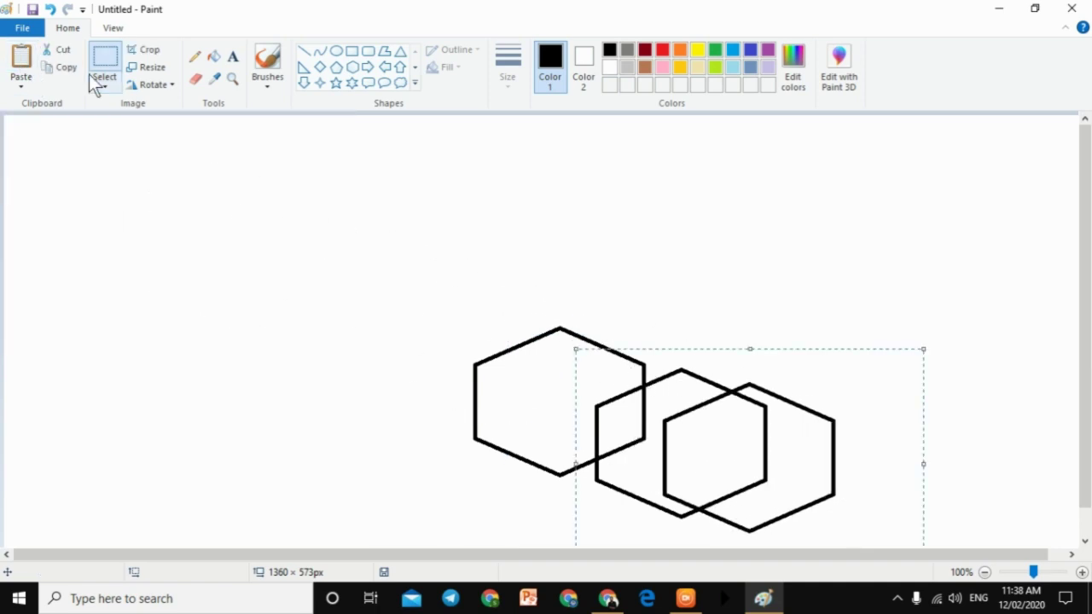
{"action": "left_click", "coordinate": [276, 256]}
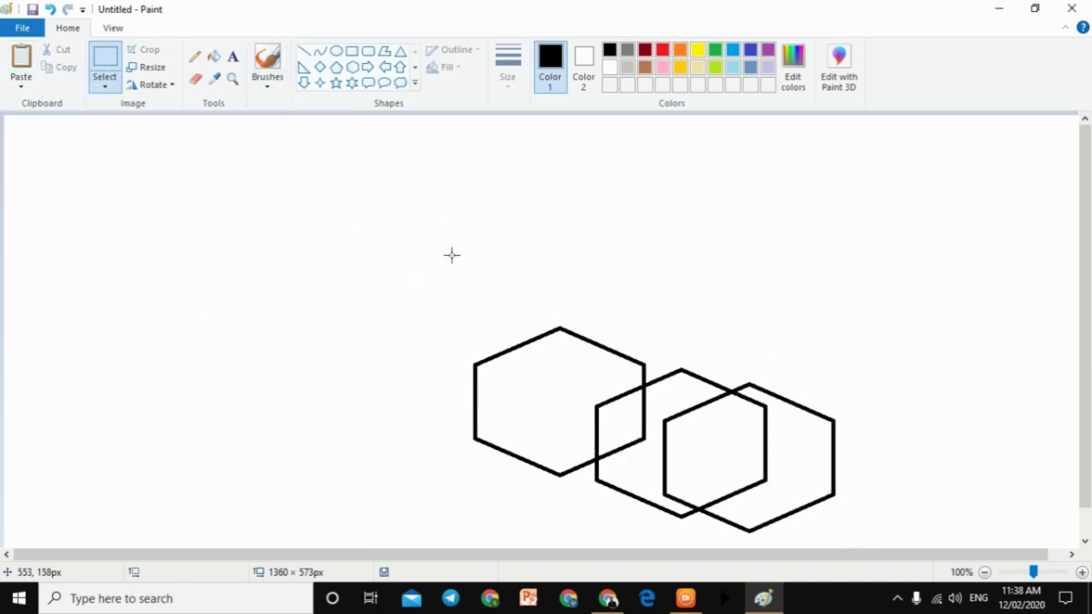
{"action": "left_click_drag", "start_coordinate": [345, 220], "coordinate": [1003, 538]}
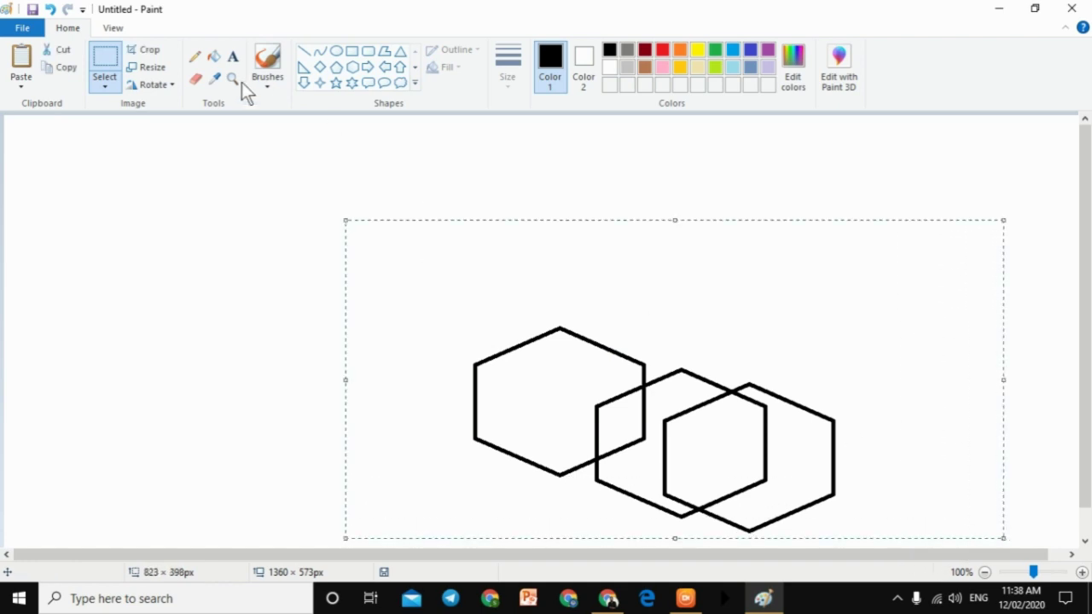
{"action": "left_click", "coordinate": [65, 68]}
{"action": "left_click", "coordinate": [21, 62]}
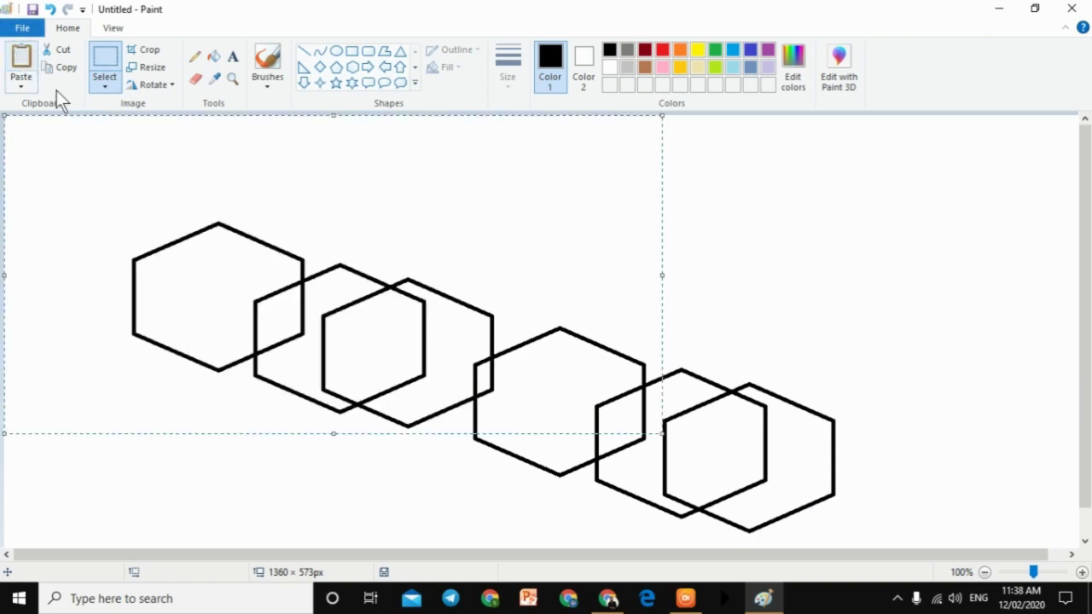
{"action": "left_click_drag", "start_coordinate": [201, 278], "coordinate": [604, 220]}
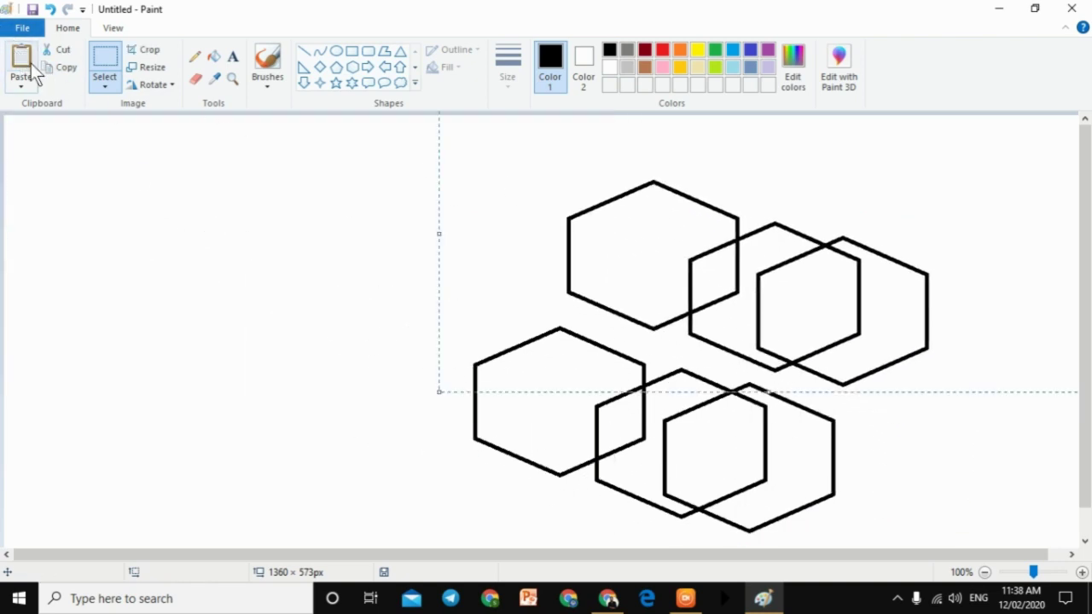
{"action": "left_click", "coordinate": [32, 70]}
{"action": "left_click_drag", "start_coordinate": [316, 333], "coordinate": [676, 372]}
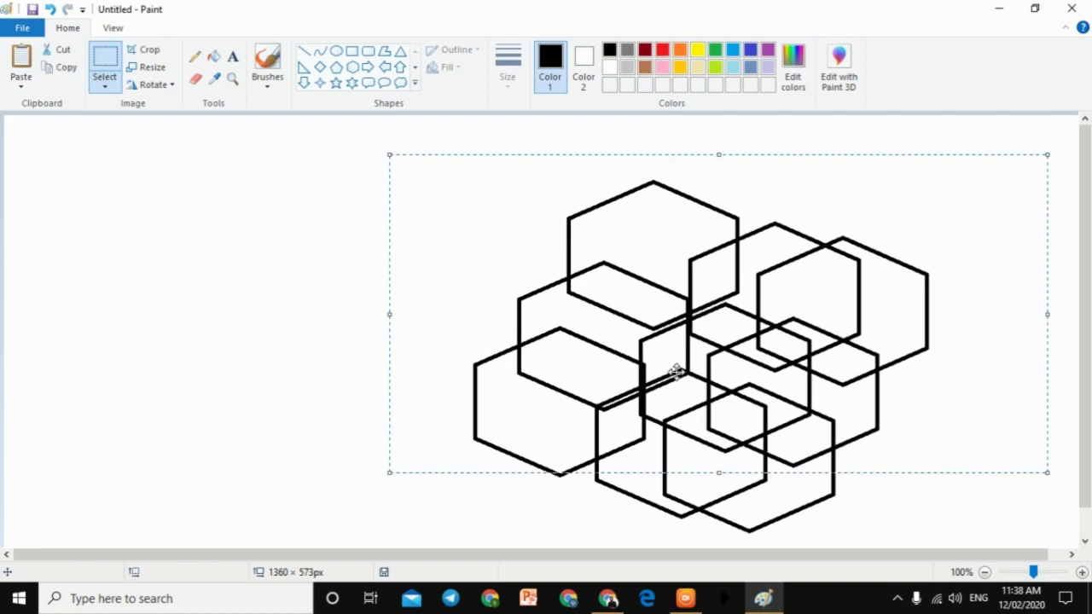
{"action": "left_click", "coordinate": [256, 267]}
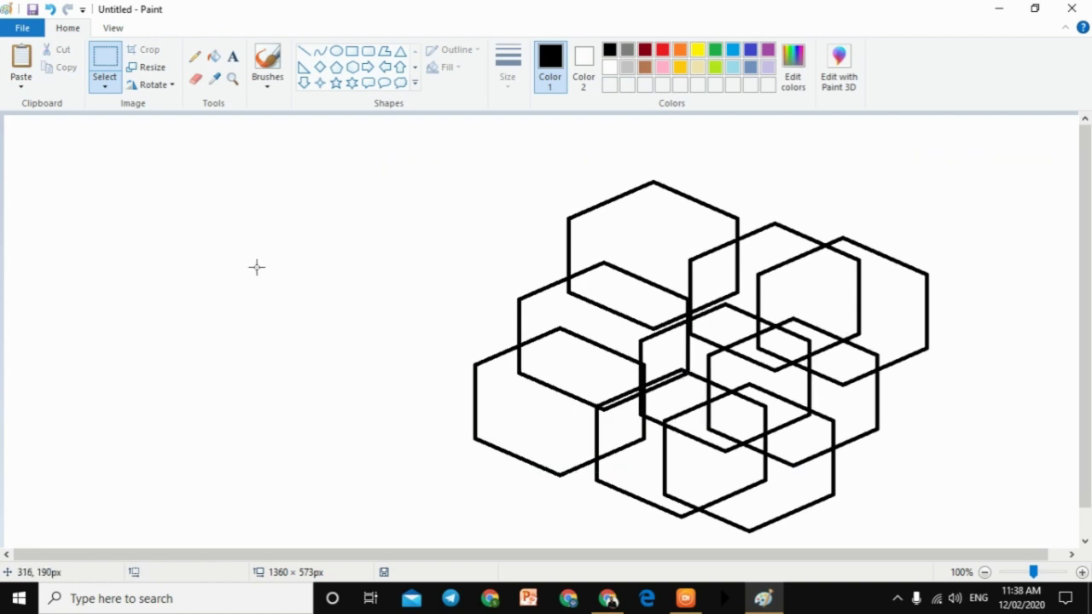
{"action": "key", "text": "ctrl+a"}
{"action": "key", "text": "Delete"}
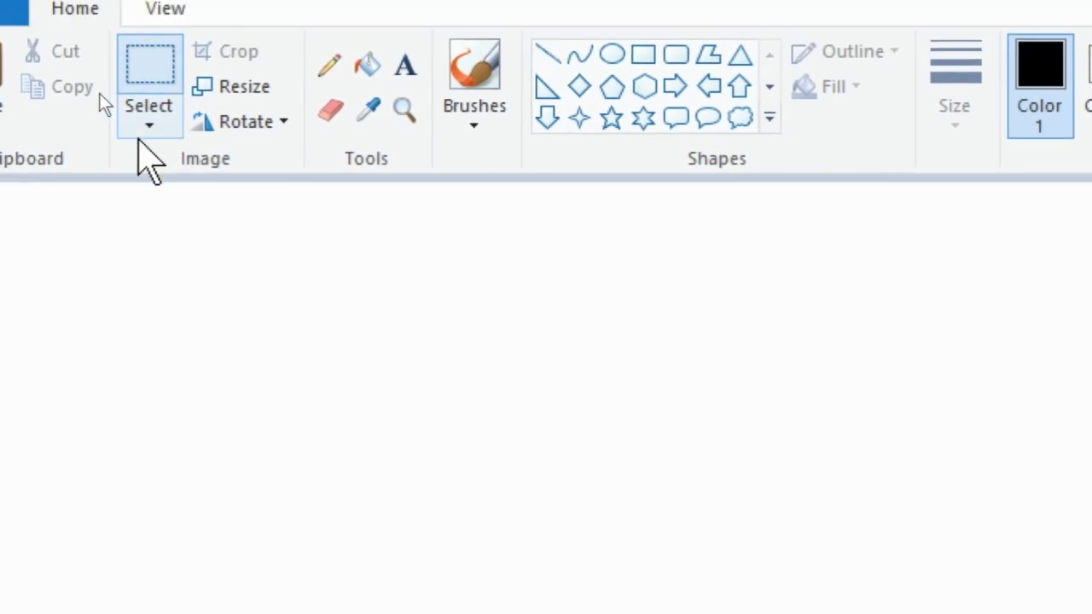
Open the selection options on the empty 1360 × 573px canvas.
{"action": "left_click", "coordinate": [146, 126]}
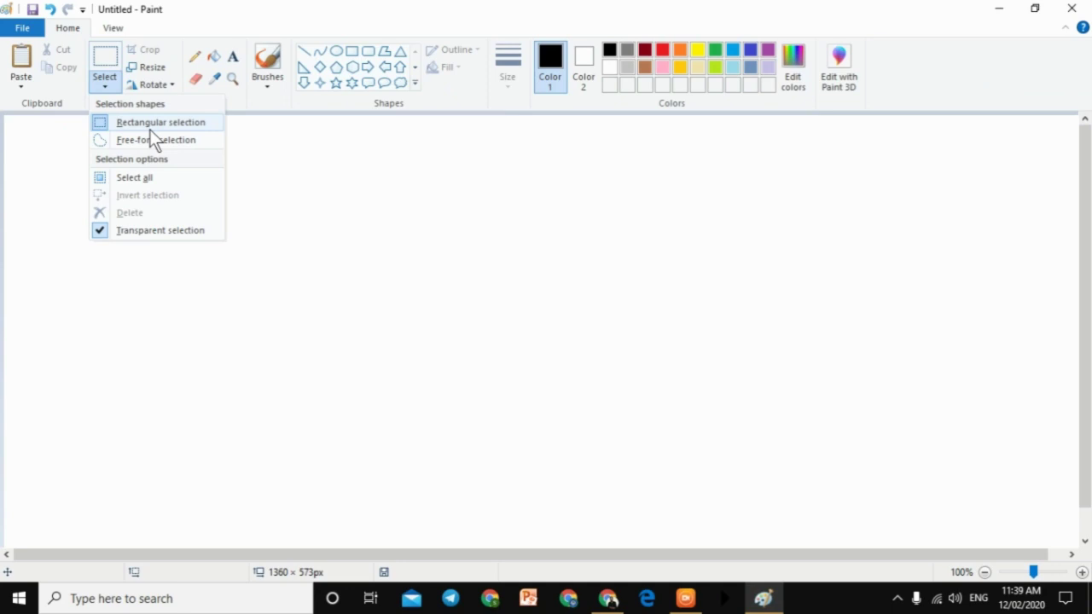
Draw a black-outlined square near the top centre of the canvas.
{"action": "left_click", "coordinate": [150, 128]}
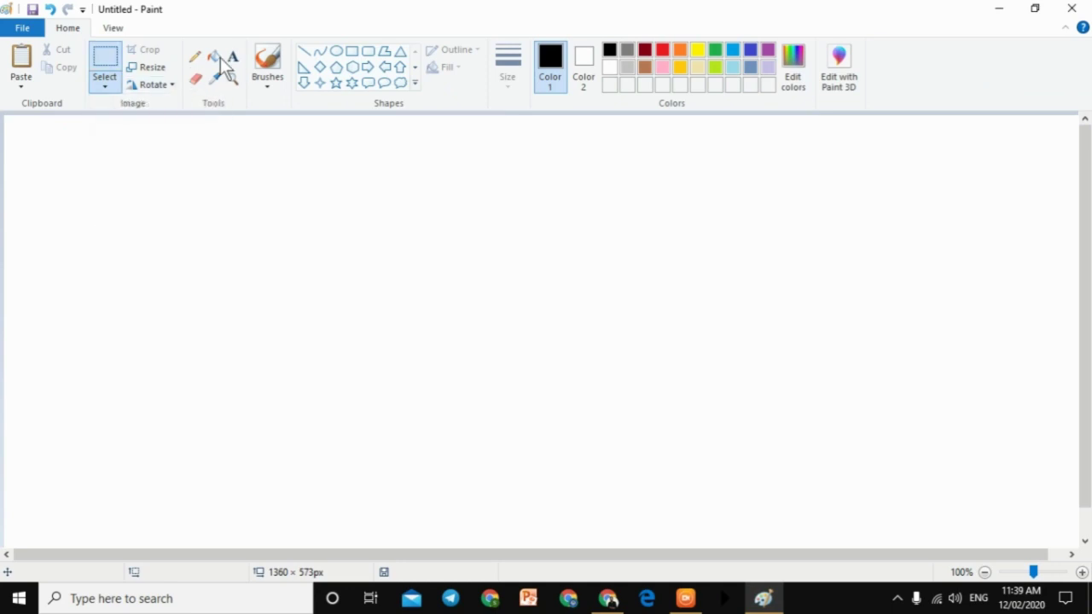
{"action": "left_click", "coordinate": [352, 51]}
{"action": "left_click_drag", "start_coordinate": [314, 173], "coordinate": [471, 309]}
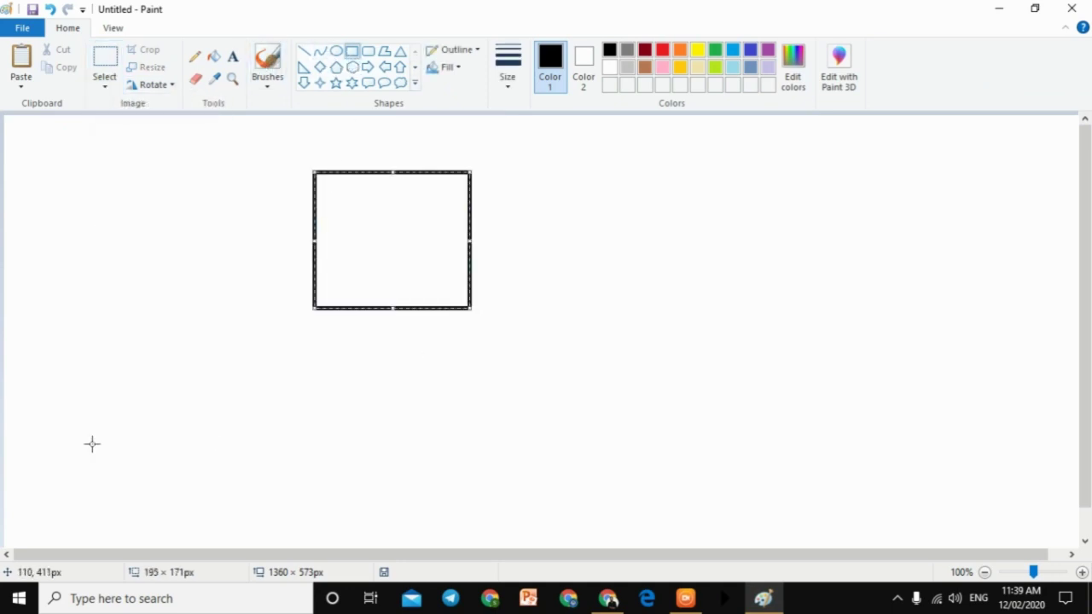
{"action": "left_click", "coordinate": [115, 417]}
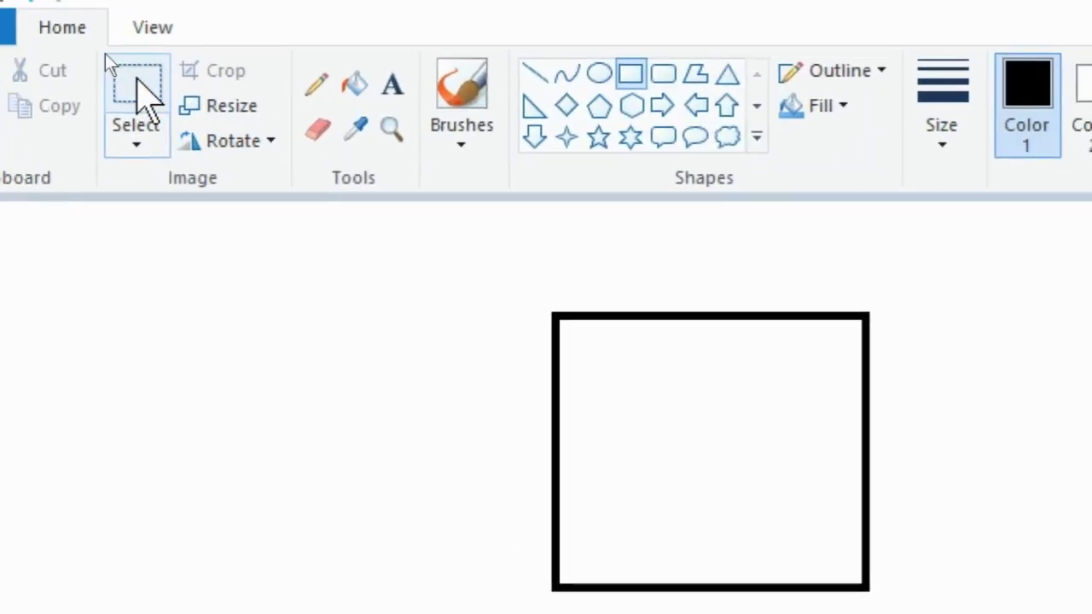
Try rectangular selections around the square and empty areas of the canvas.
{"action": "left_click", "coordinate": [137, 93]}
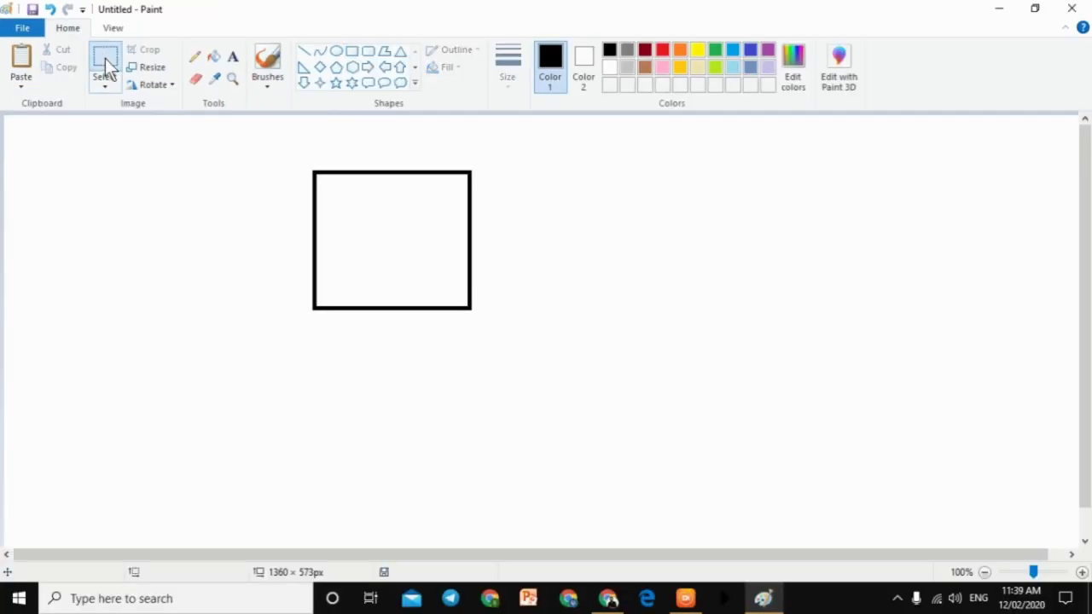
{"action": "left_click_drag", "start_coordinate": [251, 132], "coordinate": [561, 342]}
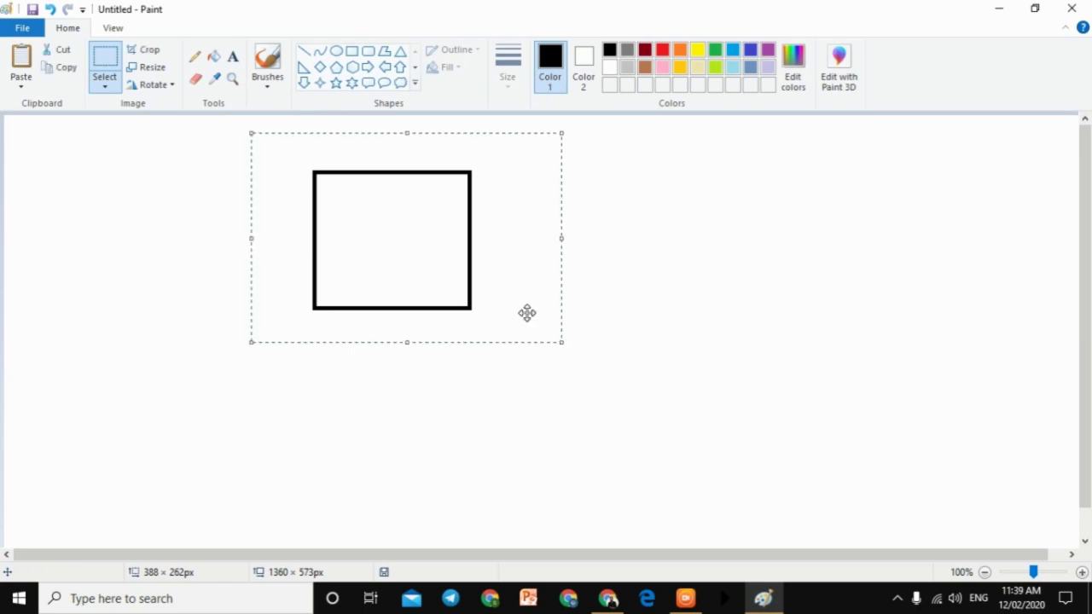
{"action": "left_click", "coordinate": [107, 86]}
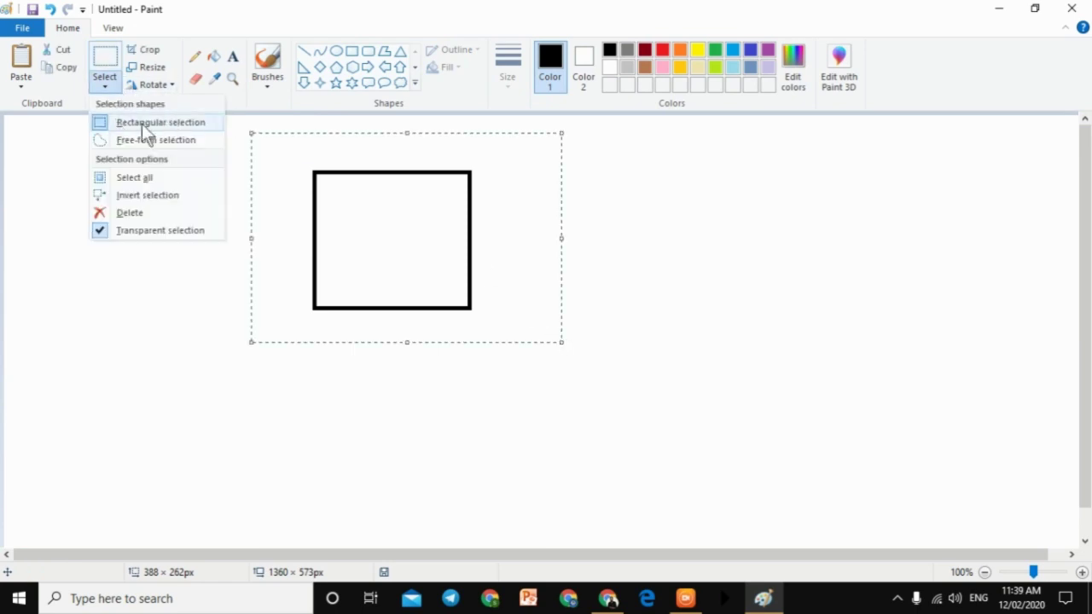
{"action": "left_click", "coordinate": [179, 125]}
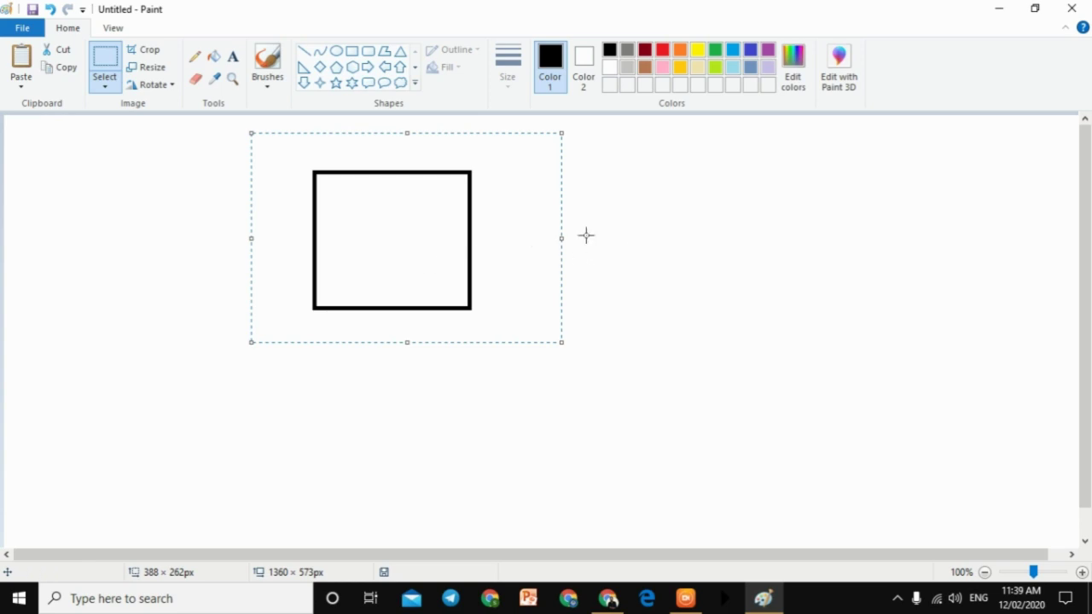
{"action": "left_click_drag", "start_coordinate": [597, 231], "coordinate": [975, 384]}
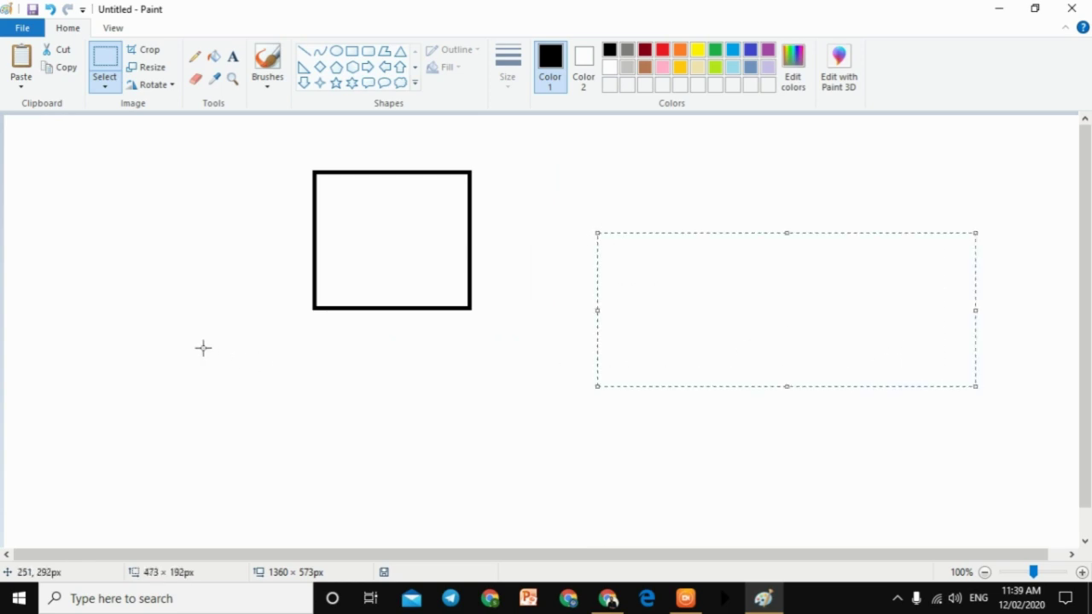
{"action": "left_click_drag", "start_coordinate": [140, 310], "coordinate": [541, 509]}
{"action": "left_click_drag", "start_coordinate": [580, 210], "coordinate": [747, 382]}
{"action": "right_click", "coordinate": [433, 207]}
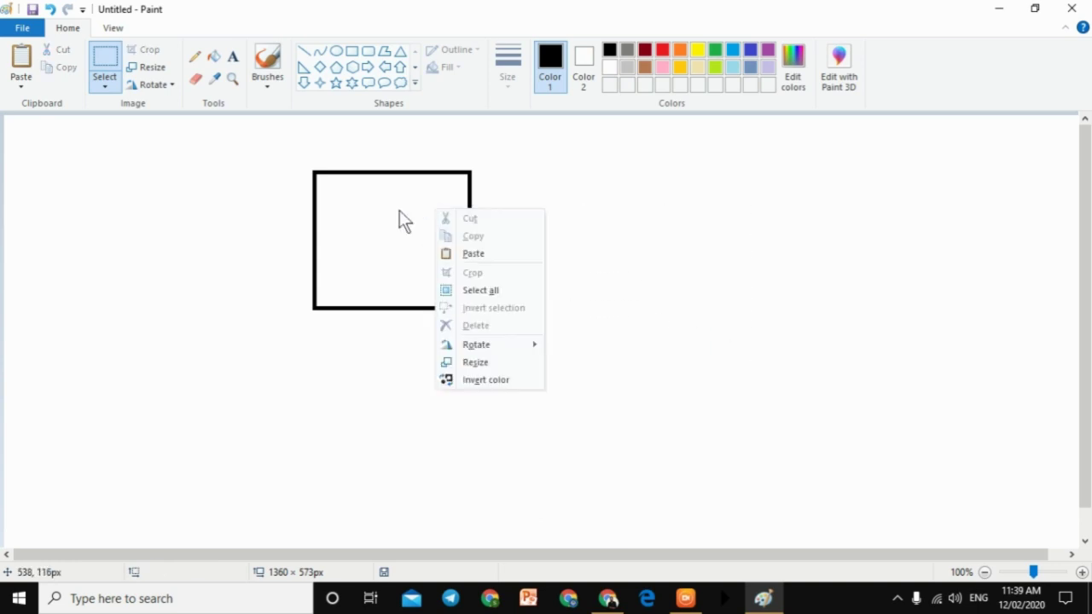
{"action": "left_click", "coordinate": [239, 220]}
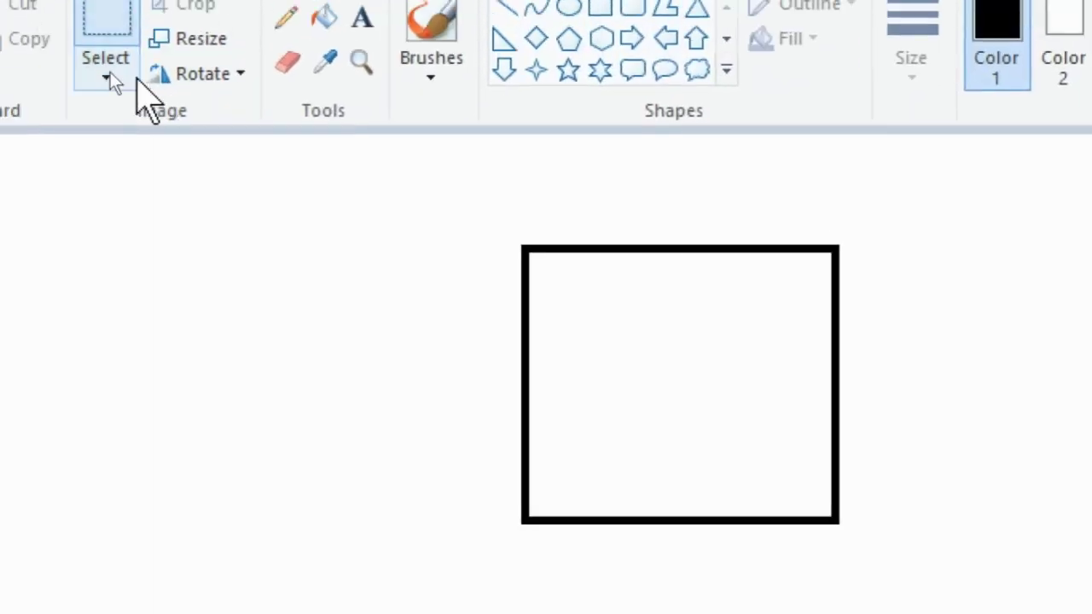
{"action": "left_click", "coordinate": [135, 121]}
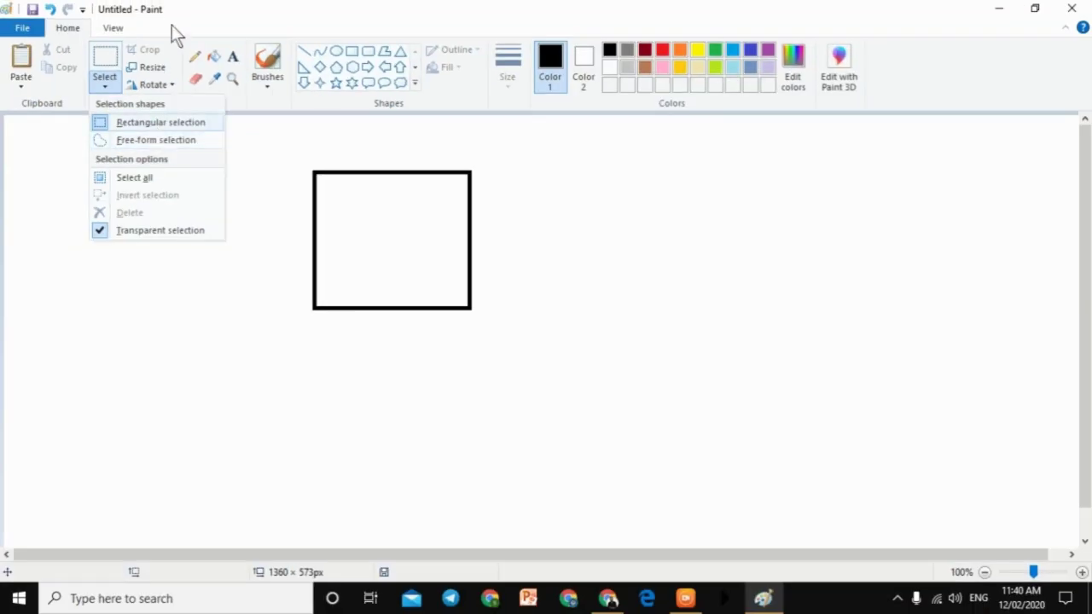
Draw a callout right of the square, a hexagon below it, and a lower-right rectangle.
{"action": "left_click", "coordinate": [524, 213]}
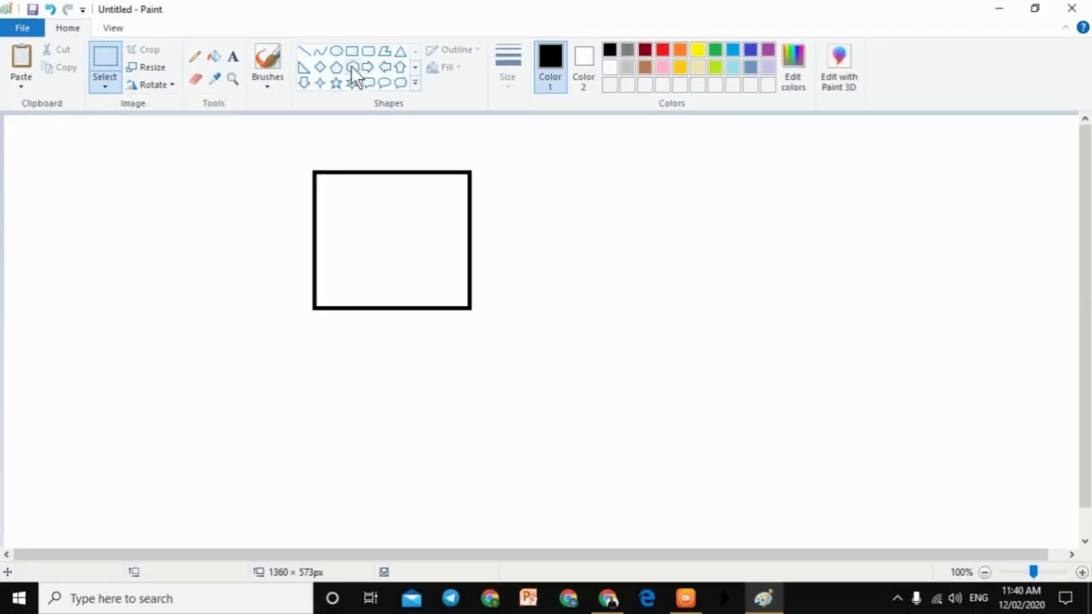
{"action": "left_click_drag", "start_coordinate": [541, 176], "coordinate": [721, 329]}
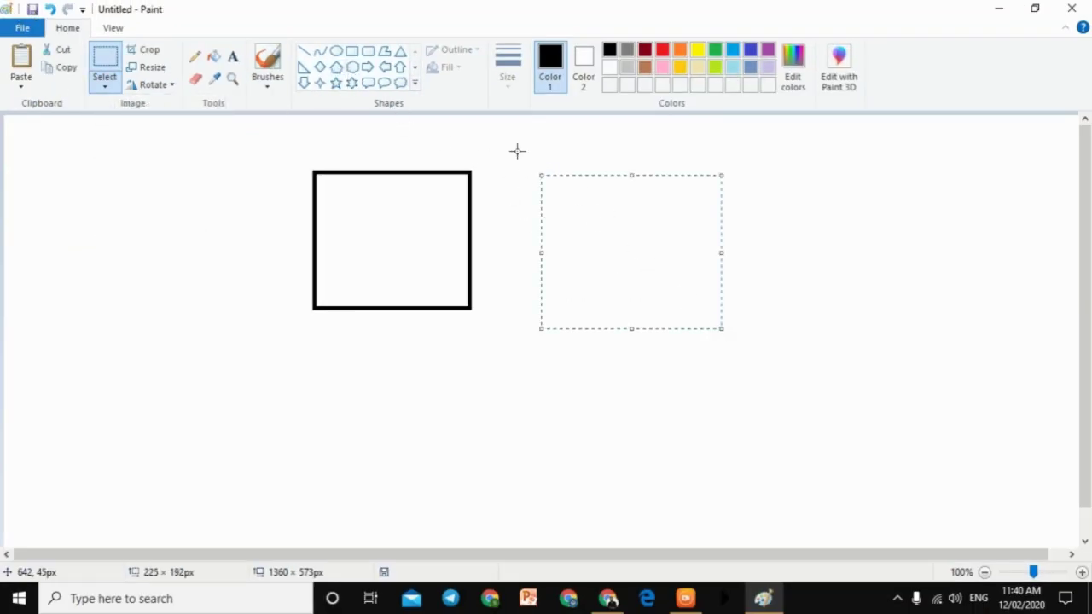
{"action": "left_click", "coordinate": [367, 82]}
{"action": "left_click_drag", "start_coordinate": [594, 178], "coordinate": [734, 330]}
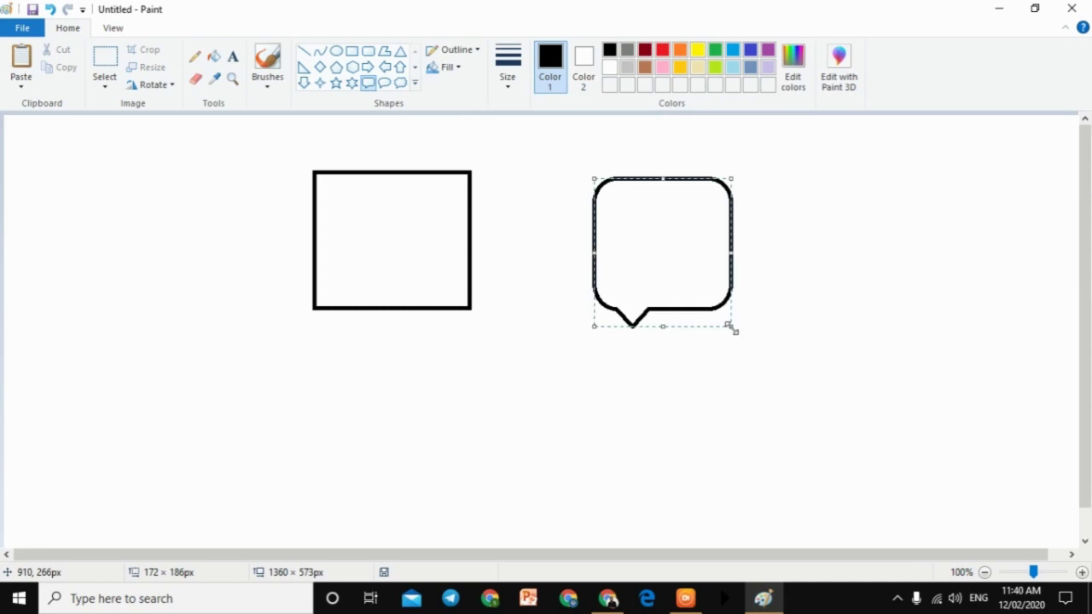
{"action": "left_click", "coordinate": [352, 67]}
{"action": "left_click_drag", "start_coordinate": [322, 389], "coordinate": [444, 511]}
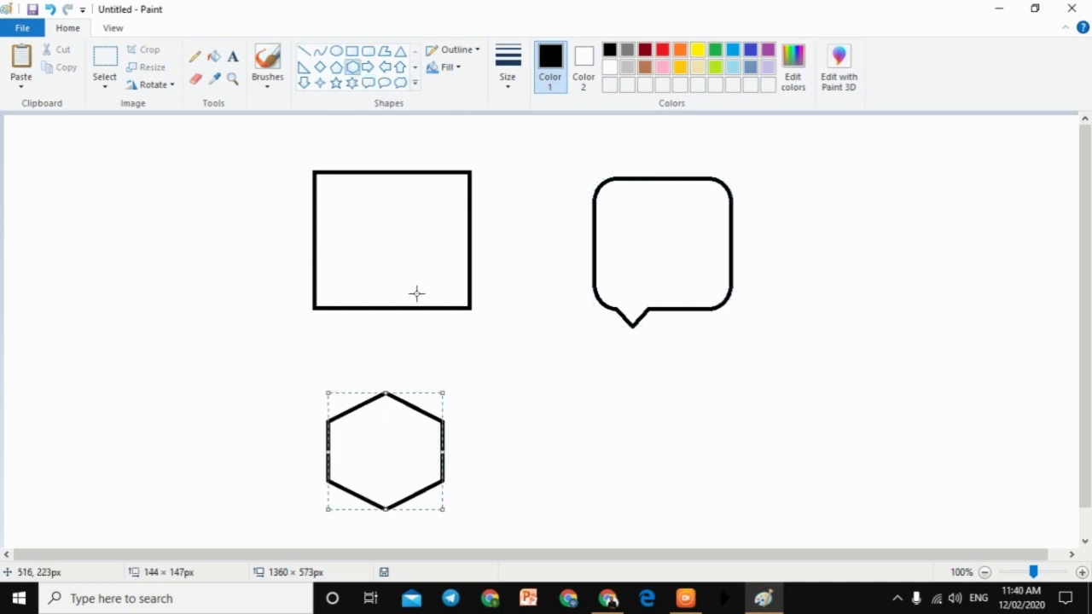
{"action": "left_click", "coordinate": [351, 50]}
{"action": "left_click_drag", "start_coordinate": [560, 398], "coordinate": [722, 543]}
{"action": "left_click", "coordinate": [770, 387]}
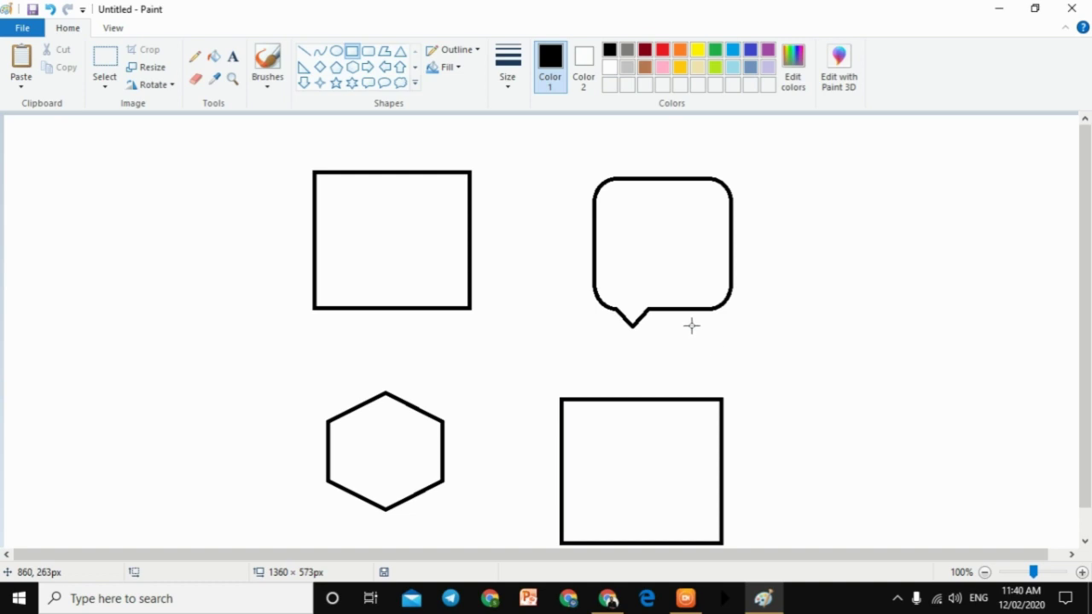
Add two callouts at the left, then select around the small callout and the square.
{"action": "left_click", "coordinate": [368, 82]}
{"action": "left_click_drag", "start_coordinate": [124, 207], "coordinate": [168, 268]}
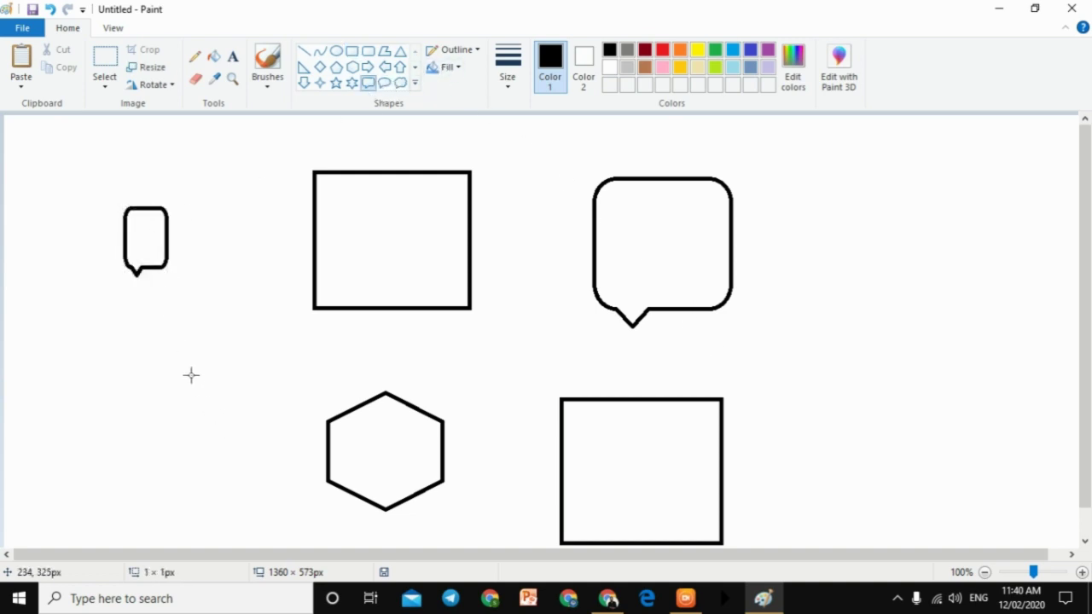
{"action": "left_click_drag", "start_coordinate": [179, 360], "coordinate": [284, 474]}
{"action": "left_click", "coordinate": [205, 284]}
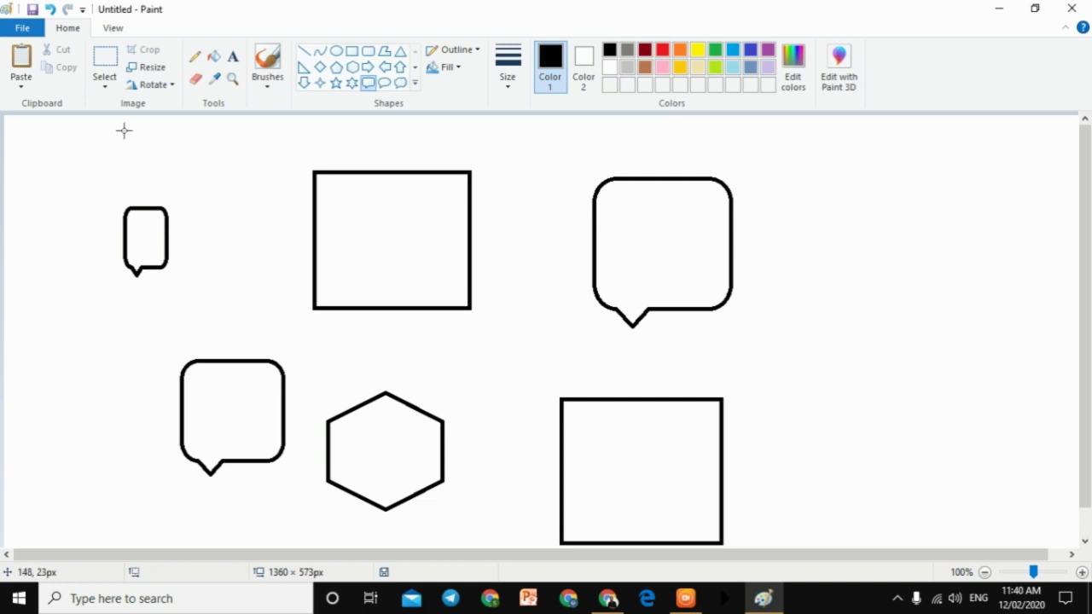
{"action": "left_click", "coordinate": [109, 56]}
{"action": "left_click_drag", "start_coordinate": [75, 165], "coordinate": [215, 303]}
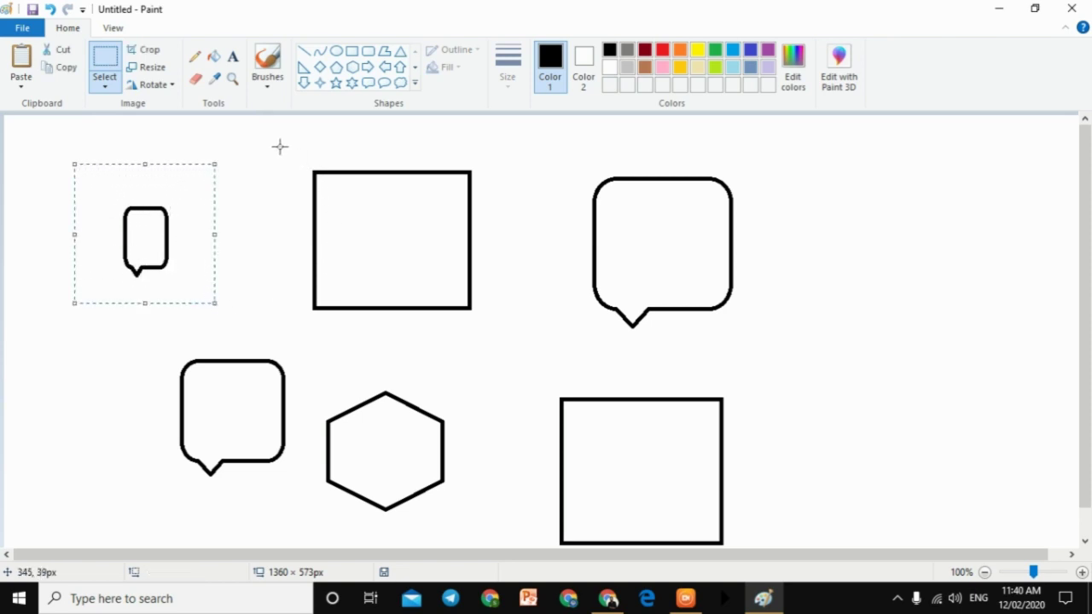
{"action": "left_click_drag", "start_coordinate": [280, 147], "coordinate": [514, 350]}
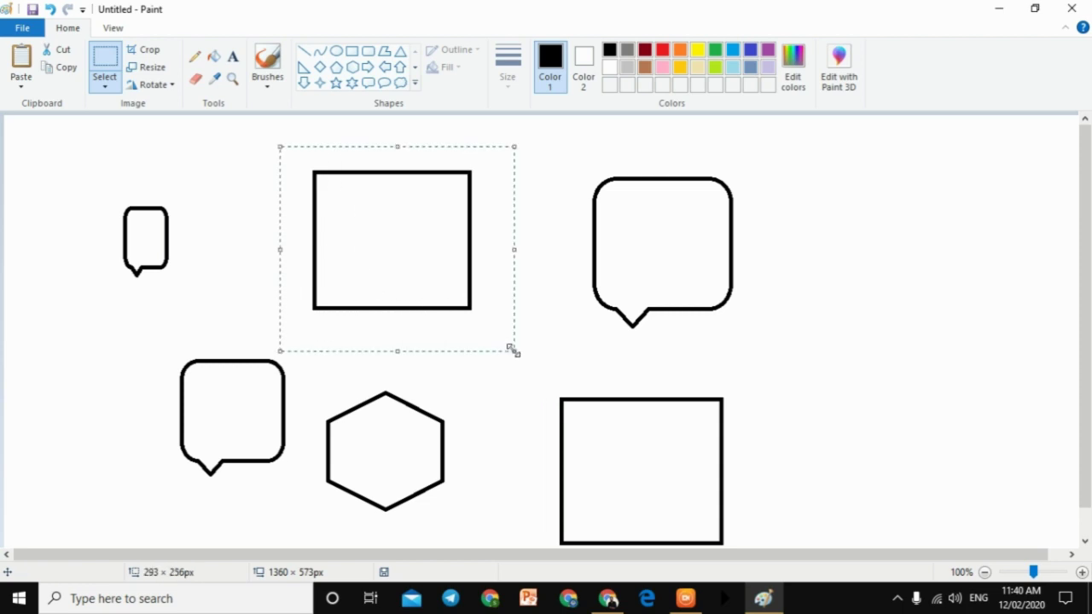
Draw a large rectangle at the right of the canvas and make white the primary colour.
{"action": "left_click", "coordinate": [542, 315]}
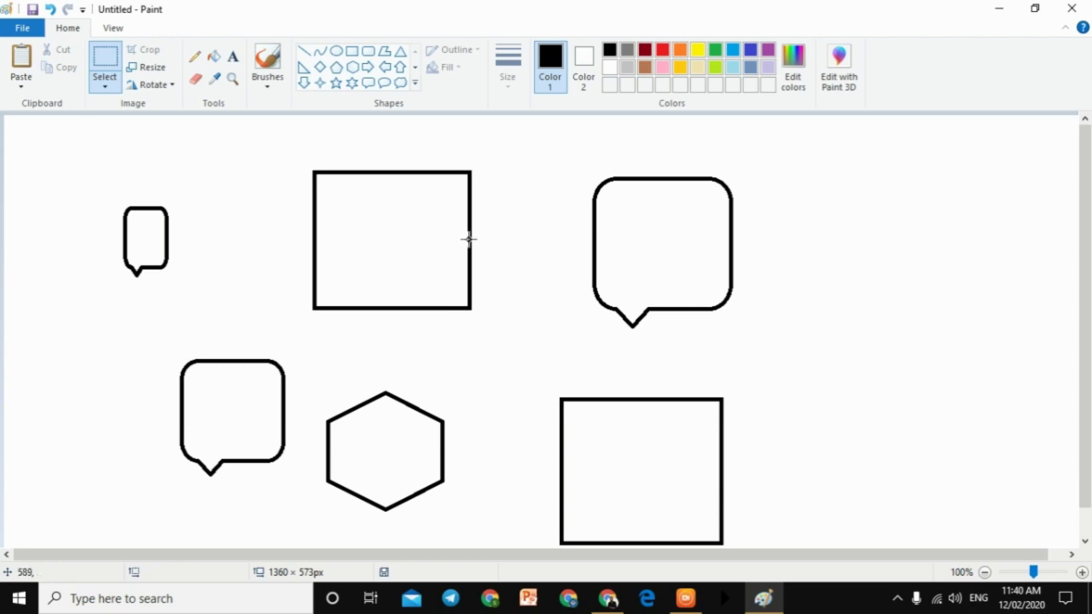
{"action": "left_click", "coordinate": [351, 50]}
{"action": "left_click_drag", "start_coordinate": [754, 187], "coordinate": [968, 395]}
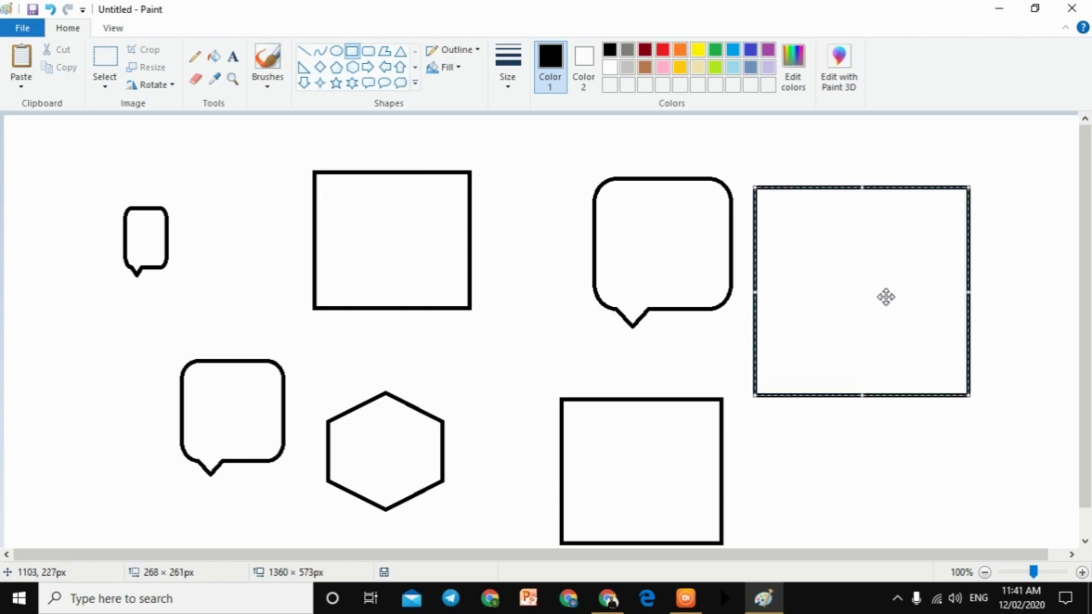
{"action": "left_click", "coordinate": [97, 92]}
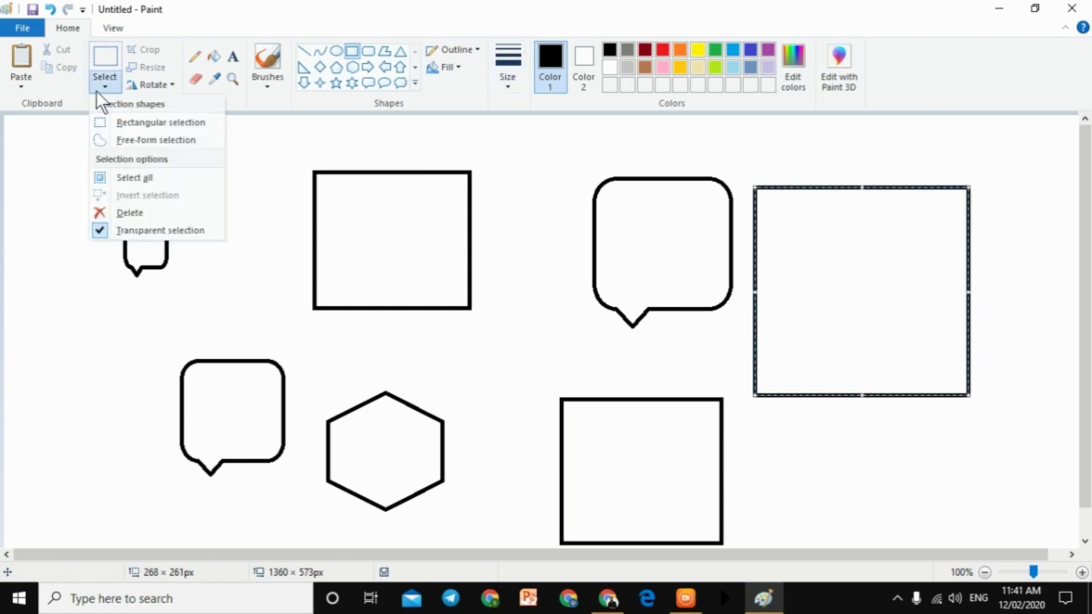
{"action": "left_click", "coordinate": [96, 92]}
{"action": "left_click", "coordinate": [205, 144]}
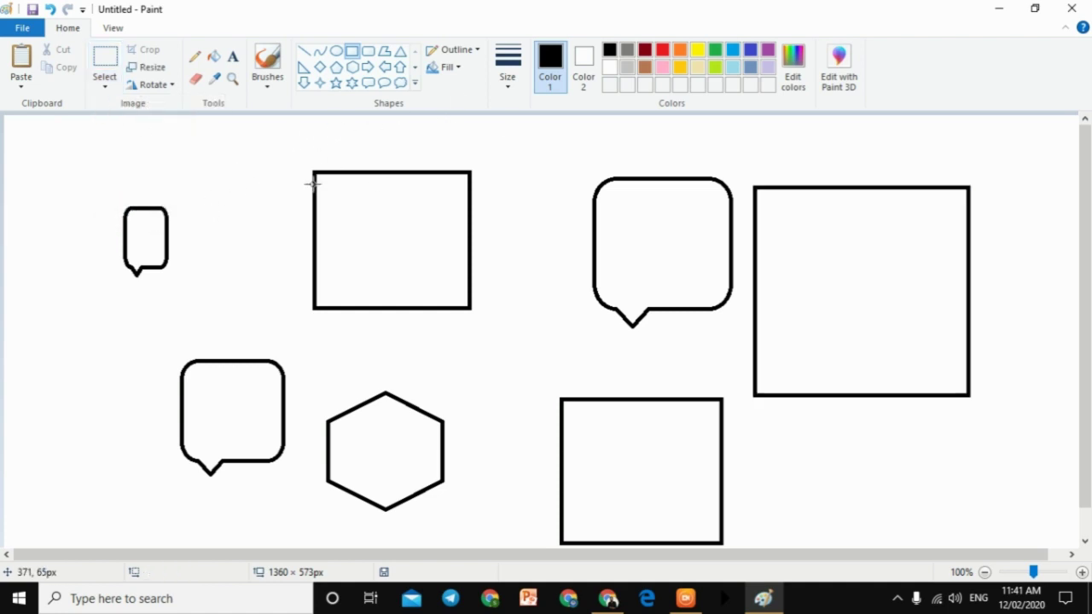
{"action": "left_click", "coordinate": [613, 67]}
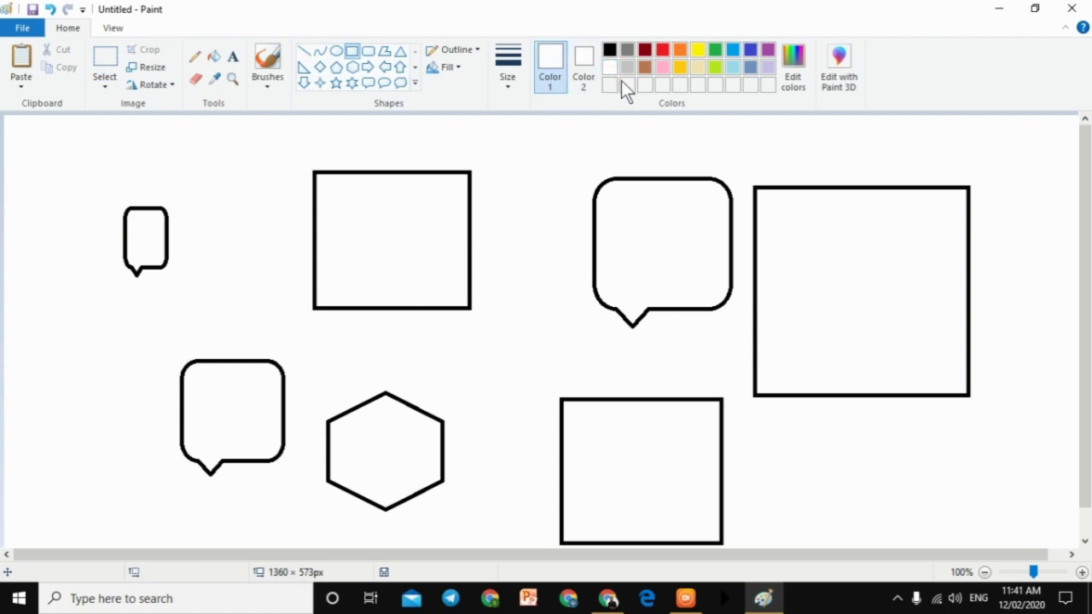
Paint white over the small callout, then draw a black six-point star over the square and hexagon.
{"action": "left_click_drag", "start_coordinate": [124, 162], "coordinate": [311, 305]}
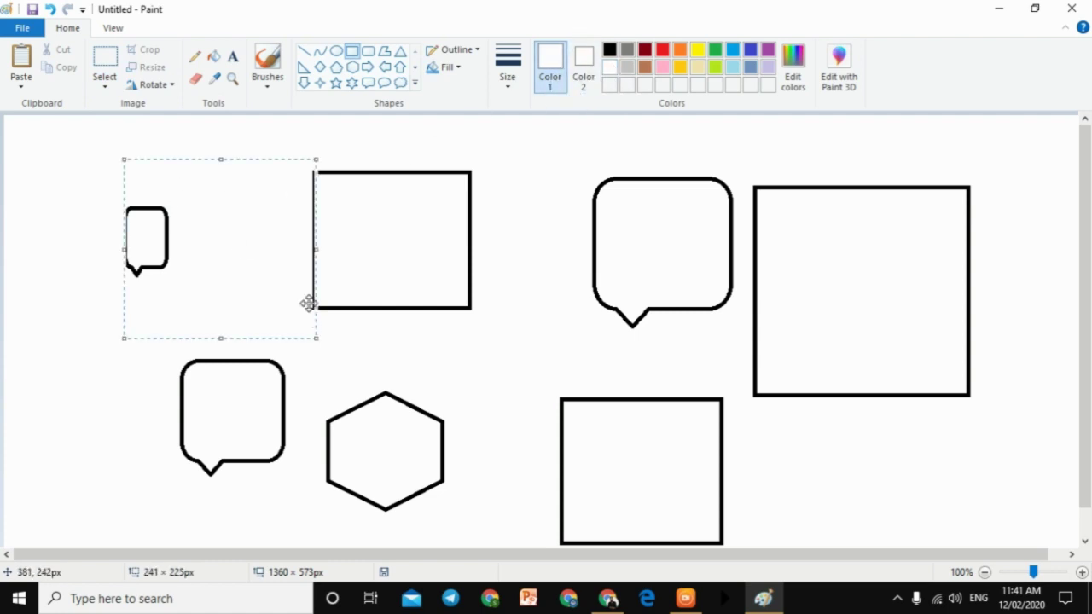
{"action": "left_click", "coordinate": [351, 82]}
{"action": "left_click_drag", "start_coordinate": [447, 238], "coordinate": [628, 418]}
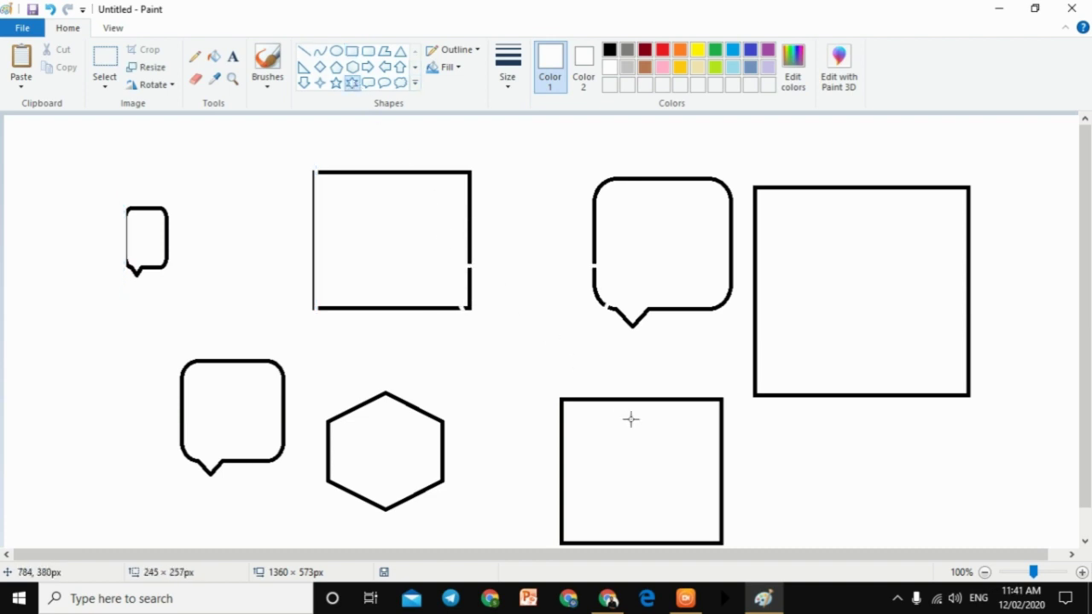
{"action": "left_click_drag", "start_coordinate": [592, 319], "coordinate": [483, 334]}
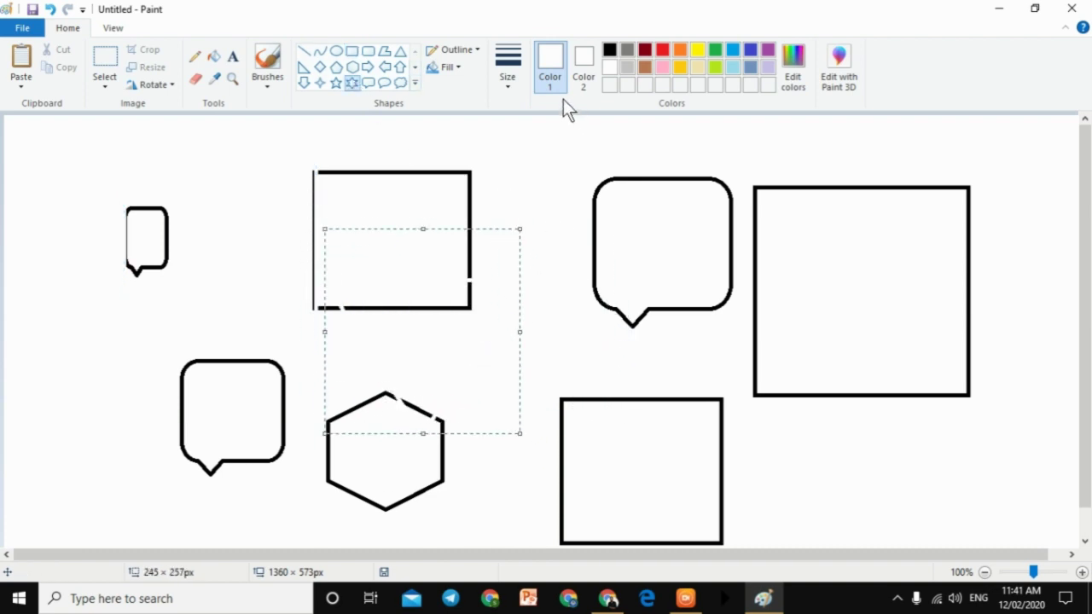
{"action": "left_click", "coordinate": [608, 49]}
{"action": "left_click", "coordinate": [589, 178]}
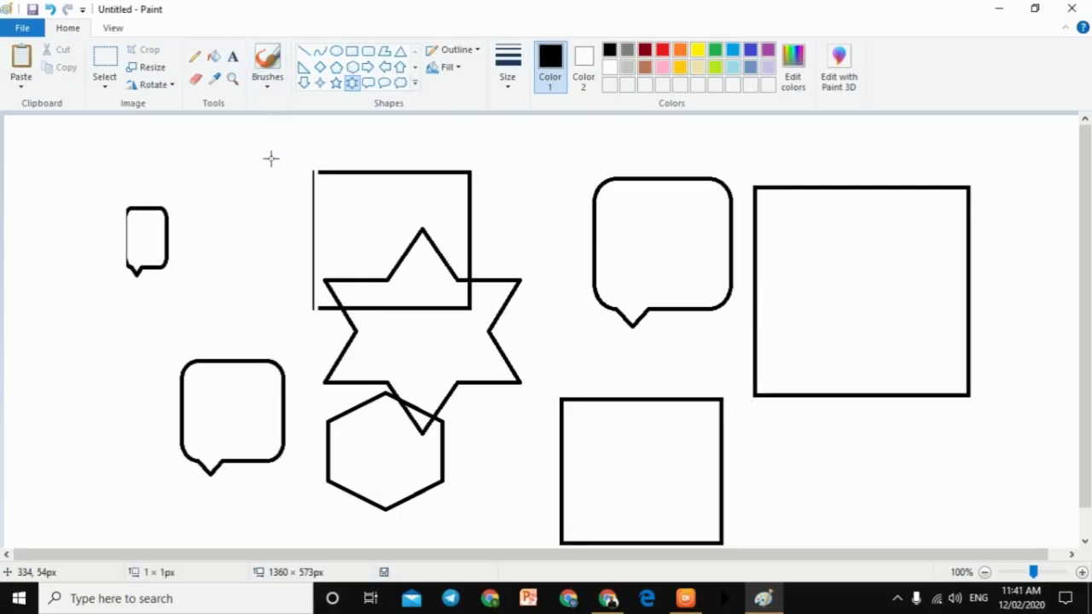
{"action": "left_click_drag", "start_coordinate": [485, 242], "coordinate": [588, 324]}
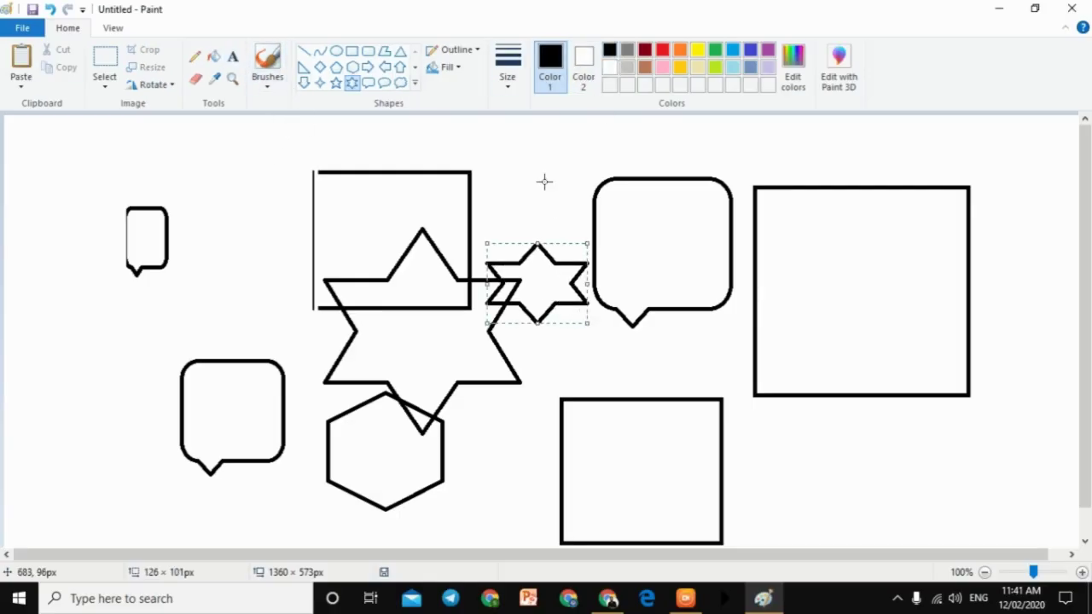
{"action": "left_click", "coordinate": [543, 180]}
{"action": "left_click", "coordinate": [106, 85]}
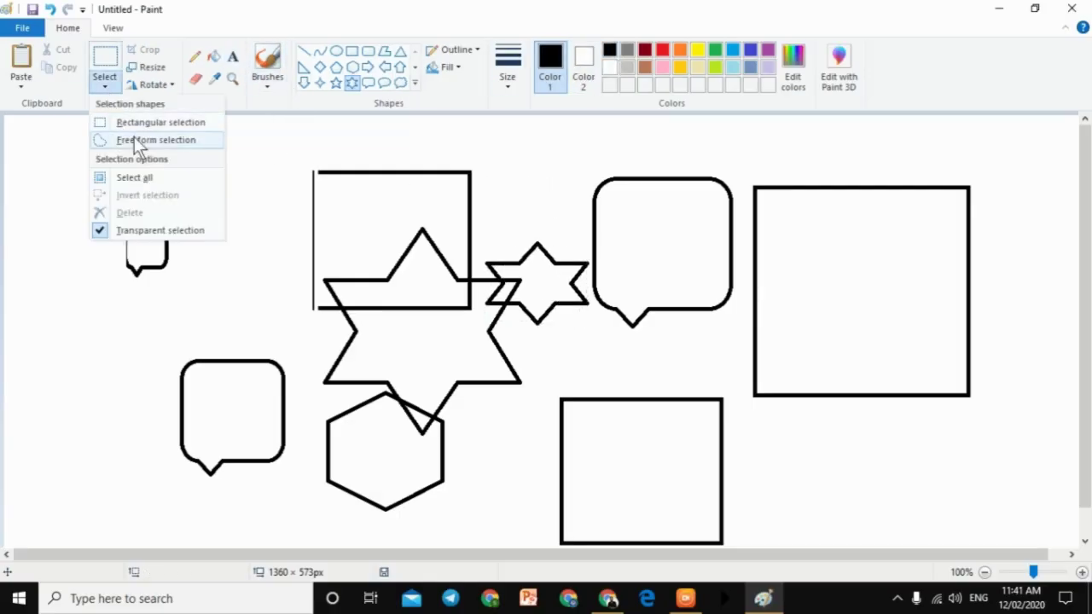
{"action": "left_click", "coordinate": [339, 200]}
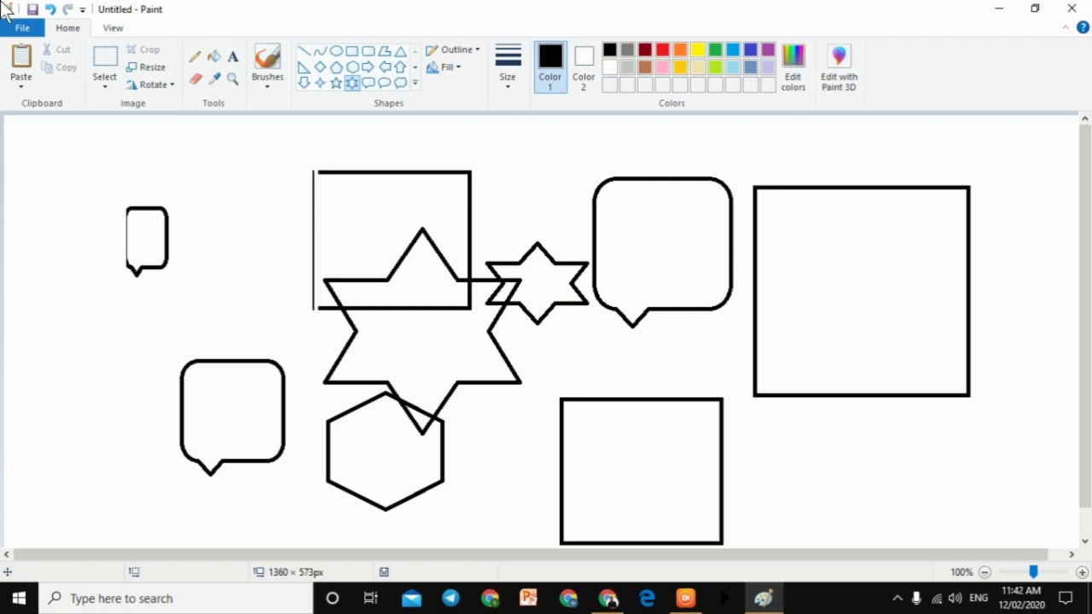
{"action": "left_click", "coordinate": [105, 84]}
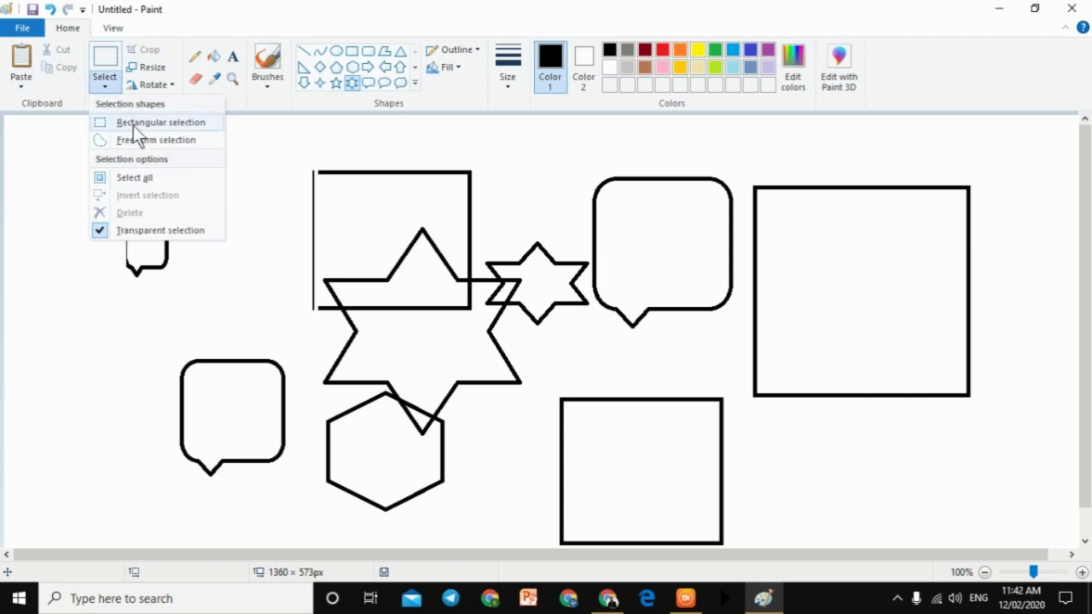
{"action": "left_click", "coordinate": [69, 158]}
{"action": "left_click", "coordinate": [104, 84]}
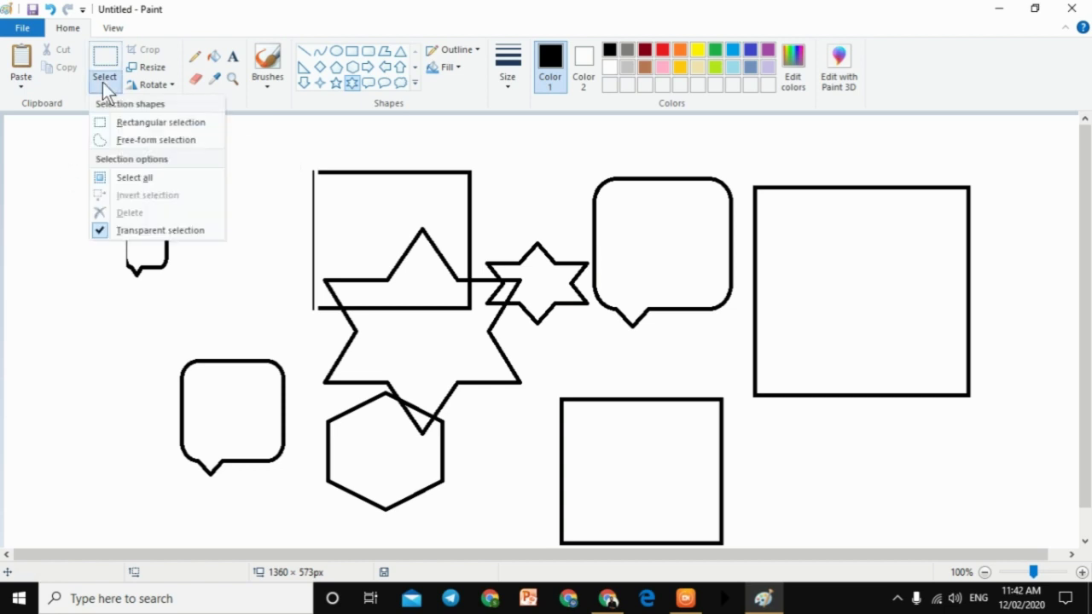
{"action": "left_click", "coordinate": [134, 121]}
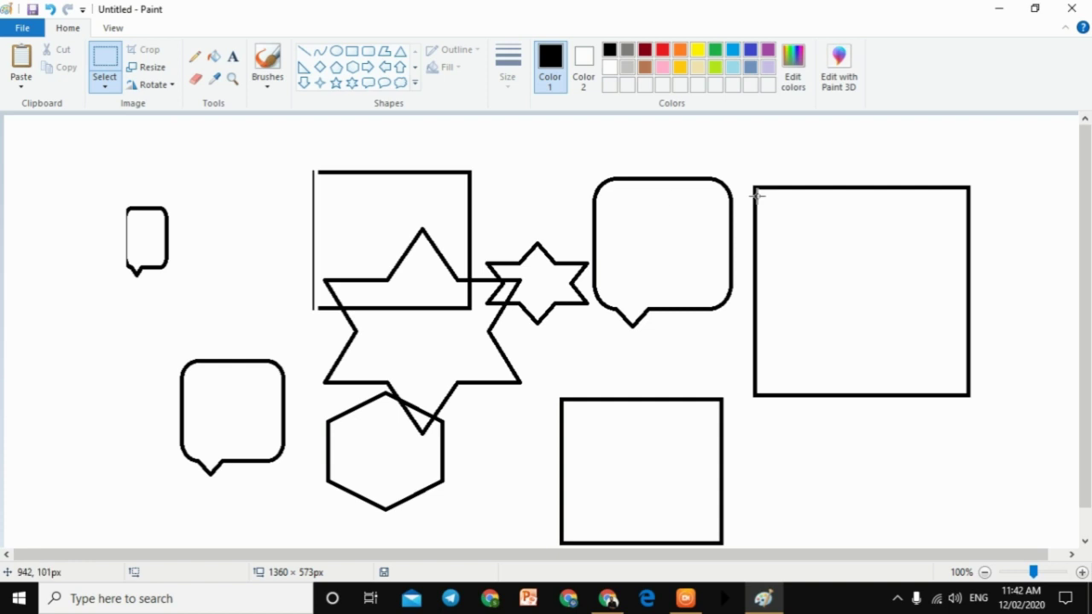
Lasso the lower-left speech bubble, move it left and up, then return to rectangular selection.
{"action": "left_click", "coordinate": [109, 94]}
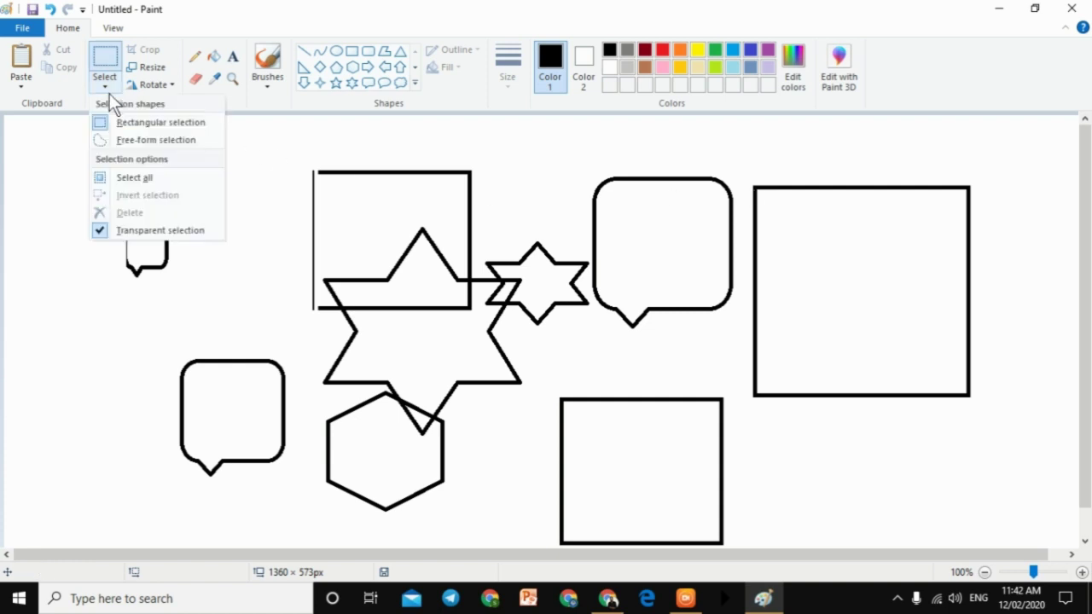
{"action": "left_click", "coordinate": [145, 139]}
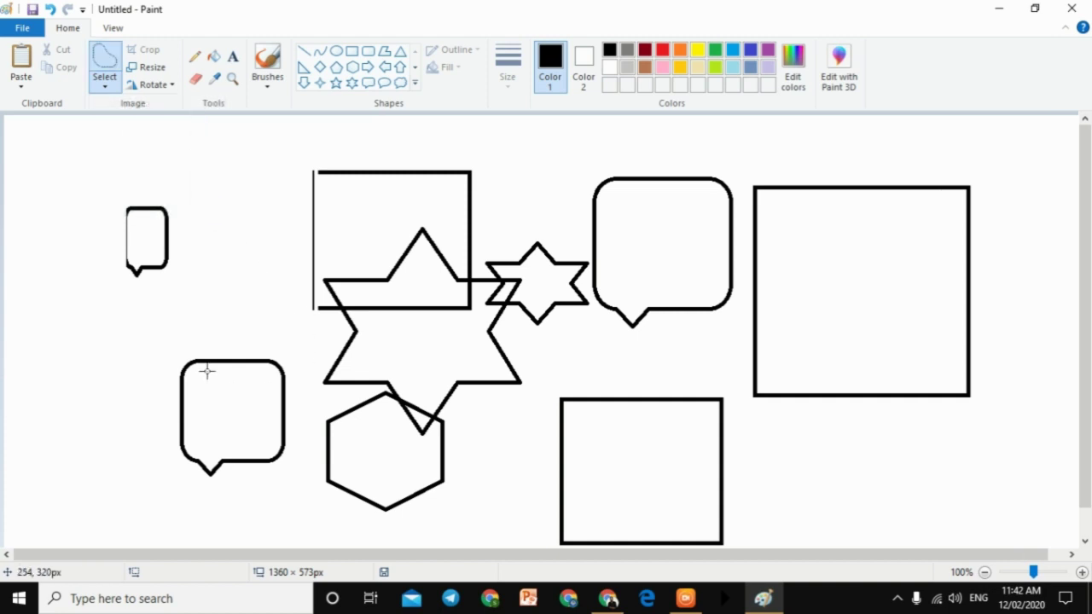
{"action": "mouse_move", "coordinate": [157, 339]}
{"action": "left_mouse_down"}
{"action": "mouse_move", "coordinate": [147, 413]}
{"action": "mouse_move", "coordinate": [160, 466]}
{"action": "mouse_move", "coordinate": [185, 494]}
{"action": "mouse_move", "coordinate": [245, 508]}
{"action": "mouse_move", "coordinate": [278, 498]}
{"action": "mouse_move", "coordinate": [299, 448]}
{"action": "mouse_move", "coordinate": [282, 358]}
{"action": "mouse_move", "coordinate": [254, 331]}
{"action": "mouse_move", "coordinate": [158, 342]}
{"action": "left_mouse_up"}
{"action": "left_click_drag", "start_coordinate": [217, 418], "coordinate": [89, 366]}
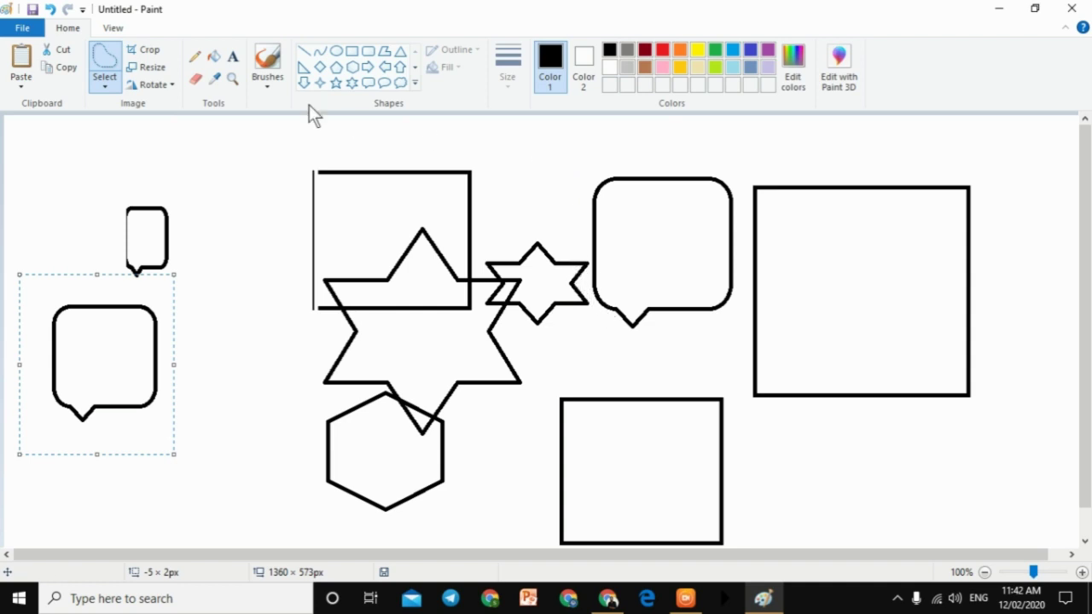
{"action": "left_click", "coordinate": [104, 86]}
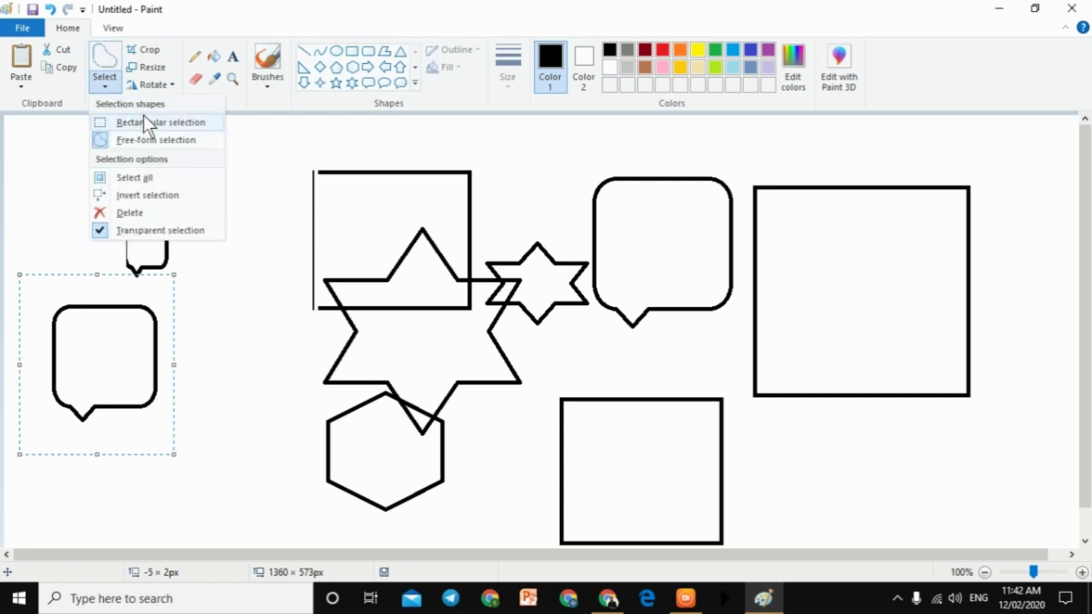
{"action": "left_click", "coordinate": [143, 122]}
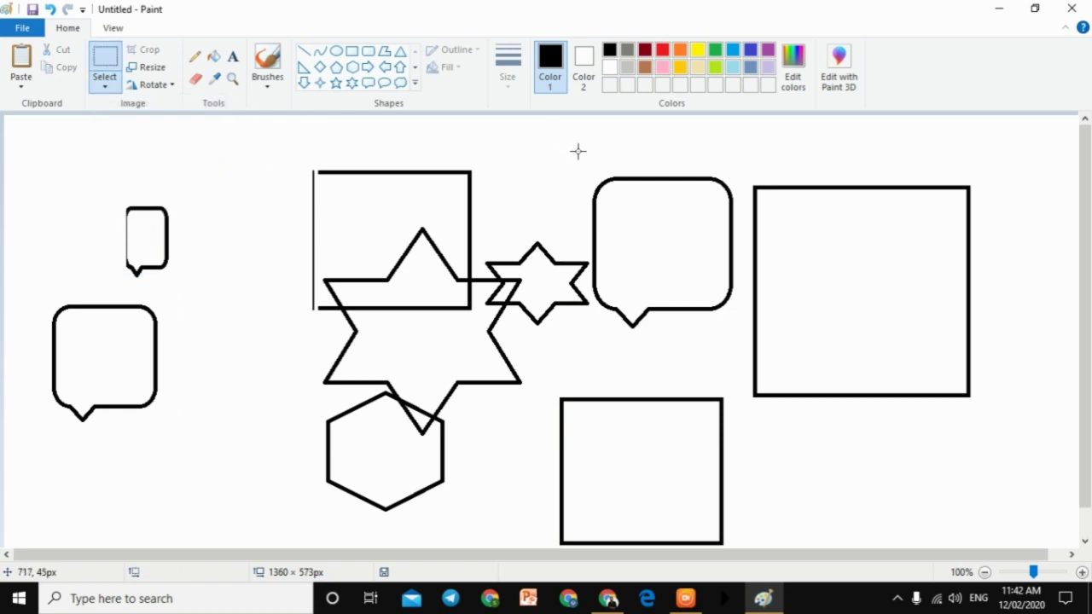
{"action": "left_click_drag", "start_coordinate": [578, 151], "coordinate": [644, 202]}
{"action": "left_click_drag", "start_coordinate": [685, 243], "coordinate": [741, 344]}
{"action": "left_click_drag", "start_coordinate": [579, 245], "coordinate": [589, 244]}
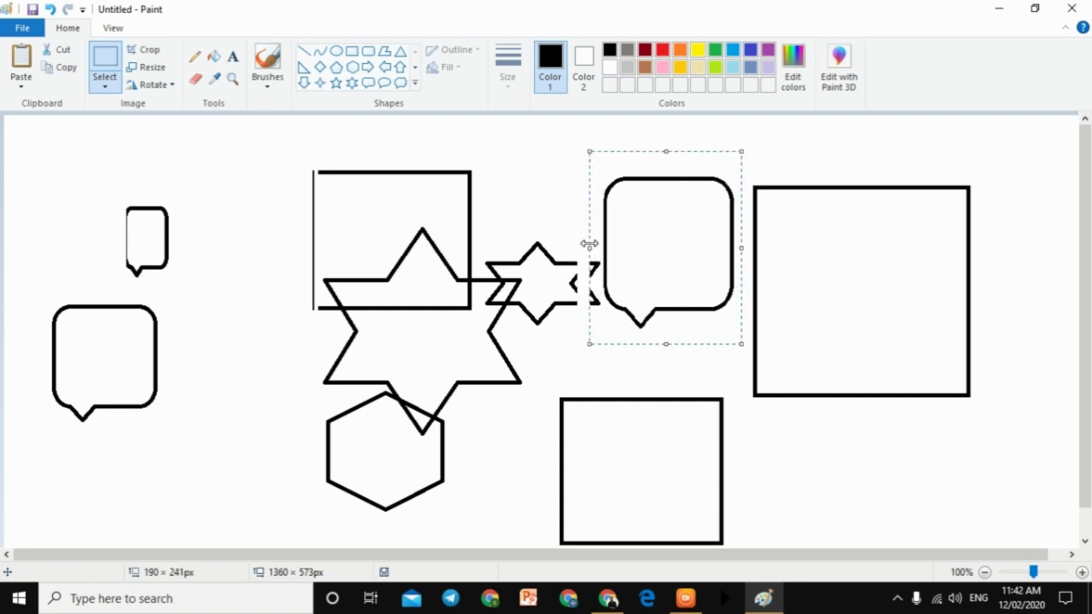
{"action": "key", "text": "ctrl+z"}
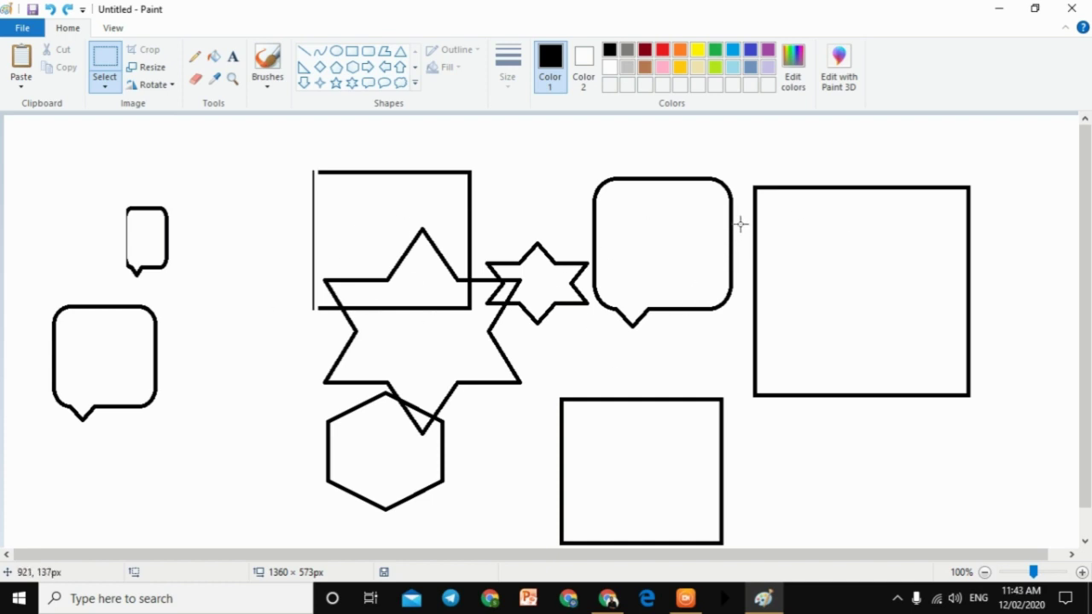
{"action": "left_click_drag", "start_coordinate": [578, 162], "coordinate": [742, 342]}
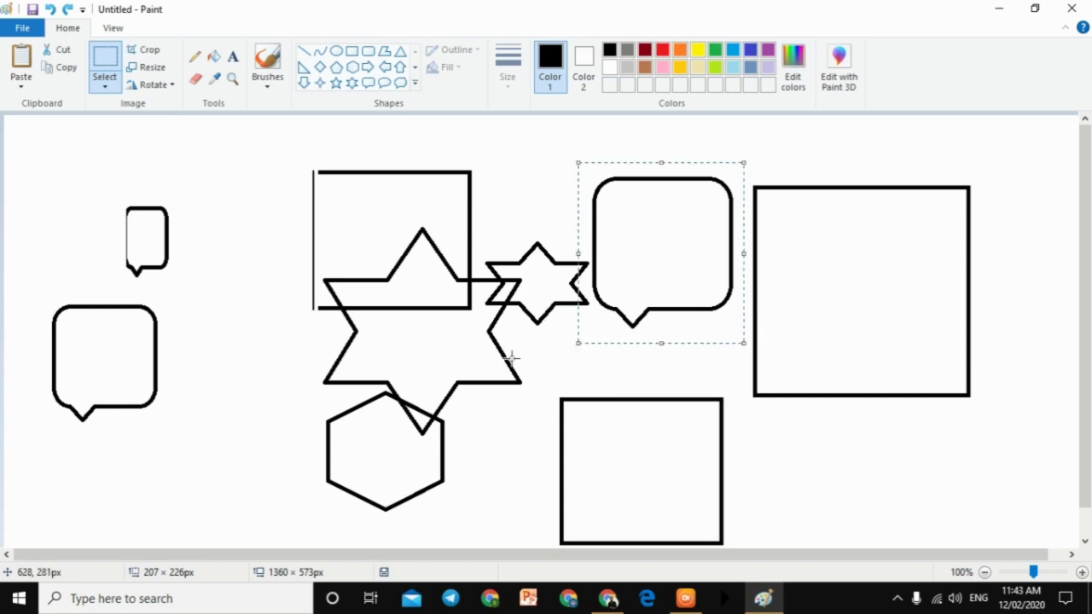
{"action": "left_click_drag", "start_coordinate": [664, 271], "coordinate": [802, 385]}
{"action": "key", "text": "ctrl+z"}
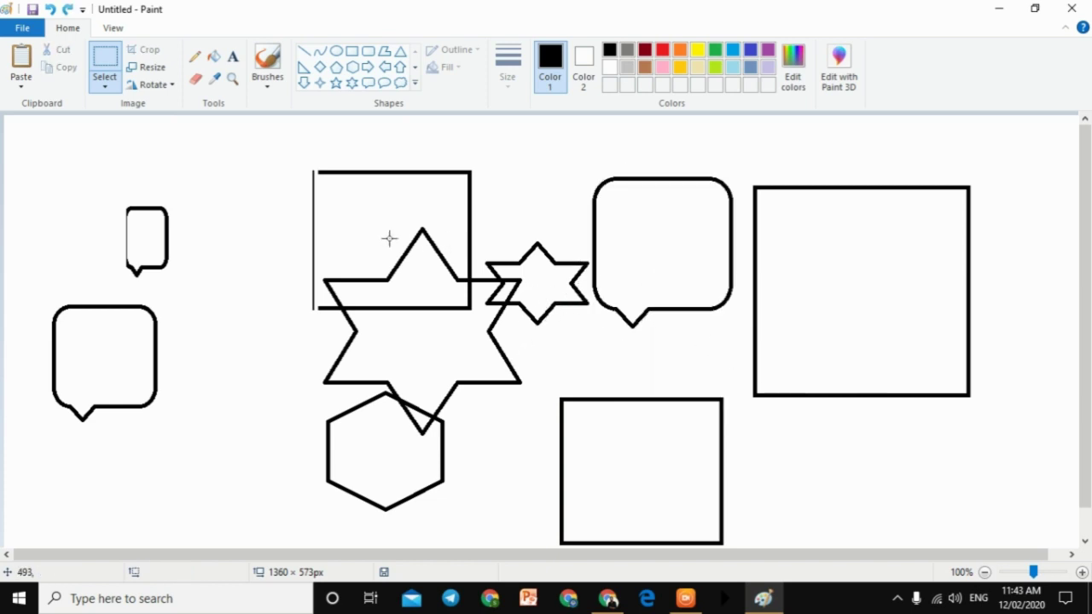
{"action": "left_click", "coordinate": [104, 83]}
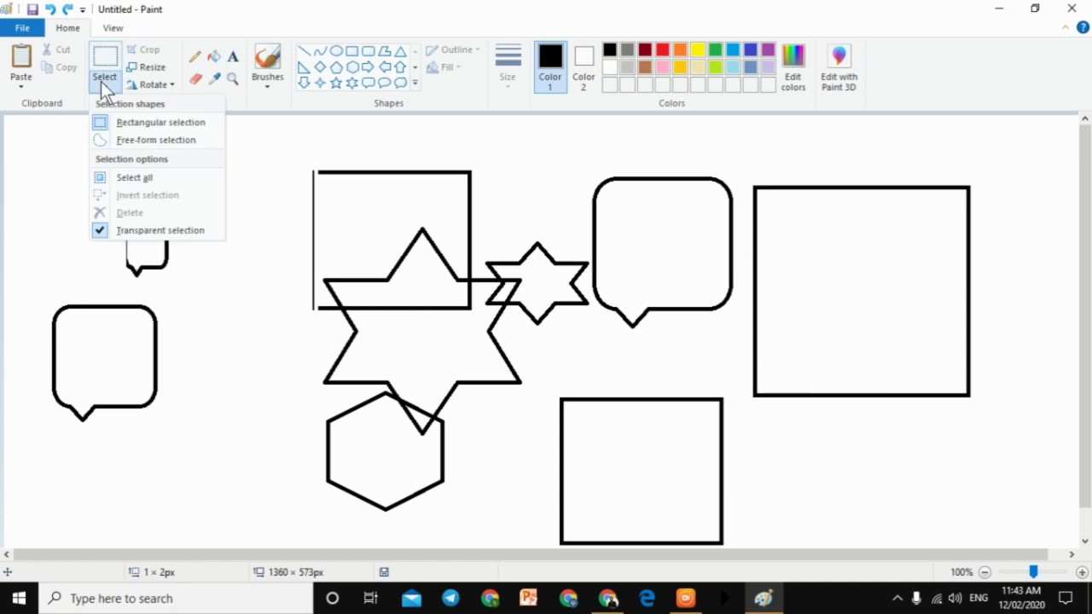
Lasso the top-right speech bubble and drop it on the big square's top-left corner.
{"action": "left_click", "coordinate": [163, 140]}
{"action": "mouse_move", "coordinate": [706, 369]}
{"action": "left_mouse_down"}
{"action": "mouse_move", "coordinate": [745, 288]}
{"action": "mouse_move", "coordinate": [732, 177]}
{"action": "mouse_move", "coordinate": [709, 157]}
{"action": "mouse_move", "coordinate": [575, 140]}
{"action": "mouse_move", "coordinate": [539, 164]}
{"action": "mouse_move", "coordinate": [586, 233]}
{"action": "mouse_move", "coordinate": [592, 292]}
{"action": "mouse_move", "coordinate": [624, 338]}
{"action": "mouse_move", "coordinate": [709, 369]}
{"action": "left_mouse_up"}
{"action": "left_click_drag", "start_coordinate": [682, 254], "coordinate": [282, 283]}
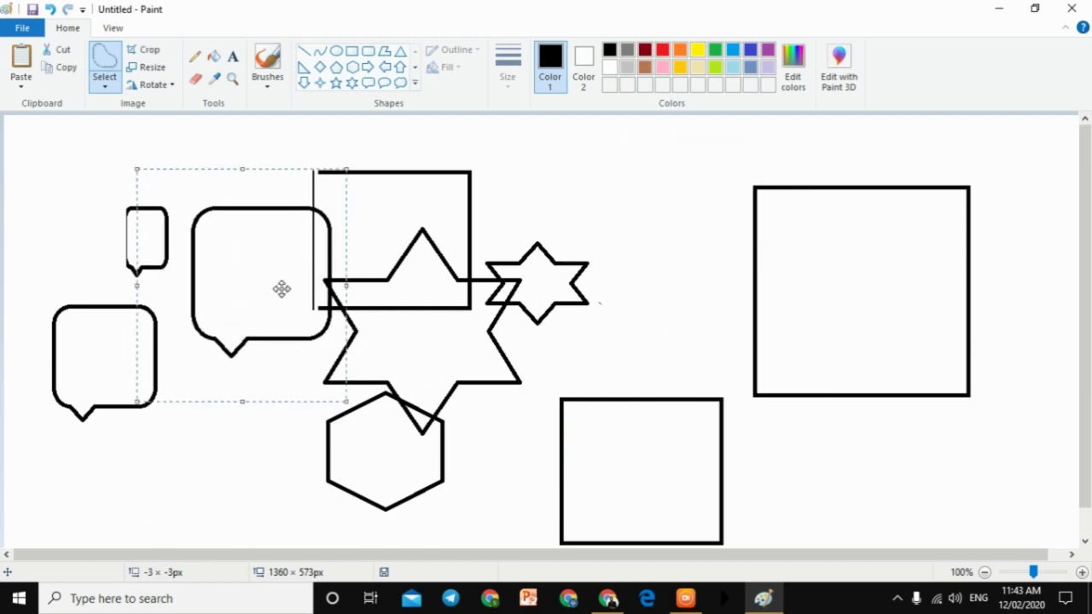
{"action": "left_click_drag", "start_coordinate": [217, 275], "coordinate": [652, 219]}
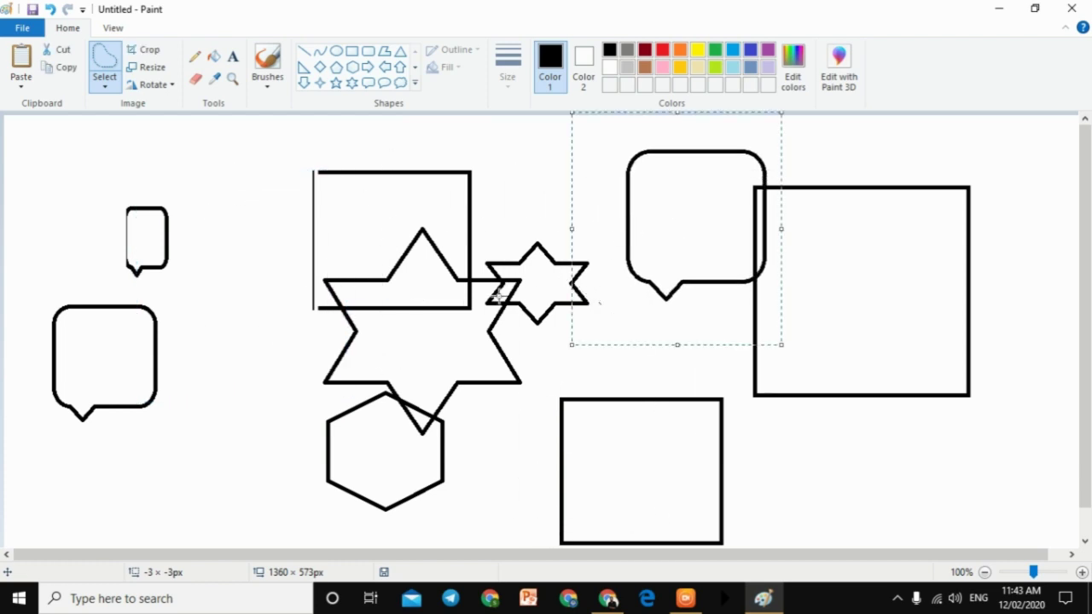
{"action": "left_click", "coordinate": [237, 286]}
Lasso the lower square and move it higher and further right.
{"action": "mouse_move", "coordinate": [514, 467]}
{"action": "left_mouse_down"}
{"action": "mouse_move", "coordinate": [531, 420]}
{"action": "mouse_move", "coordinate": [608, 369]}
{"action": "mouse_move", "coordinate": [695, 369]}
{"action": "mouse_move", "coordinate": [761, 405]}
{"action": "mouse_move", "coordinate": [765, 467]}
{"action": "mouse_move", "coordinate": [747, 522]}
{"action": "mouse_move", "coordinate": [710, 551]}
{"action": "mouse_move", "coordinate": [503, 537]}
{"action": "mouse_move", "coordinate": [531, 408]}
{"action": "left_mouse_up"}
{"action": "mouse_move", "coordinate": [678, 465]}
{"action": "left_mouse_down"}
{"action": "mouse_move", "coordinate": [503, 349]}
{"action": "mouse_move", "coordinate": [384, 287]}
{"action": "left_mouse_up"}
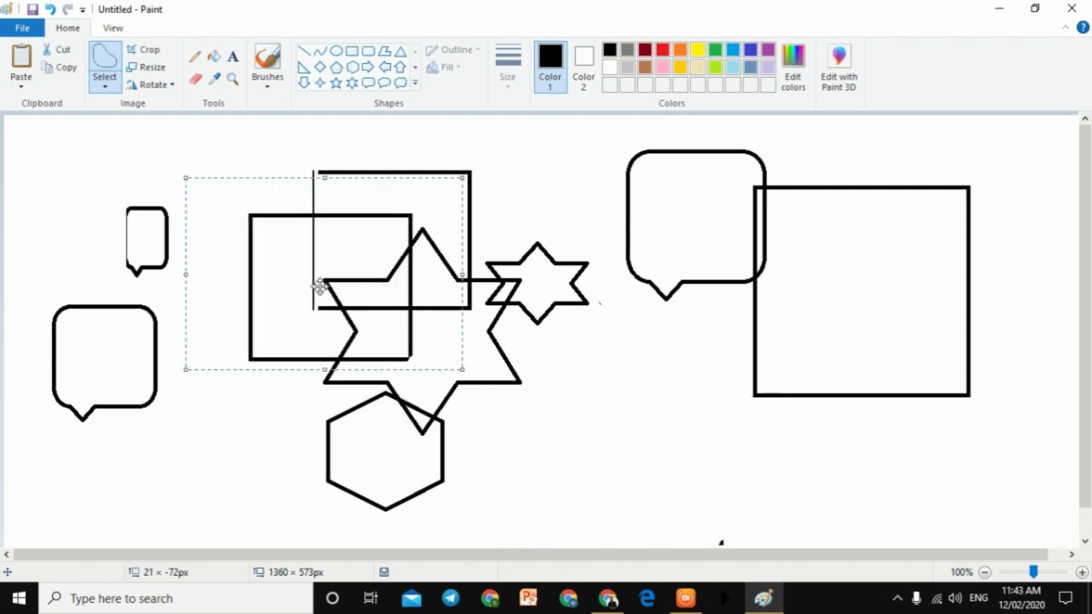
{"action": "left_click_drag", "start_coordinate": [316, 287], "coordinate": [653, 434]}
{"action": "left_click", "coordinate": [861, 429]}
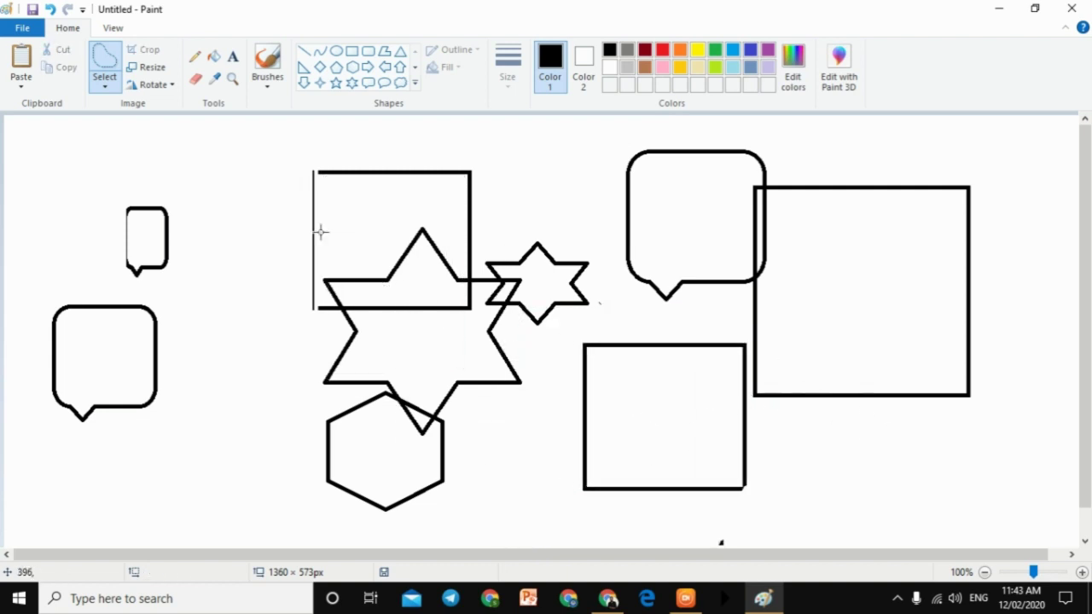
{"action": "left_click", "coordinate": [109, 89]}
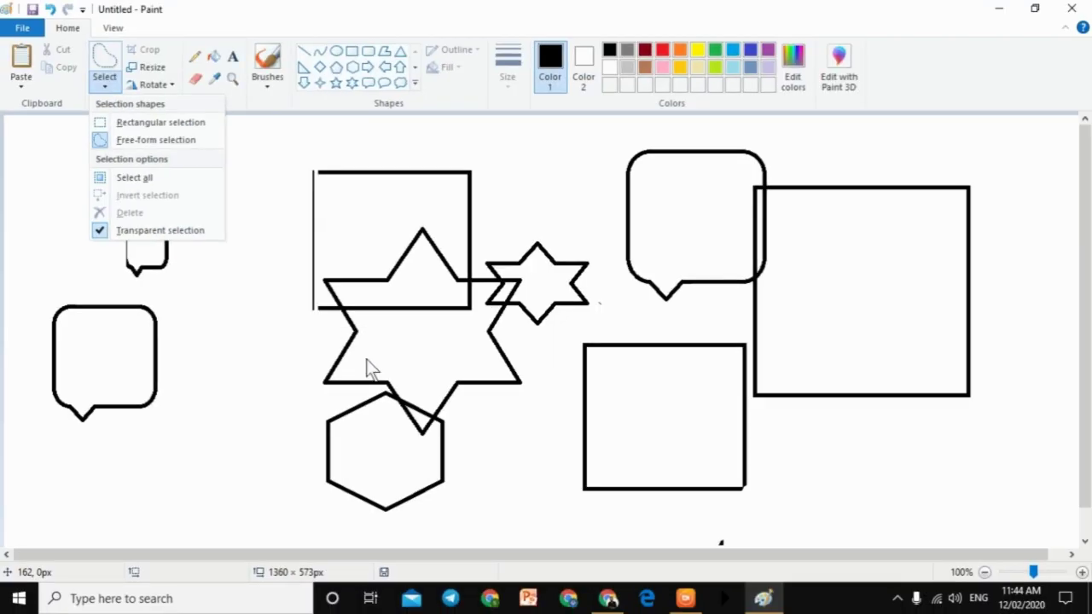
Make several free-form selection drags across the canvas.
{"action": "left_click", "coordinate": [368, 367]}
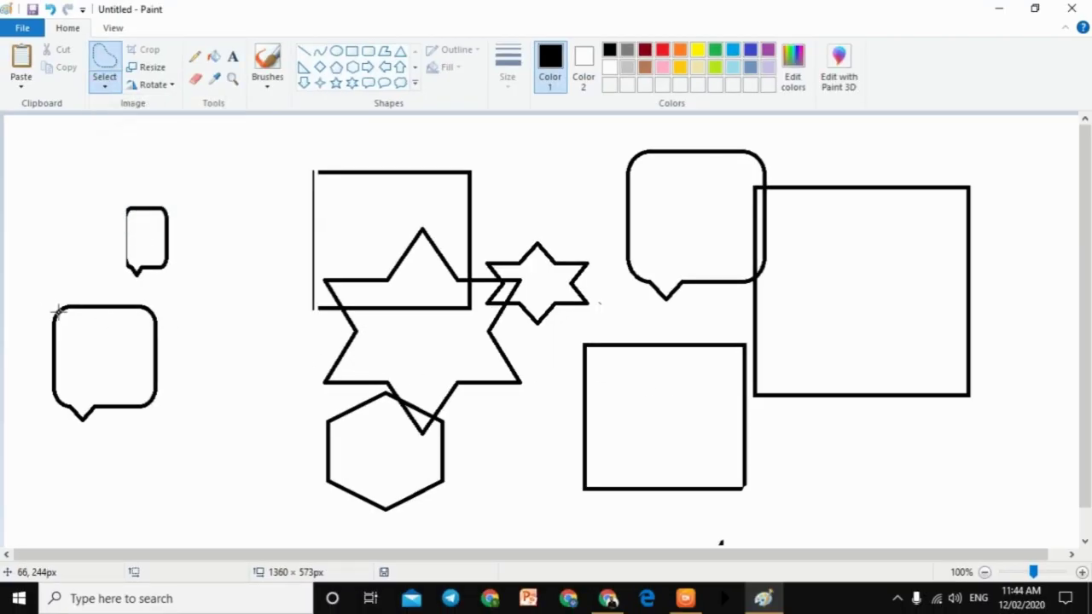
{"action": "left_click_drag", "start_coordinate": [32, 285], "coordinate": [207, 435]}
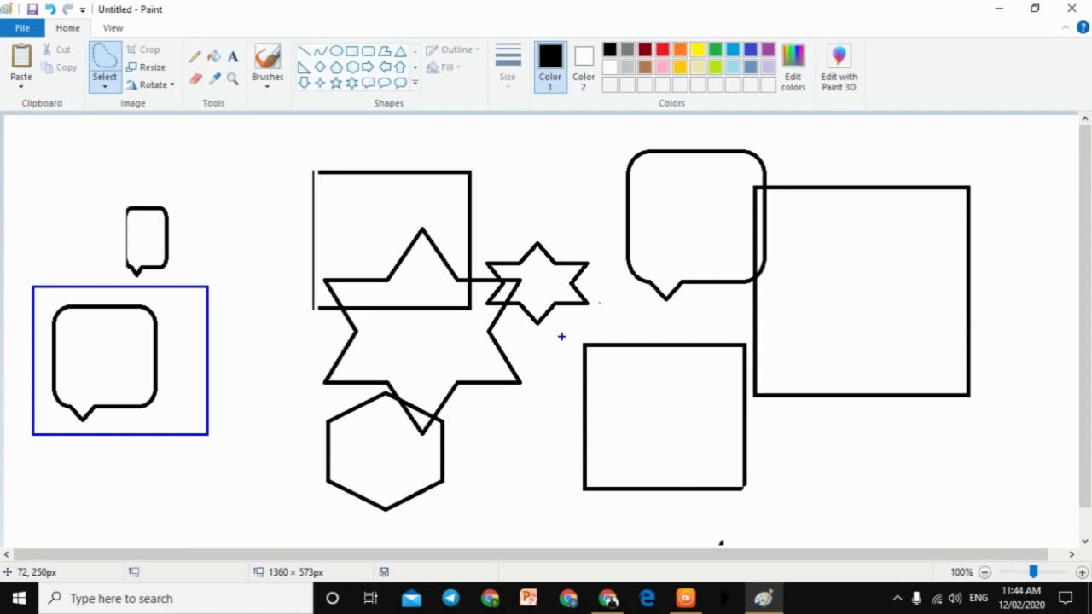
{"action": "left_click_drag", "start_coordinate": [561, 327], "coordinate": [777, 522]}
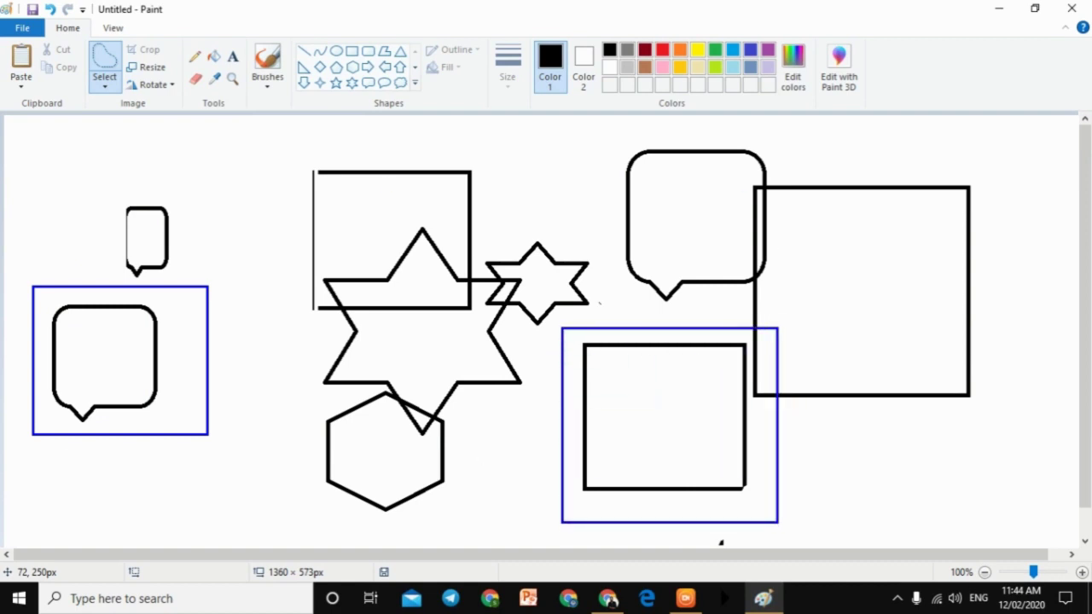
{"action": "left_click_drag", "start_coordinate": [279, 141], "coordinate": [391, 243]}
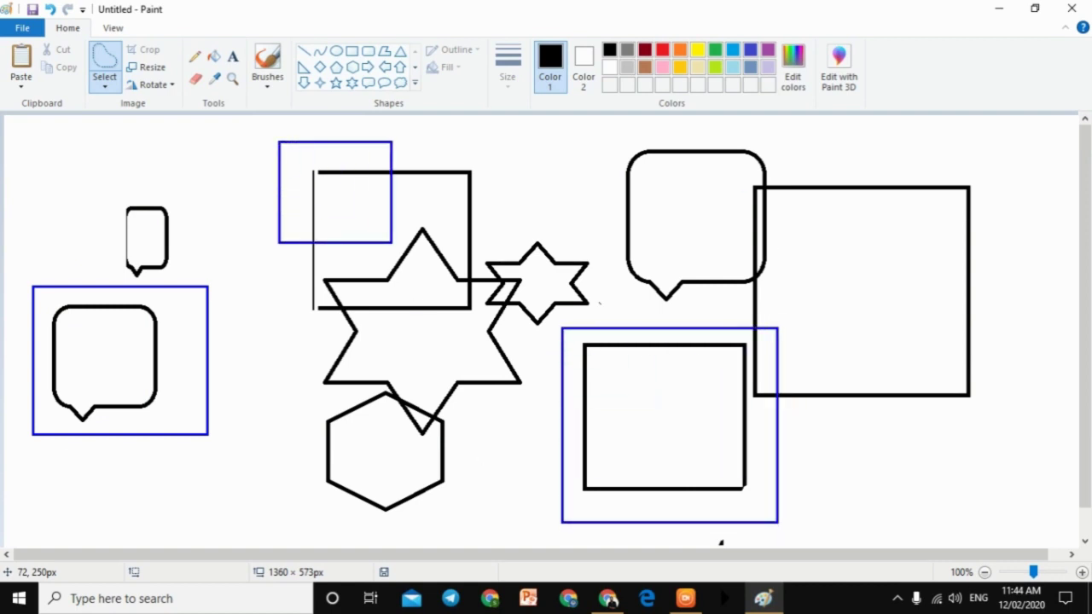
{"action": "left_click", "coordinate": [34, 290]}
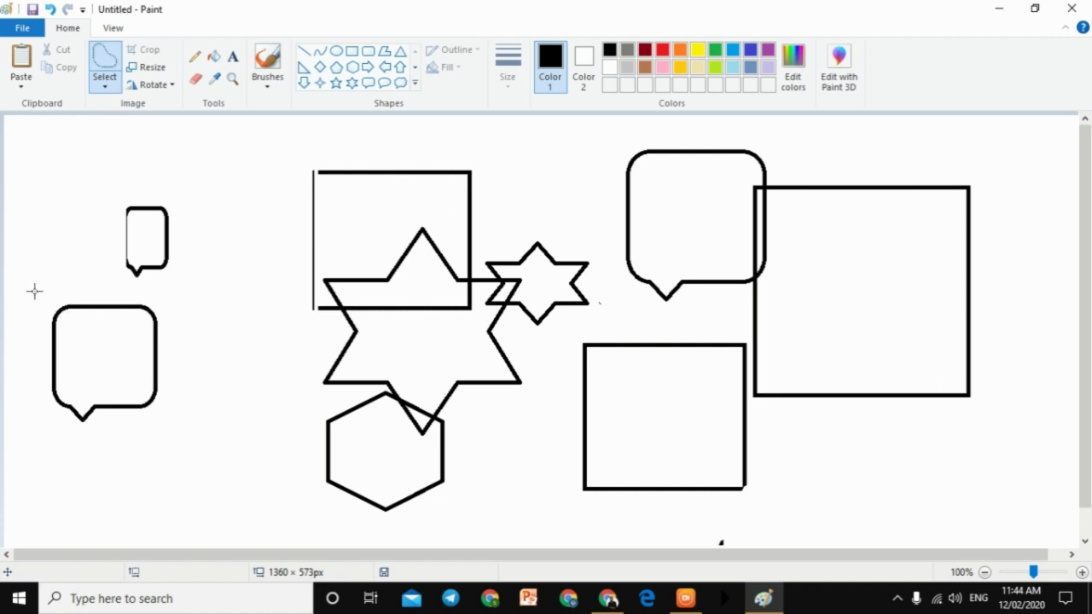
With rectangular selection, delete the lower-left and small speech bubbles.
{"action": "left_click", "coordinate": [106, 86]}
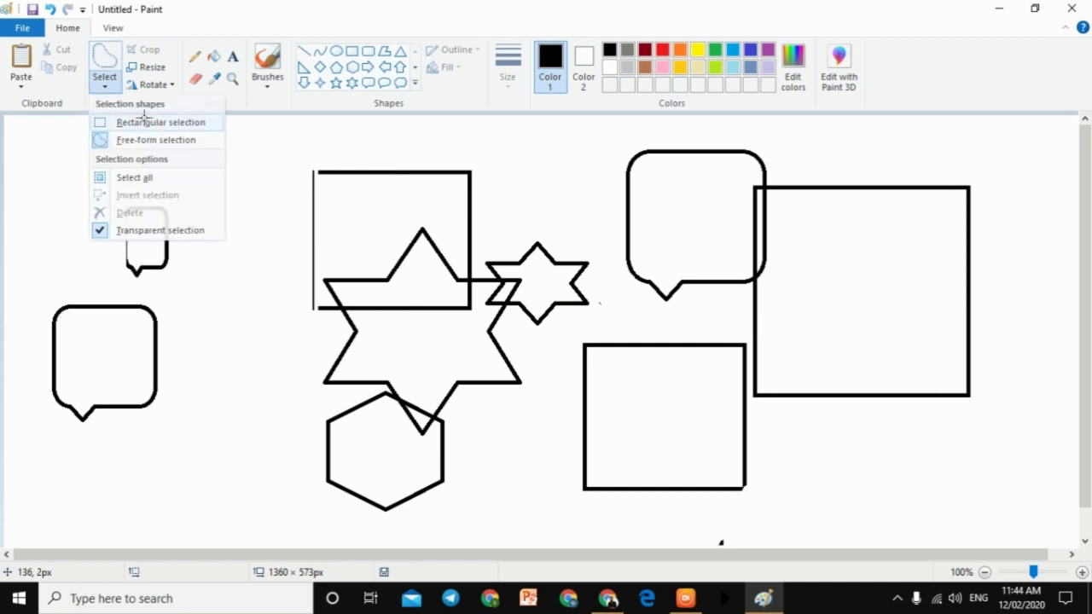
{"action": "left_click", "coordinate": [145, 119]}
{"action": "left_click_drag", "start_coordinate": [37, 299], "coordinate": [190, 433]}
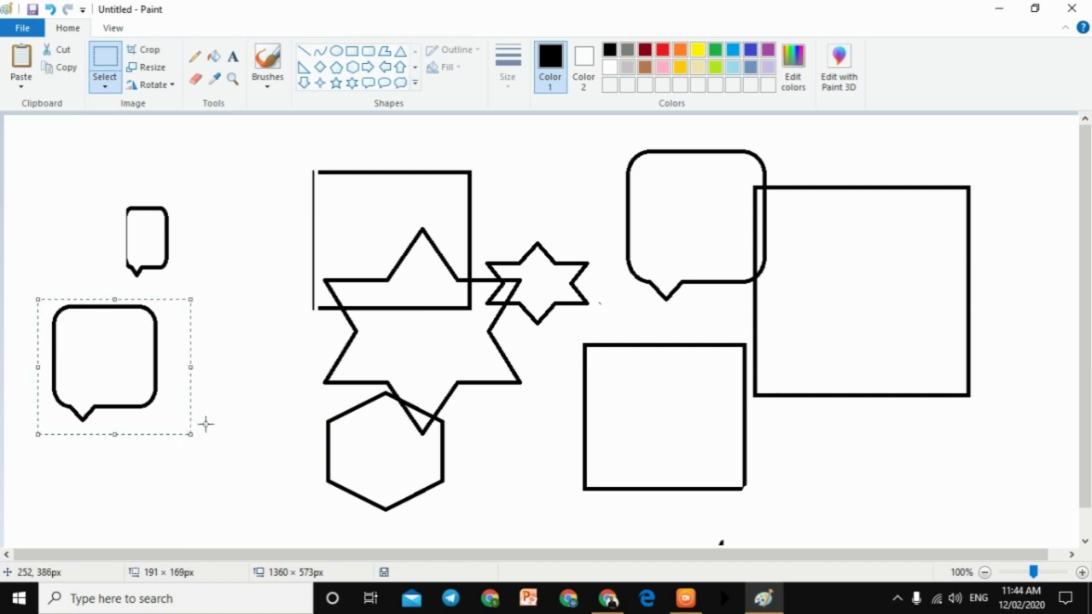
{"action": "key", "text": "Delete"}
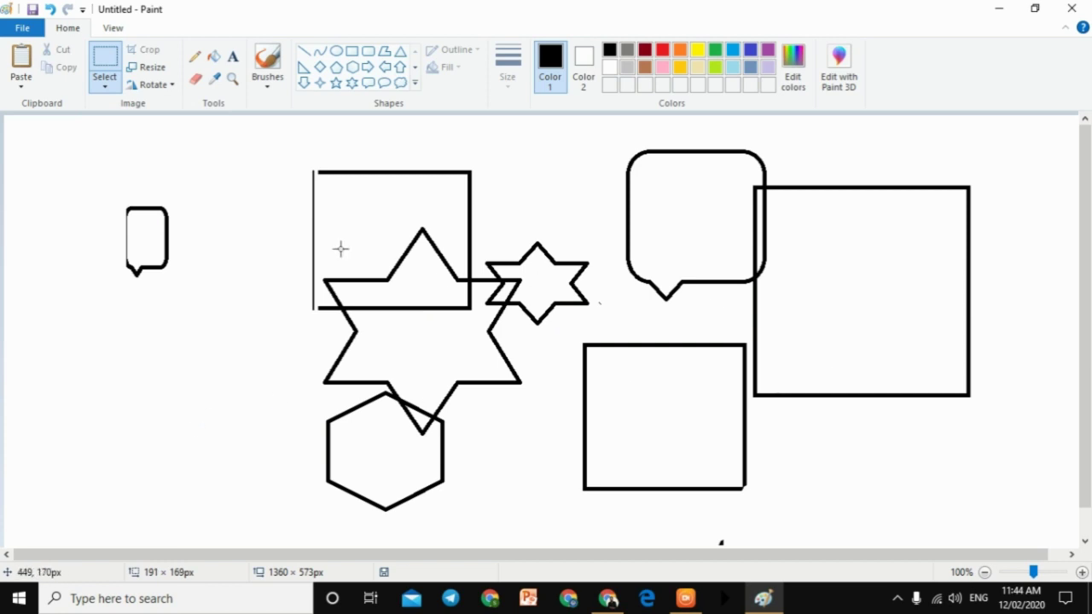
{"action": "left_click_drag", "start_coordinate": [91, 170], "coordinate": [215, 302]}
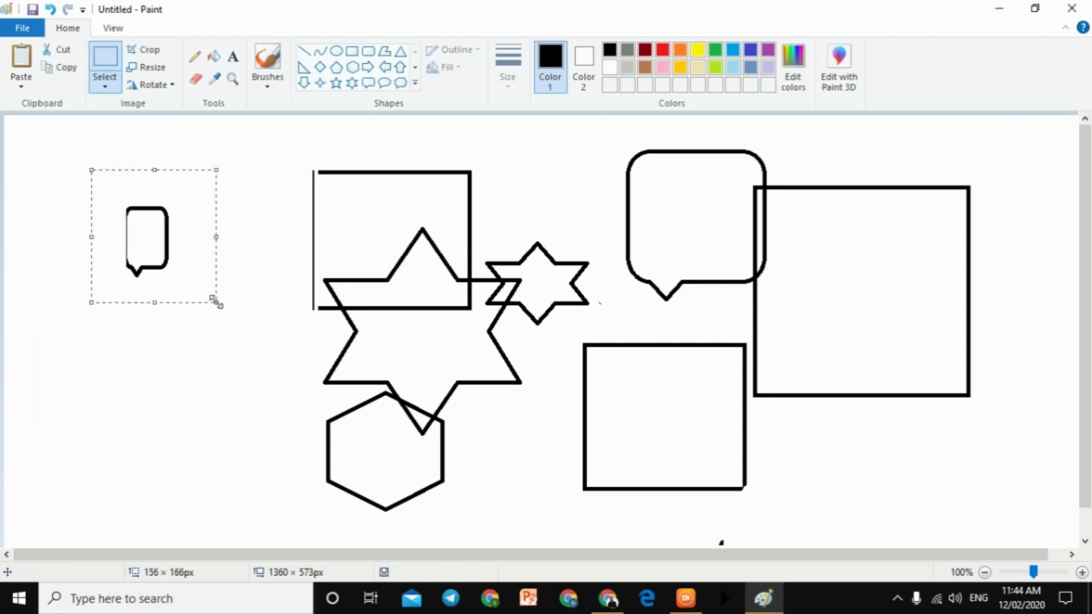
{"action": "key", "text": "Delete"}
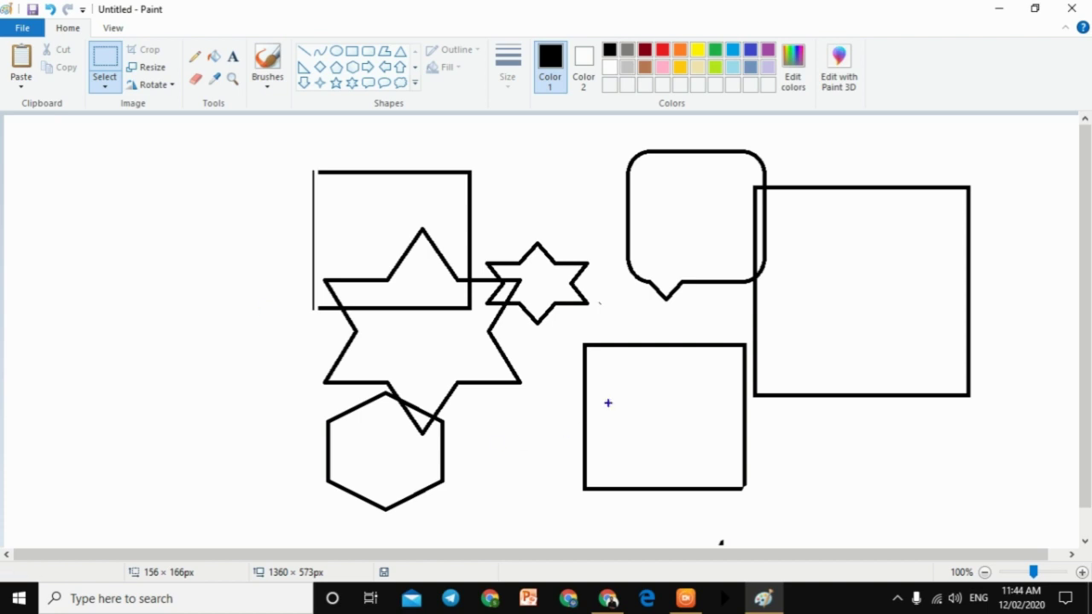
Select the whole canvas with Ctrl+A and delete everything.
{"action": "left_click_drag", "start_coordinate": [567, 330], "coordinate": [754, 526]}
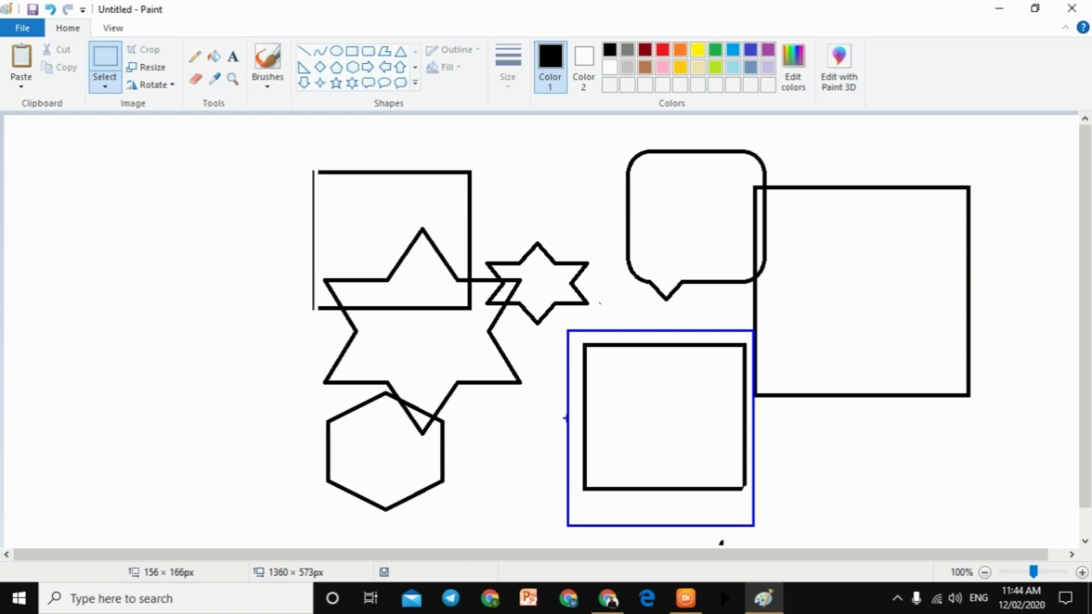
{"action": "left_click", "coordinate": [239, 296]}
{"action": "key", "text": "ctrl+a"}
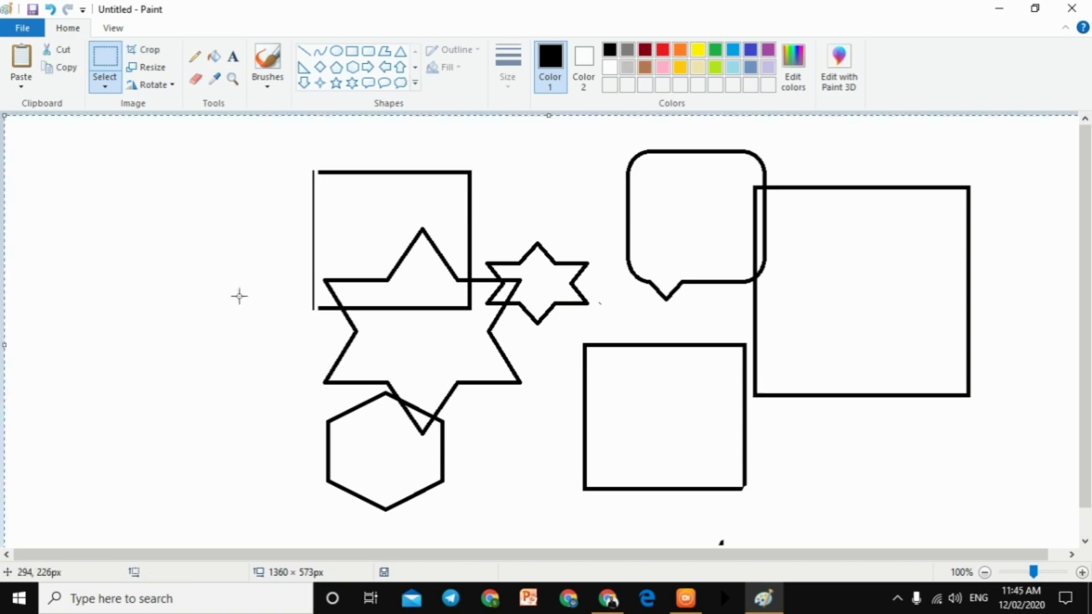
{"action": "key", "text": "Delete"}
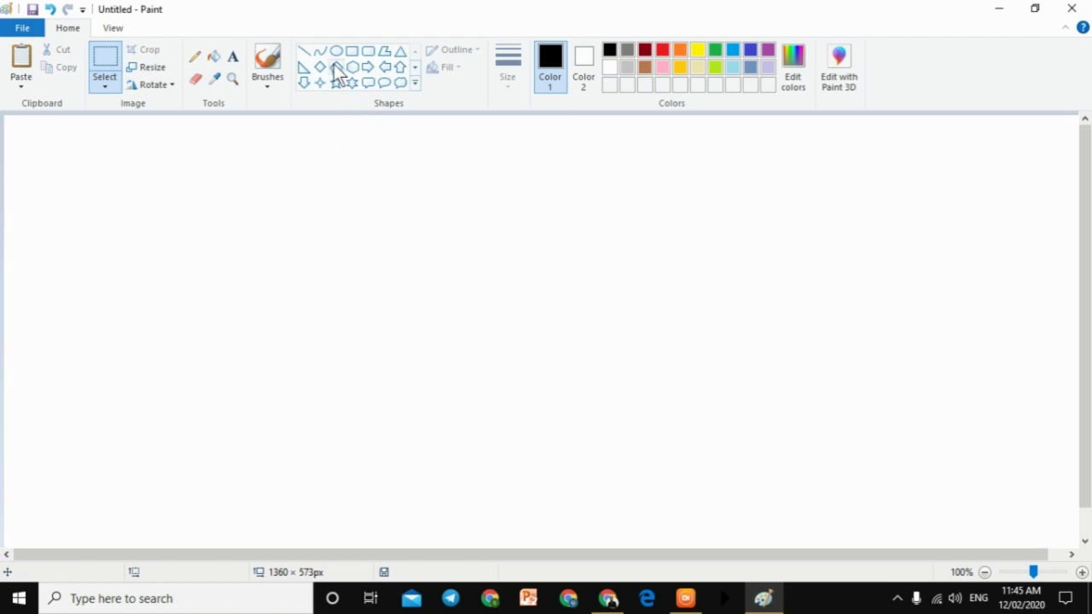
Draw a pentagon at the left, a 4-point star near the top centre, and a rounded speech bubble below.
{"action": "left_click", "coordinate": [335, 67]}
{"action": "left_click_drag", "start_coordinate": [134, 171], "coordinate": [228, 328]}
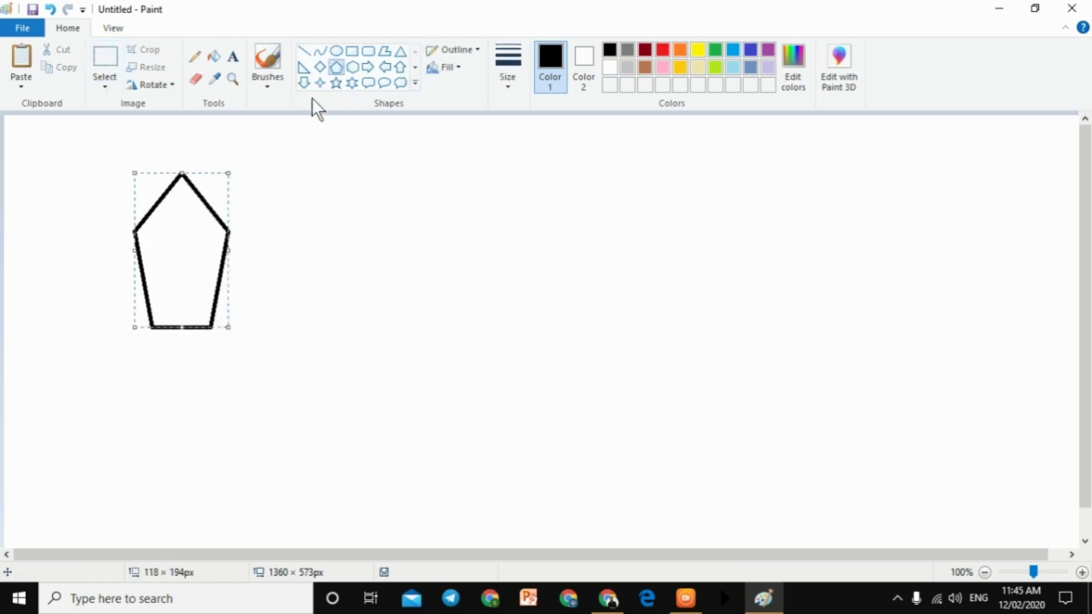
{"action": "left_click", "coordinate": [320, 83]}
{"action": "left_click_drag", "start_coordinate": [412, 175], "coordinate": [554, 289]}
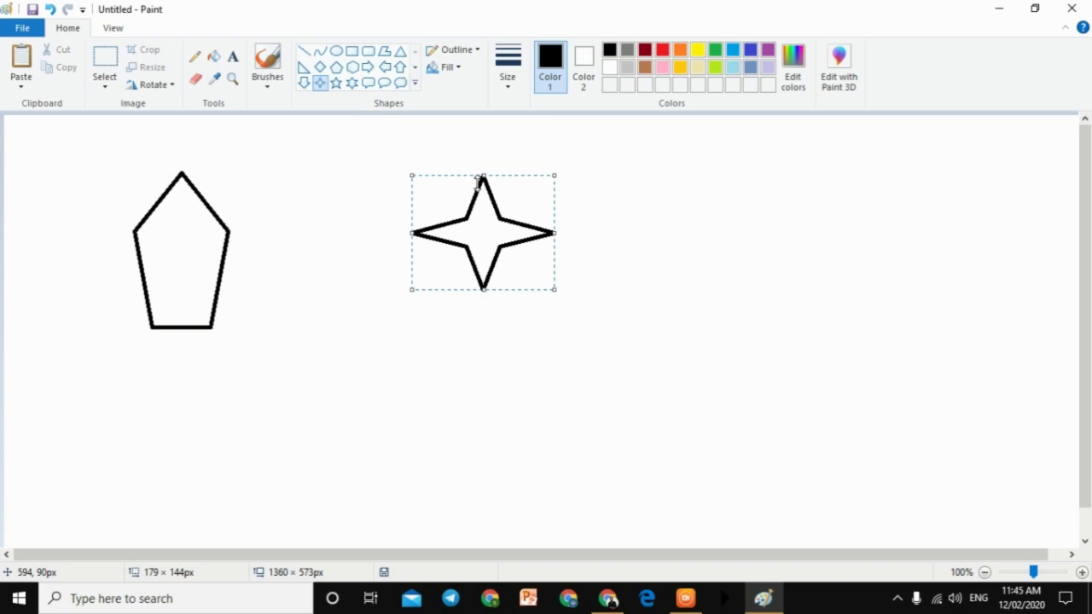
{"action": "left_click", "coordinate": [367, 83]}
{"action": "left_click_drag", "start_coordinate": [321, 397], "coordinate": [421, 506]}
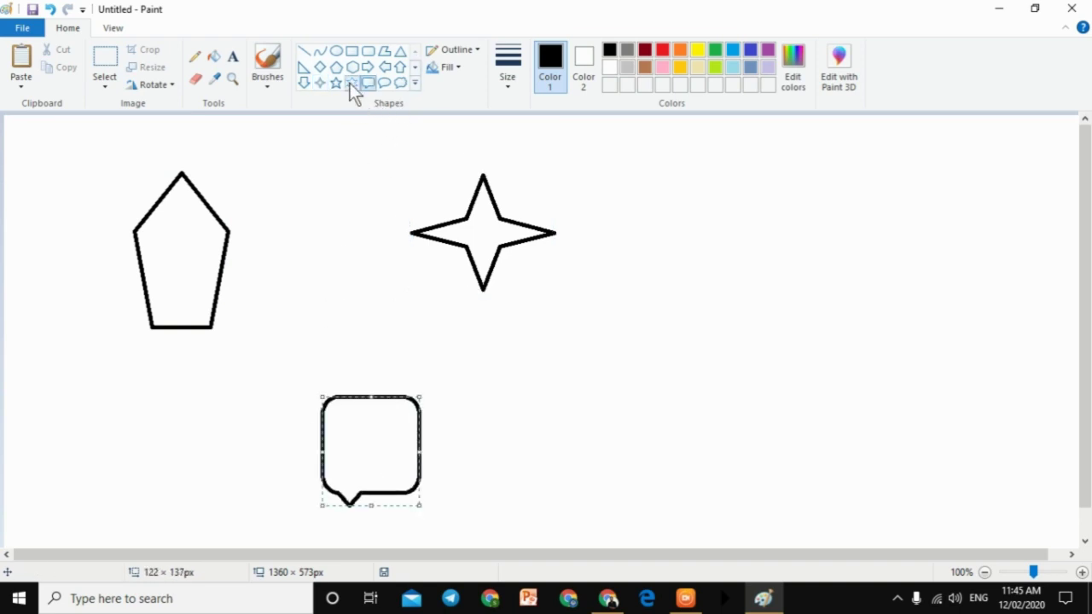
Add a 6-point star over the 4-point star, and a right triangle overlapped by another 4-point star.
{"action": "left_click", "coordinate": [352, 83]}
{"action": "left_click_drag", "start_coordinate": [482, 227], "coordinate": [589, 310]}
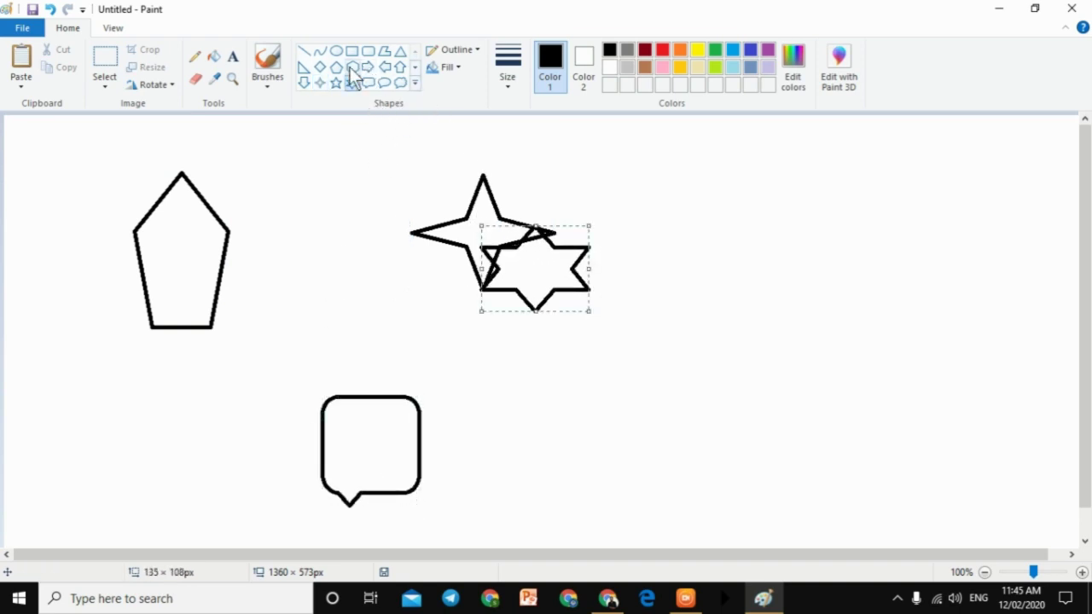
{"action": "left_click", "coordinate": [304, 66]}
{"action": "left_click_drag", "start_coordinate": [751, 247], "coordinate": [854, 362]}
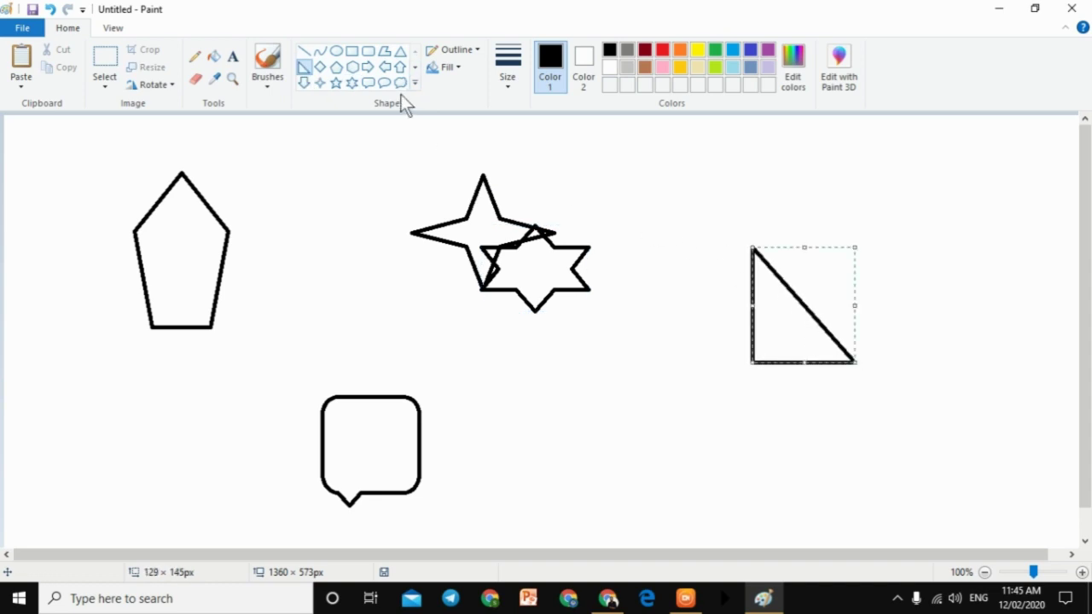
{"action": "left_click", "coordinate": [320, 83]}
{"action": "left_click_drag", "start_coordinate": [784, 329], "coordinate": [929, 464]}
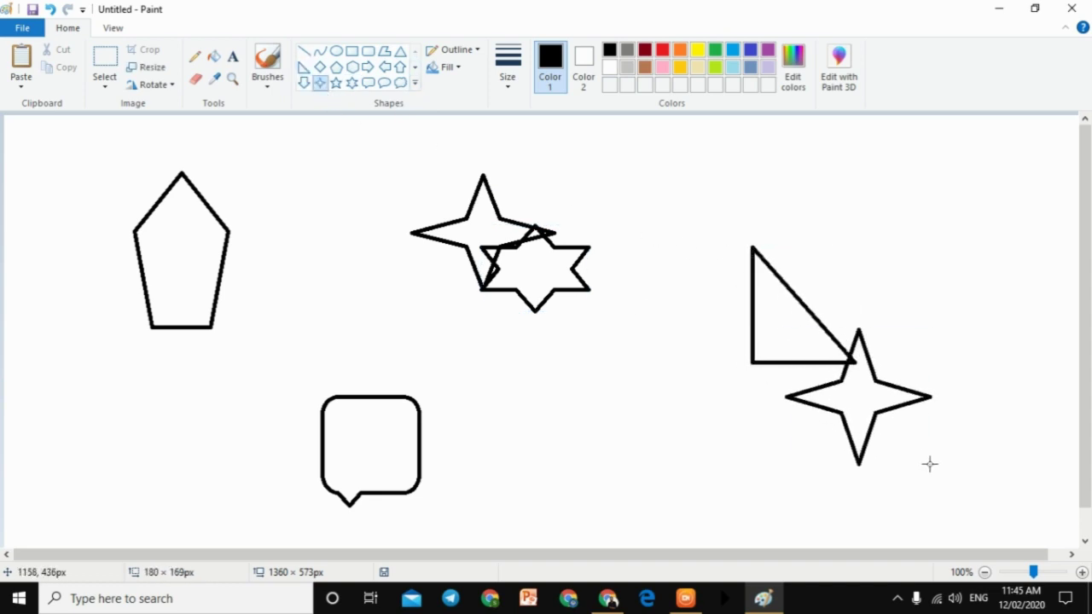
{"action": "left_click", "coordinate": [960, 230]}
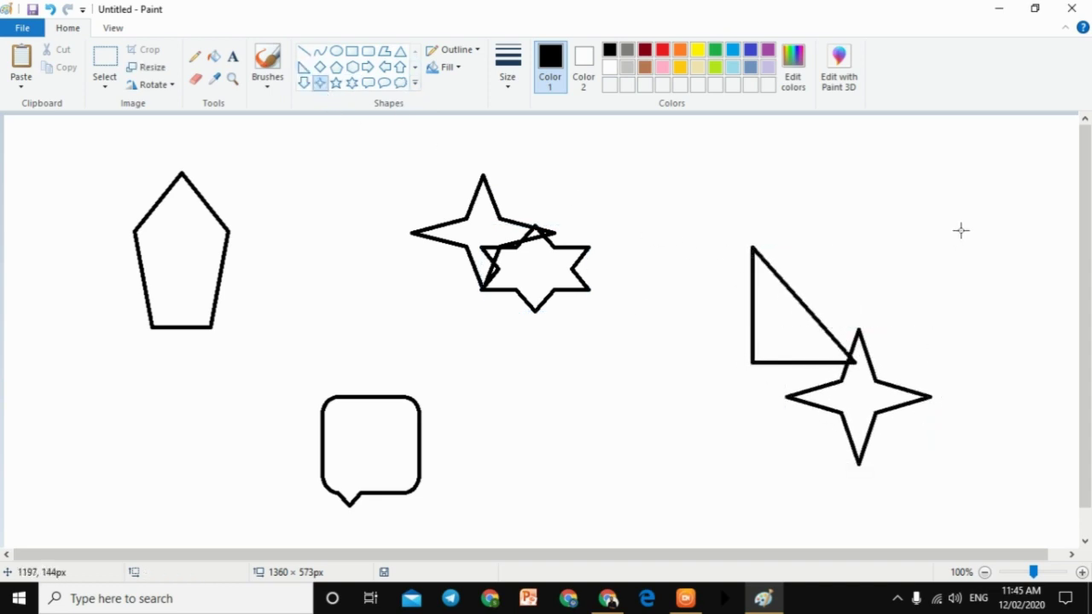
{"action": "mouse_move", "coordinate": [689, 199]}
{"action": "left_mouse_down"}
{"action": "mouse_move", "coordinate": [721, 260]}
{"action": "mouse_move", "coordinate": [960, 490]}
{"action": "left_mouse_up"}
{"action": "left_click_drag", "start_coordinate": [733, 422], "coordinate": [874, 267]}
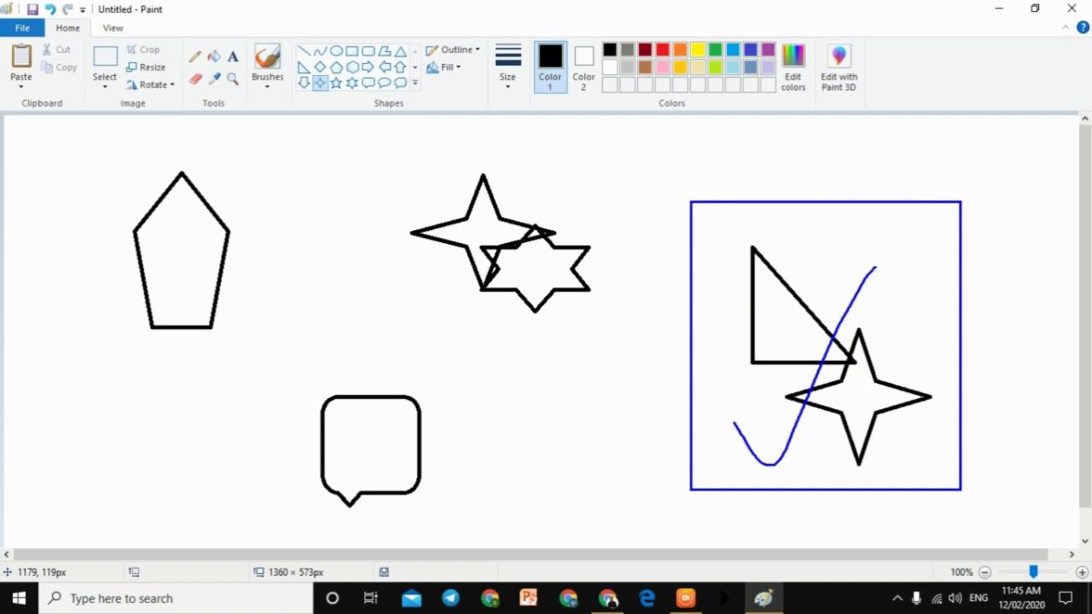
{"action": "mouse_move", "coordinate": [59, 294]}
{"action": "left_mouse_down"}
{"action": "mouse_move", "coordinate": [99, 323]}
{"action": "mouse_move", "coordinate": [153, 236]}
{"action": "left_mouse_up"}
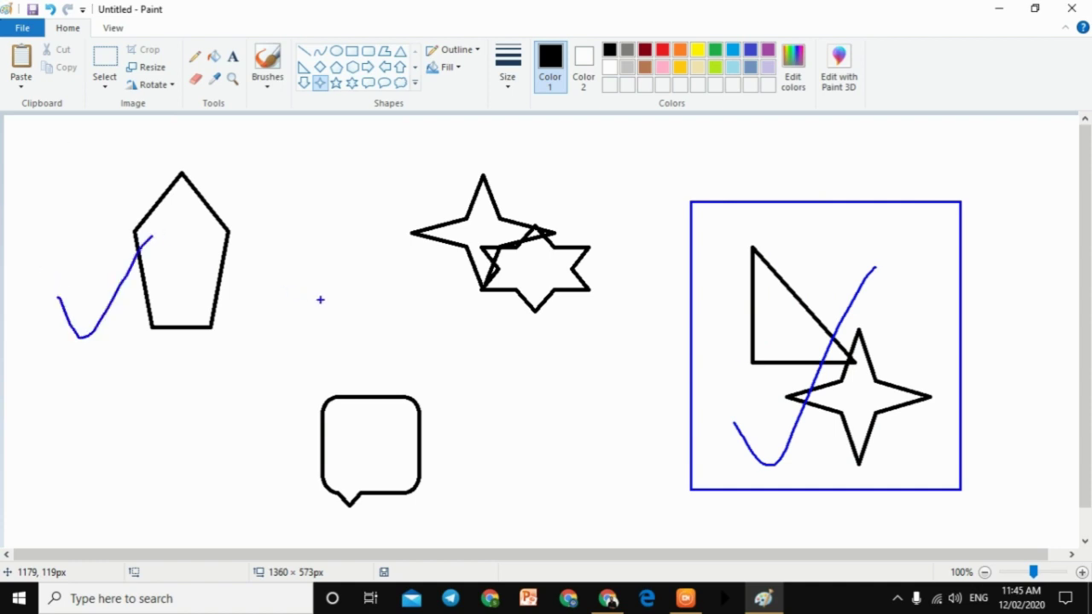
{"action": "left_click_drag", "start_coordinate": [320, 298], "coordinate": [417, 202]}
{"action": "mouse_move", "coordinate": [211, 455]}
{"action": "left_mouse_down"}
{"action": "mouse_move", "coordinate": [253, 503]}
{"action": "mouse_move", "coordinate": [345, 418]}
{"action": "left_mouse_up"}
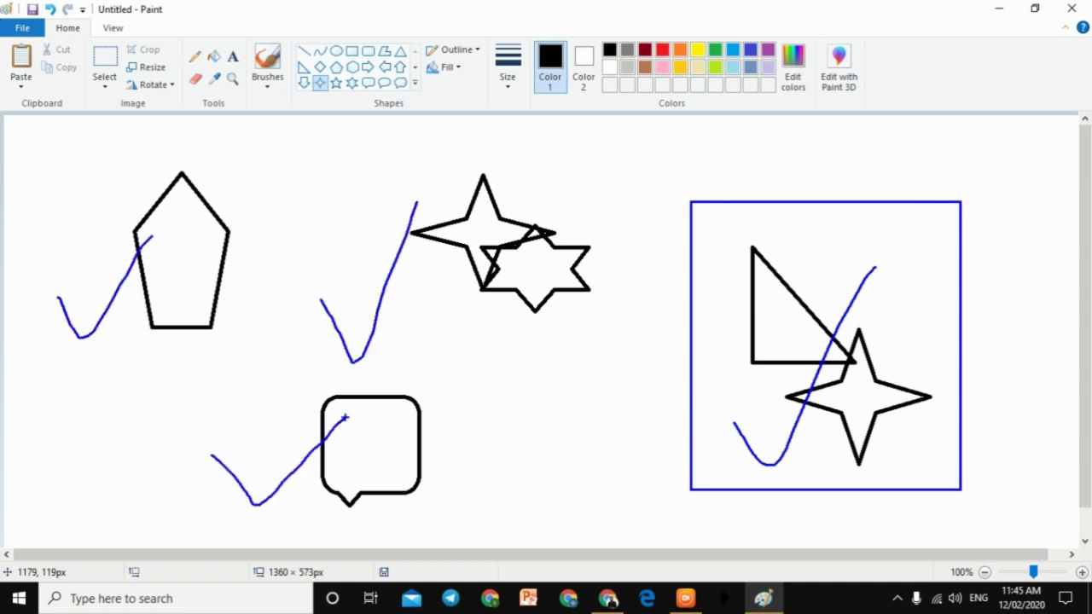
{"action": "key", "text": "Escape"}
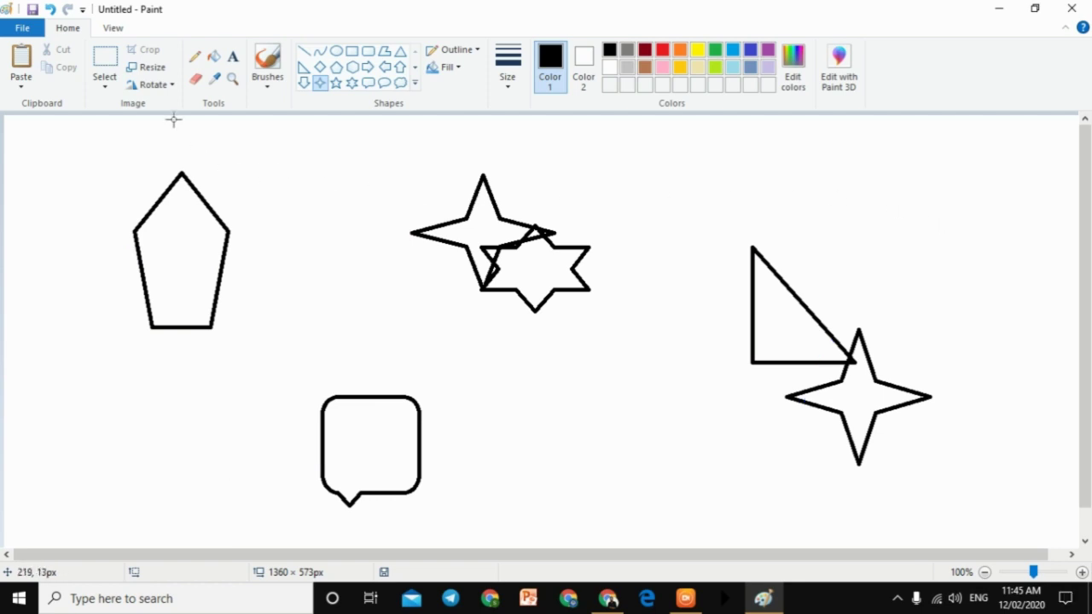
{"action": "left_click", "coordinate": [104, 64]}
Select and delete the pentagon and the overlapping stars.
{"action": "left_click_drag", "start_coordinate": [86, 156], "coordinate": [320, 385]}
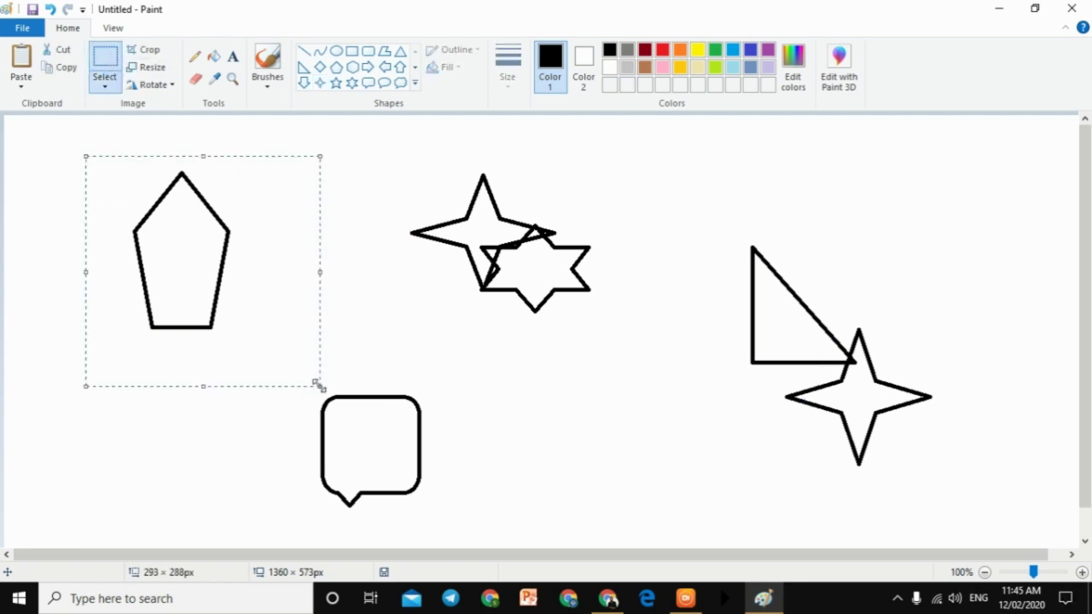
{"action": "key", "text": "Delete"}
{"action": "mouse_move", "coordinate": [413, 207]}
{"action": "left_mouse_down"}
{"action": "mouse_move", "coordinate": [630, 370]}
{"action": "mouse_move", "coordinate": [418, 195]}
{"action": "left_mouse_up"}
{"action": "key", "text": "Delete"}
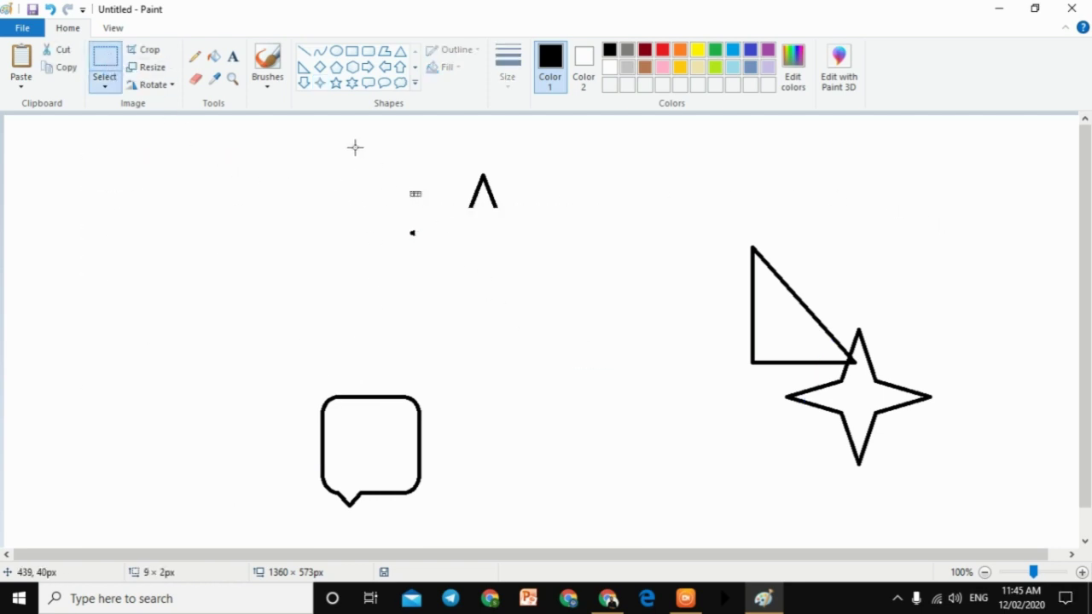
{"action": "left_click_drag", "start_coordinate": [355, 147], "coordinate": [538, 290]}
Delete the speech bubble and leftover fragments, leaving only the triangle and its star.
{"action": "left_click_drag", "start_coordinate": [210, 318], "coordinate": [499, 491]}
{"action": "key", "text": "Delete"}
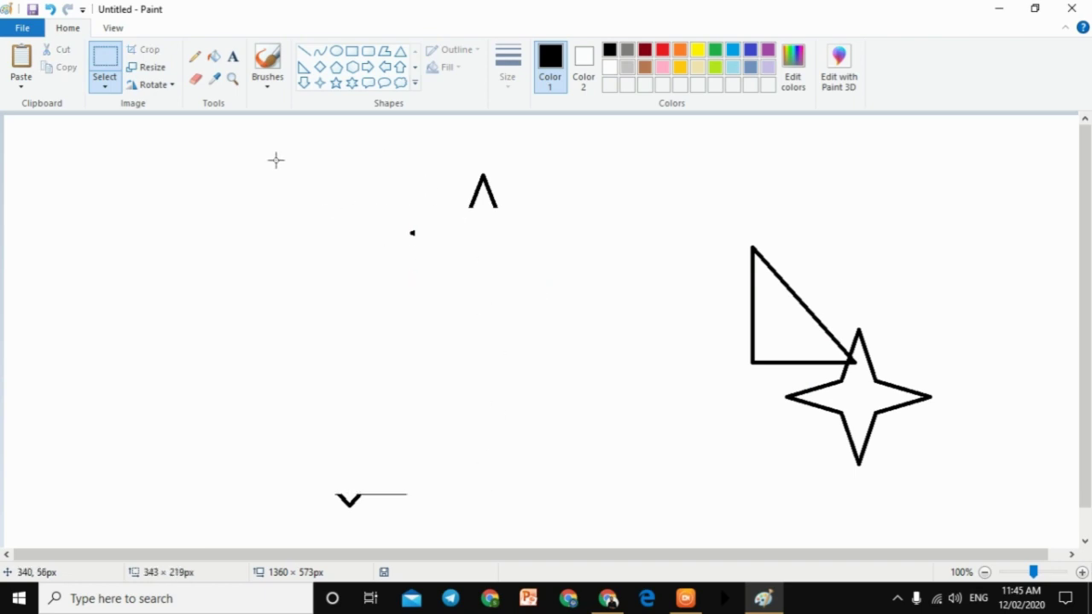
{"action": "left_click_drag", "start_coordinate": [300, 161], "coordinate": [548, 486]}
{"action": "key", "text": "Delete"}
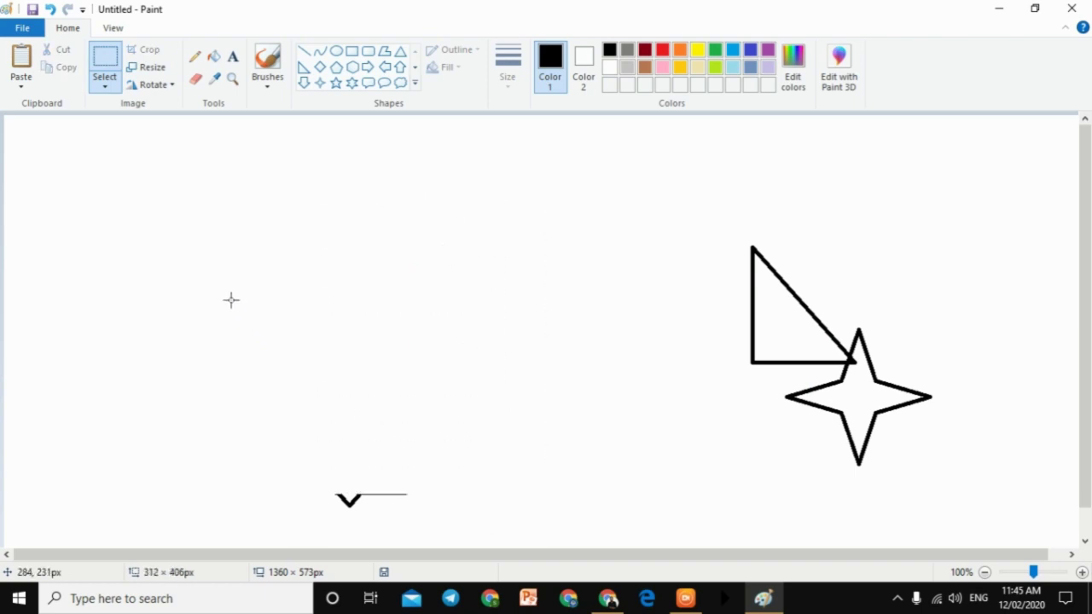
{"action": "left_click_drag", "start_coordinate": [231, 312], "coordinate": [503, 541]}
{"action": "key", "text": "Delete"}
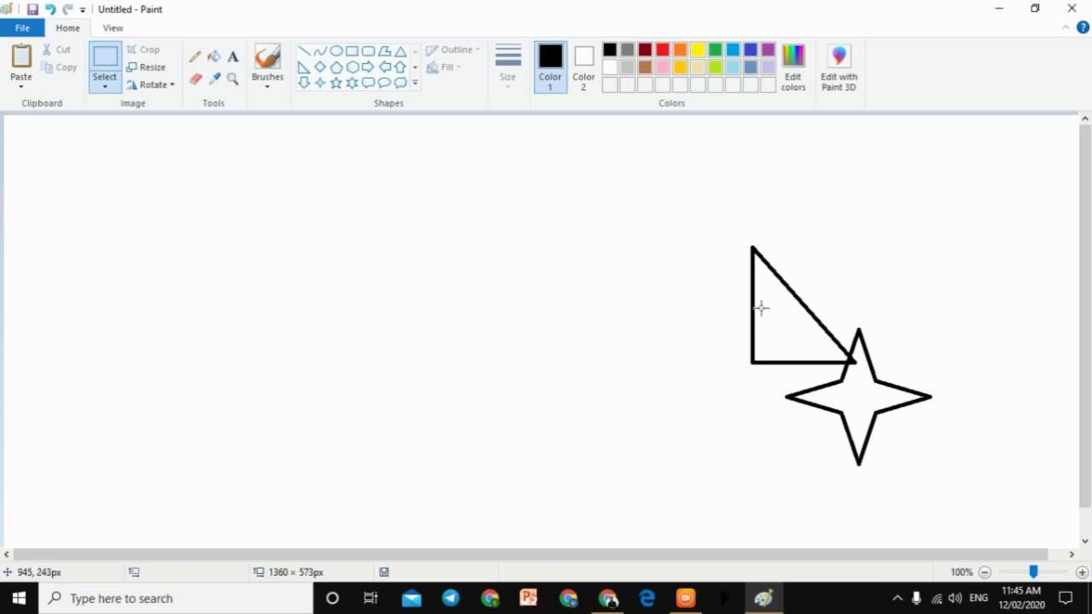
{"action": "left_click_drag", "start_coordinate": [664, 170], "coordinate": [968, 498]}
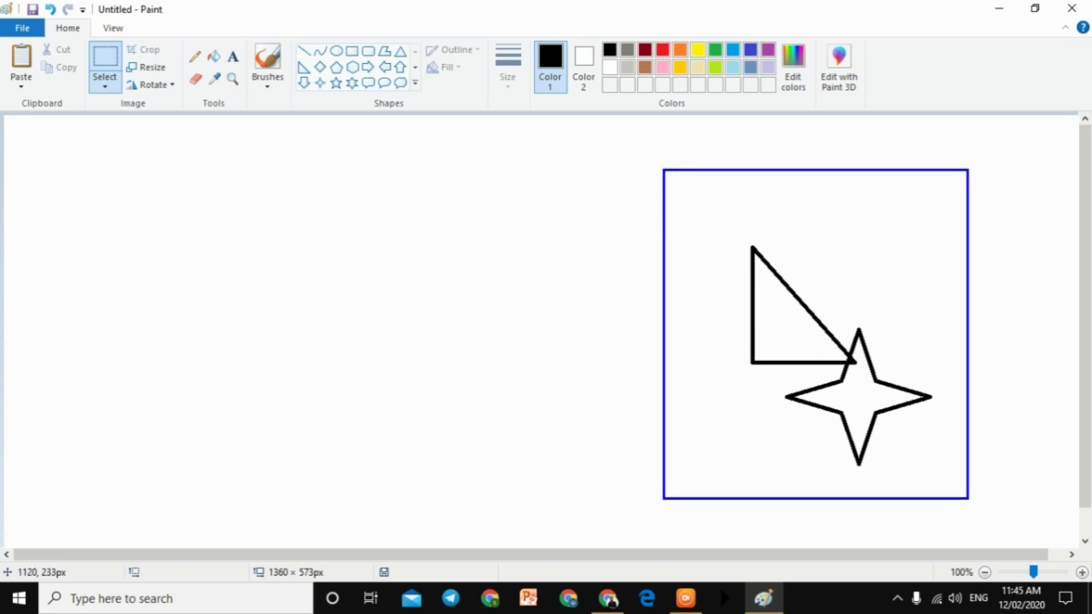
{"action": "left_click", "coordinate": [591, 305]}
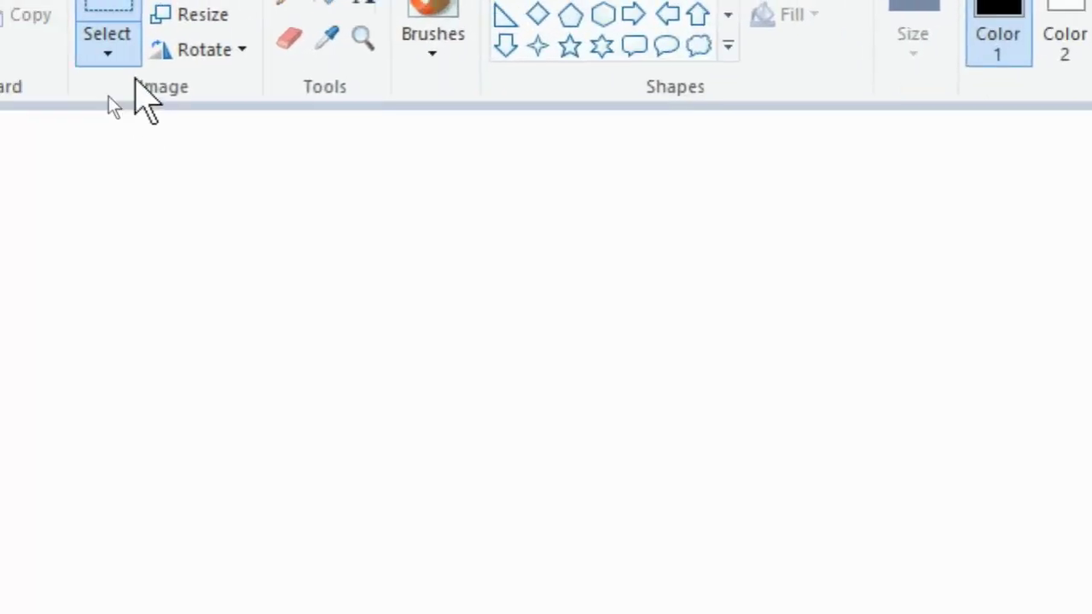
Open the Select options menu and close it again without choosing anything.
{"action": "left_click", "coordinate": [105, 86]}
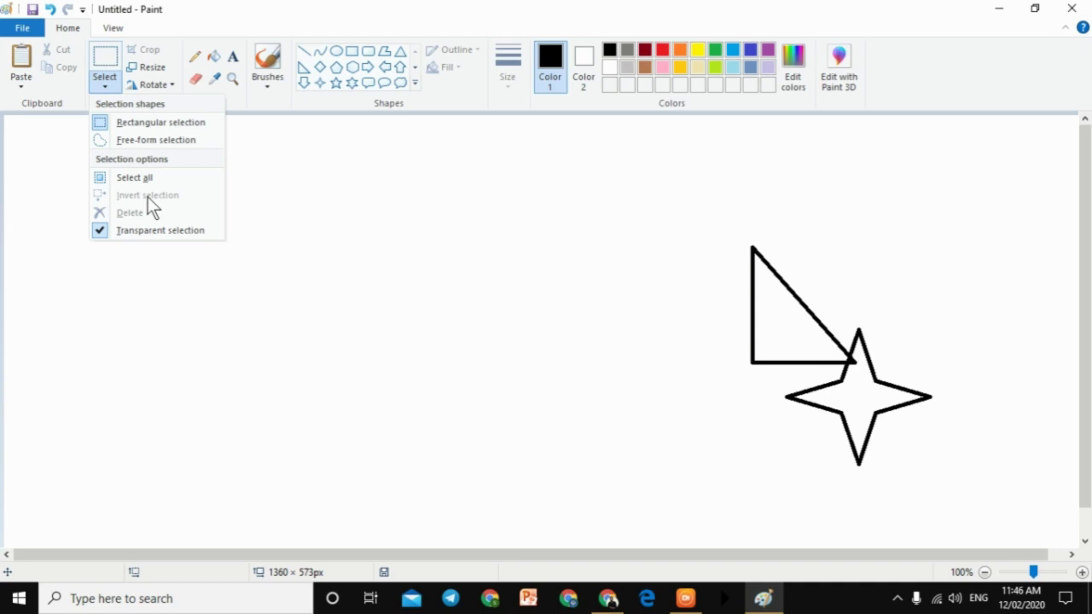
{"action": "left_click", "coordinate": [444, 243]}
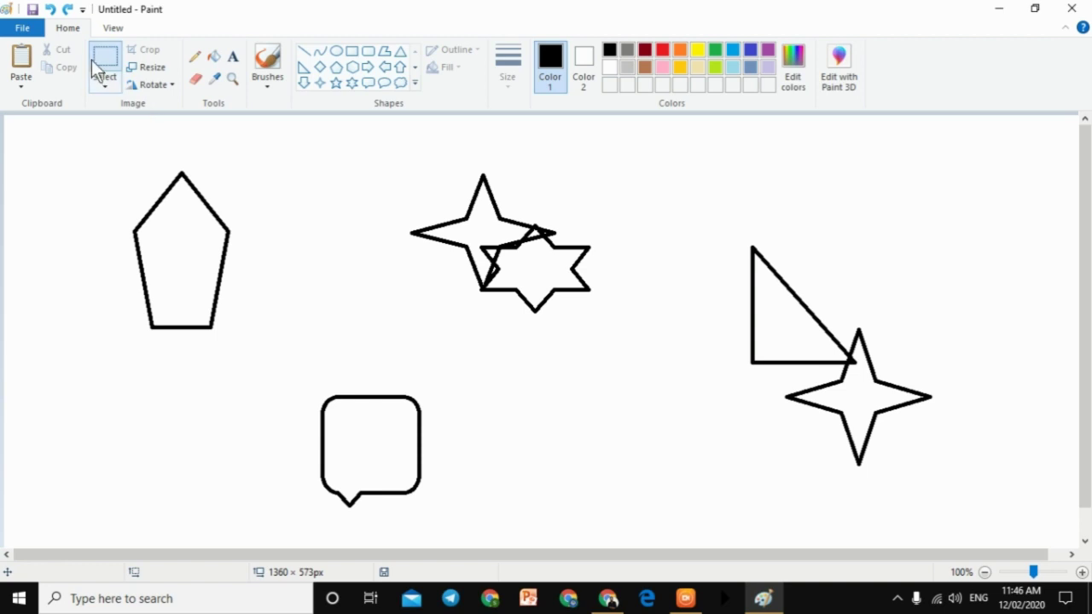
Select the speech bubble, invert the selection, erase everything else, then undo the erasure.
{"action": "left_click_drag", "start_coordinate": [435, 497], "coordinate": [470, 514]}
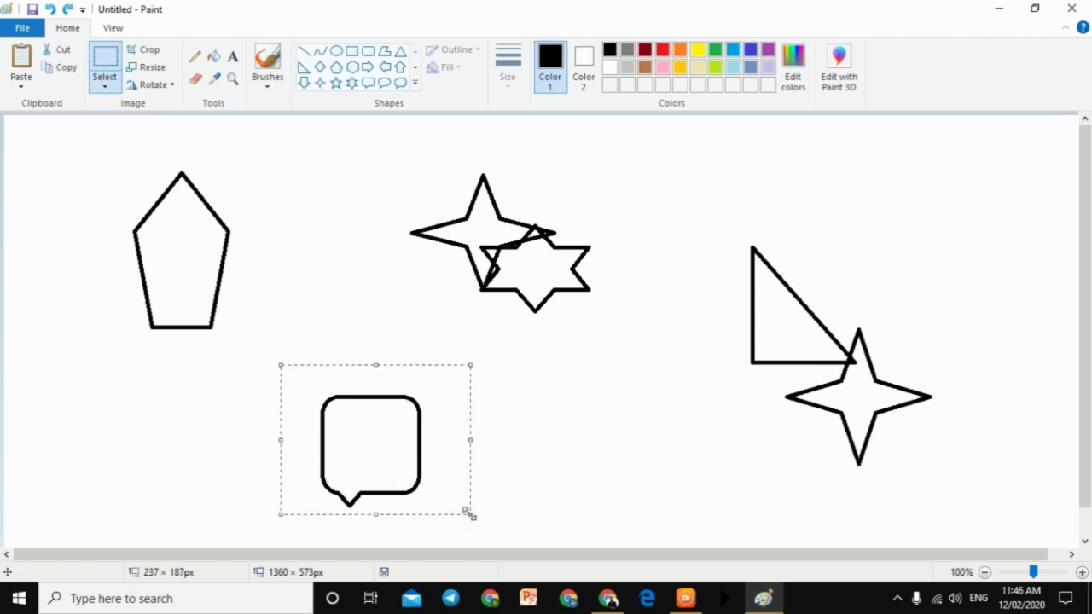
{"action": "left_click", "coordinate": [106, 88]}
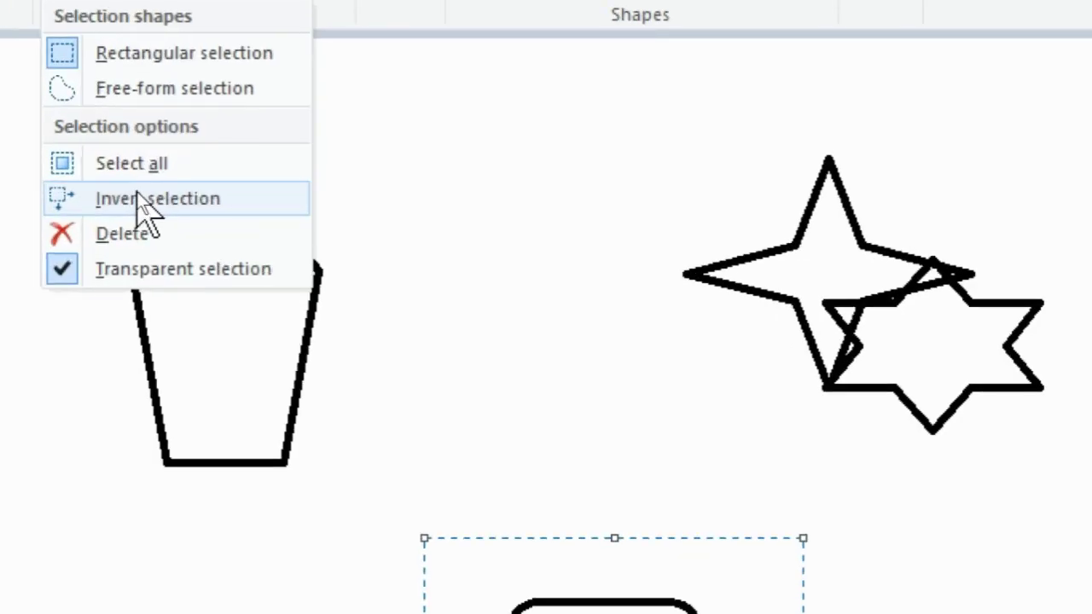
{"action": "left_click", "coordinate": [136, 198]}
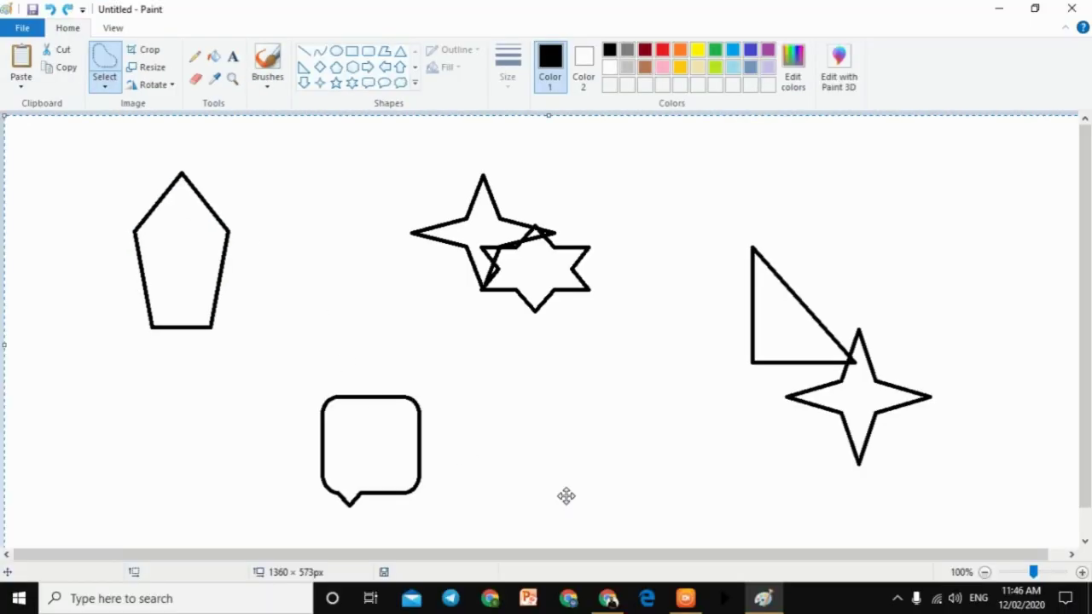
{"action": "key", "text": "Delete"}
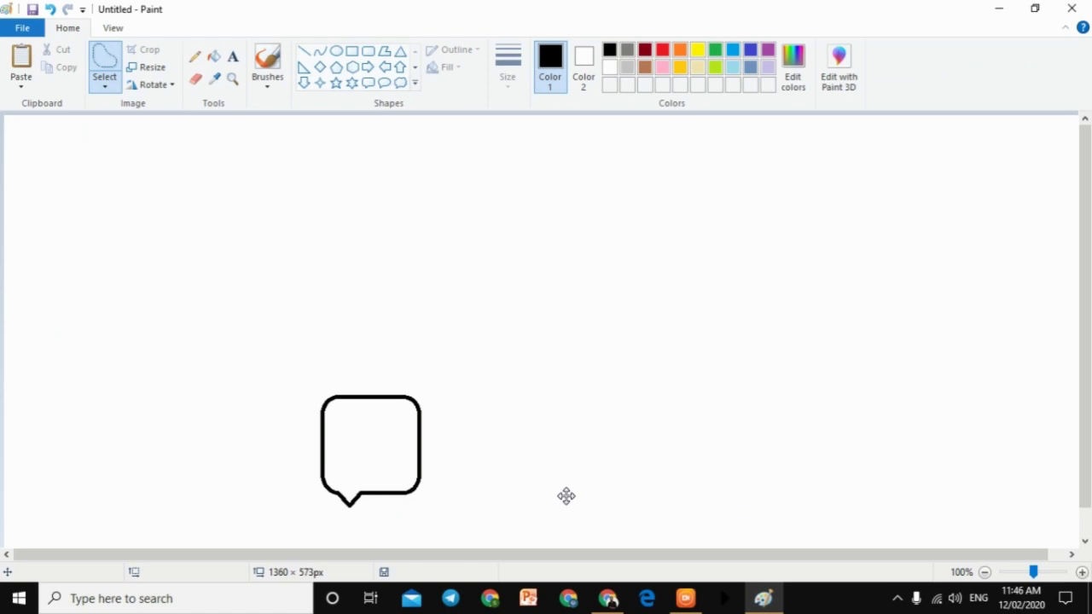
{"action": "key", "text": "ctrl+z"}
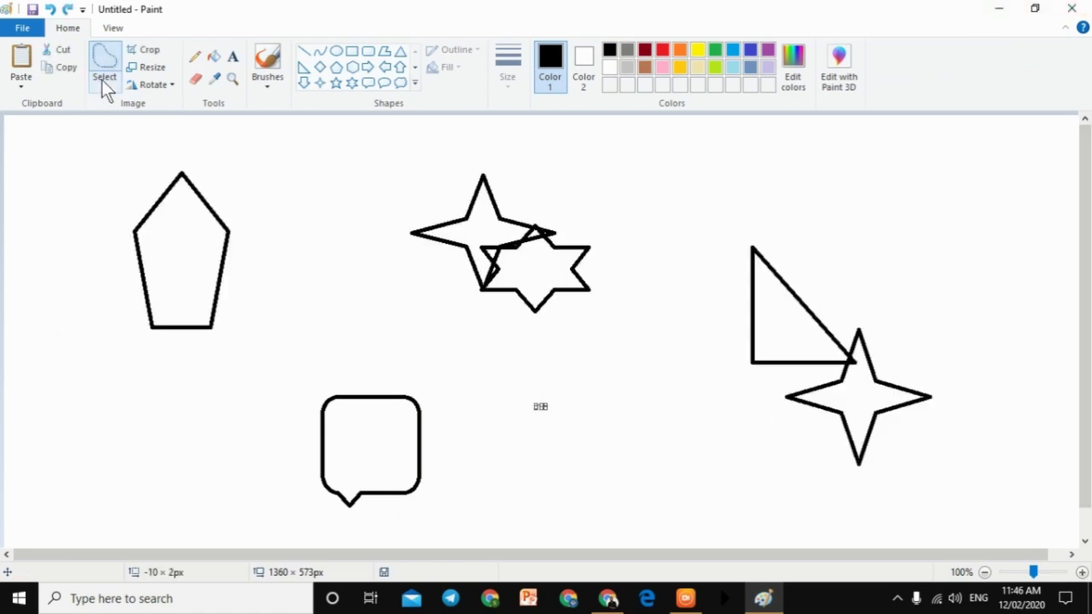
Select the pentagon with a rectangular selection, invert it, and erase everything else.
{"action": "left_click", "coordinate": [104, 85]}
{"action": "left_click", "coordinate": [125, 120]}
{"action": "left_click_drag", "start_coordinate": [95, 151], "coordinate": [277, 352]}
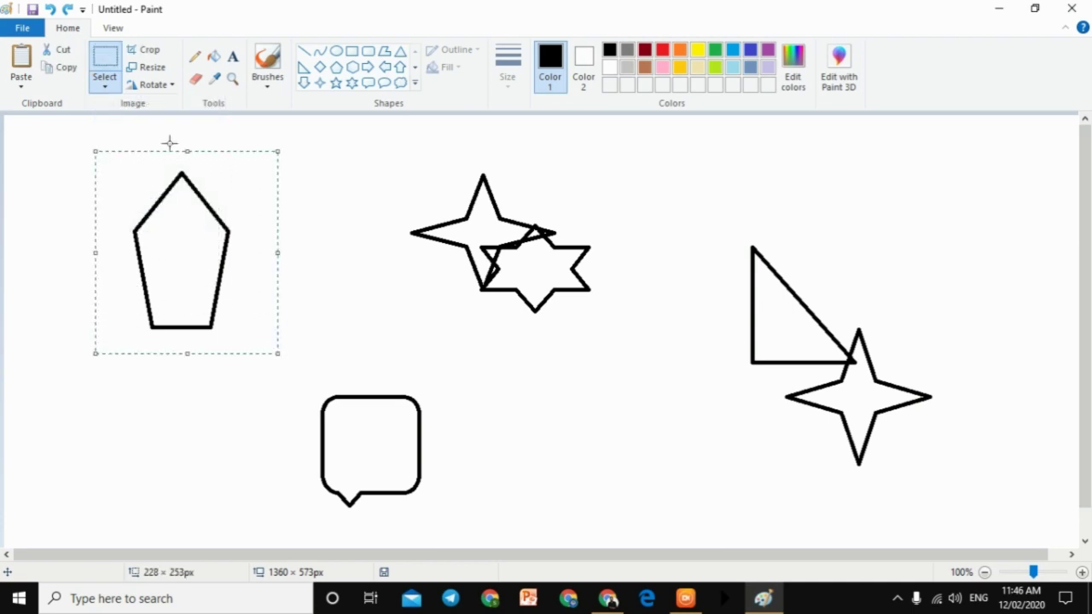
{"action": "left_click", "coordinate": [106, 86]}
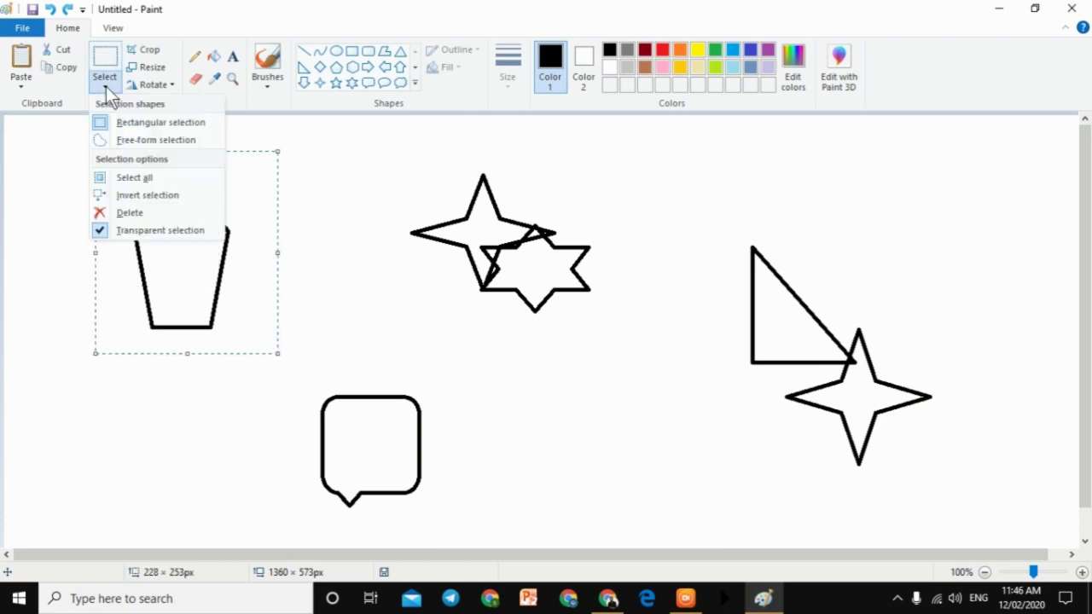
{"action": "left_click", "coordinate": [128, 197]}
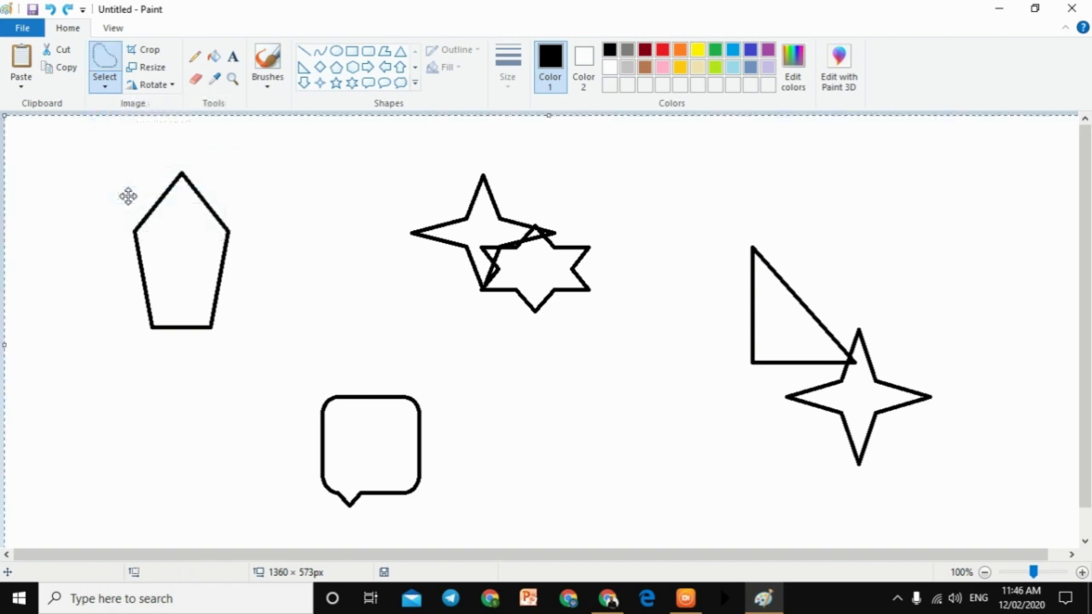
{"action": "key", "text": "Delete"}
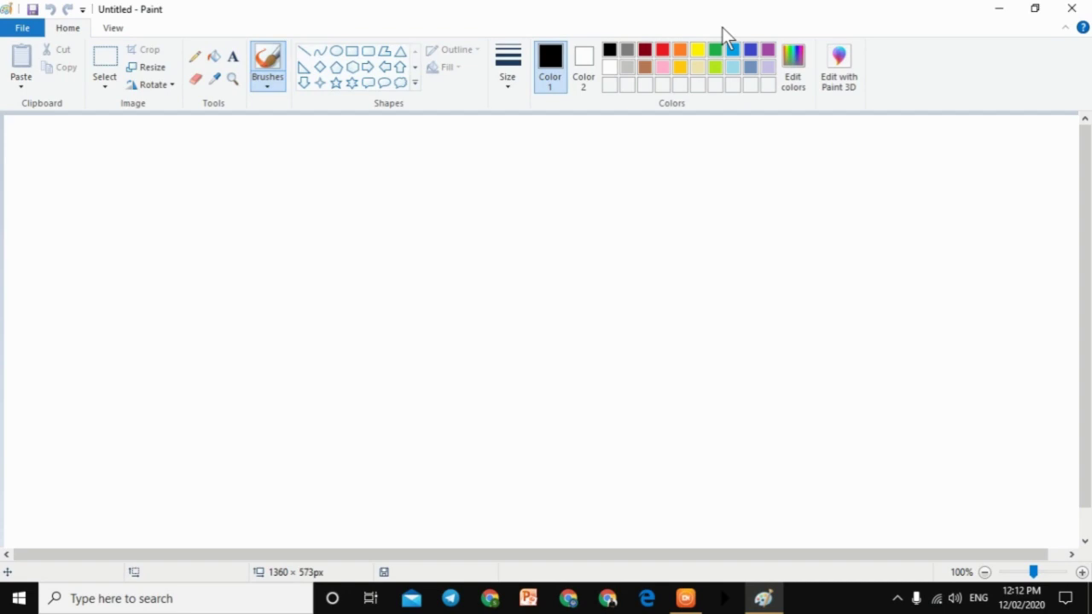
Draw a large speech-bubble callout in the middle of the canvas.
{"action": "left_click", "coordinate": [106, 85]}
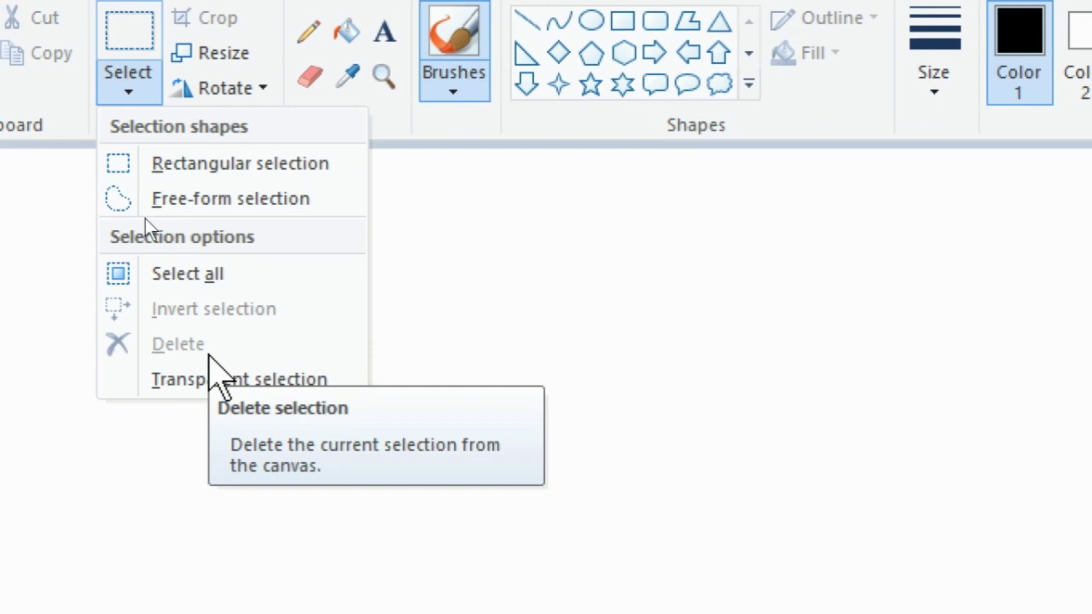
{"action": "left_click", "coordinate": [655, 84]}
{"action": "left_click_drag", "start_coordinate": [652, 320], "coordinate": [976, 613]}
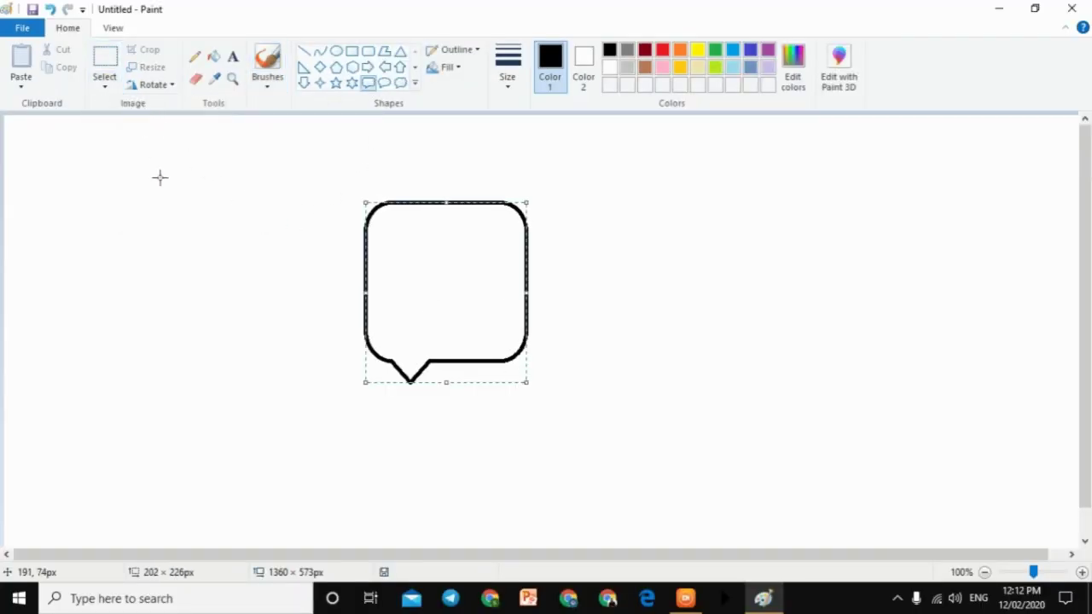
{"action": "left_click_drag", "start_coordinate": [160, 172], "coordinate": [162, 180]}
Select the speech bubble with a rectangular selection and delete it from the Select menu.
{"action": "left_click", "coordinate": [105, 58]}
{"action": "left_click_drag", "start_coordinate": [264, 162], "coordinate": [596, 407]}
{"action": "left_click", "coordinate": [105, 82]}
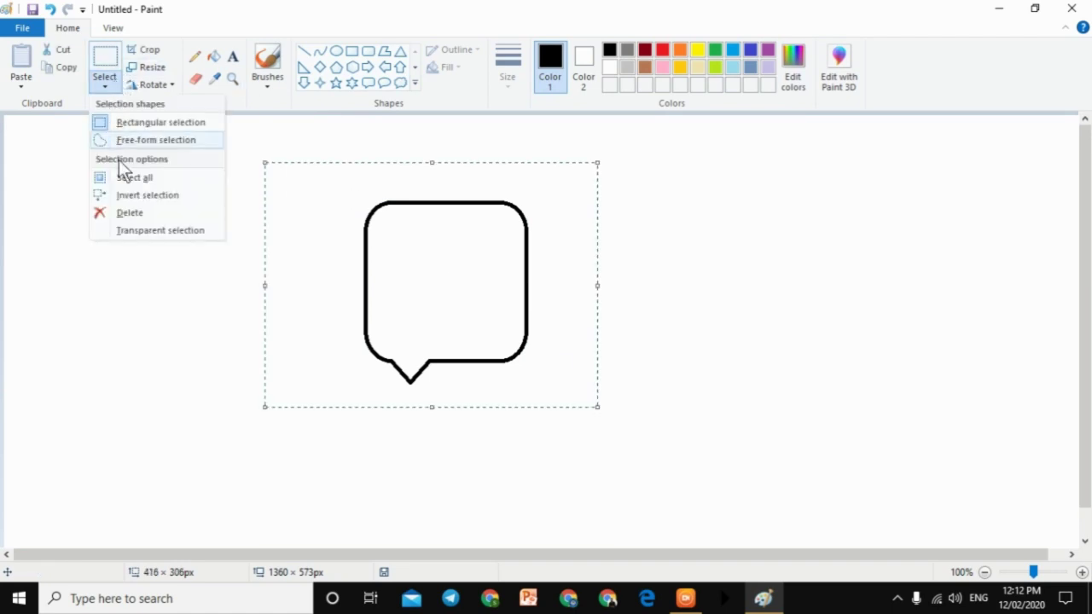
{"action": "left_click", "coordinate": [147, 211]}
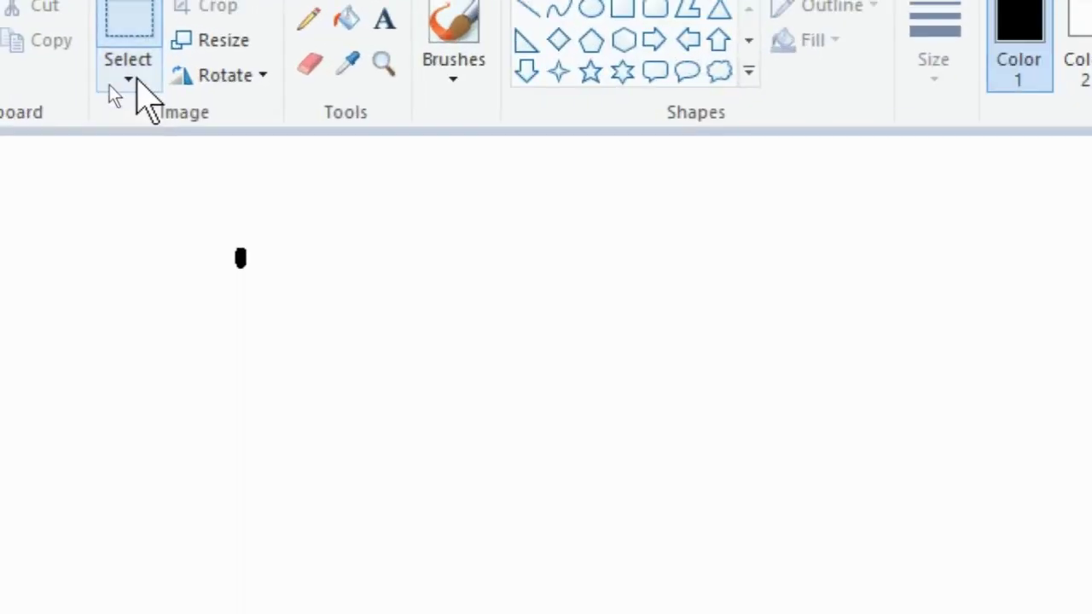
{"action": "left_click", "coordinate": [130, 81]}
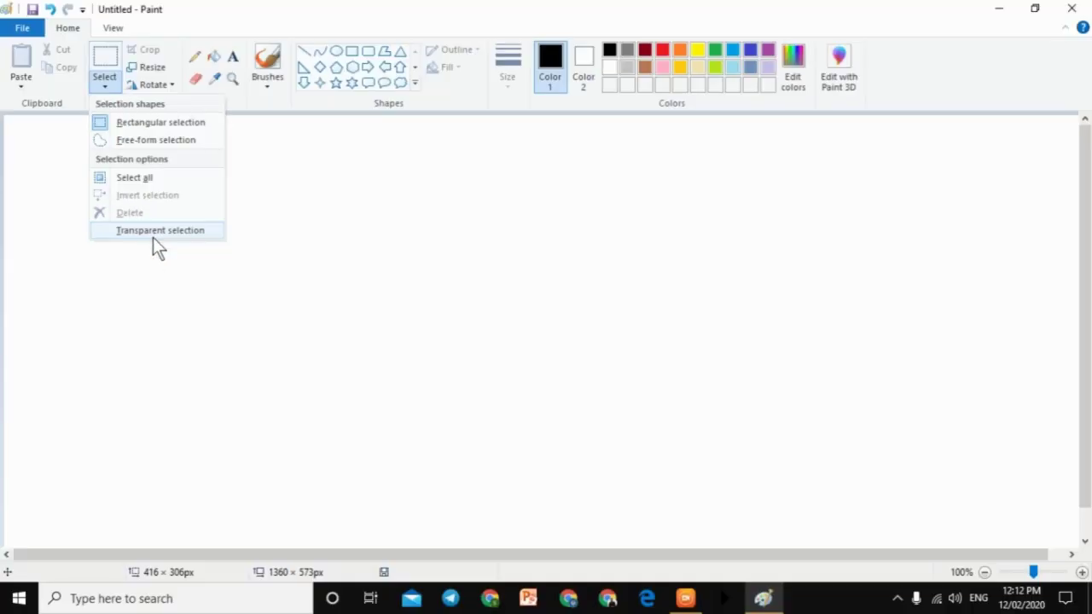
Draw a star and a left-pointing arrow, leaving the arrow to the star's right.
{"action": "left_click", "coordinate": [336, 82]}
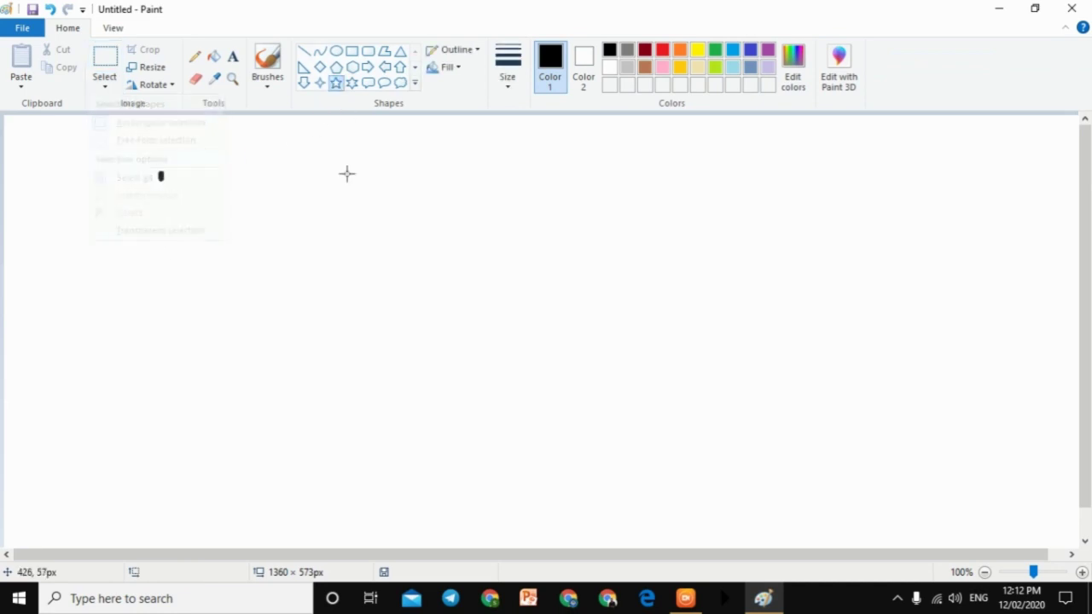
{"action": "left_click_drag", "start_coordinate": [335, 203], "coordinate": [500, 423]}
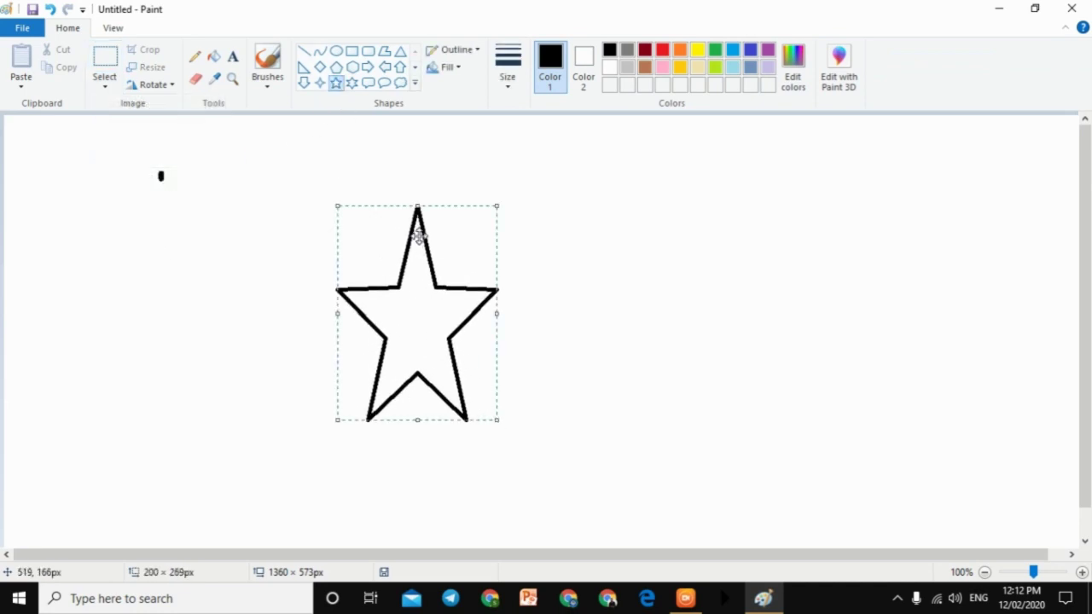
{"action": "left_click", "coordinate": [384, 67]}
{"action": "left_click_drag", "start_coordinate": [631, 207], "coordinate": [813, 451]}
{"action": "mouse_move", "coordinate": [786, 362]}
{"action": "left_mouse_down"}
{"action": "mouse_move", "coordinate": [735, 373]}
{"action": "mouse_move", "coordinate": [555, 366]}
{"action": "mouse_move", "coordinate": [579, 352]}
{"action": "left_mouse_up"}
{"action": "left_click", "coordinate": [102, 83]}
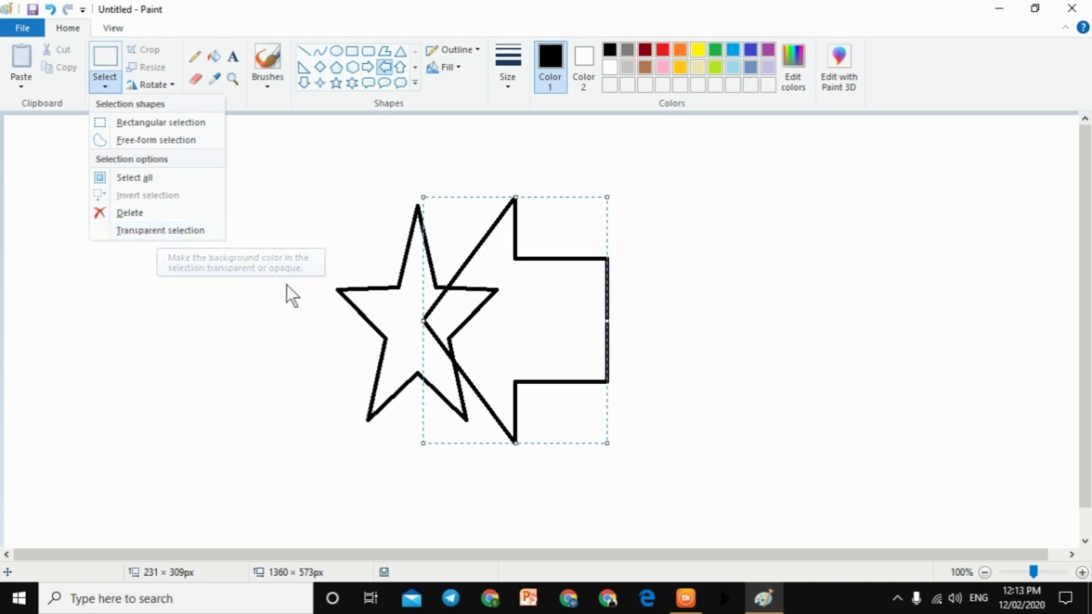
{"action": "left_click", "coordinate": [521, 338]}
{"action": "left_click_drag", "start_coordinate": [534, 338], "coordinate": [760, 310]}
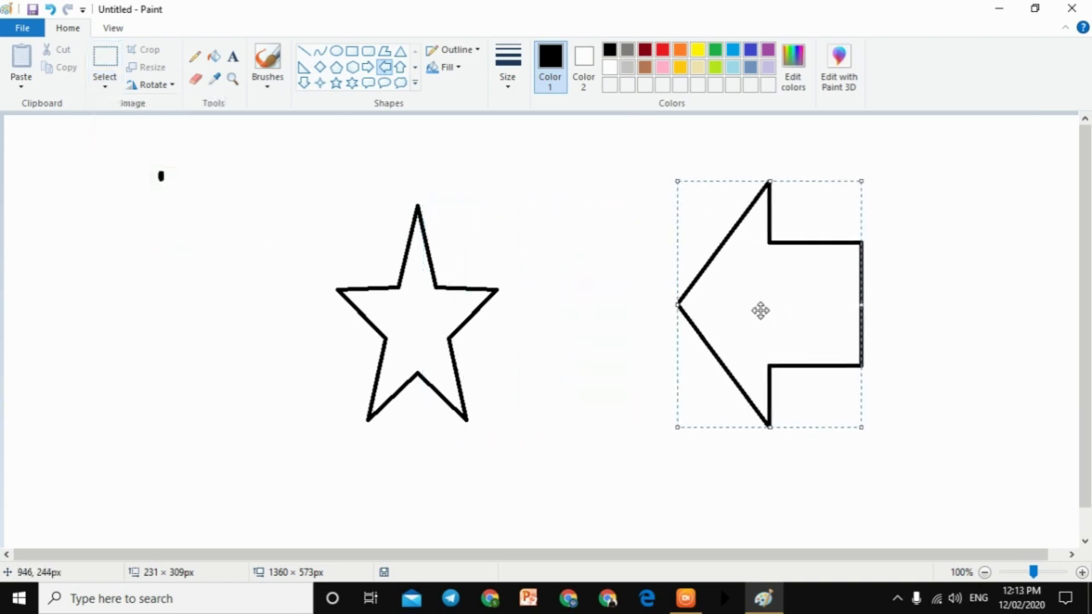
{"action": "left_click", "coordinate": [902, 310]}
Turn on transparent selection and draw a second left arrow over the star.
{"action": "left_click", "coordinate": [102, 81]}
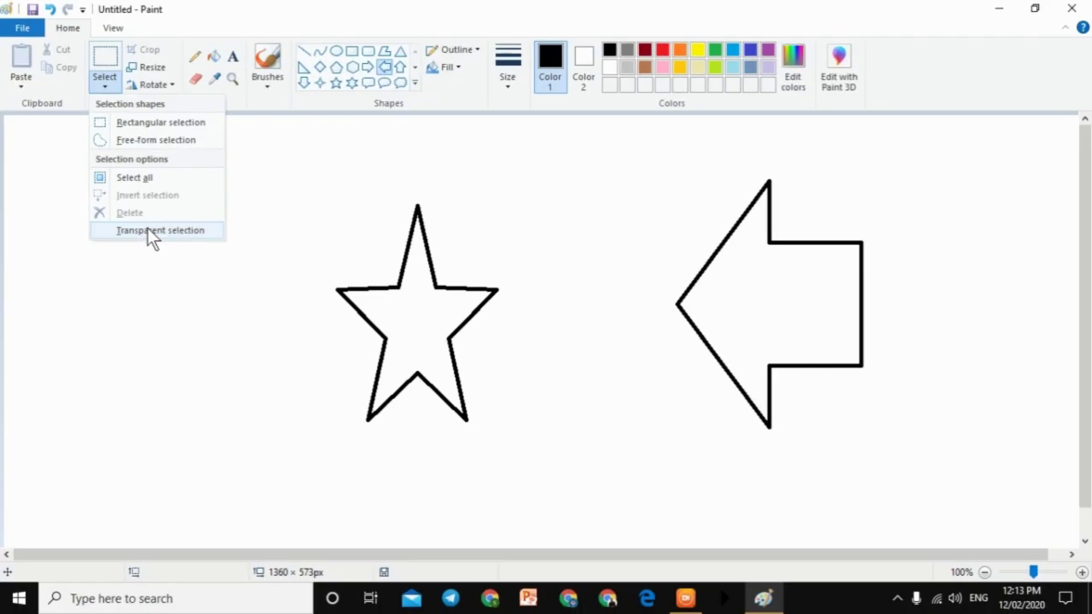
{"action": "left_click", "coordinate": [147, 229]}
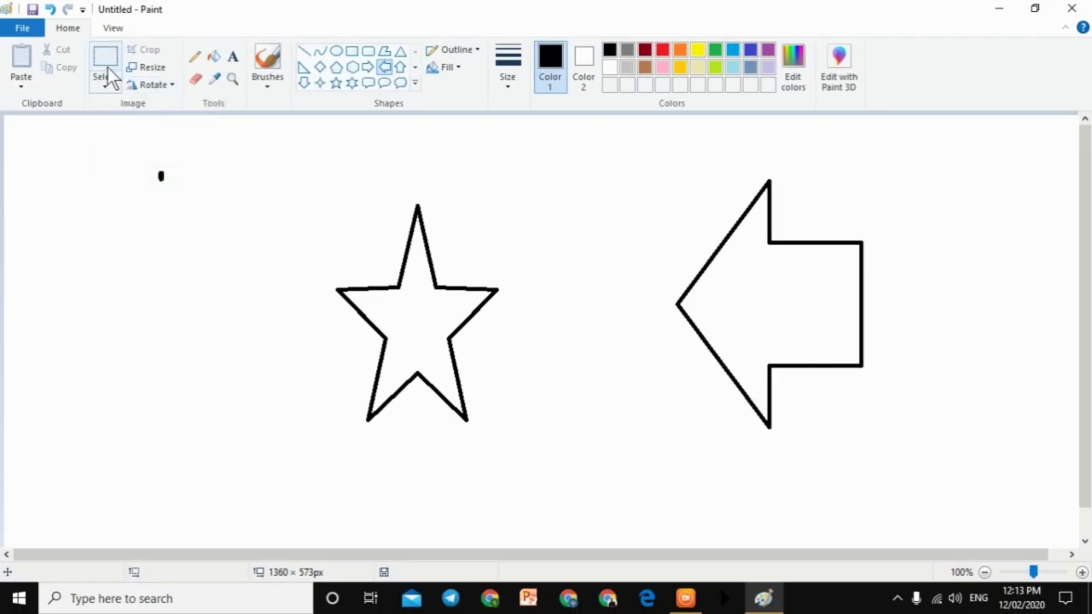
{"action": "left_click_drag", "start_coordinate": [271, 159], "coordinate": [534, 463]}
{"action": "left_click", "coordinate": [555, 375]}
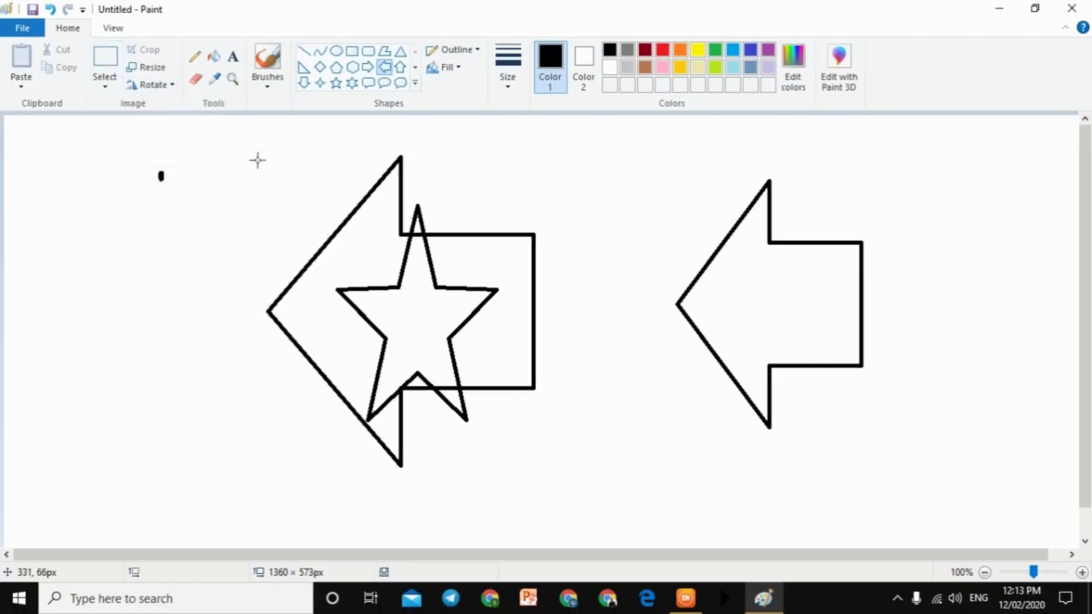
Copy the arrow-and-star pair, drop a transparent copy overlapping the originals, then select all.
{"action": "left_click", "coordinate": [109, 72]}
{"action": "left_click_drag", "start_coordinate": [244, 125], "coordinate": [582, 475]}
{"action": "left_click", "coordinate": [71, 69]}
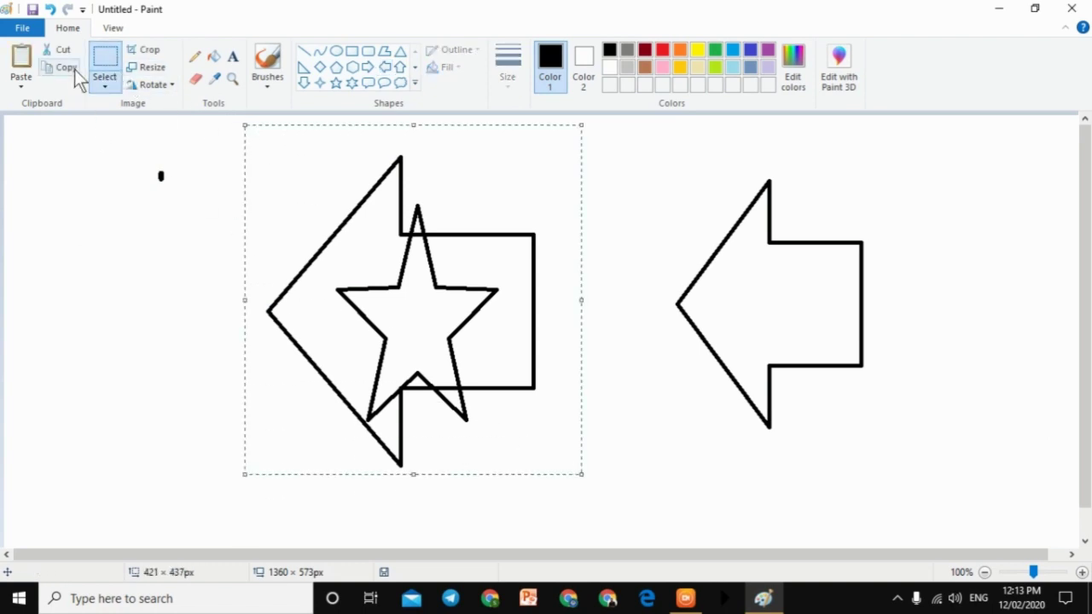
{"action": "left_click", "coordinate": [22, 63]}
{"action": "mouse_move", "coordinate": [98, 287]}
{"action": "left_mouse_down"}
{"action": "mouse_move", "coordinate": [383, 339]}
{"action": "mouse_move", "coordinate": [426, 307]}
{"action": "mouse_move", "coordinate": [454, 320]}
{"action": "mouse_move", "coordinate": [447, 344]}
{"action": "left_mouse_up"}
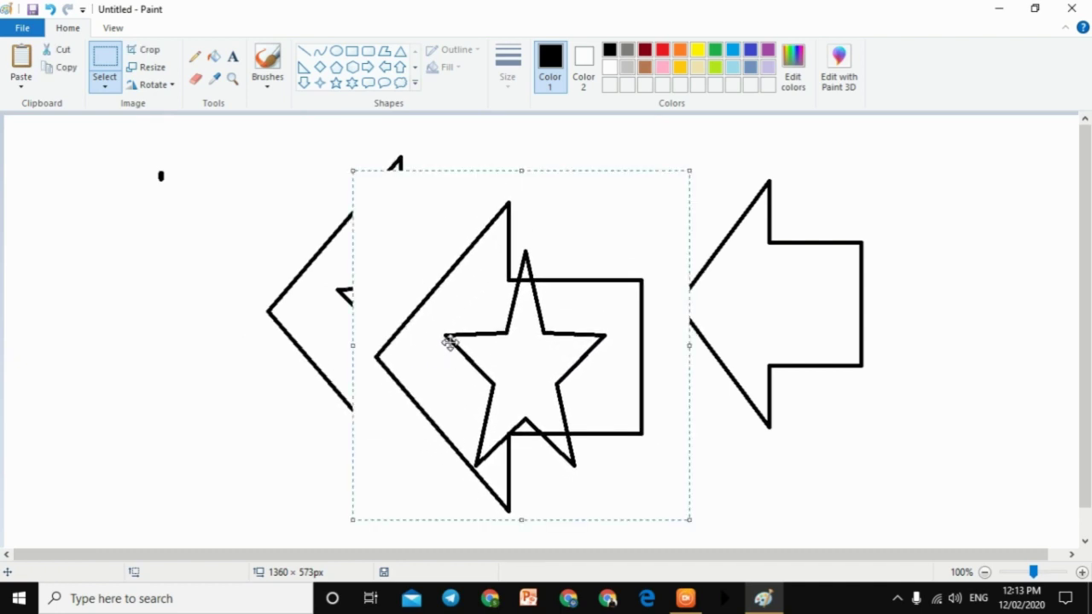
{"action": "left_click", "coordinate": [107, 85]}
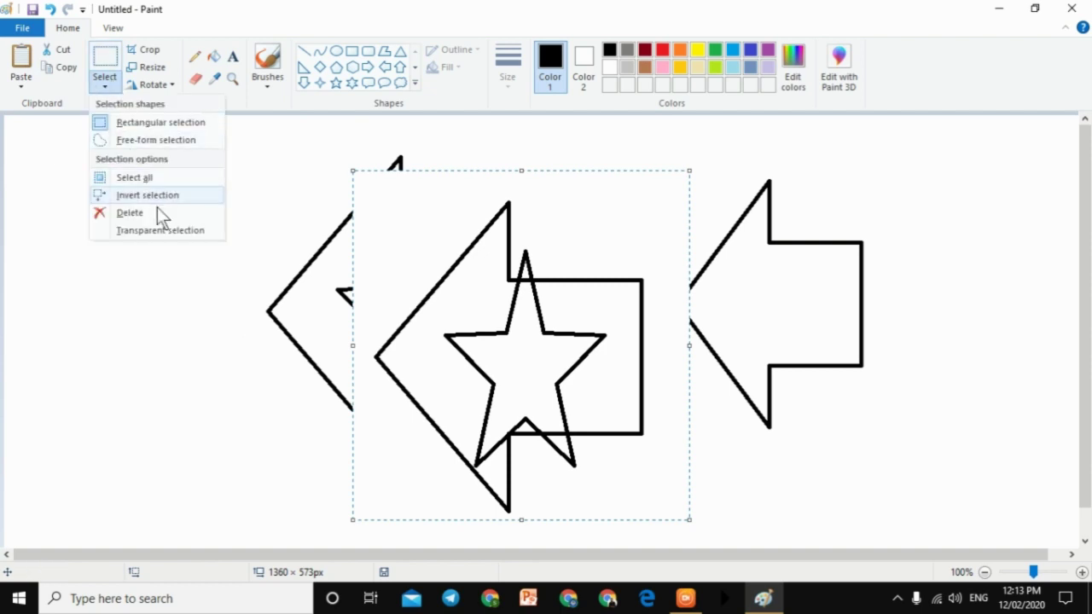
{"action": "left_click", "coordinate": [139, 232]}
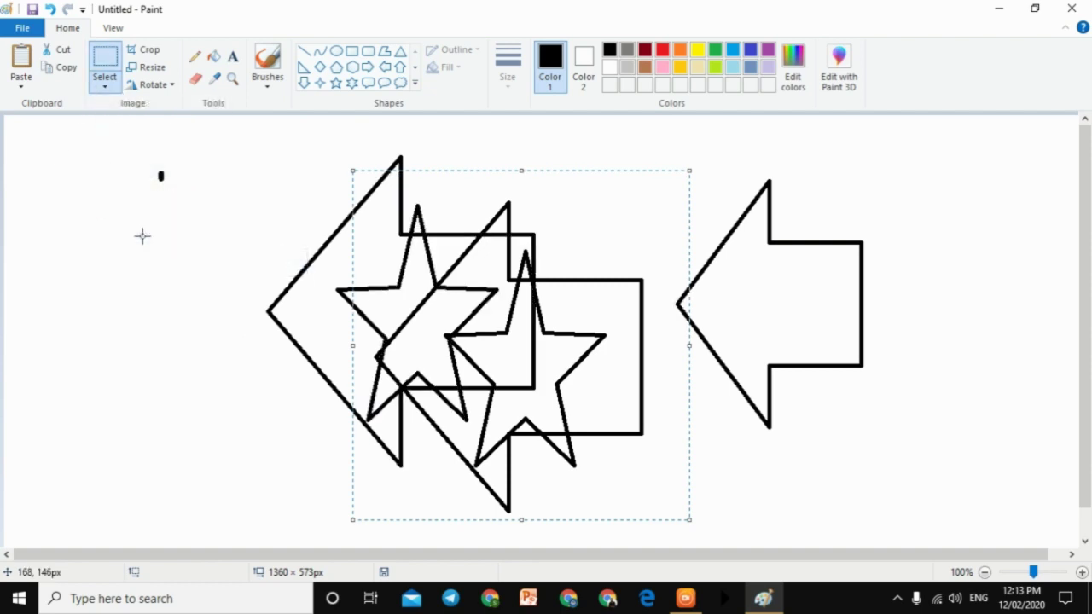
{"action": "left_click_drag", "start_coordinate": [470, 321], "coordinate": [515, 237]}
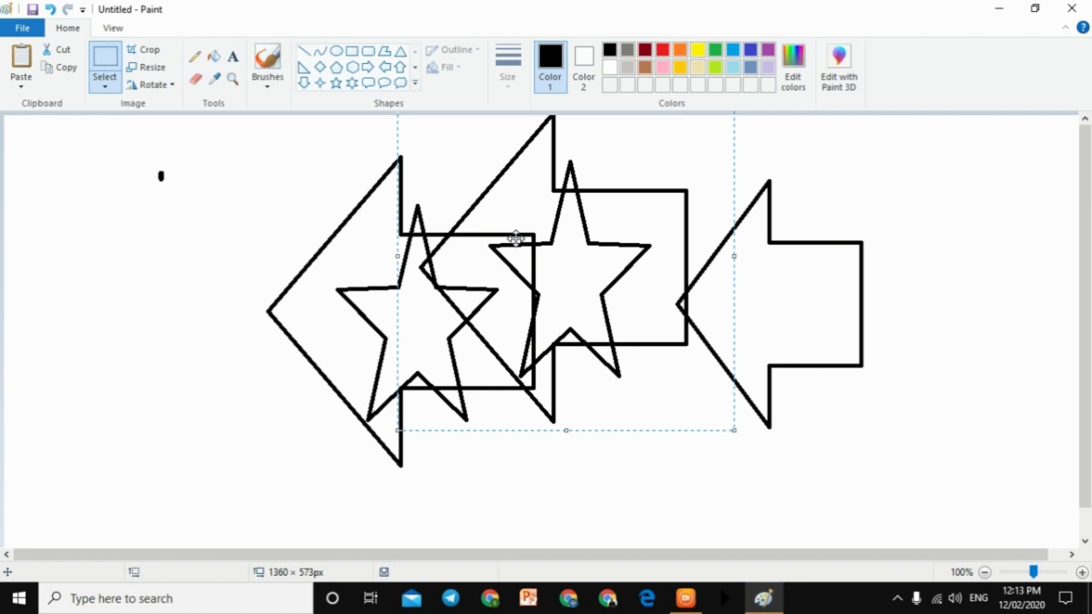
{"action": "left_click", "coordinate": [95, 341]}
{"action": "key", "text": "ctrl+a"}
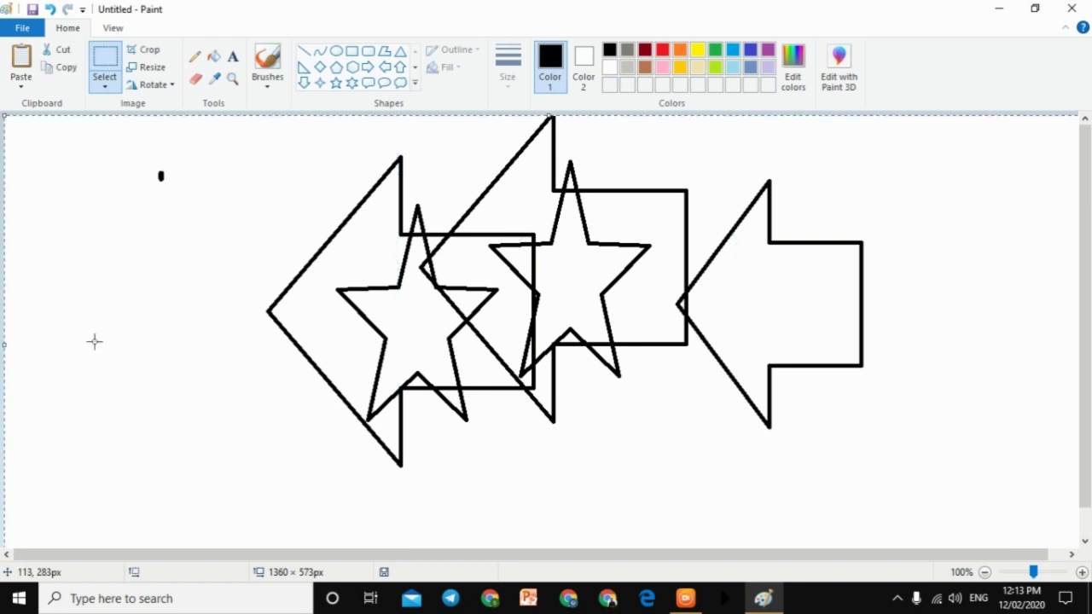
Clear the canvas, draw a large rounded rectangle on the left, and fill it green.
{"action": "key", "text": "Delete"}
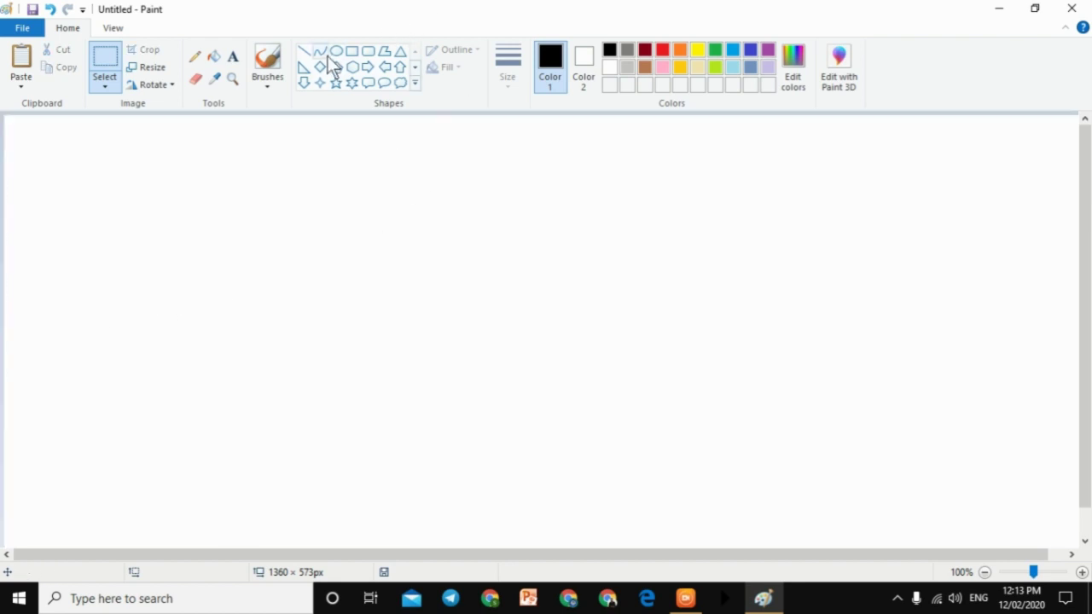
{"action": "left_click", "coordinate": [366, 52]}
{"action": "left_click_drag", "start_coordinate": [228, 175], "coordinate": [607, 402]}
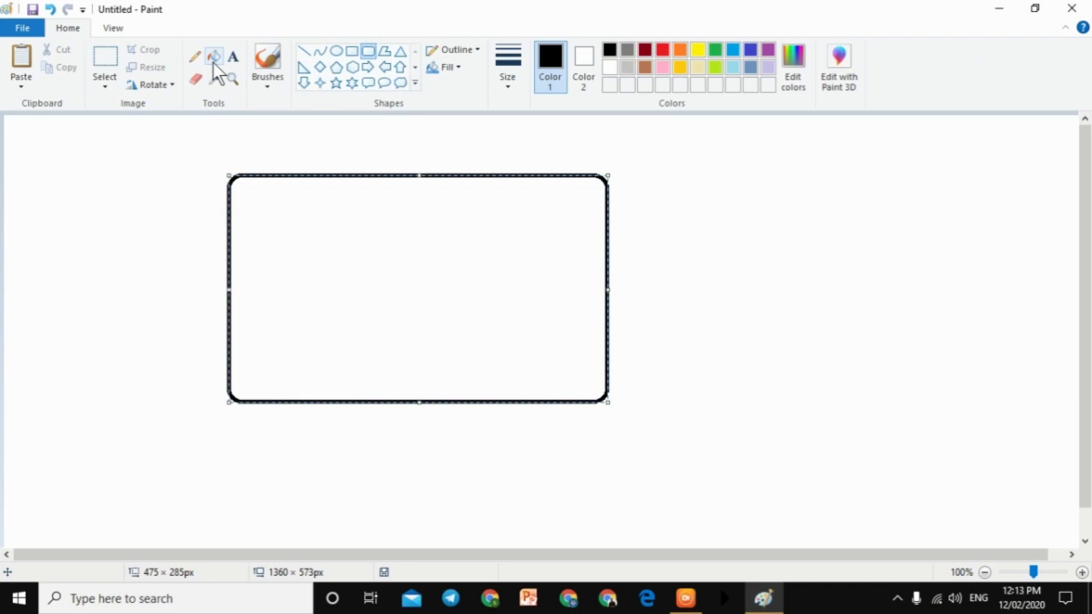
{"action": "left_click", "coordinate": [213, 63]}
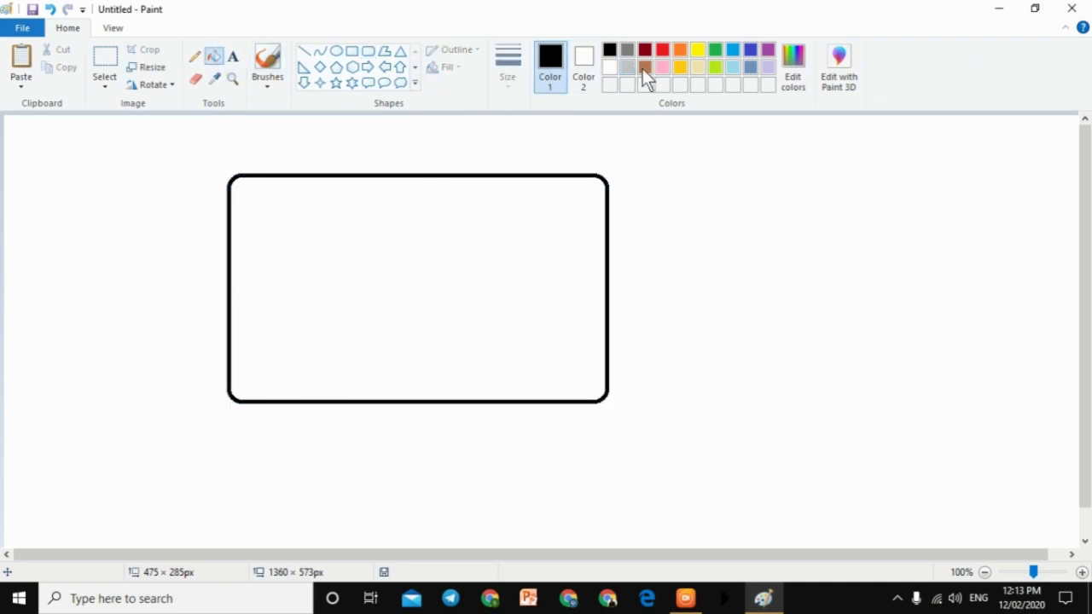
{"action": "left_click", "coordinate": [716, 50]}
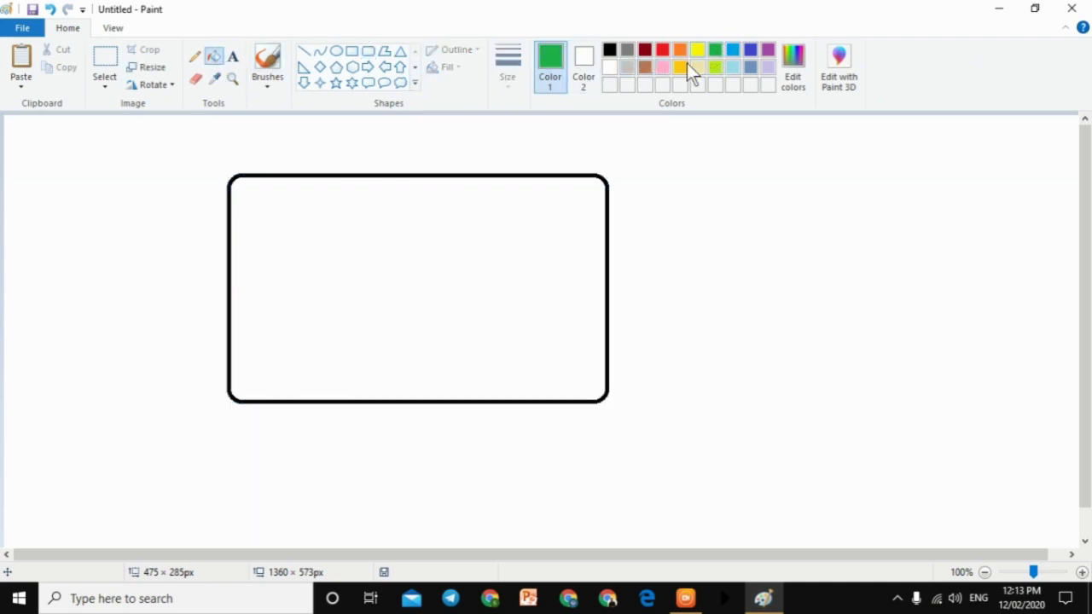
{"action": "left_click", "coordinate": [471, 220]}
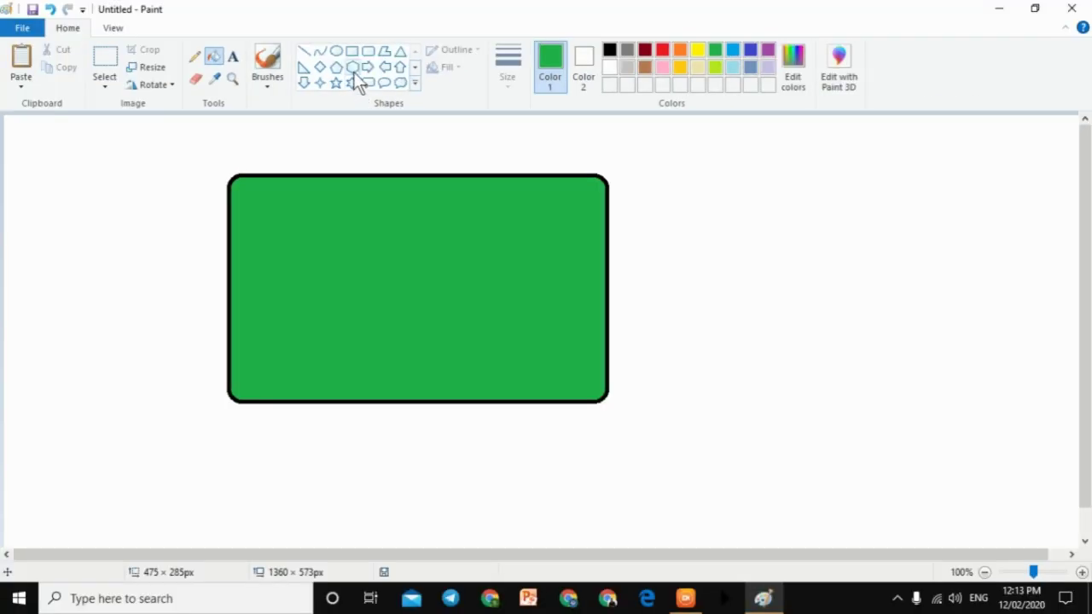
Draw a black-outlined hexagon to the right of the rectangle and fill it red.
{"action": "left_click", "coordinate": [353, 70]}
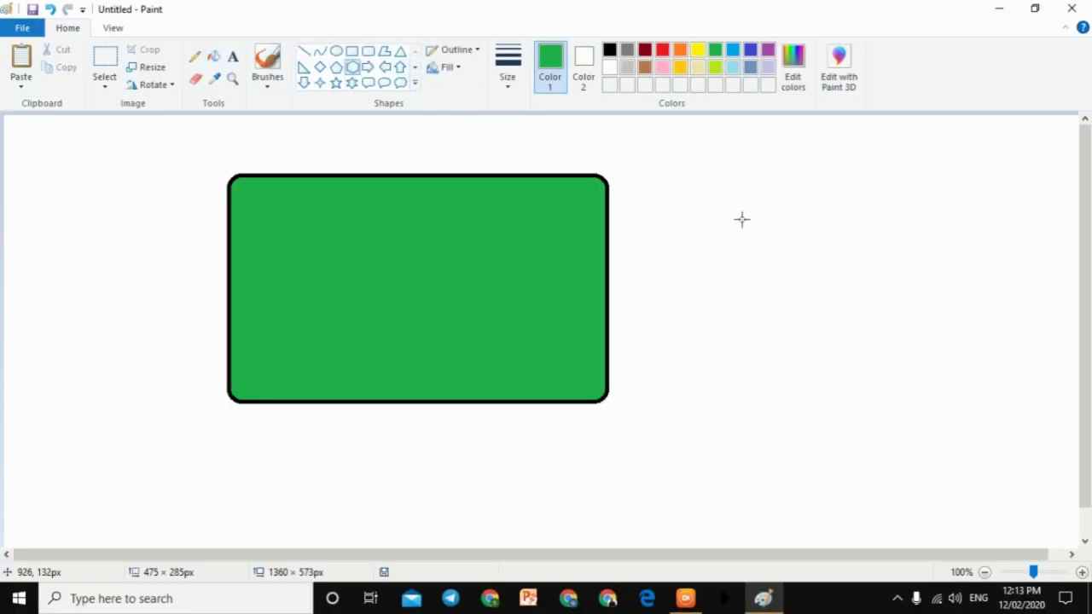
{"action": "left_click_drag", "start_coordinate": [740, 219], "coordinate": [913, 433]}
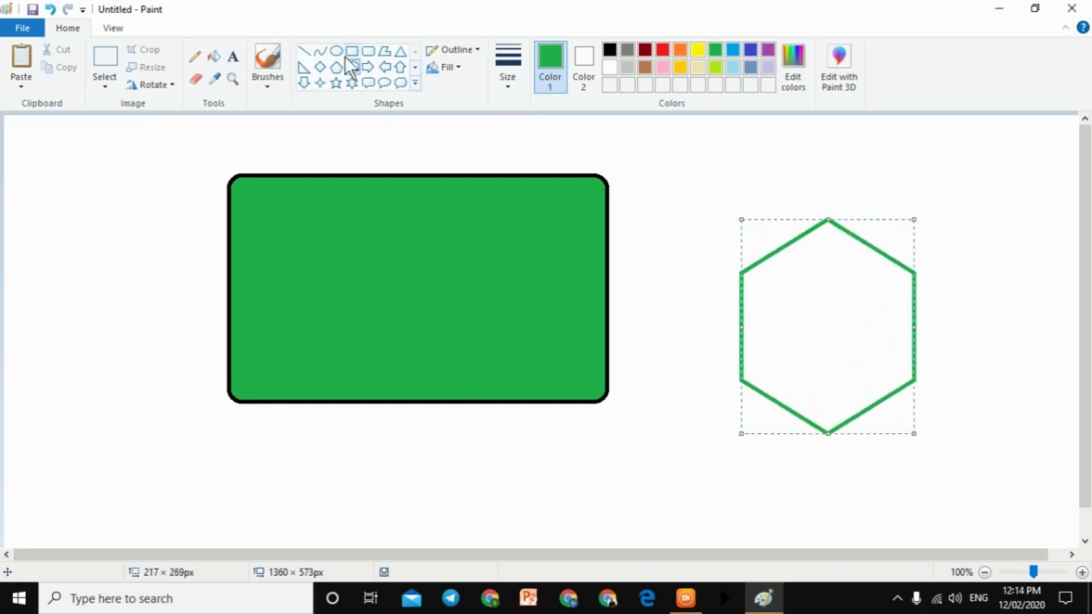
{"action": "left_click", "coordinate": [611, 49]}
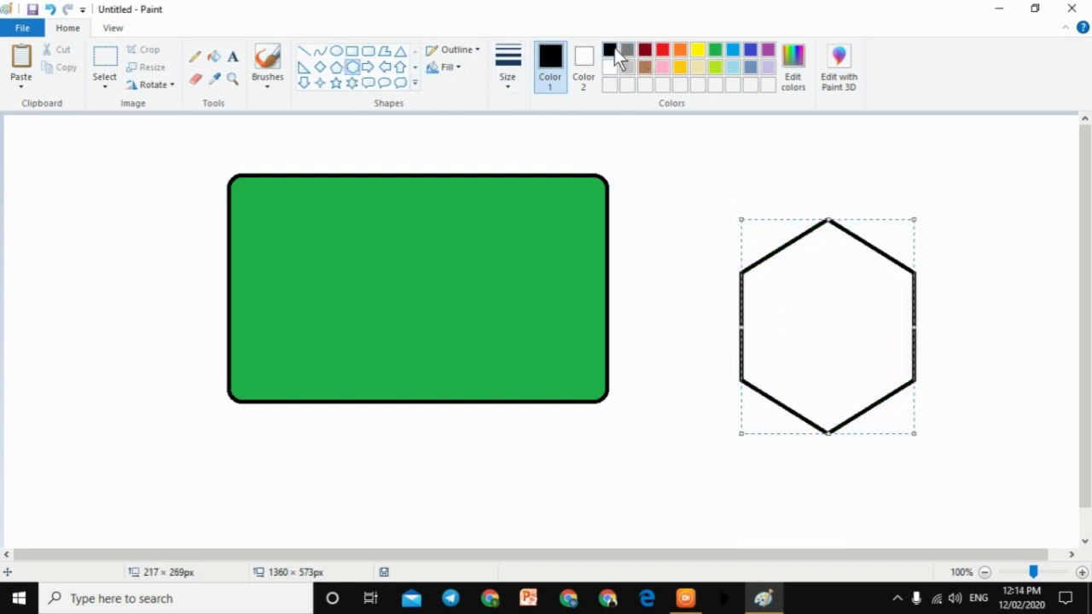
{"action": "left_click", "coordinate": [214, 60]}
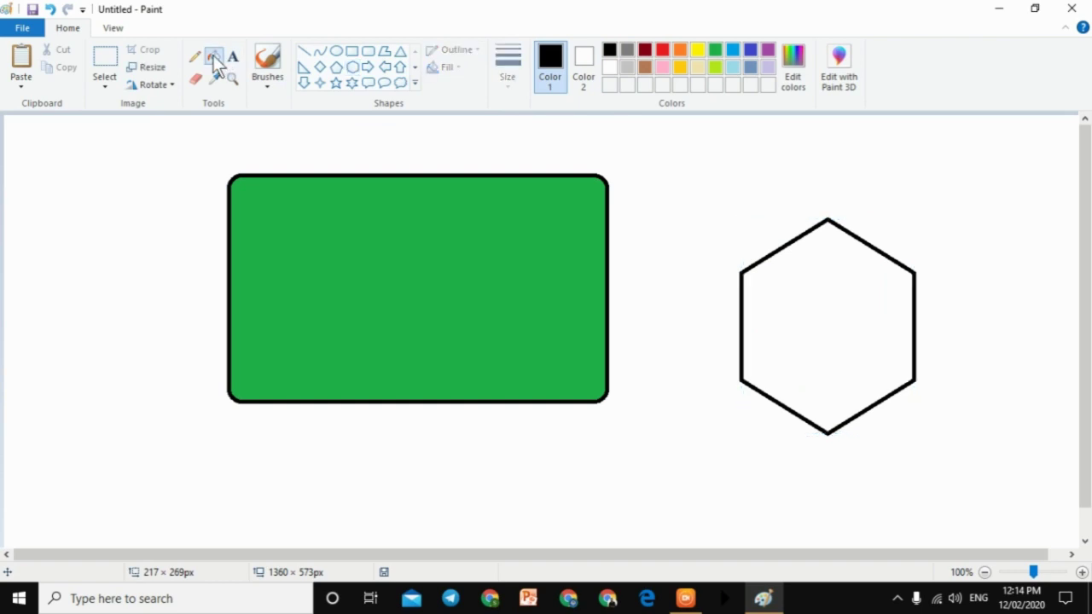
{"action": "left_click", "coordinate": [683, 48]}
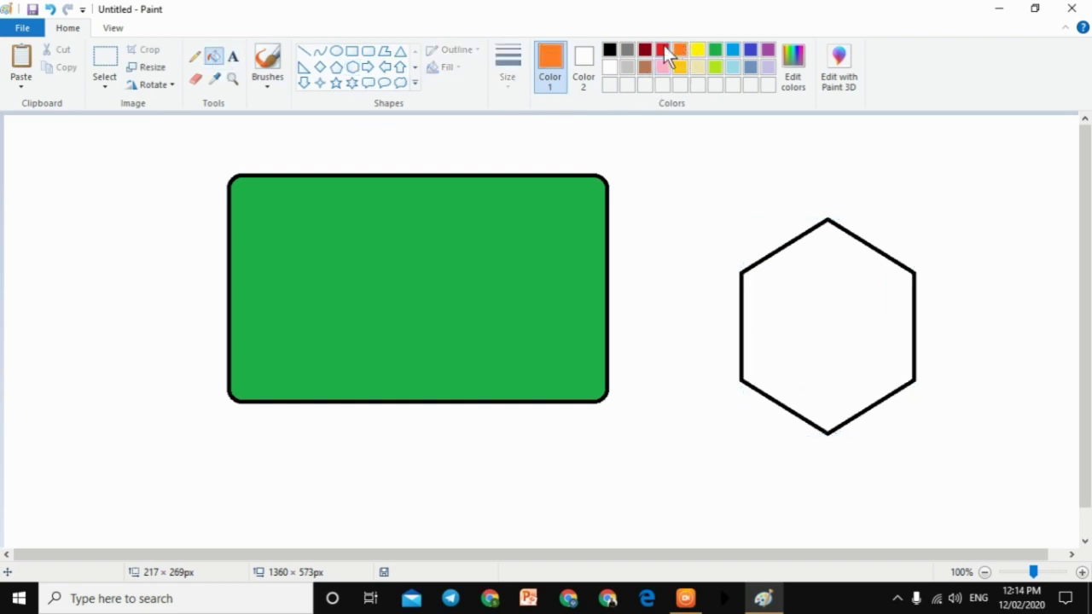
{"action": "left_click", "coordinate": [663, 47]}
{"action": "left_click", "coordinate": [814, 235]}
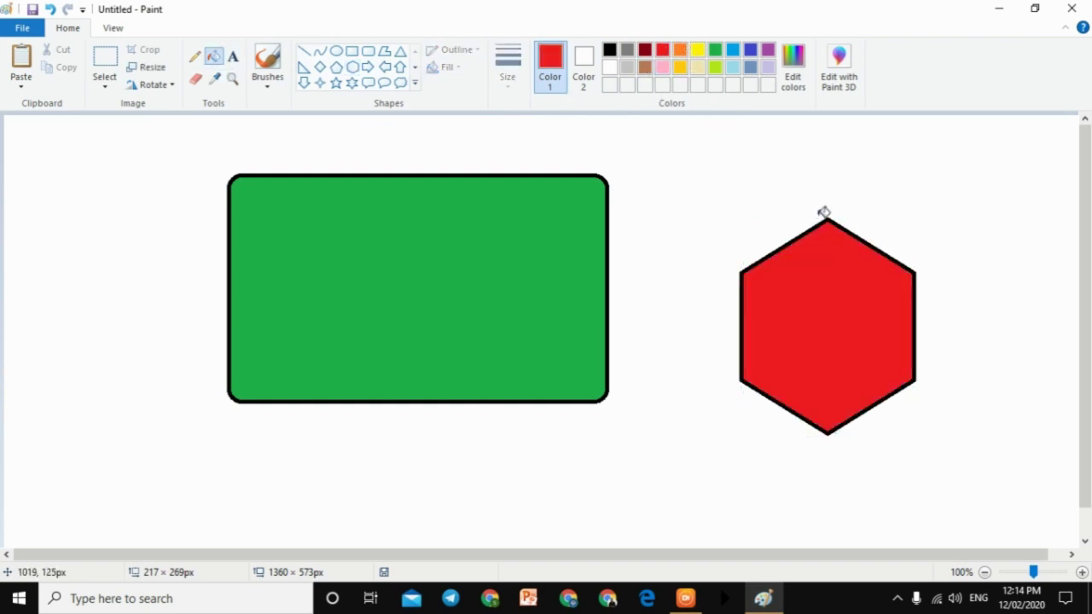
Select the red hexagon, enable transparent selection, and move it over the green rectangle.
{"action": "left_click", "coordinate": [107, 64]}
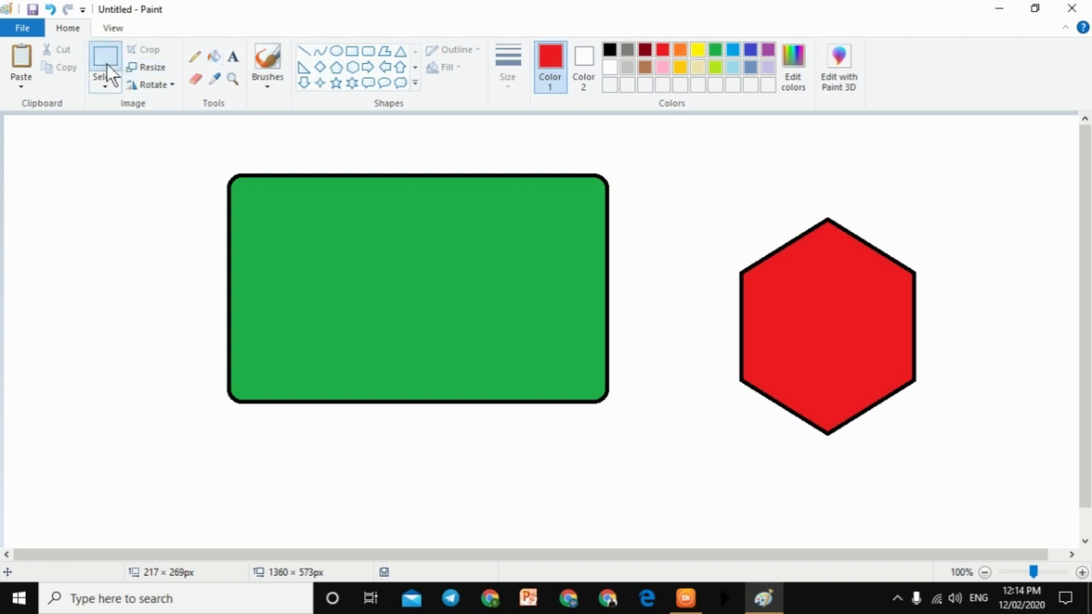
{"action": "left_click_drag", "start_coordinate": [678, 170], "coordinate": [975, 445]}
{"action": "left_click_drag", "start_coordinate": [867, 373], "coordinate": [850, 335]}
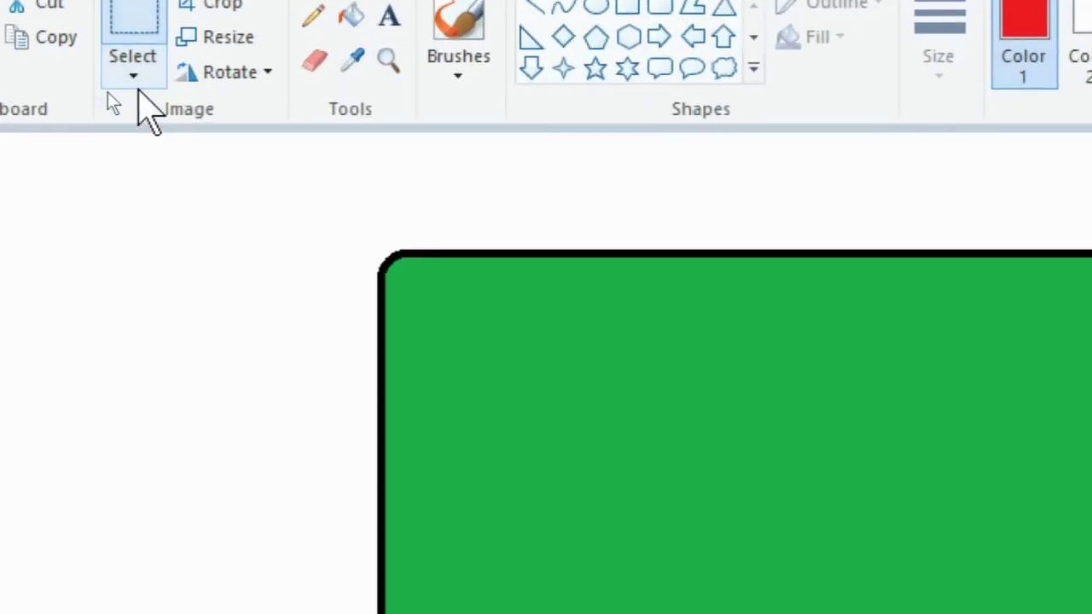
{"action": "left_click", "coordinate": [105, 86]}
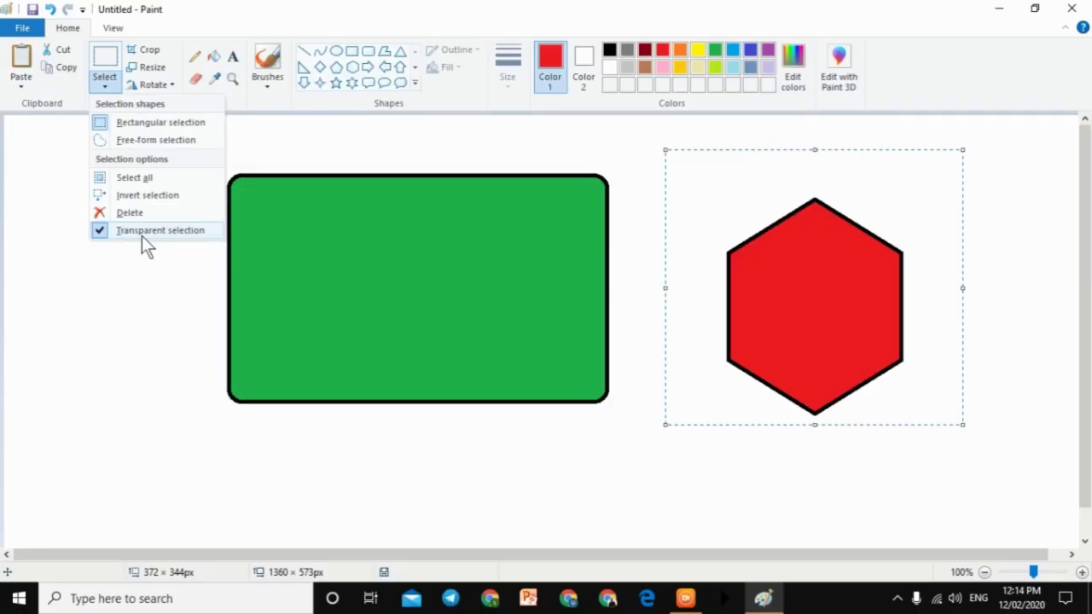
{"action": "left_click", "coordinate": [210, 368]}
{"action": "left_click_drag", "start_coordinate": [750, 362], "coordinate": [798, 389]}
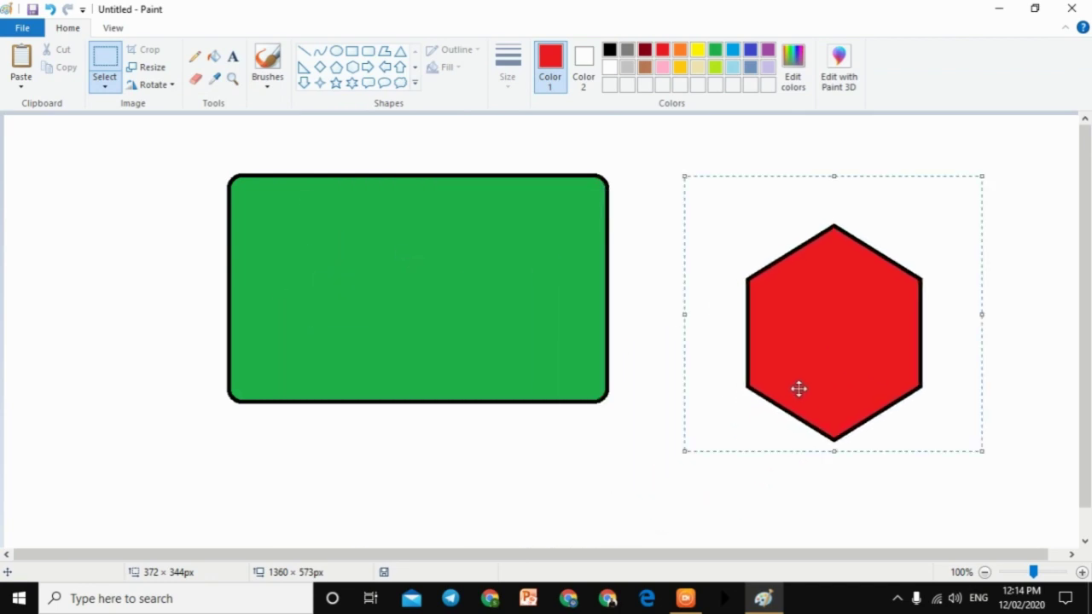
Shrink the transparent hexagon and position it at the green rectangle's top-left.
{"action": "left_click", "coordinate": [99, 92]}
{"action": "left_click", "coordinate": [158, 231]}
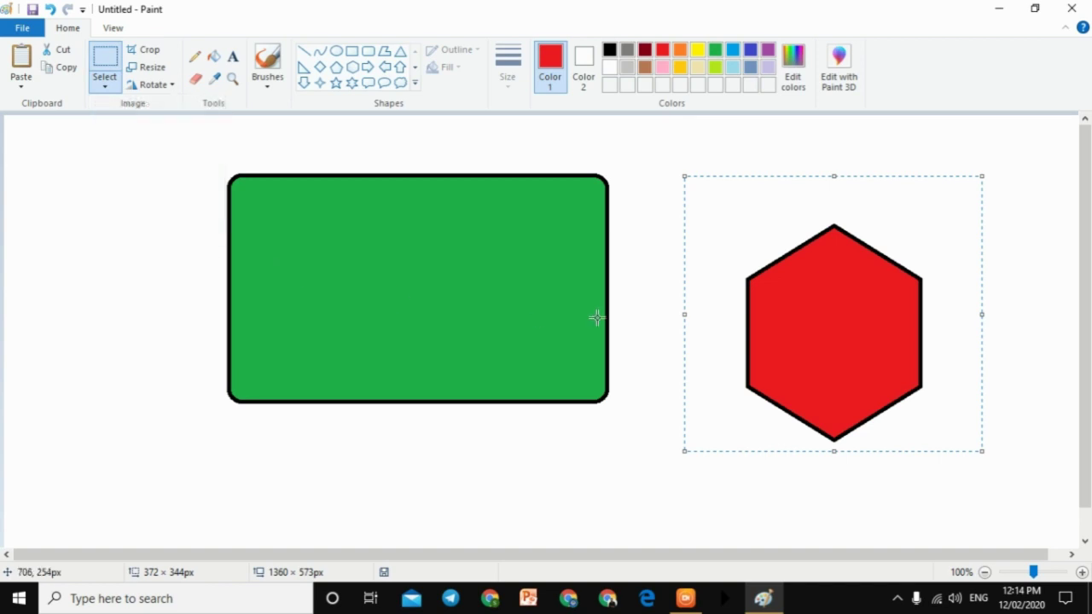
{"action": "left_click_drag", "start_coordinate": [840, 317], "coordinate": [408, 266]}
{"action": "left_click_drag", "start_coordinate": [548, 124], "coordinate": [474, 264]}
{"action": "left_click_drag", "start_coordinate": [346, 349], "coordinate": [364, 302]}
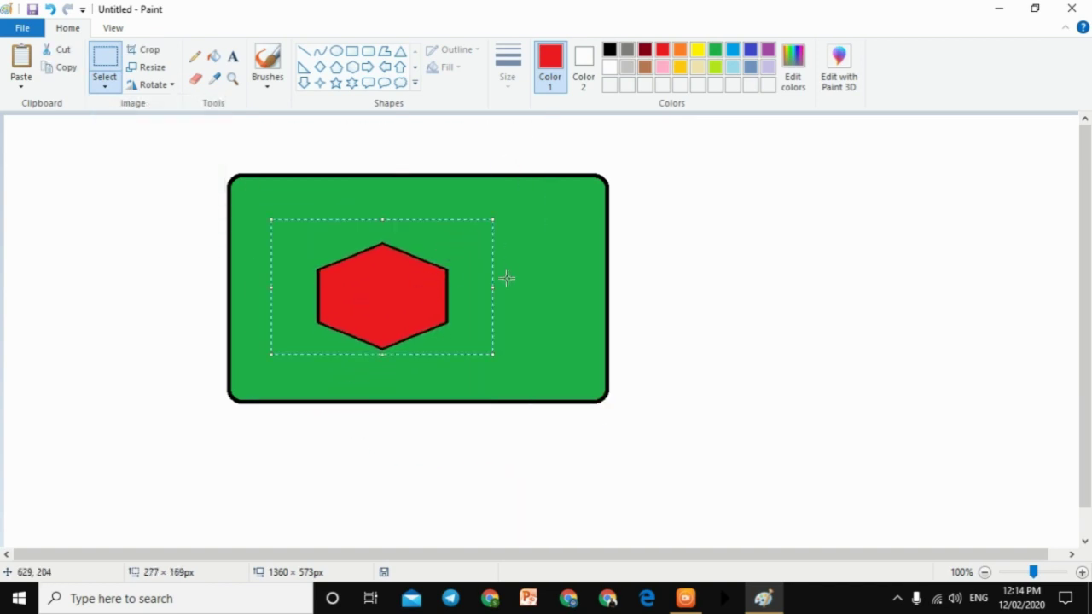
{"action": "left_click_drag", "start_coordinate": [492, 286], "coordinate": [324, 283]}
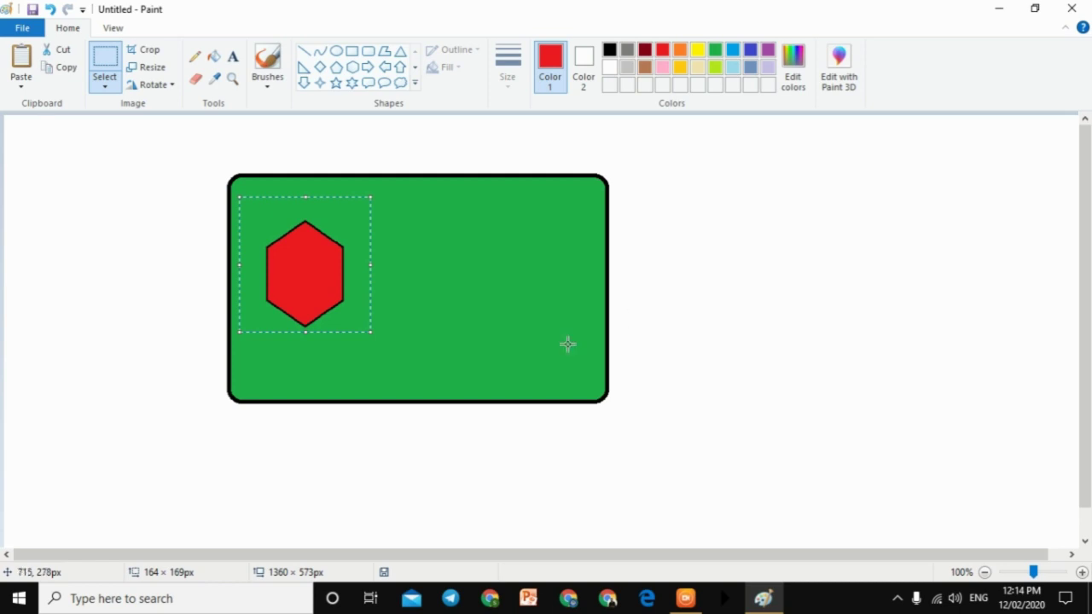
{"action": "left_click_drag", "start_coordinate": [355, 261], "coordinate": [337, 241]}
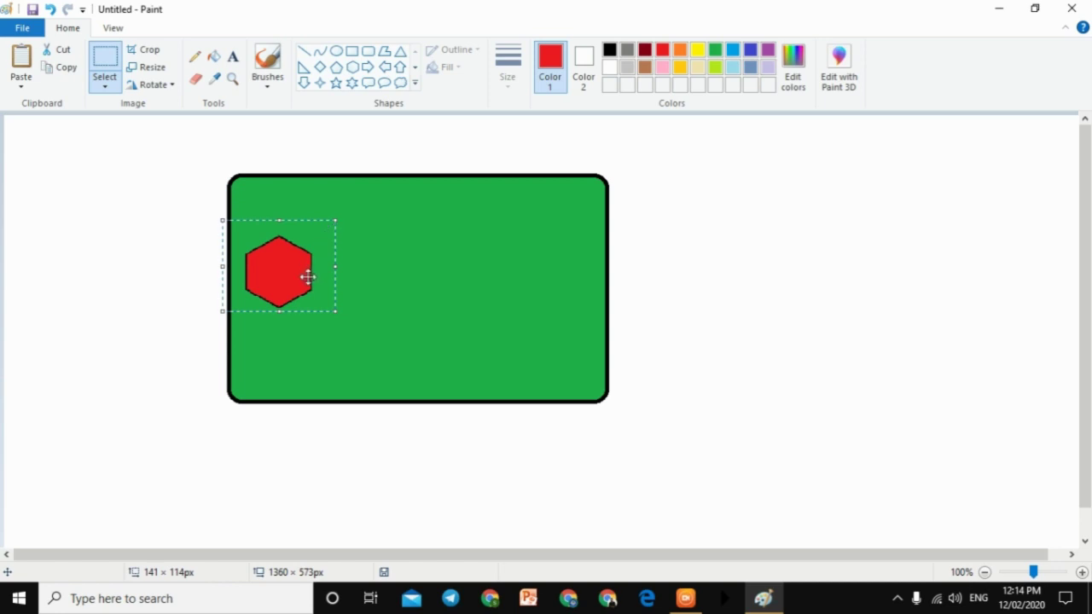
{"action": "left_click_drag", "start_coordinate": [308, 277], "coordinate": [320, 234]}
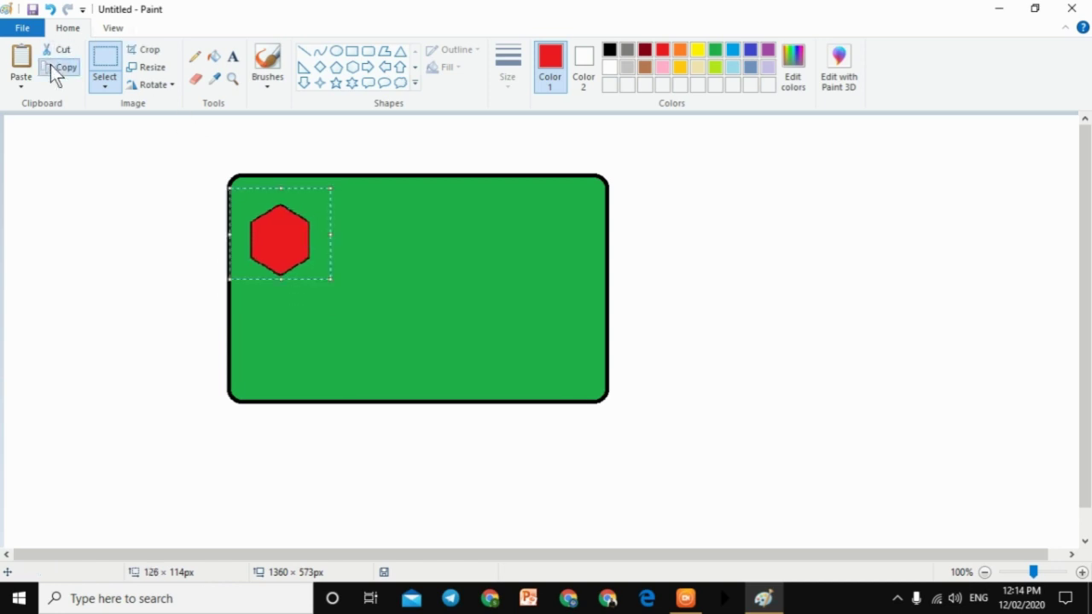
Copy the small hexagon and paste five copies, arranging all six in two rows of three.
{"action": "left_click", "coordinate": [20, 78]}
{"action": "left_click", "coordinate": [51, 104]}
{"action": "left_click_drag", "start_coordinate": [93, 173], "coordinate": [426, 244]}
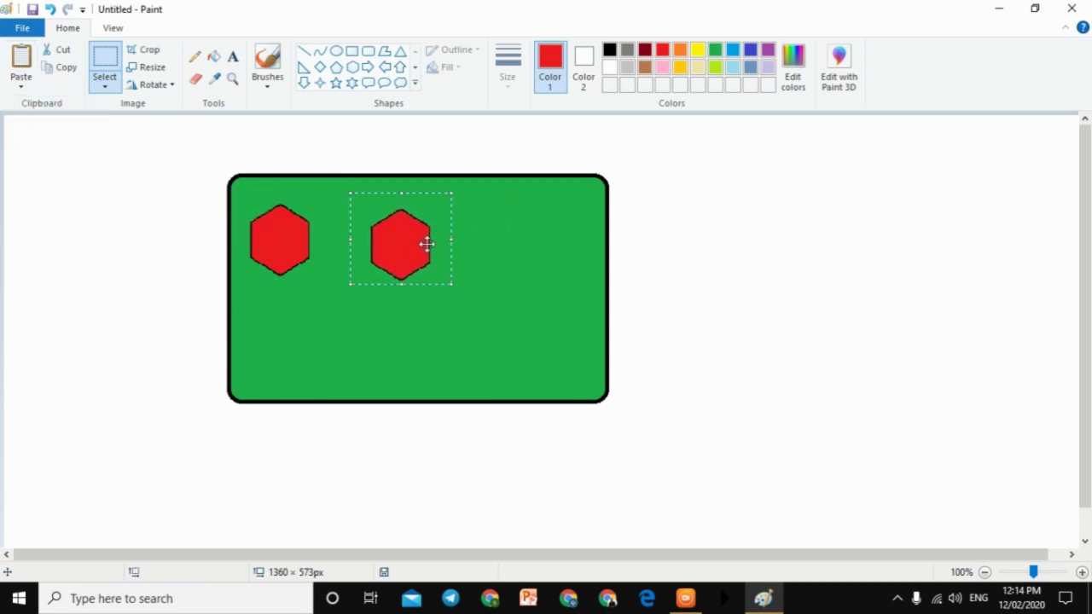
{"action": "left_click", "coordinate": [25, 60]}
{"action": "left_click_drag", "start_coordinate": [44, 150], "coordinate": [523, 224]}
{"action": "left_click", "coordinate": [17, 55]}
{"action": "left_click_drag", "start_coordinate": [39, 158], "coordinate": [264, 343]}
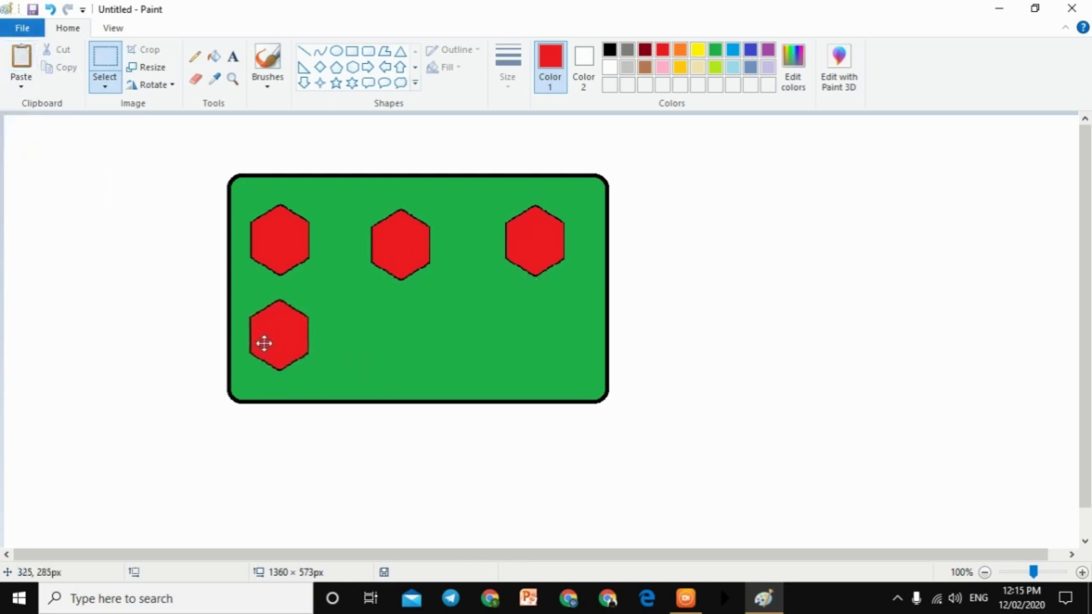
{"action": "left_click", "coordinate": [20, 66]}
{"action": "left_click_drag", "start_coordinate": [53, 183], "coordinate": [404, 358]}
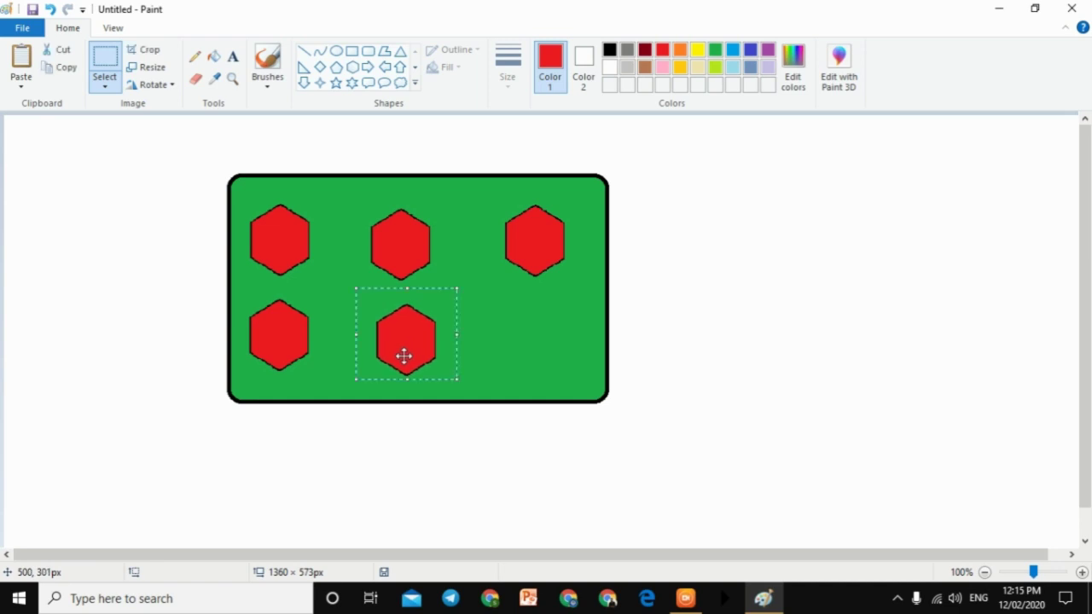
{"action": "left_click", "coordinate": [19, 69]}
{"action": "left_click_drag", "start_coordinate": [68, 118], "coordinate": [555, 295]}
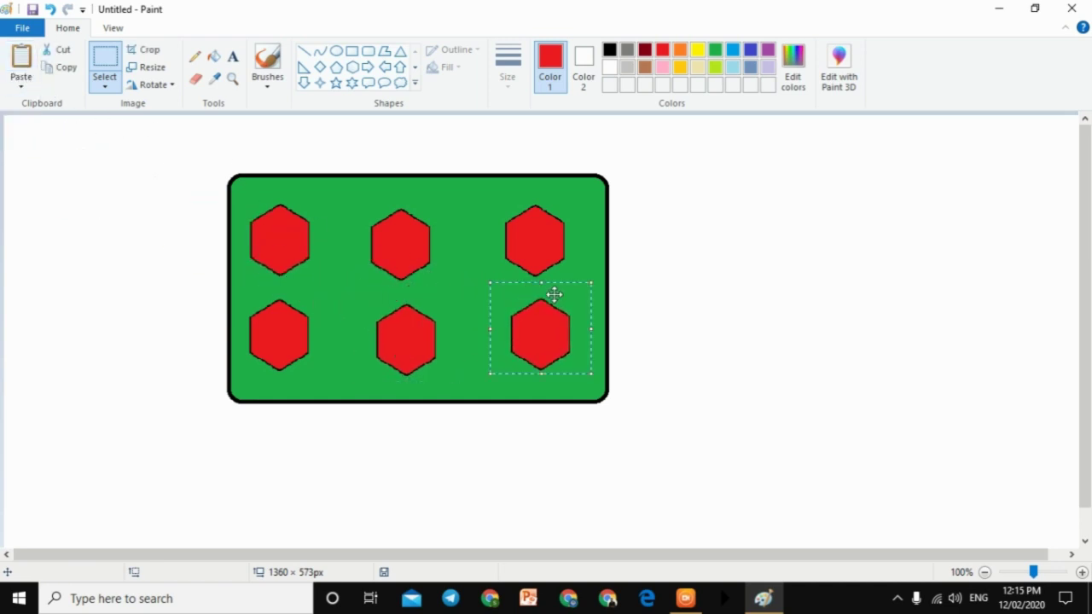
{"action": "left_click", "coordinate": [748, 299]}
Clear the canvas, then open the Hindi Good Morning poster from Downloads, discarding unsaved changes.
{"action": "key", "text": "ctrl+a"}
{"action": "key", "text": "Delete"}
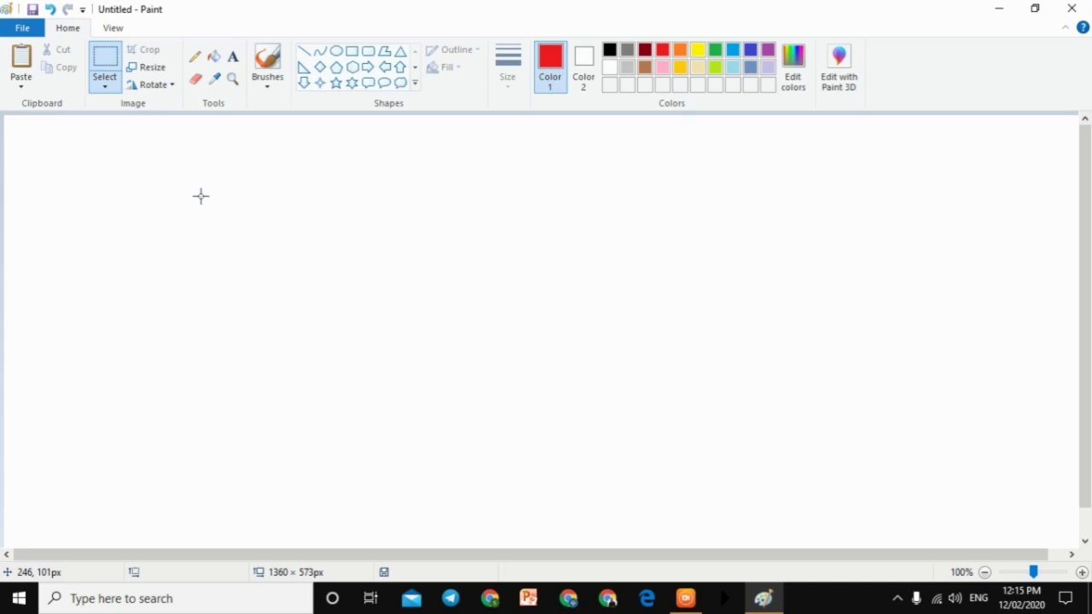
{"action": "left_click", "coordinate": [22, 27]}
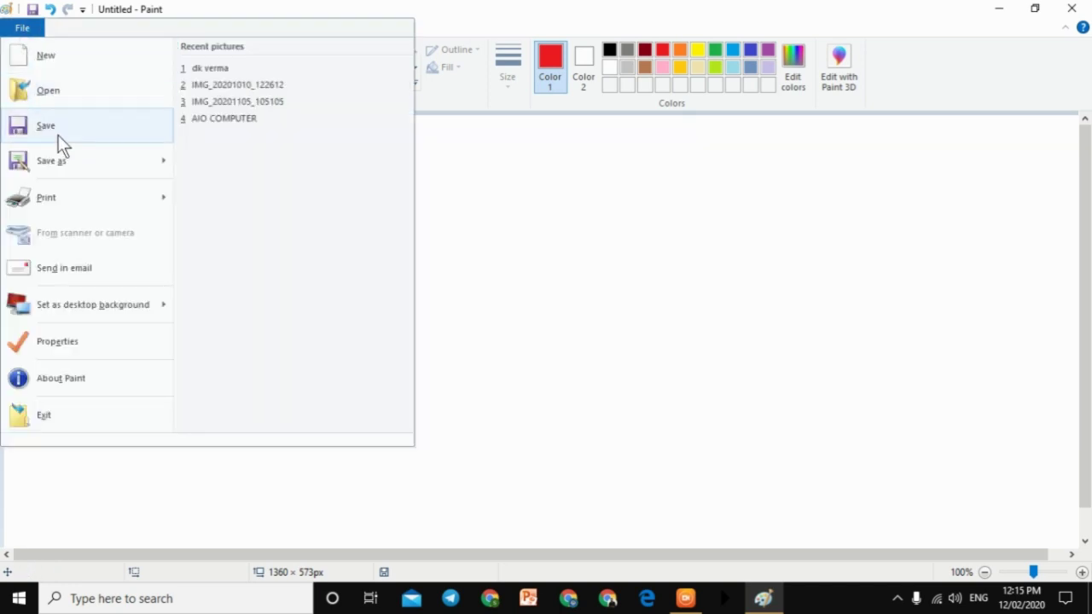
{"action": "left_click", "coordinate": [43, 90]}
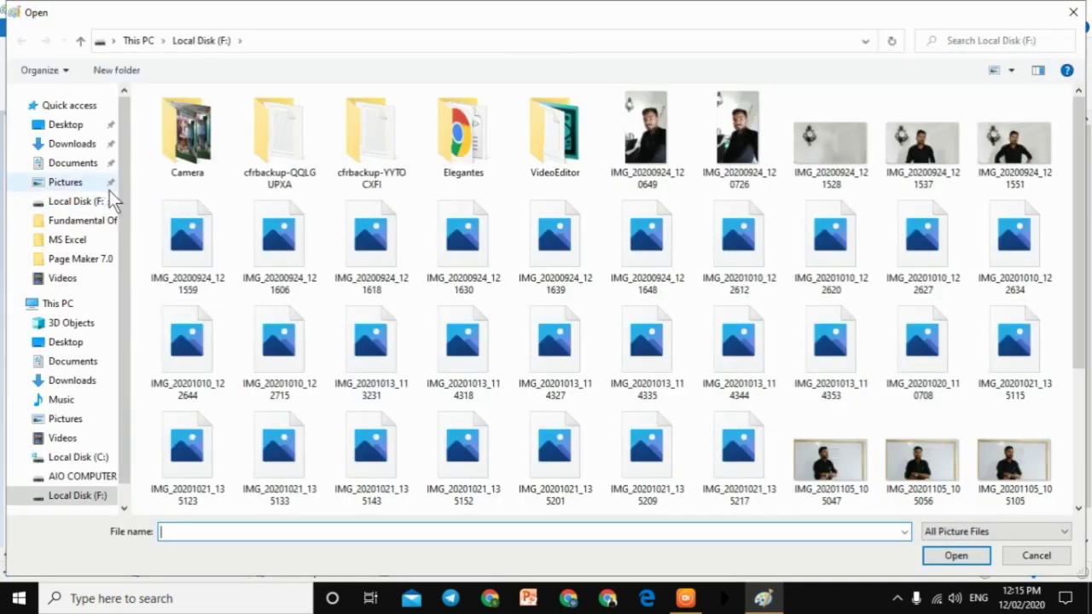
{"action": "left_click", "coordinate": [70, 143]}
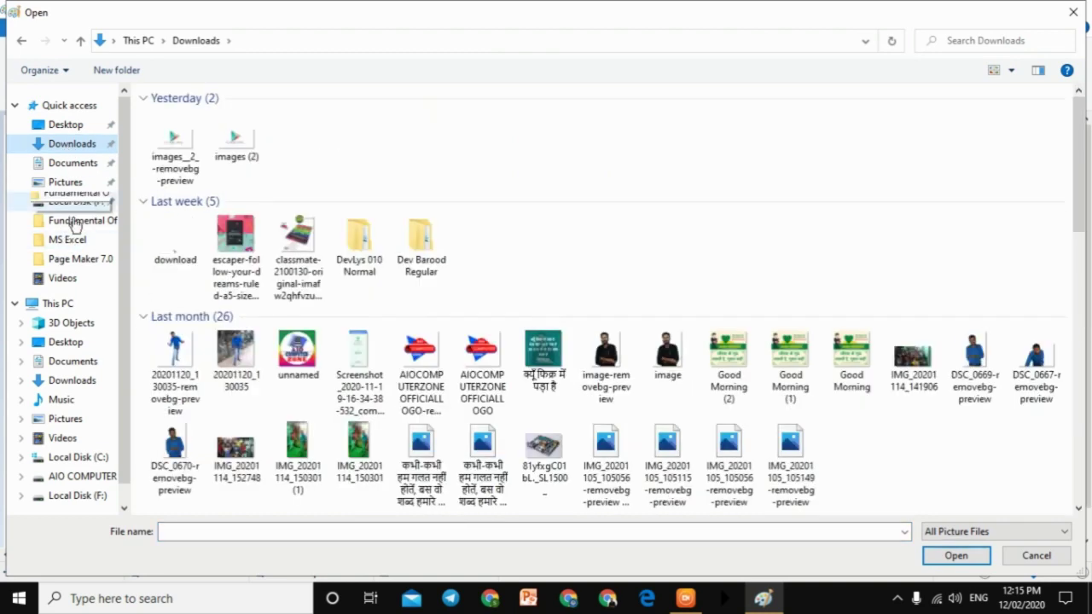
{"action": "left_click_drag", "start_coordinate": [298, 354], "coordinate": [295, 371]}
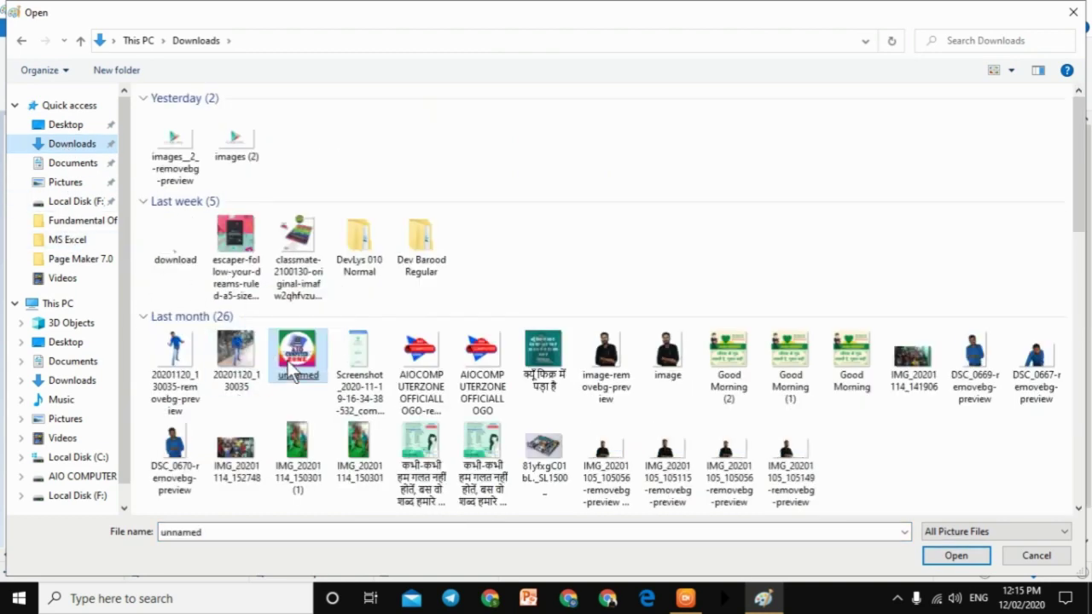
{"action": "left_click", "coordinate": [491, 456]}
{"action": "double_click", "coordinate": [497, 456]}
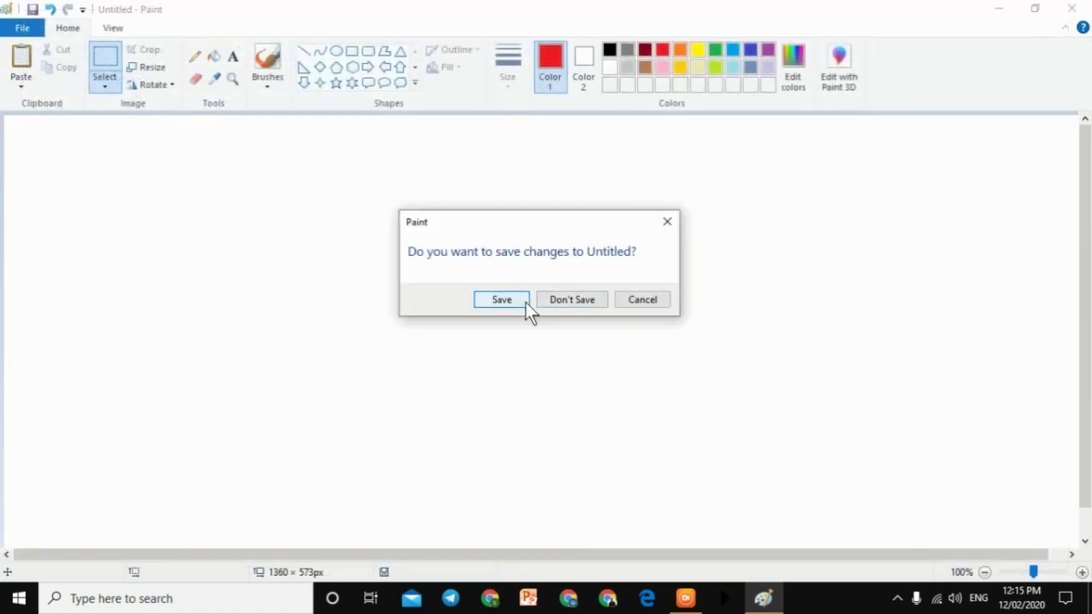
{"action": "left_click", "coordinate": [563, 299]}
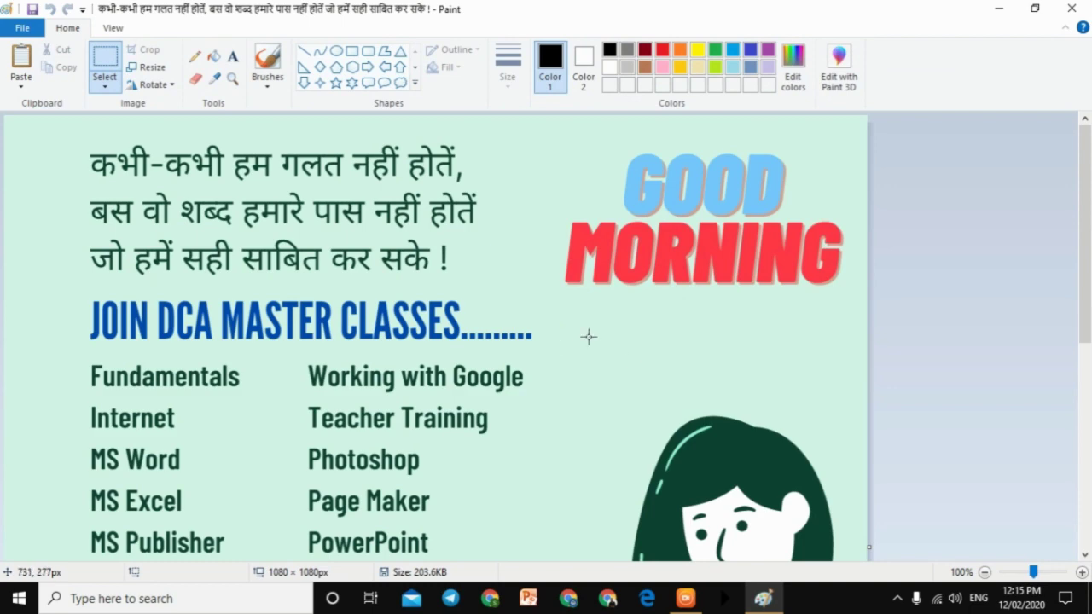
{"action": "scroll", "coordinate": [588, 334], "scroll_direction": "down", "scroll_amount": 3}
{"action": "scroll", "coordinate": [588, 337], "scroll_direction": "up", "scroll_amount": 3}
{"action": "scroll", "coordinate": [587, 337], "scroll_direction": "down", "scroll_amount": 3}
{"action": "scroll", "coordinate": [589, 337], "scroll_direction": "up", "scroll_amount": 3}
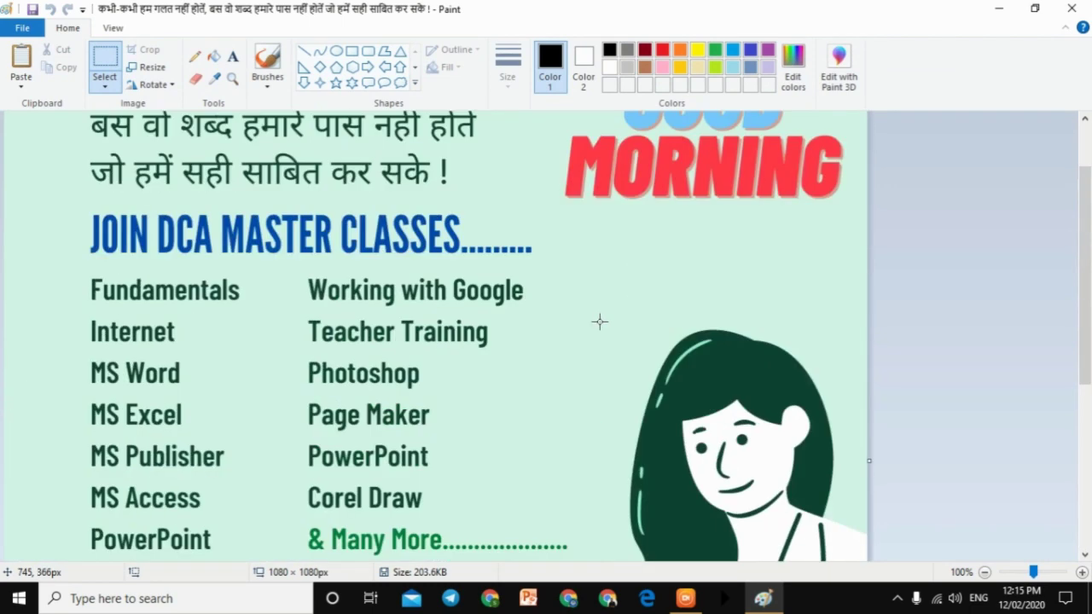
{"action": "scroll", "coordinate": [600, 333], "scroll_direction": "down", "scroll_amount": 1}
{"action": "scroll", "coordinate": [588, 322], "scroll_direction": "up", "scroll_amount": 2}
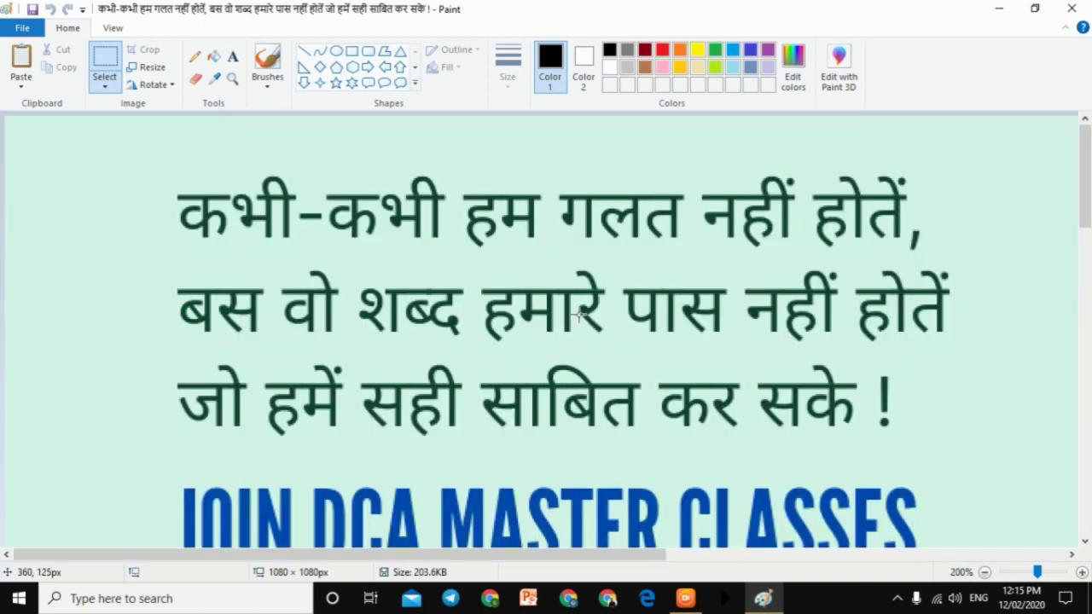
{"action": "scroll", "coordinate": [580, 315], "scroll_direction": "down", "scroll_amount": 2}
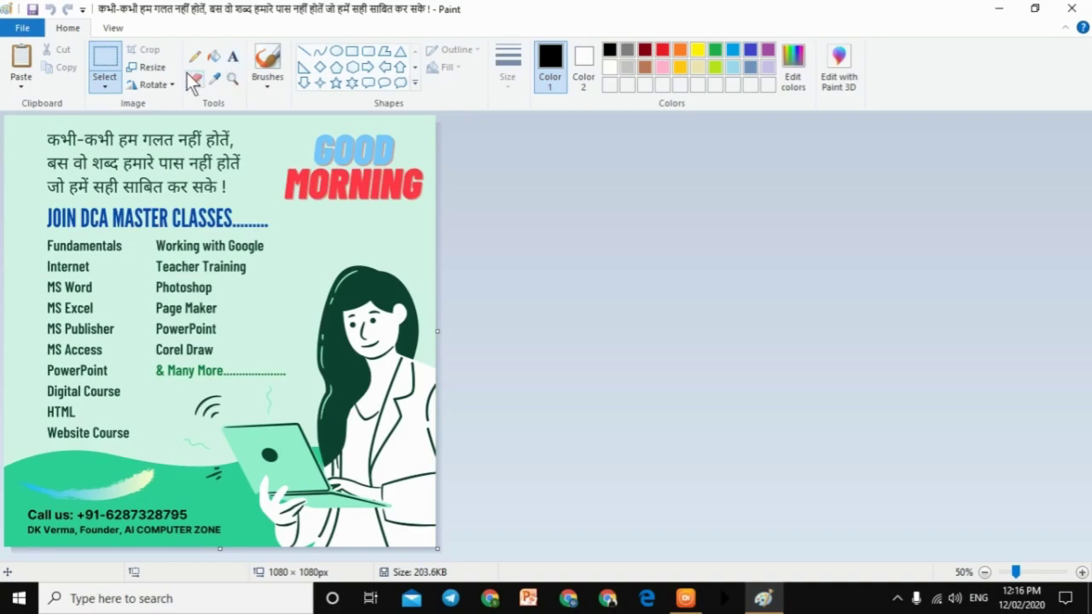
{"action": "left_click", "coordinate": [110, 85]}
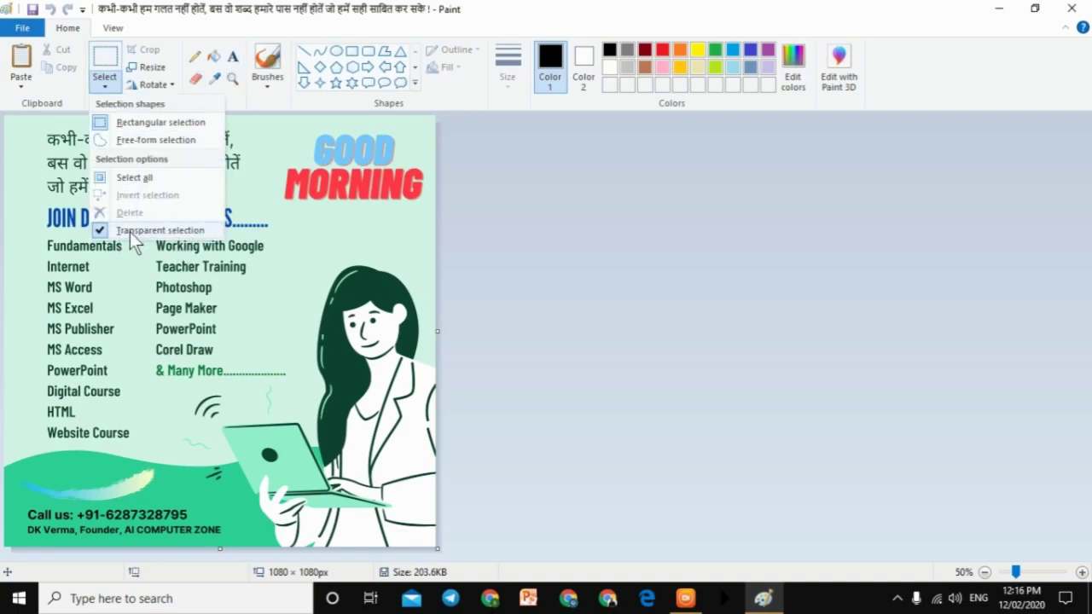
{"action": "left_click", "coordinate": [184, 232]}
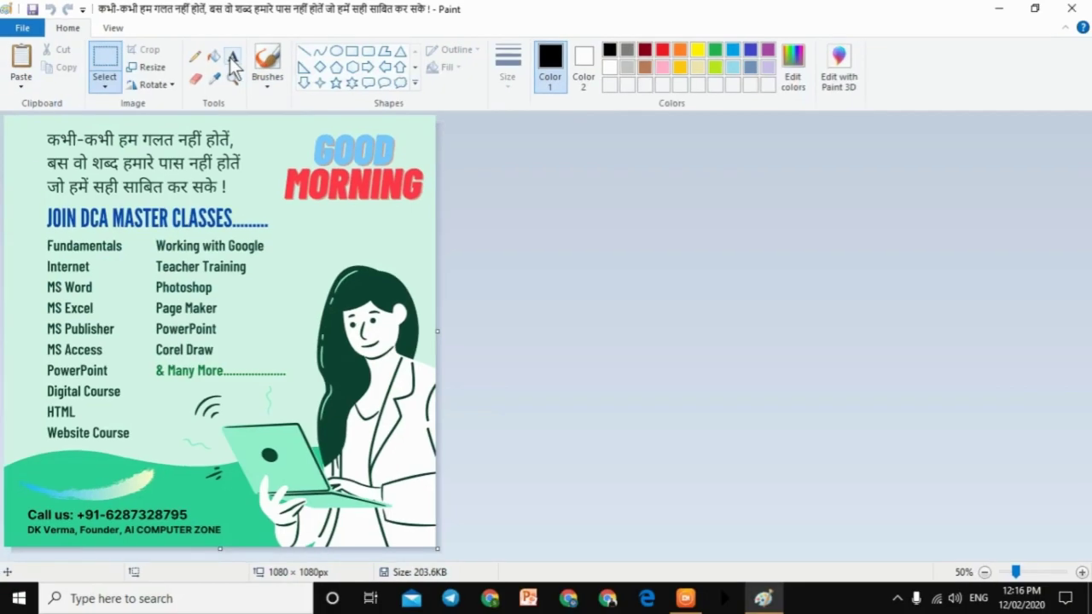
{"action": "left_click", "coordinate": [232, 60]}
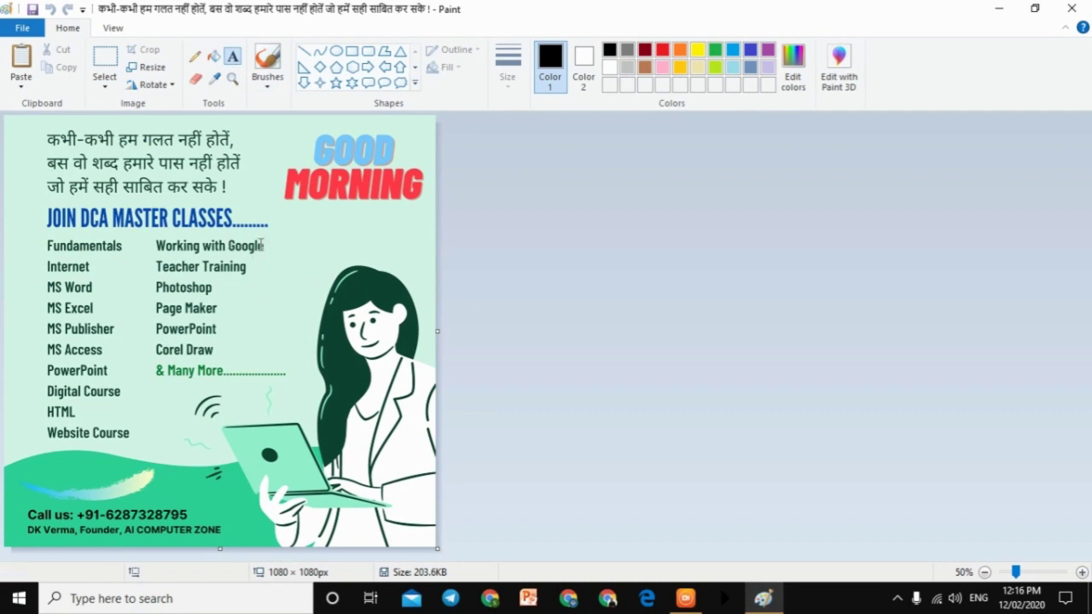
{"action": "left_click_drag", "start_coordinate": [285, 222], "coordinate": [409, 251]}
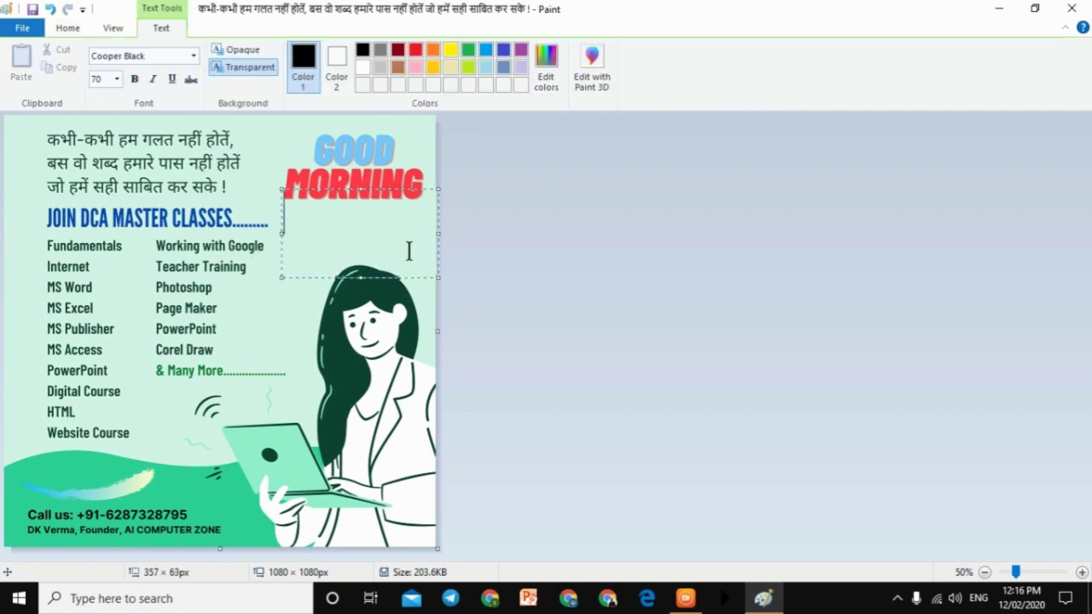
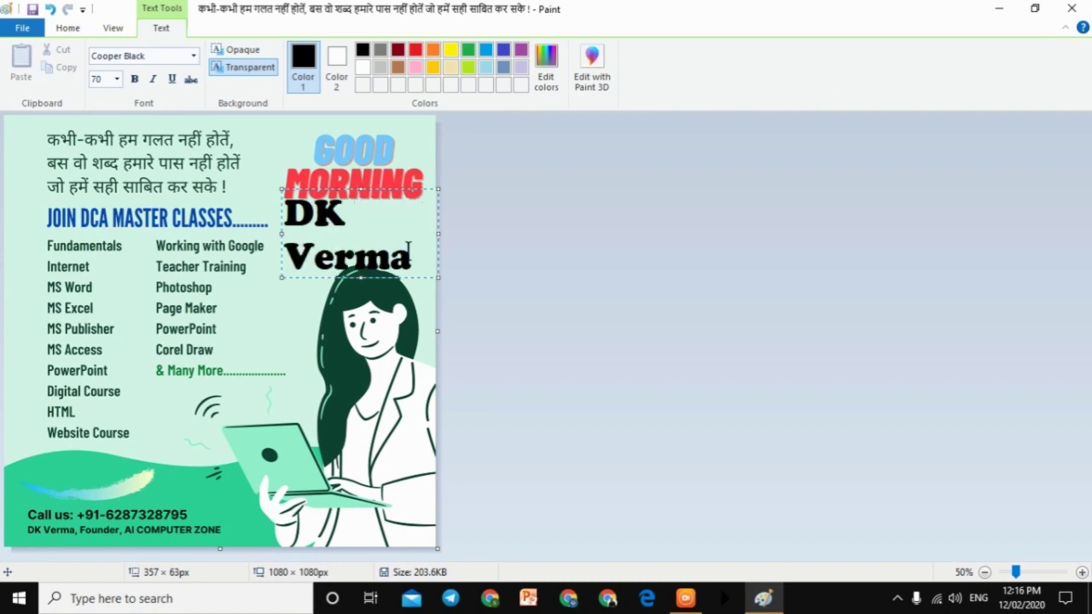
{"action": "left_click_drag", "start_coordinate": [281, 233], "coordinate": [155, 249]}
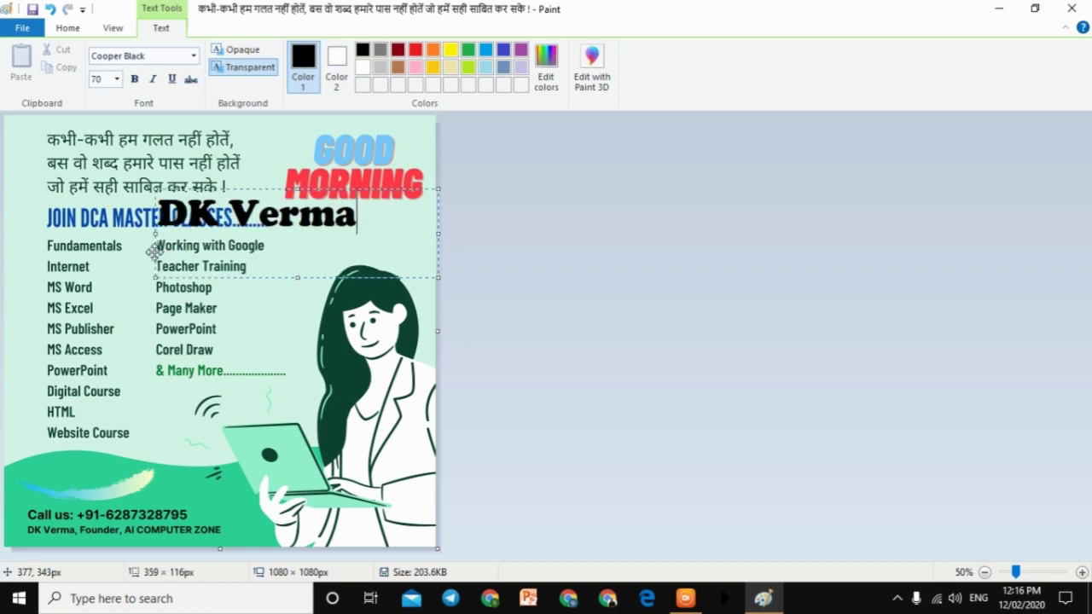
{"action": "left_click_drag", "start_coordinate": [354, 189], "coordinate": [354, 220]}
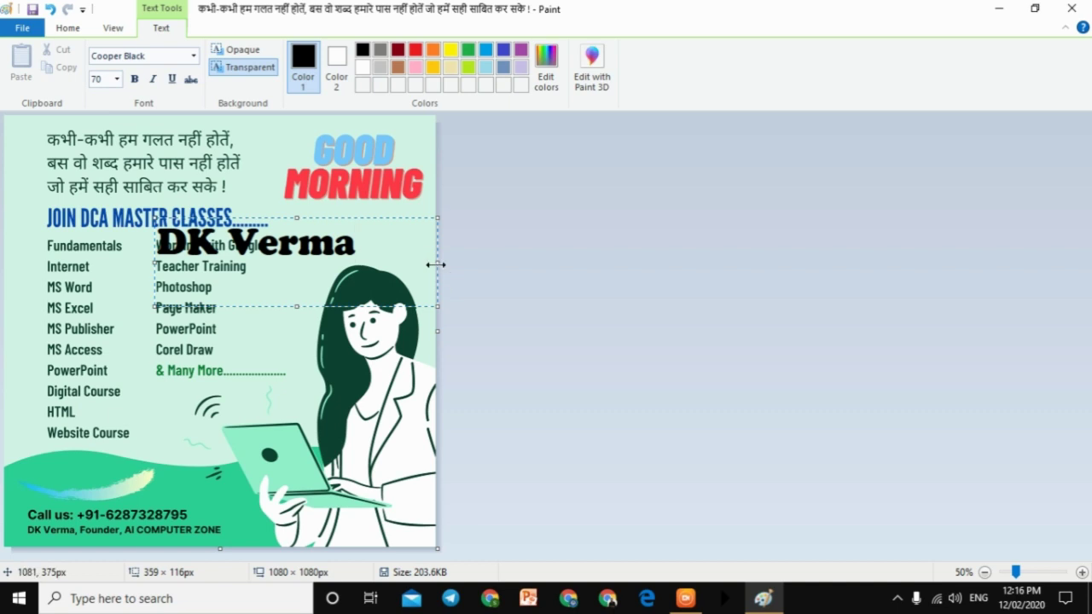
{"action": "left_click_drag", "start_coordinate": [435, 263], "coordinate": [328, 267]}
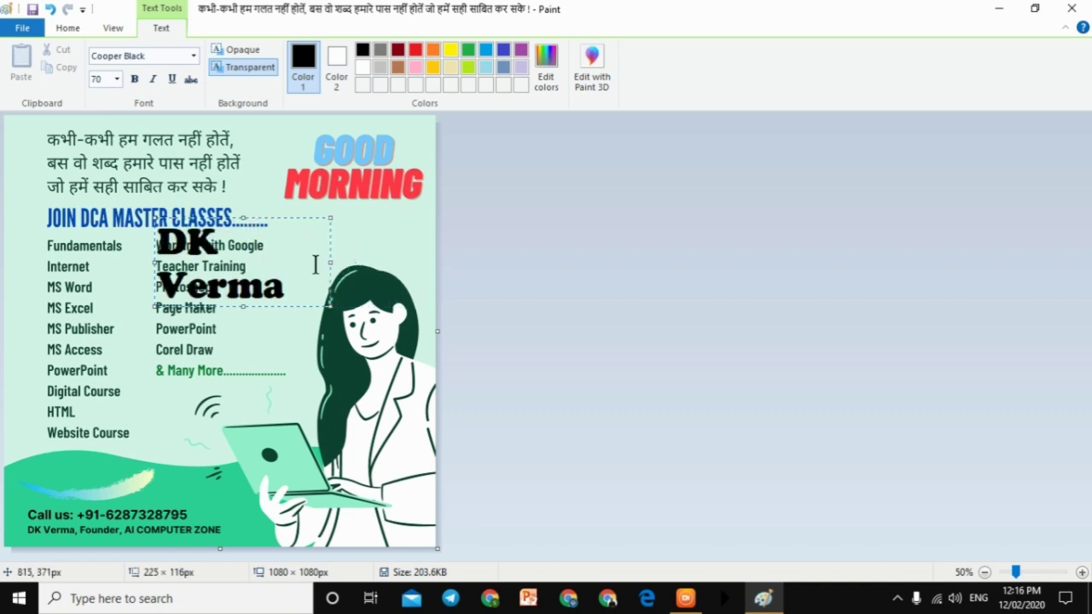
{"action": "left_click_drag", "start_coordinate": [328, 259], "coordinate": [471, 252]}
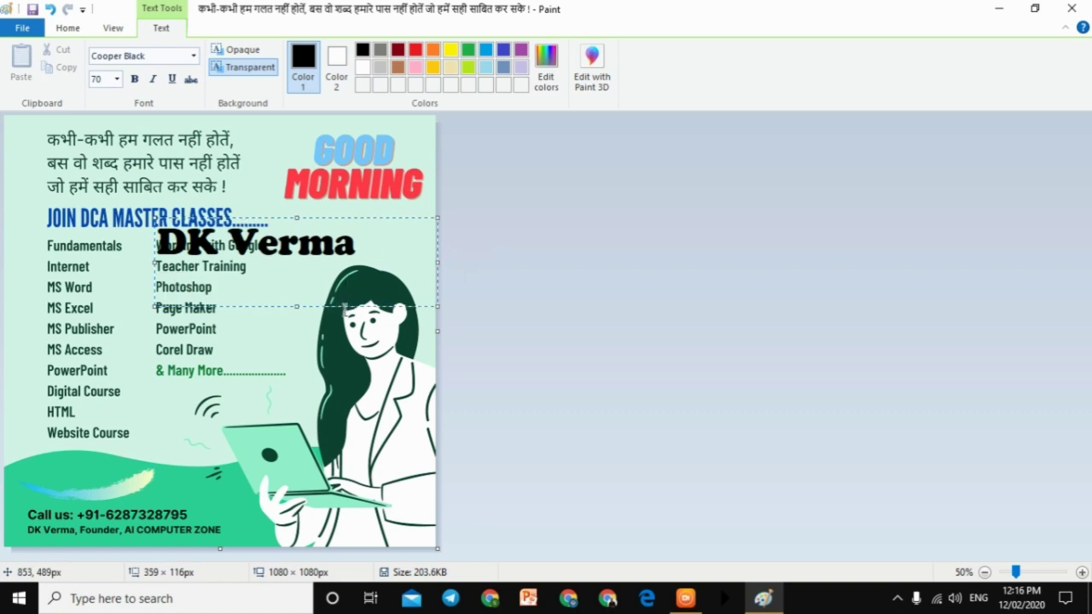
{"action": "left_click_drag", "start_coordinate": [353, 303], "coordinate": [341, 535]}
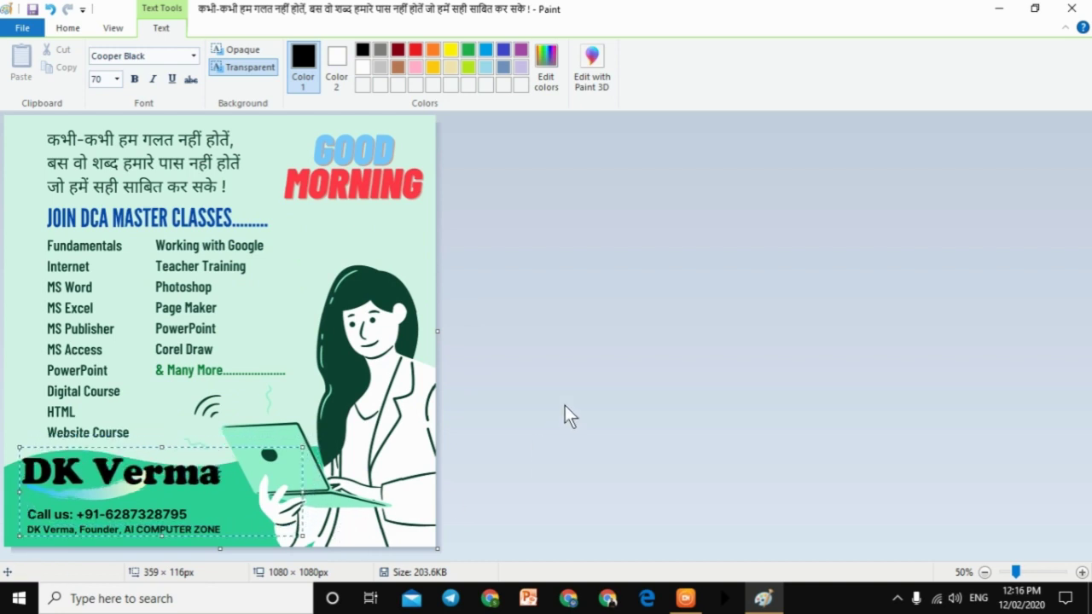
{"action": "left_click", "coordinate": [368, 206]}
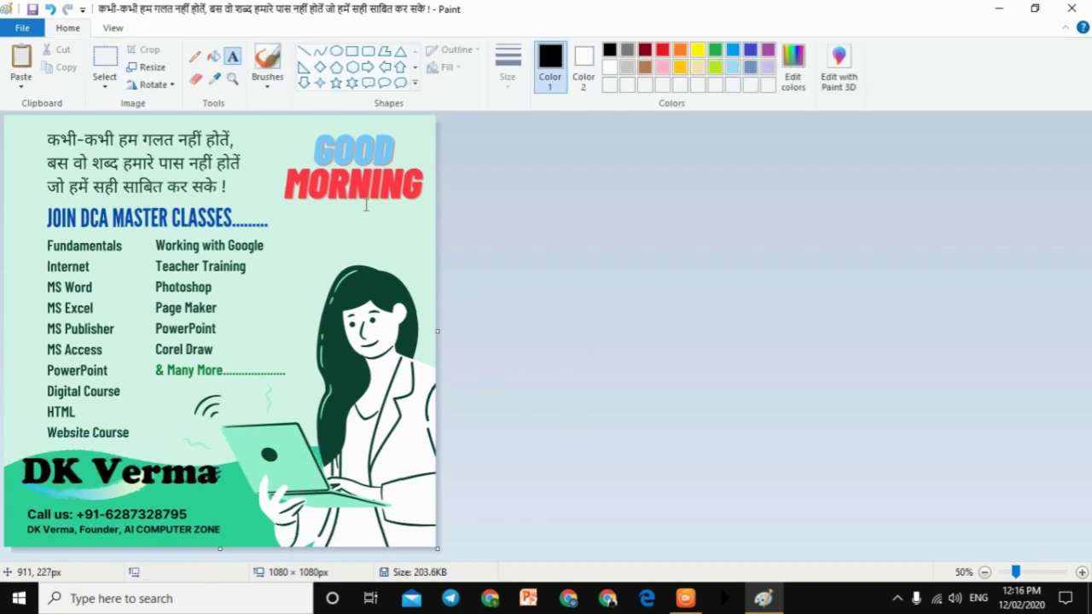
{"action": "left_click", "coordinate": [104, 59]}
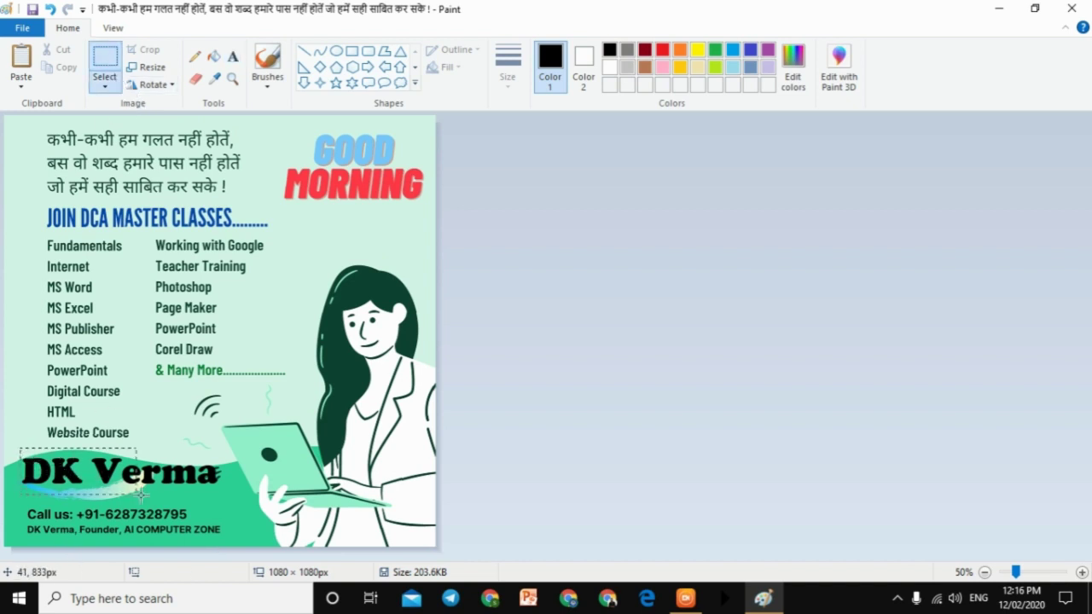
{"action": "left_click_drag", "start_coordinate": [21, 447], "coordinate": [238, 298]}
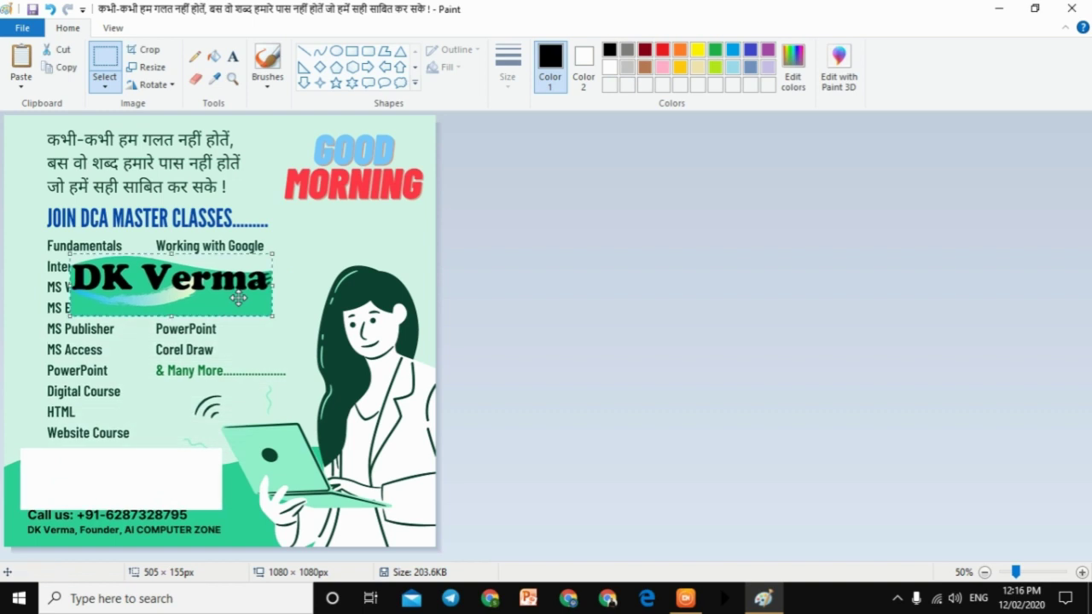
{"action": "left_click", "coordinate": [105, 80]}
{"action": "left_click", "coordinate": [127, 230]}
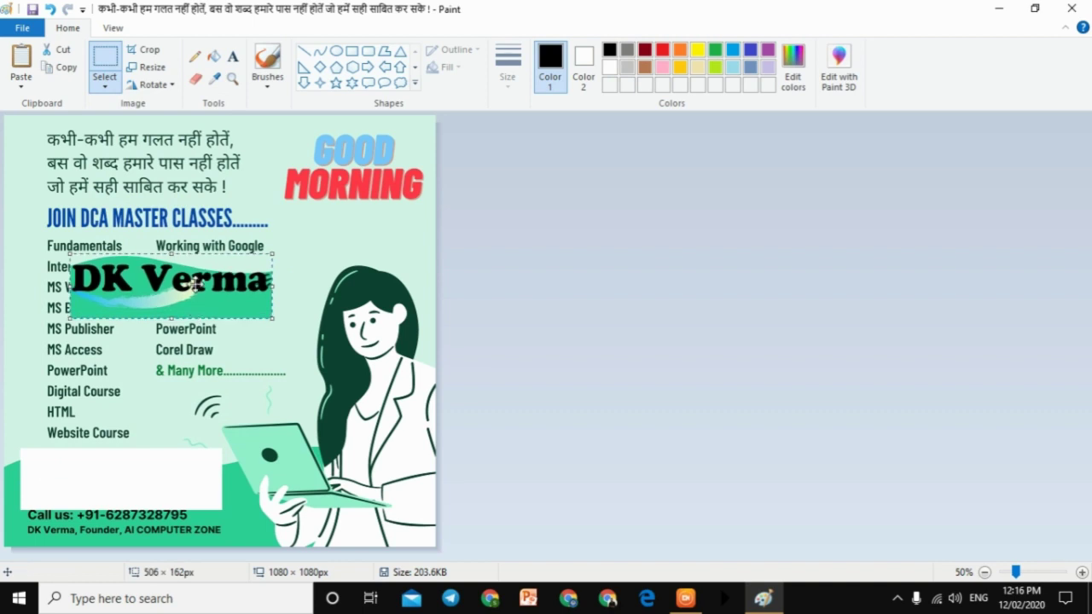
{"action": "left_click_drag", "start_coordinate": [195, 285], "coordinate": [136, 474]}
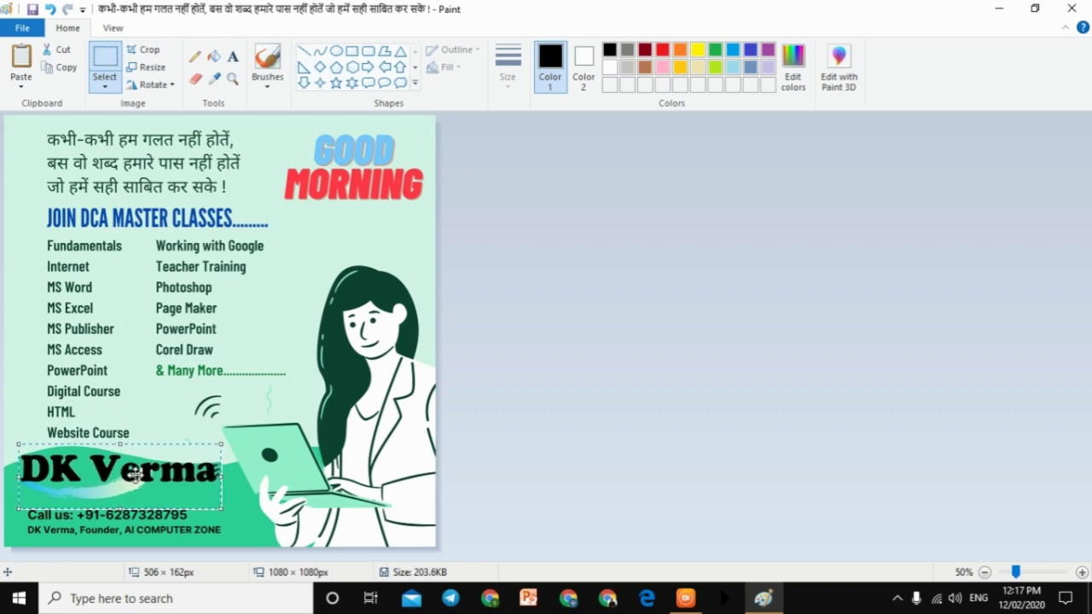
{"action": "left_click", "coordinate": [529, 457]}
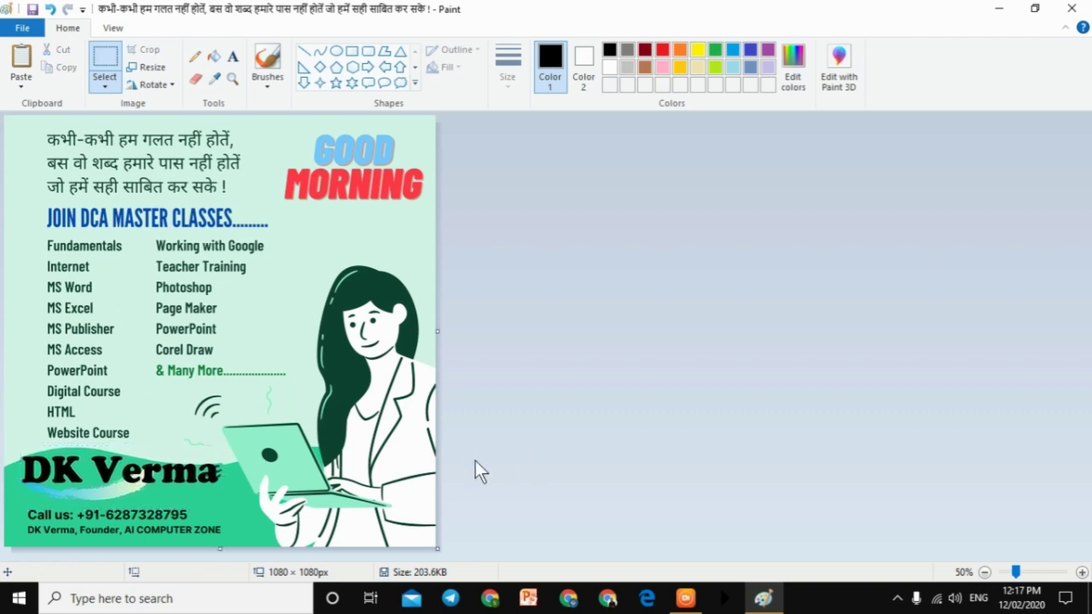
{"action": "left_click_drag", "start_coordinate": [62, 467], "coordinate": [245, 539]}
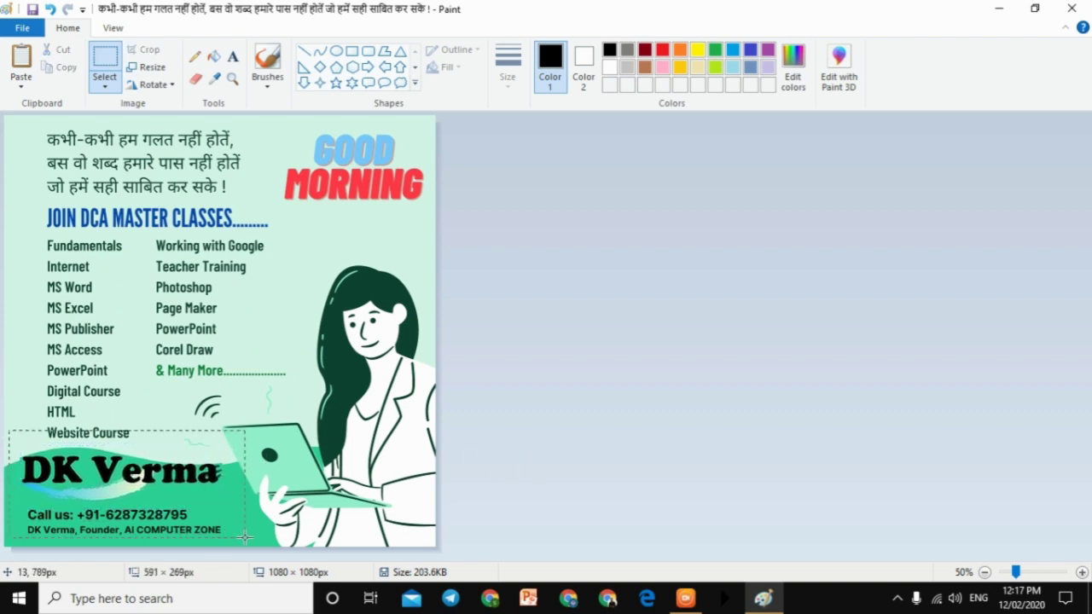
{"action": "left_click", "coordinate": [116, 78]}
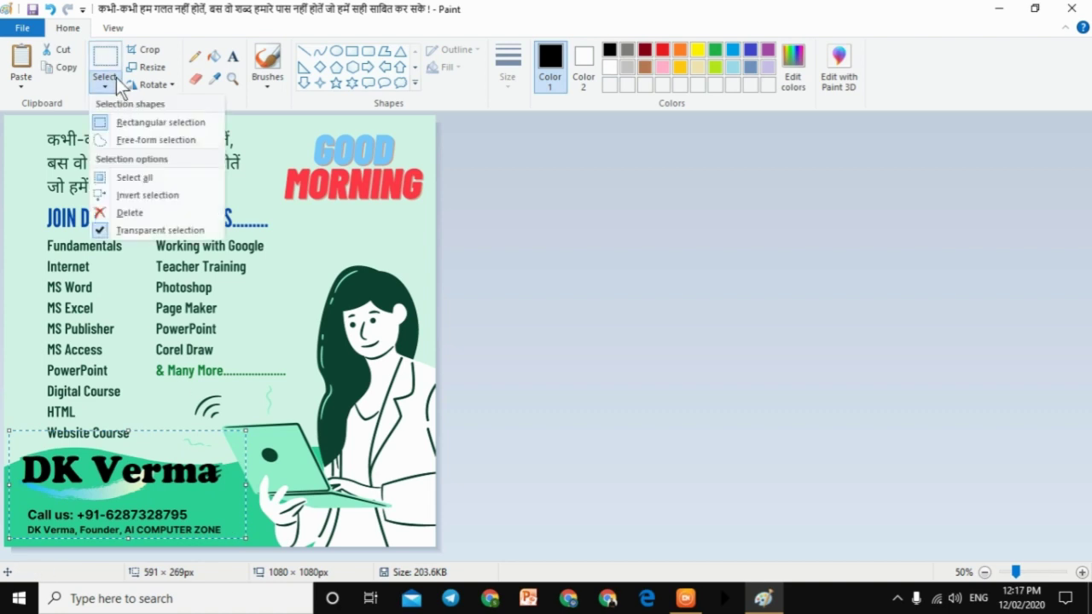
{"action": "left_click", "coordinate": [531, 409]}
{"action": "left_click_drag", "start_coordinate": [187, 476], "coordinate": [220, 333]}
{"action": "key", "text": "ctrl+z"}
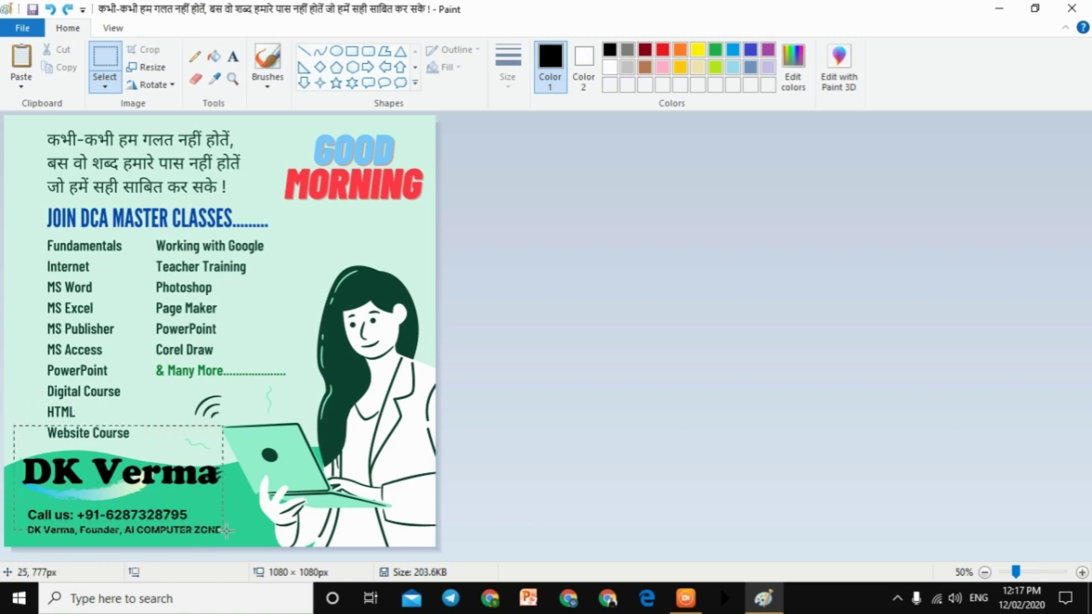
{"action": "left_click_drag", "start_coordinate": [226, 530], "coordinate": [253, 539]}
{"action": "left_click_drag", "start_coordinate": [191, 509], "coordinate": [248, 295]}
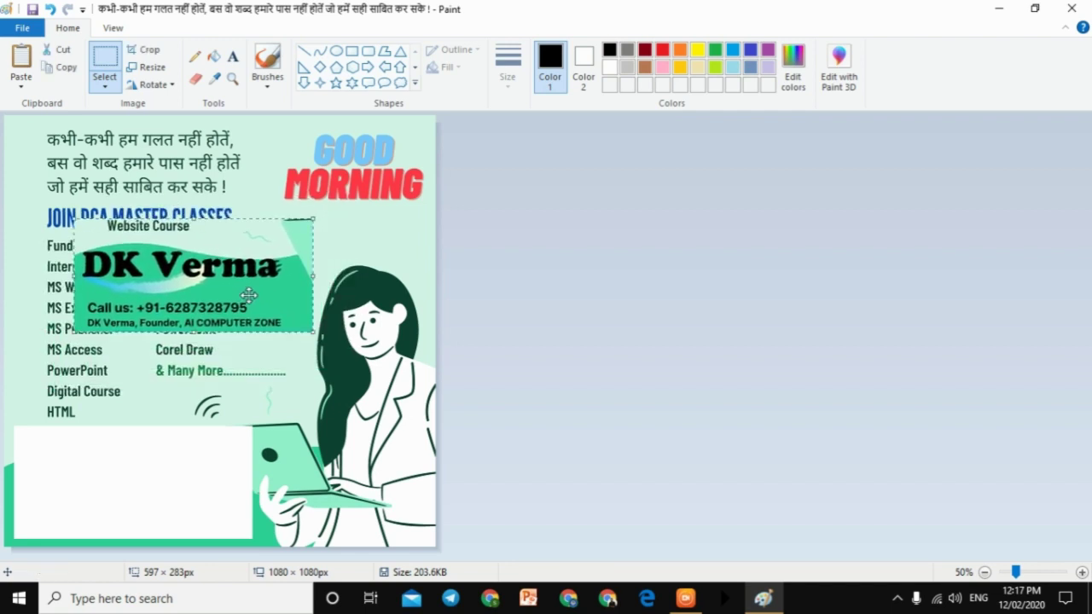
{"action": "key", "text": "ctrl+z"}
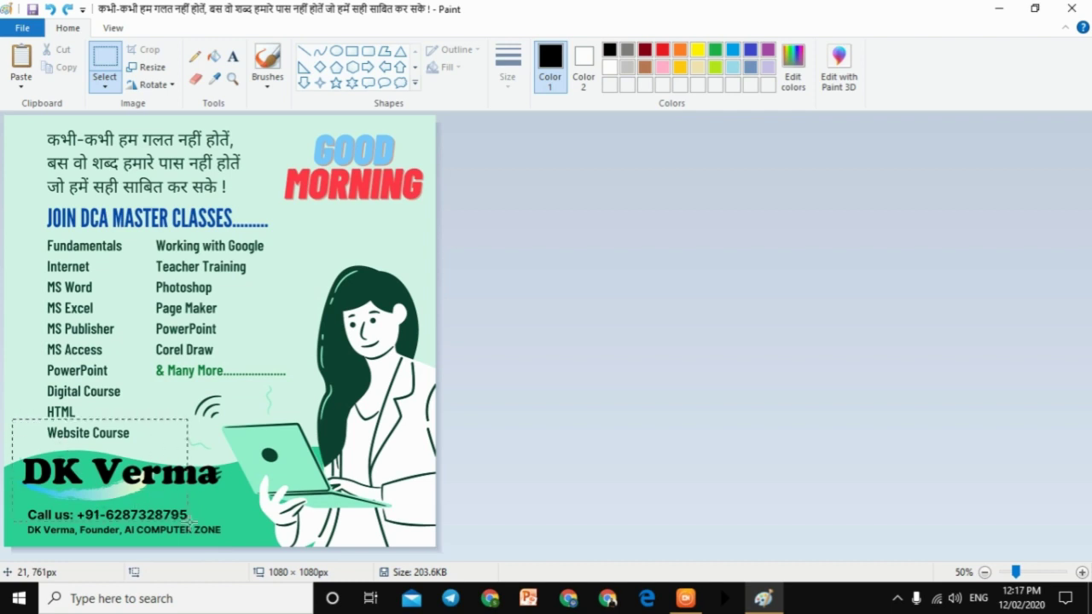
Move the footer block over the course list, then start a new blank image without saving.
{"action": "left_click_drag", "start_coordinate": [191, 522], "coordinate": [253, 530]}
{"action": "left_click_drag", "start_coordinate": [147, 494], "coordinate": [220, 252]}
{"action": "left_click", "coordinate": [105, 83]}
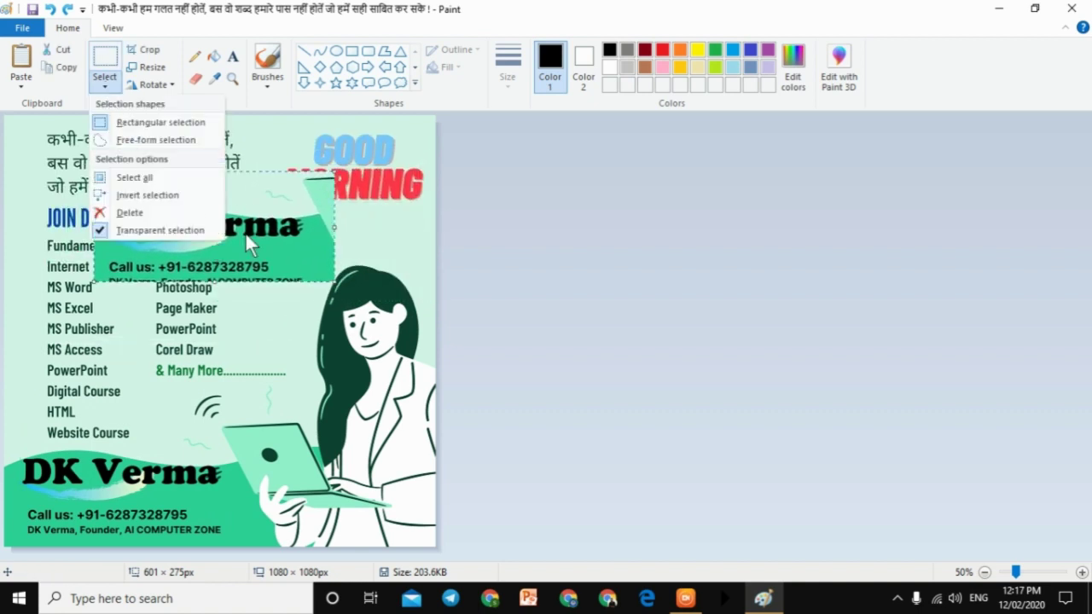
{"action": "left_click", "coordinate": [432, 287]}
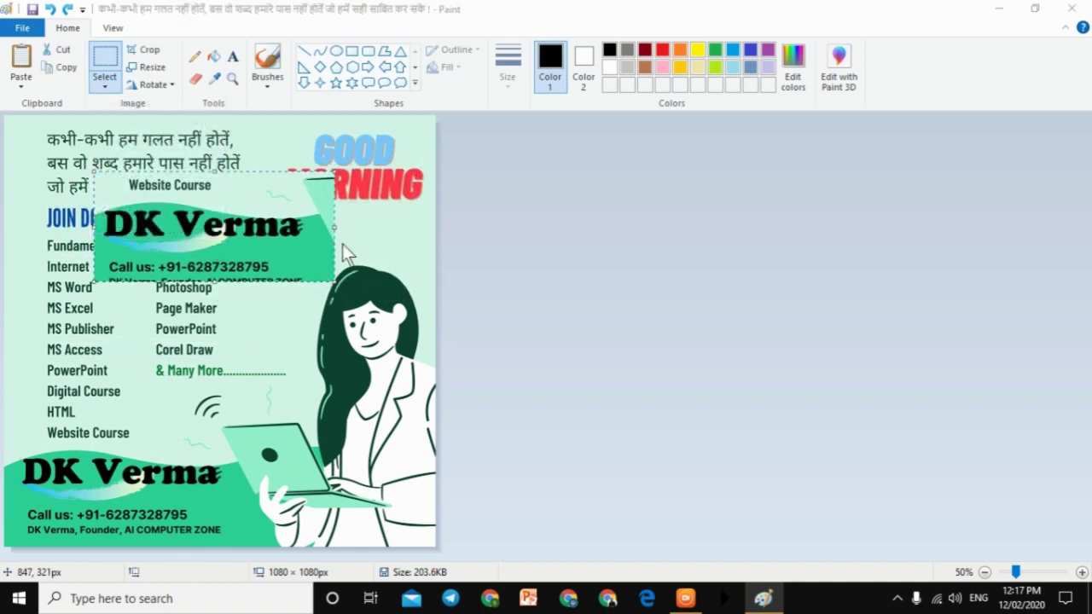
{"action": "key", "text": "ctrl+n"}
{"action": "left_click", "coordinate": [552, 327]}
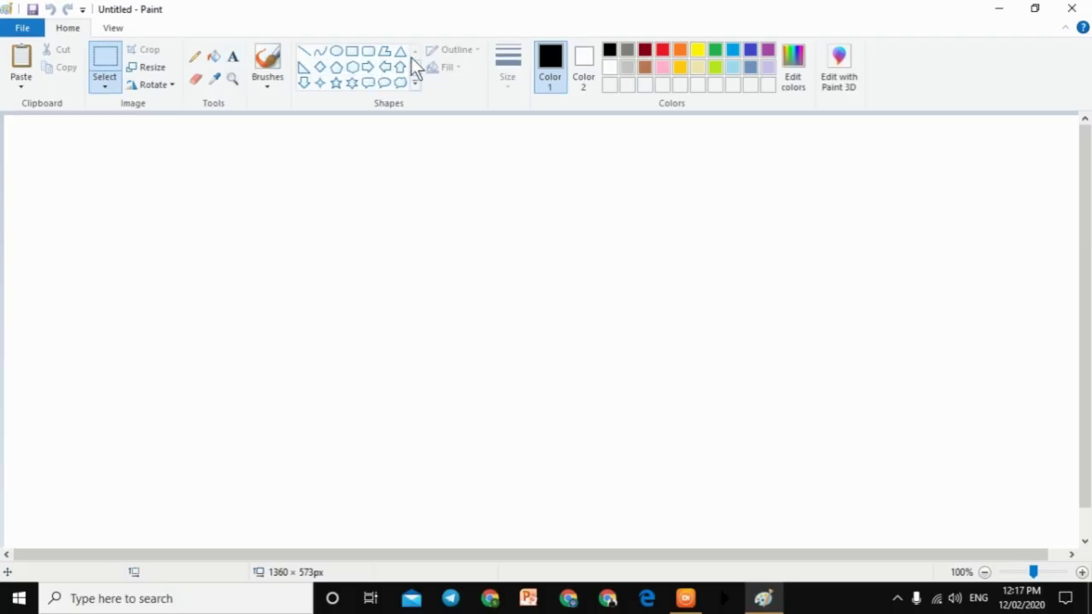
Draw a large black rounded rectangle on the blank canvas and select its right part.
{"action": "left_click", "coordinate": [368, 50]}
{"action": "left_click_drag", "start_coordinate": [232, 209], "coordinate": [585, 498]}
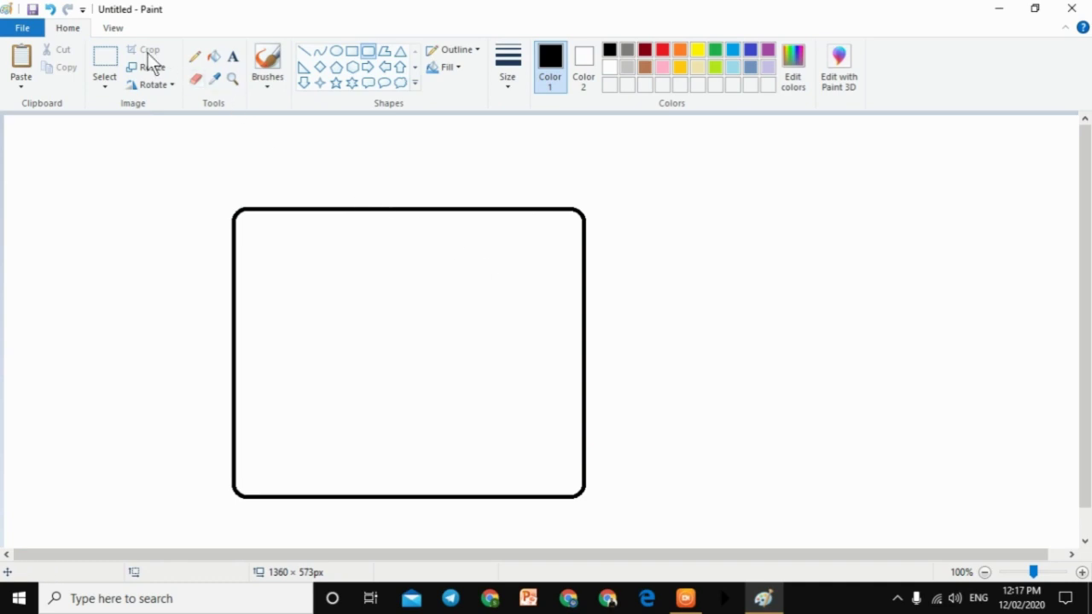
{"action": "left_click", "coordinate": [114, 70]}
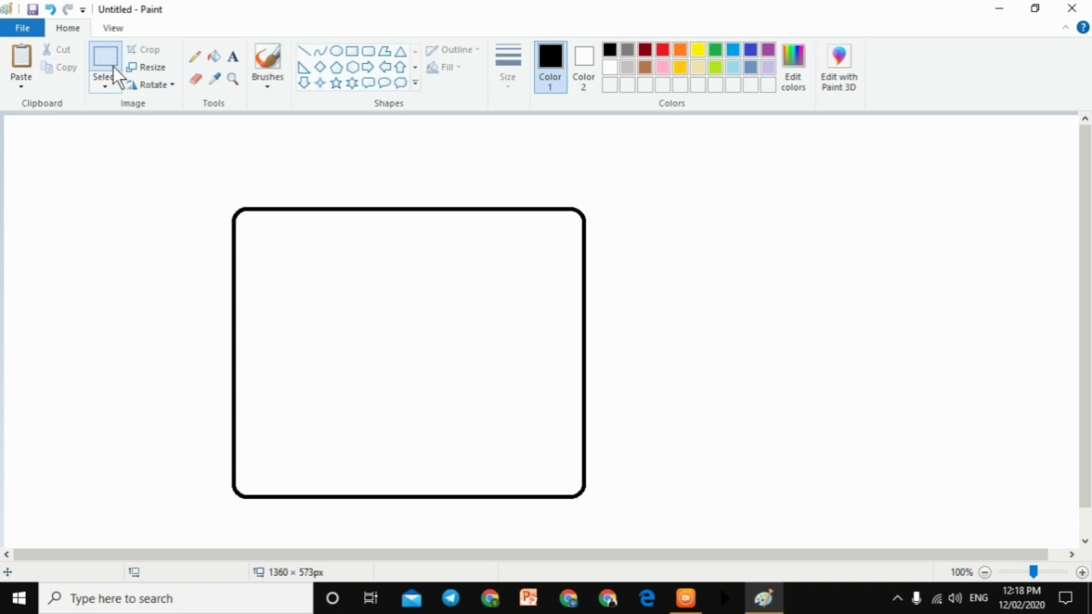
{"action": "left_click_drag", "start_coordinate": [376, 162], "coordinate": [678, 529]}
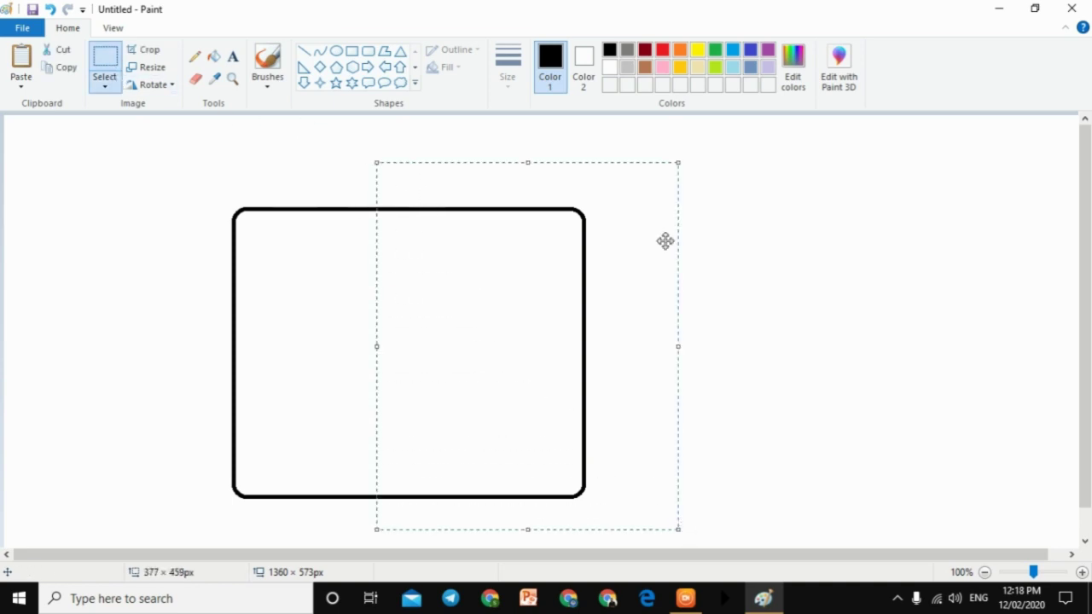
{"action": "right_click", "coordinate": [701, 233]}
{"action": "left_click", "coordinate": [698, 231]}
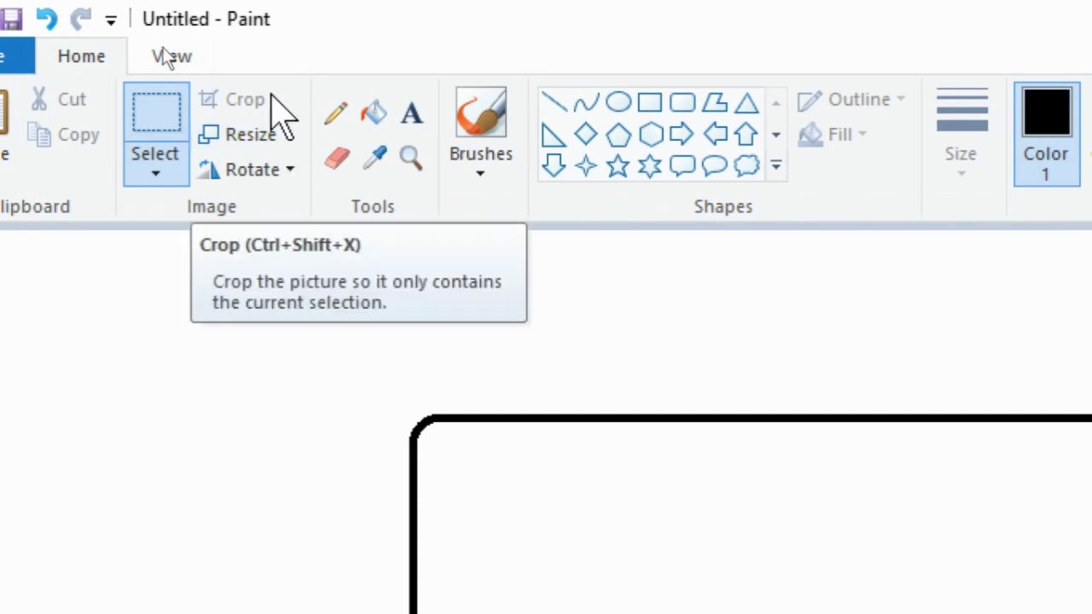
Crop to the rounded rectangle's right portion, undo the crop, dismiss the save dialog, and select everything.
{"action": "mouse_move", "coordinate": [460, 160]}
{"action": "left_mouse_down"}
{"action": "mouse_move", "coordinate": [629, 483]}
{"action": "mouse_move", "coordinate": [662, 527]}
{"action": "left_mouse_up"}
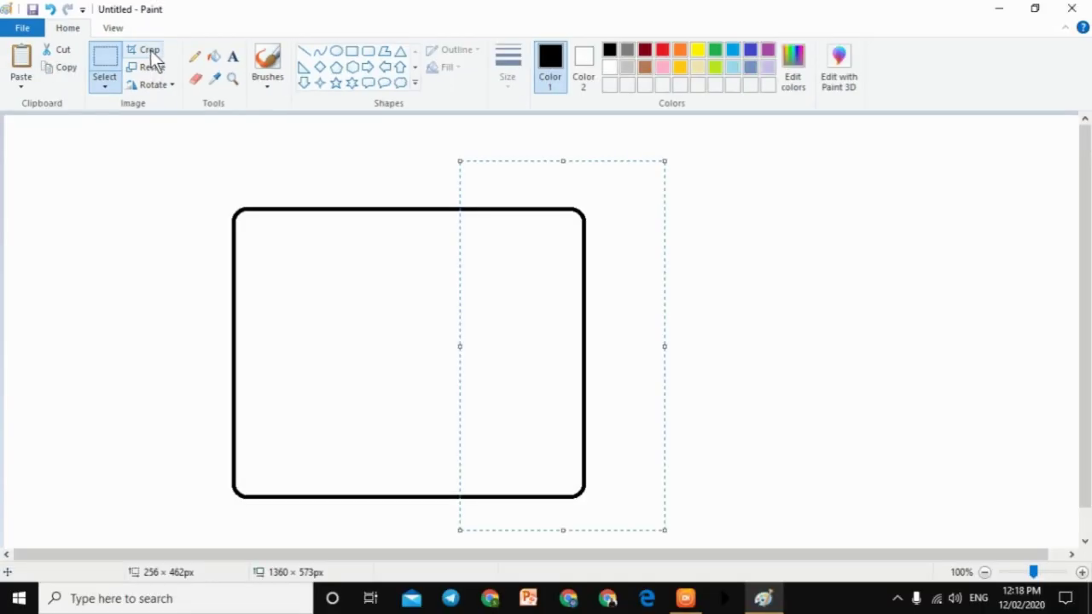
{"action": "left_click", "coordinate": [149, 51]}
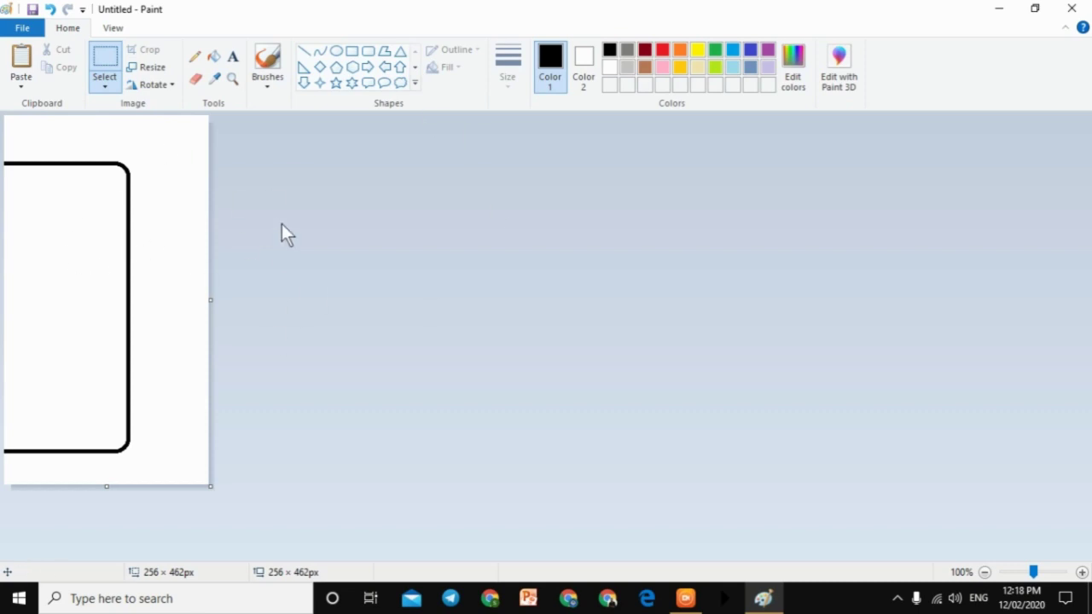
{"action": "key", "text": "ctrl+z"}
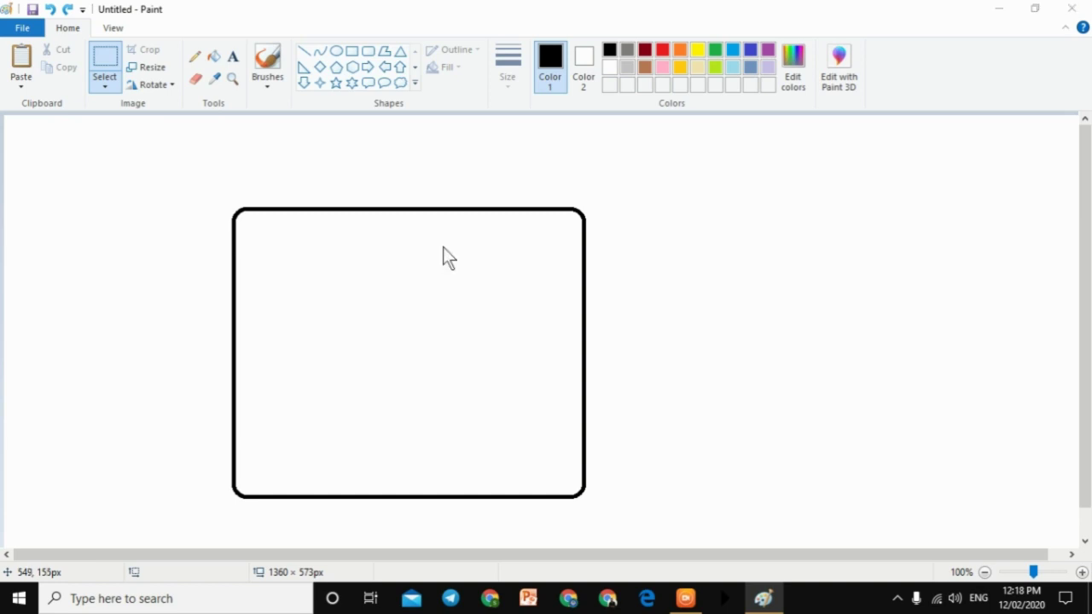
{"action": "left_click", "coordinate": [1067, 9]}
{"action": "key", "text": "ctrl+a"}
Replace the rounded rectangle with a plain black rectangle of about 221 × 128px, then box-select it.
{"action": "key", "text": "Delete"}
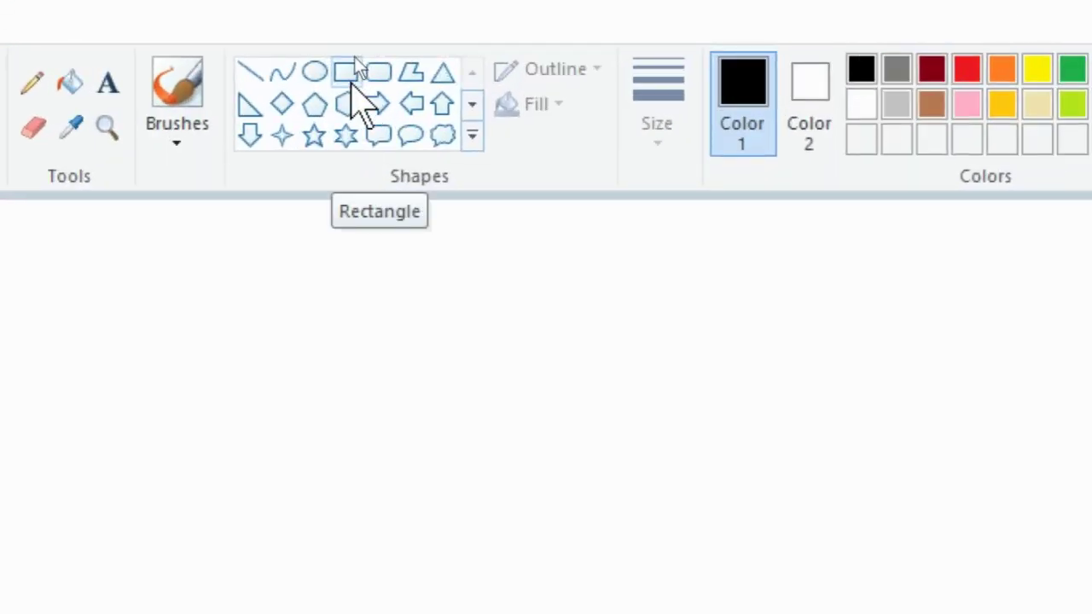
{"action": "left_click", "coordinate": [348, 78]}
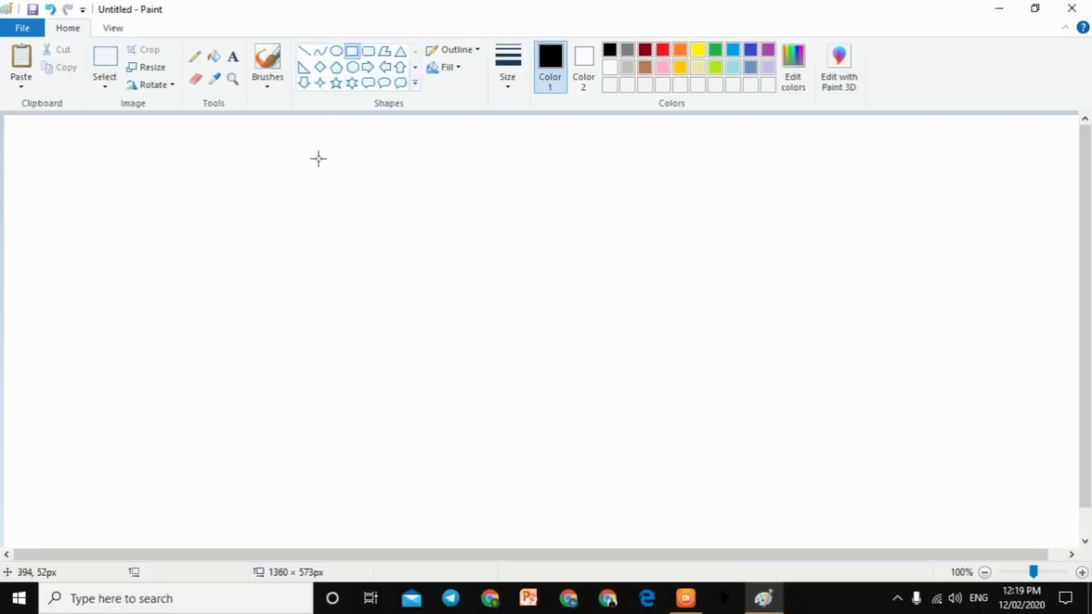
{"action": "left_click_drag", "start_coordinate": [253, 358], "coordinate": [307, 397]}
{"action": "left_click_drag", "start_coordinate": [329, 209], "coordinate": [485, 297]}
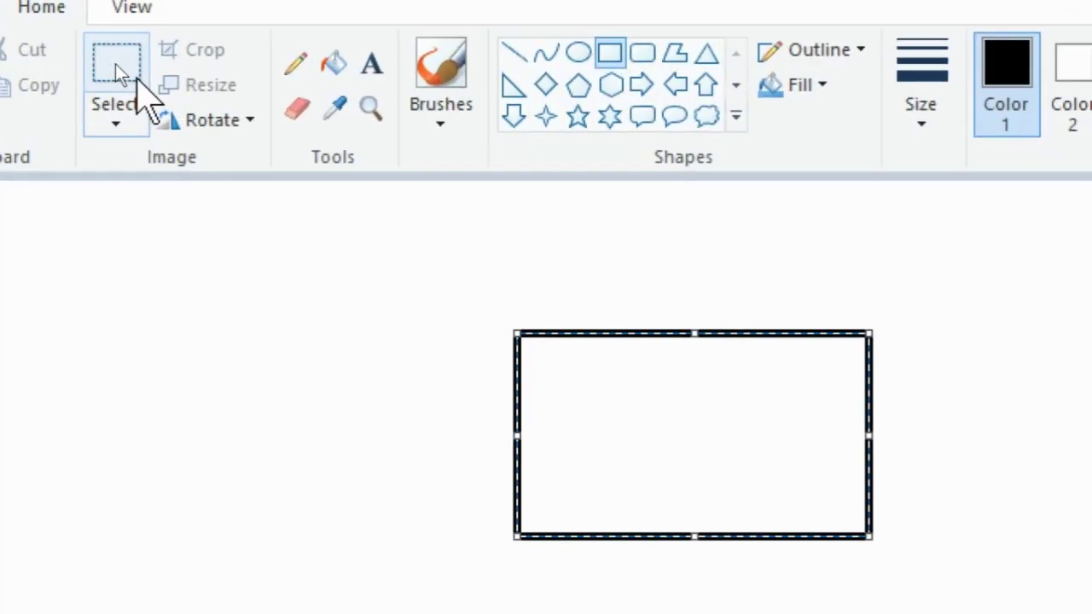
{"action": "left_click", "coordinate": [116, 64]}
{"action": "mouse_move", "coordinate": [253, 154]}
{"action": "left_mouse_down"}
{"action": "mouse_move", "coordinate": [546, 319]}
{"action": "mouse_move", "coordinate": [527, 321]}
{"action": "mouse_move", "coordinate": [541, 316]}
{"action": "left_mouse_up"}
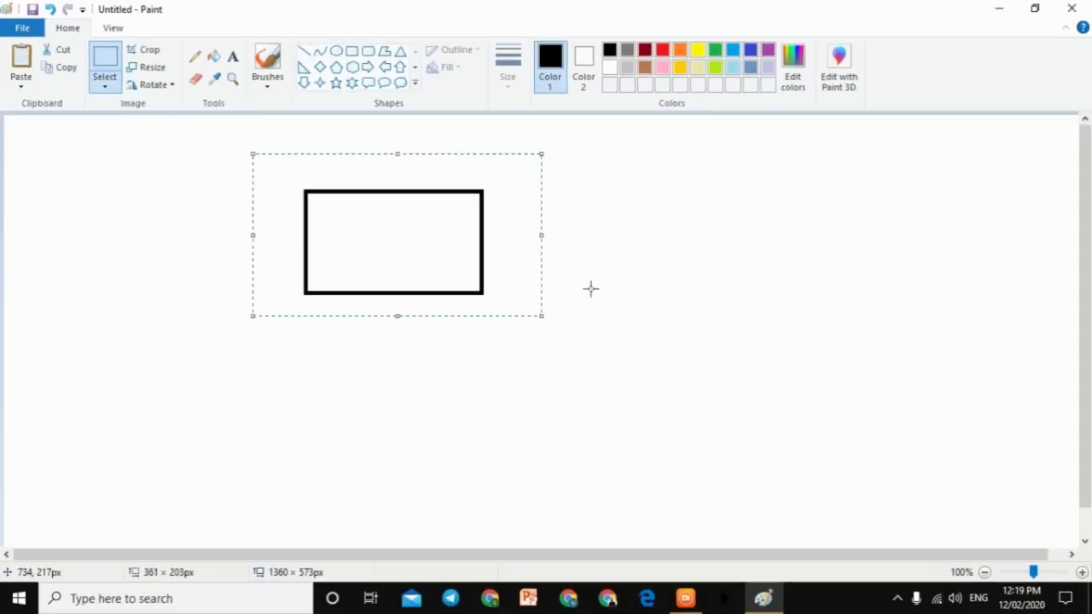
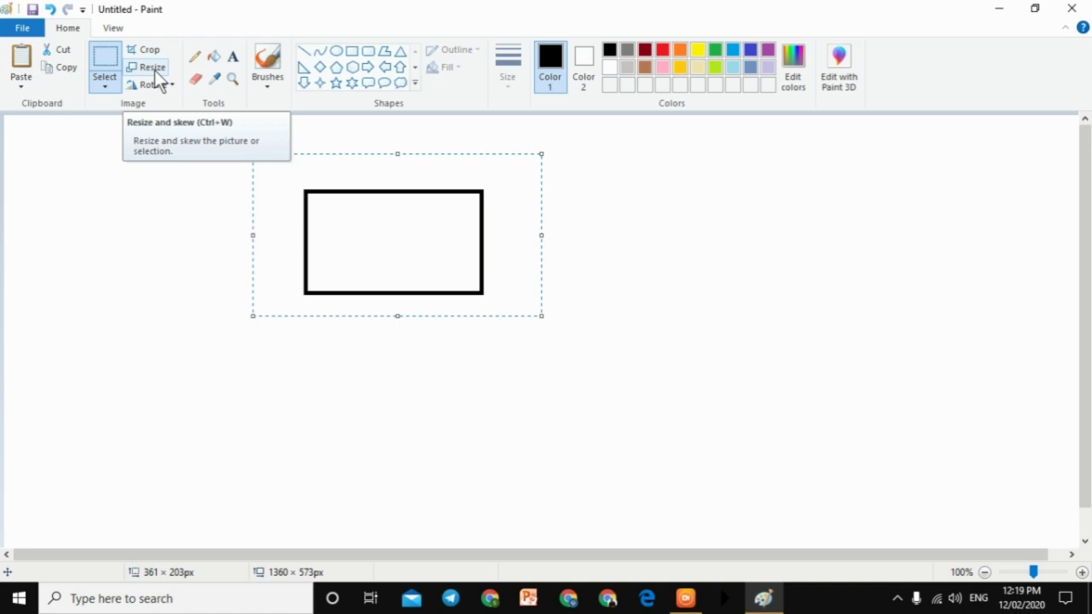
Shrink the selected rectangle to 50% with Resize.
{"action": "left_click", "coordinate": [155, 70]}
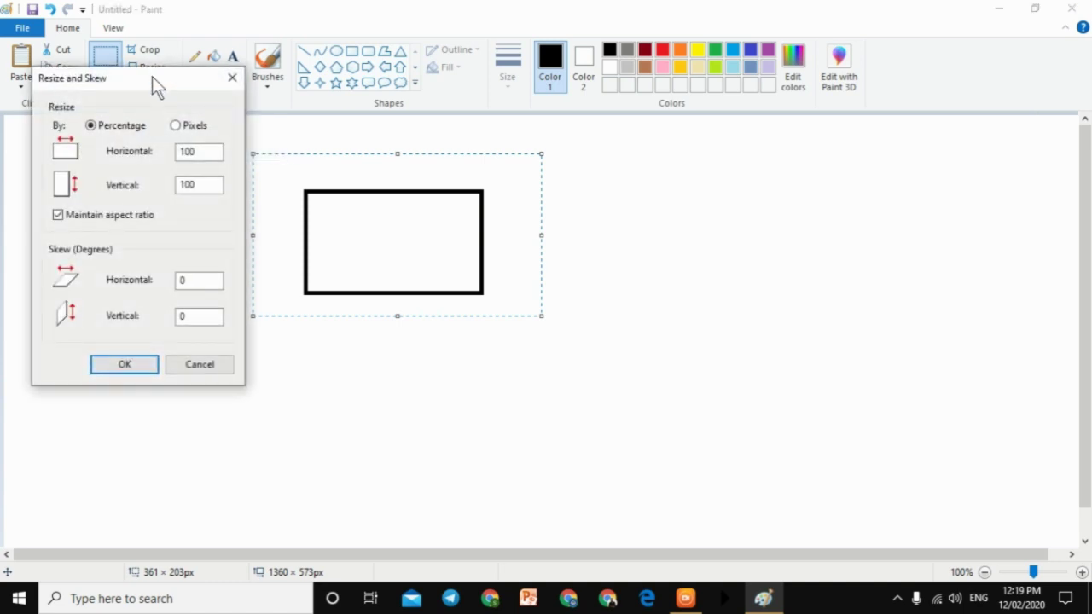
{"action": "left_click_drag", "start_coordinate": [152, 77], "coordinate": [538, 172]}
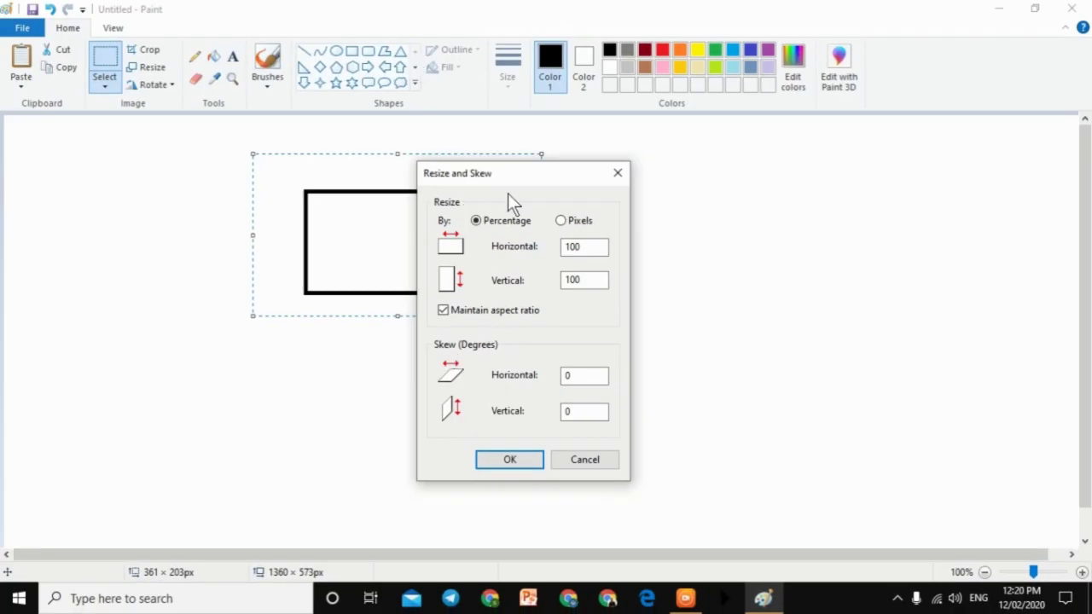
{"action": "mouse_move", "coordinate": [508, 194]}
{"action": "left_mouse_down"}
{"action": "mouse_move", "coordinate": [673, 186]}
{"action": "mouse_move", "coordinate": [745, 194]}
{"action": "left_mouse_up"}
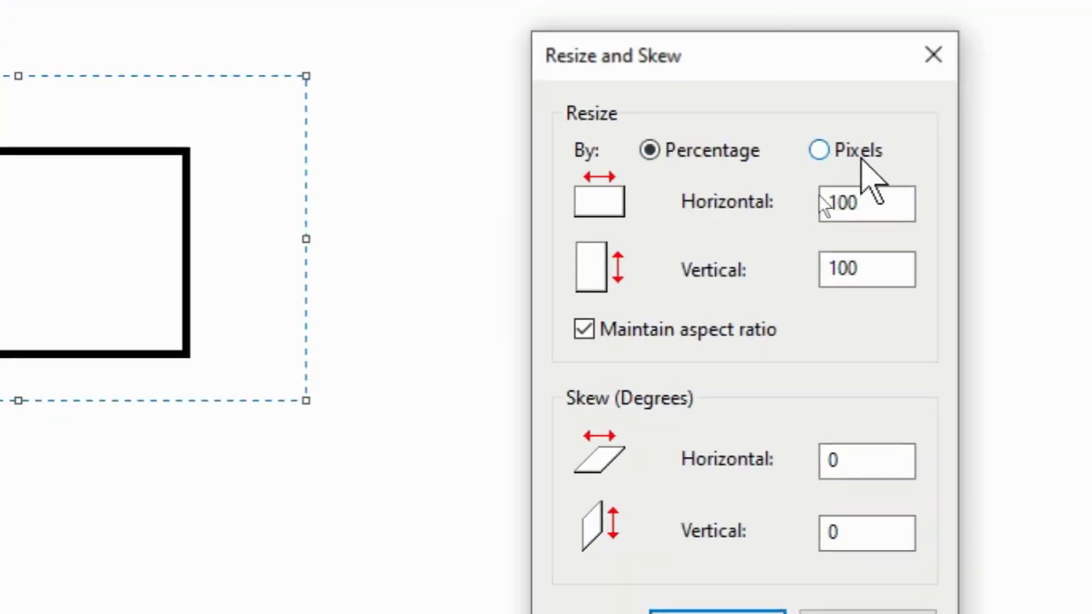
{"action": "left_click", "coordinate": [852, 266]}
{"action": "left_click", "coordinate": [861, 201]}
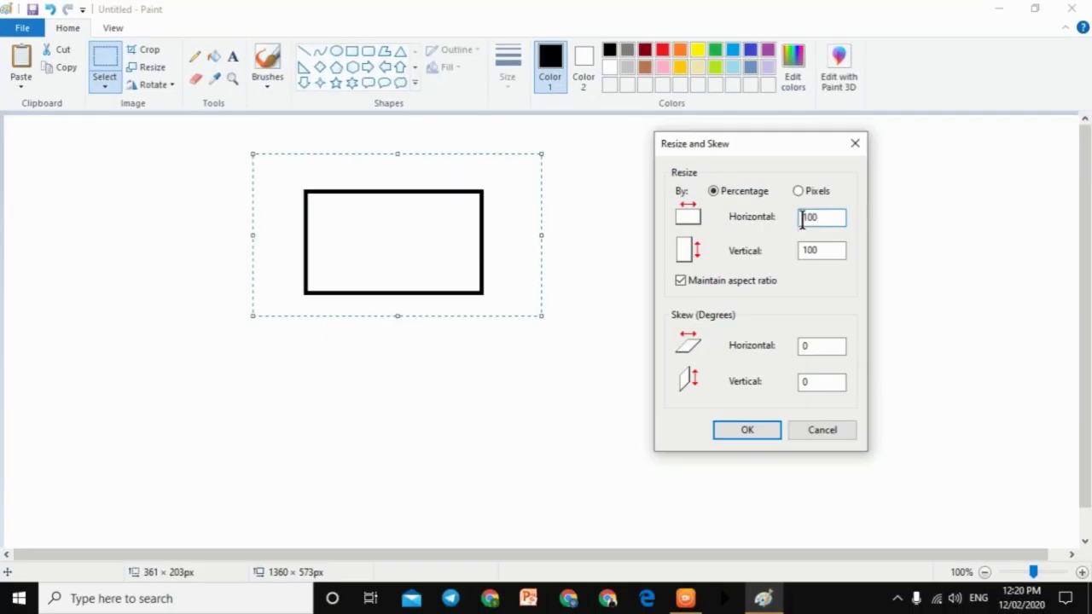
{"action": "left_click_drag", "start_coordinate": [826, 216], "coordinate": [767, 216]}
{"action": "type", "text": "50"}
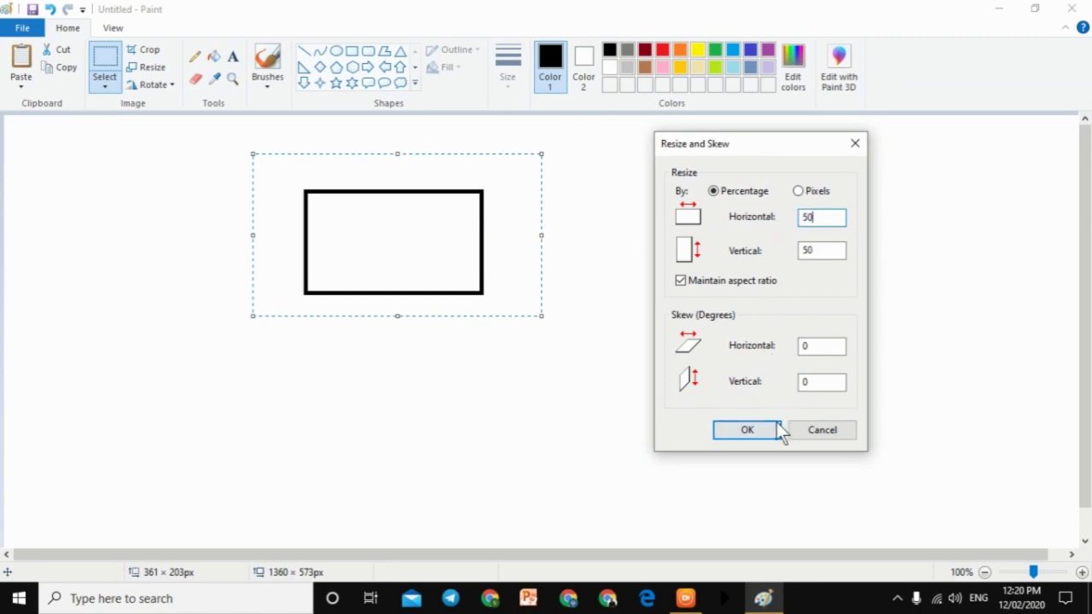
{"action": "left_click", "coordinate": [747, 429]}
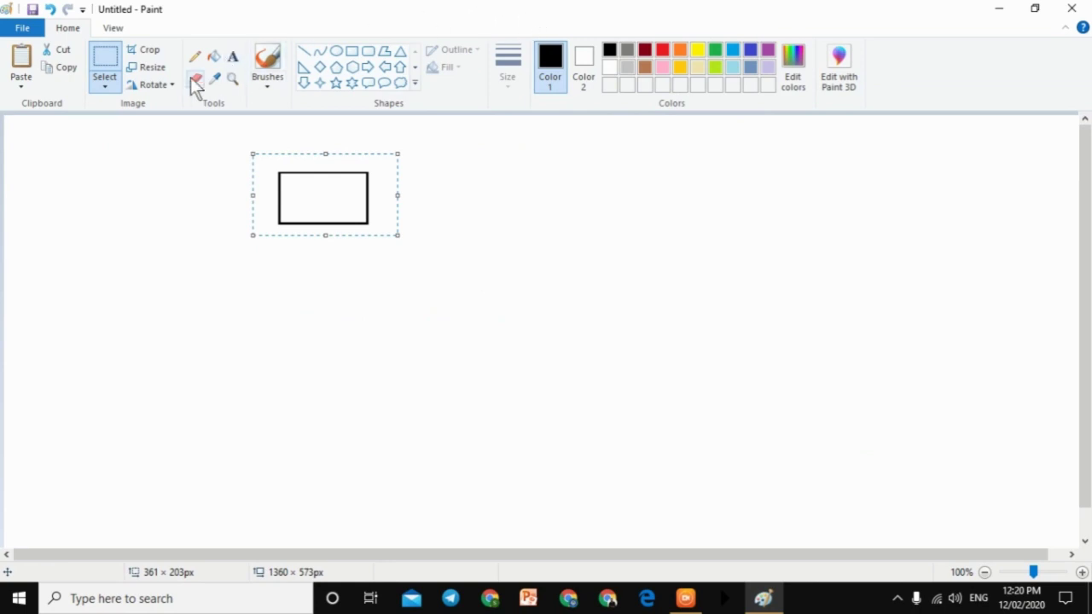
Enlarge the rectangle back by 200%, then deselect it.
{"action": "left_click", "coordinate": [162, 66]}
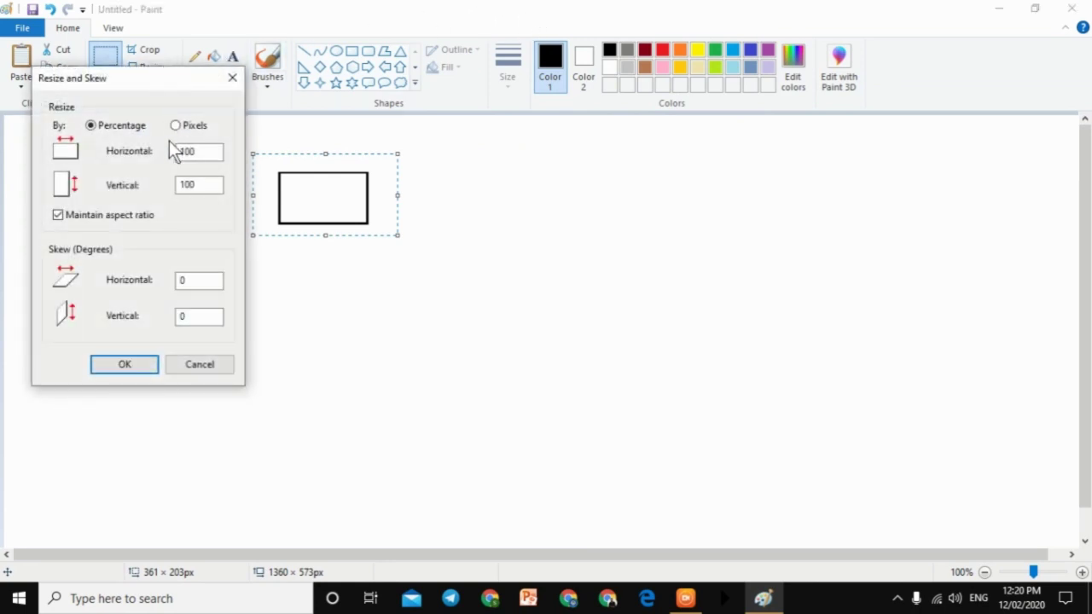
{"action": "left_click_drag", "start_coordinate": [162, 85], "coordinate": [722, 129]}
{"action": "left_click_drag", "start_coordinate": [762, 197], "coordinate": [709, 210]}
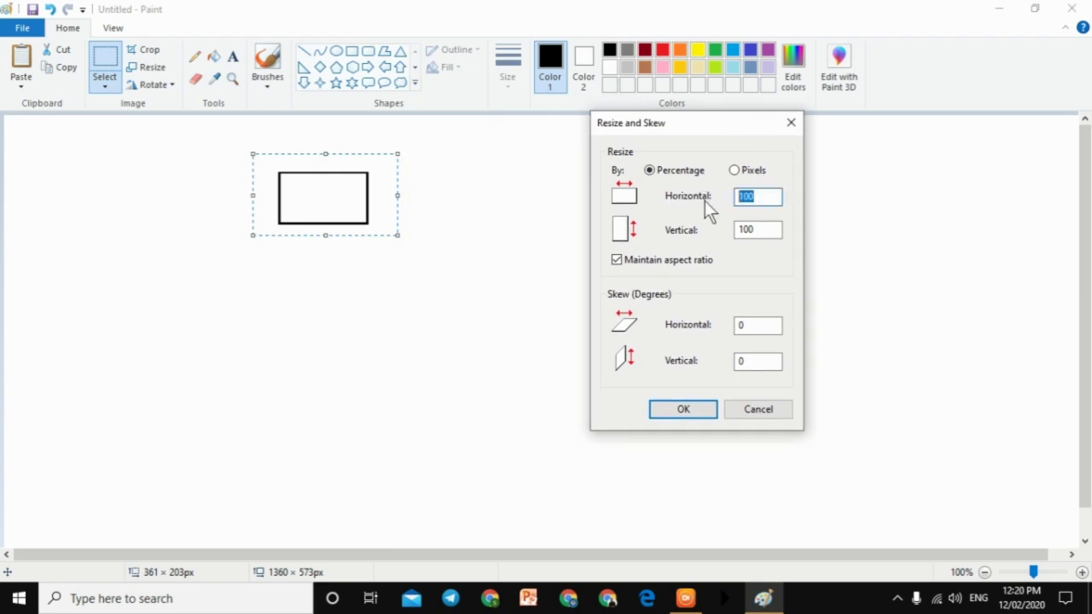
{"action": "type", "text": "200"}
{"action": "left_click", "coordinate": [764, 230]}
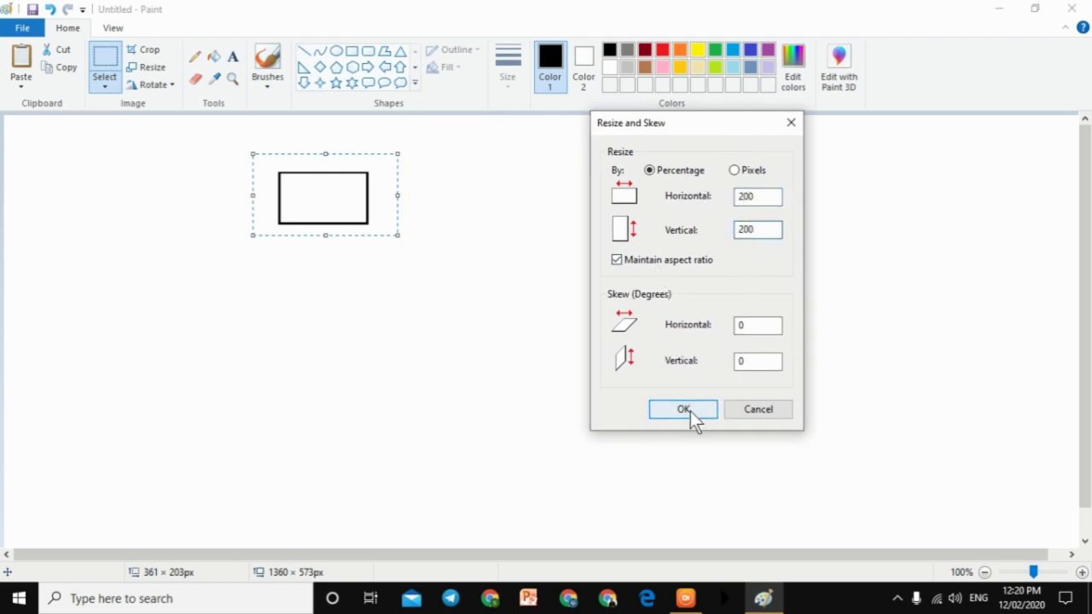
{"action": "left_click", "coordinate": [688, 411]}
{"action": "left_click", "coordinate": [284, 117]}
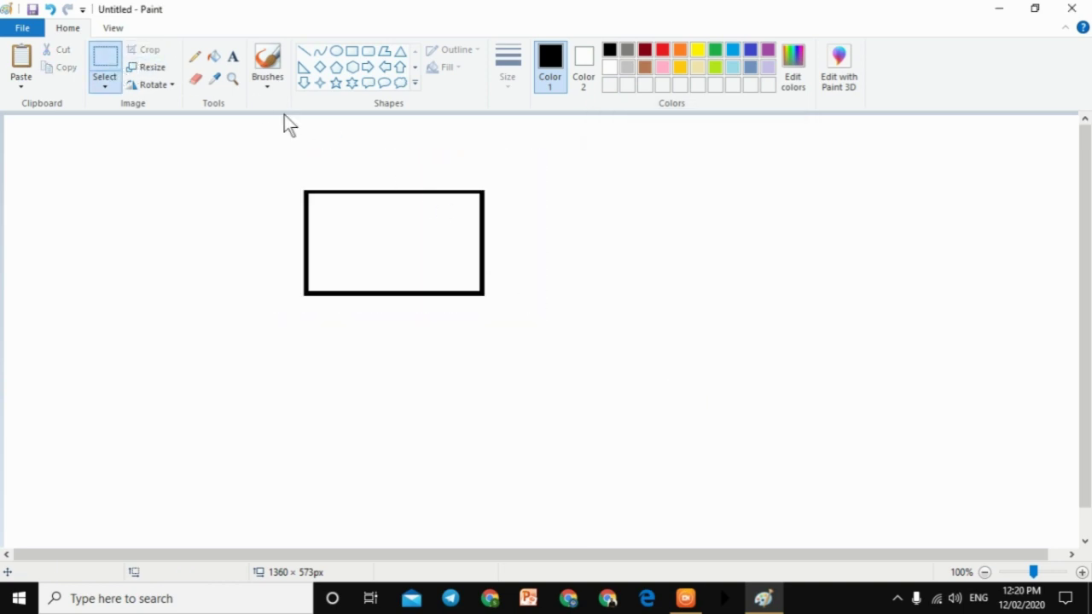
{"action": "left_click", "coordinate": [151, 68]}
{"action": "left_click_drag", "start_coordinate": [169, 85], "coordinate": [726, 75]}
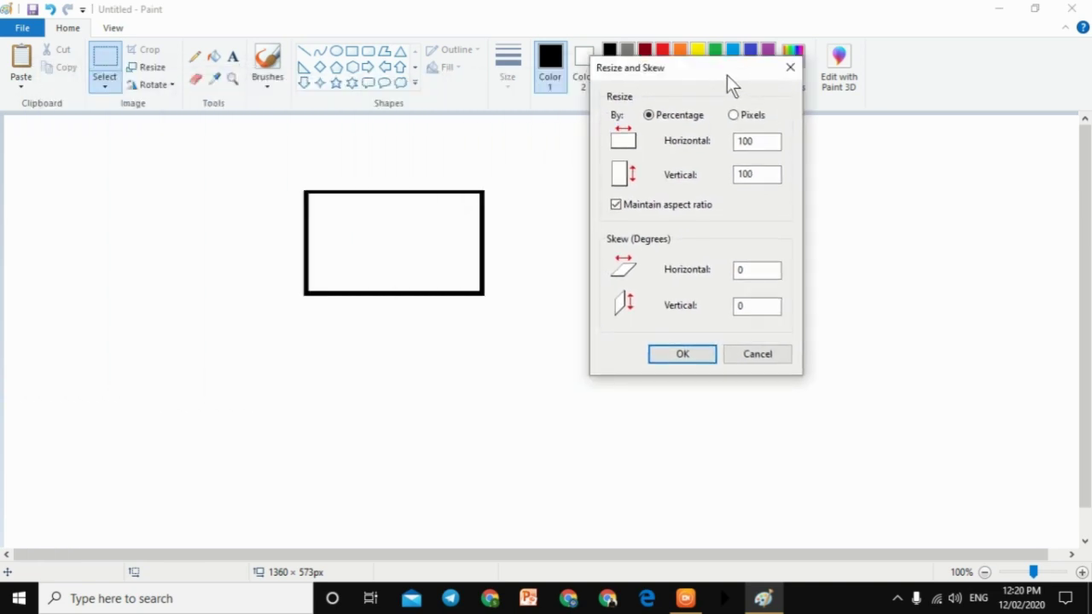
{"action": "left_click", "coordinate": [654, 206]}
{"action": "left_click_drag", "start_coordinate": [772, 142], "coordinate": [682, 143]}
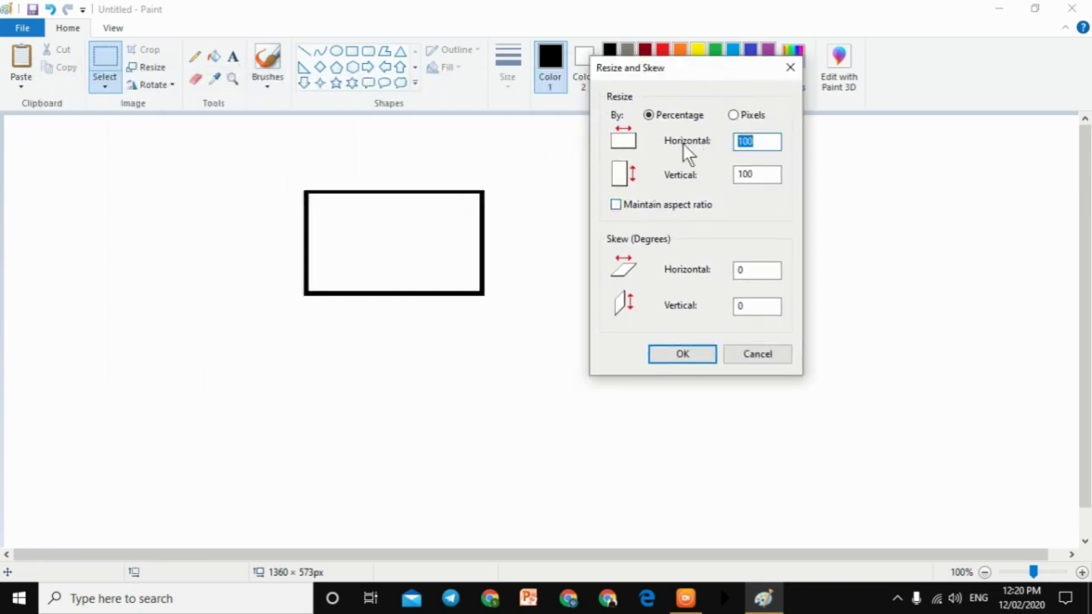
{"action": "type", "text": "5000"}
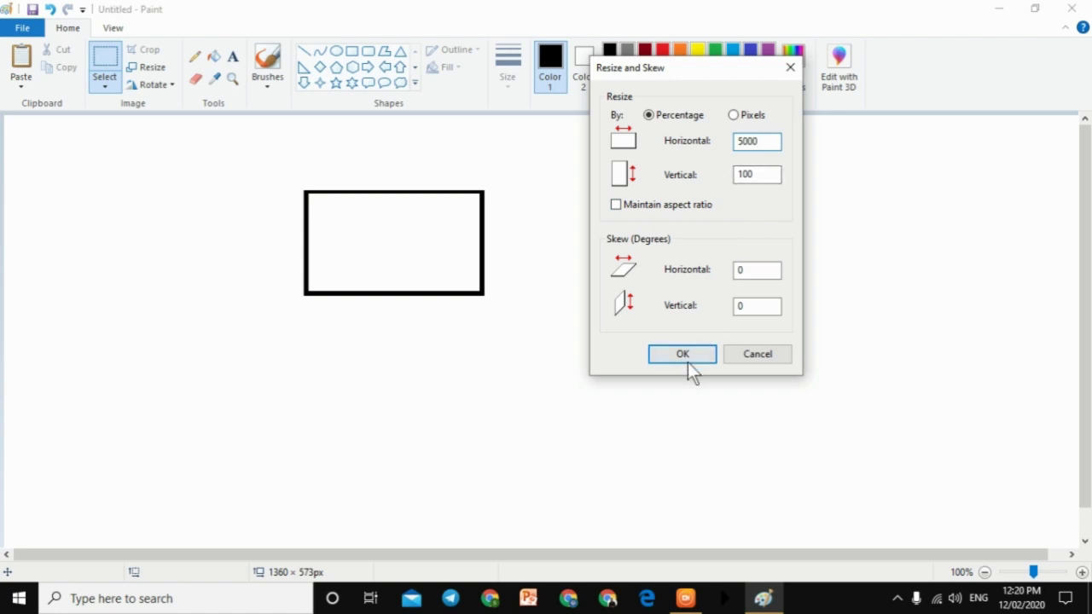
{"action": "left_click", "coordinate": [687, 361]}
{"action": "left_click", "coordinate": [790, 257]}
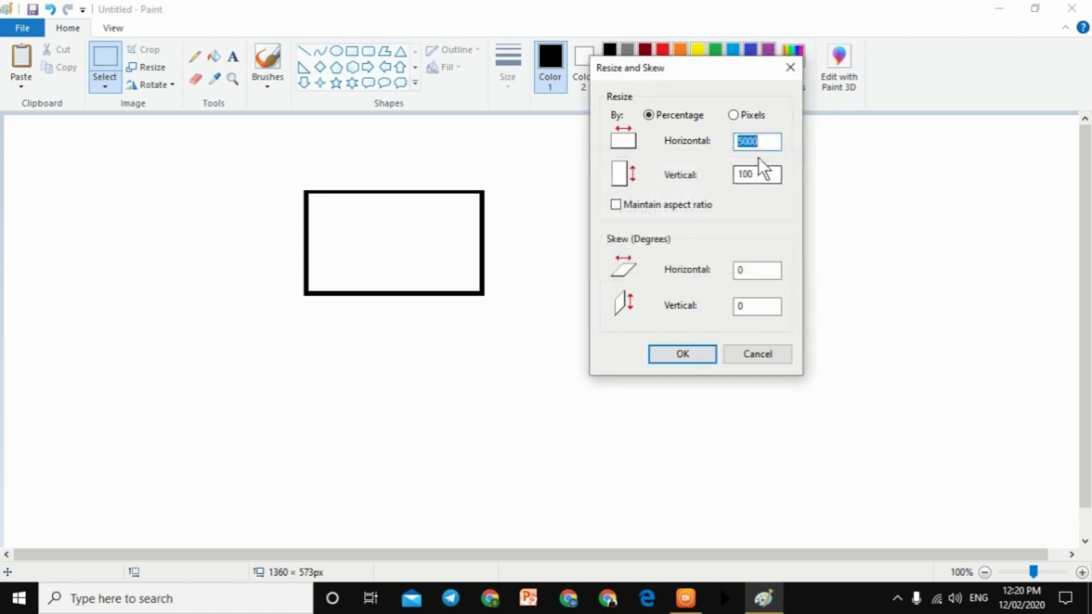
{"action": "type", "text": "200"}
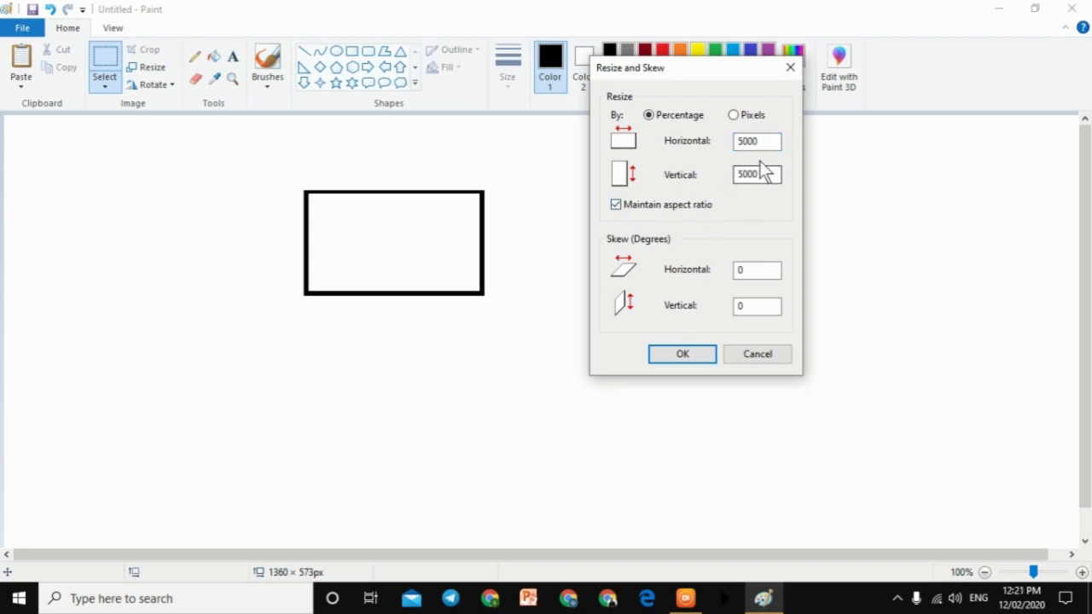
{"action": "left_click_drag", "start_coordinate": [767, 142], "coordinate": [722, 145]}
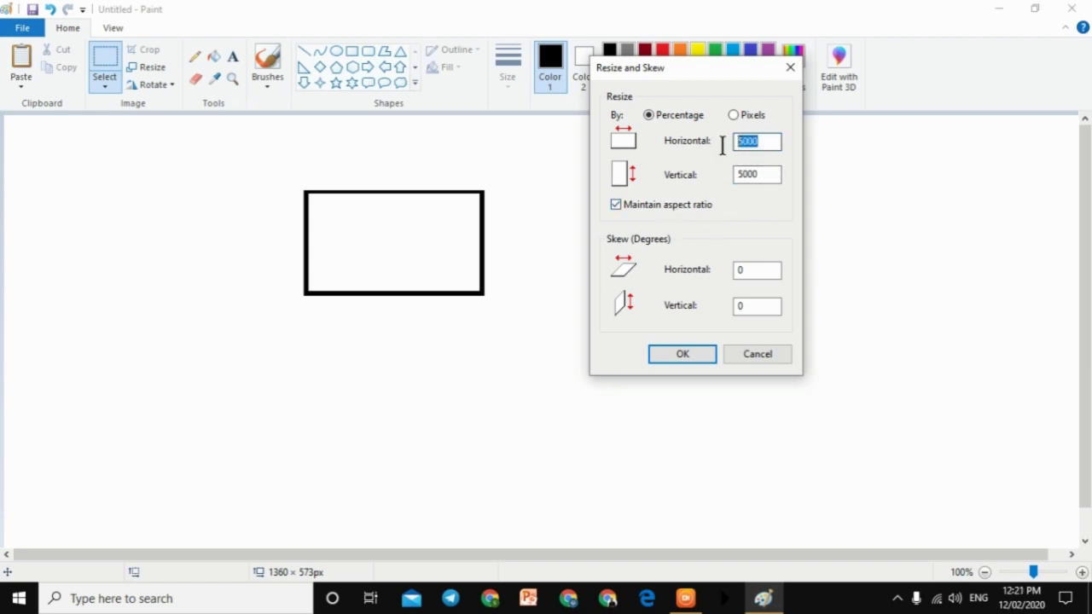
{"action": "type", "text": "120"}
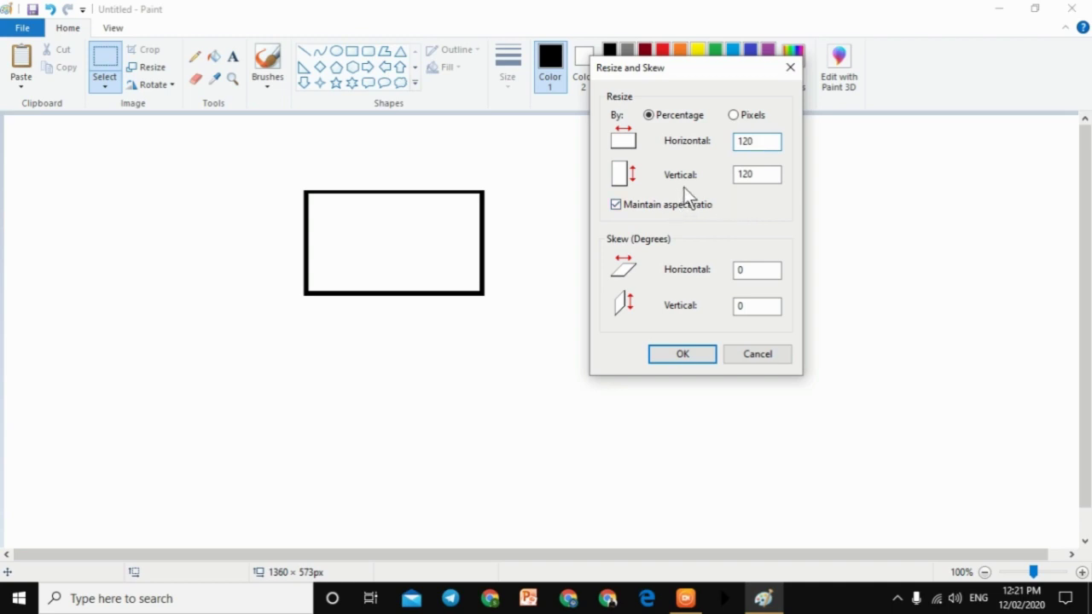
{"action": "left_click", "coordinate": [731, 116]}
{"action": "left_click", "coordinate": [662, 118]}
{"action": "double_click", "coordinate": [762, 141]}
{"action": "type", "text": "200"}
{"action": "key", "text": "Tab"}
{"action": "type", "text": "50"}
{"action": "left_click", "coordinate": [702, 348]}
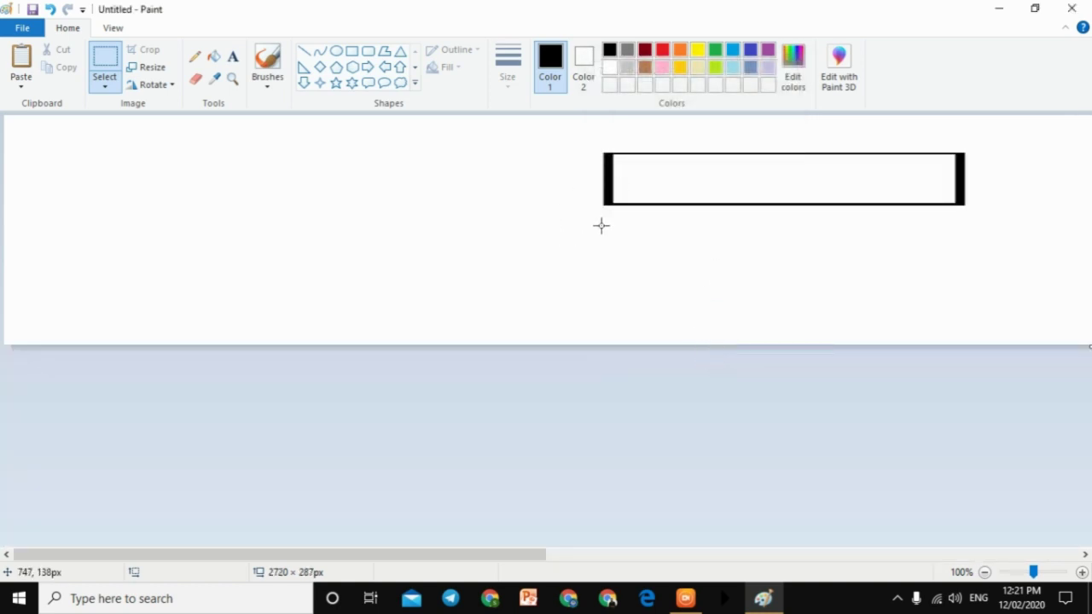
{"action": "key", "text": "ctrl+z"}
Skew the image 50 degrees horizontally and 40 degrees vertically.
{"action": "left_click", "coordinate": [147, 66]}
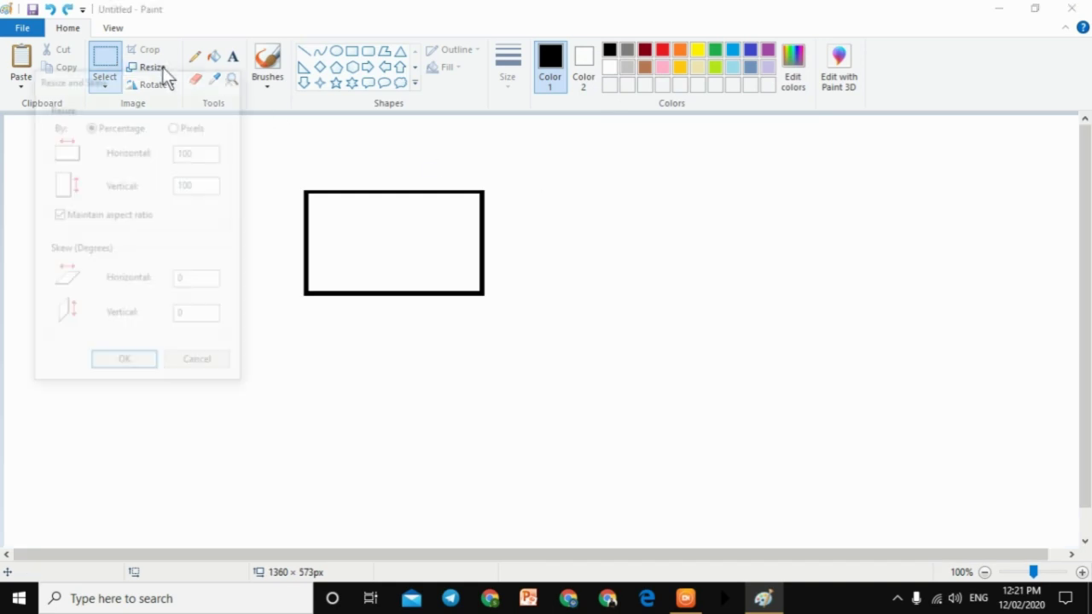
{"action": "left_click_drag", "start_coordinate": [186, 83], "coordinate": [756, 89]}
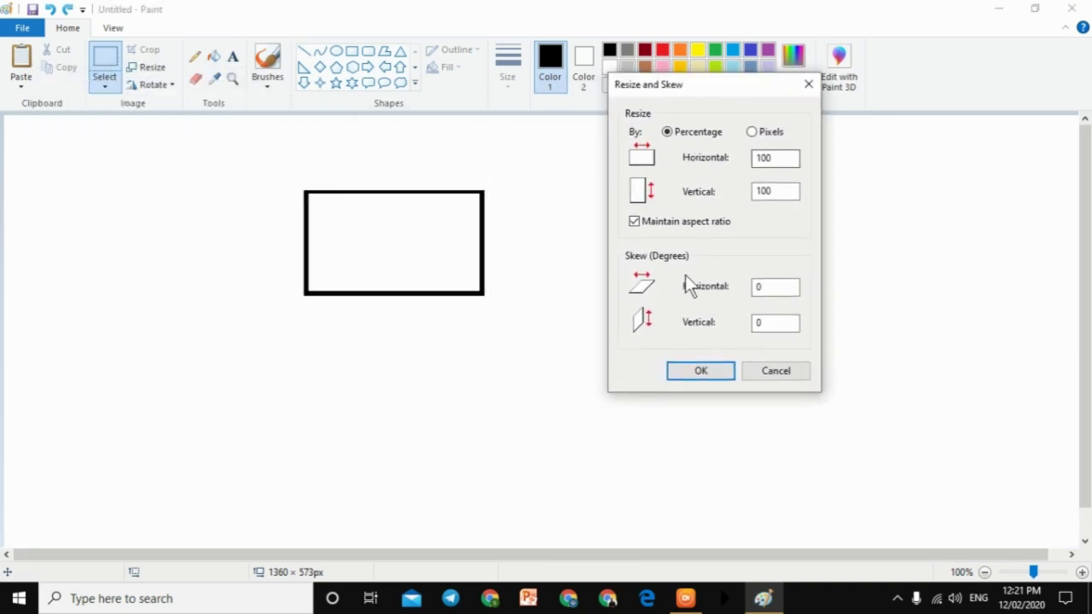
{"action": "double_click", "coordinate": [756, 286]}
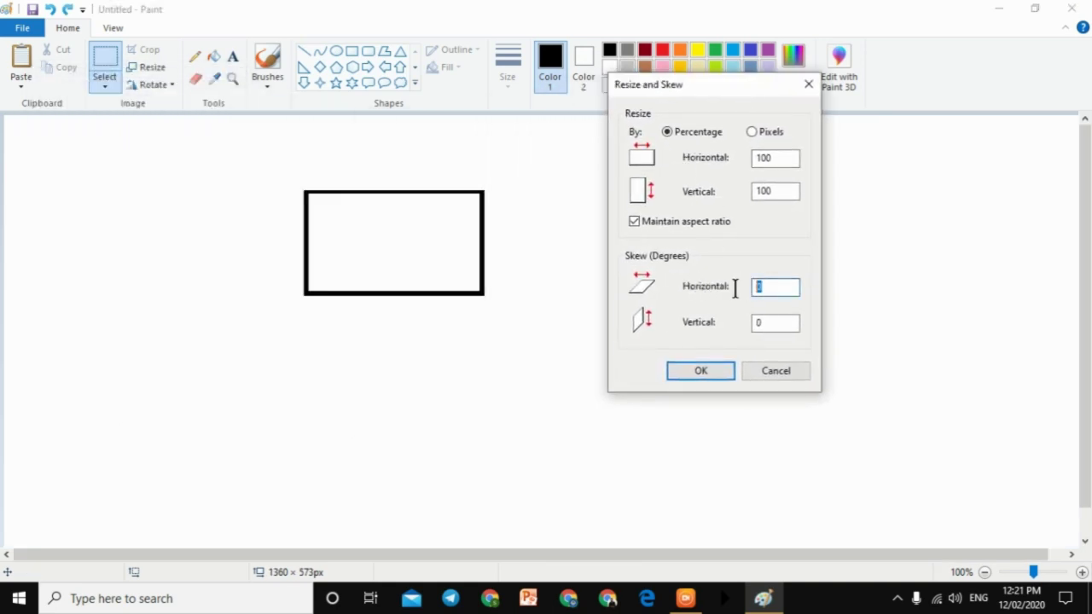
{"action": "type", "text": "5"}
{"action": "double_click", "coordinate": [771, 324]}
{"action": "type", "text": "40"}
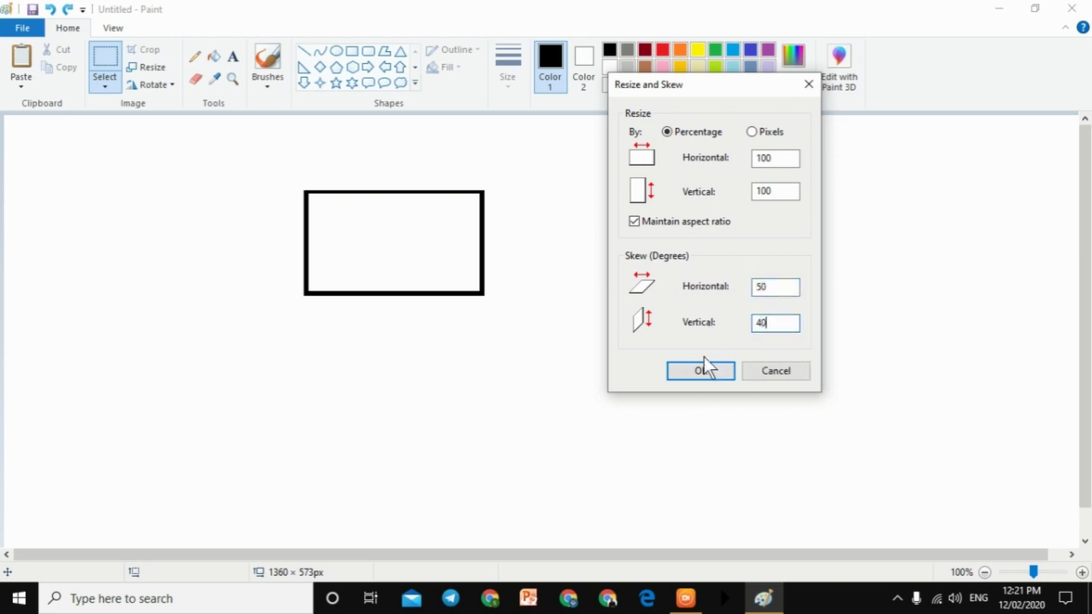
{"action": "left_click", "coordinate": [701, 371]}
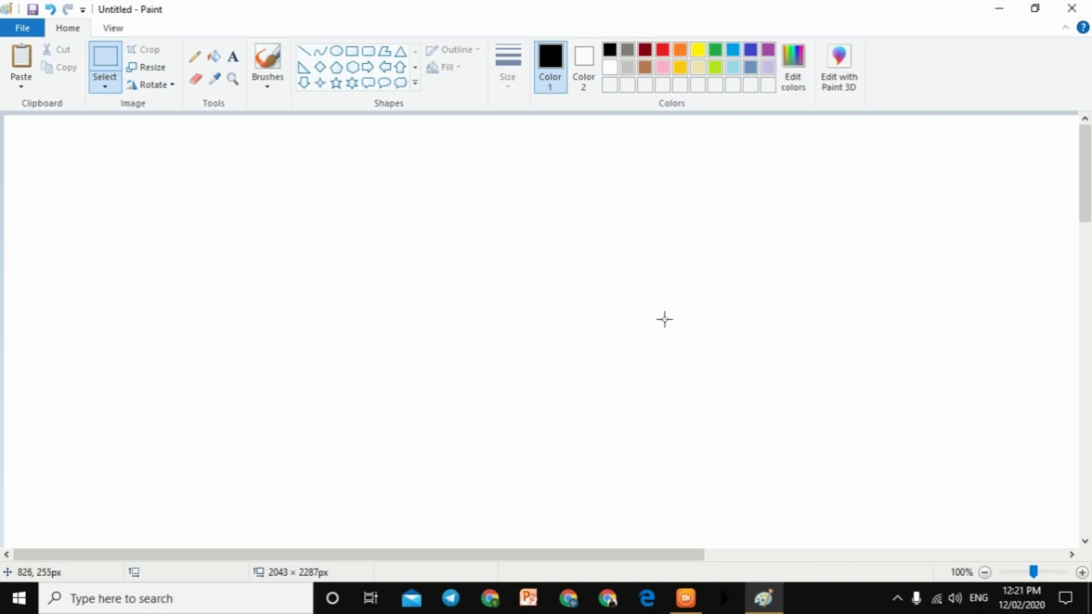
Undo the skew and earlier shapes, then enlarge the blank canvas to 2696 × 1126 px.
{"action": "scroll", "coordinate": [664, 318], "scroll_direction": "down", "scroll_amount": 2}
{"action": "scroll", "coordinate": [421, 312], "scroll_direction": "up", "scroll_amount": 1}
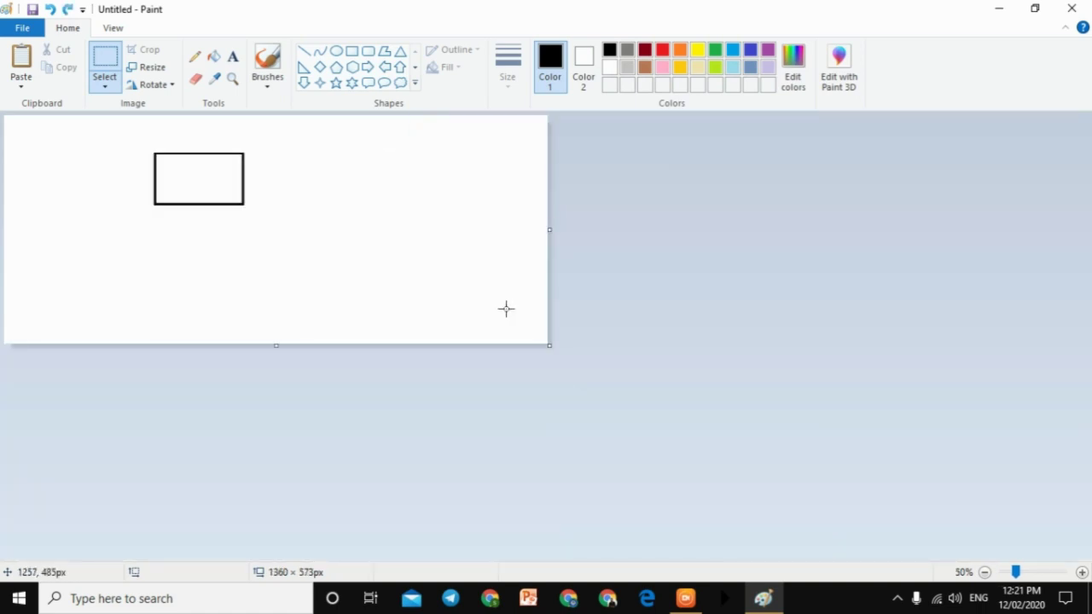
{"action": "key", "text": "ctrl+z"}
{"action": "key", "text": "ctrl+z"}
{"action": "key", "text": "ctrl+z"}
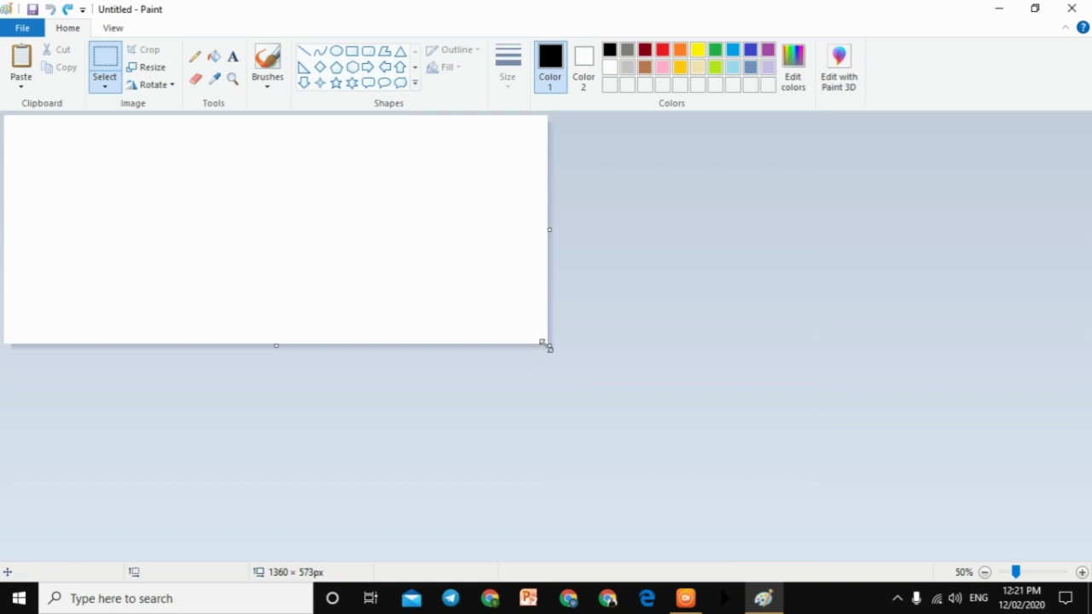
{"action": "left_click_drag", "start_coordinate": [549, 347], "coordinate": [1076, 562]}
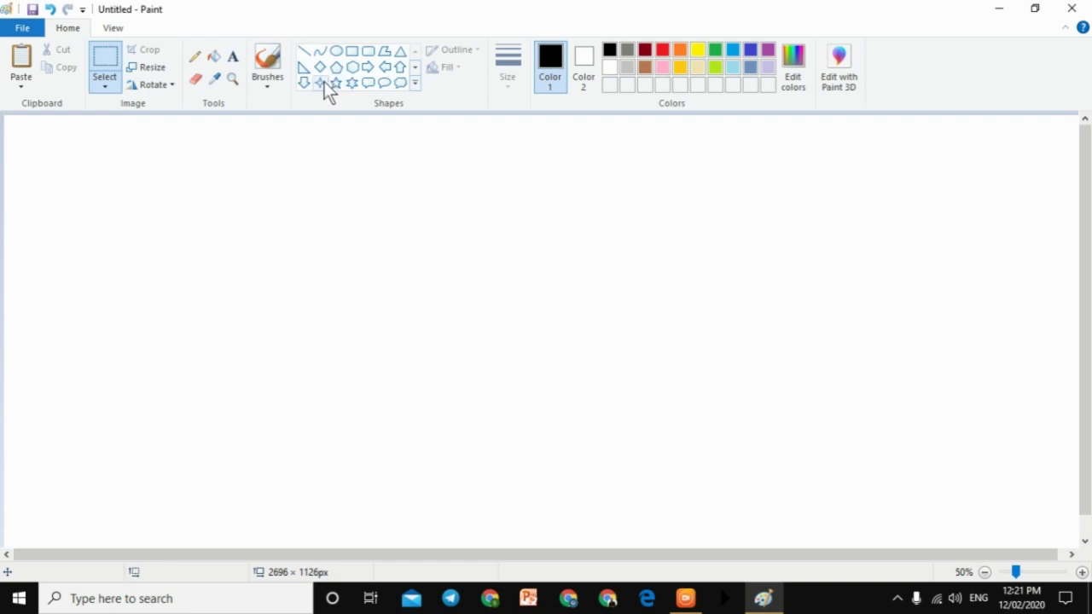
Draw a right triangle near the centre, then rotate it right 90° and back left.
{"action": "left_click", "coordinate": [415, 81]}
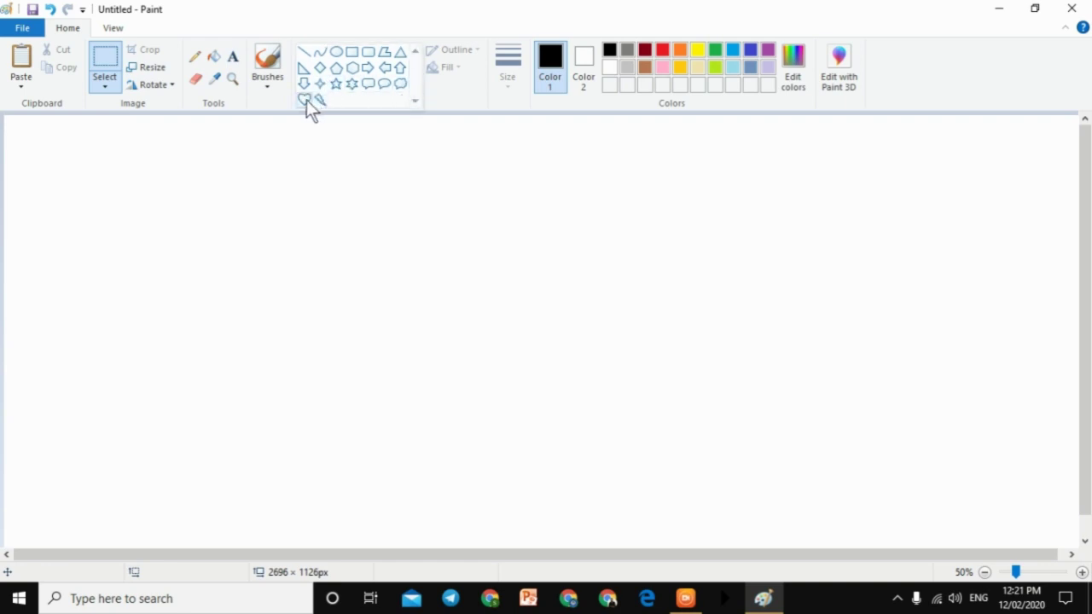
{"action": "left_click", "coordinate": [303, 67]}
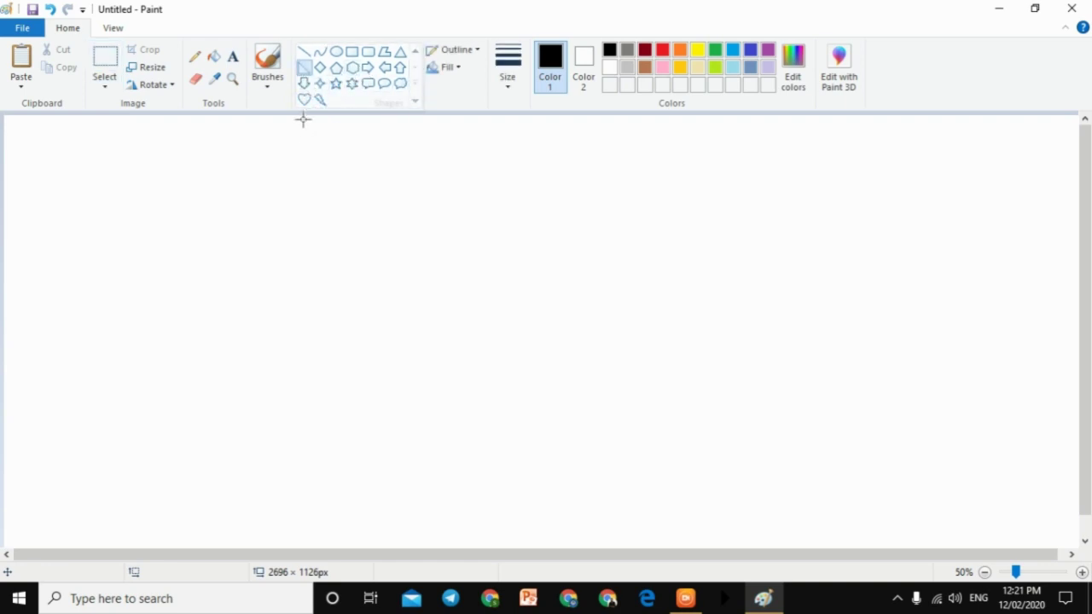
{"action": "left_click_drag", "start_coordinate": [316, 173], "coordinate": [506, 413]}
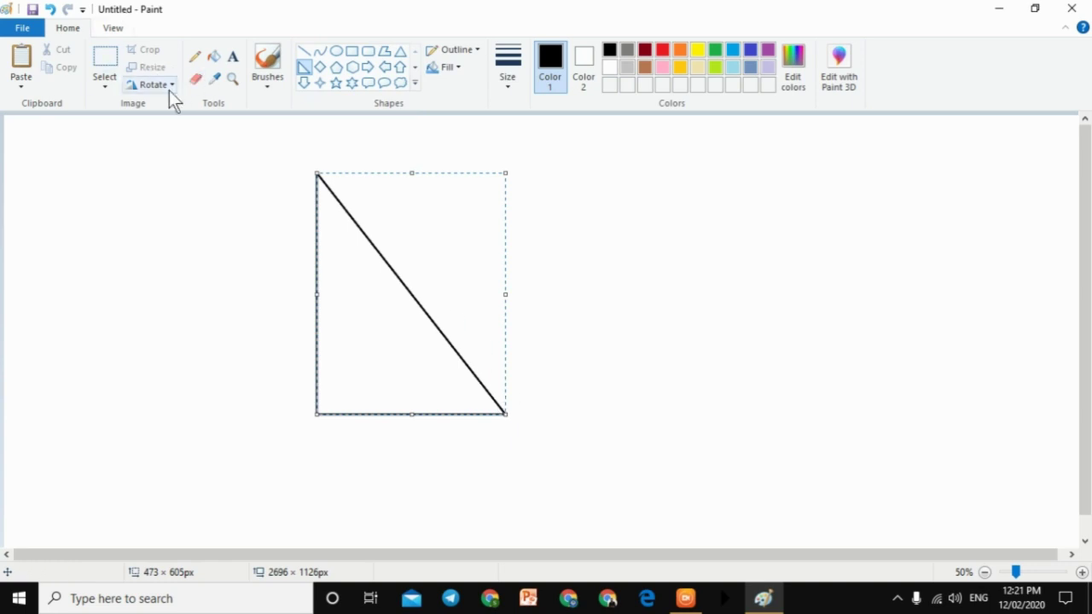
{"action": "left_click", "coordinate": [160, 85]}
{"action": "left_click", "coordinate": [181, 103]}
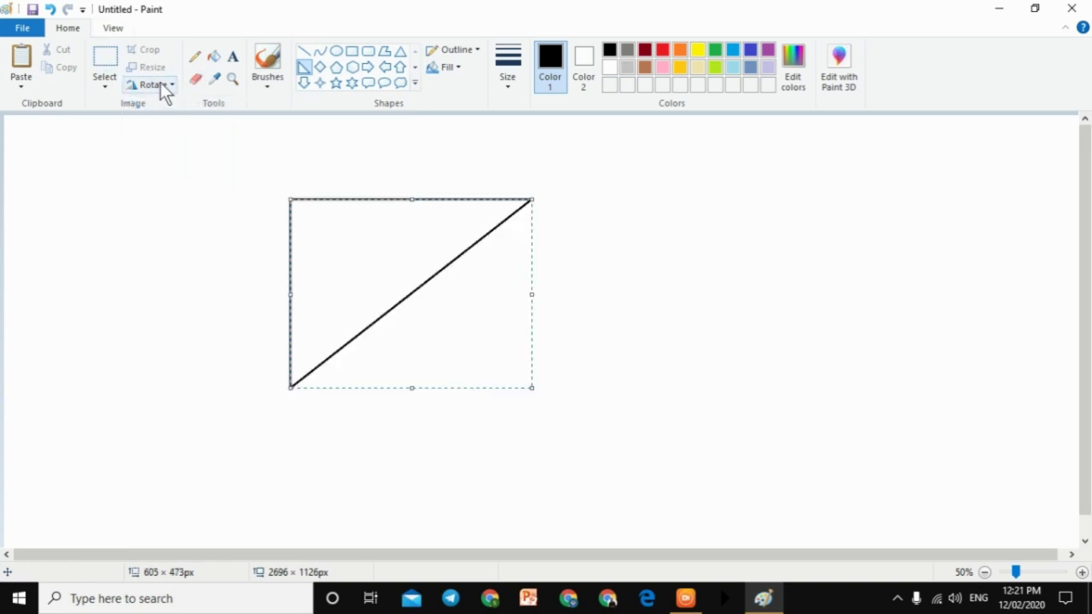
{"action": "left_click", "coordinate": [160, 87]}
{"action": "left_click", "coordinate": [169, 119]}
Flip the triangle vertically, mirror it horizontally, then flip it vertically again.
{"action": "left_click", "coordinate": [153, 85]}
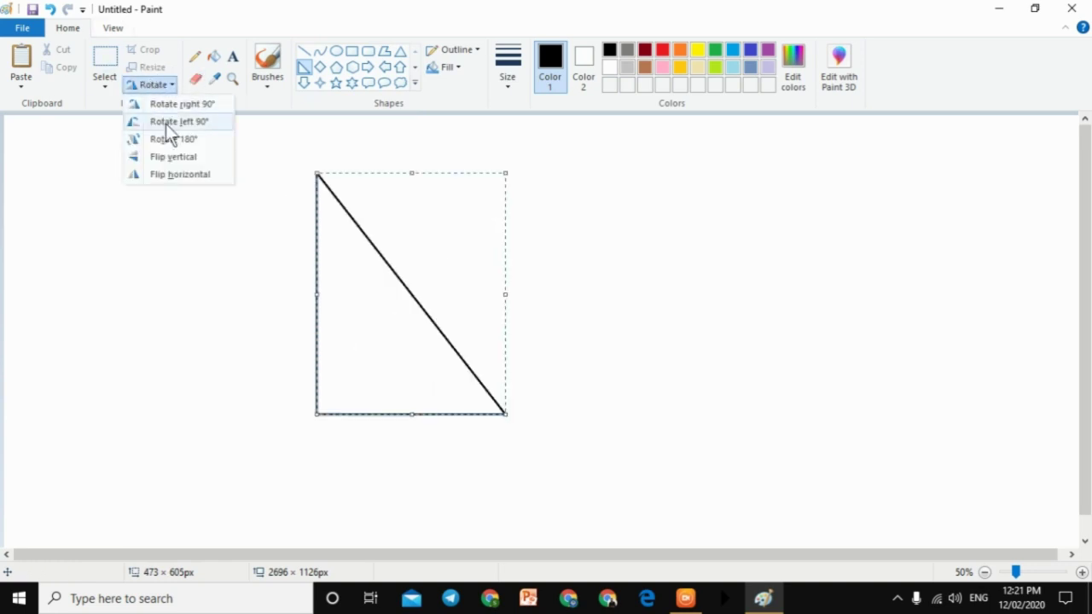
{"action": "left_click", "coordinate": [175, 156]}
{"action": "left_click", "coordinate": [153, 84]}
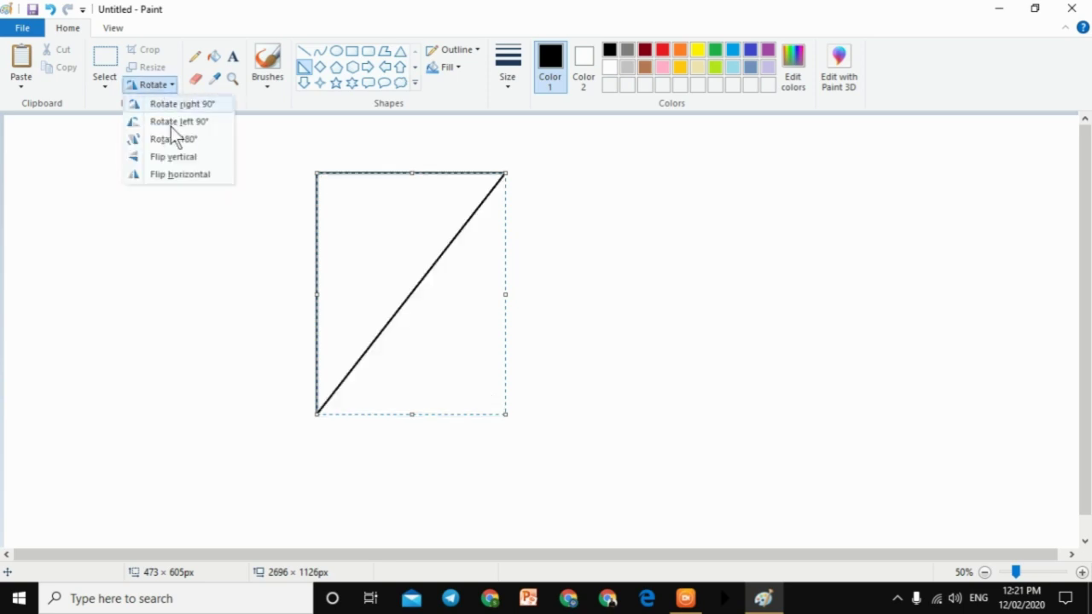
{"action": "left_click", "coordinate": [184, 173]}
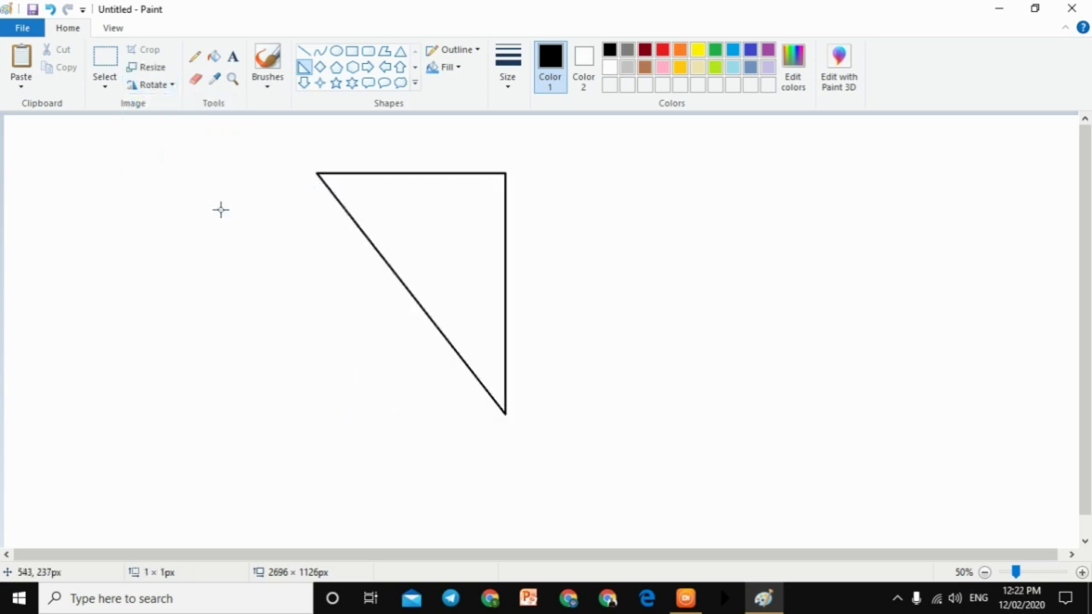
{"action": "left_click", "coordinate": [155, 84]}
{"action": "left_click", "coordinate": [179, 156]}
Rotate the canvas left 90°, flip and mirror it, then rotate right 90° back to landscape.
{"action": "left_click", "coordinate": [155, 84]}
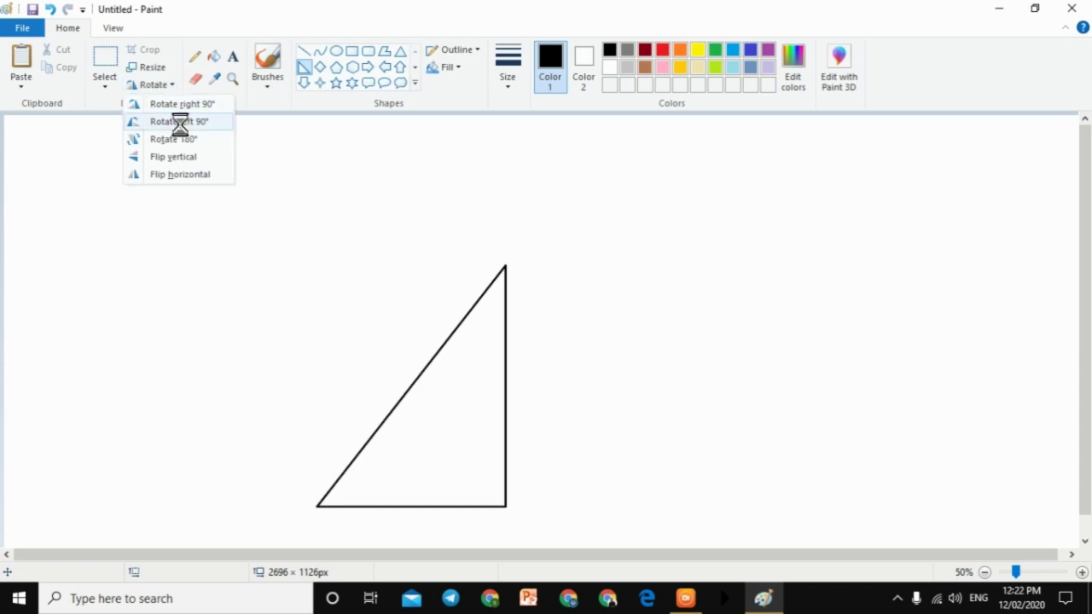
{"action": "left_click", "coordinate": [178, 121]}
{"action": "left_click", "coordinate": [154, 84]}
{"action": "scroll", "coordinate": [300, 297], "scroll_direction": "down", "scroll_amount": 5}
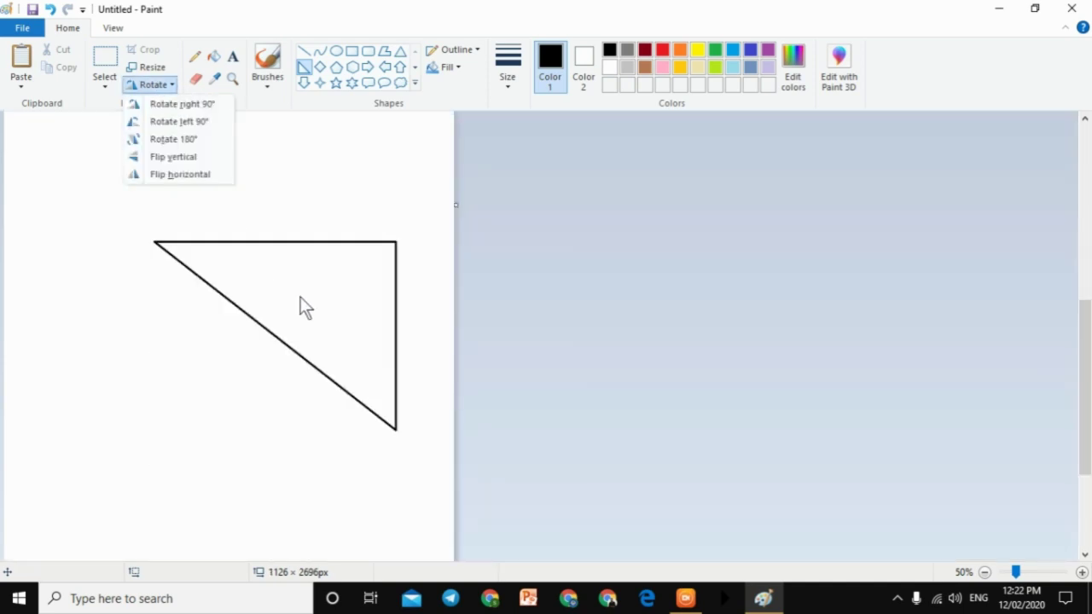
{"action": "left_click", "coordinate": [201, 156]}
{"action": "left_click", "coordinate": [171, 86]}
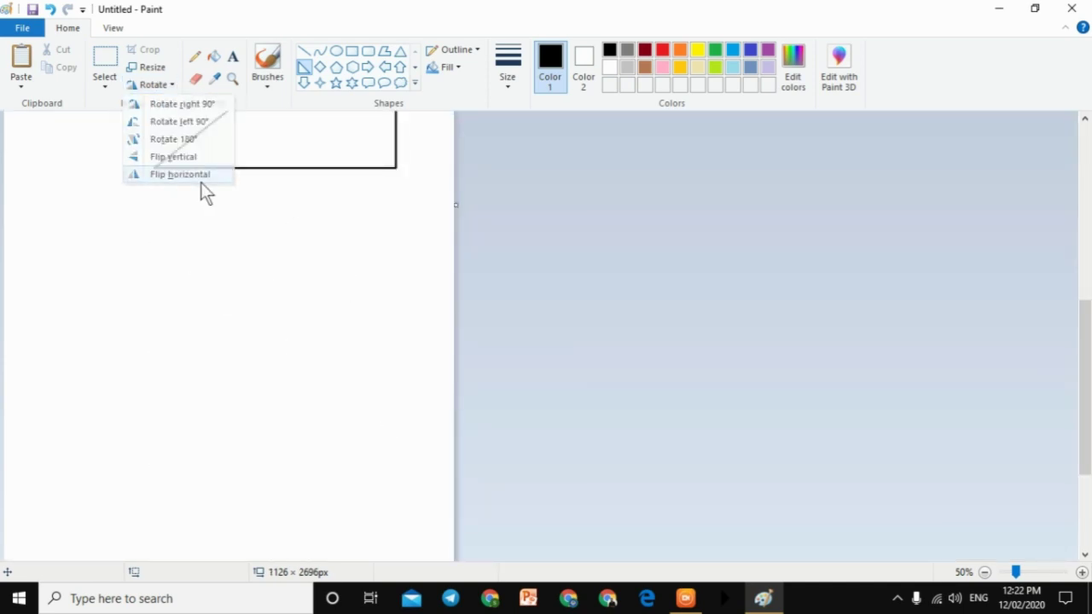
{"action": "left_click", "coordinate": [200, 176]}
{"action": "scroll", "coordinate": [200, 179], "scroll_direction": "up", "scroll_amount": 2}
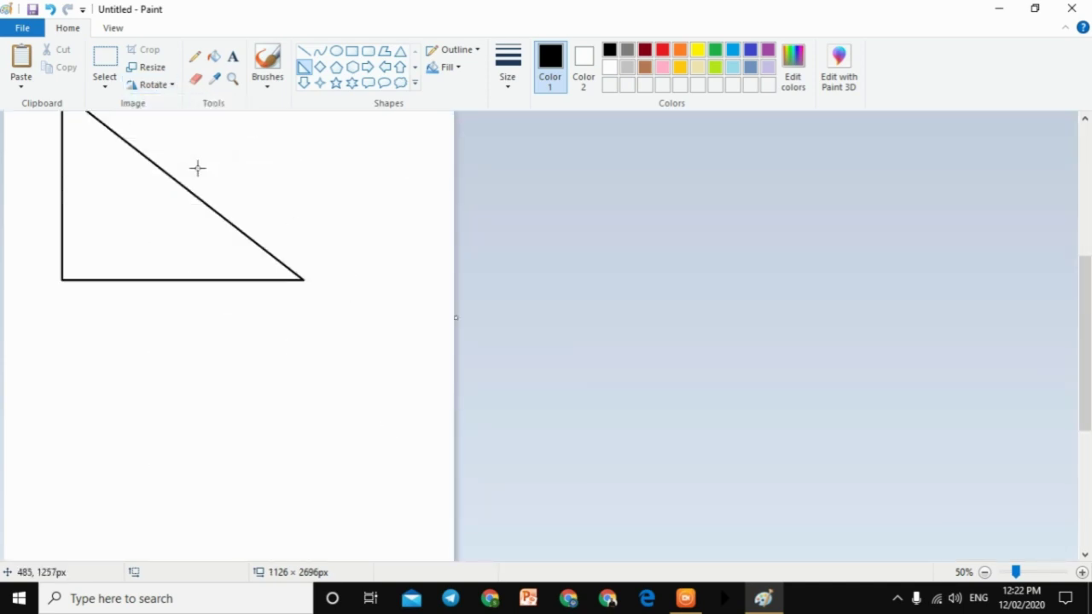
{"action": "left_click", "coordinate": [167, 85]}
{"action": "left_click", "coordinate": [173, 103]}
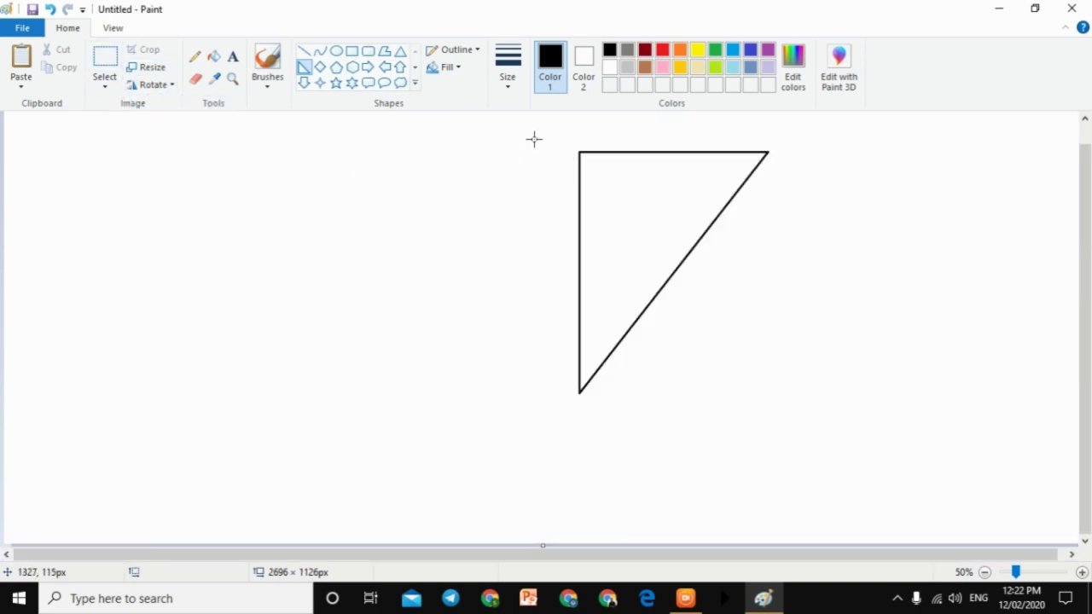
{"action": "left_click_drag", "start_coordinate": [534, 134], "coordinate": [744, 396]}
{"action": "key", "text": "ctrl+z"}
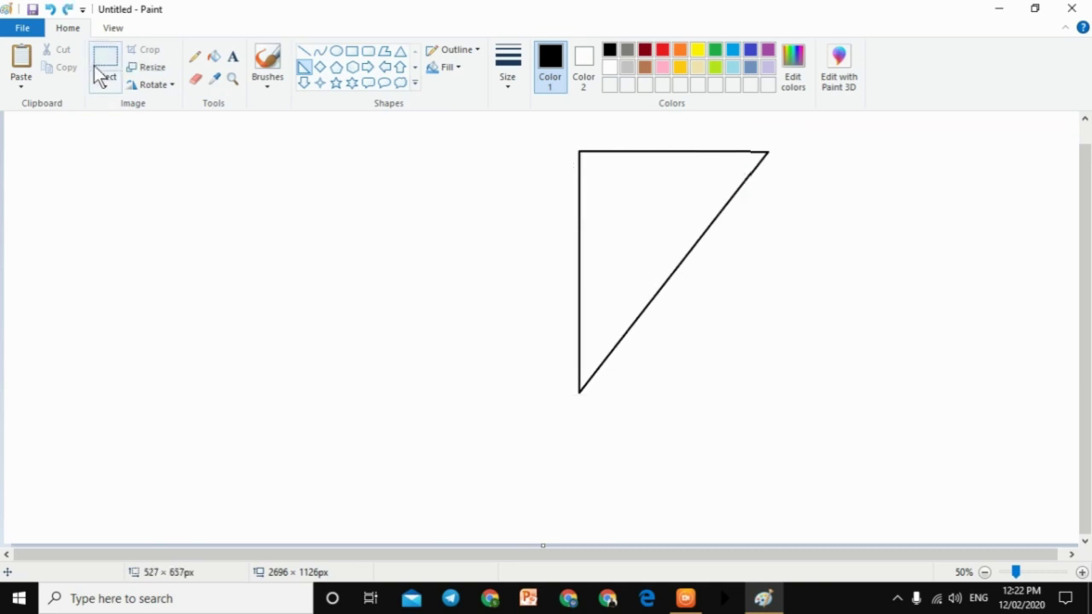
{"action": "left_click", "coordinate": [100, 64]}
{"action": "left_click_drag", "start_coordinate": [542, 129], "coordinate": [858, 490]}
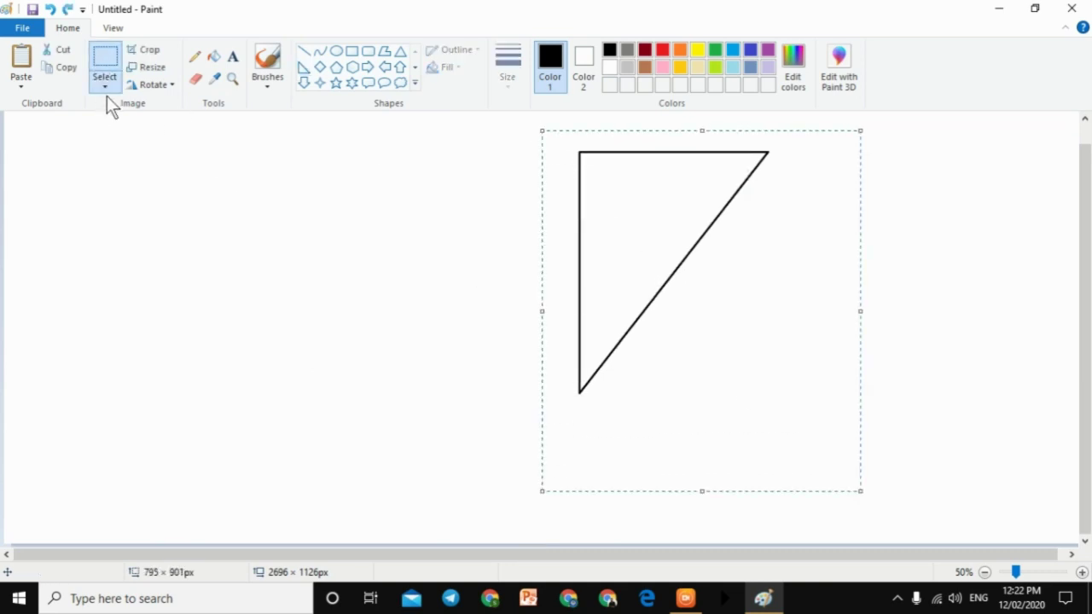
{"action": "left_click", "coordinate": [153, 85]}
{"action": "left_click", "coordinate": [160, 106]}
{"action": "left_click", "coordinate": [153, 84]}
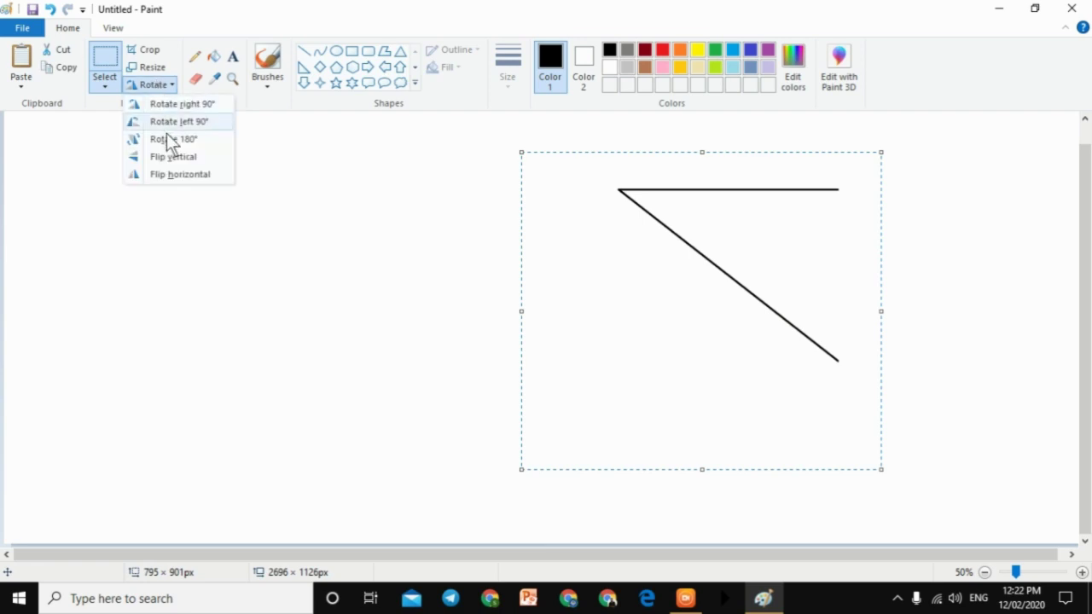
{"action": "left_click", "coordinate": [167, 138]}
{"action": "left_click", "coordinate": [313, 217]}
{"action": "key", "text": "ctrl+z"}
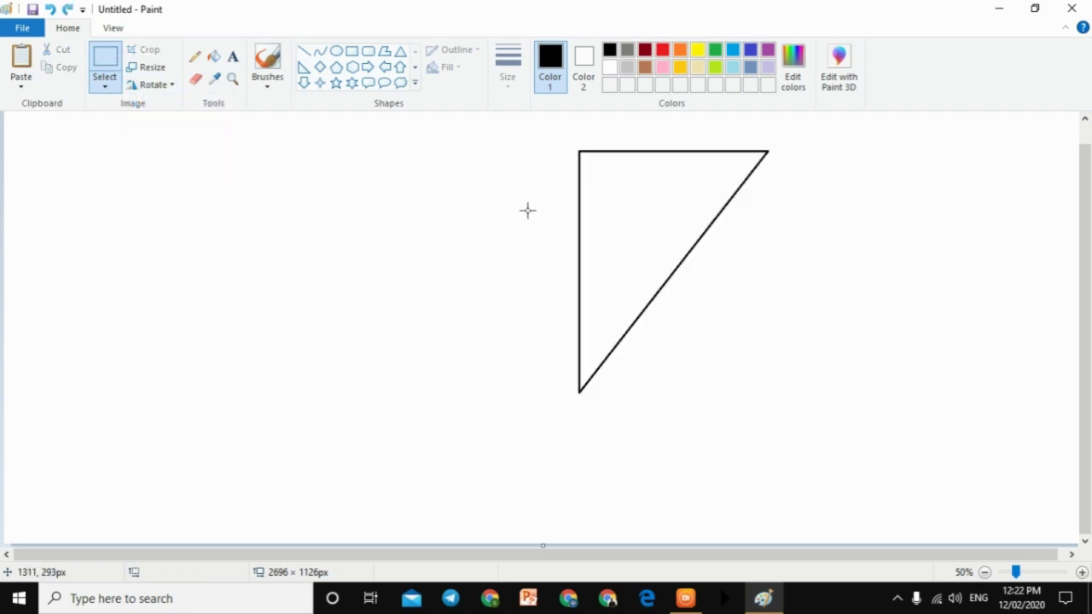
{"action": "key", "text": "ctrl+a"}
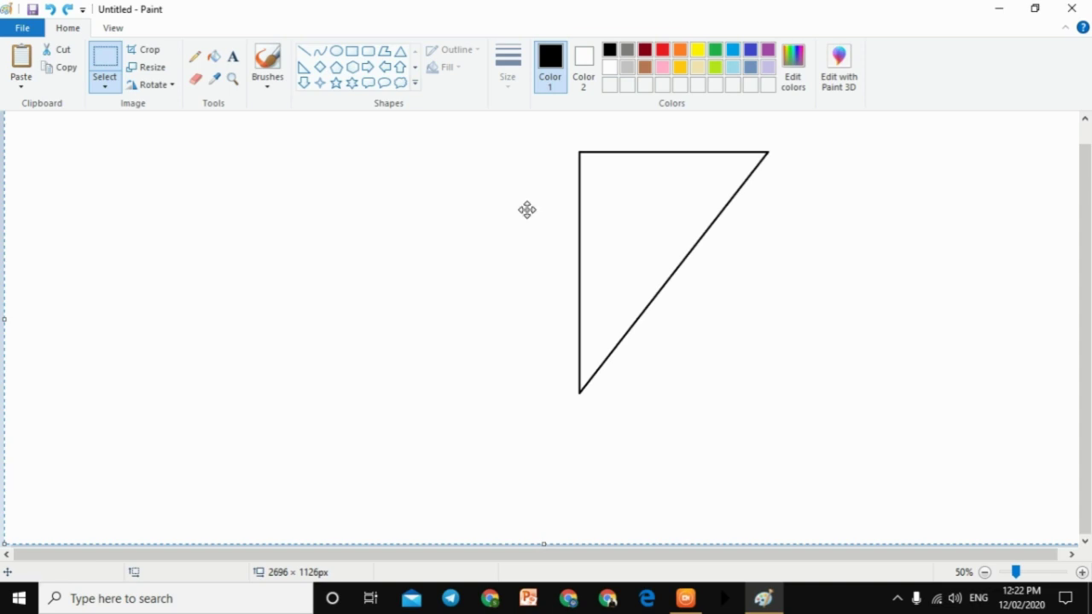
{"action": "key", "text": "Delete"}
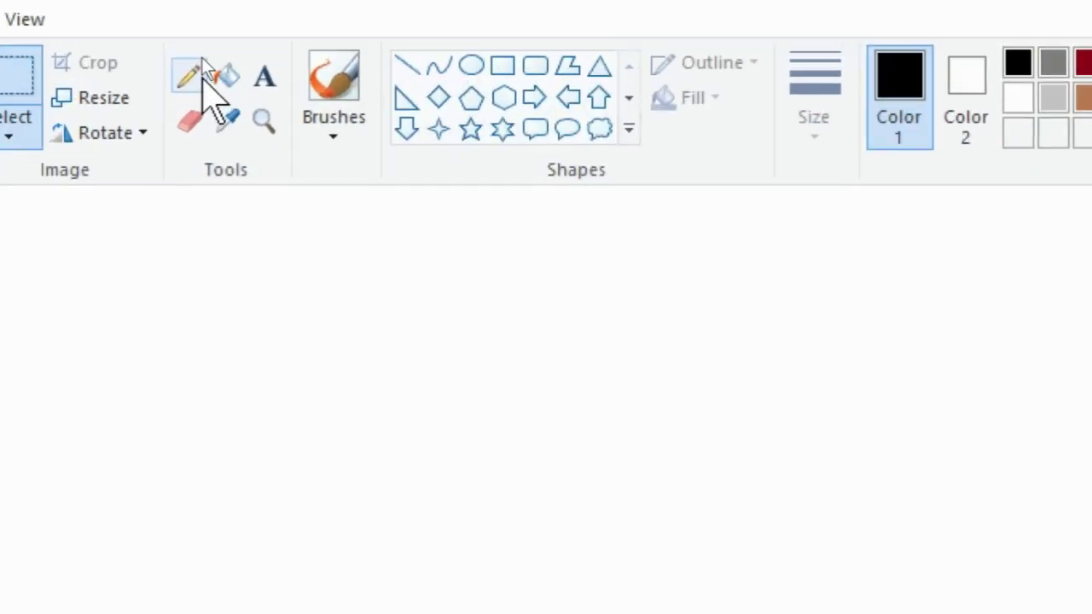
With the Pencil, write D and K, a V with loops, and a wavy row of w's above.
{"action": "left_click", "coordinate": [189, 75]}
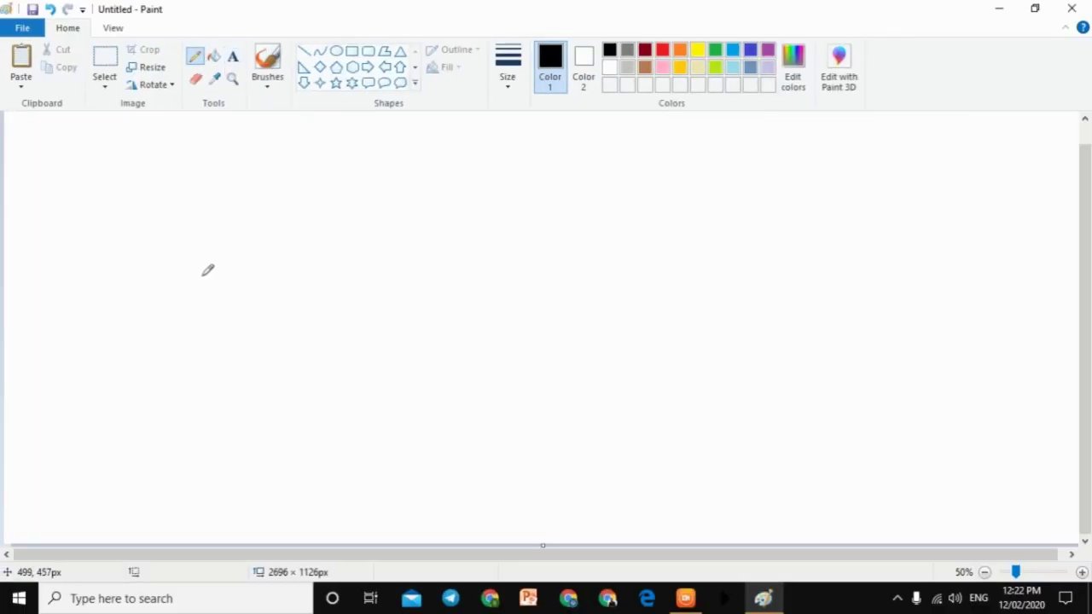
{"action": "mouse_move", "coordinate": [225, 312]}
{"action": "left_mouse_down"}
{"action": "mouse_move", "coordinate": [226, 375]}
{"action": "mouse_move", "coordinate": [215, 307]}
{"action": "mouse_move", "coordinate": [188, 310]}
{"action": "left_mouse_up"}
{"action": "left_click_drag", "start_coordinate": [304, 299], "coordinate": [321, 399]}
{"action": "mouse_move", "coordinate": [346, 300]}
{"action": "left_mouse_down"}
{"action": "mouse_move", "coordinate": [317, 369]}
{"action": "mouse_move", "coordinate": [396, 403]}
{"action": "left_mouse_up"}
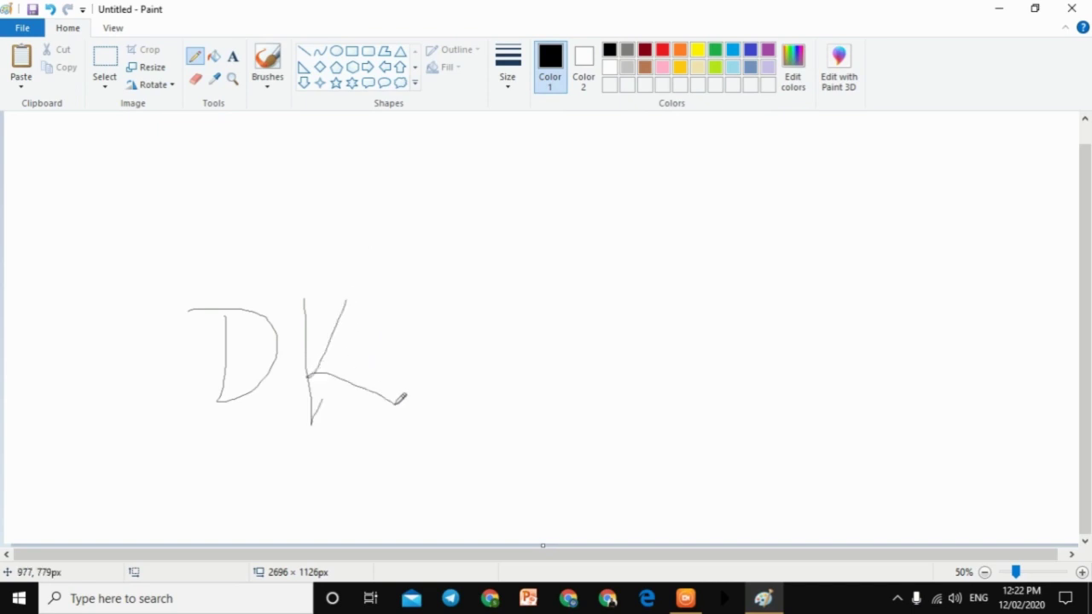
{"action": "mouse_move", "coordinate": [451, 309]}
{"action": "left_mouse_down"}
{"action": "mouse_move", "coordinate": [505, 342]}
{"action": "mouse_move", "coordinate": [537, 307]}
{"action": "mouse_move", "coordinate": [591, 280]}
{"action": "mouse_move", "coordinate": [745, 314]}
{"action": "mouse_move", "coordinate": [777, 246]}
{"action": "mouse_move", "coordinate": [836, 236]}
{"action": "left_mouse_up"}
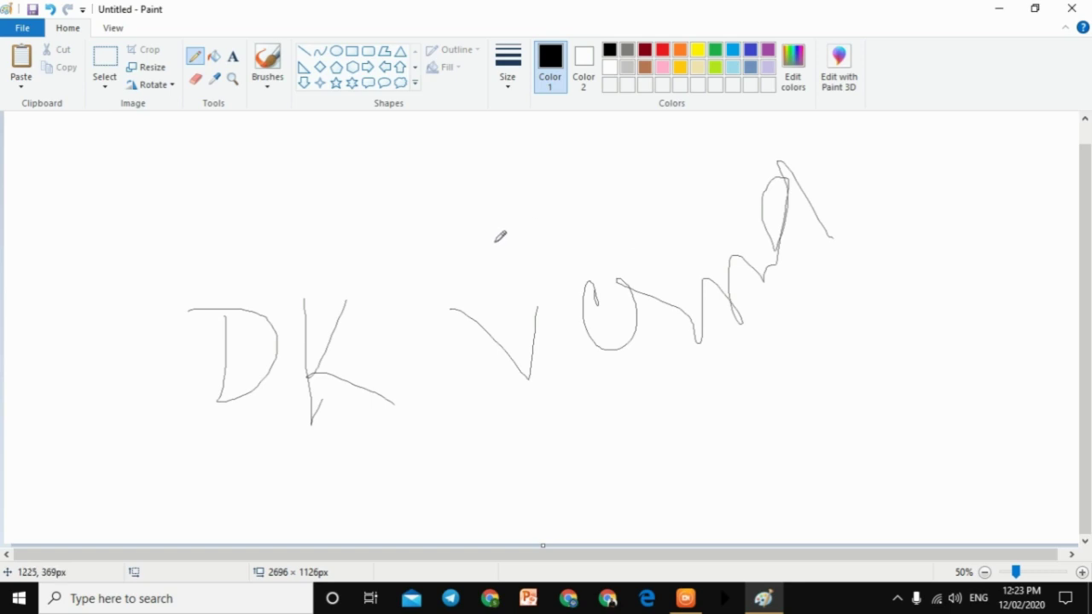
{"action": "mouse_move", "coordinate": [227, 213]}
{"action": "left_mouse_down"}
{"action": "mouse_move", "coordinate": [295, 238]}
{"action": "mouse_move", "coordinate": [346, 273]}
{"action": "mouse_move", "coordinate": [394, 279]}
{"action": "mouse_move", "coordinate": [451, 253]}
{"action": "mouse_move", "coordinate": [483, 217]}
{"action": "mouse_move", "coordinate": [672, 241]}
{"action": "left_mouse_up"}
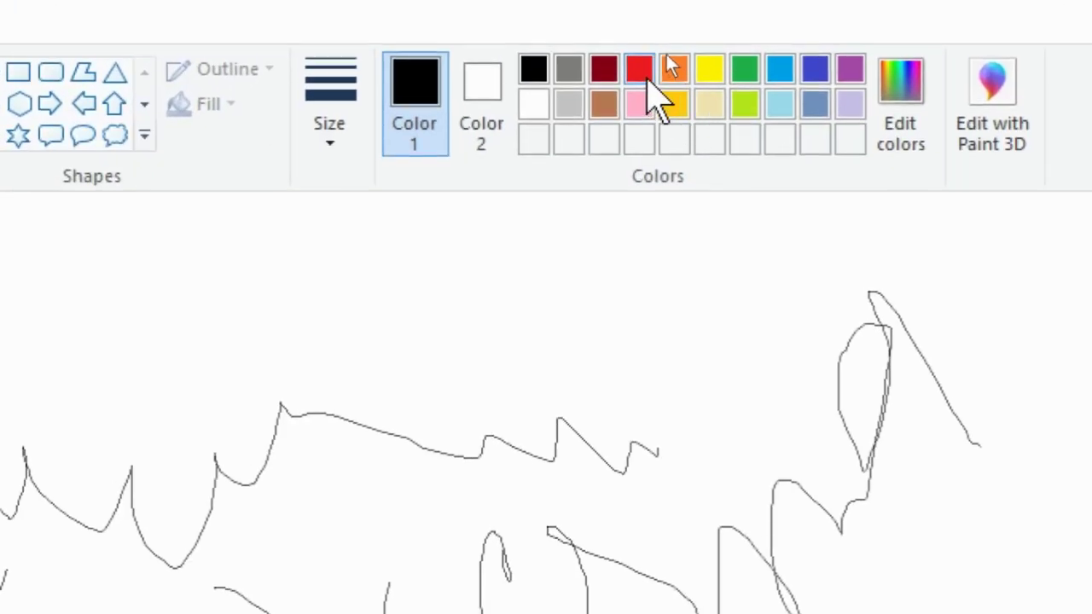
In red, draw a wavy stroke near the top centre and a zigzag left of the letters.
{"action": "left_click", "coordinate": [641, 72]}
{"action": "mouse_move", "coordinate": [524, 183]}
{"action": "left_mouse_down"}
{"action": "mouse_move", "coordinate": [542, 207]}
{"action": "mouse_move", "coordinate": [639, 237]}
{"action": "mouse_move", "coordinate": [643, 412]}
{"action": "left_mouse_up"}
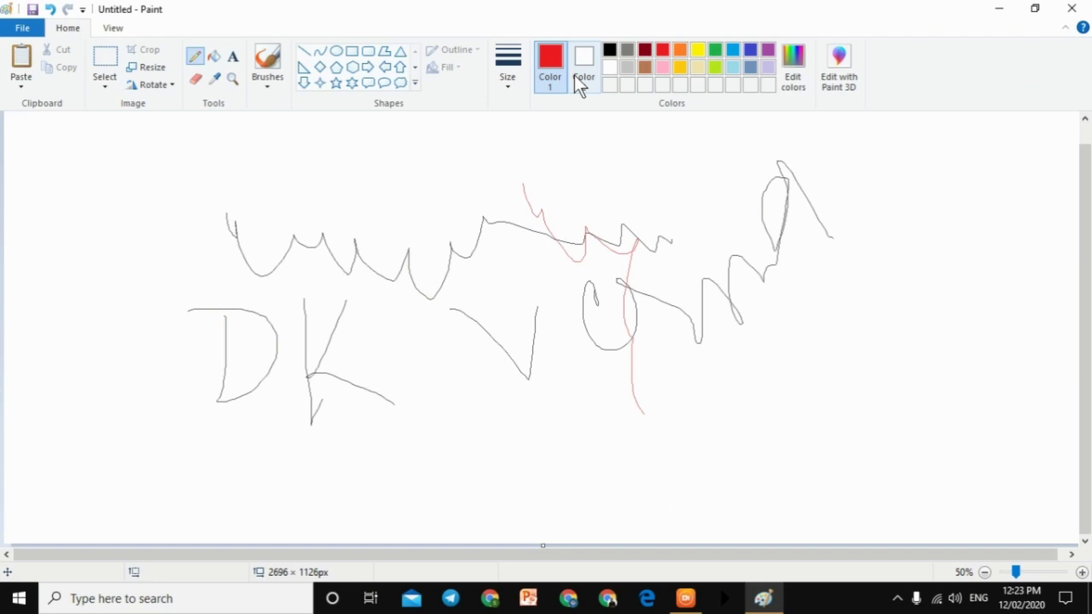
{"action": "mouse_move", "coordinate": [91, 245]}
{"action": "left_mouse_down"}
{"action": "mouse_move", "coordinate": [115, 305]}
{"action": "mouse_move", "coordinate": [151, 319]}
{"action": "mouse_move", "coordinate": [189, 259]}
{"action": "mouse_move", "coordinate": [243, 272]}
{"action": "mouse_move", "coordinate": [275, 307]}
{"action": "left_mouse_up"}
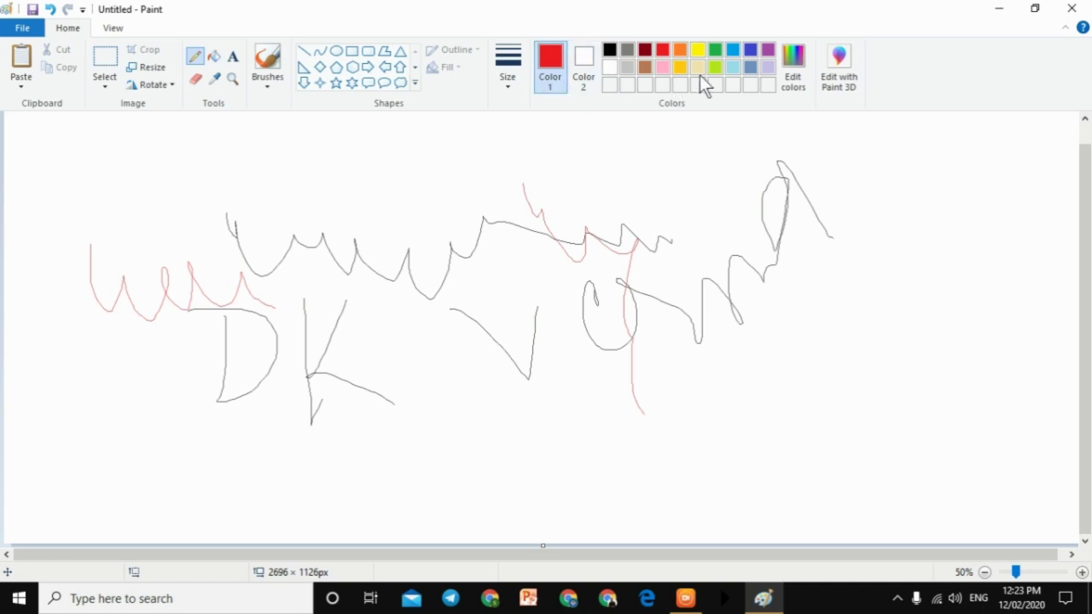
In indigo, add a scribble at the right and large looping strokes in the middle.
{"action": "left_click", "coordinate": [750, 49]}
{"action": "mouse_move", "coordinate": [851, 243]}
{"action": "left_mouse_down"}
{"action": "mouse_move", "coordinate": [891, 320]}
{"action": "mouse_move", "coordinate": [883, 360]}
{"action": "mouse_move", "coordinate": [860, 423]}
{"action": "mouse_move", "coordinate": [791, 440]}
{"action": "left_mouse_up"}
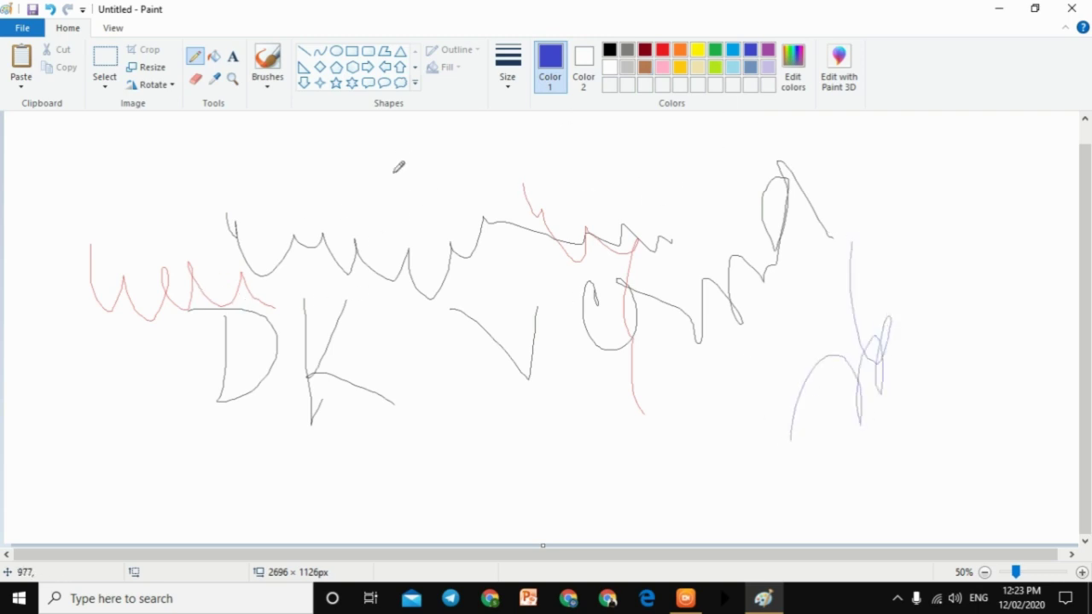
{"action": "mouse_move", "coordinate": [392, 174]}
{"action": "left_mouse_down"}
{"action": "mouse_move", "coordinate": [526, 296]}
{"action": "mouse_move", "coordinate": [490, 360]}
{"action": "left_mouse_up"}
{"action": "mouse_move", "coordinate": [382, 299]}
{"action": "left_mouse_down"}
{"action": "mouse_move", "coordinate": [372, 324]}
{"action": "mouse_move", "coordinate": [470, 451]}
{"action": "mouse_move", "coordinate": [541, 360]}
{"action": "mouse_move", "coordinate": [528, 409]}
{"action": "left_mouse_up"}
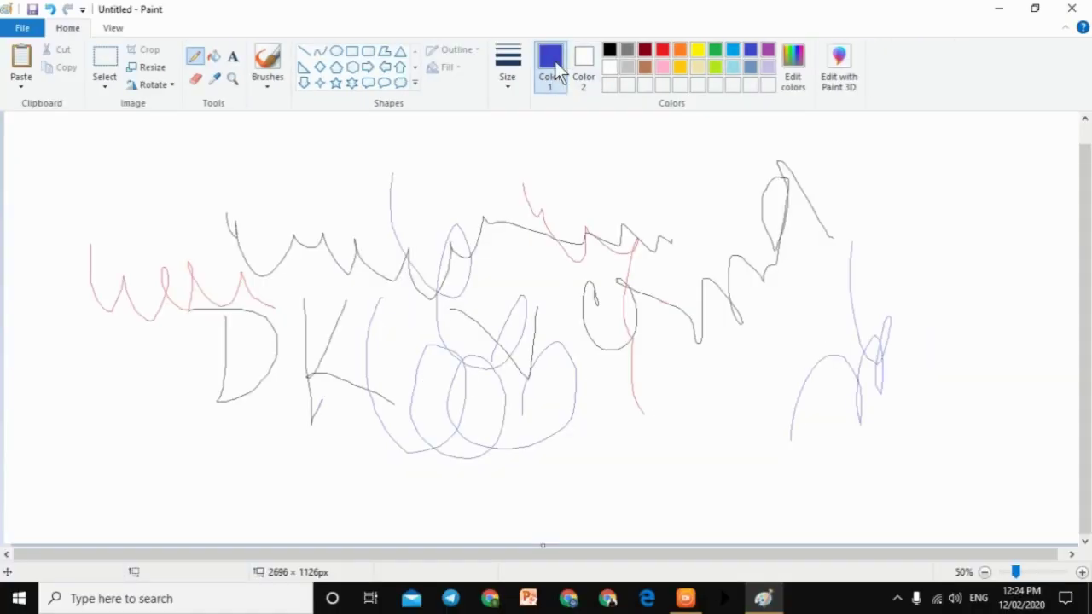
Back in black, add a short stroke near the middle and one trailing downward.
{"action": "left_click", "coordinate": [609, 50]}
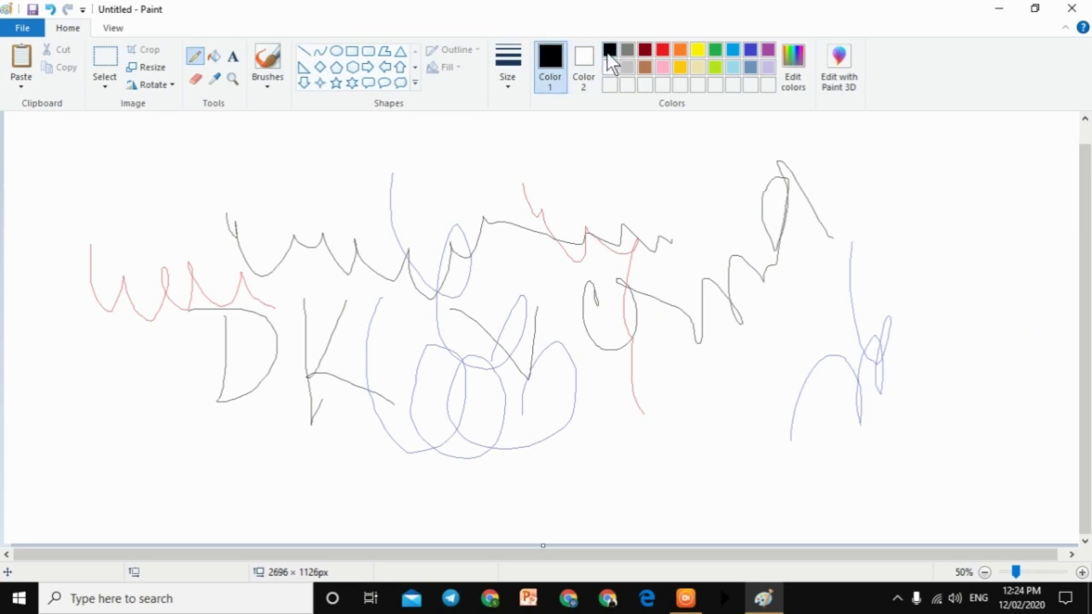
{"action": "left_click_drag", "start_coordinate": [565, 228], "coordinate": [572, 278]}
{"action": "mouse_move", "coordinate": [595, 294]}
{"action": "left_mouse_down"}
{"action": "mouse_move", "coordinate": [660, 334]}
{"action": "mouse_move", "coordinate": [714, 439]}
{"action": "mouse_move", "coordinate": [738, 455]}
{"action": "mouse_move", "coordinate": [747, 488]}
{"action": "left_mouse_up"}
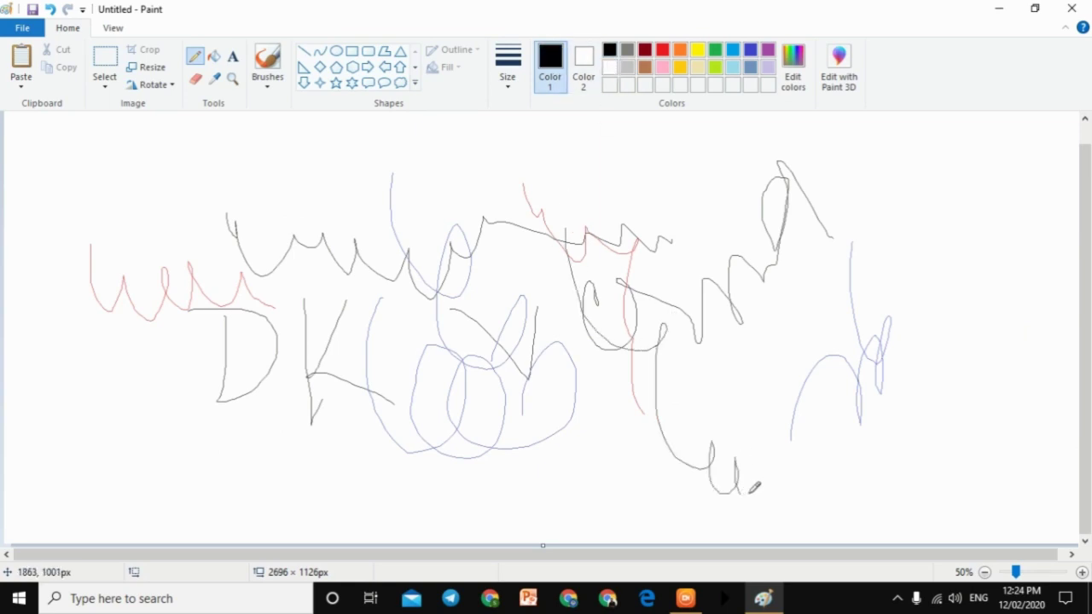
Clear the whole canvas, then pencil a slanted line, a horizontal line and a short stroke at upper left.
{"action": "key", "text": "ctrl+a"}
{"action": "key", "text": "Delete"}
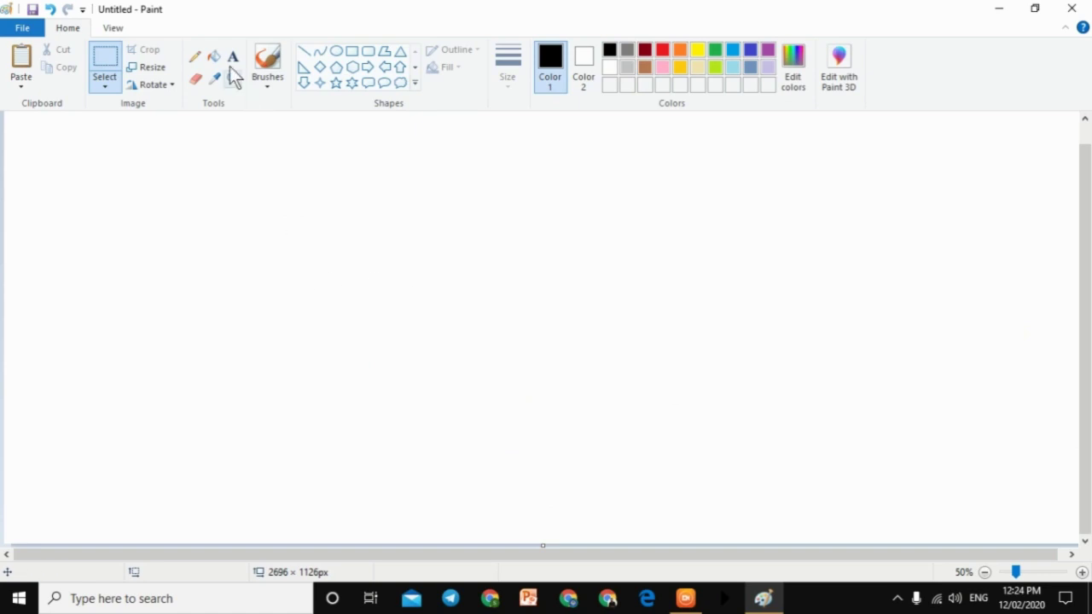
{"action": "left_click", "coordinate": [195, 57]}
{"action": "left_click_drag", "start_coordinate": [210, 237], "coordinate": [236, 279]}
{"action": "mouse_move", "coordinate": [202, 172]}
{"action": "left_mouse_down"}
{"action": "mouse_move", "coordinate": [244, 180]}
{"action": "mouse_move", "coordinate": [295, 240]}
{"action": "left_mouse_up"}
{"action": "left_click_drag", "start_coordinate": [198, 256], "coordinate": [371, 257]}
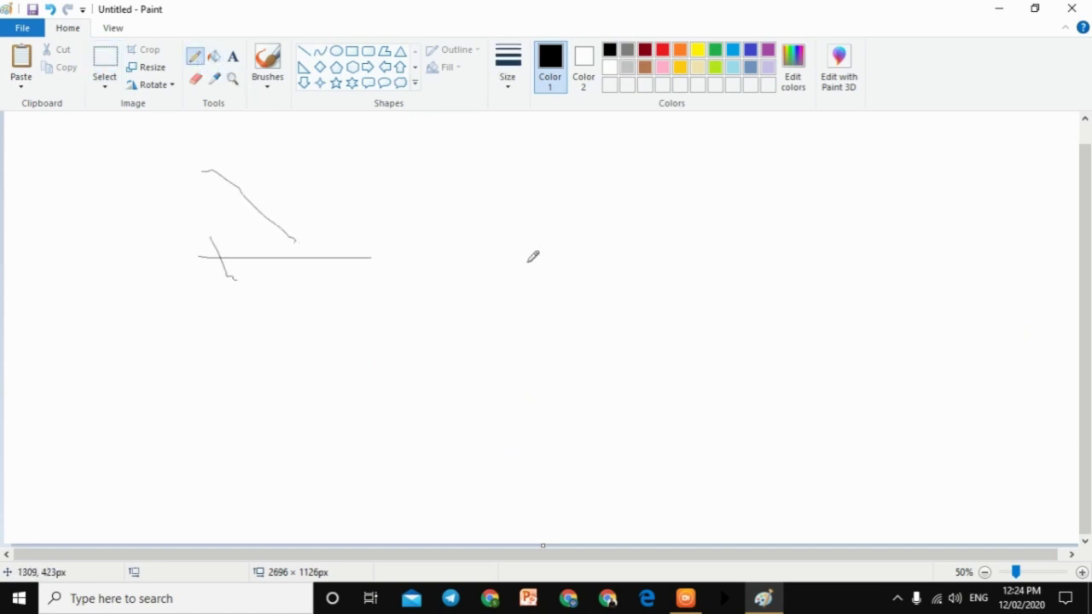
Add a C-shaped curve, a looping scribble, a lower-left zigzag and a looped scribble between them.
{"action": "mouse_move", "coordinate": [545, 246]}
{"action": "left_mouse_down"}
{"action": "mouse_move", "coordinate": [525, 320]}
{"action": "mouse_move", "coordinate": [580, 348]}
{"action": "mouse_move", "coordinate": [609, 264]}
{"action": "left_mouse_up"}
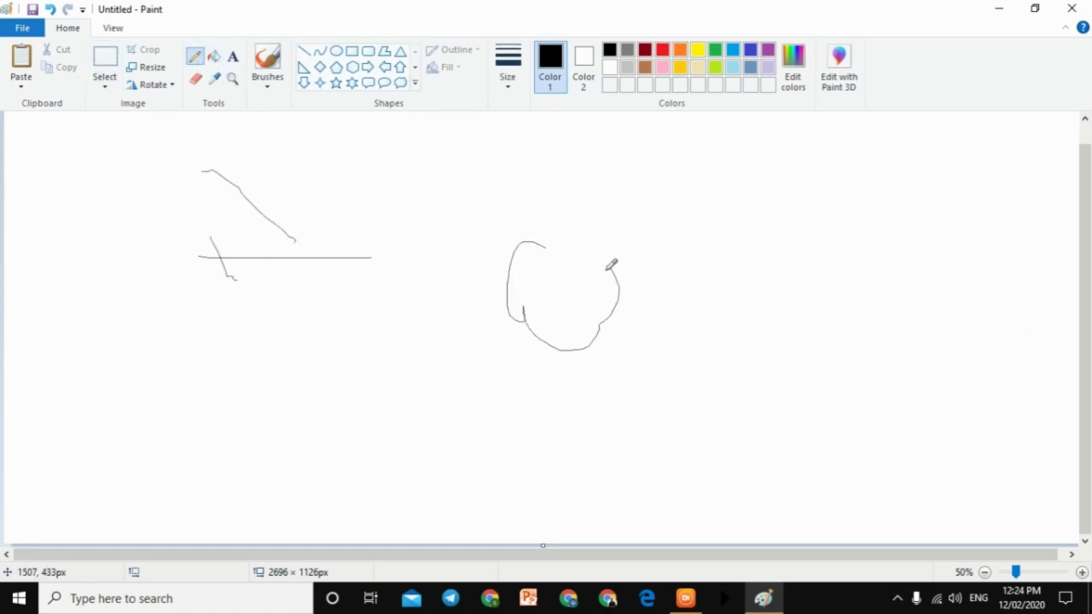
{"action": "mouse_move", "coordinate": [663, 324]}
{"action": "left_mouse_down"}
{"action": "mouse_move", "coordinate": [688, 366]}
{"action": "mouse_move", "coordinate": [713, 339]}
{"action": "mouse_move", "coordinate": [670, 240]}
{"action": "mouse_move", "coordinate": [658, 423]}
{"action": "mouse_move", "coordinate": [728, 403]}
{"action": "left_mouse_up"}
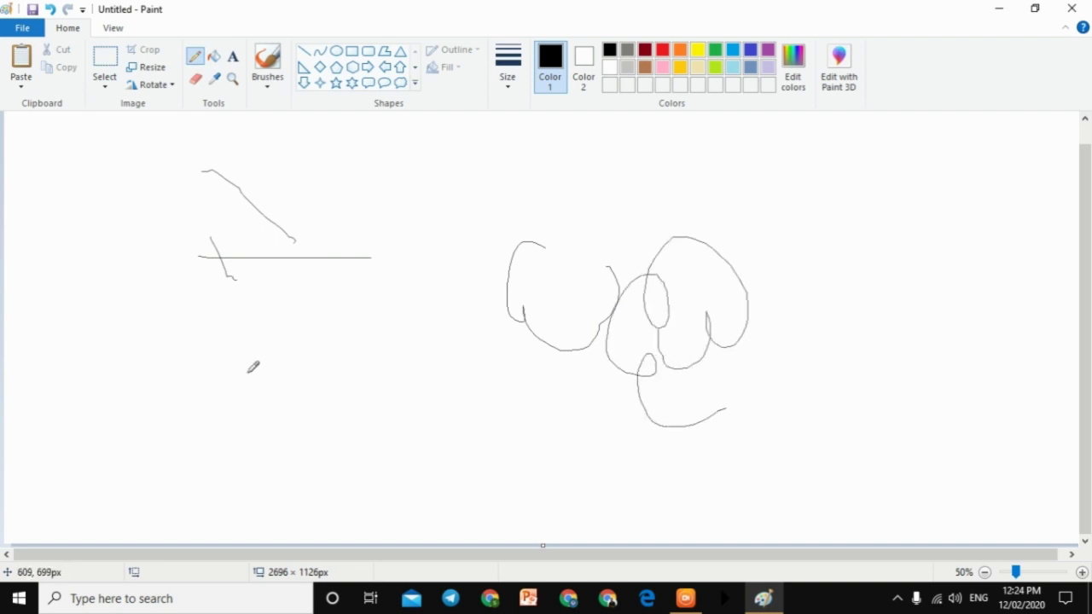
{"action": "mouse_move", "coordinate": [91, 392]}
{"action": "left_mouse_down"}
{"action": "mouse_move", "coordinate": [117, 455]}
{"action": "mouse_move", "coordinate": [221, 421]}
{"action": "mouse_move", "coordinate": [250, 393]}
{"action": "left_mouse_up"}
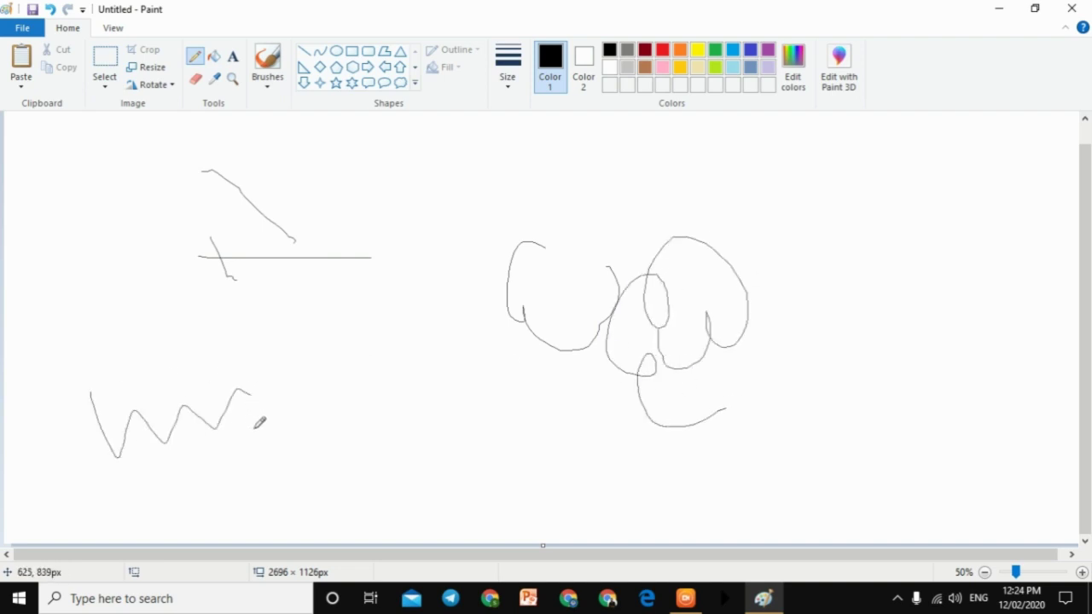
{"action": "mouse_move", "coordinate": [377, 325]}
{"action": "left_mouse_down"}
{"action": "mouse_move", "coordinate": [376, 367]}
{"action": "mouse_move", "coordinate": [396, 378]}
{"action": "mouse_move", "coordinate": [418, 299]}
{"action": "mouse_move", "coordinate": [397, 331]}
{"action": "mouse_move", "coordinate": [287, 331]}
{"action": "mouse_move", "coordinate": [289, 383]}
{"action": "mouse_move", "coordinate": [318, 386]}
{"action": "mouse_move", "coordinate": [354, 454]}
{"action": "mouse_move", "coordinate": [474, 455]}
{"action": "mouse_move", "coordinate": [495, 374]}
{"action": "mouse_move", "coordinate": [479, 283]}
{"action": "left_mouse_up"}
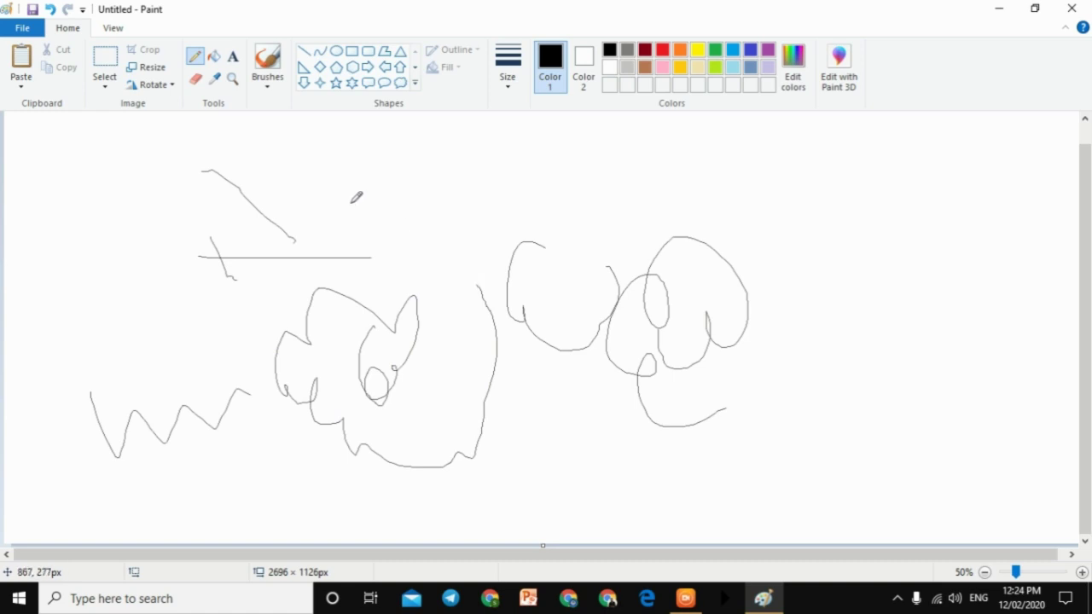
Using a thicker line width, draw a wavy stroke at the top, a curly stroke right, and a dot.
{"action": "left_click", "coordinate": [503, 75]}
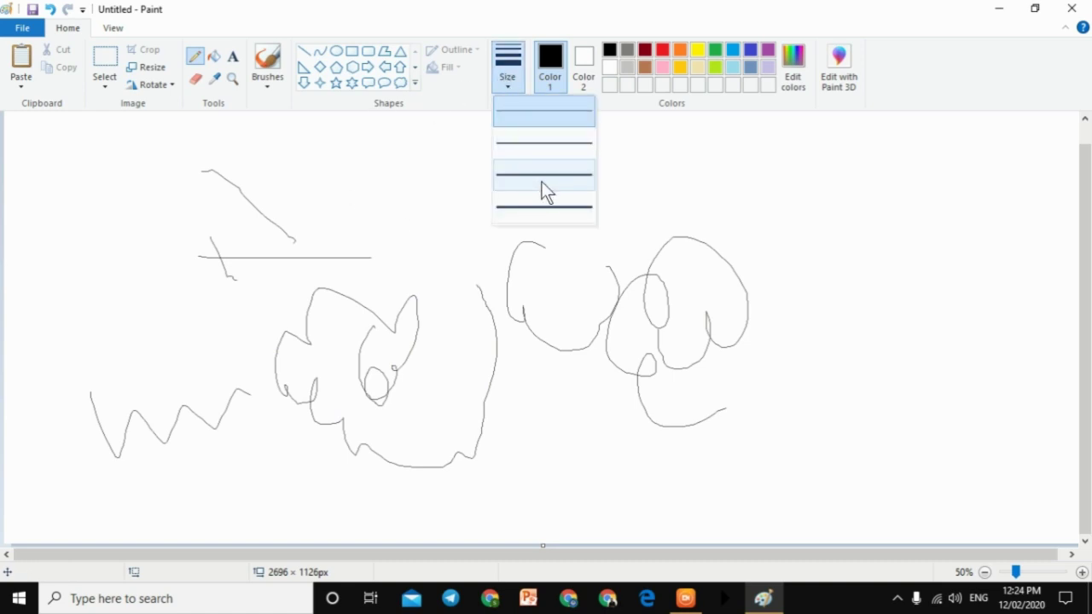
{"action": "left_click", "coordinate": [544, 208]}
{"action": "mouse_move", "coordinate": [424, 175]}
{"action": "left_mouse_down"}
{"action": "mouse_move", "coordinate": [463, 217]}
{"action": "mouse_move", "coordinate": [598, 215]}
{"action": "mouse_move", "coordinate": [617, 256]}
{"action": "left_mouse_up"}
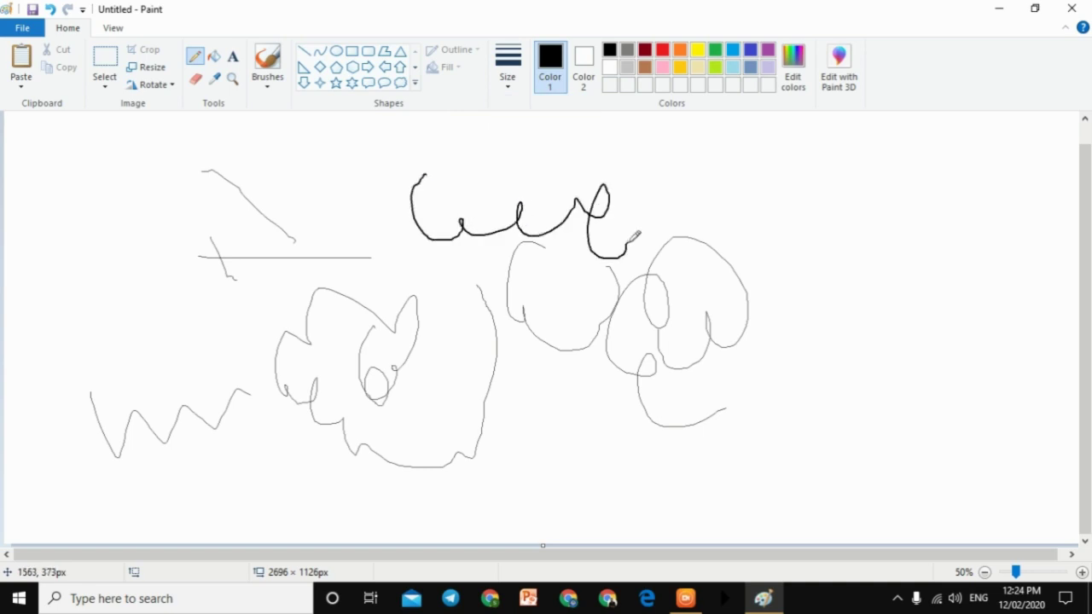
{"action": "mouse_move", "coordinate": [755, 208]}
{"action": "left_mouse_down"}
{"action": "mouse_move", "coordinate": [793, 294]}
{"action": "mouse_move", "coordinate": [783, 335]}
{"action": "mouse_move", "coordinate": [799, 350]}
{"action": "left_mouse_up"}
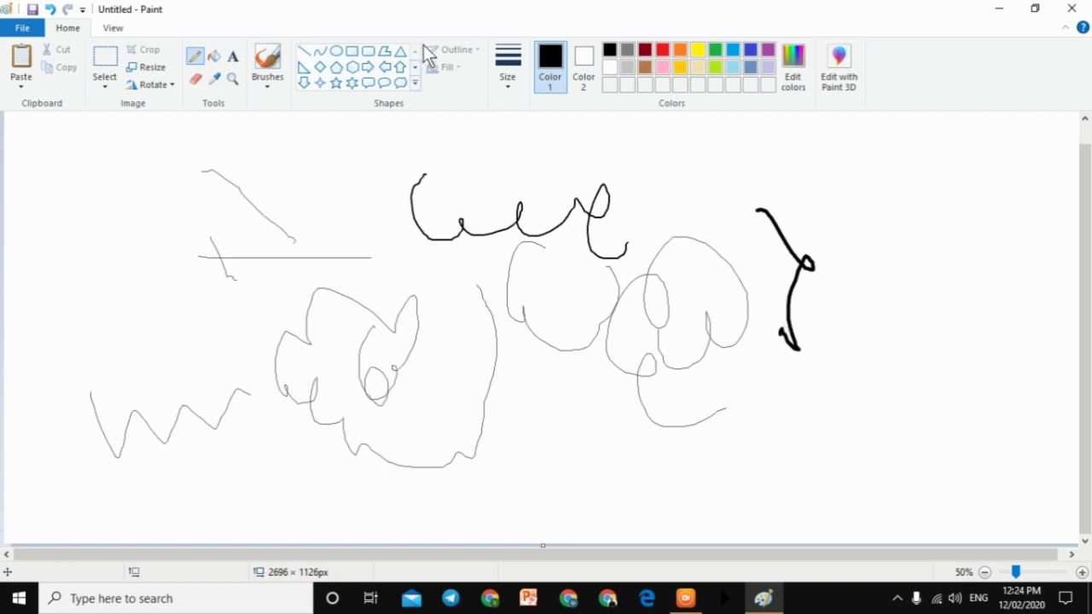
{"action": "left_click", "coordinate": [562, 183]}
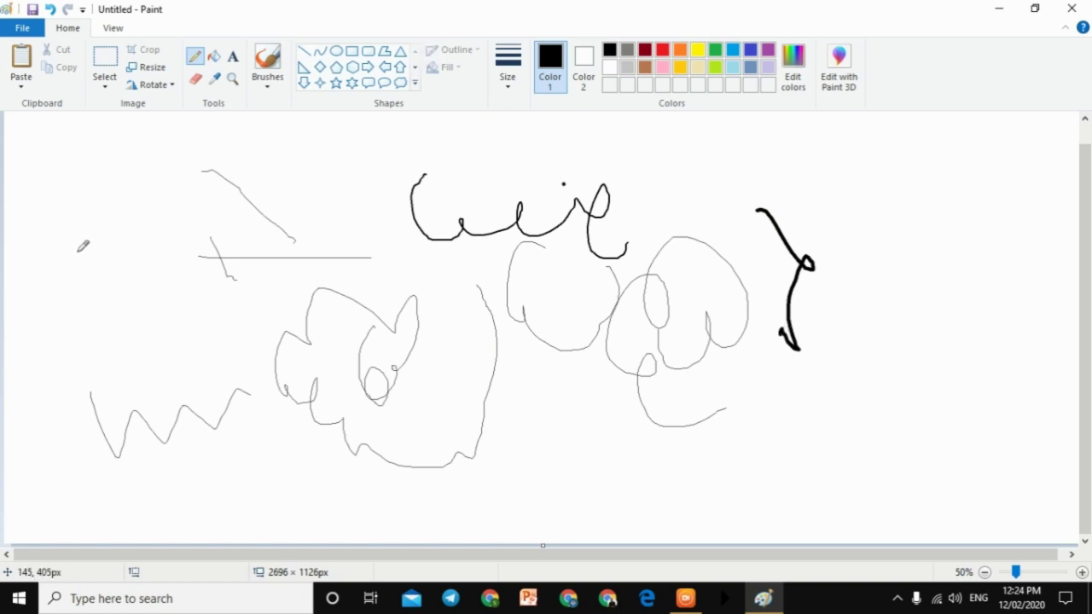
At the thickest width, draw a long black W stroke, then a long red stroke down the centre.
{"action": "left_click", "coordinate": [508, 79]}
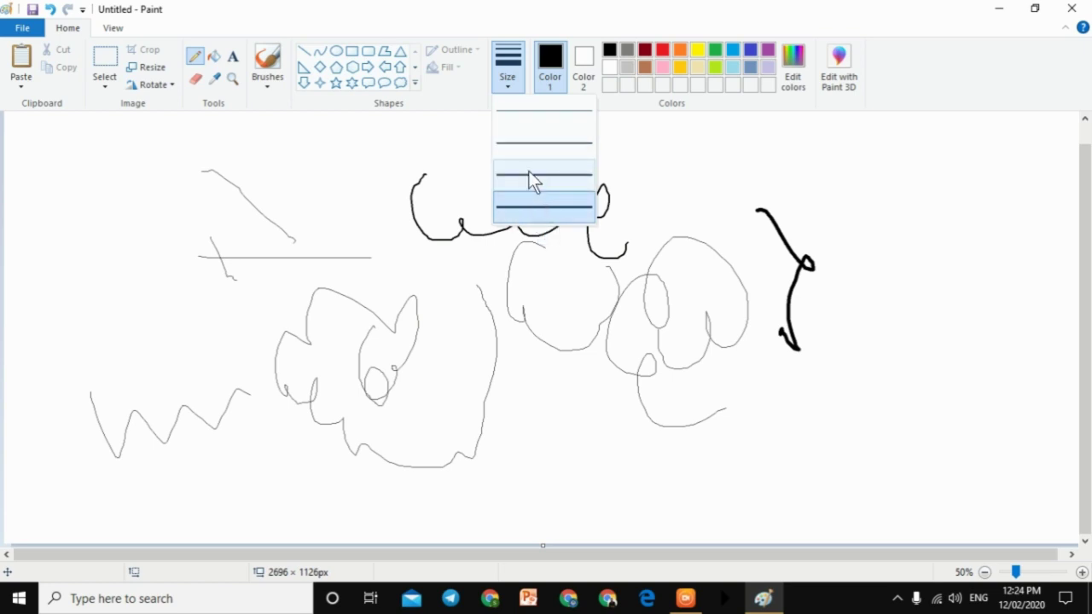
{"action": "left_click", "coordinate": [532, 171]}
{"action": "left_click", "coordinate": [504, 72]}
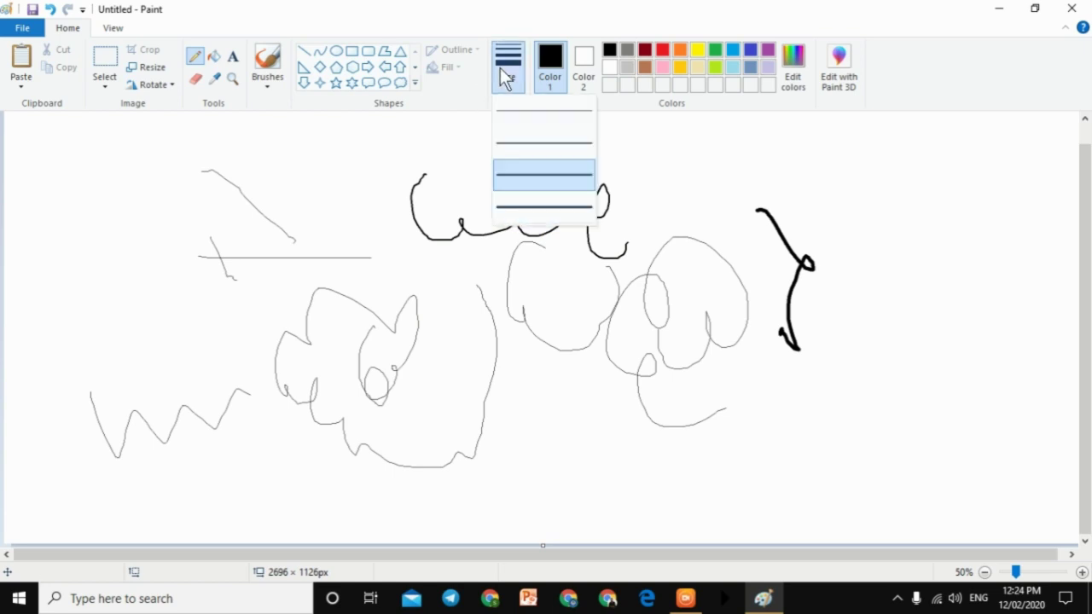
{"action": "left_click", "coordinate": [546, 203]}
{"action": "mouse_move", "coordinate": [127, 192]}
{"action": "left_mouse_down"}
{"action": "mouse_move", "coordinate": [127, 244]}
{"action": "mouse_move", "coordinate": [219, 199]}
{"action": "mouse_move", "coordinate": [255, 207]}
{"action": "mouse_move", "coordinate": [285, 251]}
{"action": "mouse_move", "coordinate": [291, 313]}
{"action": "mouse_move", "coordinate": [316, 354]}
{"action": "mouse_move", "coordinate": [410, 339]}
{"action": "mouse_move", "coordinate": [601, 393]}
{"action": "mouse_move", "coordinate": [849, 350]}
{"action": "mouse_move", "coordinate": [893, 257]}
{"action": "left_mouse_up"}
{"action": "left_click", "coordinate": [662, 49]}
{"action": "mouse_move", "coordinate": [653, 160]}
{"action": "left_mouse_down"}
{"action": "mouse_move", "coordinate": [597, 471]}
{"action": "mouse_move", "coordinate": [663, 487]}
{"action": "mouse_move", "coordinate": [509, 504]}
{"action": "mouse_move", "coordinate": [207, 487]}
{"action": "mouse_move", "coordinate": [90, 382]}
{"action": "mouse_move", "coordinate": [181, 380]}
{"action": "mouse_move", "coordinate": [188, 355]}
{"action": "left_mouse_up"}
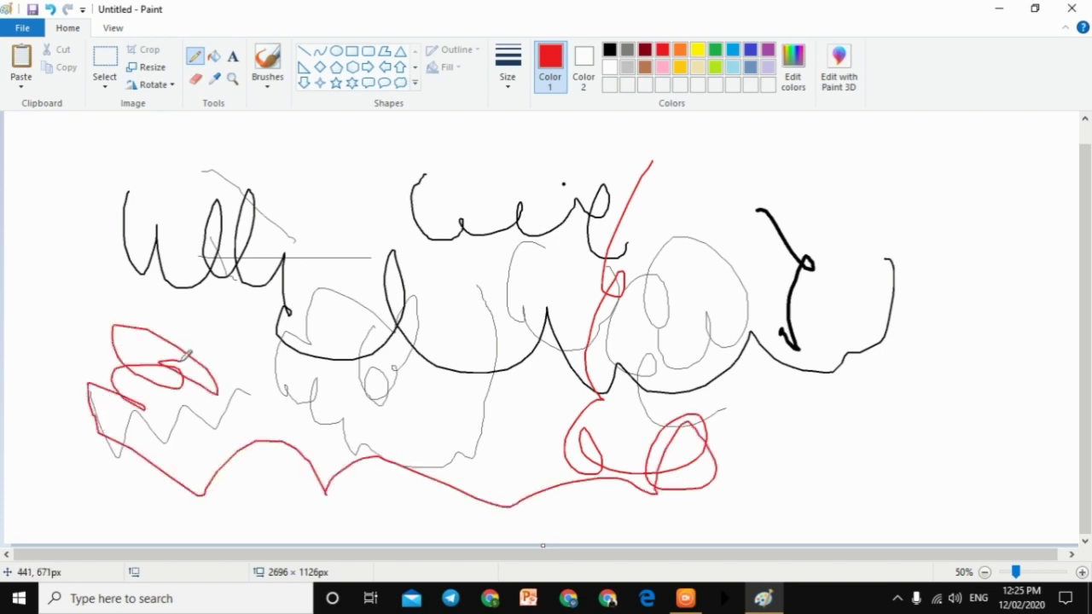